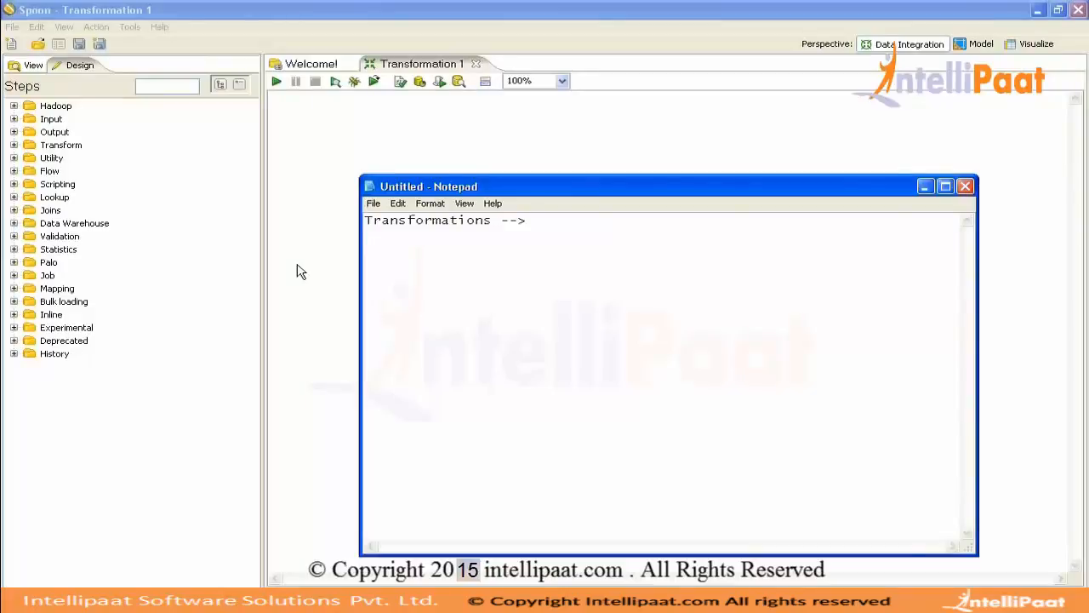
Add the line "collection of steps to do data transformation" below the "Transformations -->" heading in the notes
key(Return)
text(collection of steps)
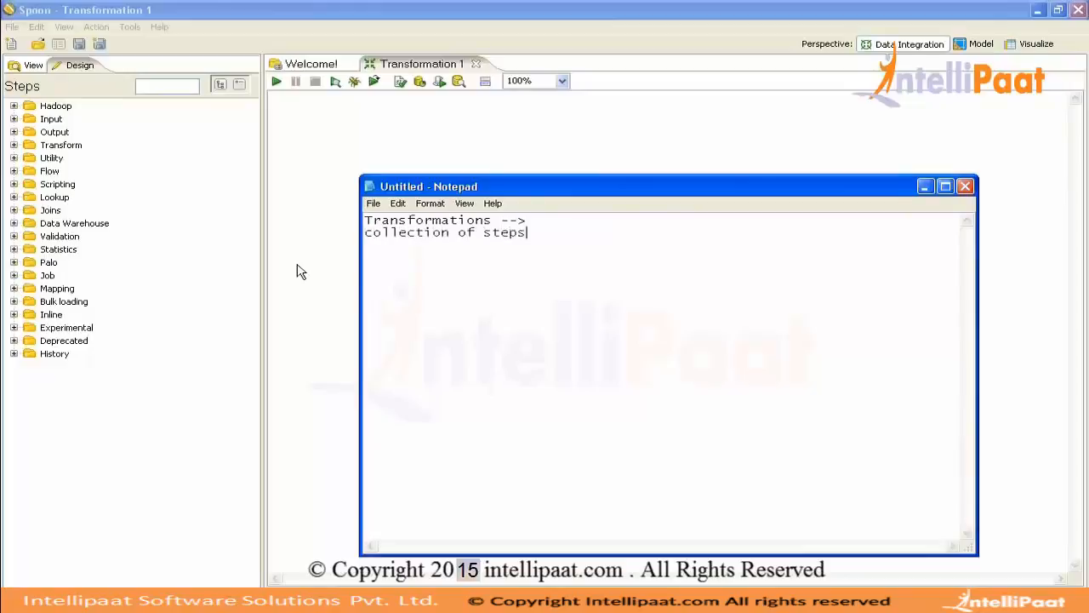
text( to do data transformation)
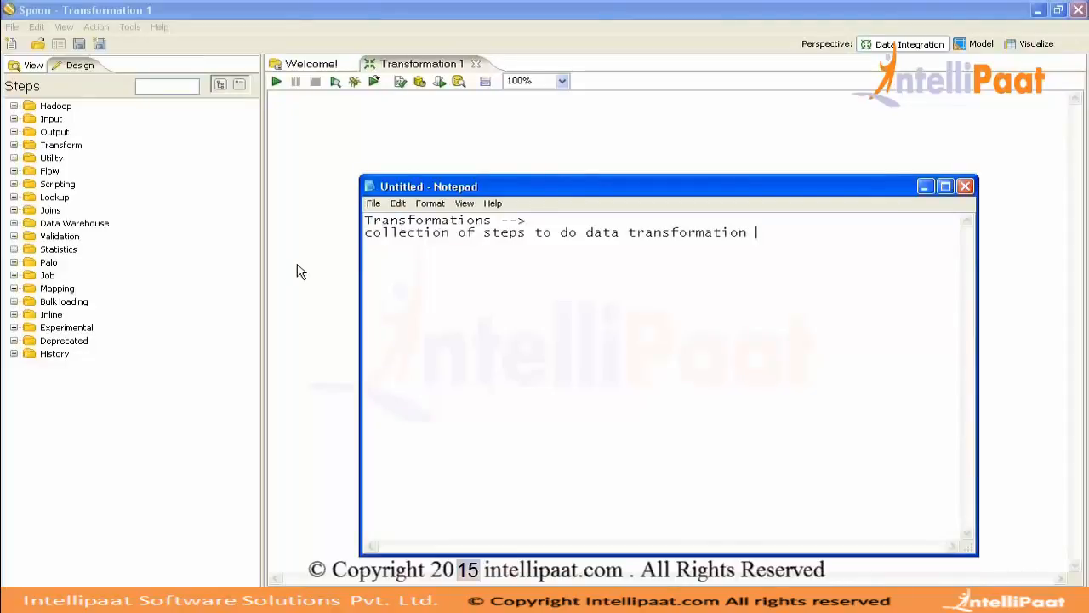
key(ctrl+a)
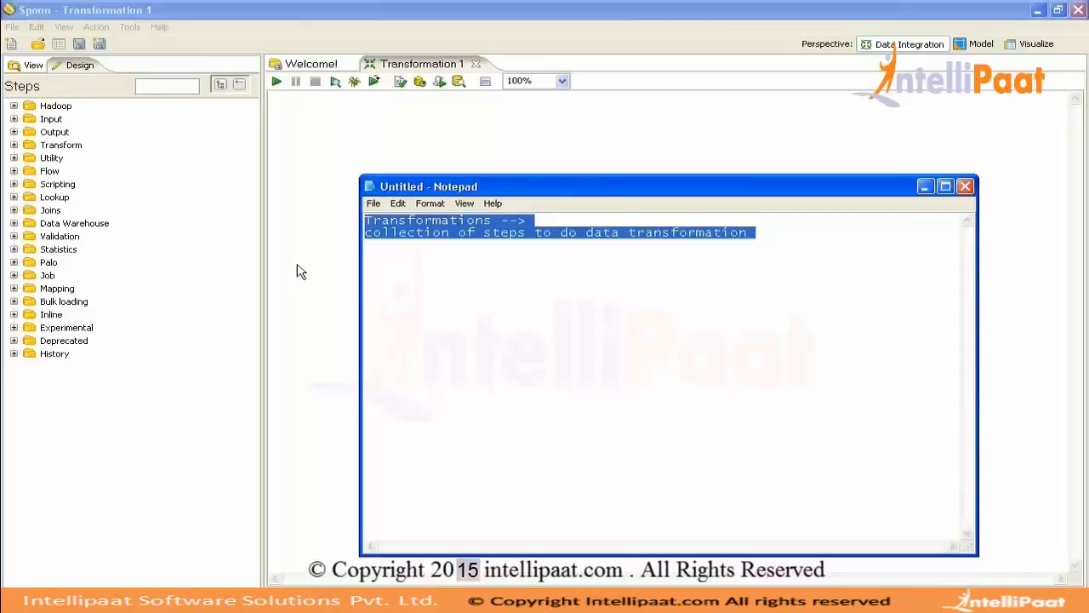
key(Right)
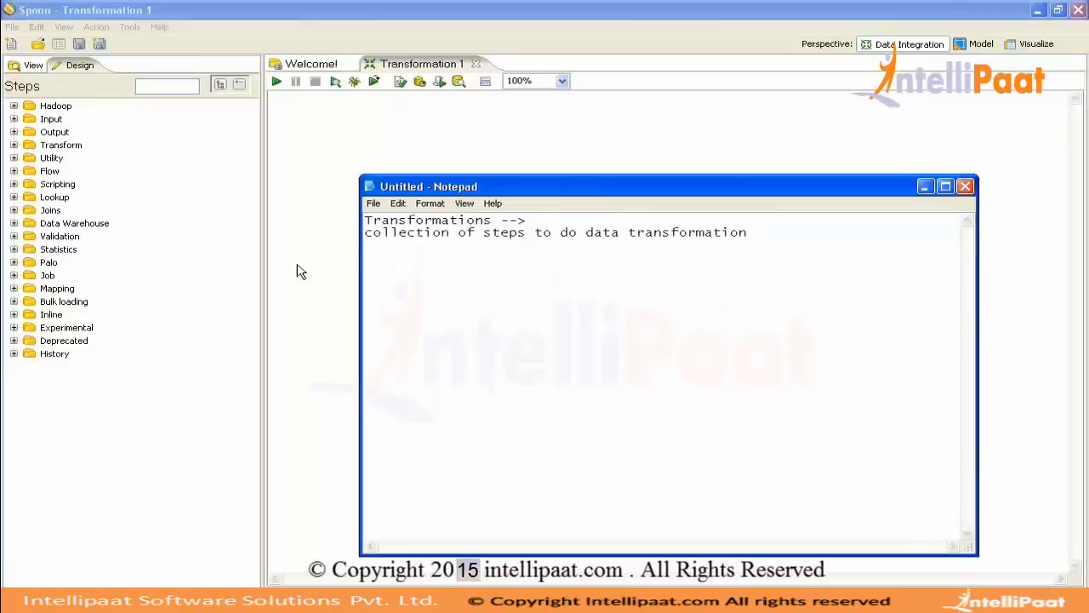
Write "X form -- Y form" in the notes, separated by a blank line from the definition, and highlight all the text
key(Return)
key(Return)
text(1 form -- Y form)
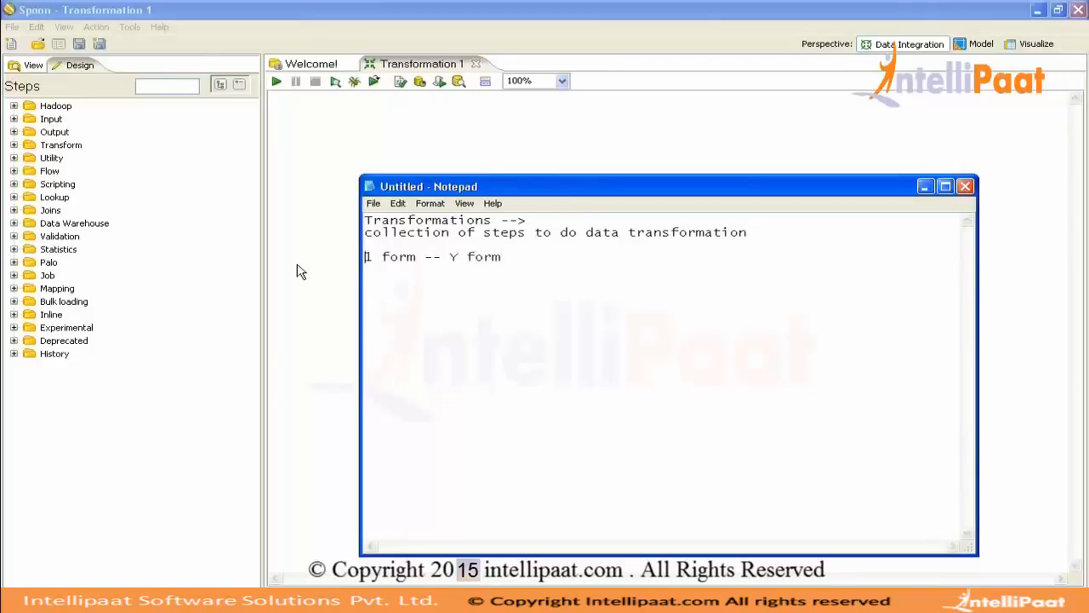
key(shift+Right)
text(X)
click(143, 16)
key(alt+Tab)
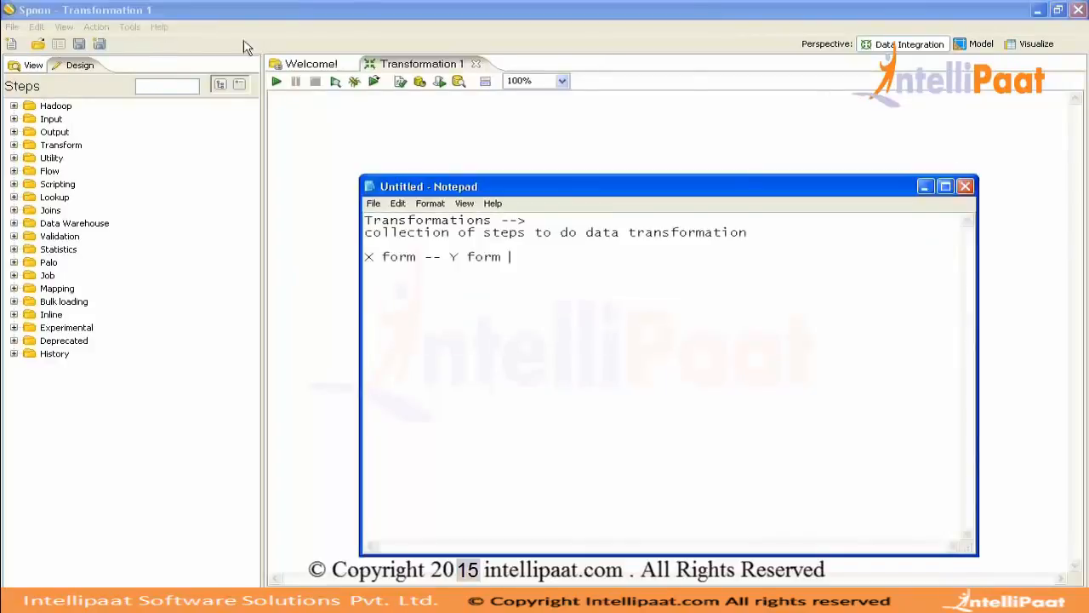
drag(531, 258, 340, 207)
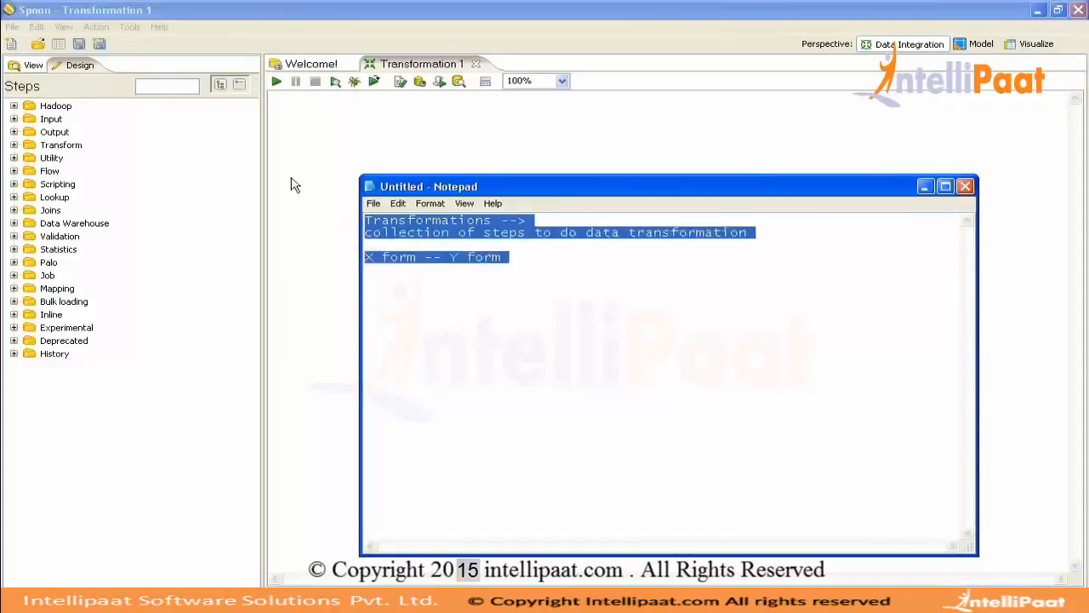
Switch to Spoon and look at the kinds of new files it offers, such as Transformation and Job
click(12, 26)
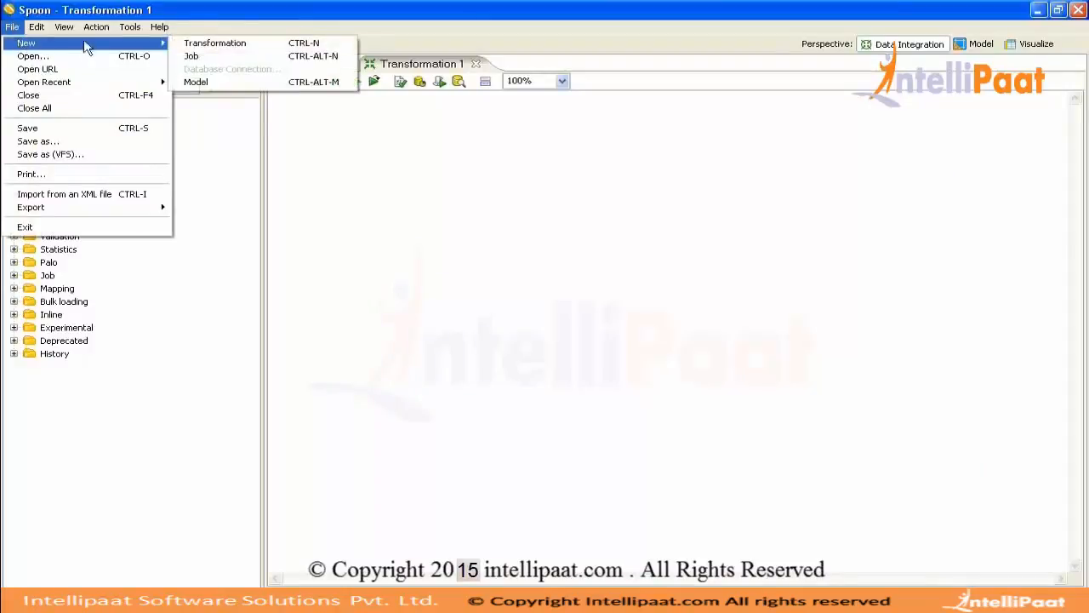
mouse_move(16, 46)
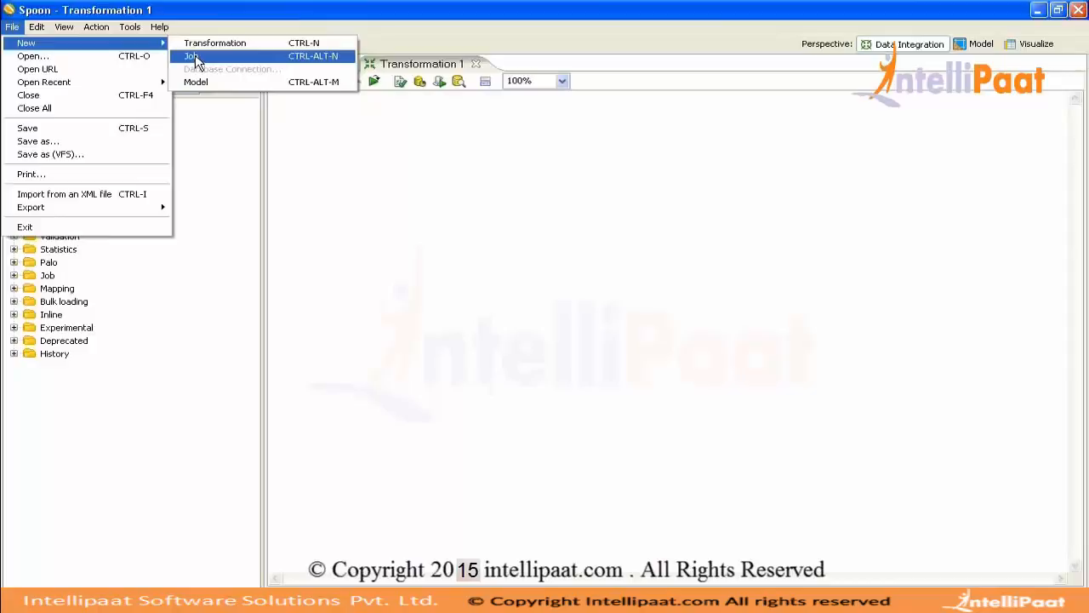
click(549, 277)
Return to the Notepad notes and add a "----" separator with a "-->" line further down, below "X form -- Y form"
key(alt+Tab)
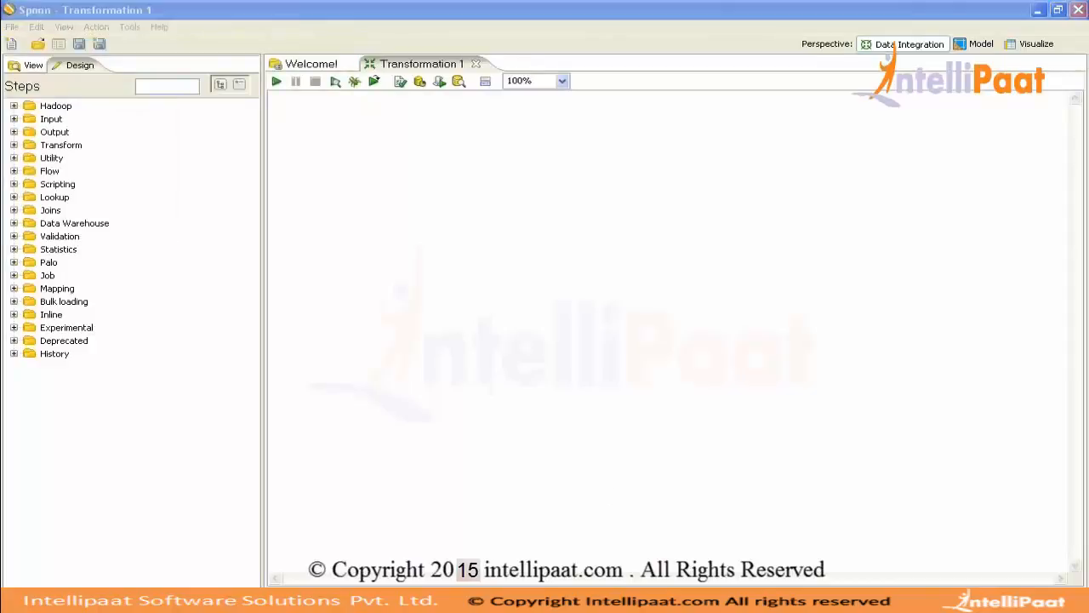
click(659, 345)
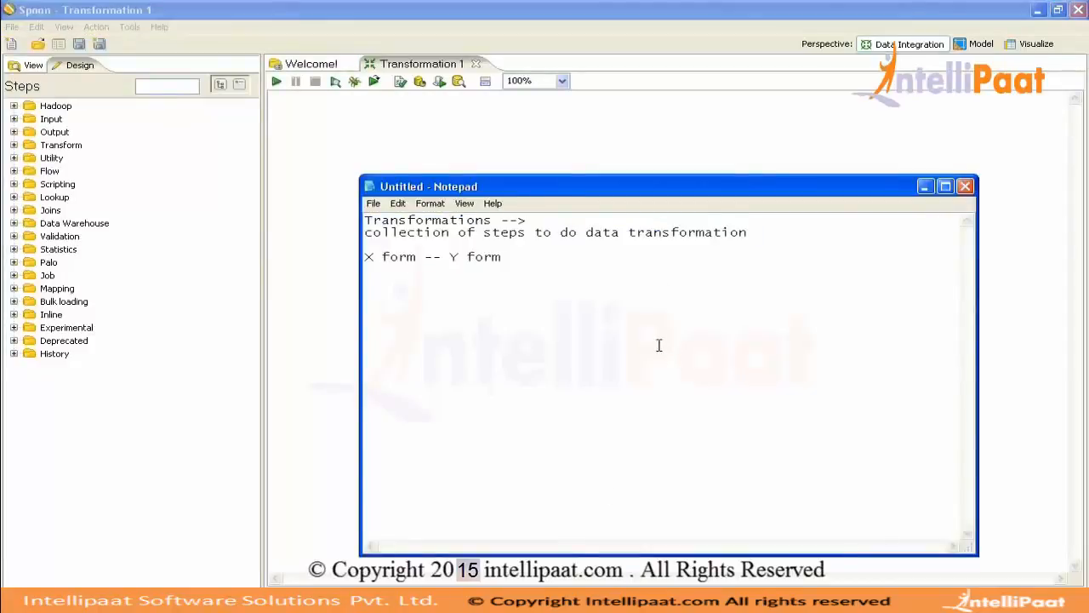
key(Return)
key(Return)
text(-->)
key(Up)
key(Return)
key(Return)
key(Return)
text(----)
key(Return)
key(Return)
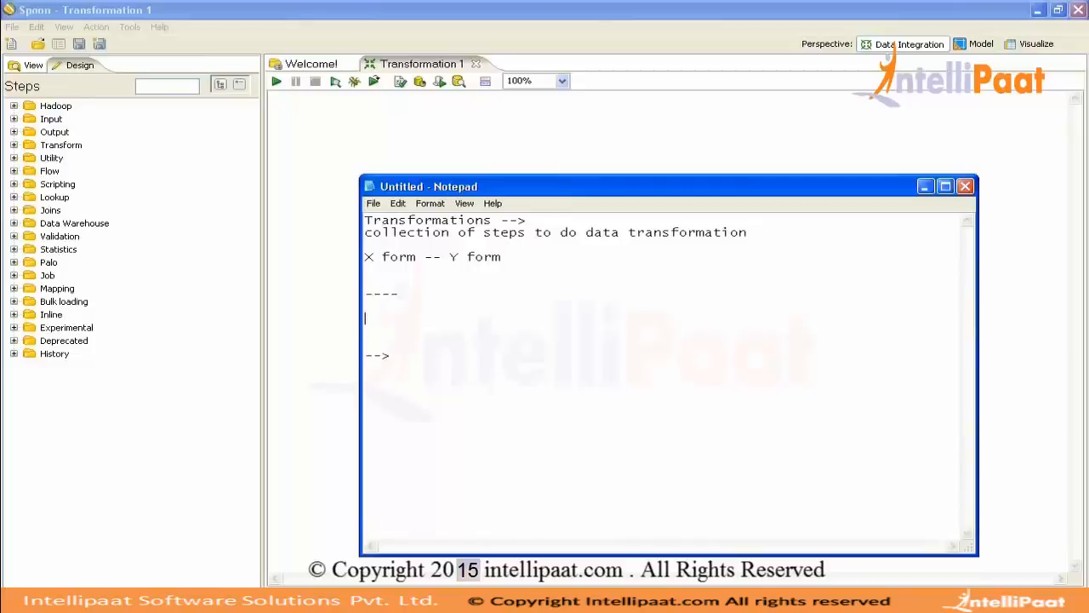
Write "Transformation -- steps runs in parallel whereas in Jobs data transforms happens" below the separator, breaking the line before "transforms"
text(Transformation )
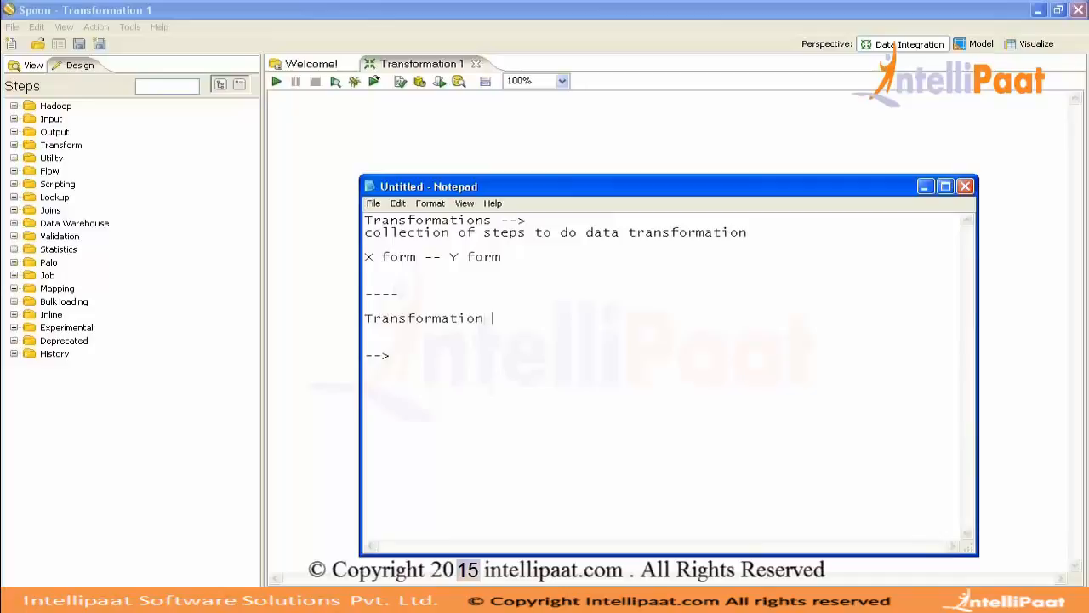
text(-- steps runs in parallel whereas i)
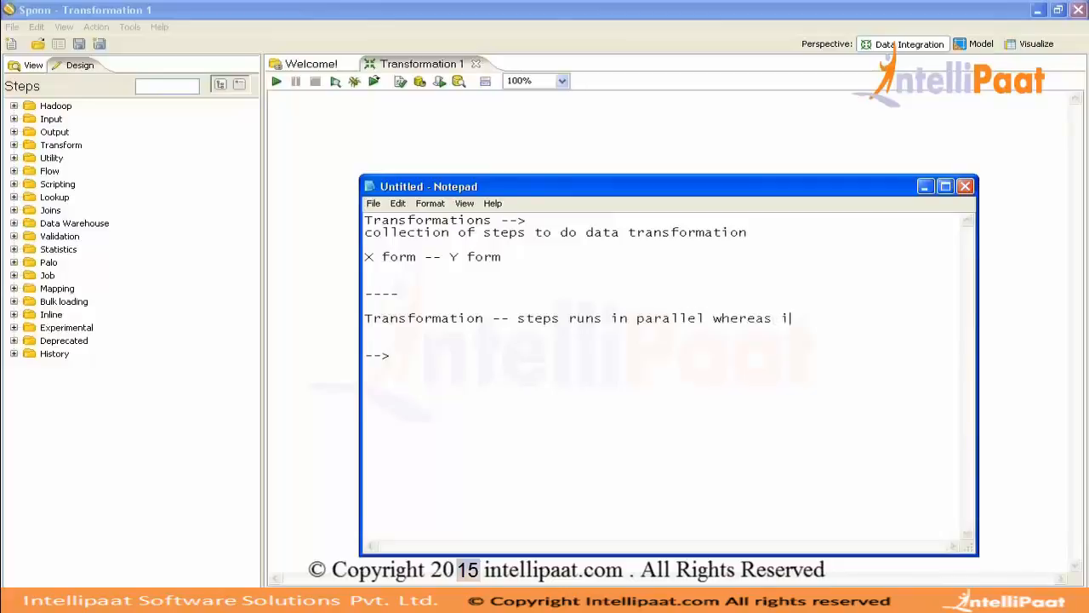
text(n Jobs data transforma)
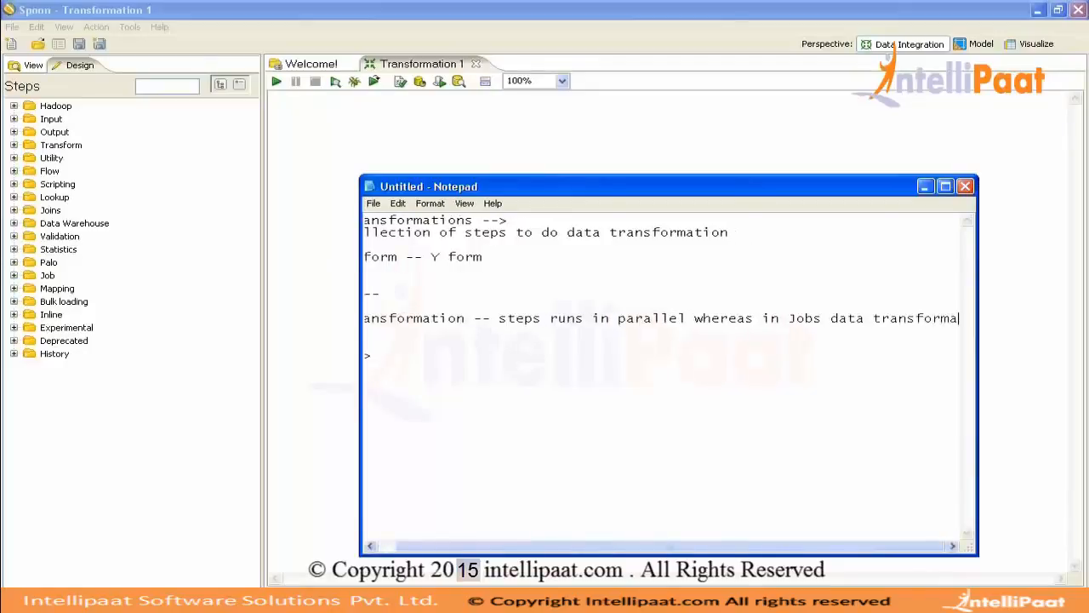
text(t)
key(BackSpace)
key(BackSpace)
text(s)
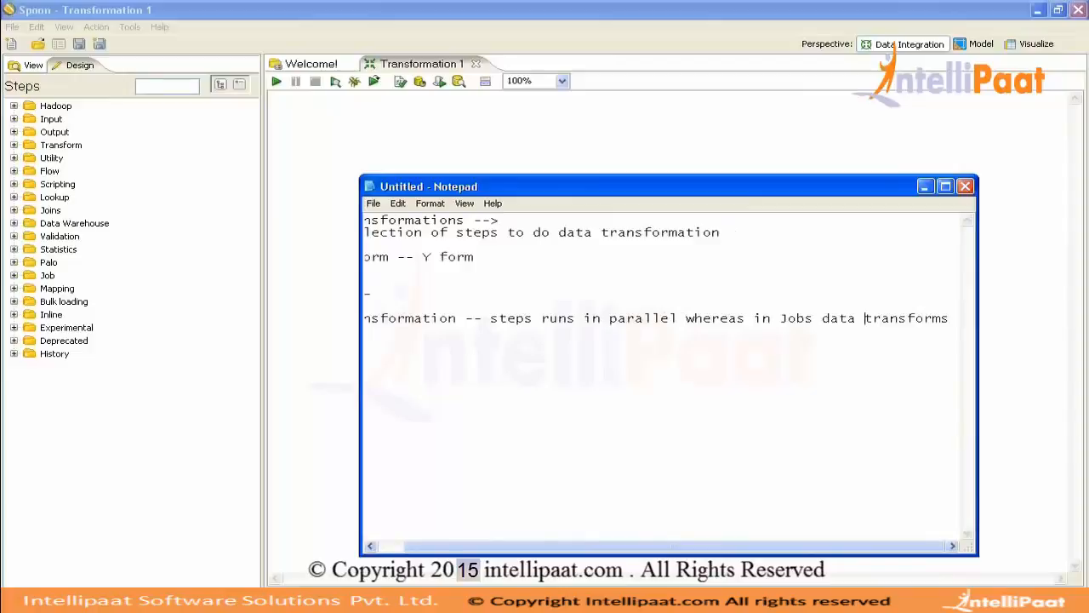
key(Return)
text(happen)
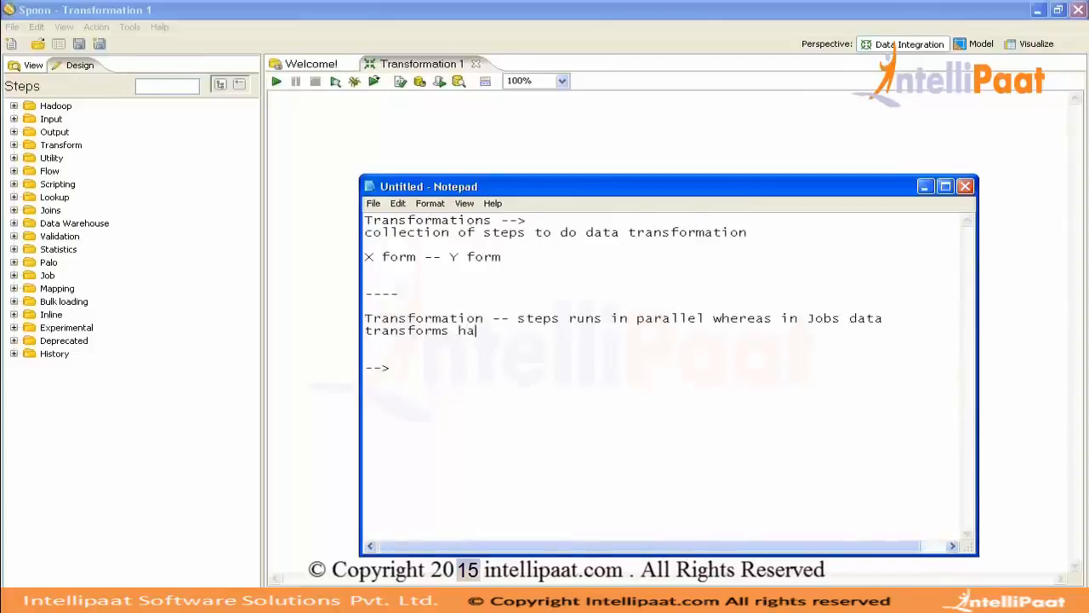
text(s)
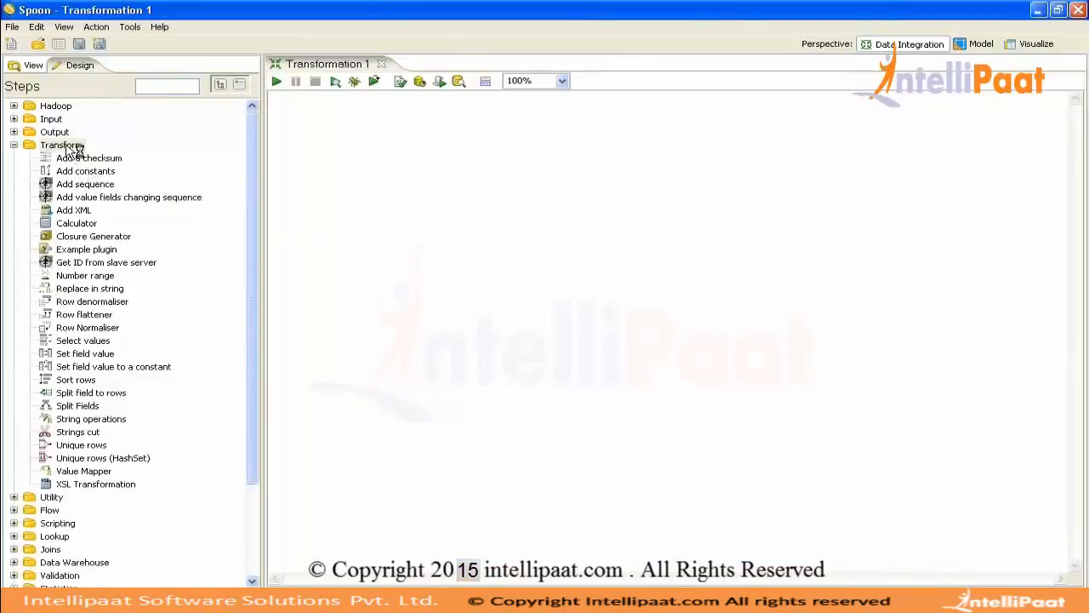
Switch to Spoon and examine the steps available in the Transform category
double_click(66, 148)
double_click(66, 148)
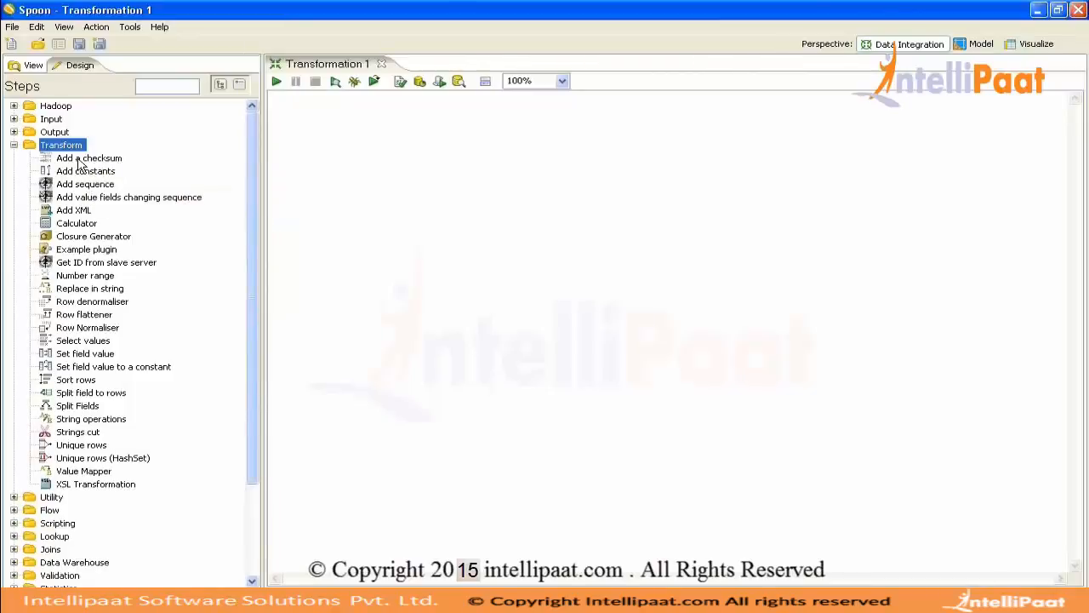
click(326, 176)
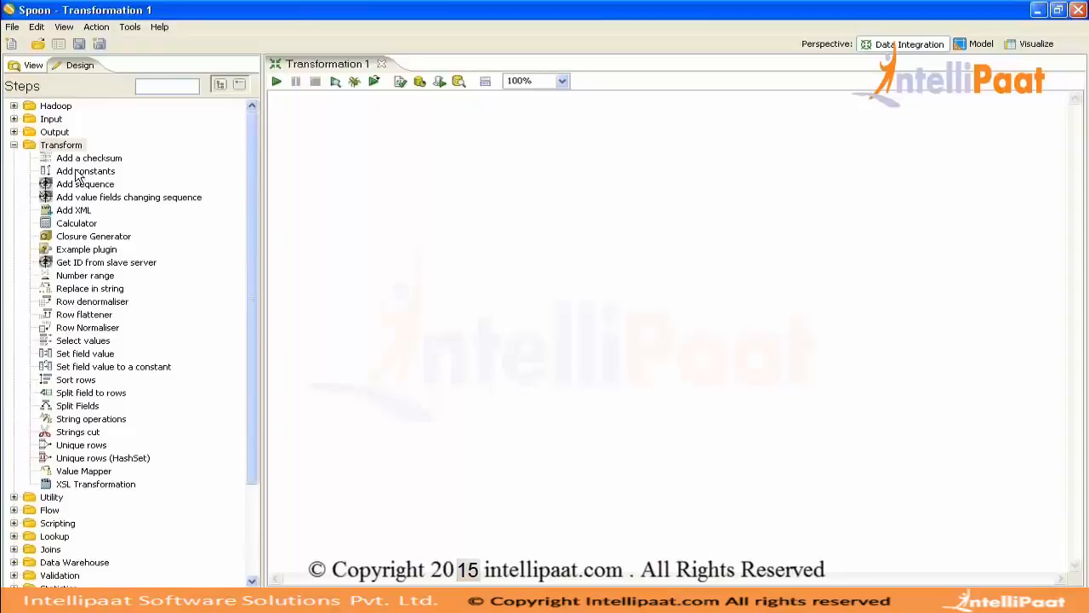
Find the Generate Rows input step by filtering for "gene" and place it on the transformation canvas
click(14, 120)
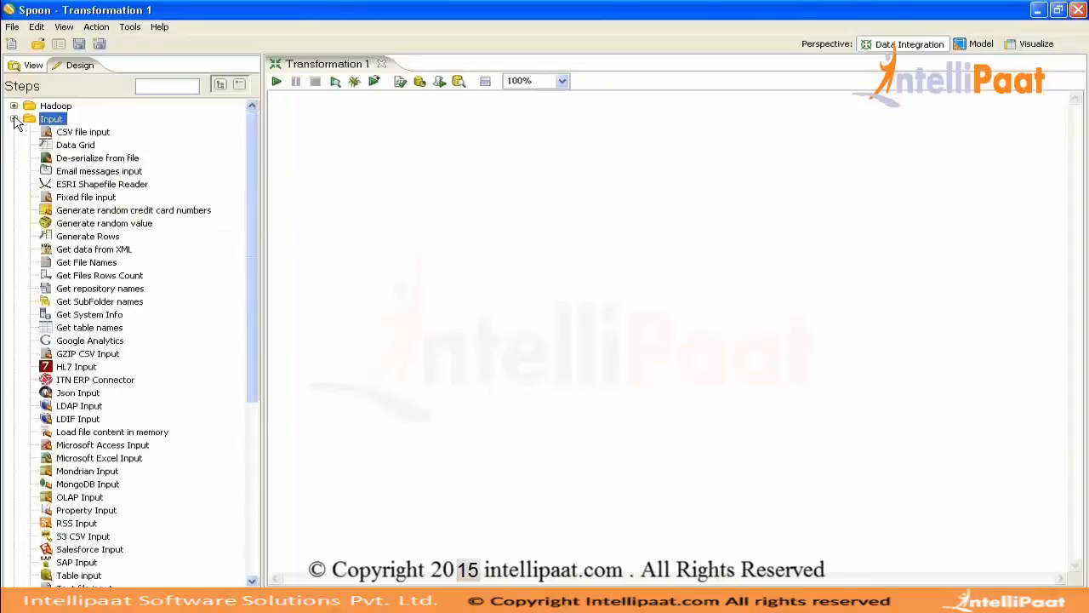
click(173, 86)
text(g)
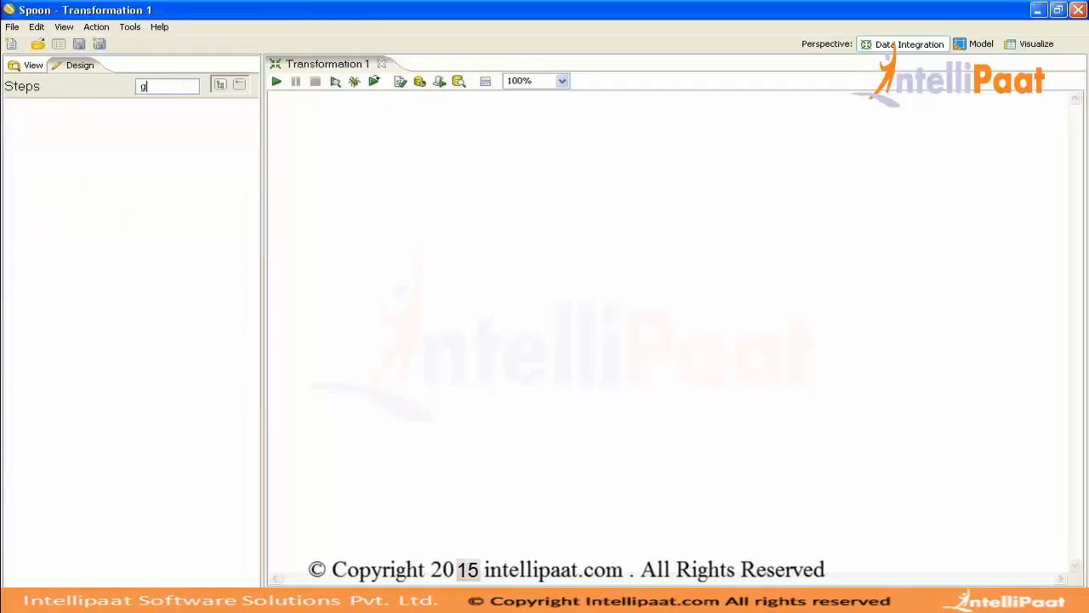
text(ene)
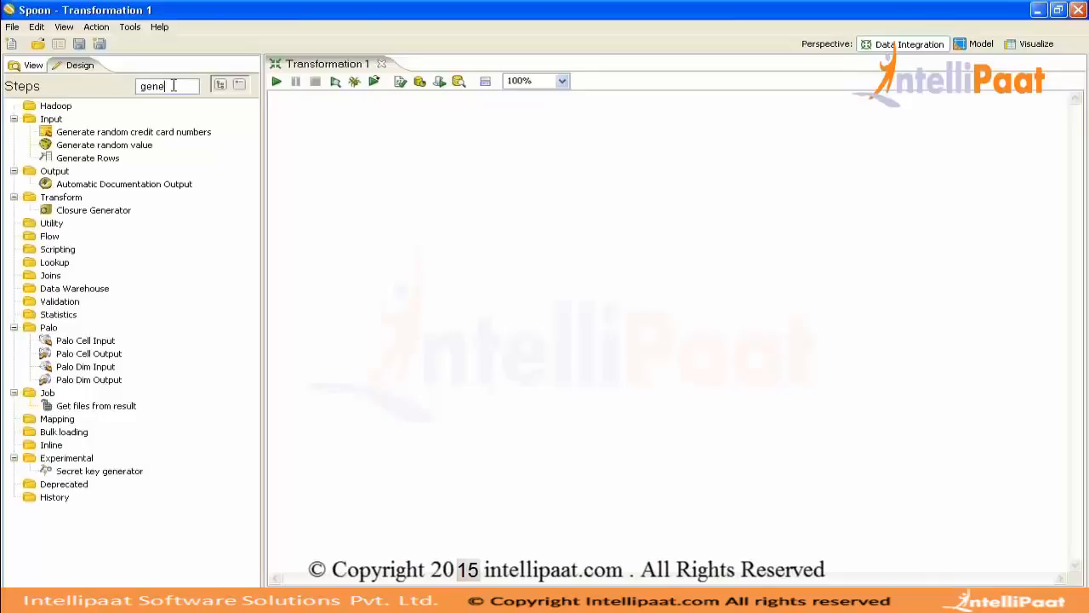
drag(107, 160, 450, 179)
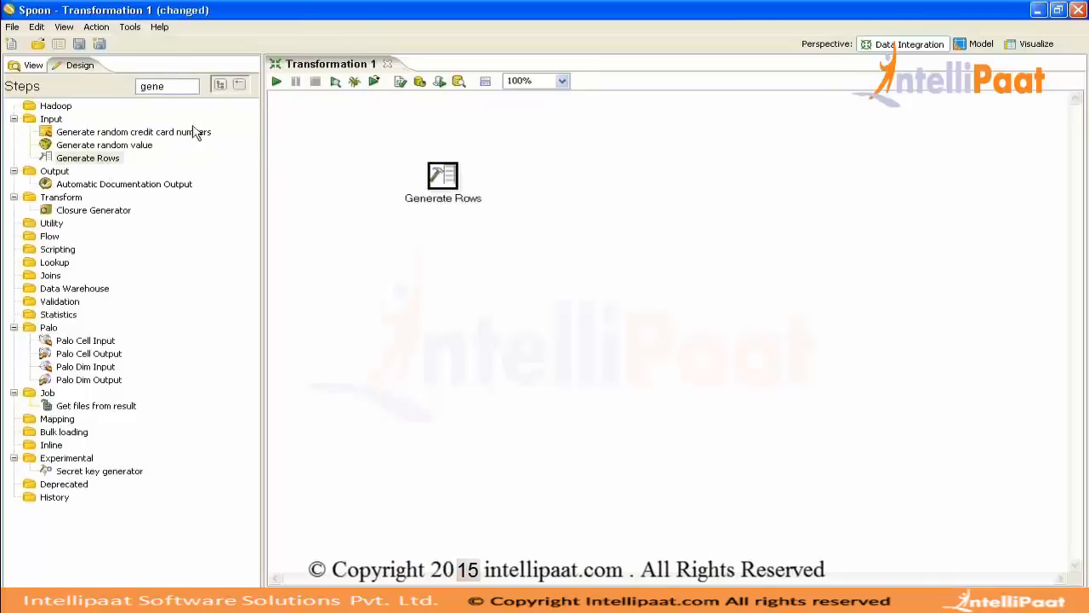
Clear the step filter and place an Add constants step from the Transform category beside Generate Rows on the canvas
double_click(157, 88)
key(BackSpace)
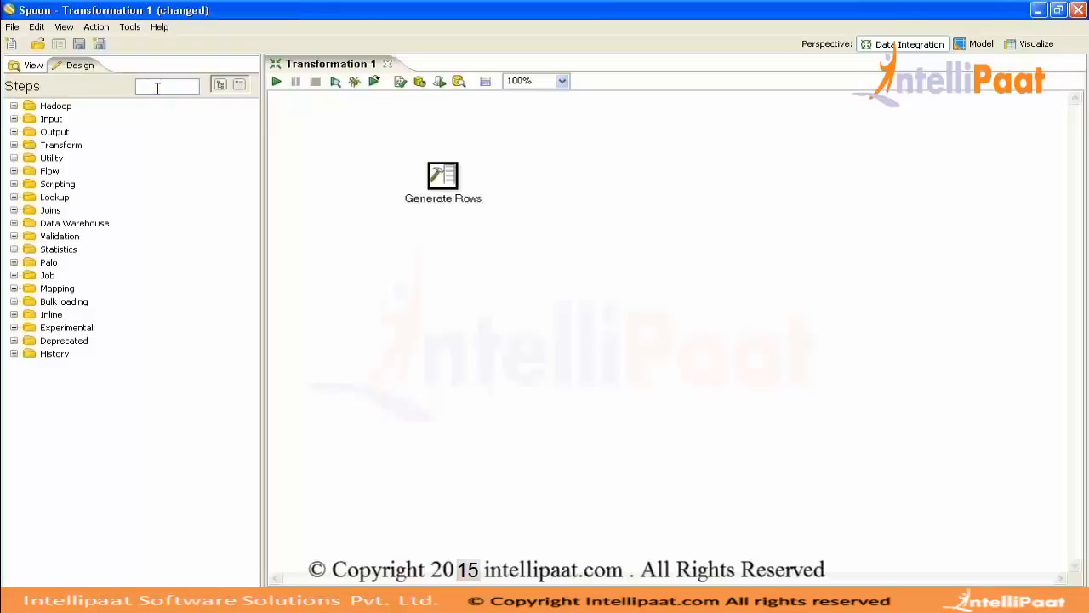
click(14, 145)
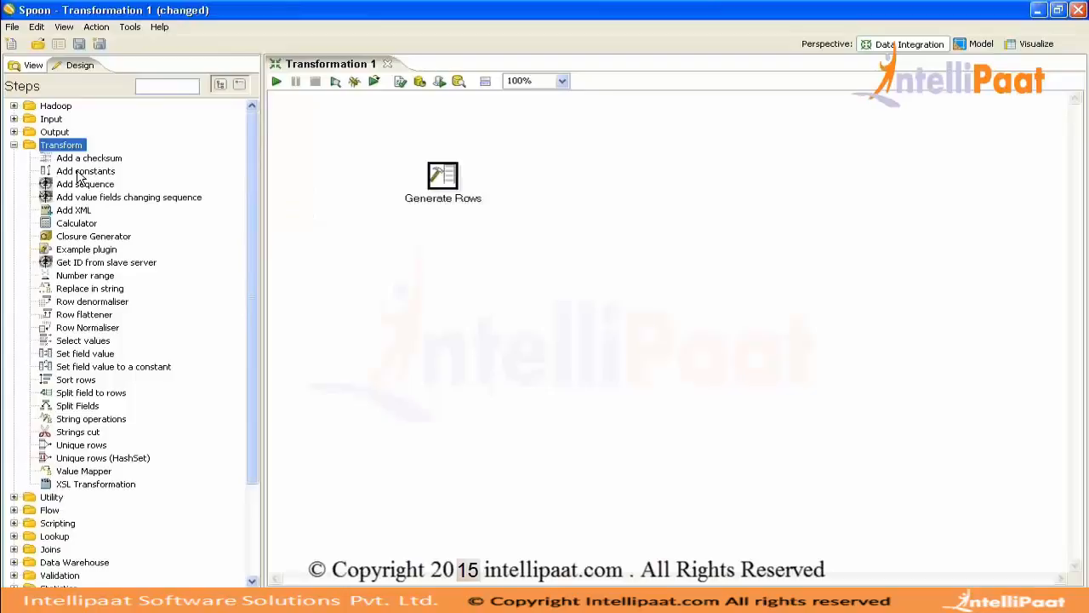
drag(79, 176, 516, 219)
Configure Generate Rows with a field named test, of type Number and value 1
double_click(449, 180)
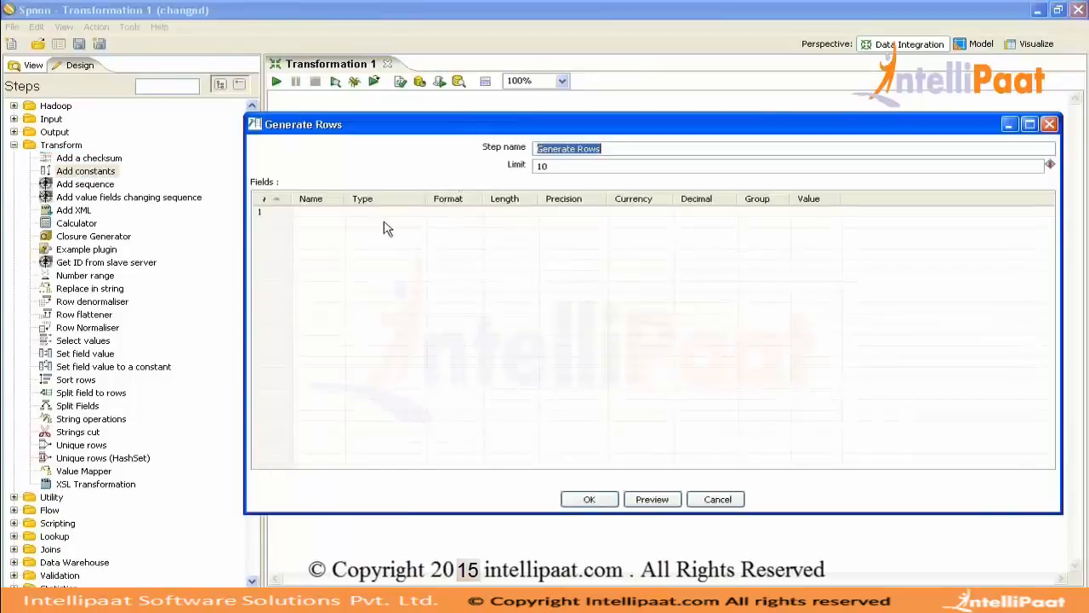
click(303, 213)
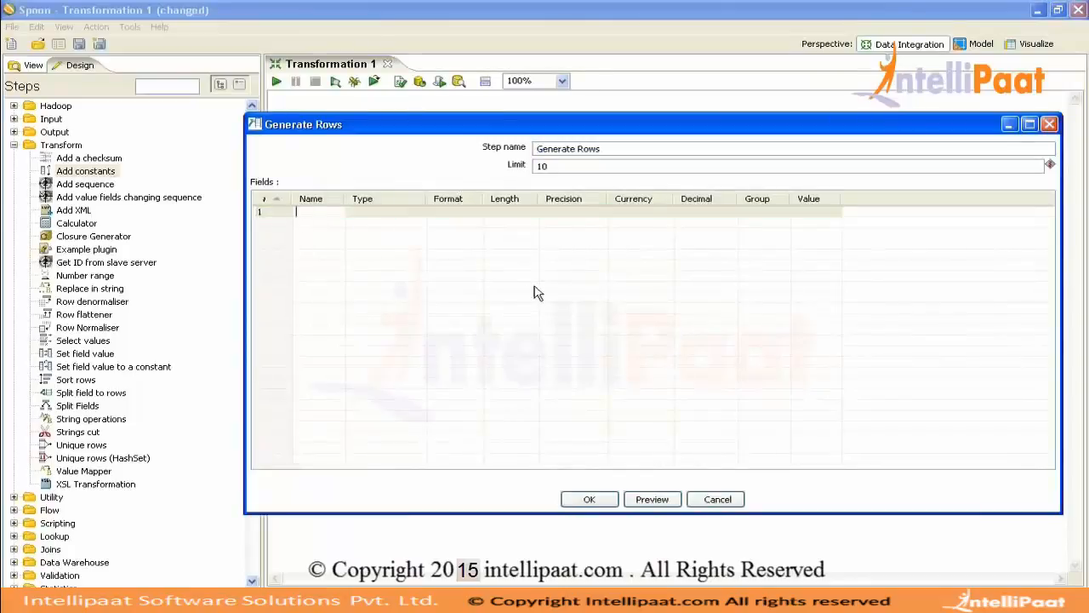
text(test)
click(408, 218)
click(419, 213)
click(400, 222)
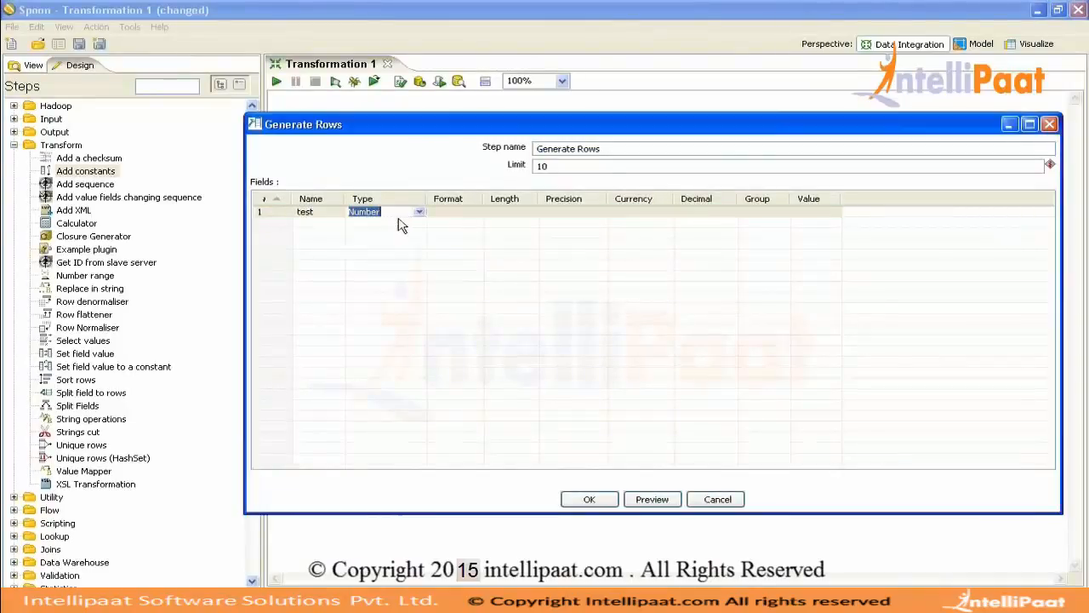
click(819, 212)
text(1)
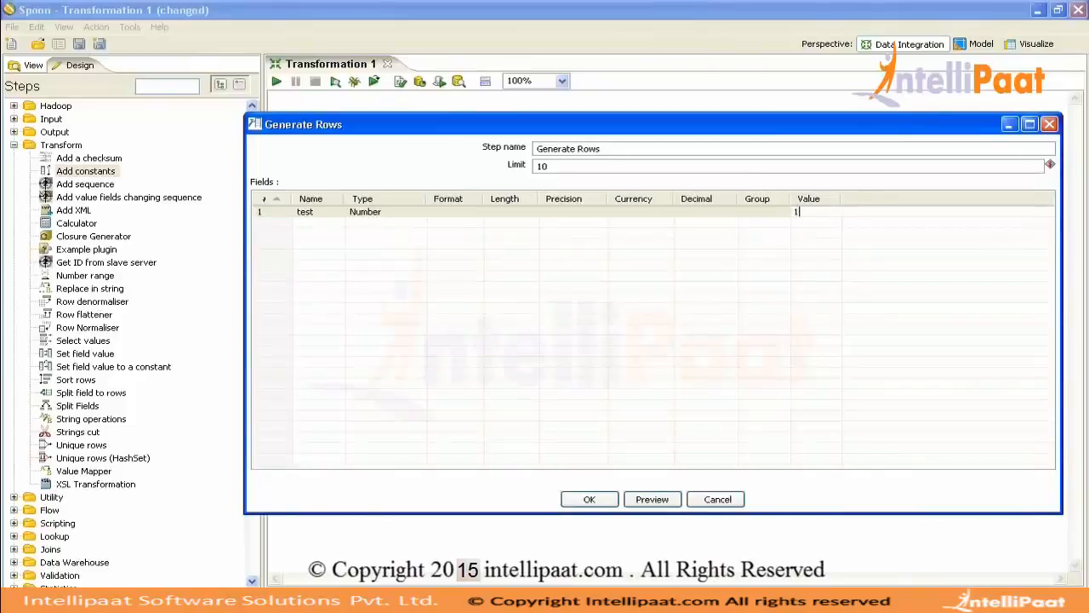
click(639, 168)
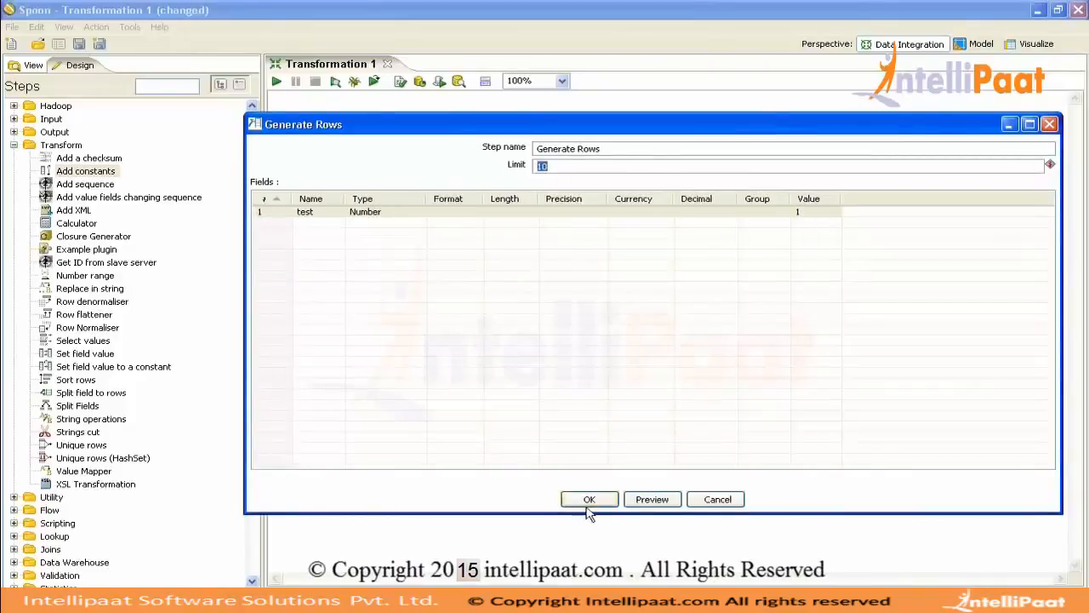
click(587, 500)
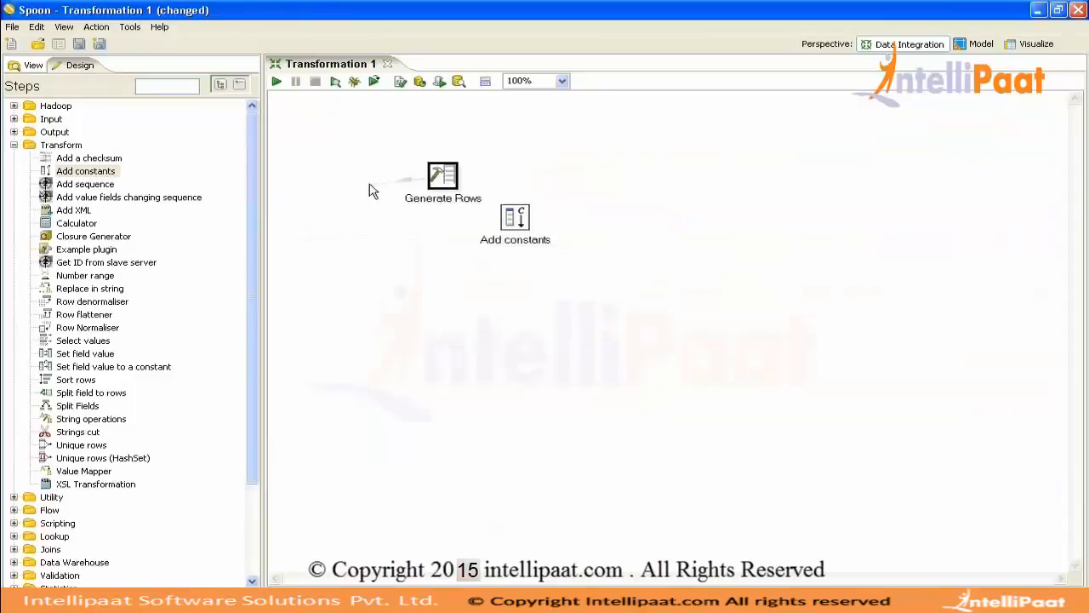
Connect Generate Rows to Add constants, and define a constant field named gender of type String with value Male
drag(443, 184, 515, 228)
double_click(515, 228)
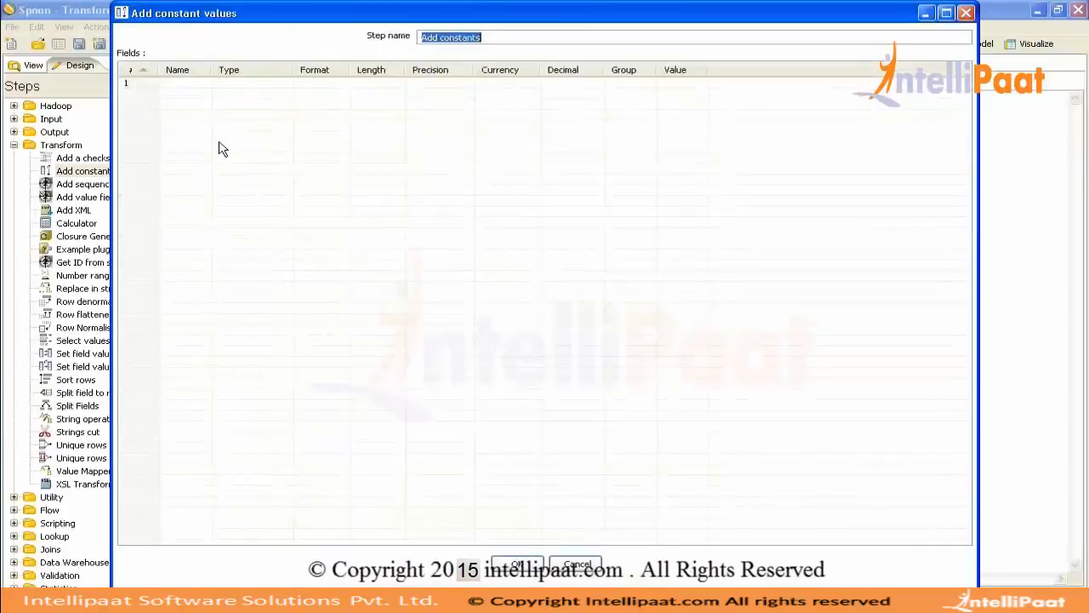
click(179, 82)
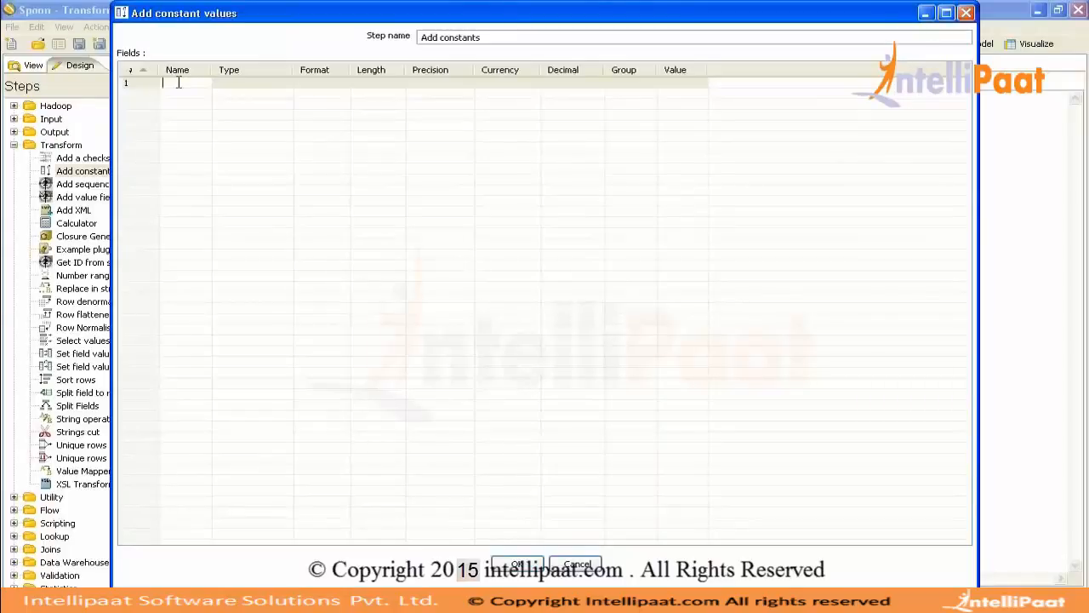
text(r)
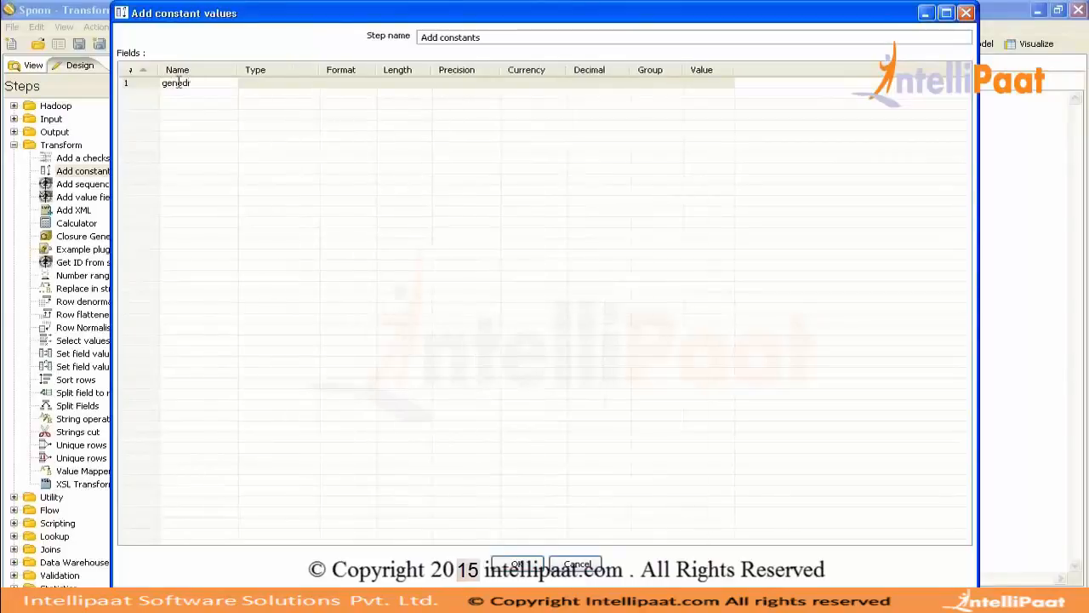
key(BackSpace)
key(BackSpace)
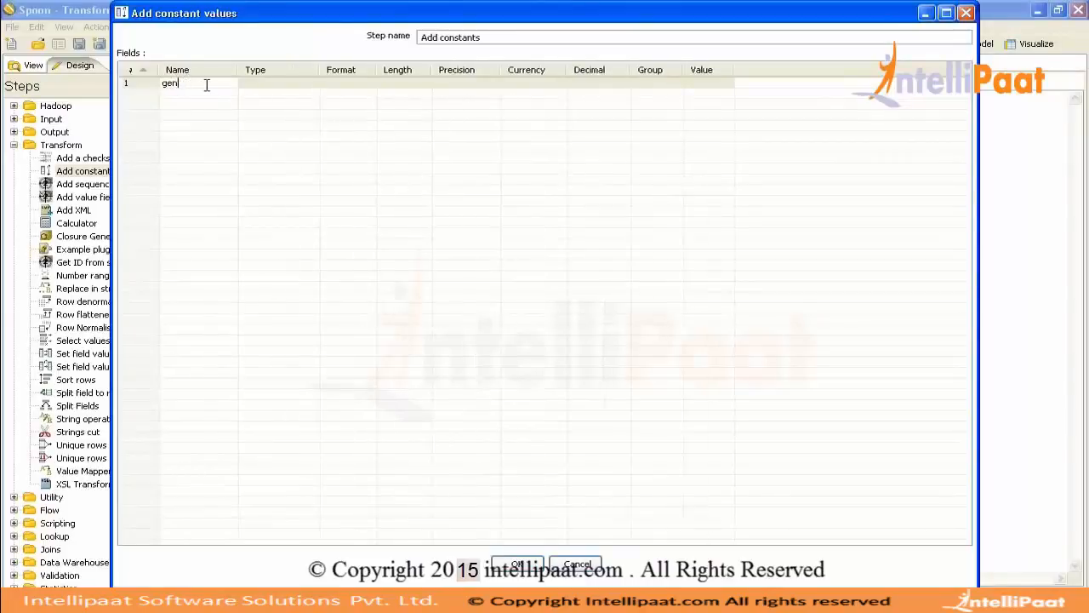
text(der)
key(Tab)
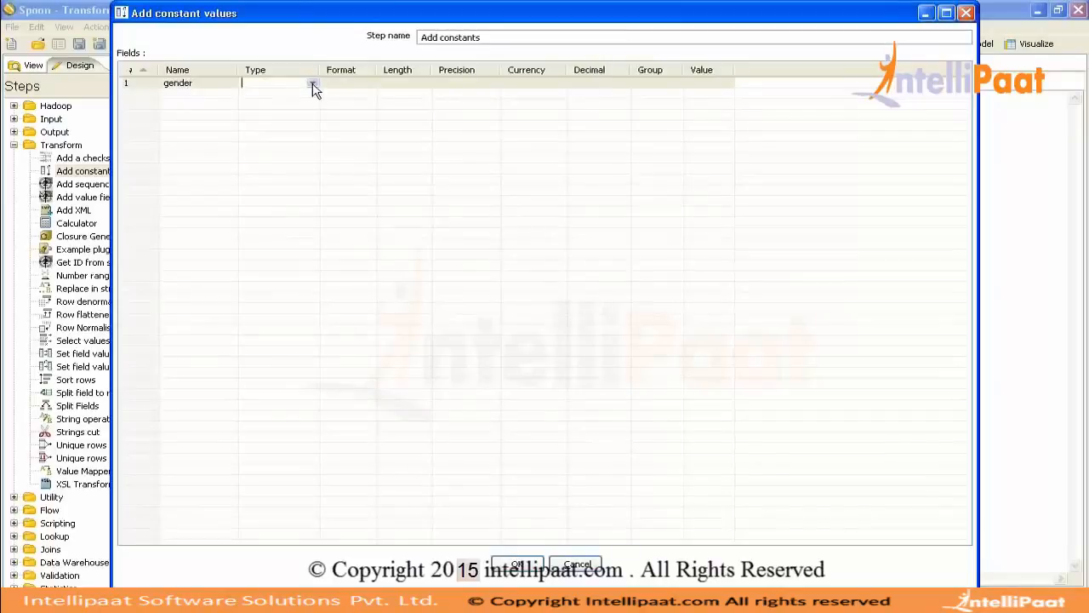
click(312, 85)
click(256, 103)
click(696, 83)
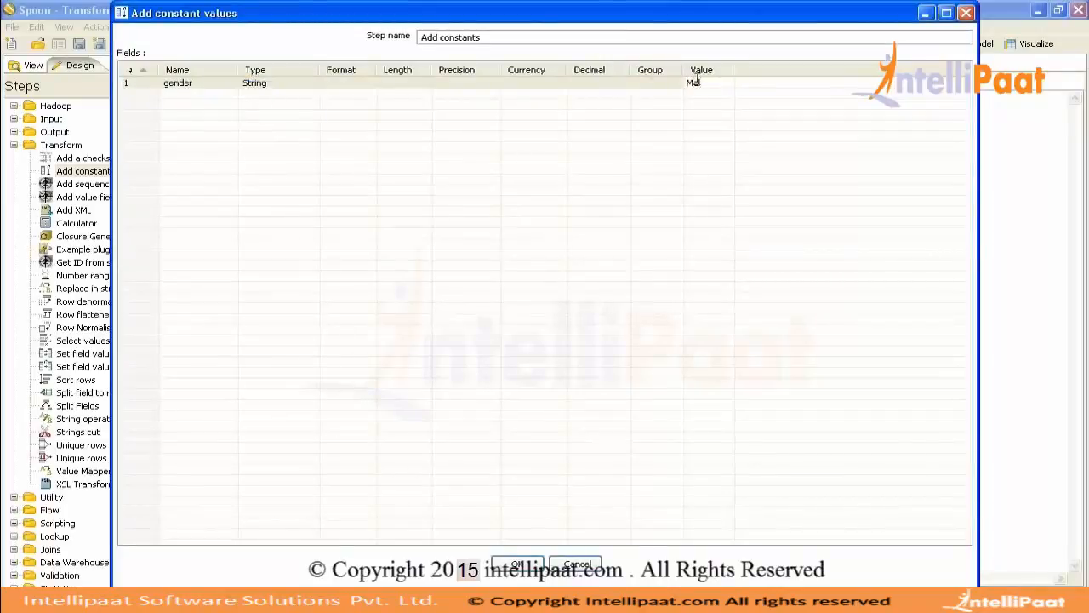
text(Male)
click(535, 564)
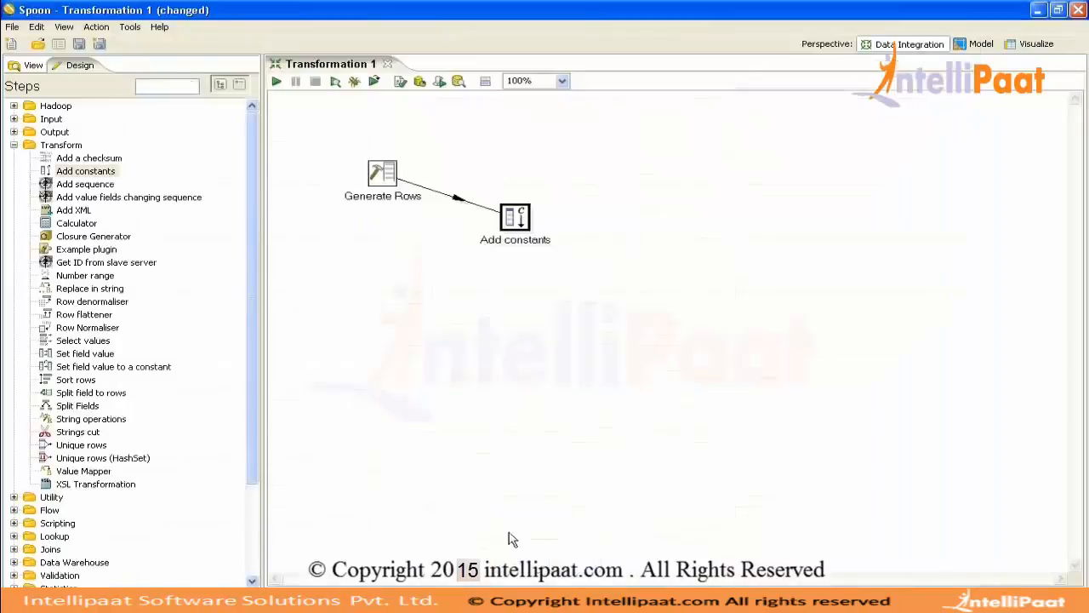
Save the transformation as "add constant" in the Pentaho Dec folder on the E: drive
key(ctrl+s)
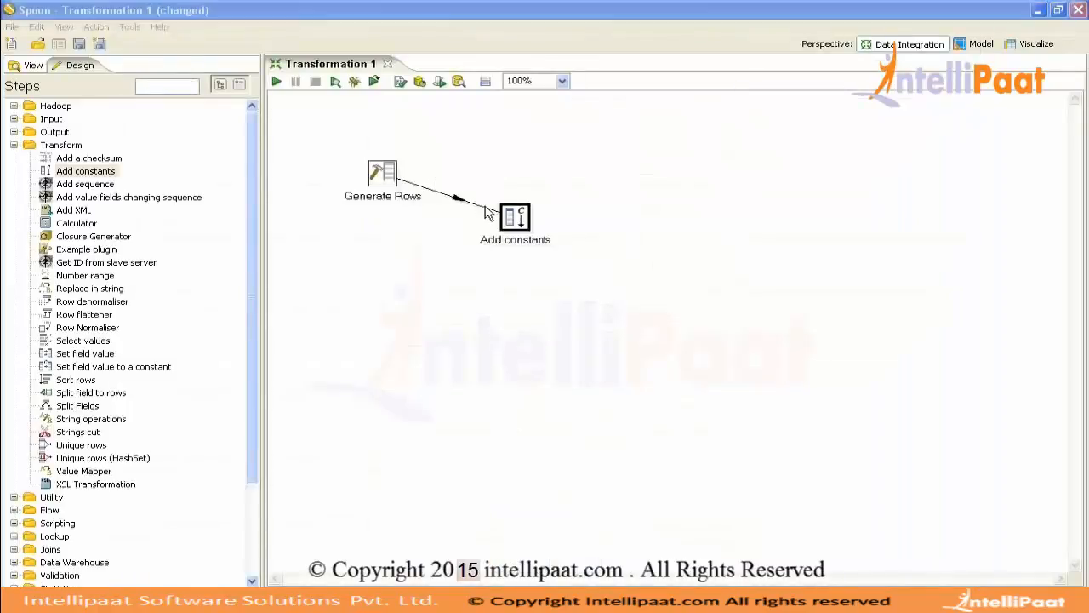
click(46, 271)
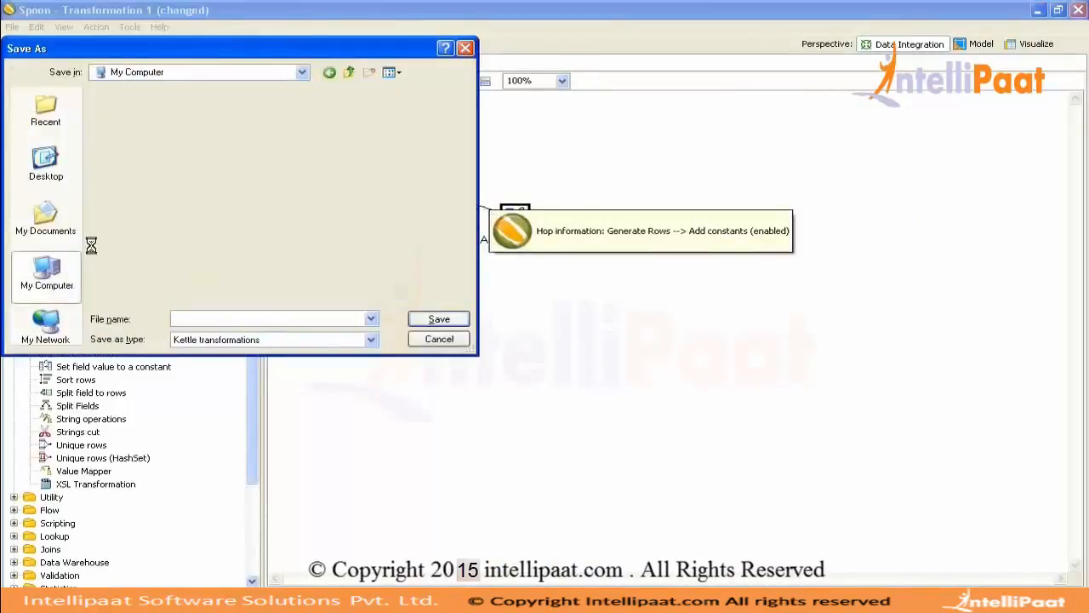
double_click(138, 120)
key(p)
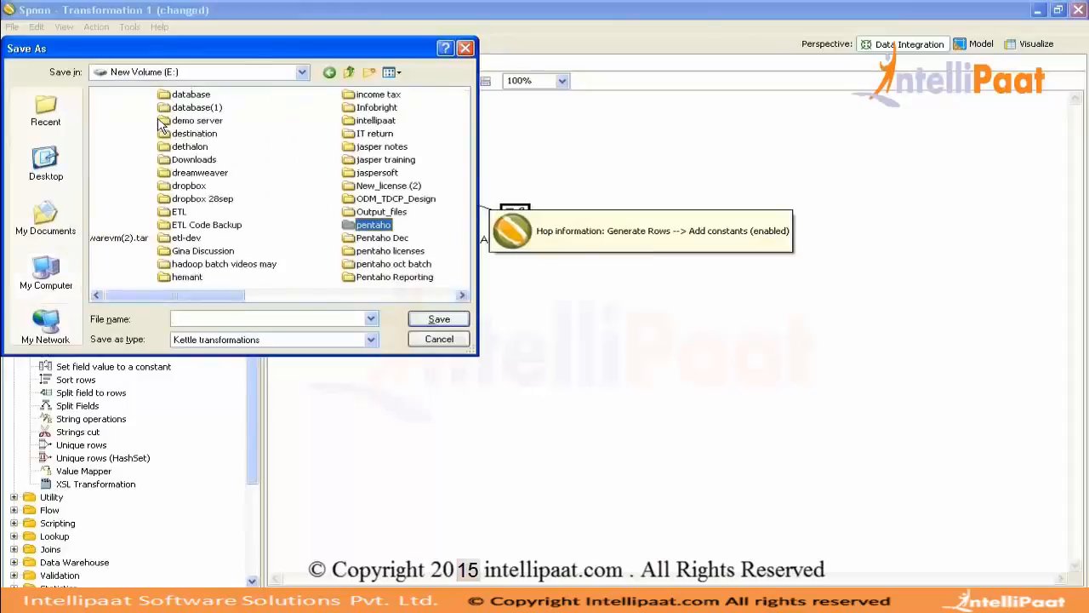
key(Down)
key(Return)
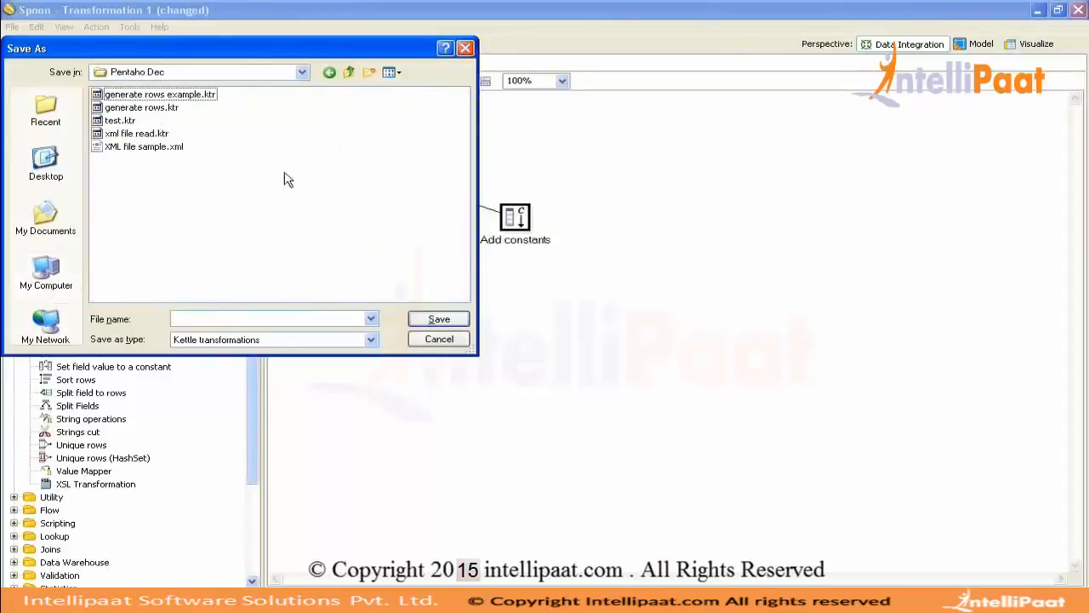
click(214, 318)
text(add constant)
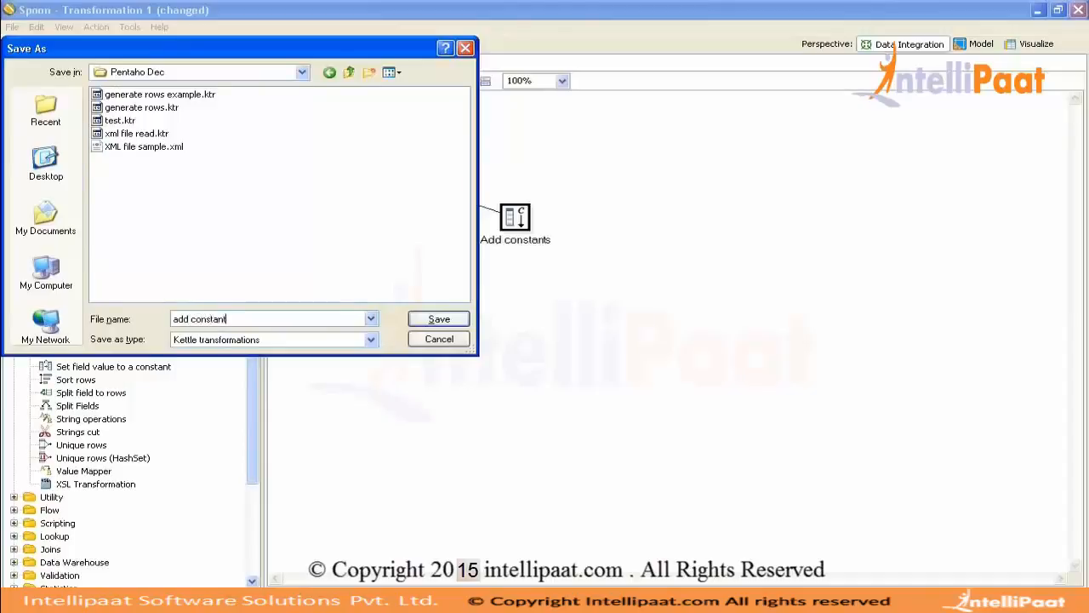
key(Return)
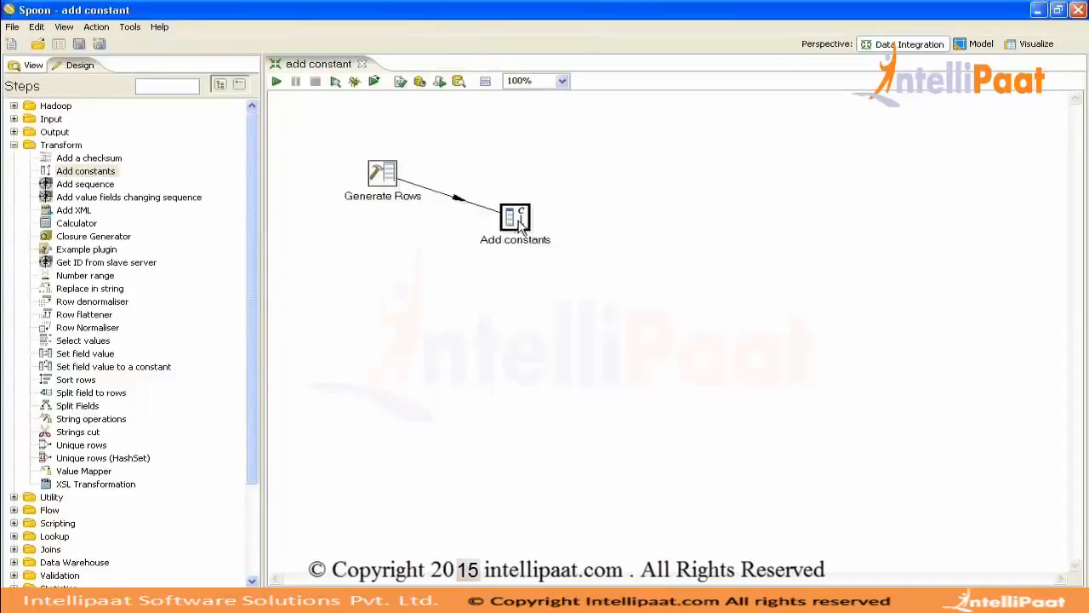
Find the Write to log step by filtering for "log", place it on the canvas and connect Add constants to it
text(l)
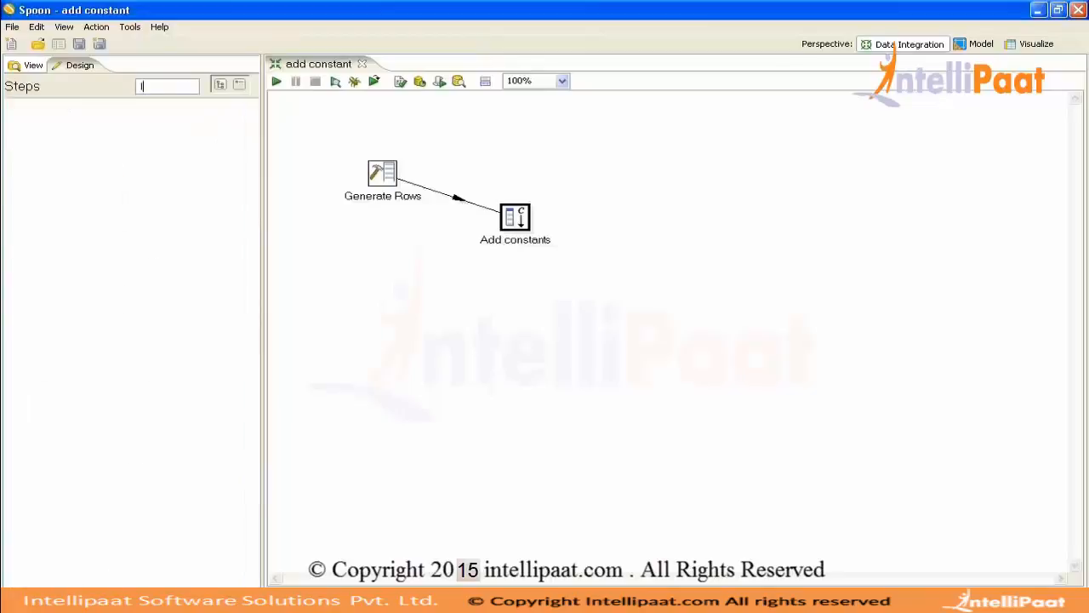
text(og)
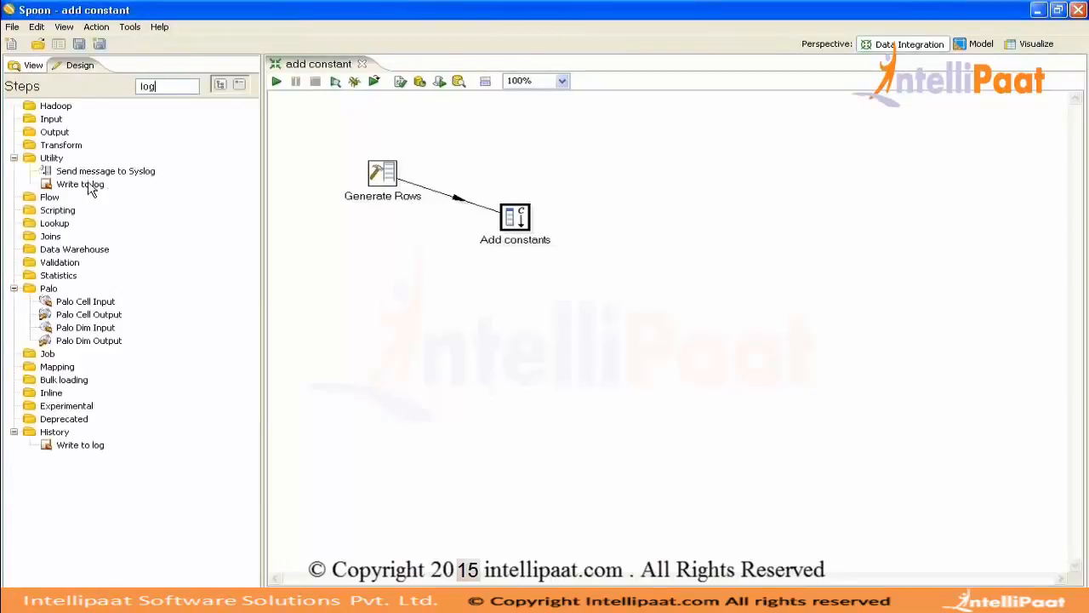
drag(89, 184, 667, 237)
drag(519, 217, 671, 241)
Load the incoming fields test and gender into the Write to log step and accept its settings
double_click(672, 242)
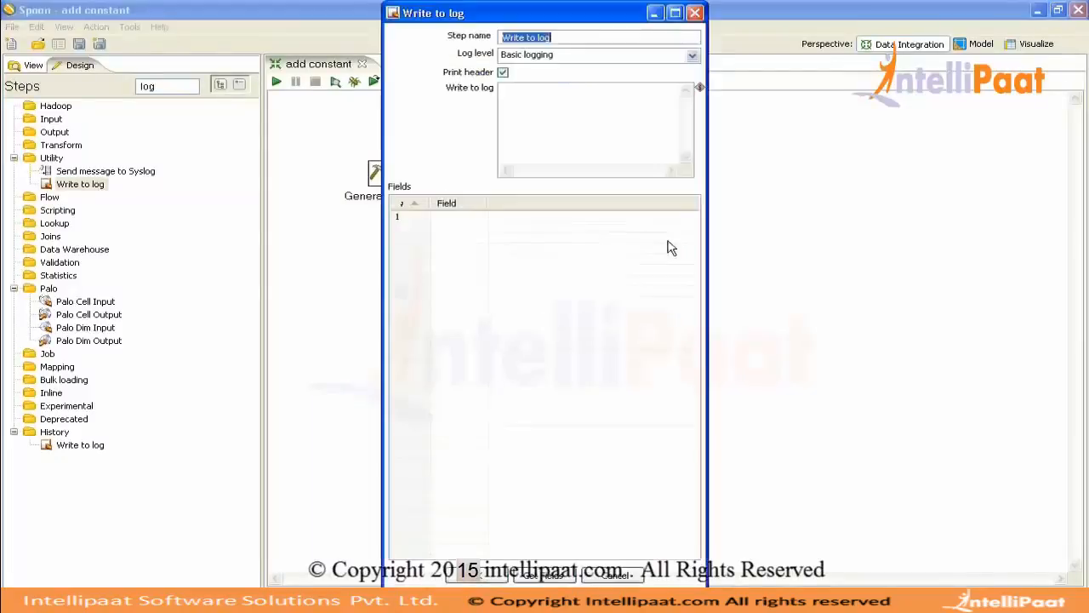
click(545, 575)
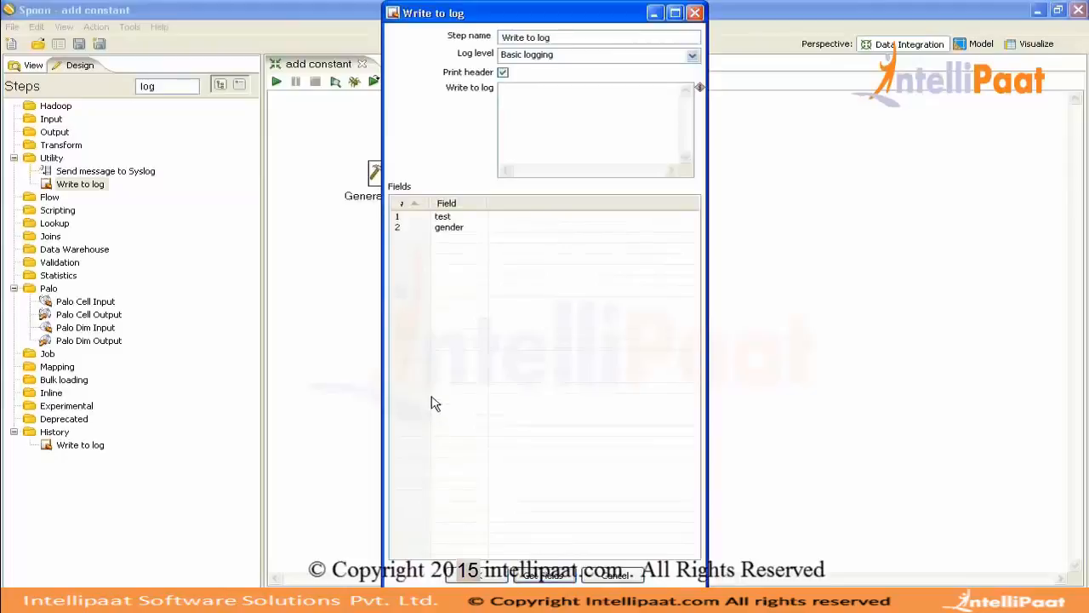
click(410, 217)
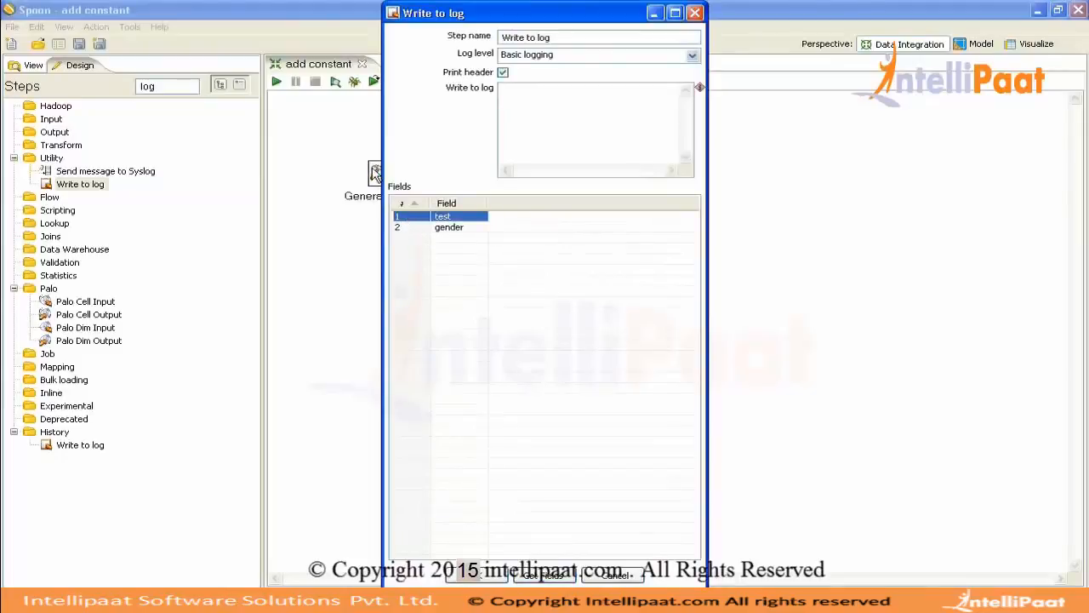
click(407, 228)
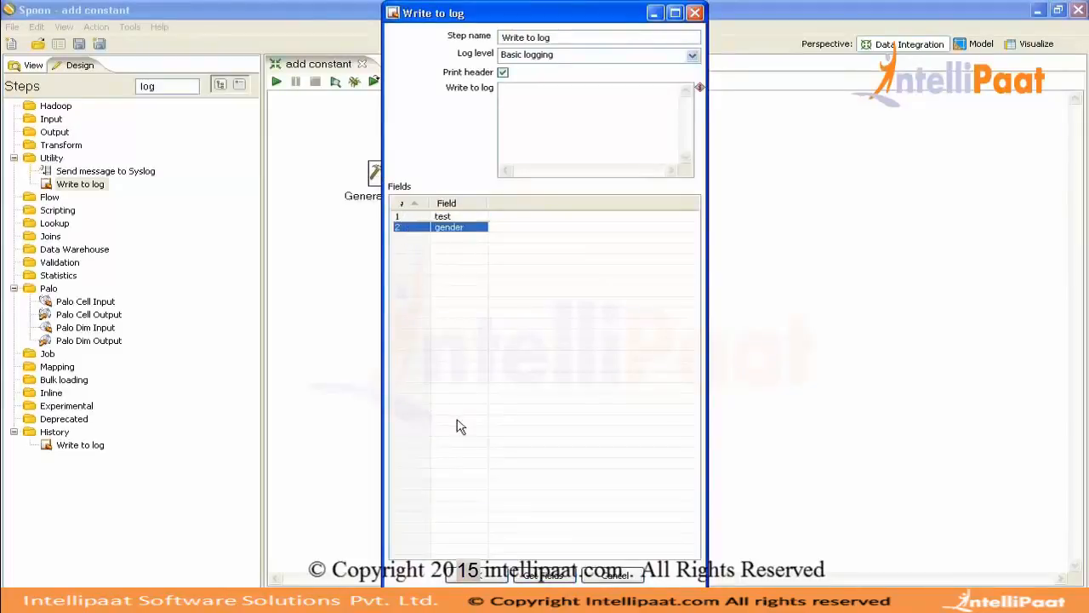
click(477, 576)
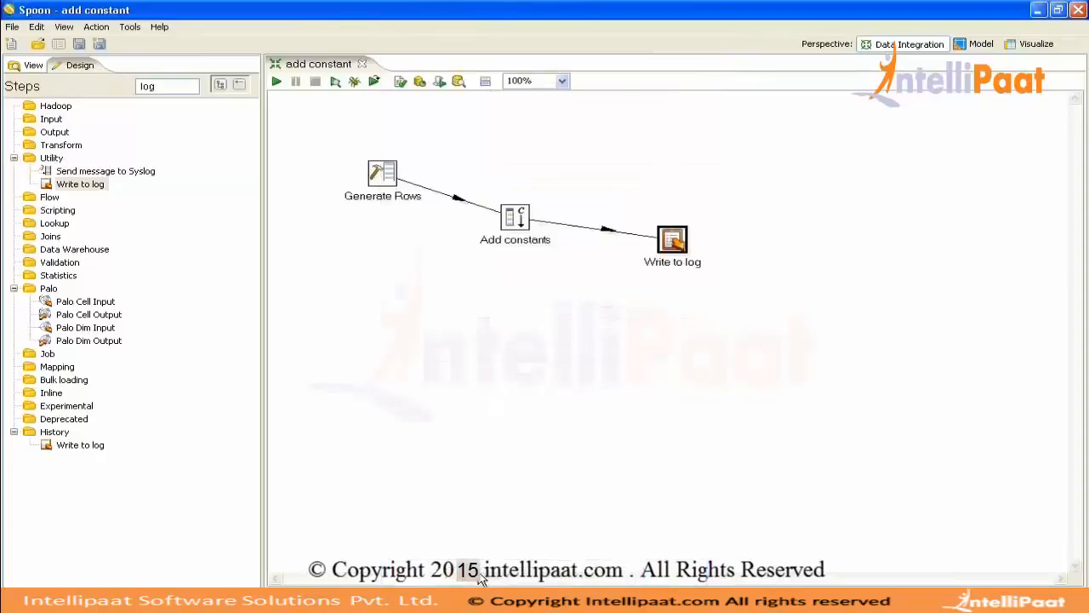
Run the transformation and examine the test and gender values in the enlarged execution log
click(277, 81)
key(Return)
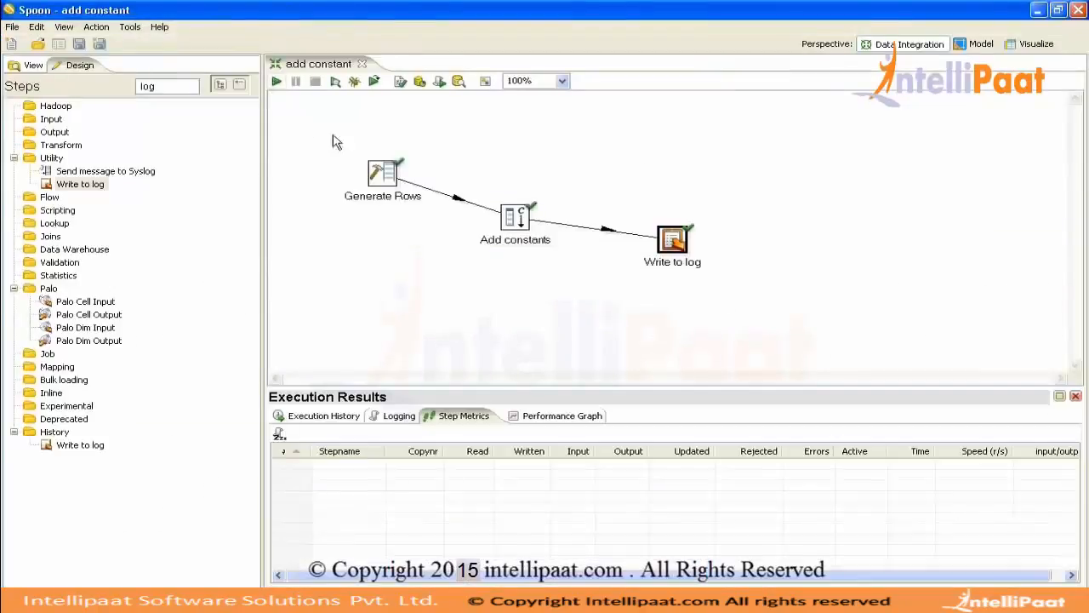
double_click(394, 417)
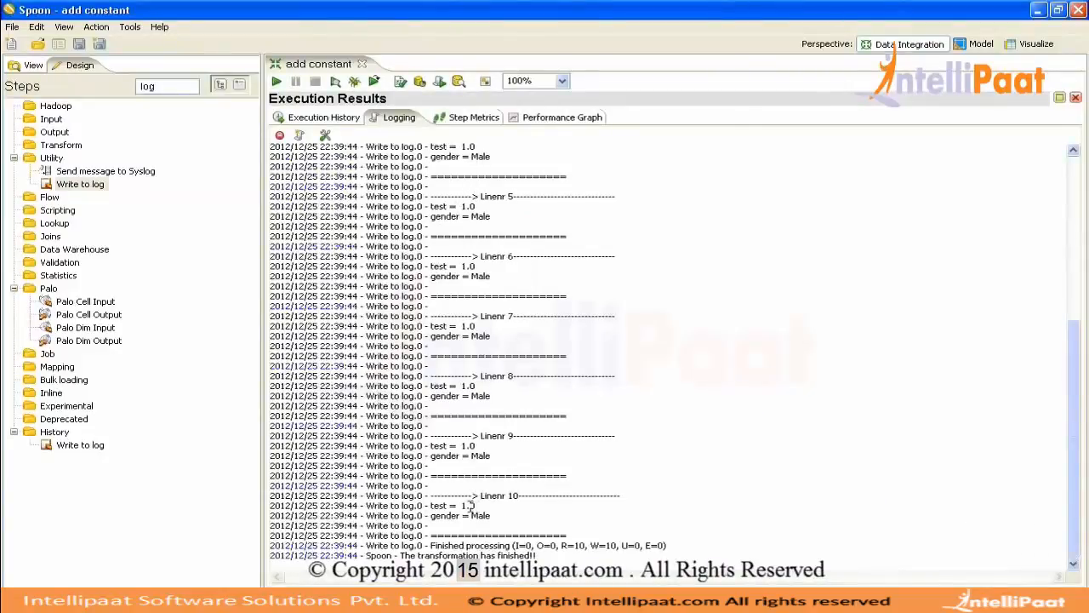
drag(461, 504, 483, 515)
double_click(400, 118)
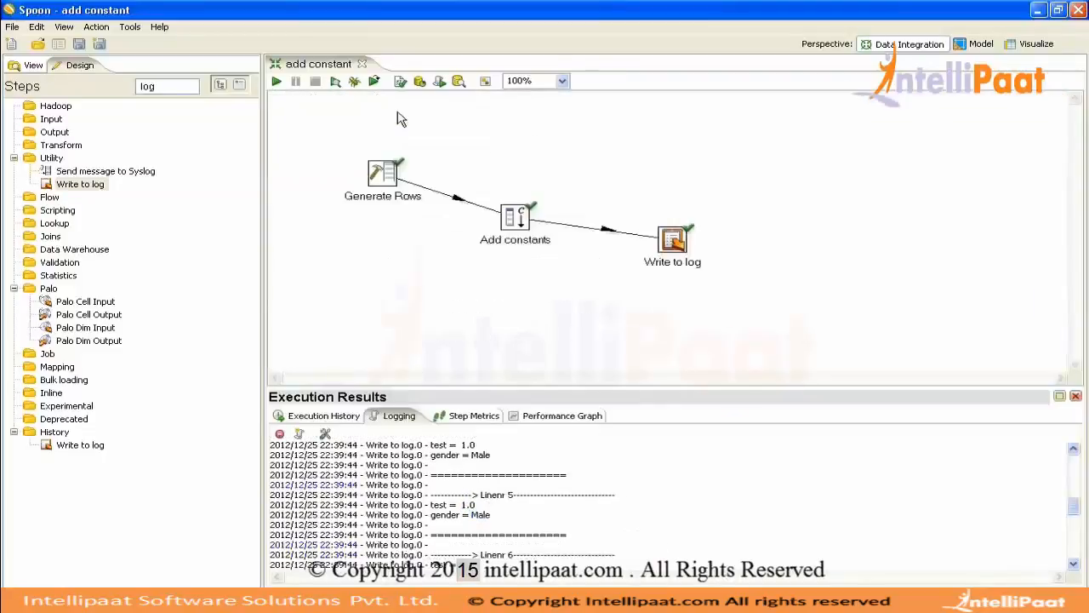
Clear the value of the gender constant in the Add constants step
double_click(517, 221)
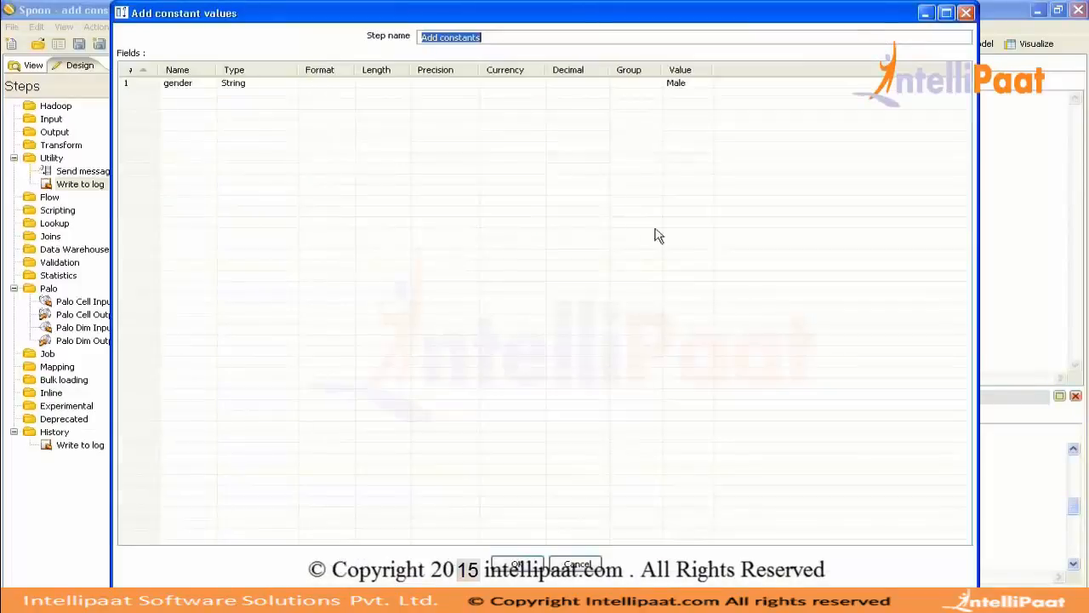
click(684, 83)
key(BackSpace)
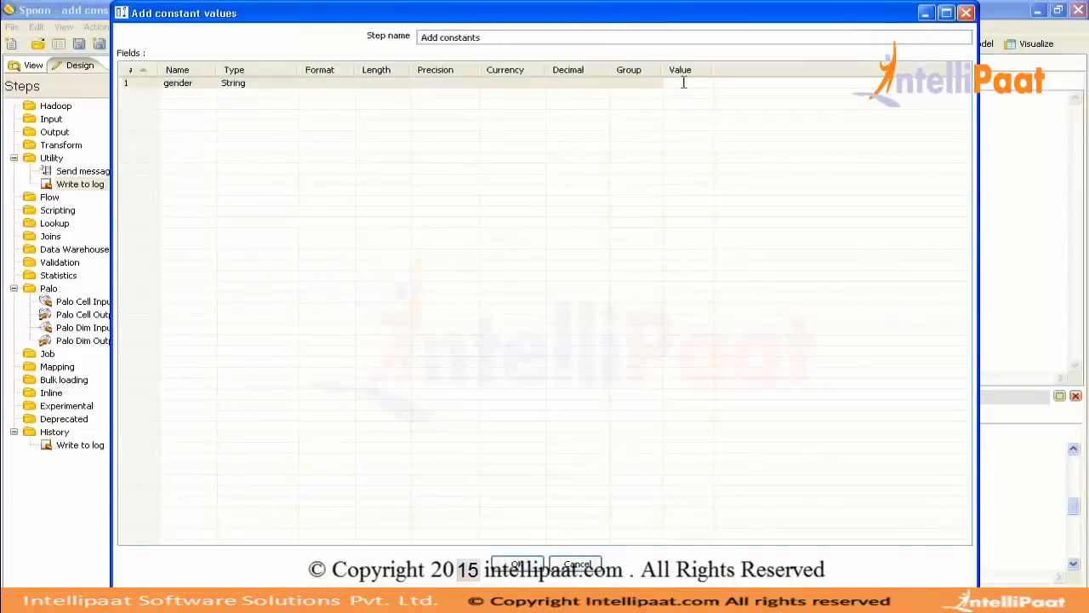
click(531, 563)
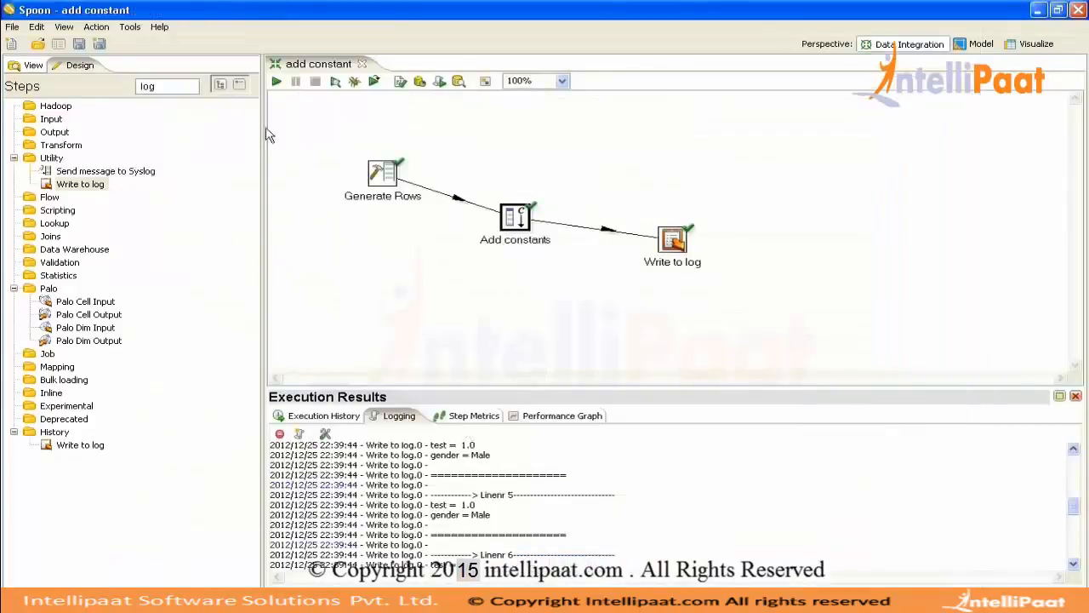
Run the transformation again and check the gender values in the enlarged execution log
click(277, 80)
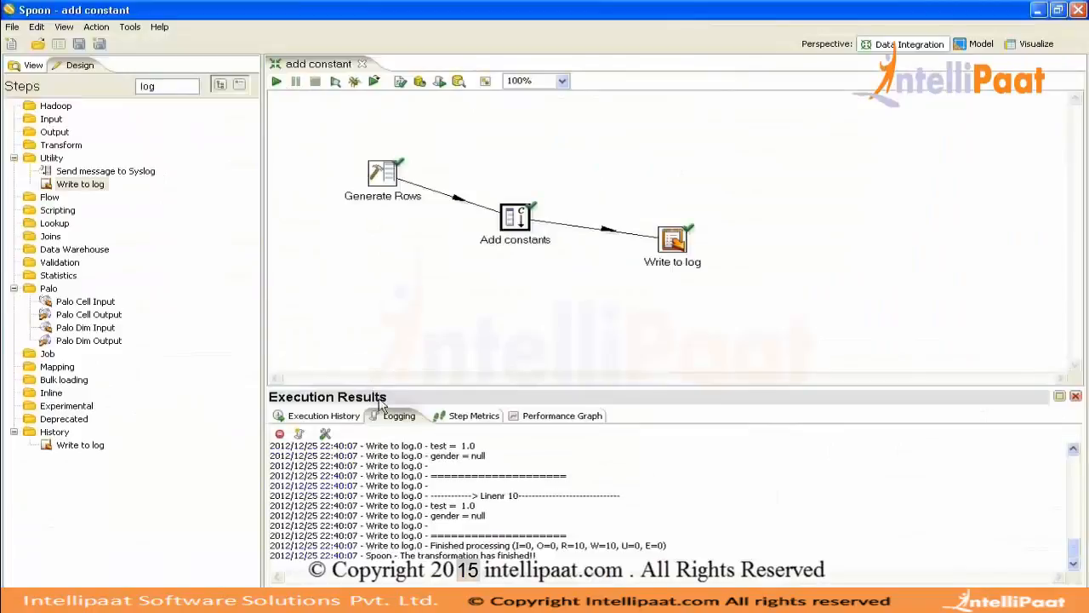
double_click(389, 414)
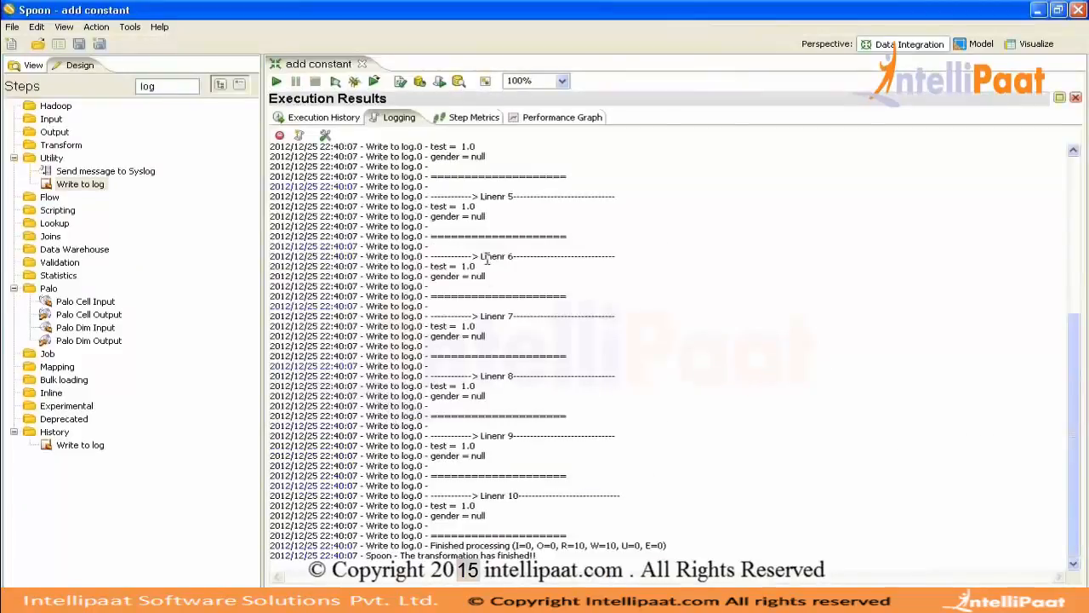
double_click(407, 118)
Clear the step filter and place an Add a checksum step from the Transform category above Generate Rows
key(BackSpace)
key(BackSpace)
key(BackSpace)
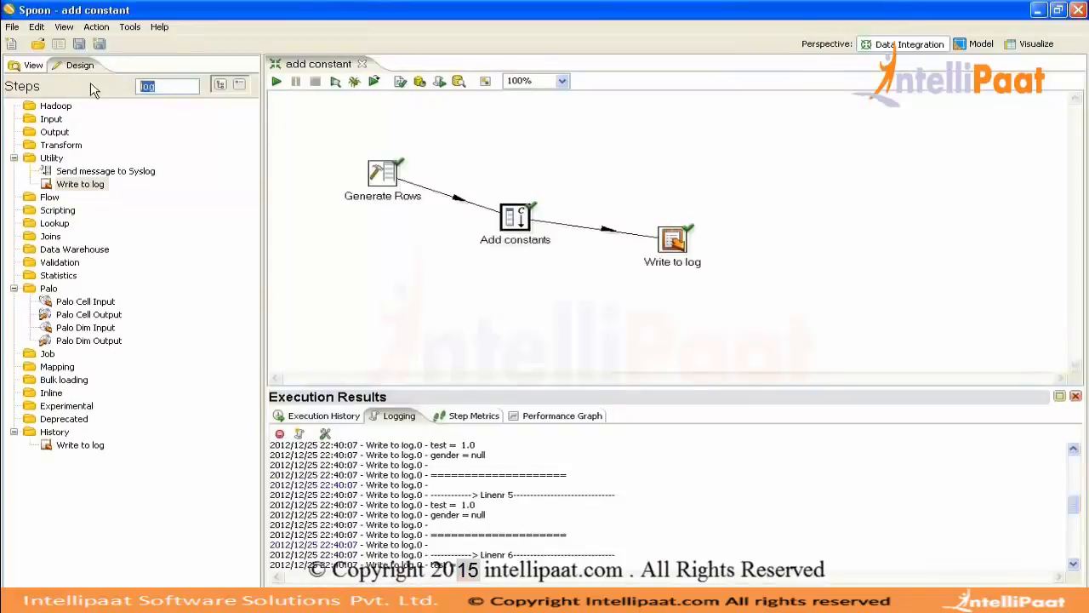
click(14, 145)
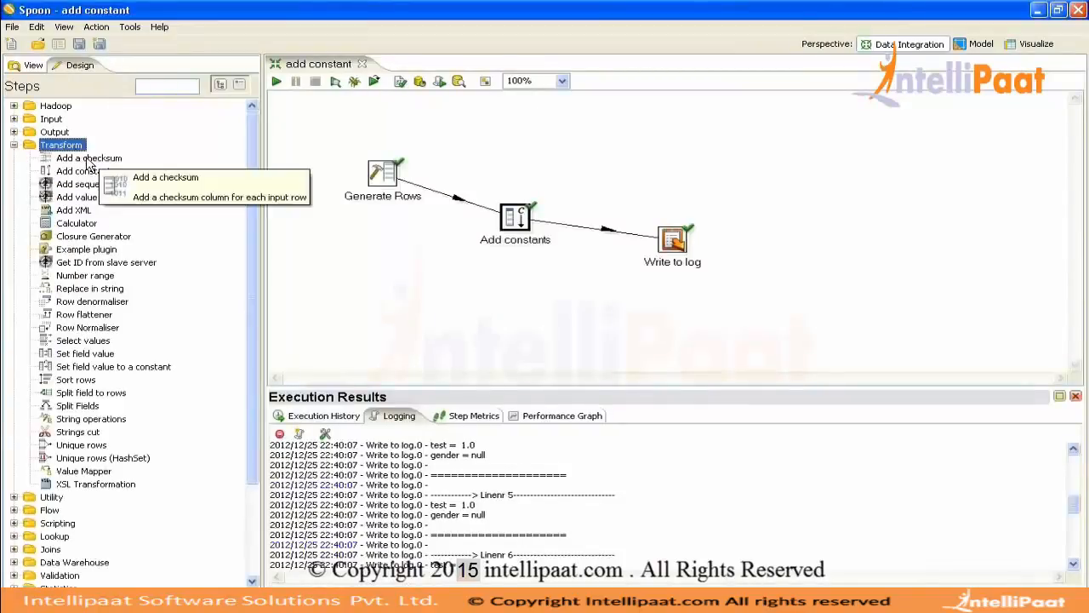
drag(89, 158, 326, 128)
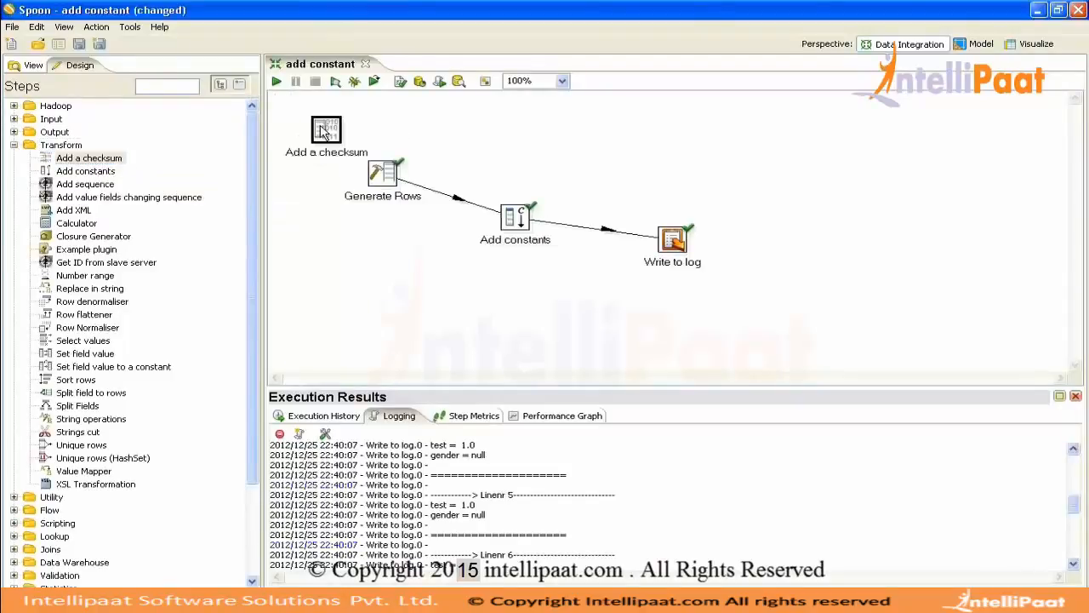
Review the settings of the Add a checksum step, including its type options, keeping CRC 32 as the type
double_click(326, 127)
click(330, 298)
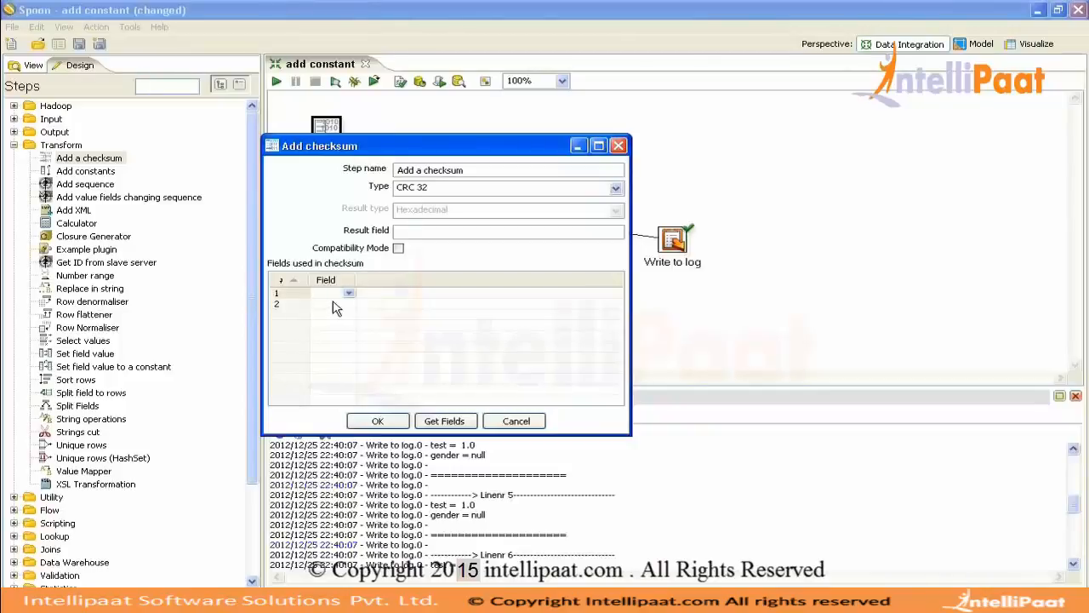
click(615, 187)
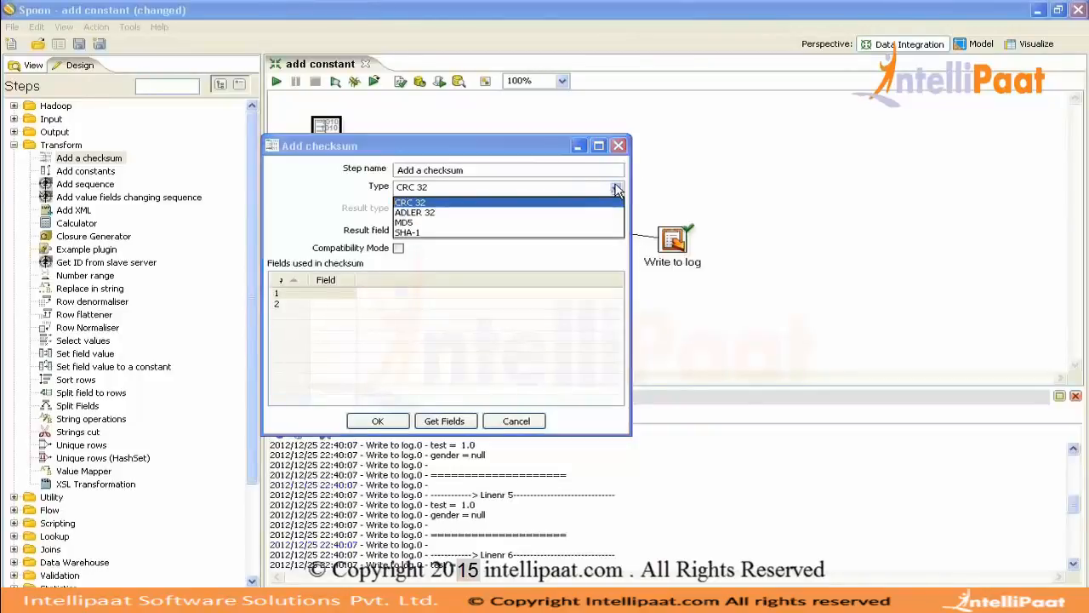
click(418, 204)
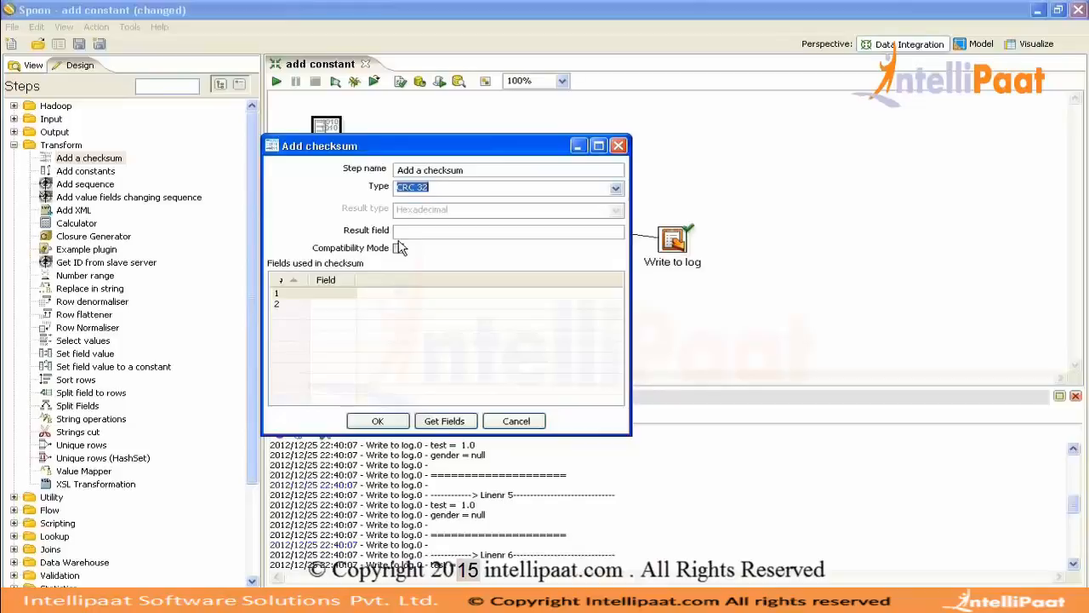
click(415, 231)
click(400, 421)
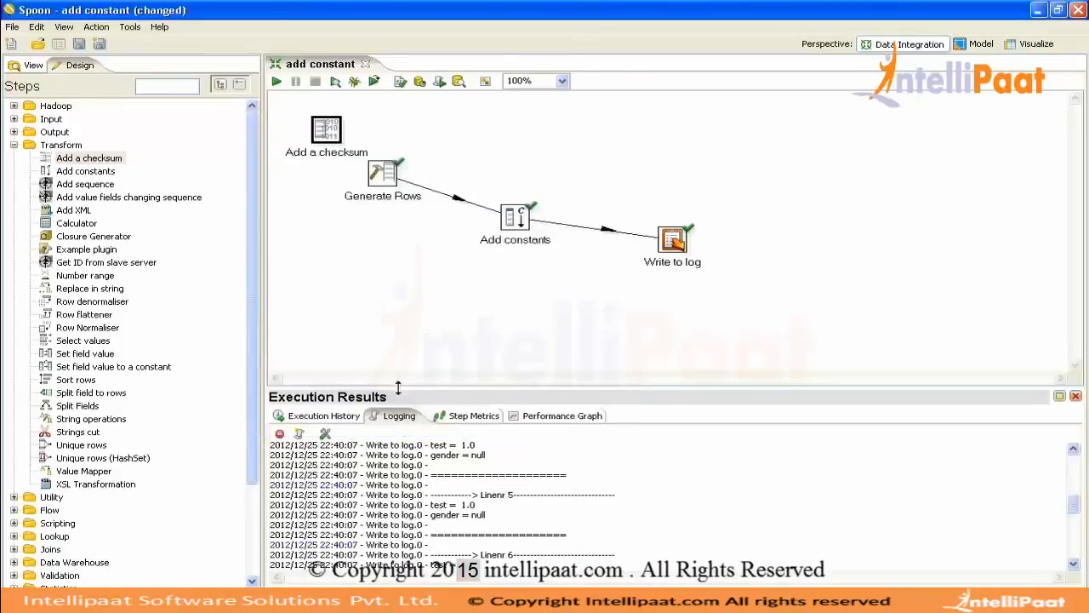
Insert the Add a checksum step into the hop between Generate Rows and Add constants, and move Add constants and Write to log aside
drag(324, 127, 478, 211)
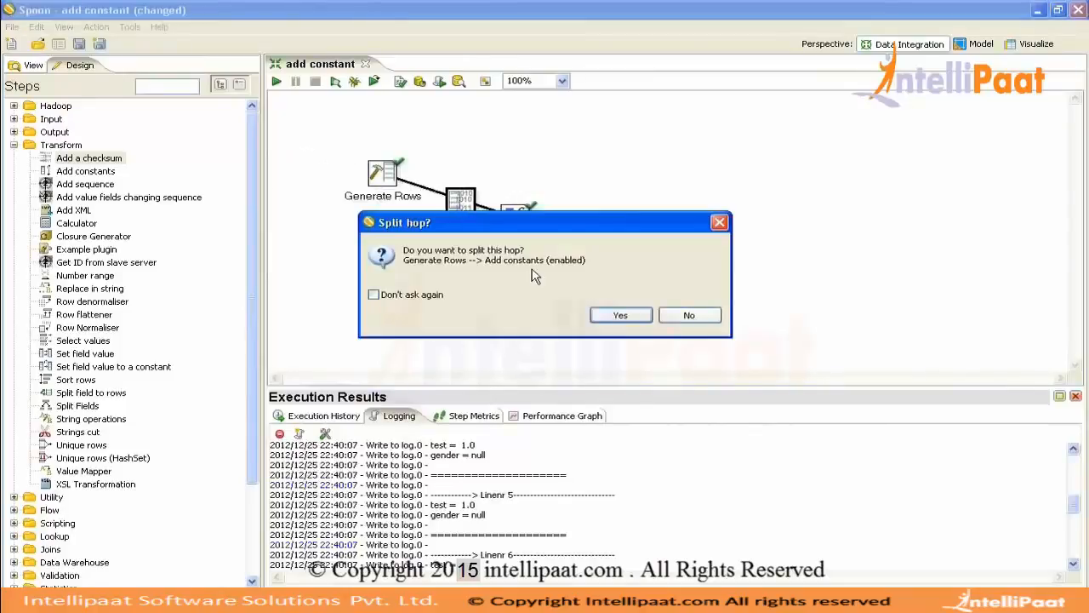
click(625, 317)
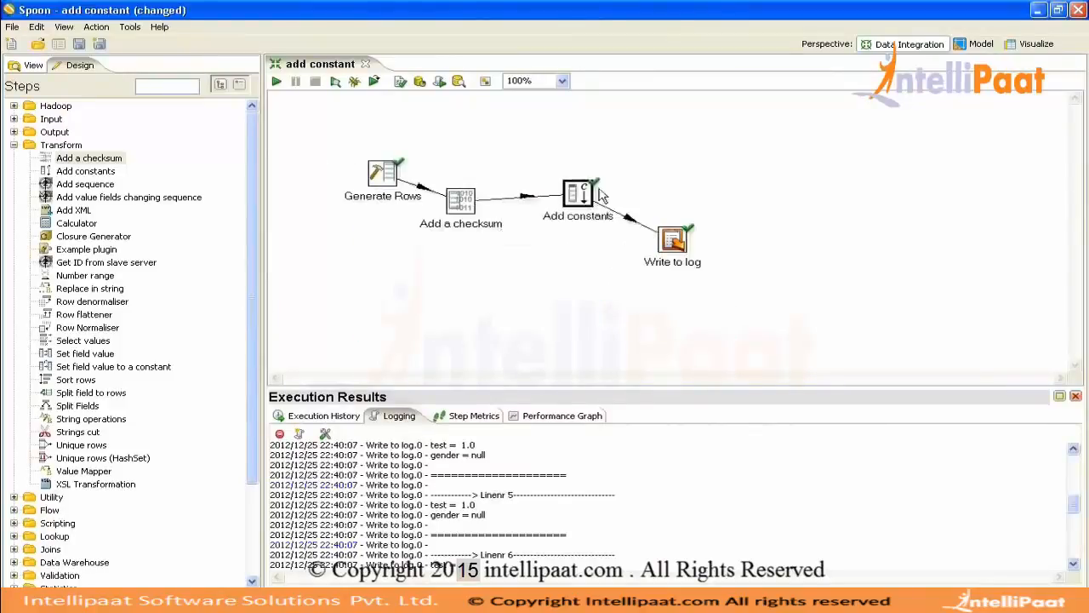
drag(587, 195, 633, 181)
drag(674, 247, 723, 162)
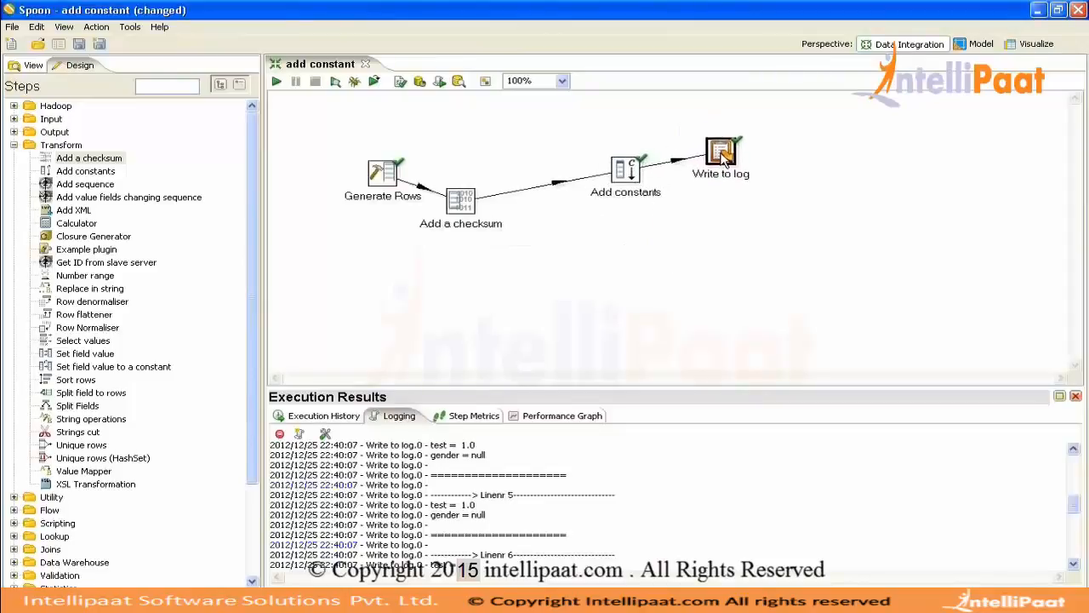
drag(631, 163, 657, 134)
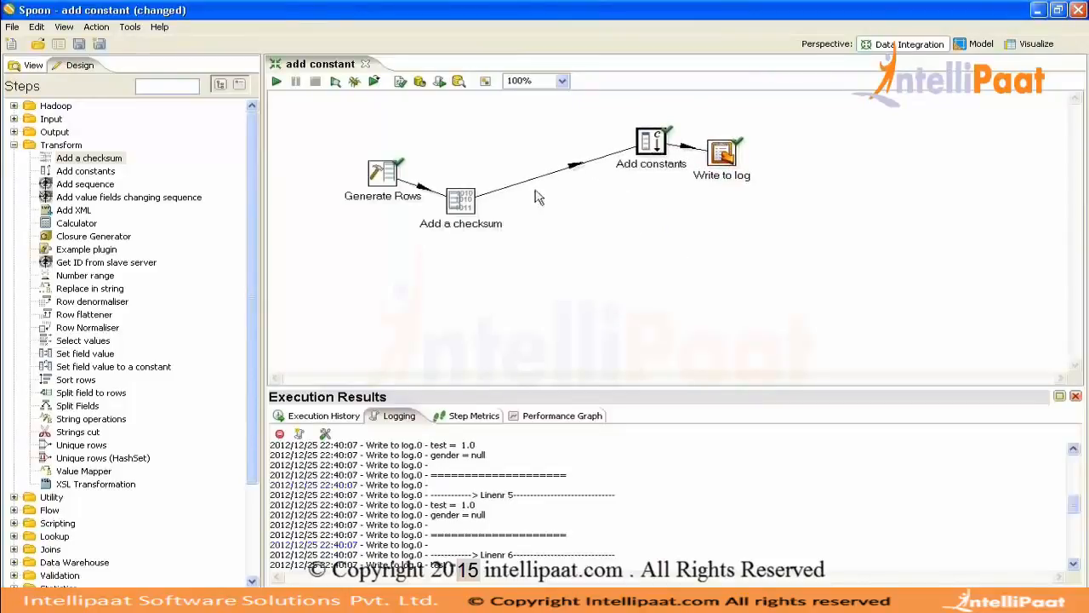
Disable the hops into and out of Add constants, and connect Add a checksum directly to Write to log
click(562, 170)
click(699, 150)
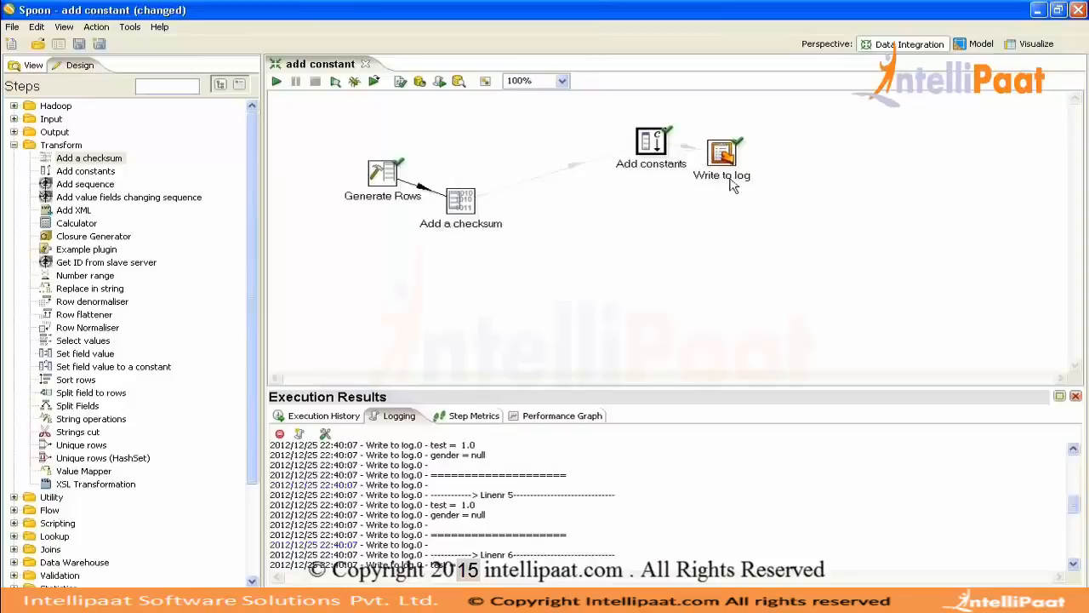
drag(722, 156, 589, 253)
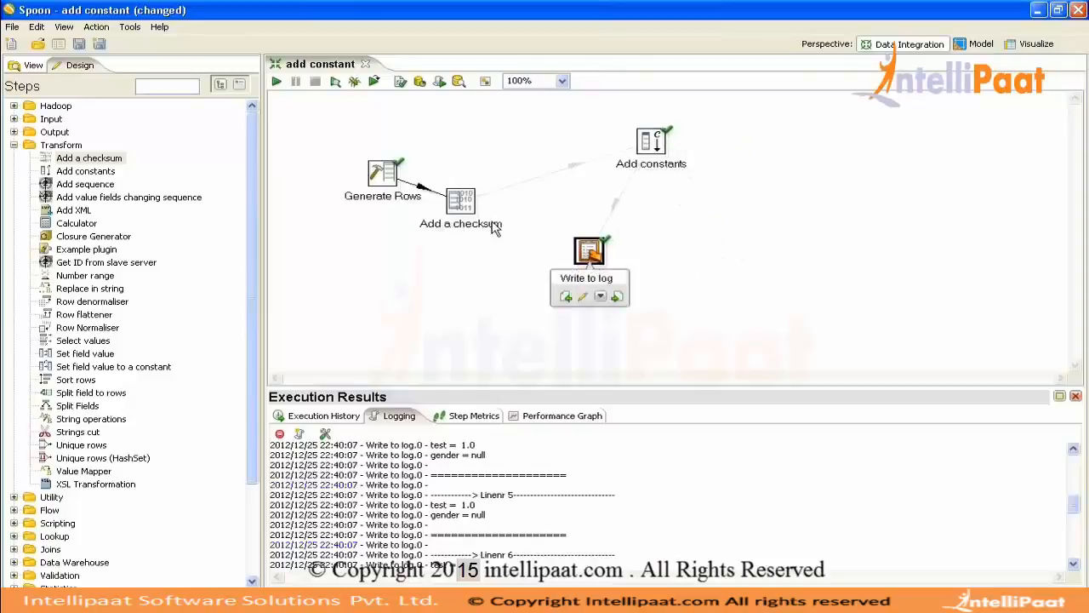
drag(467, 206, 577, 252)
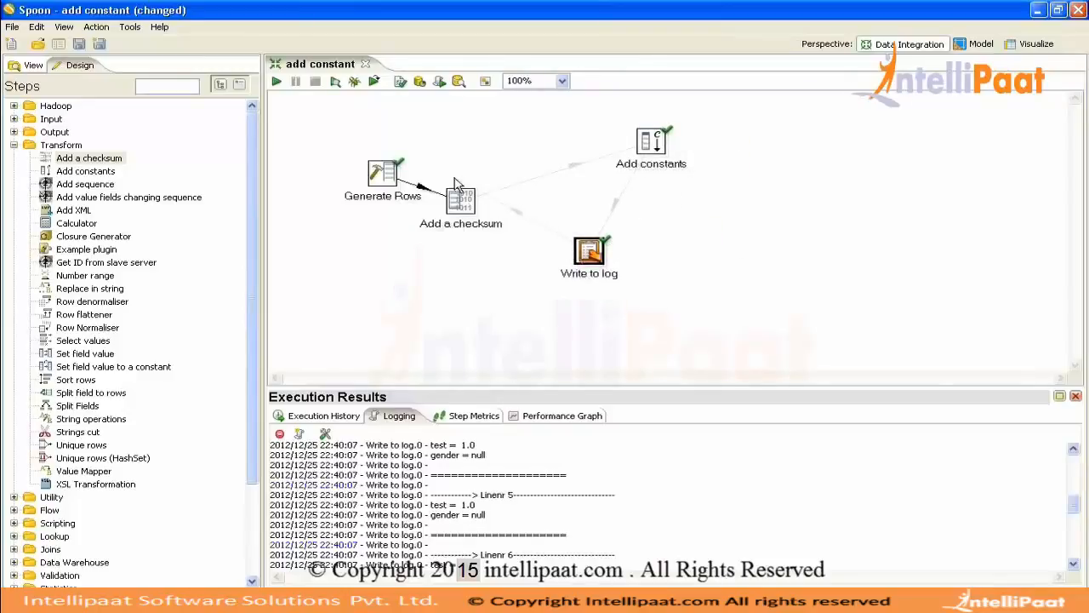
drag(458, 202, 587, 250)
click(613, 267)
Add a String field named cola with the value test to the Generate Rows step
double_click(389, 183)
click(327, 222)
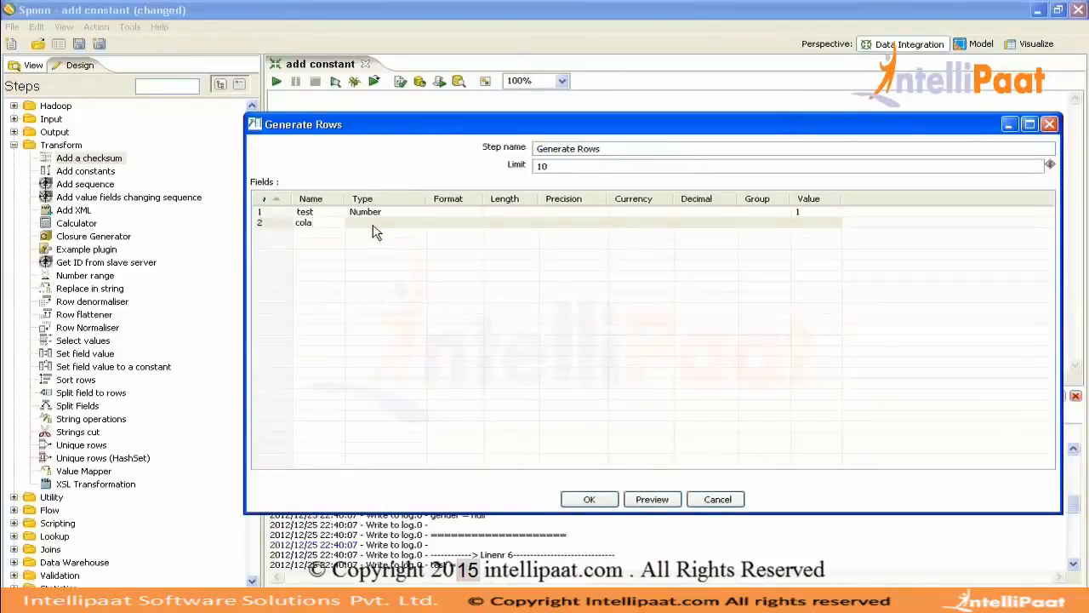
click(366, 223)
click(418, 222)
click(381, 245)
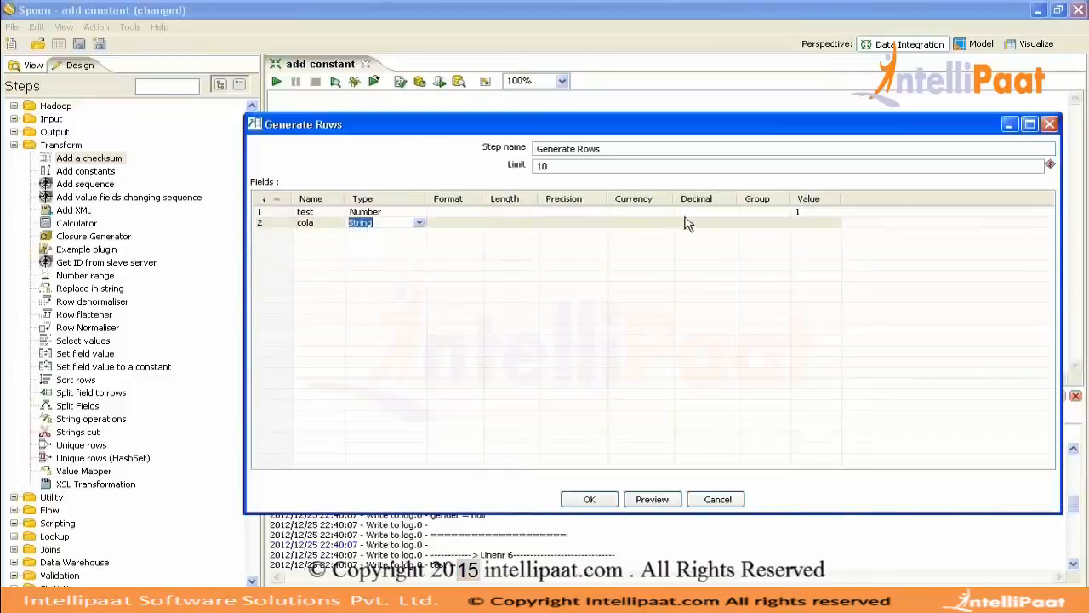
click(829, 223)
text(test)
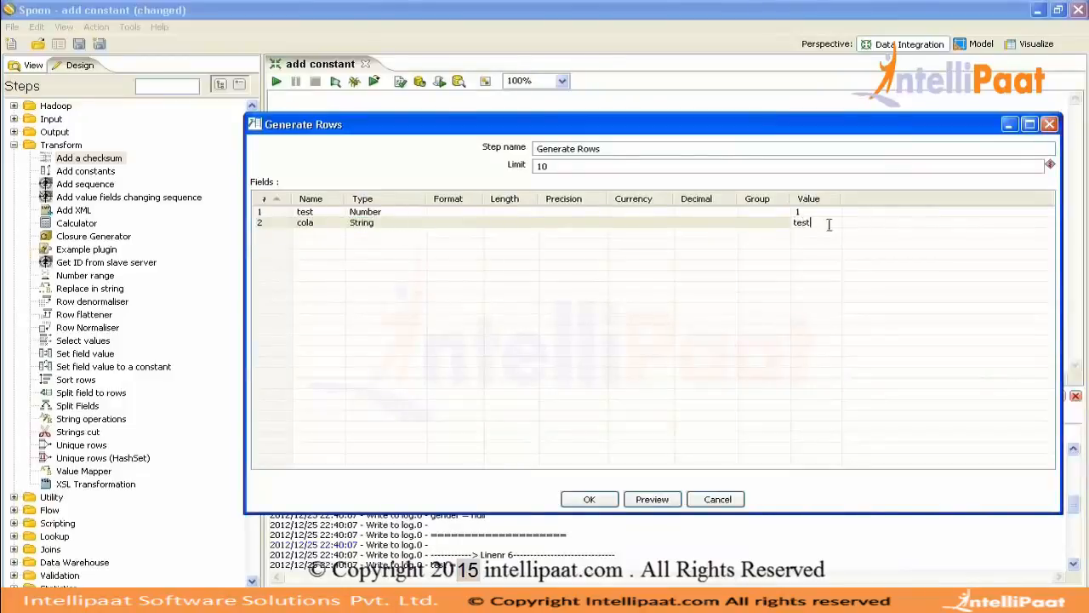
click(600, 501)
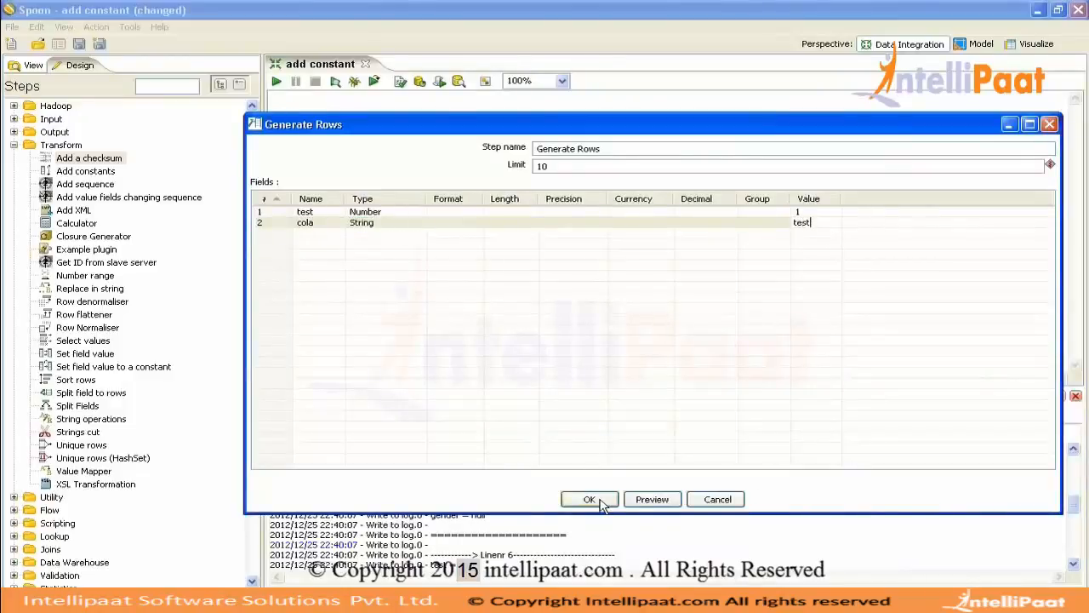
click(550, 166)
click(589, 499)
Load the incoming fields test and cola into the Add a checksum step and run the transformation locally
double_click(461, 200)
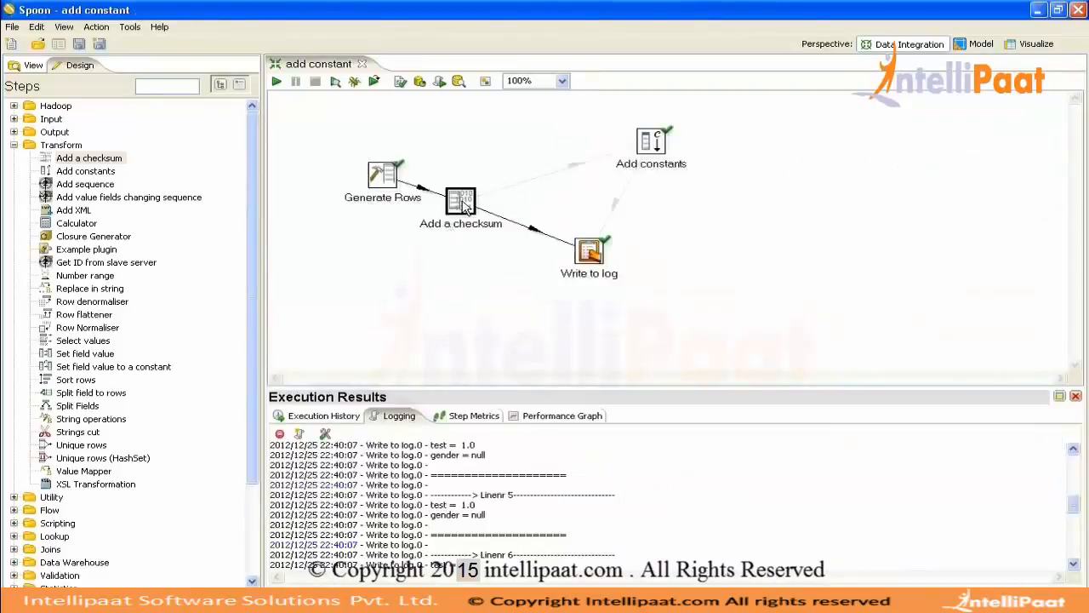
click(434, 421)
click(380, 421)
click(276, 83)
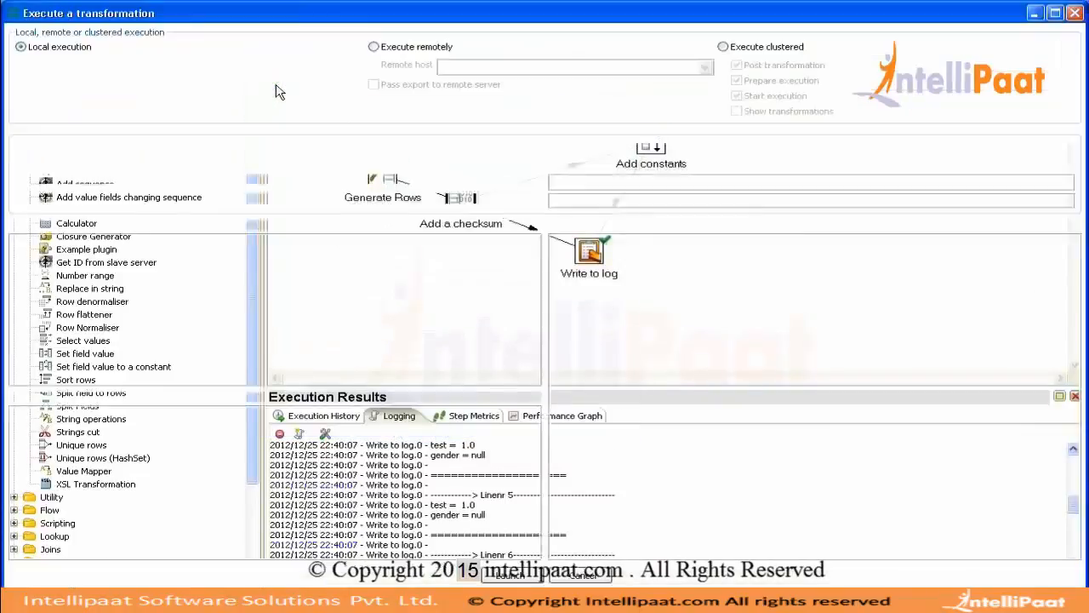
key(Return)
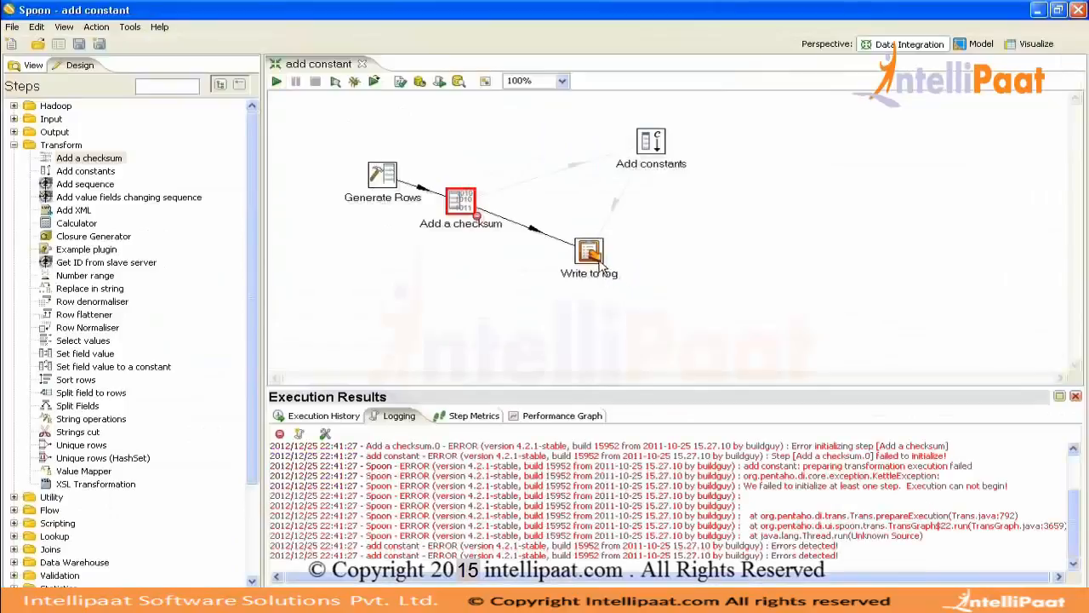
Replace the fields listed in the Write to log step with the incoming fields test and cola
double_click(596, 263)
click(532, 576)
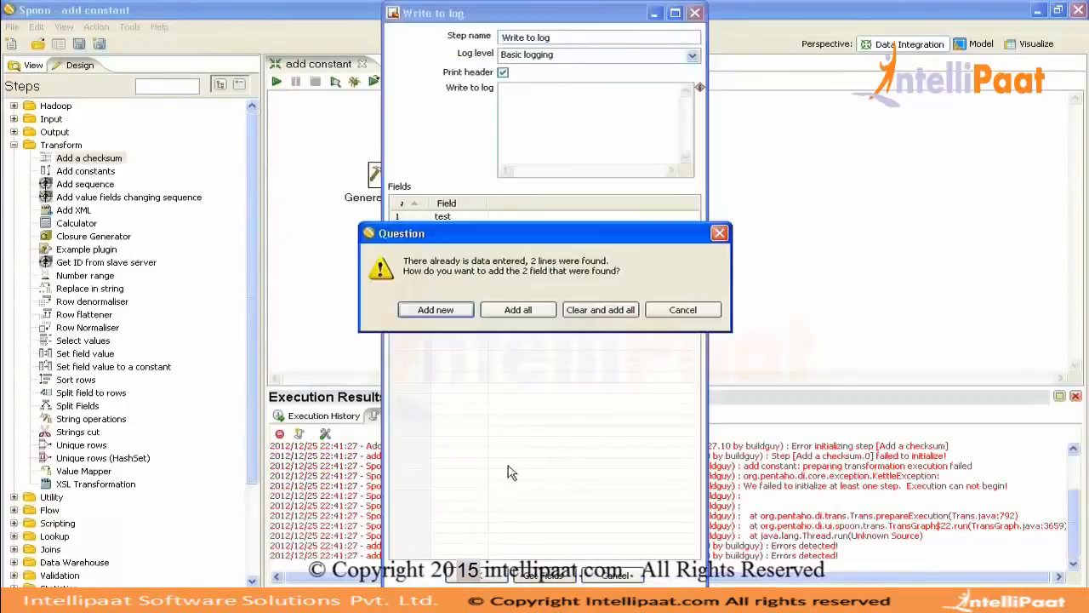
click(601, 309)
click(479, 576)
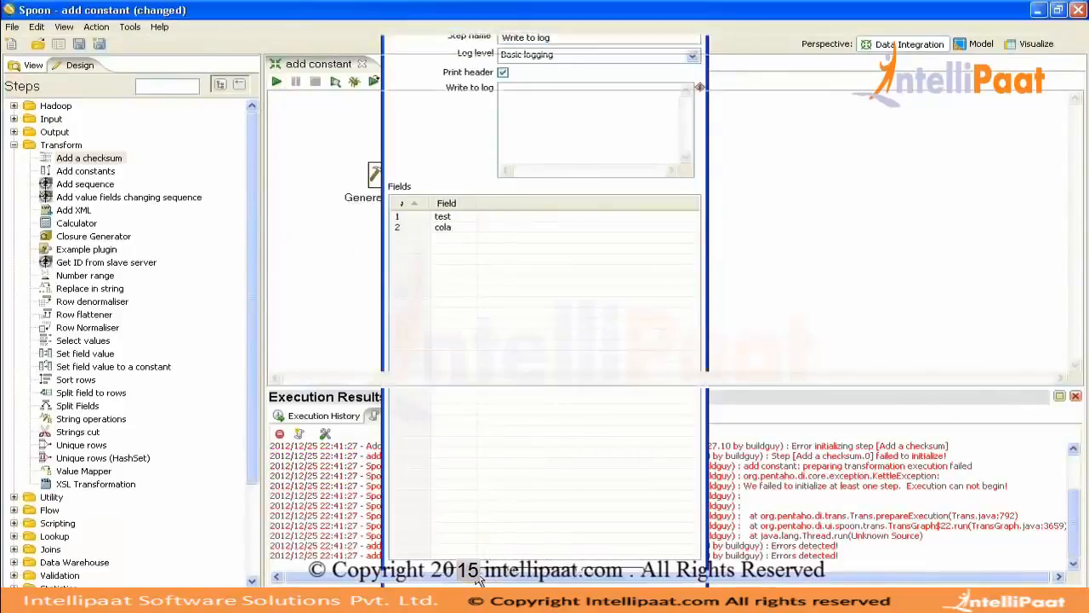
Set the result field of the Add a checksum step to checksum
double_click(460, 203)
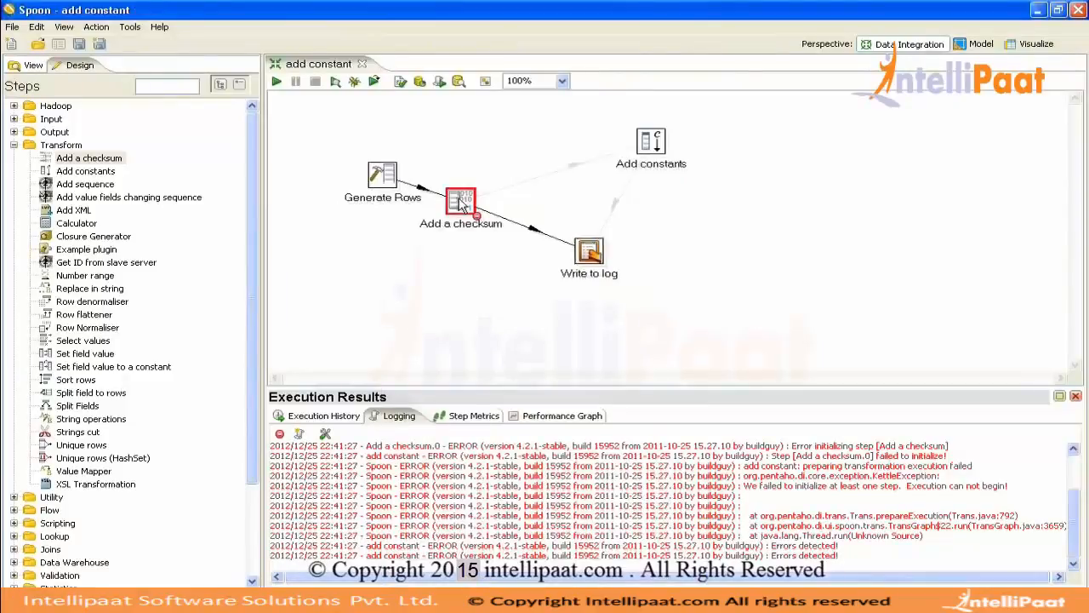
click(440, 232)
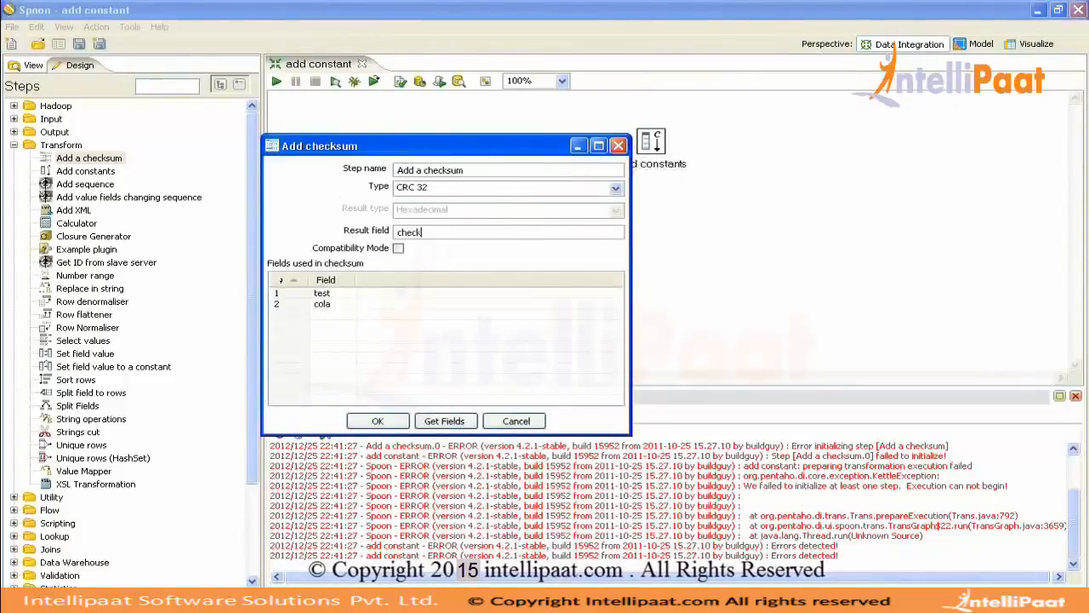
click(396, 422)
Clear the Write to log fields and add all incoming ones: test, cola and checksum
double_click(589, 253)
click(543, 575)
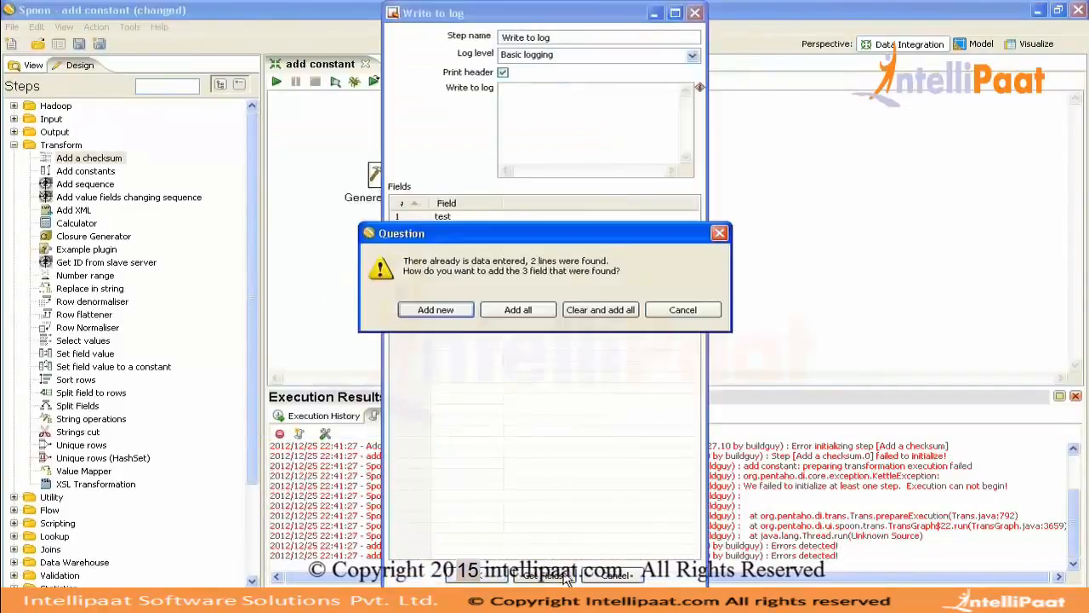
click(600, 310)
click(475, 576)
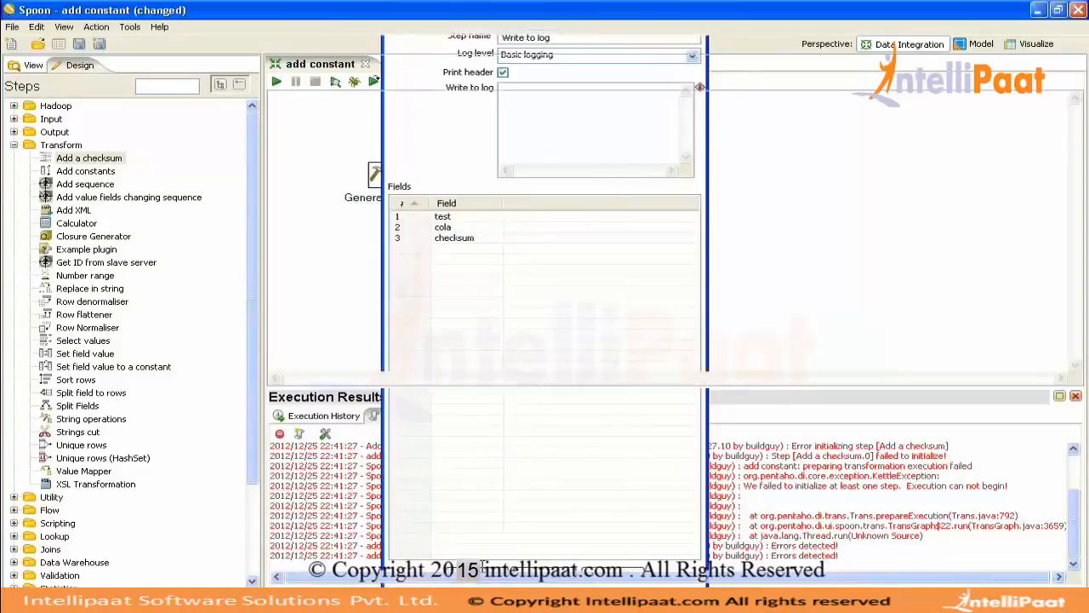
Run the transformation locally and examine the checksum and cola entries in the enlarged execution log
click(275, 81)
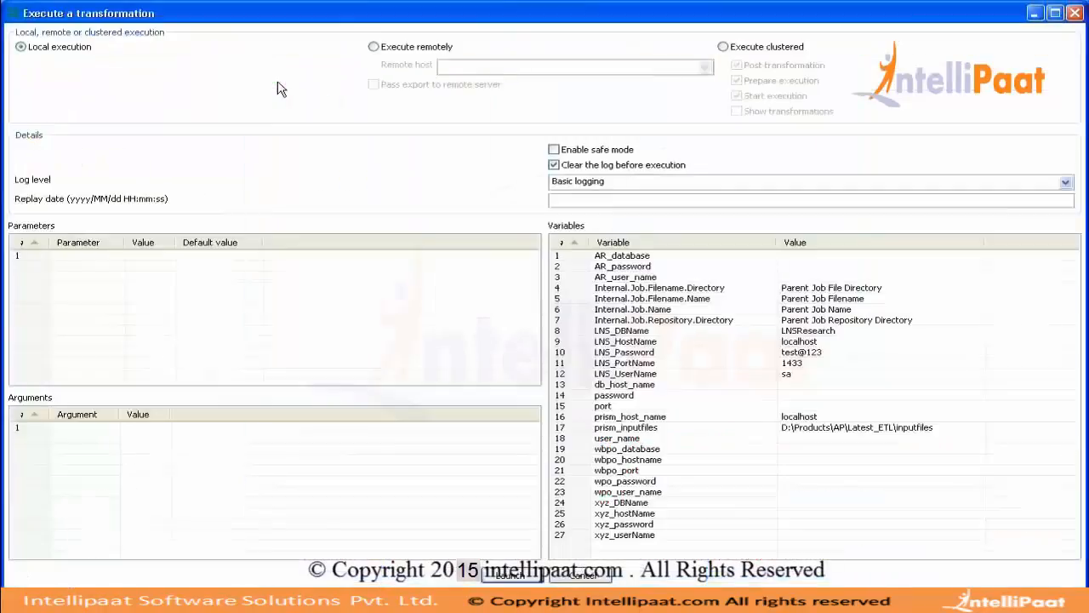
key(Return)
double_click(394, 415)
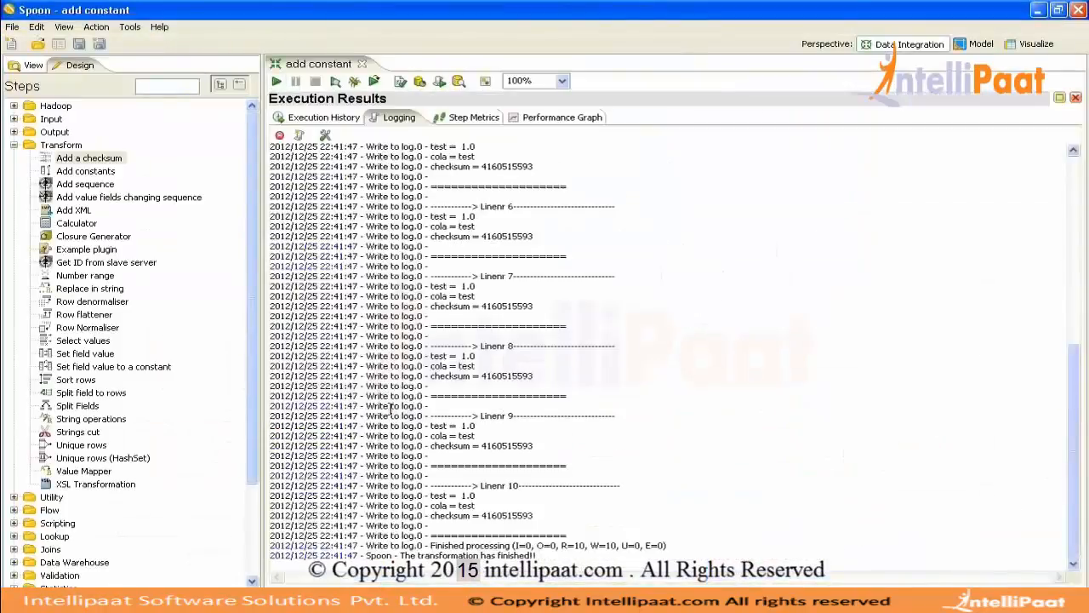
click(476, 502)
double_click(491, 516)
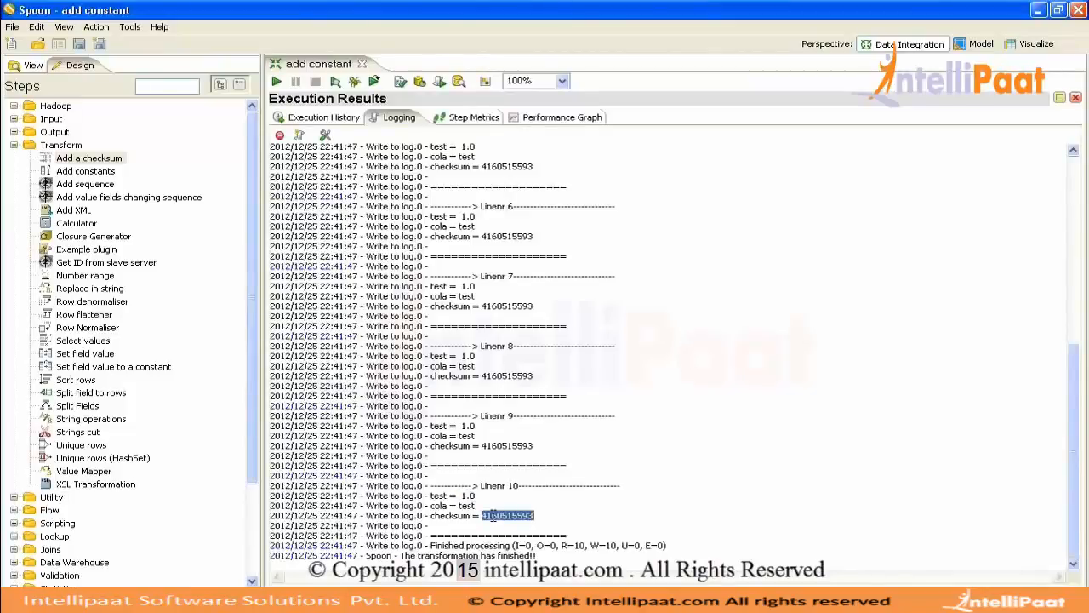
double_click(439, 435)
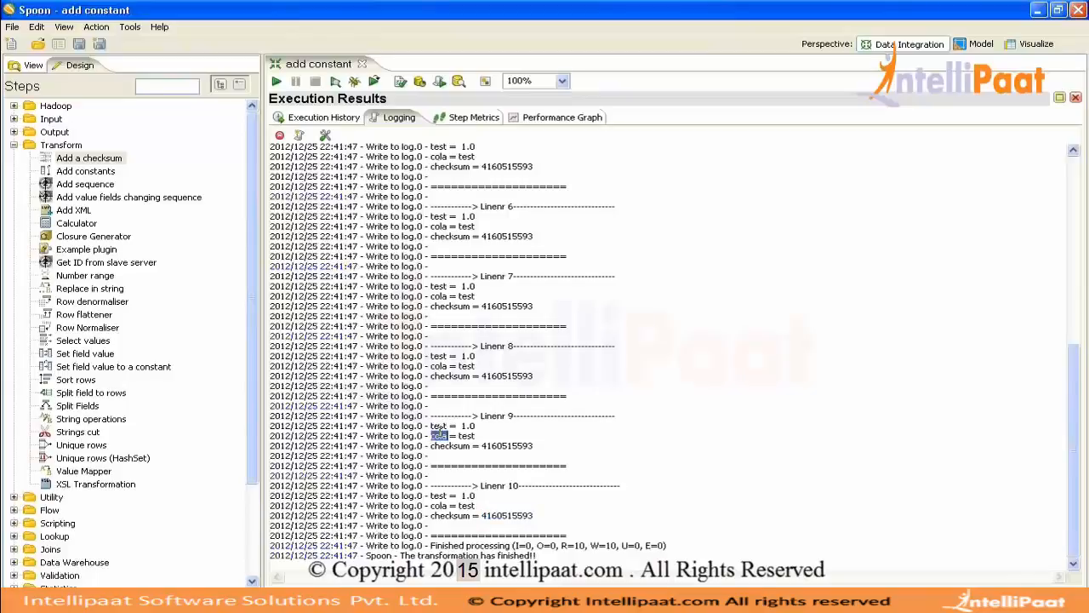
double_click(392, 121)
Recheck the type, result field and used fields of the Add a checksum step, and close the execution results
double_click(457, 219)
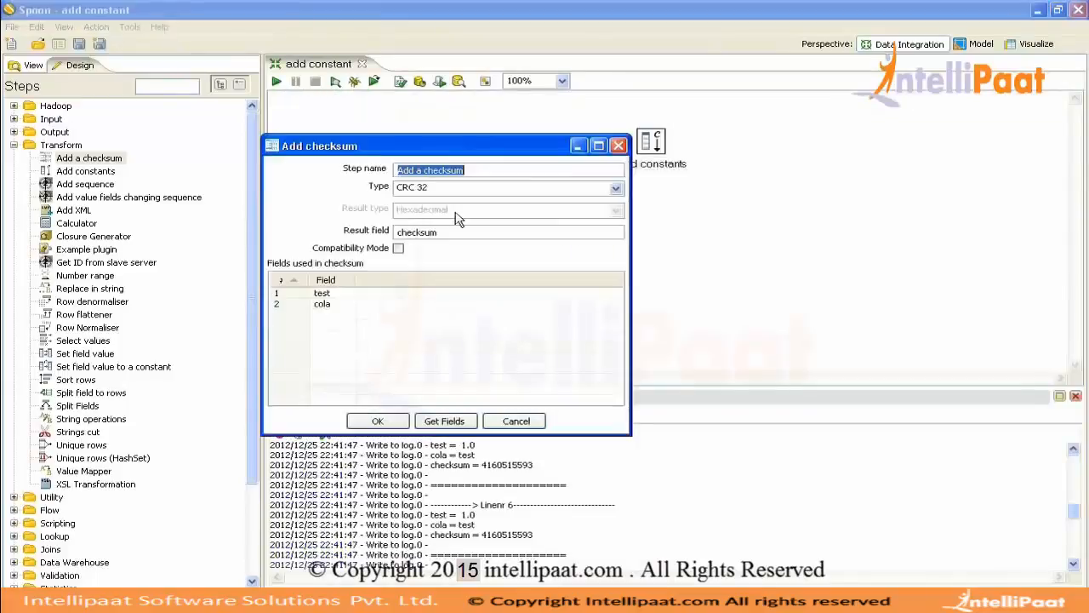
click(377, 420)
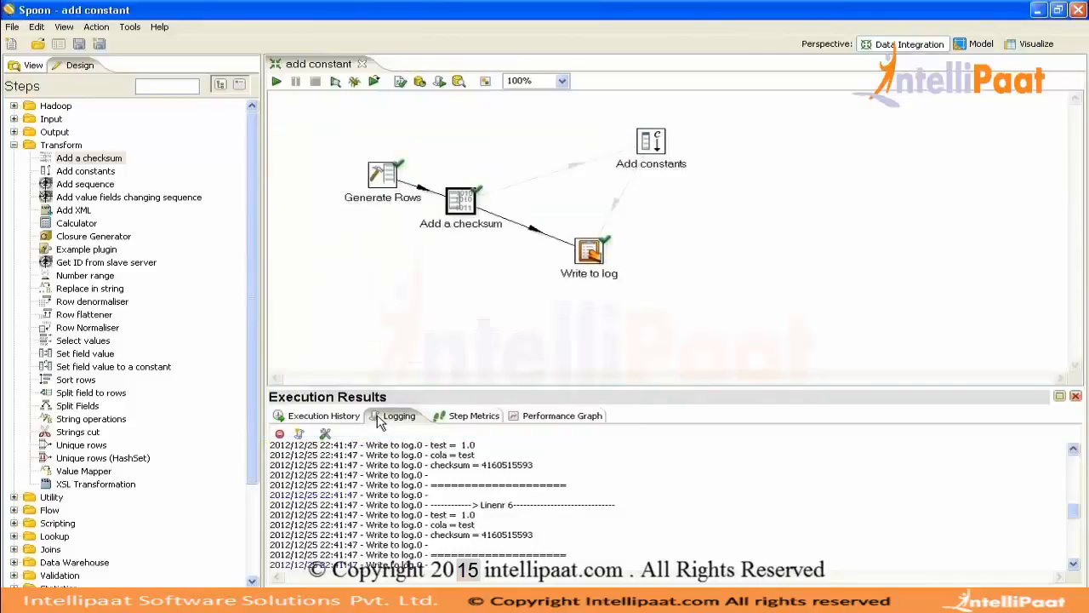
click(1076, 397)
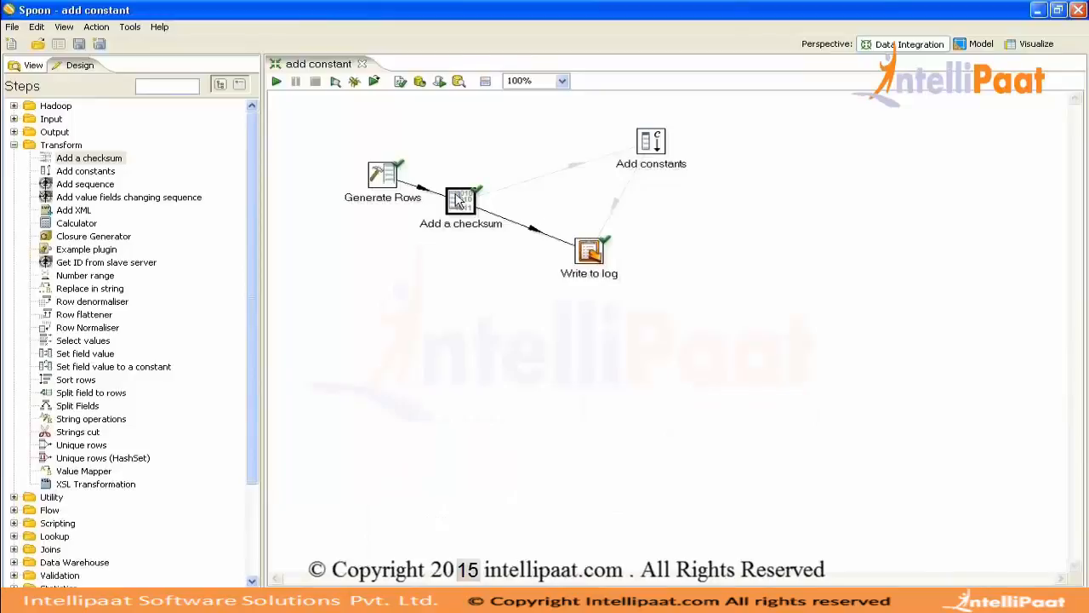
Run the transformation again and compare the checksum values of several rows with their test and cola values in the enlarged execution log
mouse_move(458, 199)
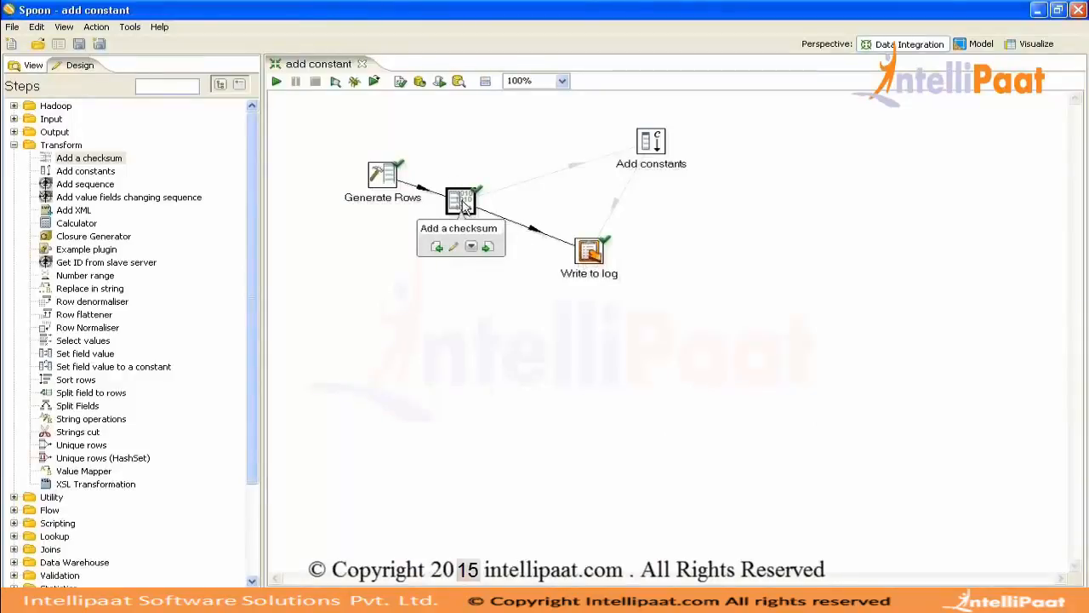
click(277, 83)
key(Return)
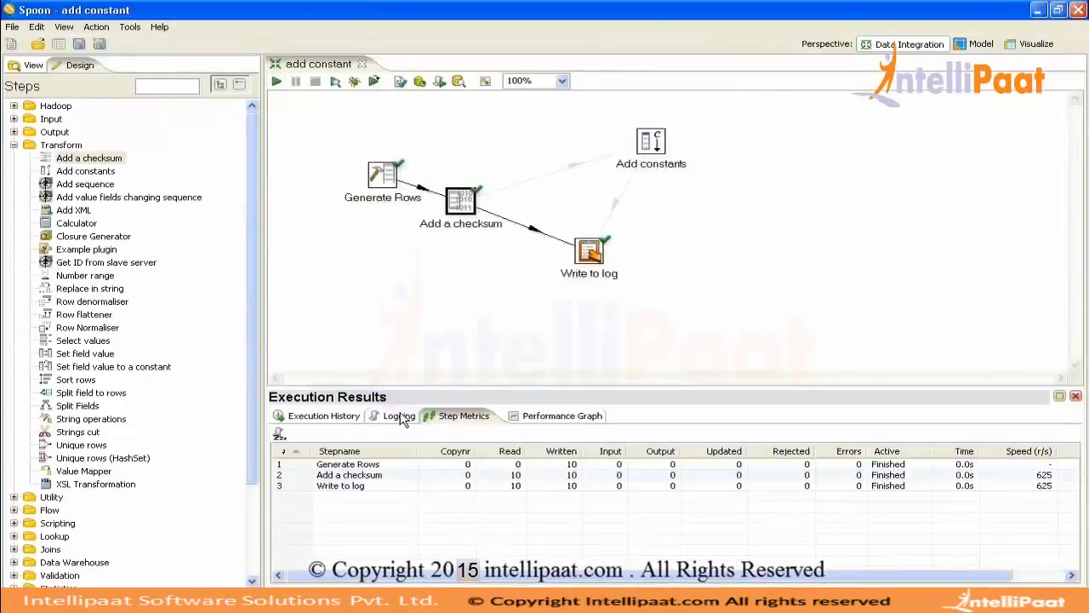
double_click(399, 415)
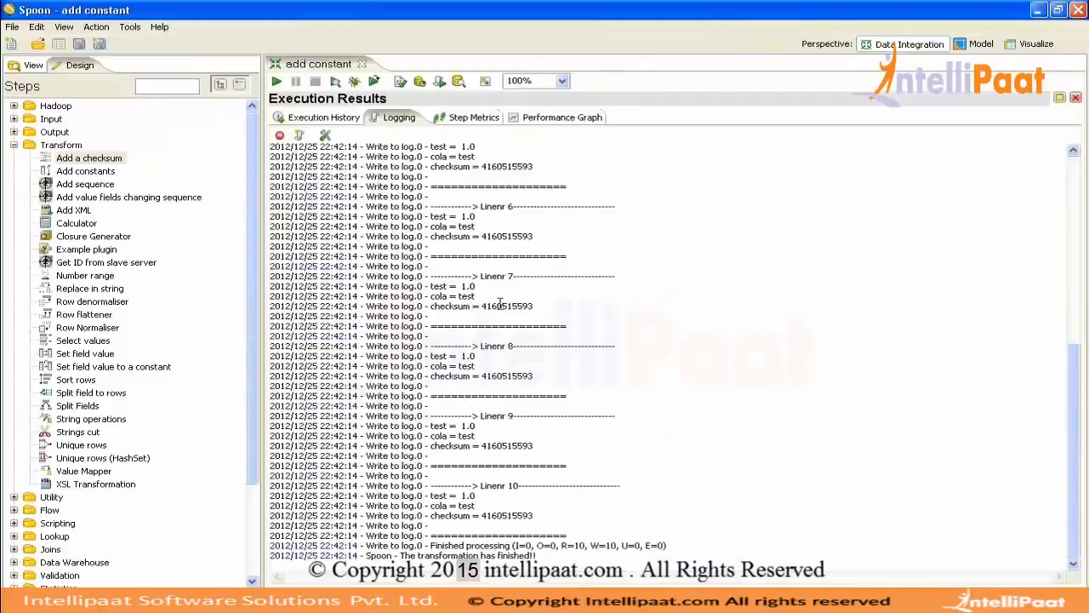
double_click(500, 304)
double_click(507, 235)
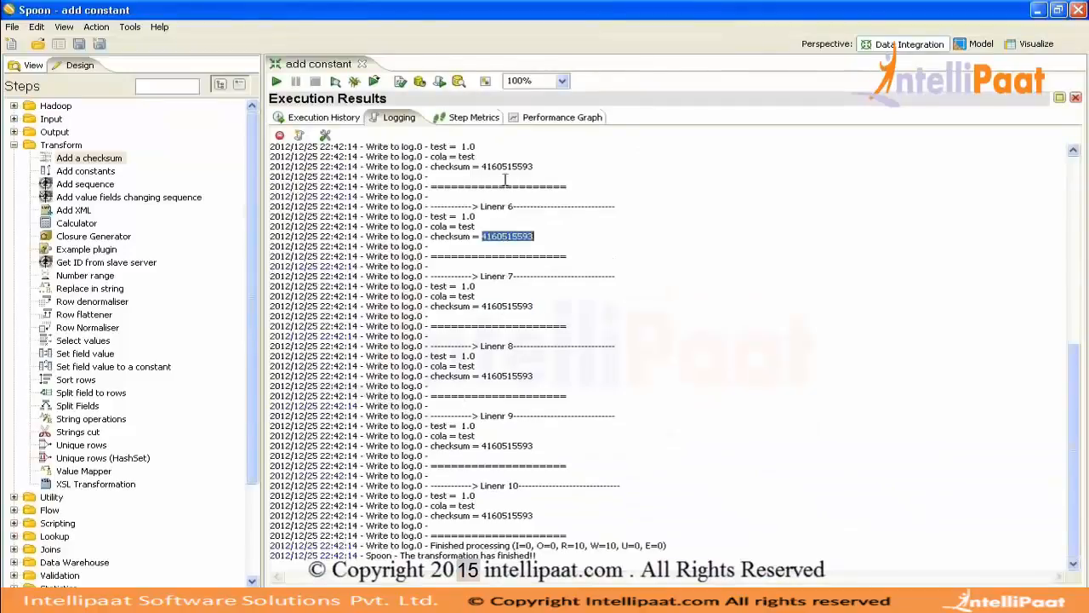
double_click(508, 166)
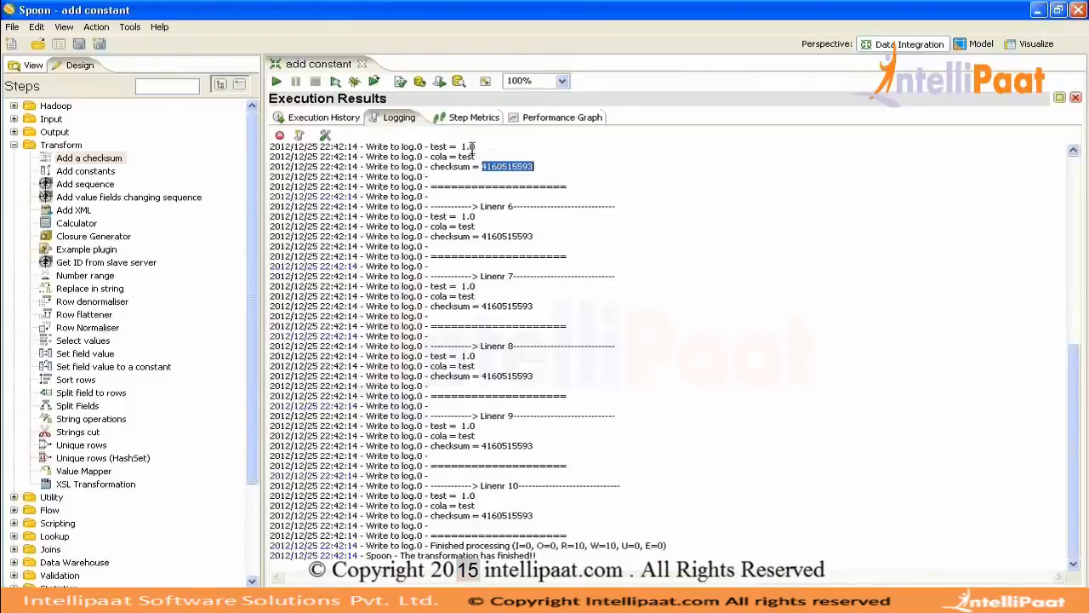
drag(476, 159, 460, 159)
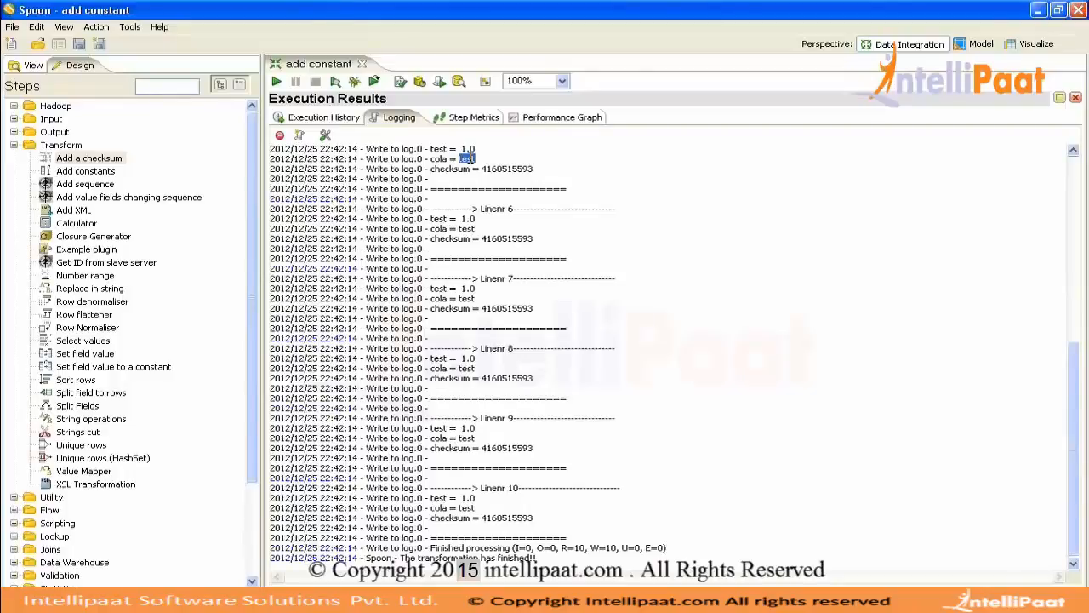
click(468, 158)
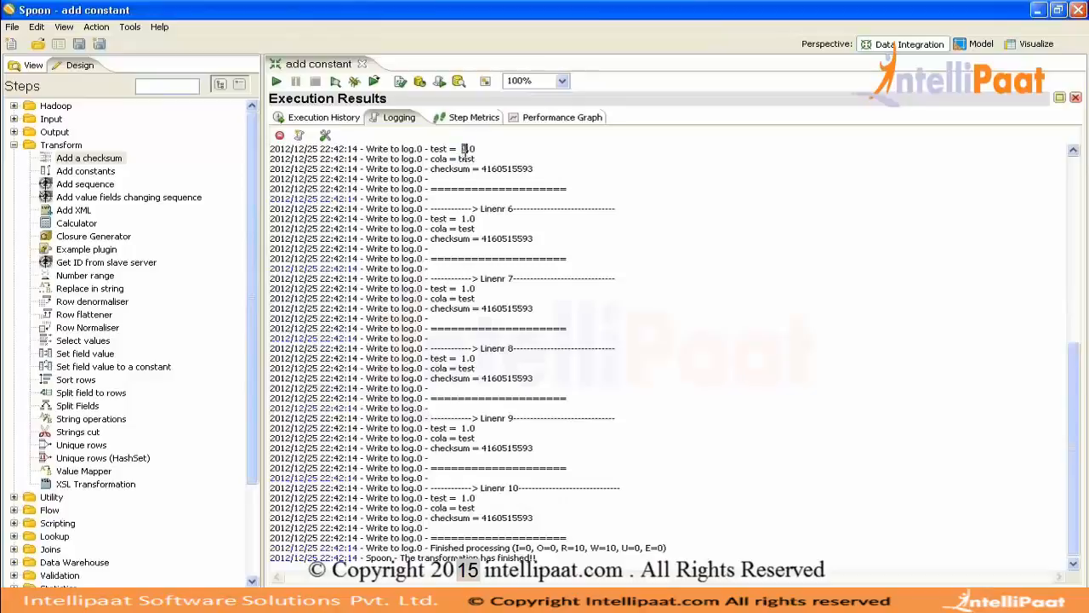
drag(475, 160, 429, 148)
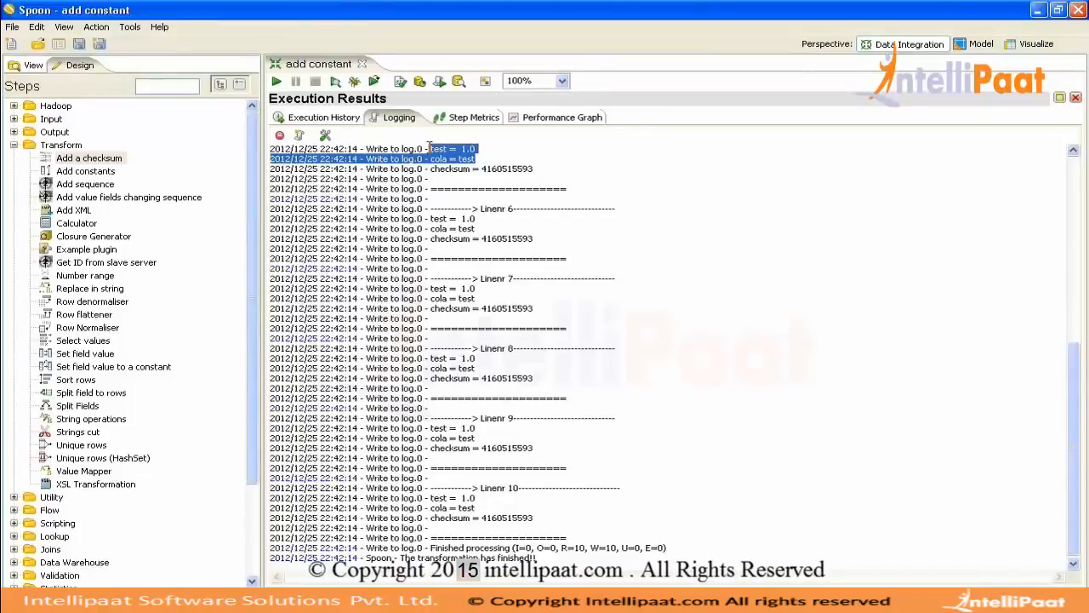
Restore the execution results to normal size and clear the execution log
double_click(384, 122)
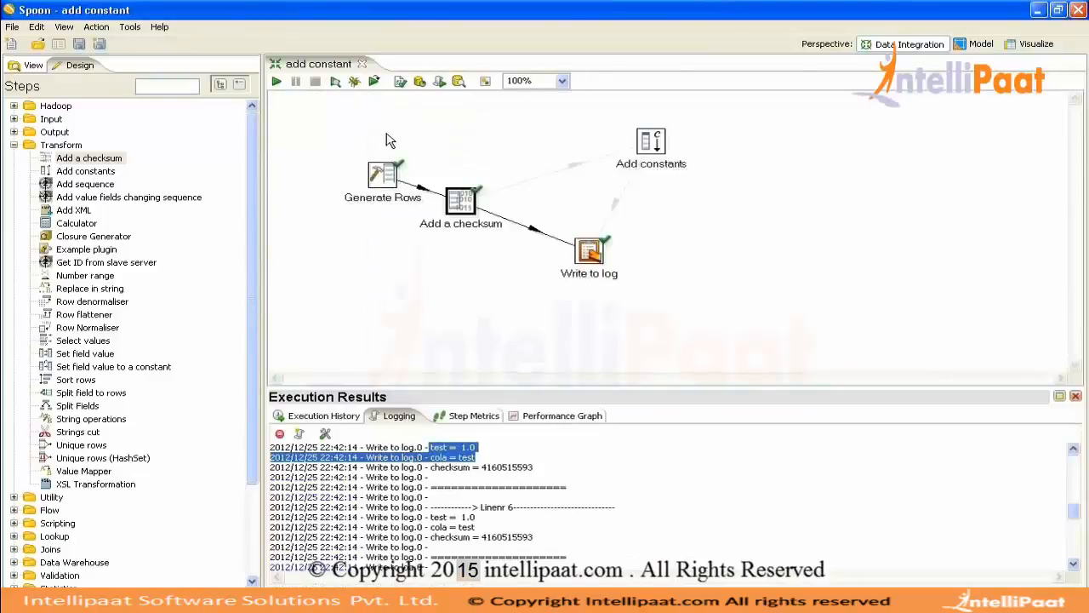
click(489, 318)
click(299, 435)
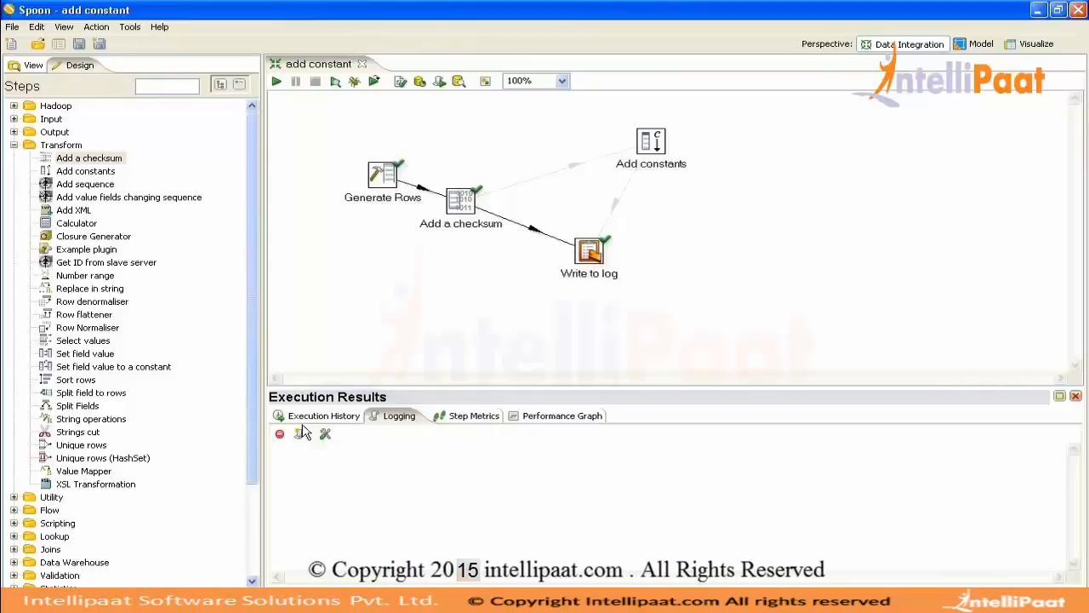
click(1085, 40)
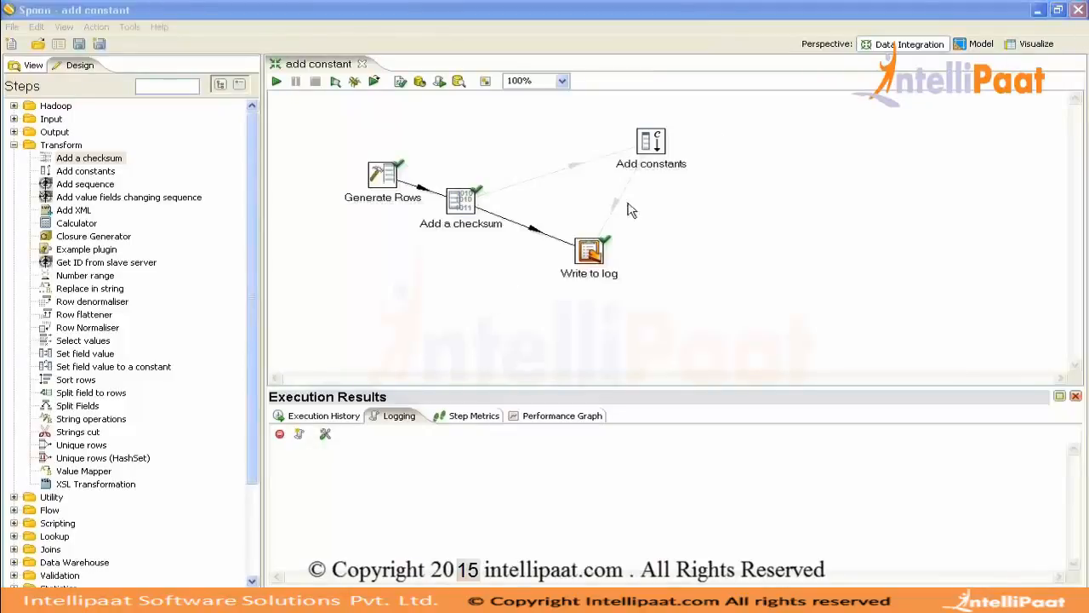
click(441, 177)
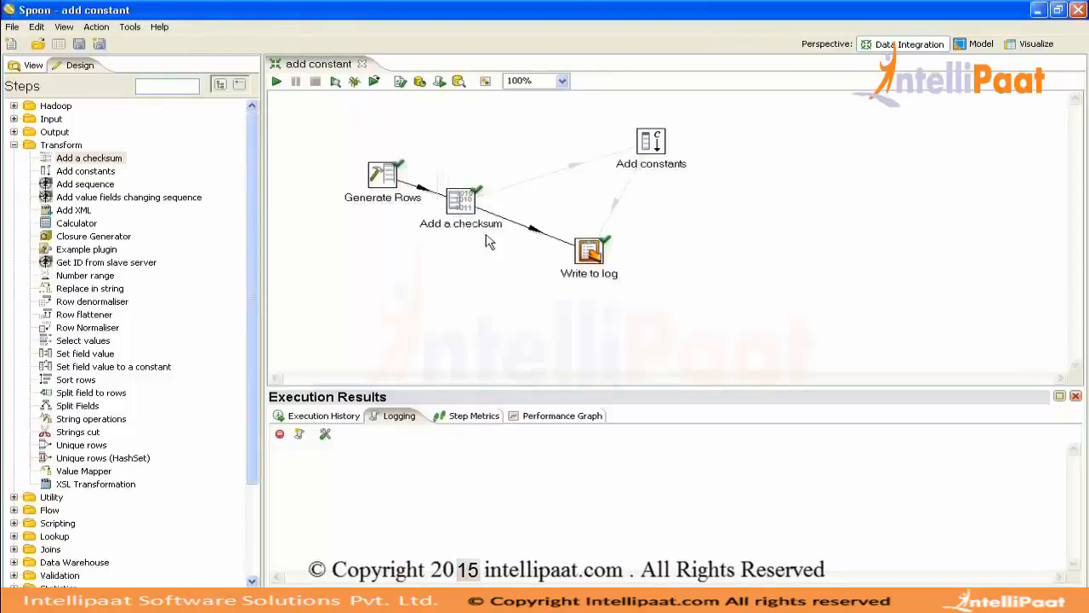
drag(491, 245, 496, 249)
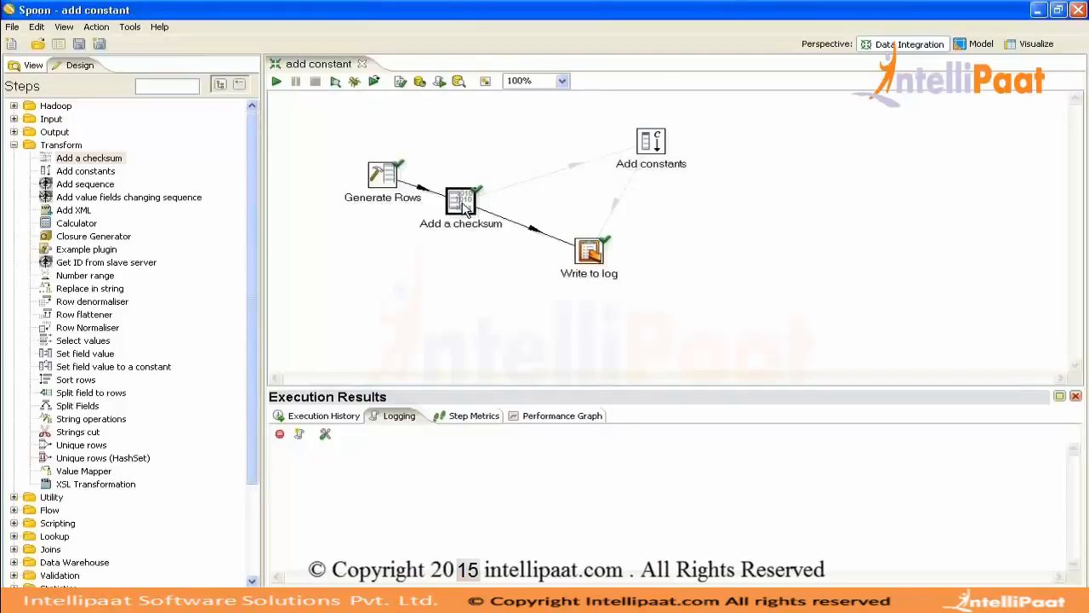
mouse_move(465, 210)
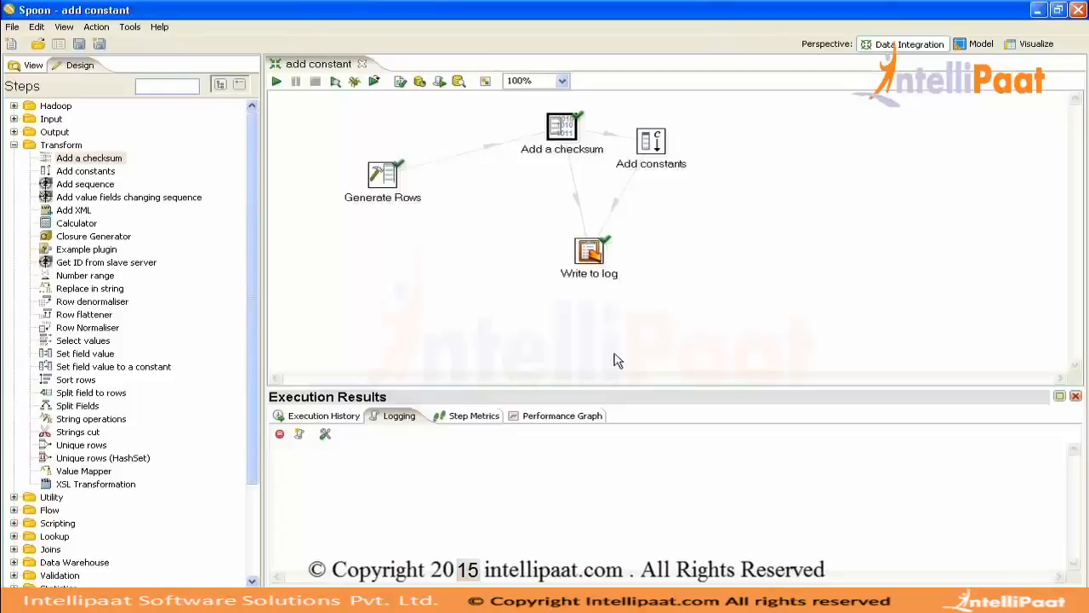
Place an Add sequence step on the canvas and look over its transformation counter settings
click(81, 171)
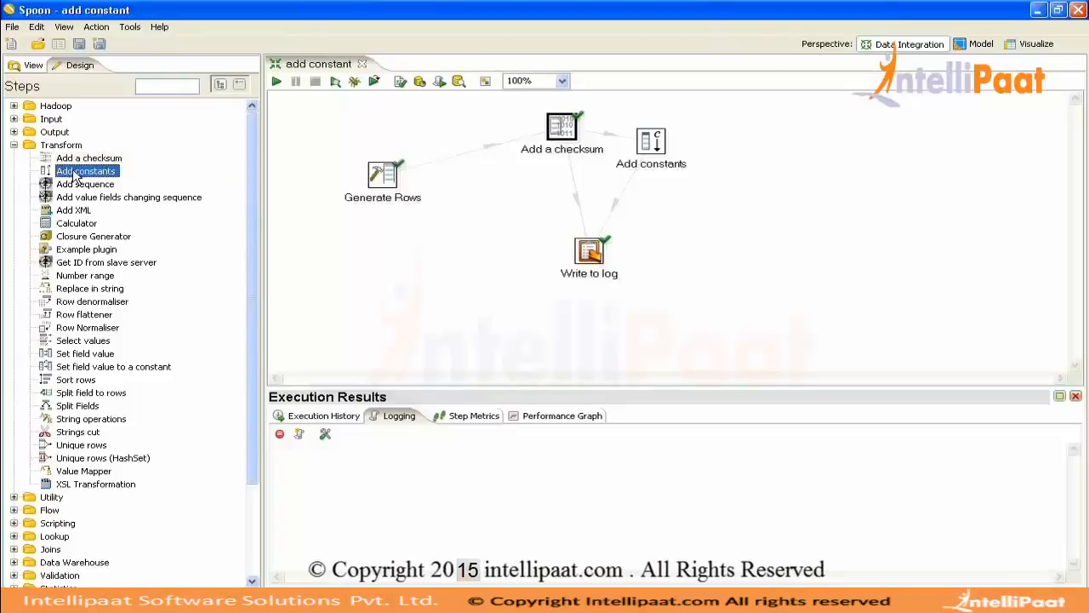
drag(80, 189, 488, 205)
double_click(487, 205)
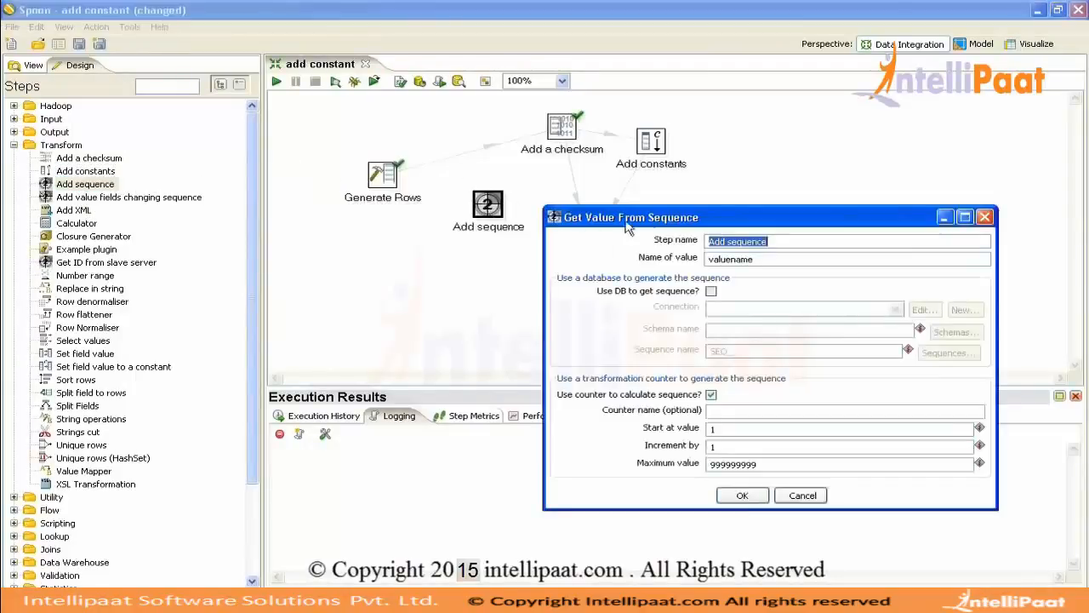
drag(650, 217, 317, 164)
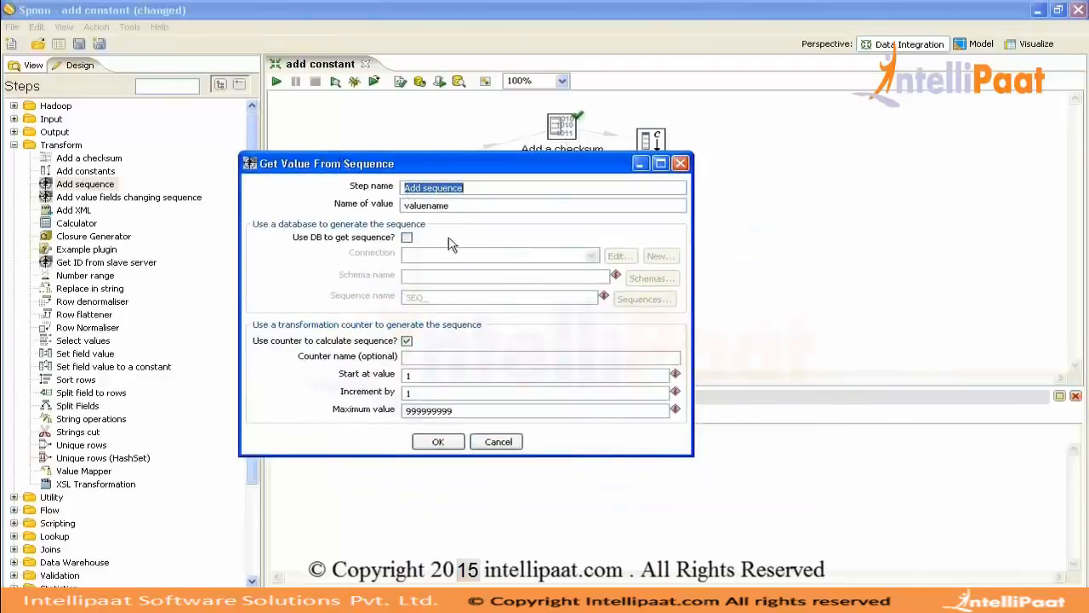
click(407, 340)
click(407, 340)
click(424, 376)
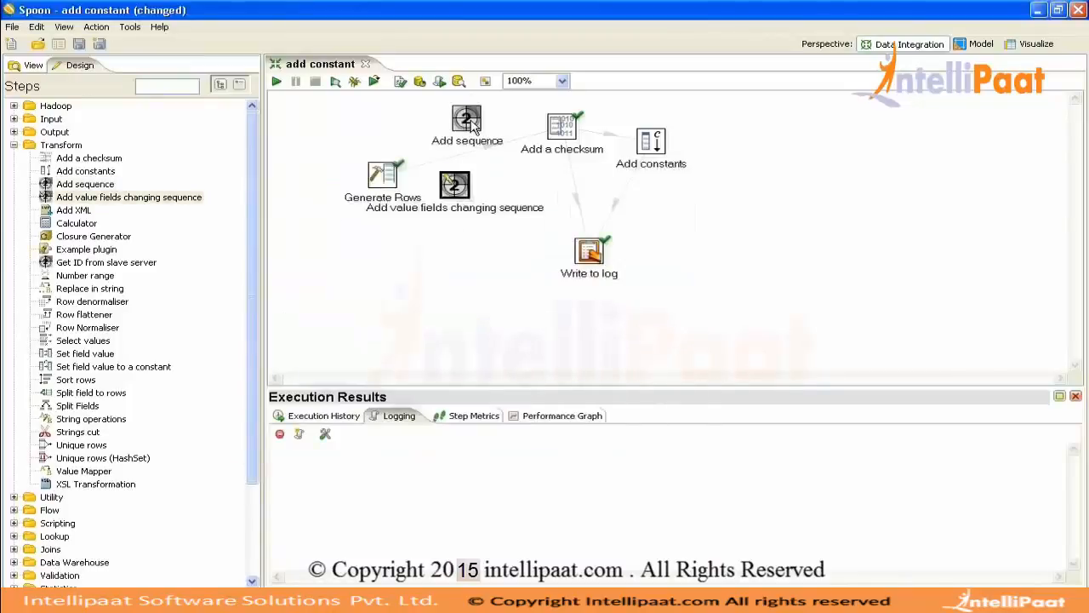
Rearrange the Generate Rows, Add sequence and Add value fields changing sequence steps, and connect Generate Rows to Add value fields changing sequence
drag(457, 183, 455, 294)
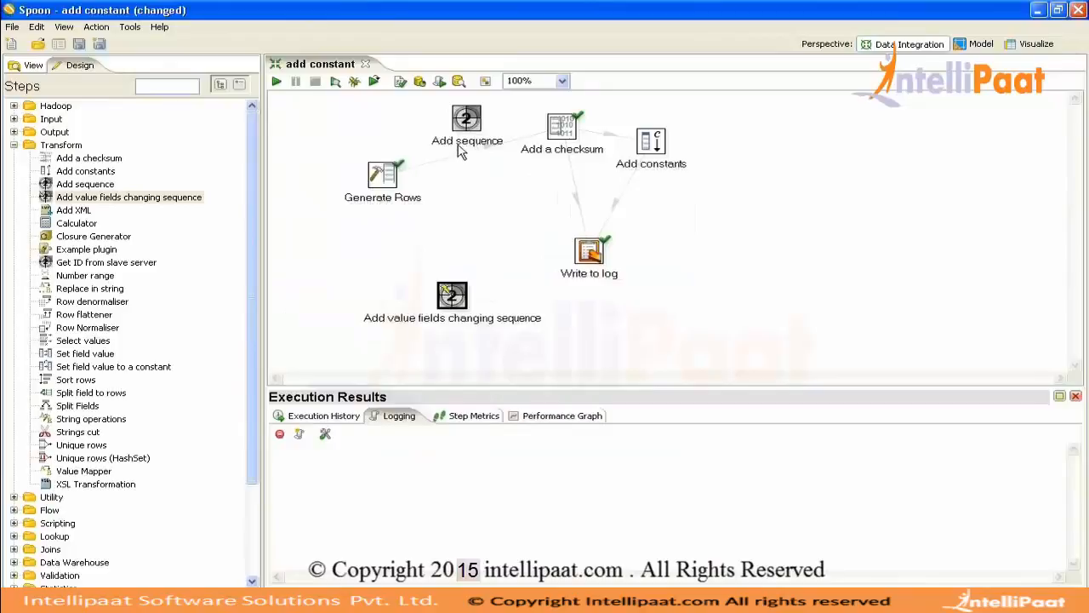
drag(455, 119, 457, 180)
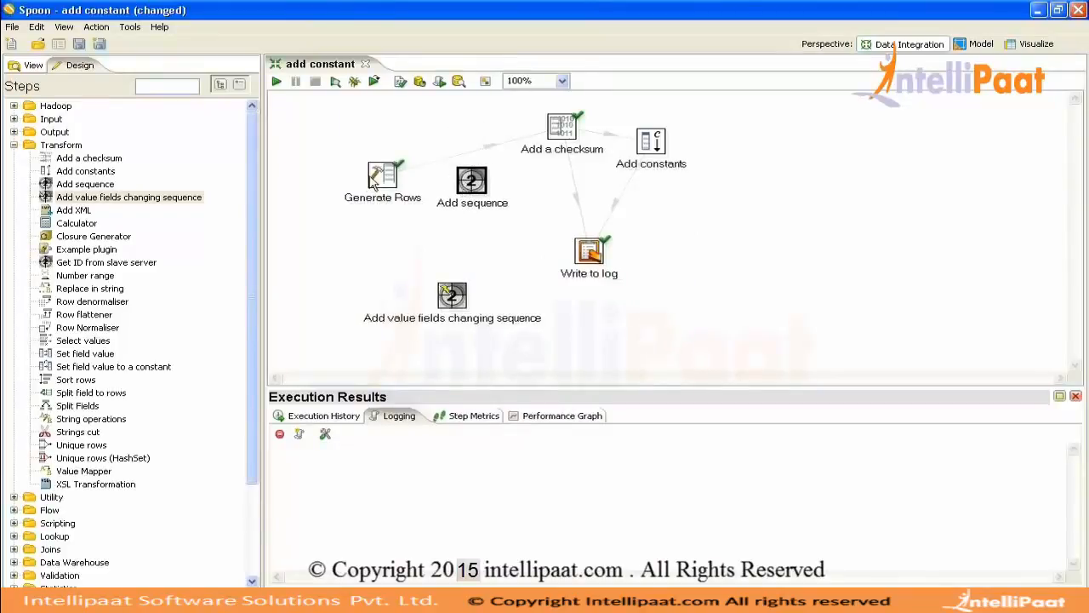
mouse_move(477, 189)
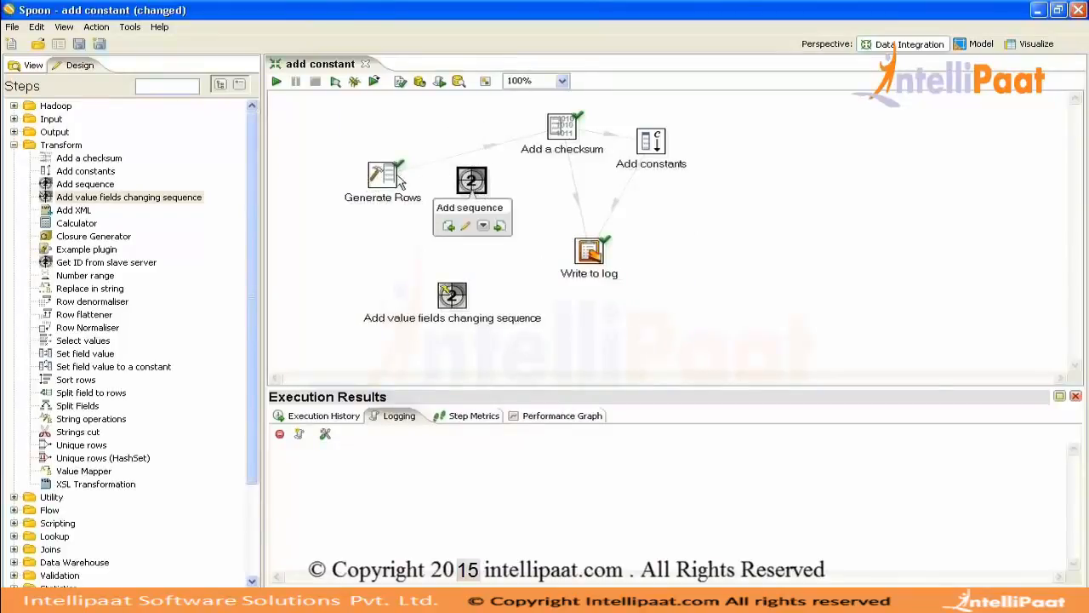
drag(380, 177, 358, 165)
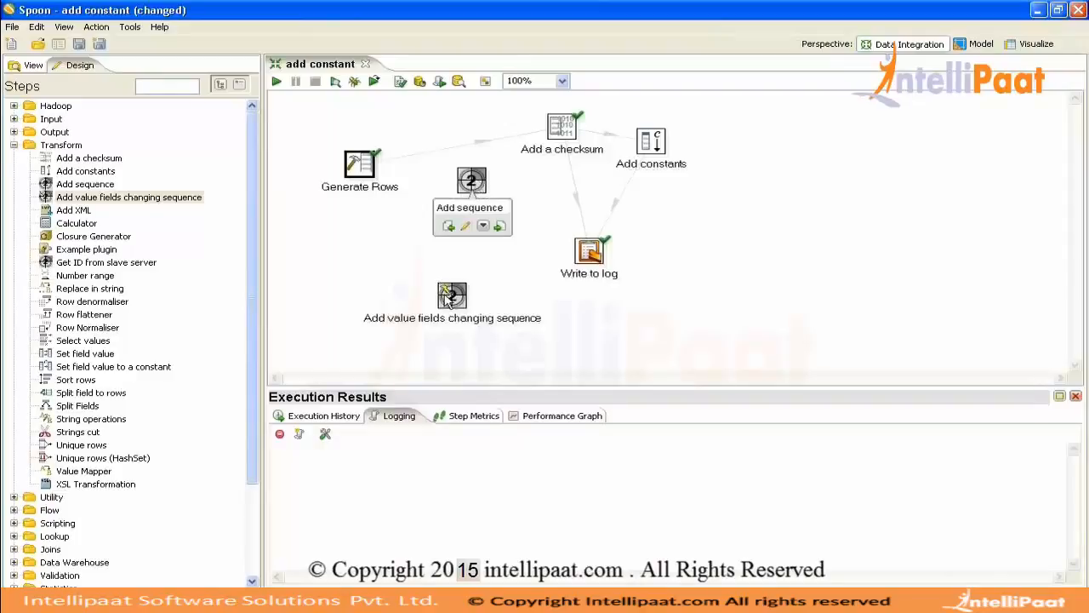
drag(449, 303, 426, 239)
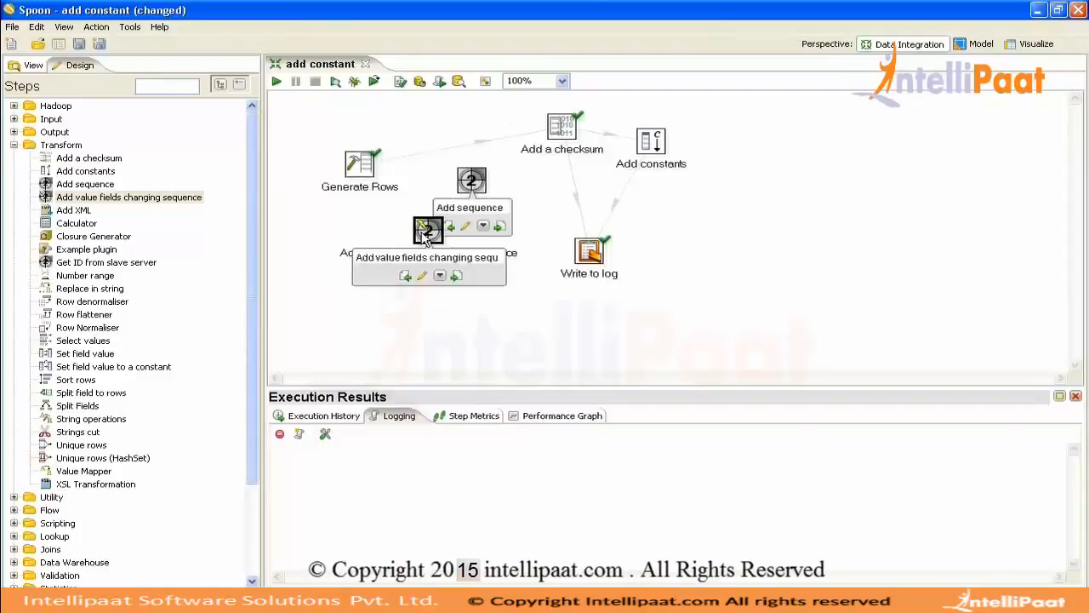
drag(362, 163, 440, 232)
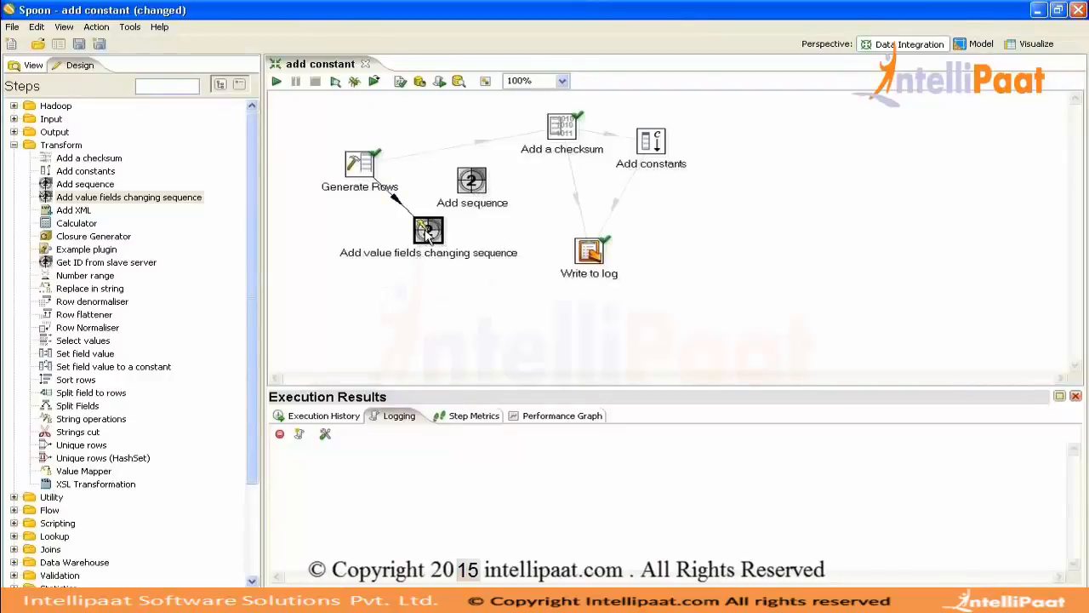
Review the start value, increment and change fields of the Add value fields changing sequence step, and accept its settings
double_click(428, 232)
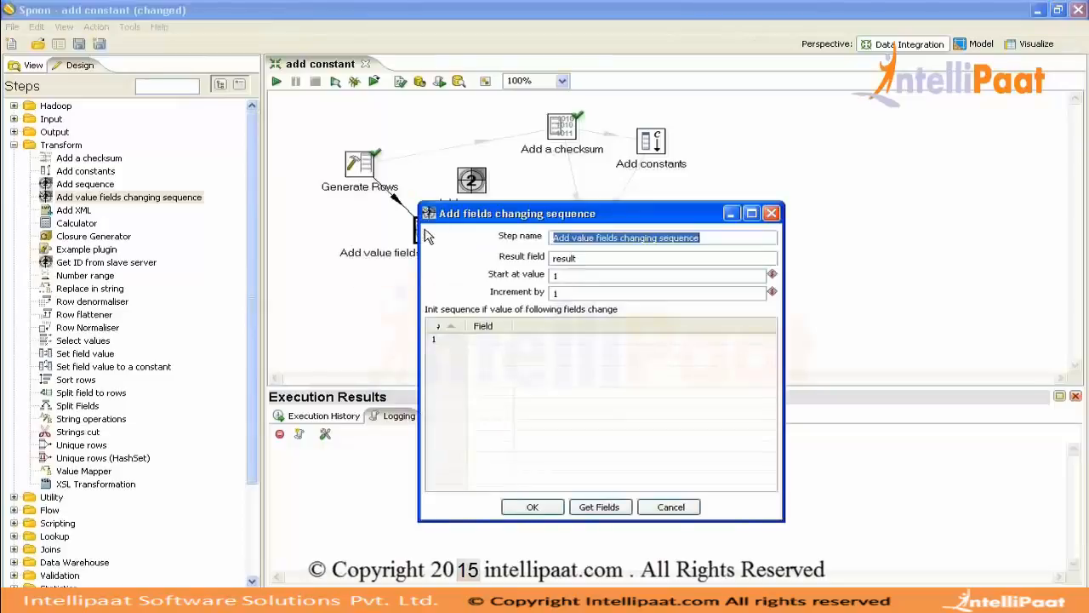
click(491, 340)
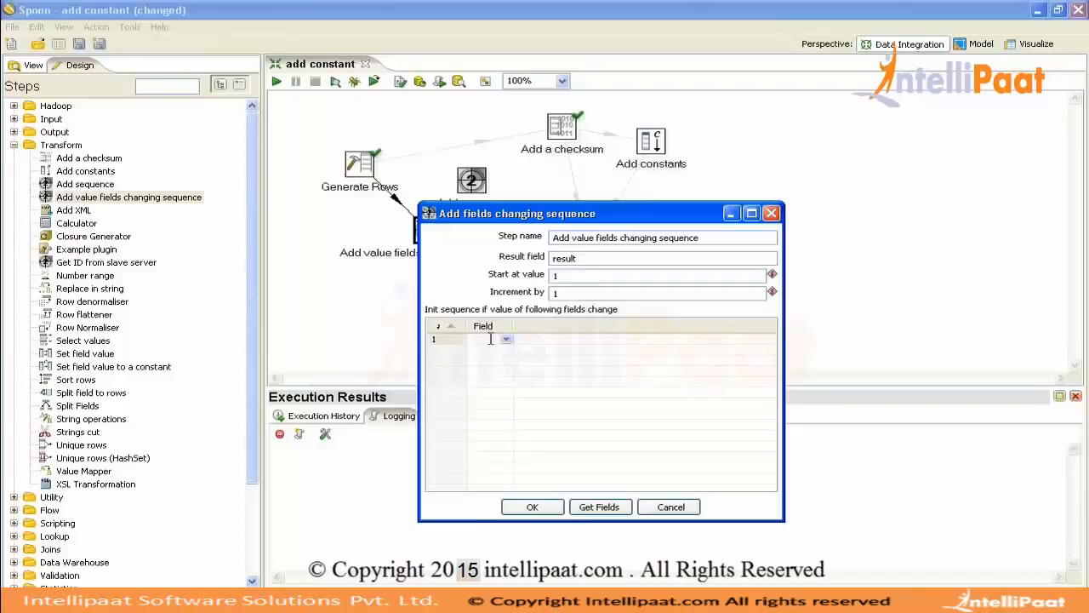
click(568, 294)
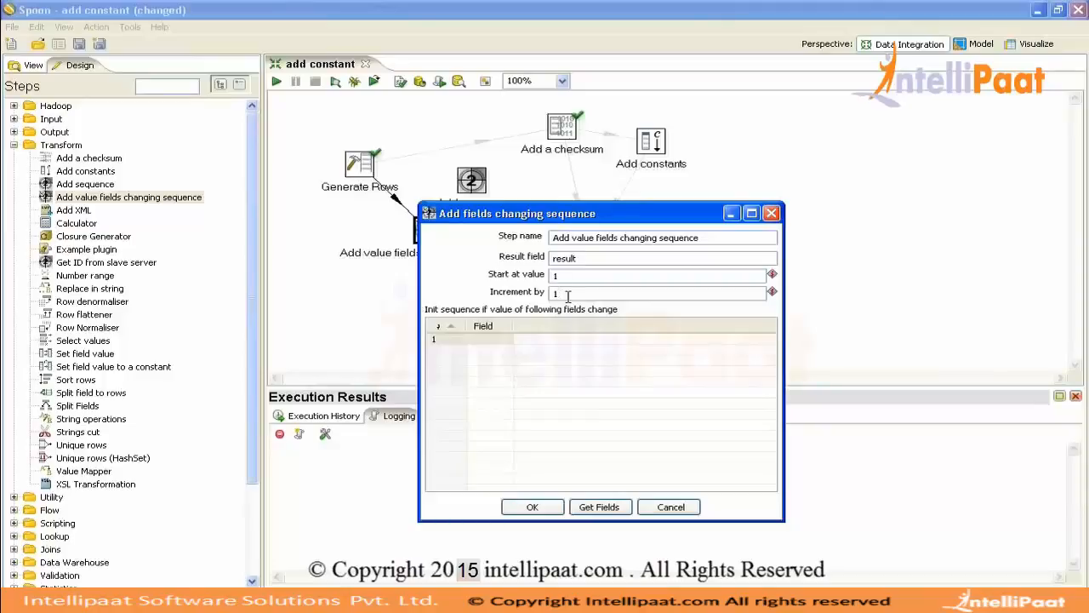
click(491, 339)
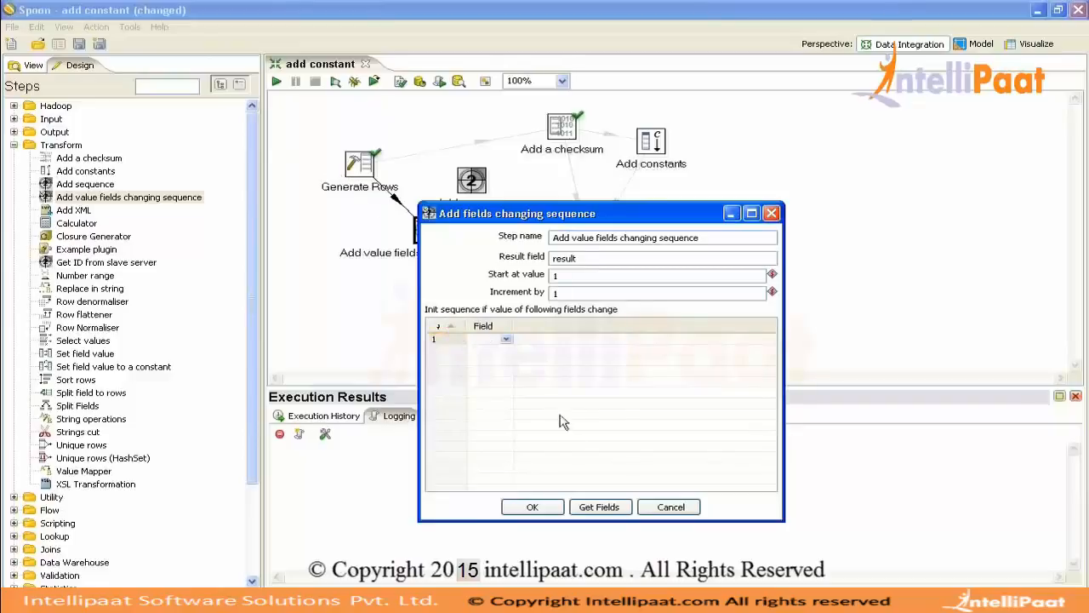
click(554, 275)
click(559, 293)
click(534, 507)
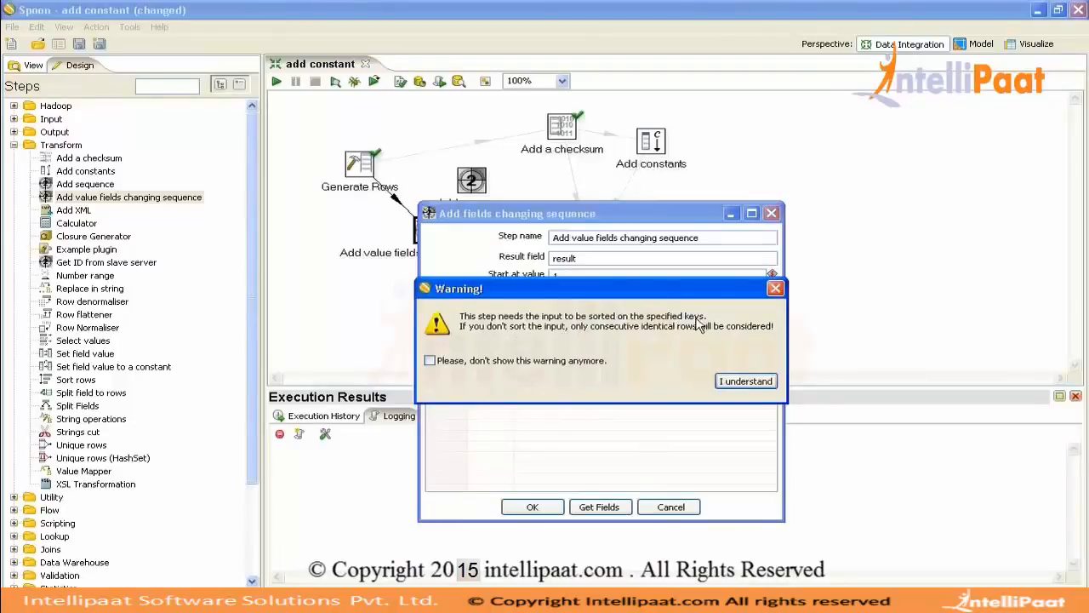
click(732, 382)
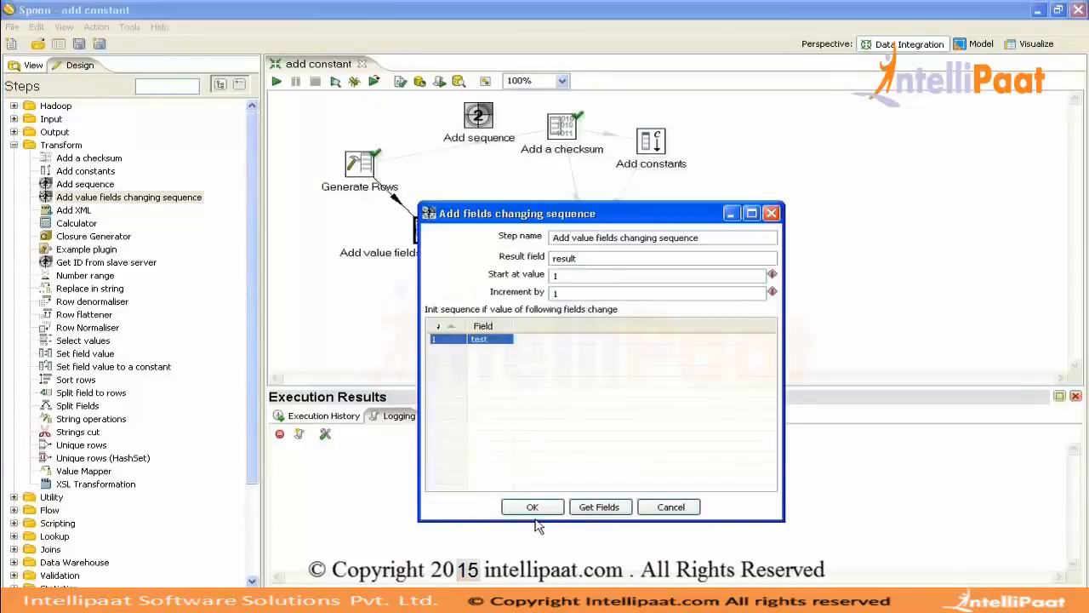
Accept test as the field whose change initialises the sequence in Add value fields changing sequence, and recheck the step's settings
click(533, 509)
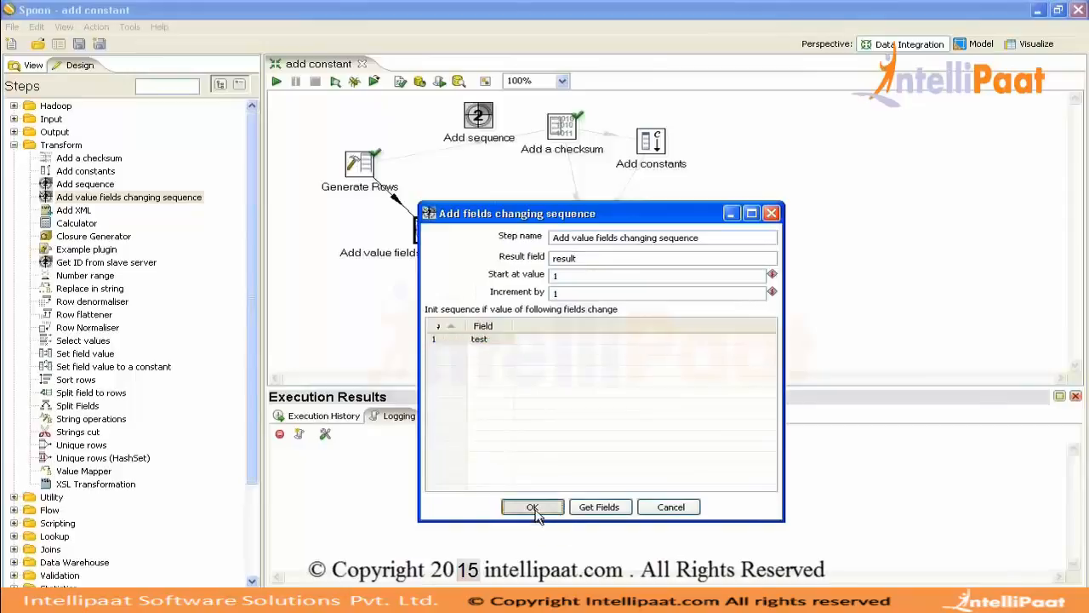
key(Return)
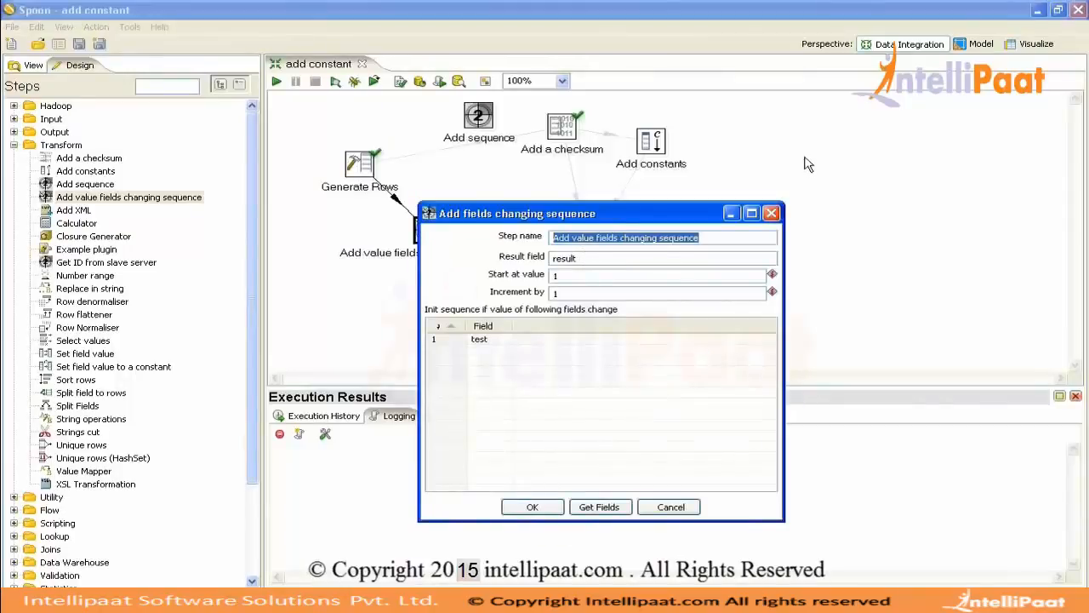
click(1078, 42)
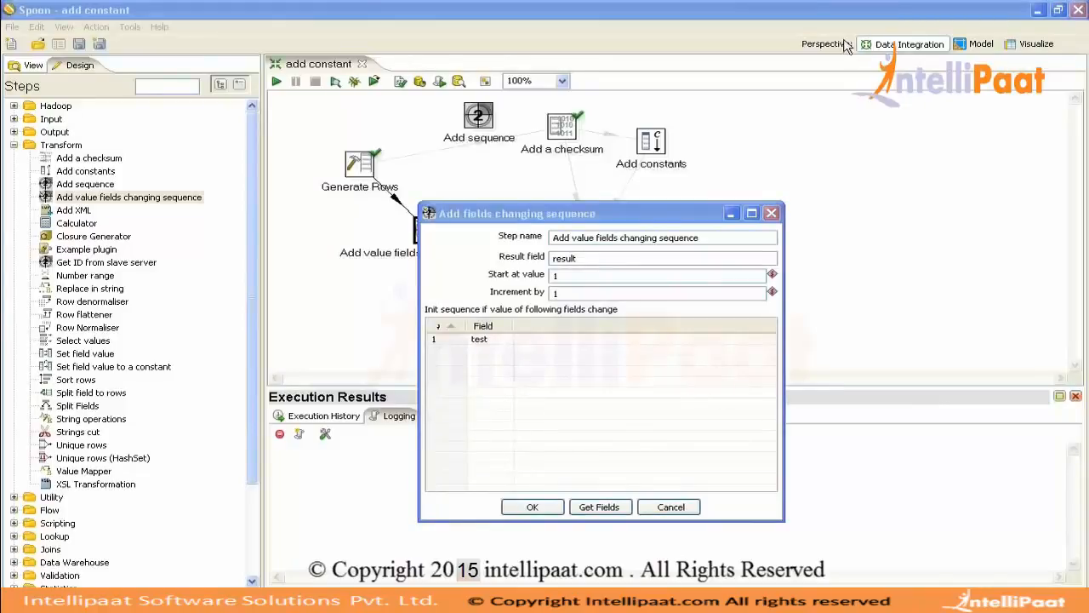
click(570, 233)
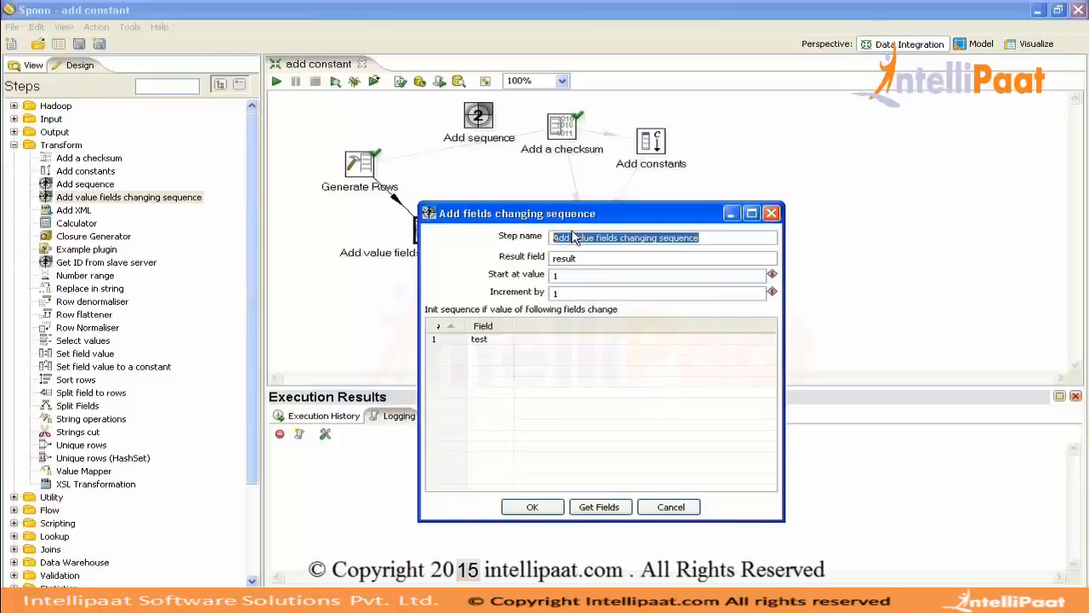
click(363, 164)
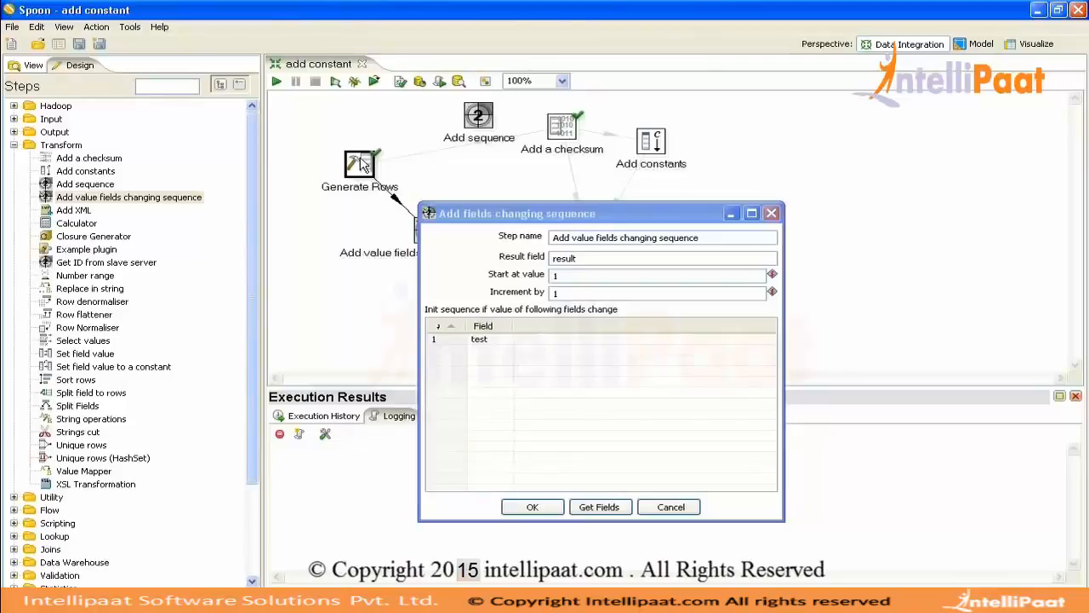
click(538, 508)
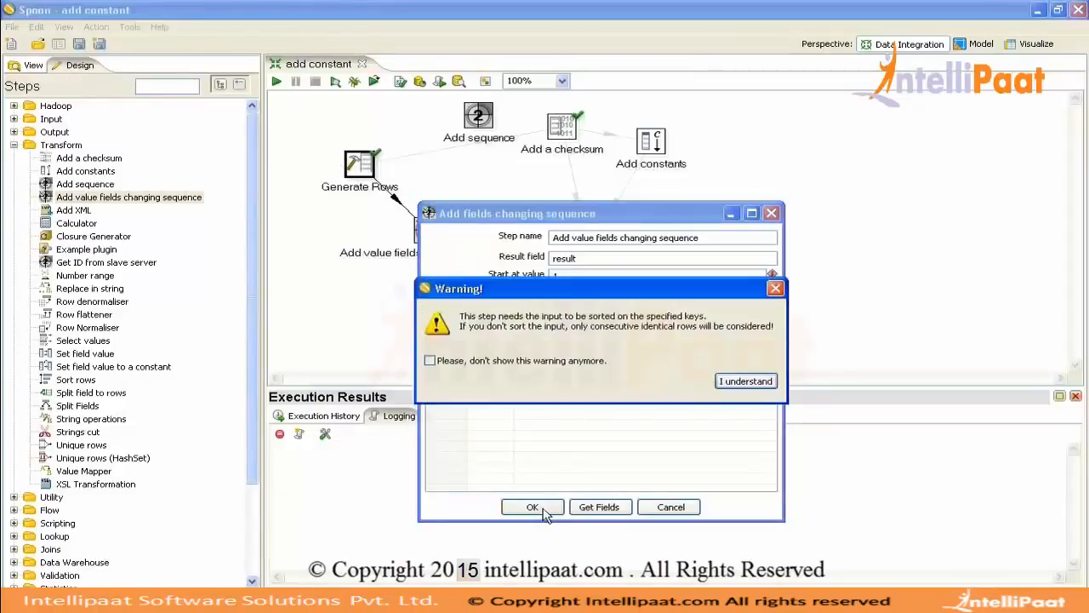
key(Return)
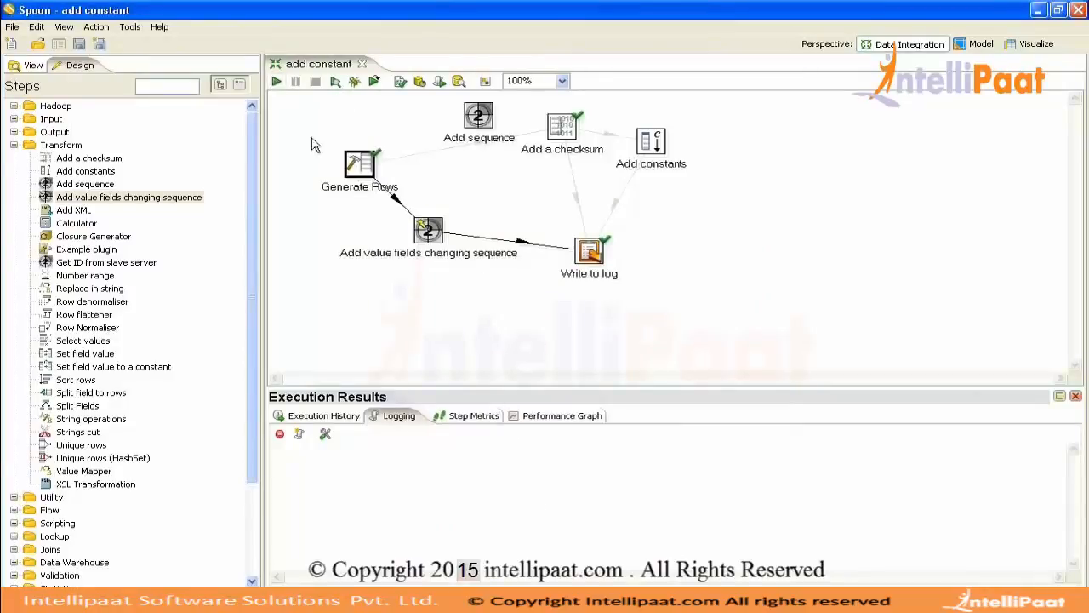
Check the test field's value and the row limit in the Generate Rows step, and close its settings
double_click(357, 168)
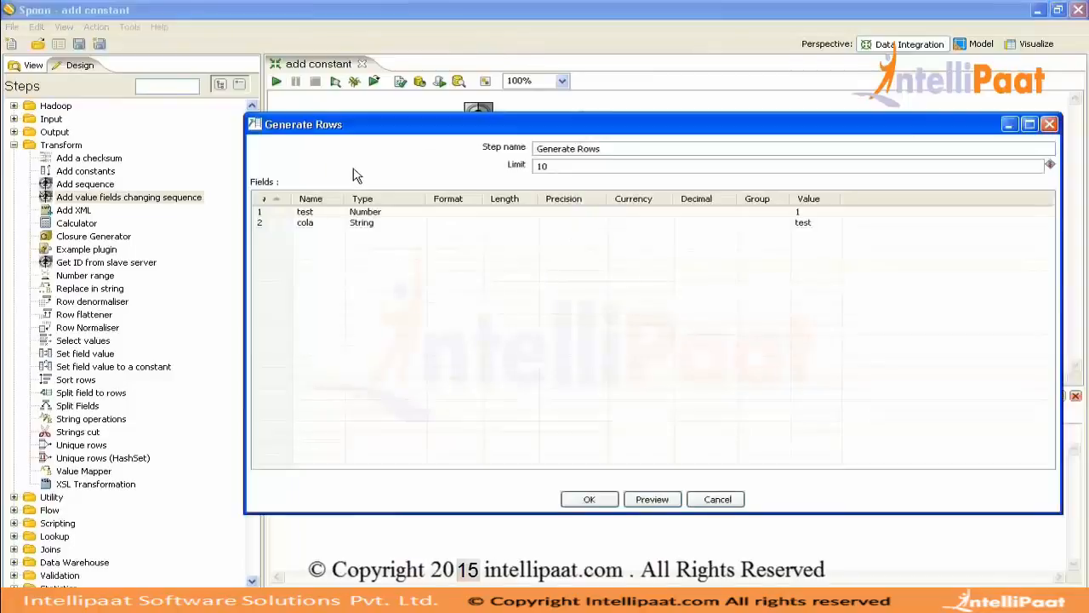
click(272, 215)
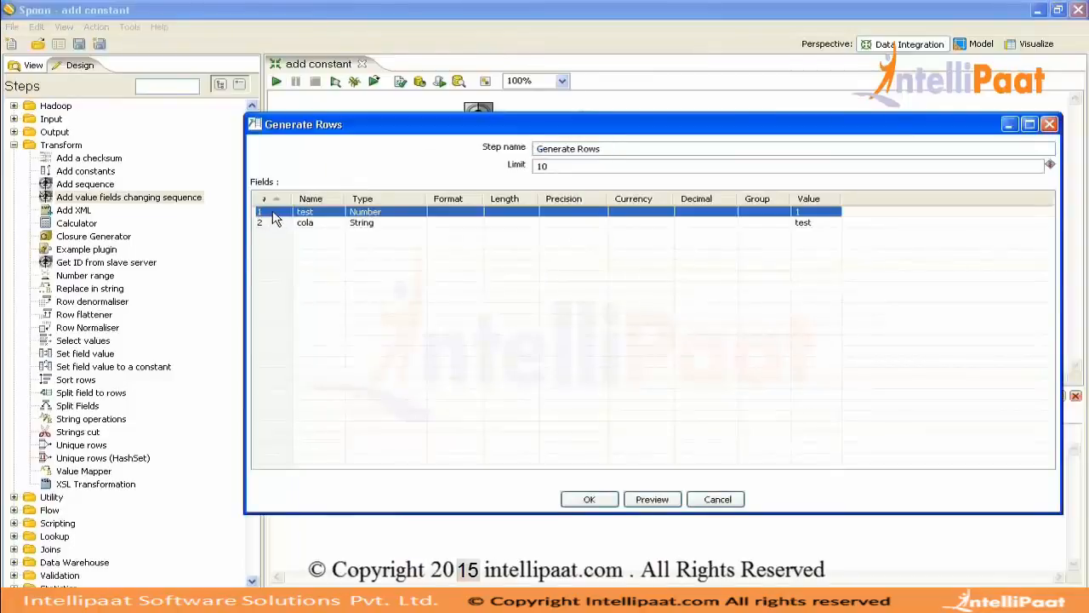
click(806, 214)
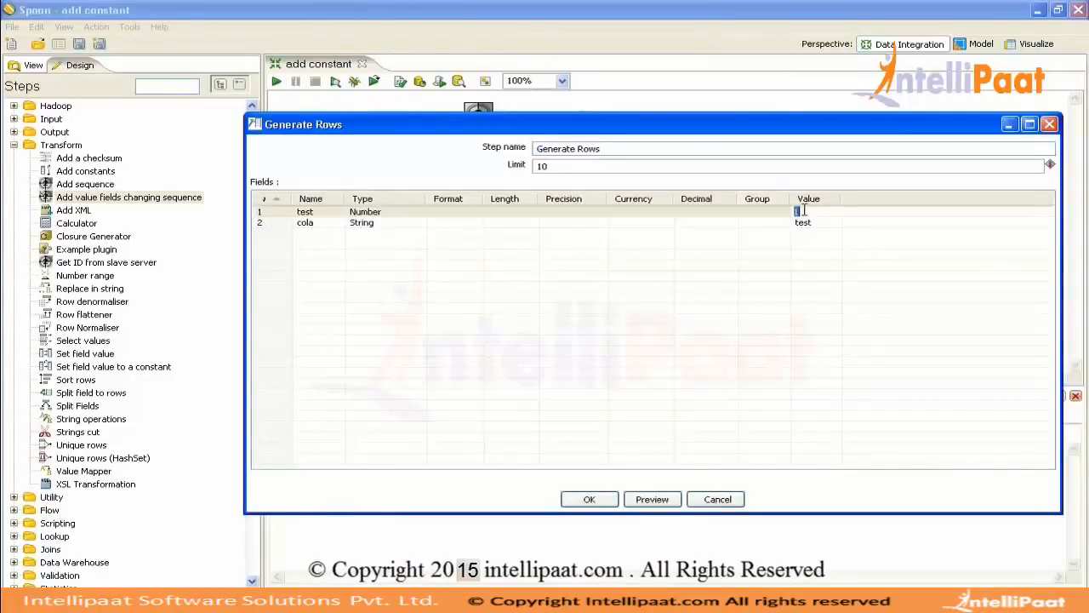
click(601, 167)
click(610, 499)
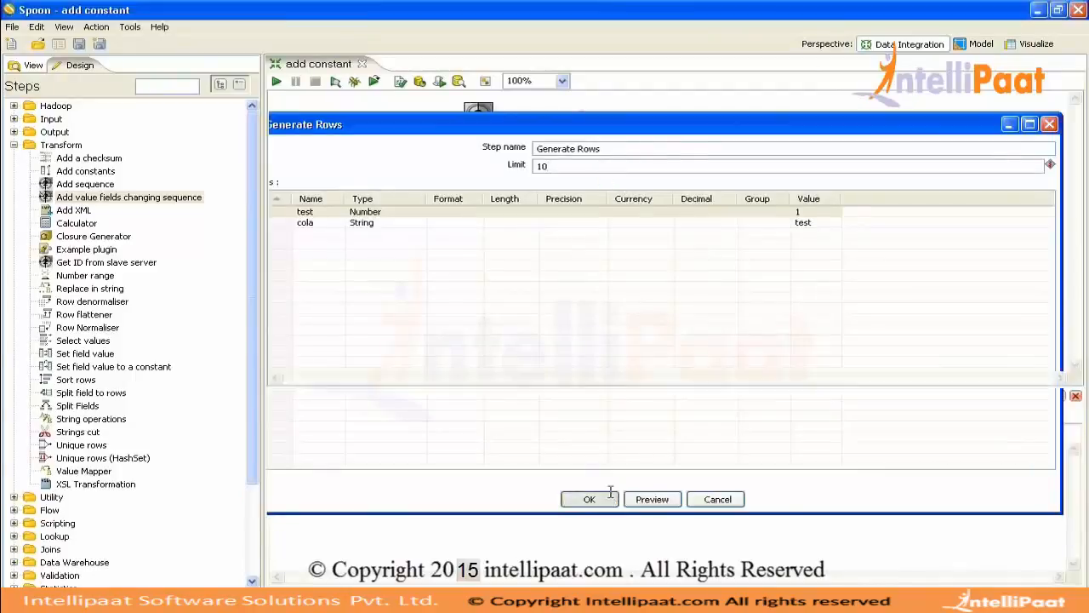
Check the result field, start value and increment of Add value fields changing sequence again, and accept its settings
double_click(430, 231)
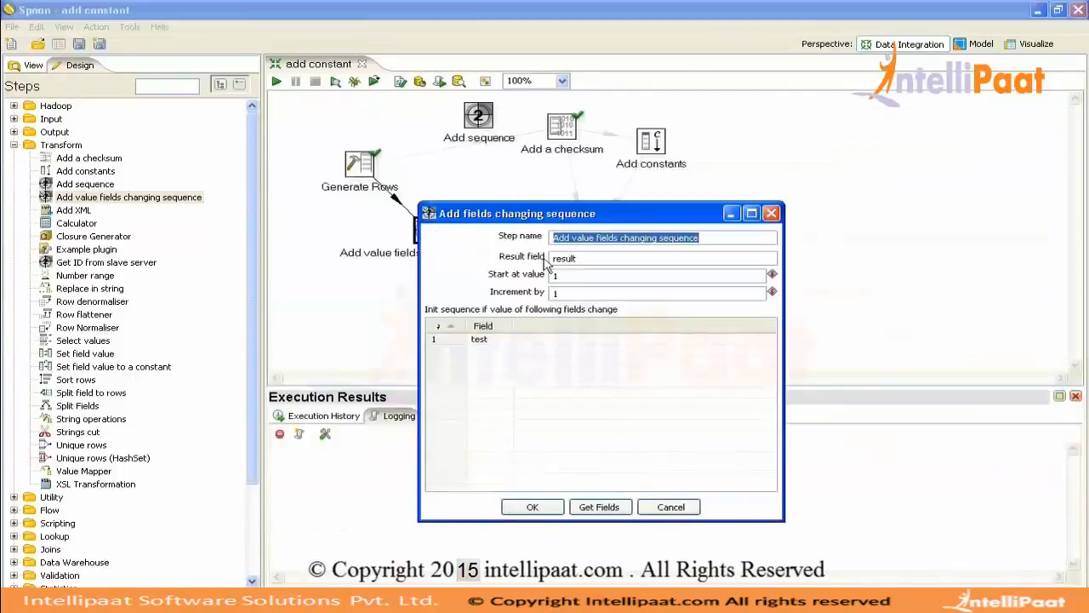
click(532, 507)
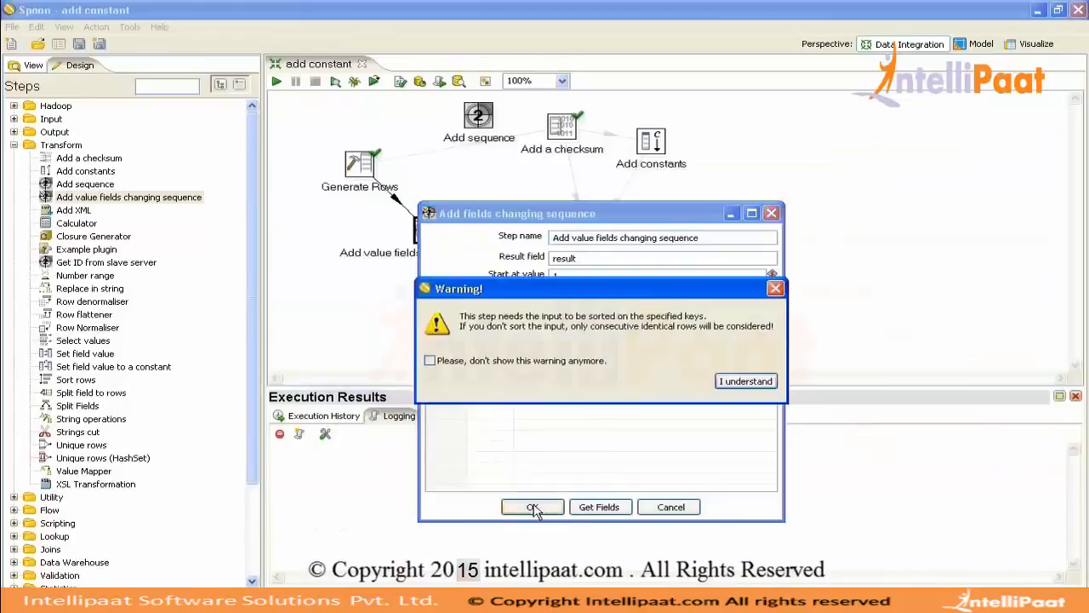
key(Return)
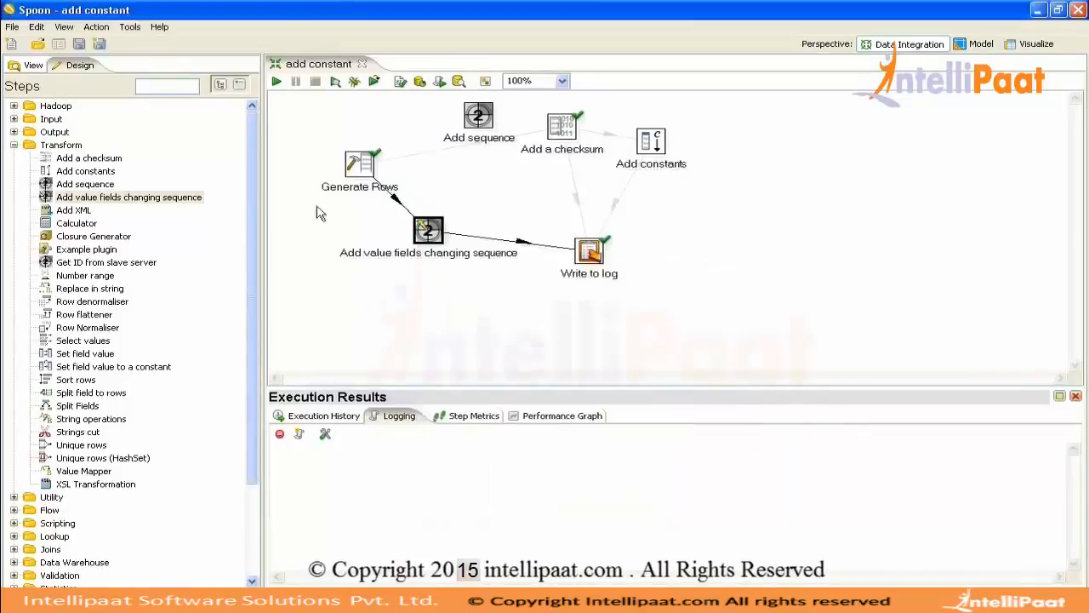
Recheck the test field's value and the row limit in the Generate Rows step, and close its settings without changes
double_click(360, 164)
click(617, 167)
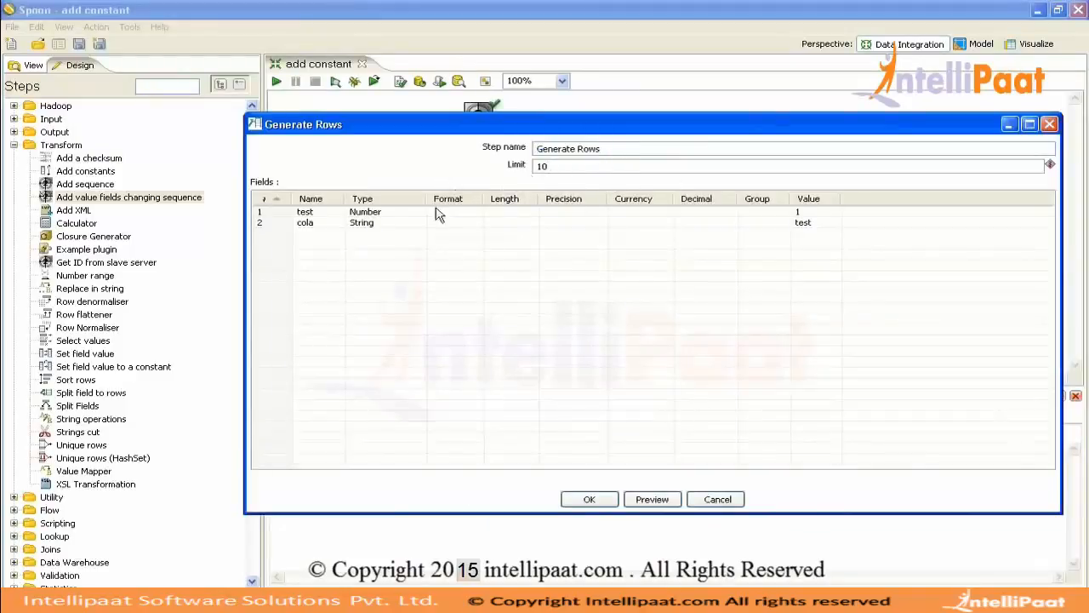
click(271, 213)
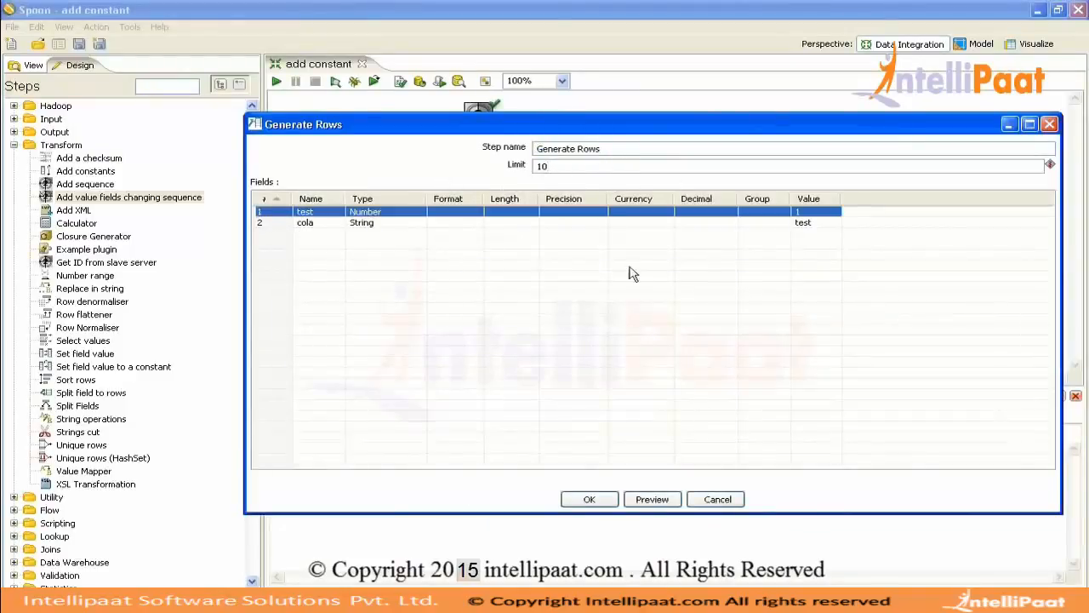
click(803, 213)
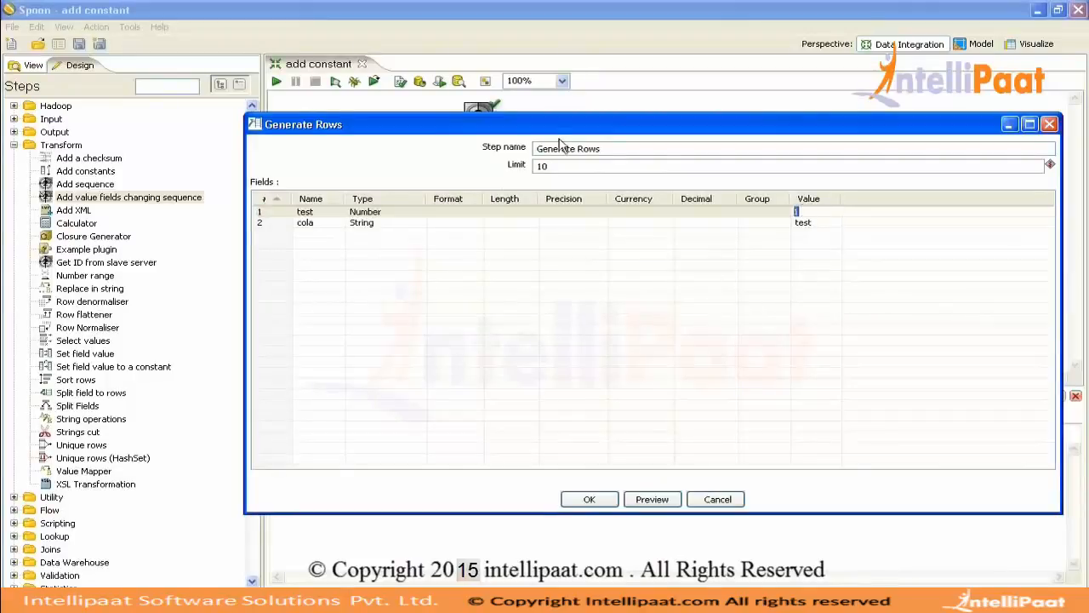
click(560, 164)
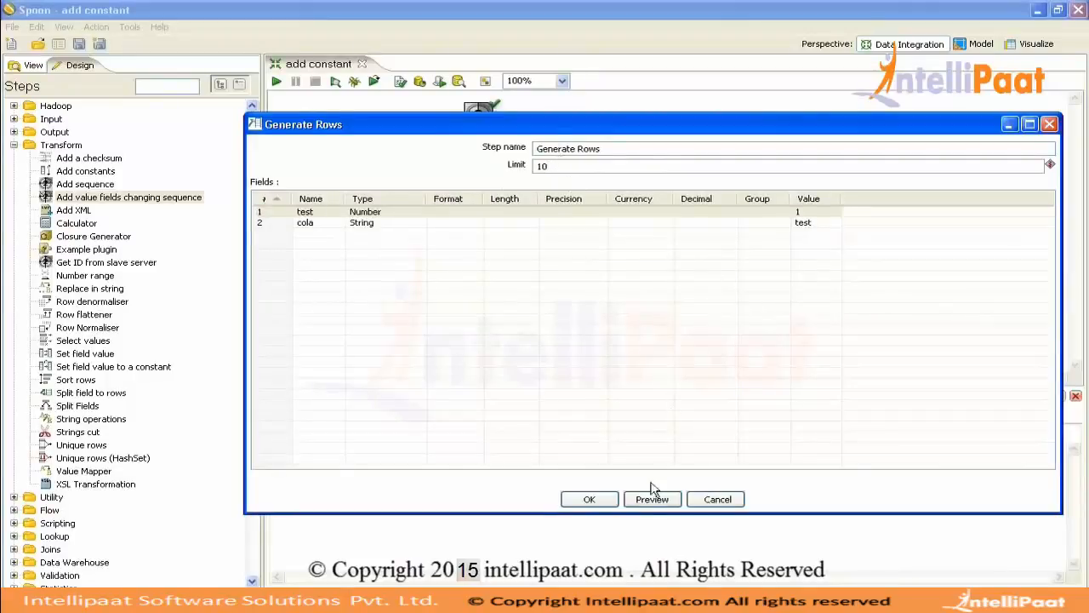
click(717, 499)
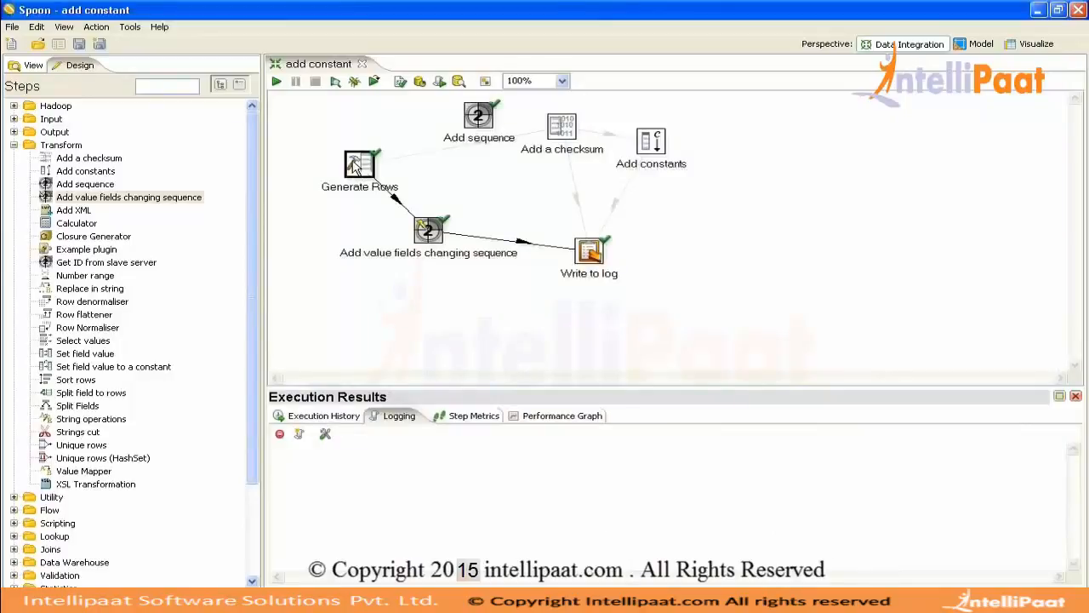
mouse_move(432, 237)
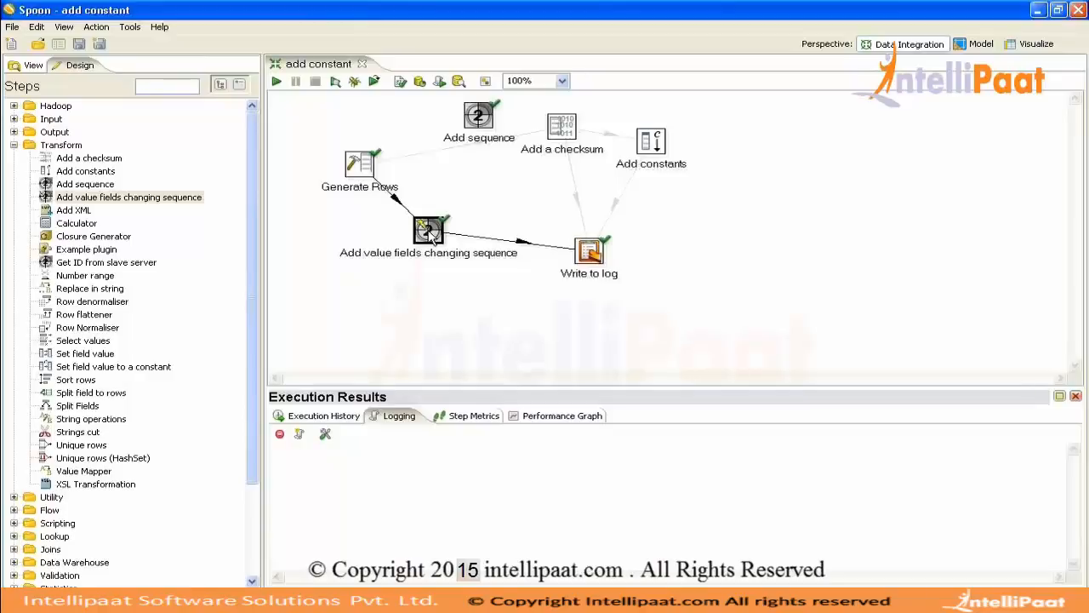
double_click(360, 170)
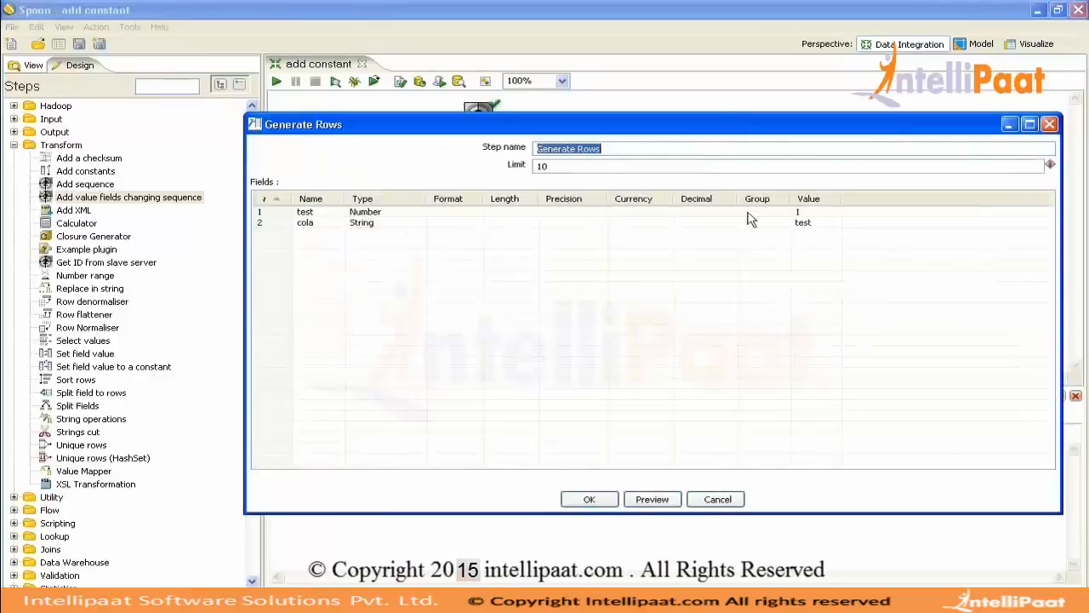
click(577, 166)
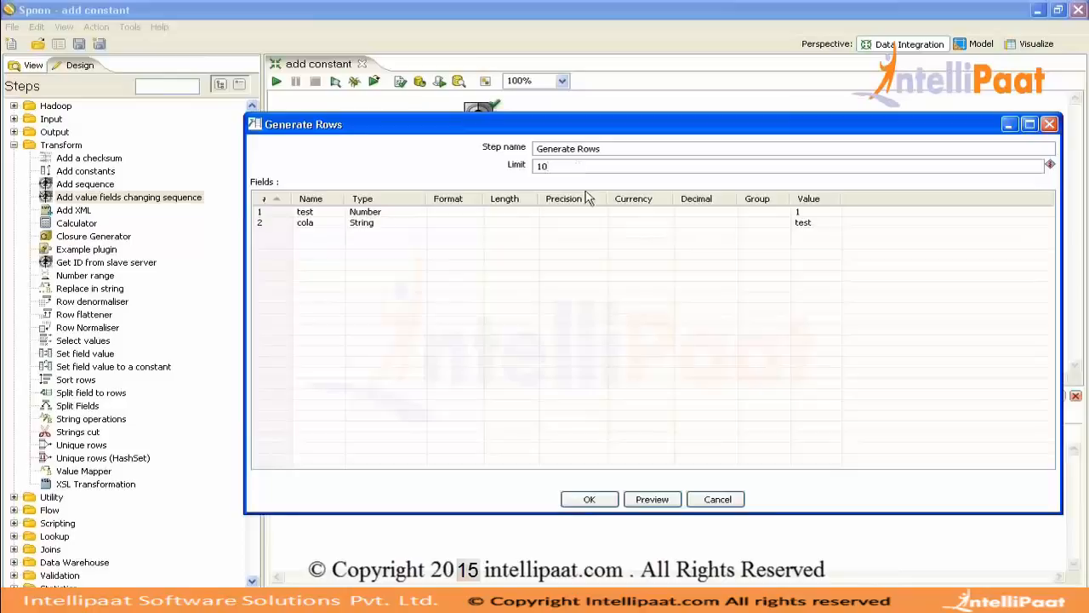
click(730, 500)
Switch to a blank Excel workbook and enter the headings cola in A1 and colb in B1
click(32, 601)
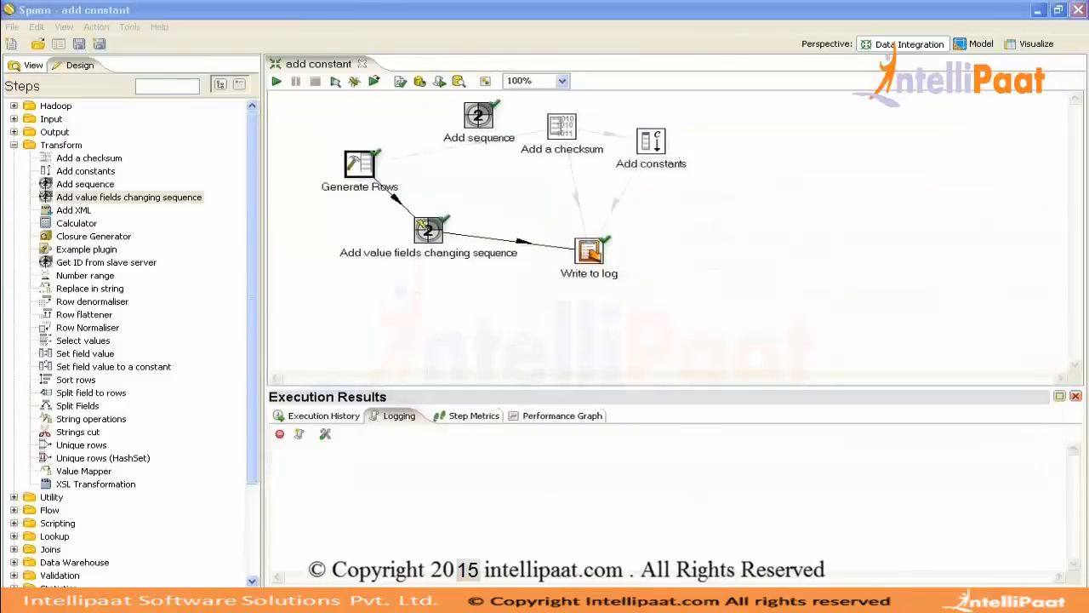
click(463, 455)
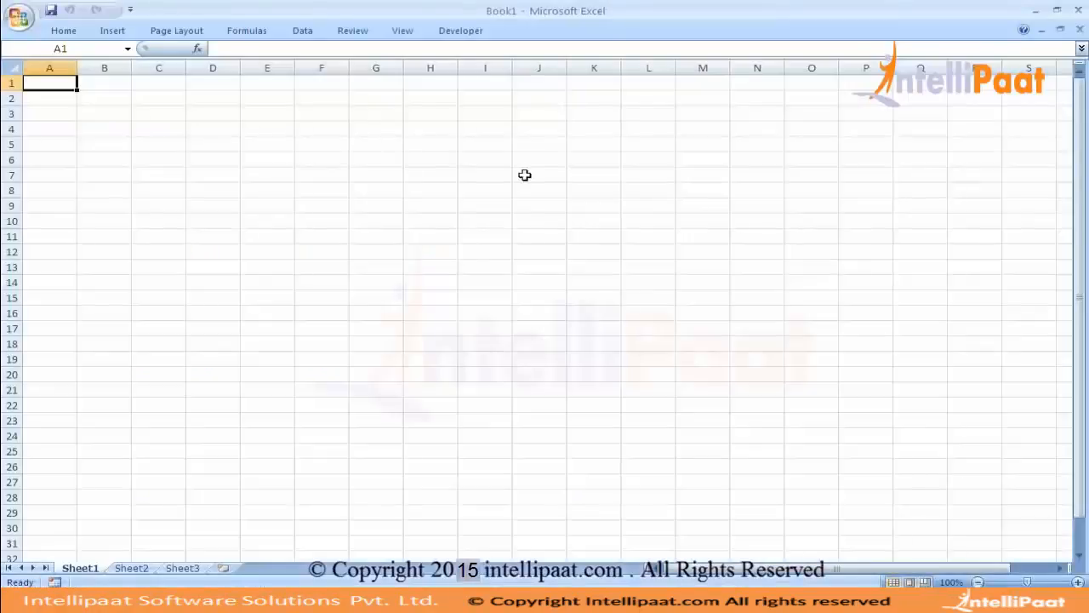
text(cola)
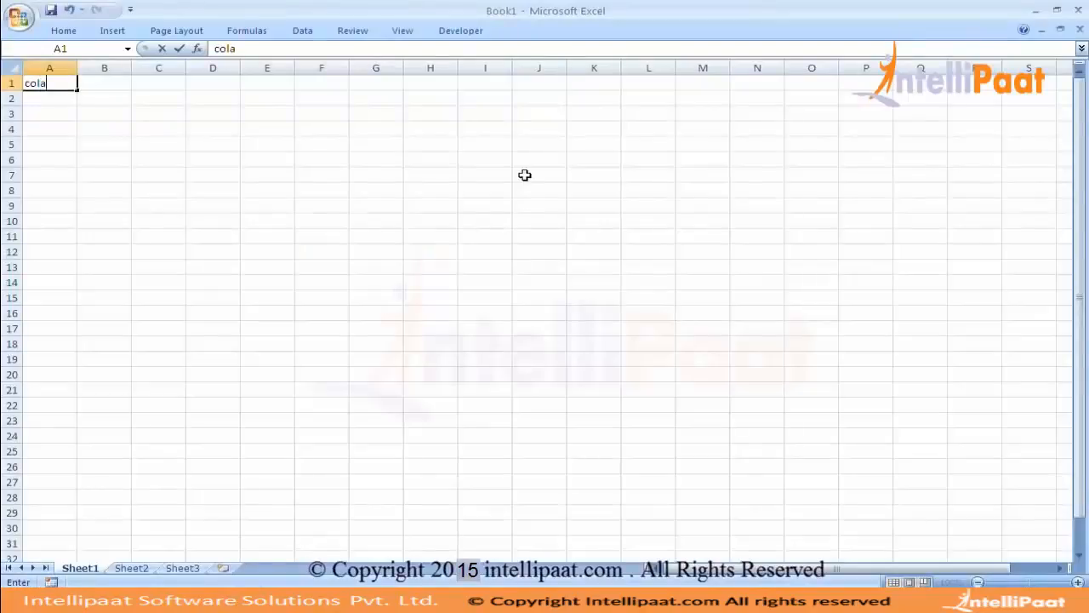
key(Tab)
key(Tab)
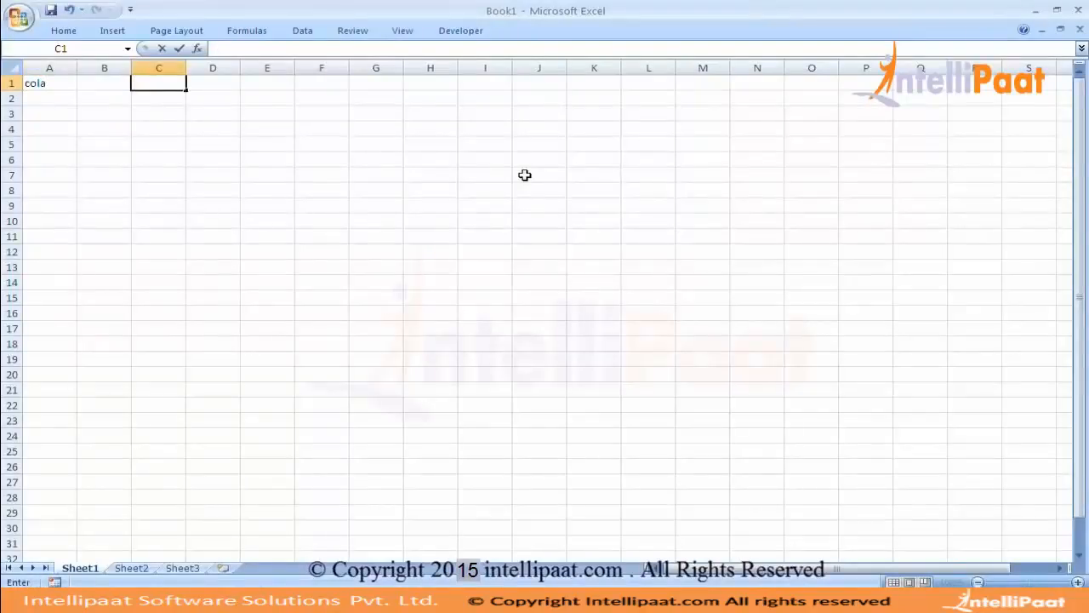
key(Left)
text(colb)
key(Return)
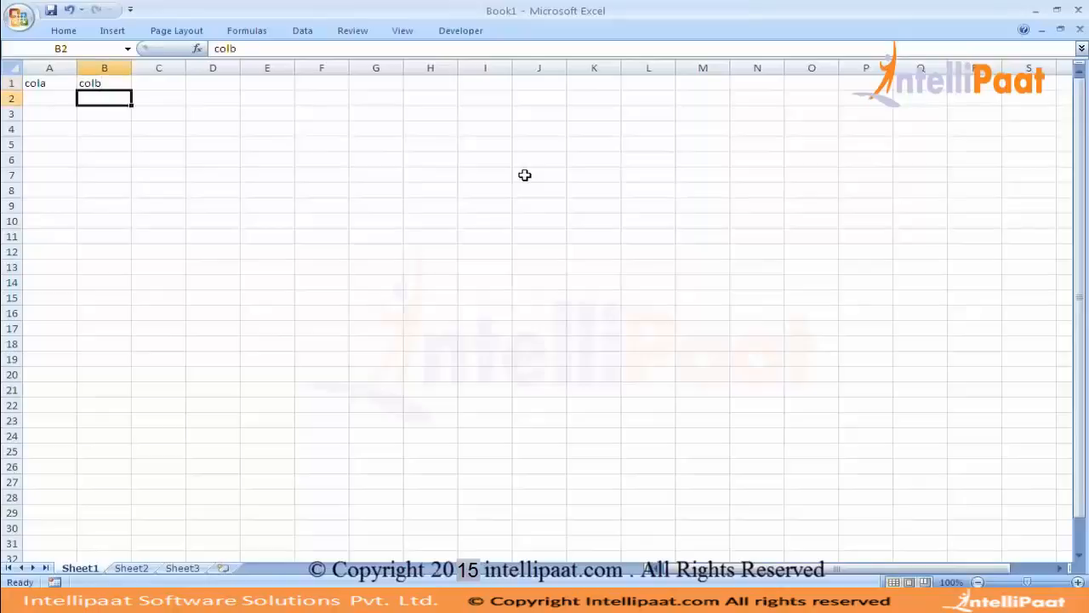
Enter 1 in A2 and fill it down through A11 under the cola heading
key(Left)
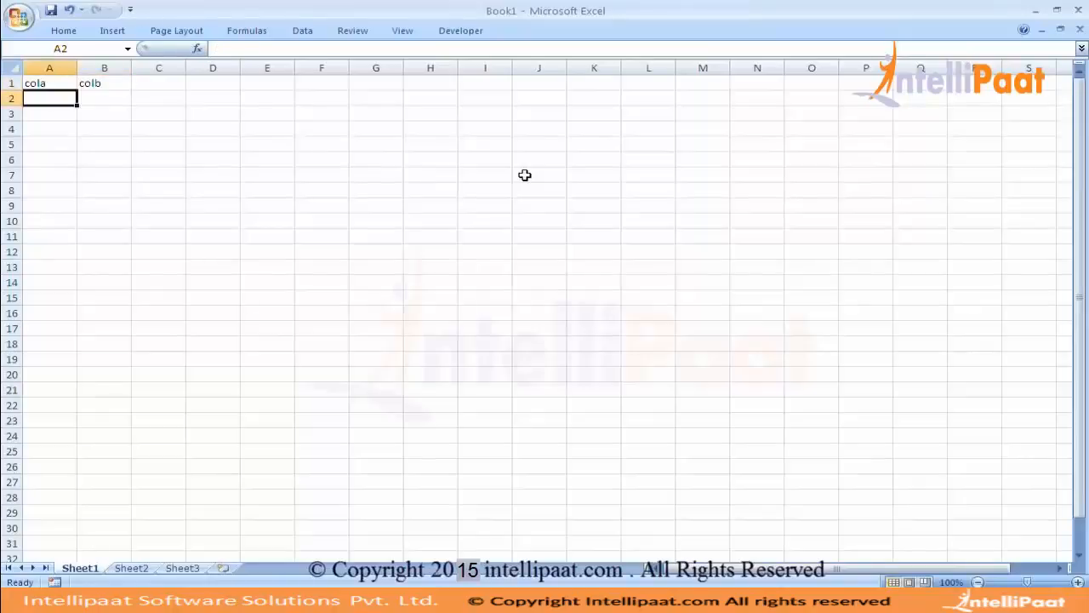
text(1)
key(Return)
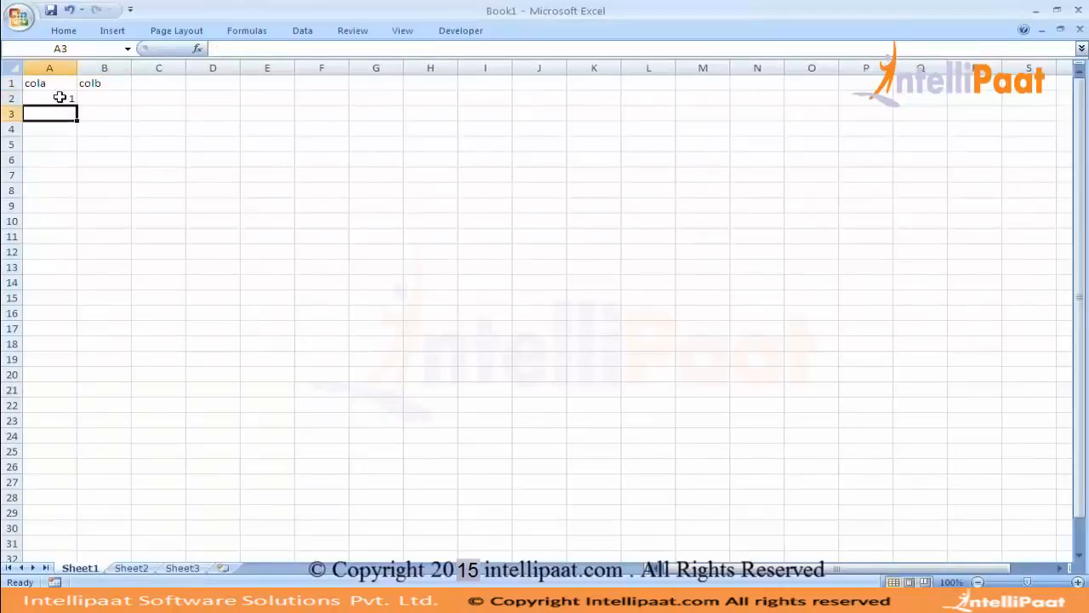
click(64, 99)
drag(79, 103, 52, 249)
Enter 2 in A12 and fill it down through A21 in the cola column
click(51, 252)
text(2)
key(Return)
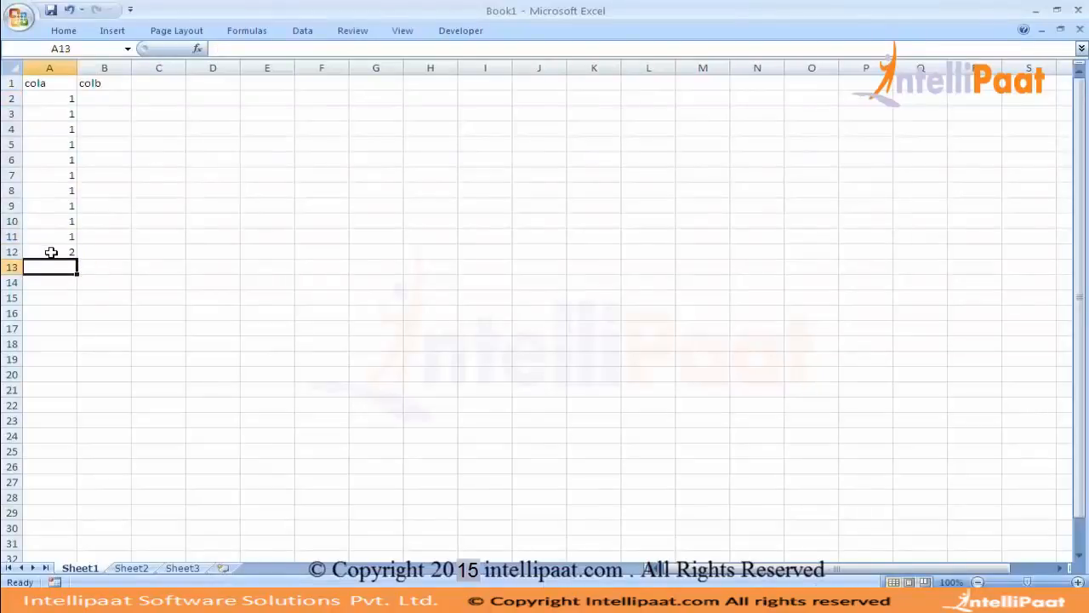
click(52, 251)
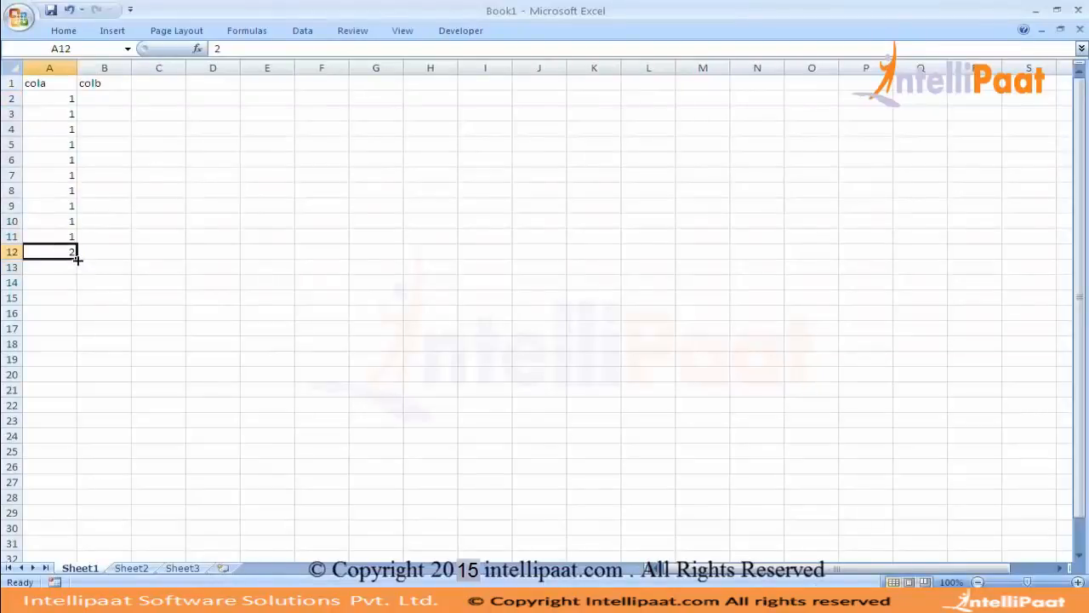
drag(78, 260, 67, 382)
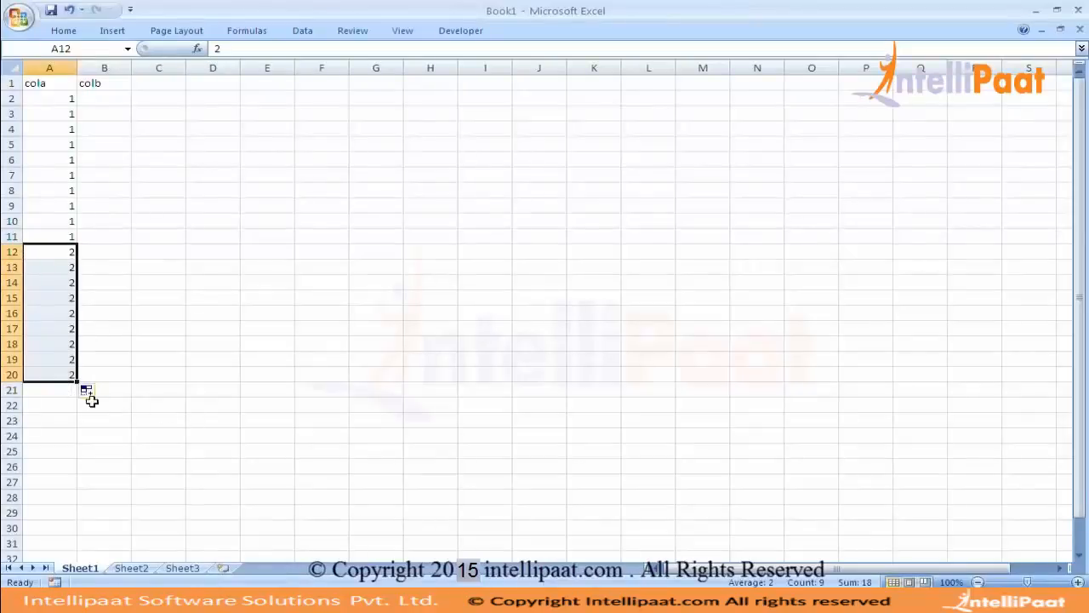
drag(77, 382, 80, 394)
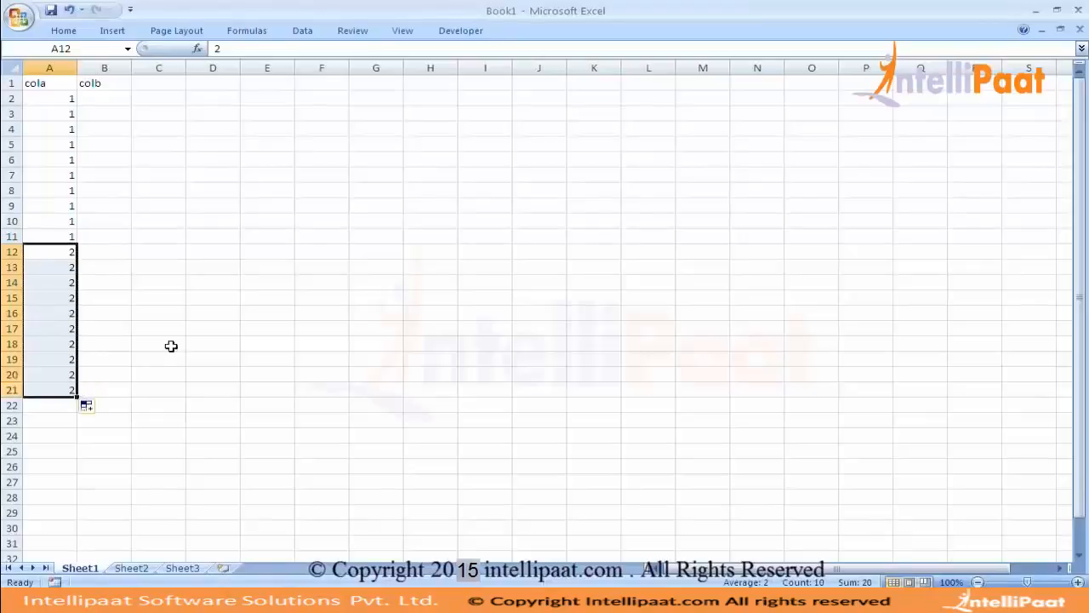
Clear the contents of column B, including its colb heading
click(168, 344)
click(106, 68)
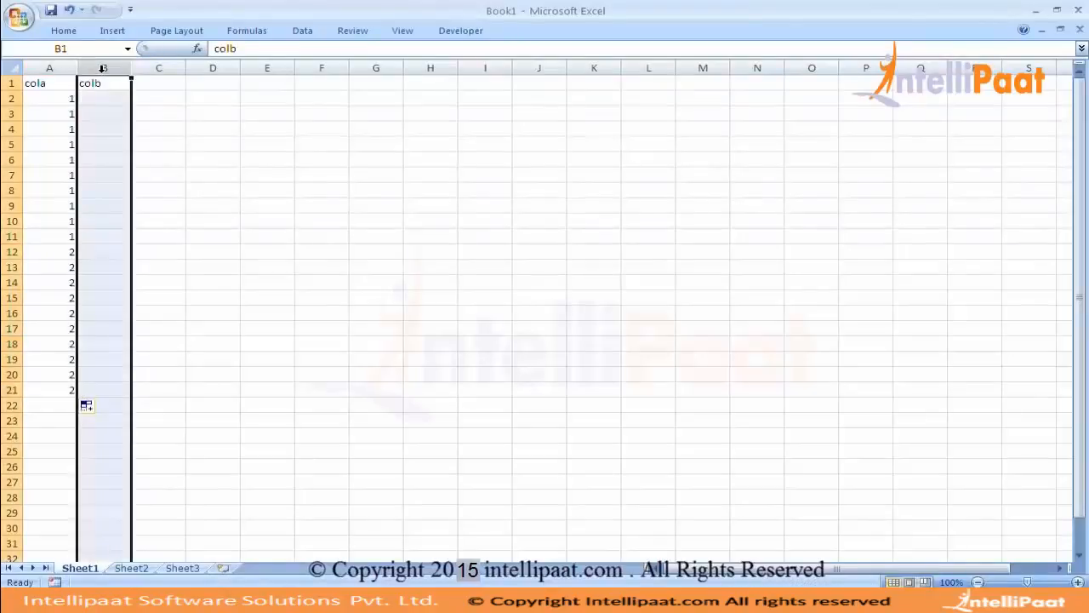
key(Delete)
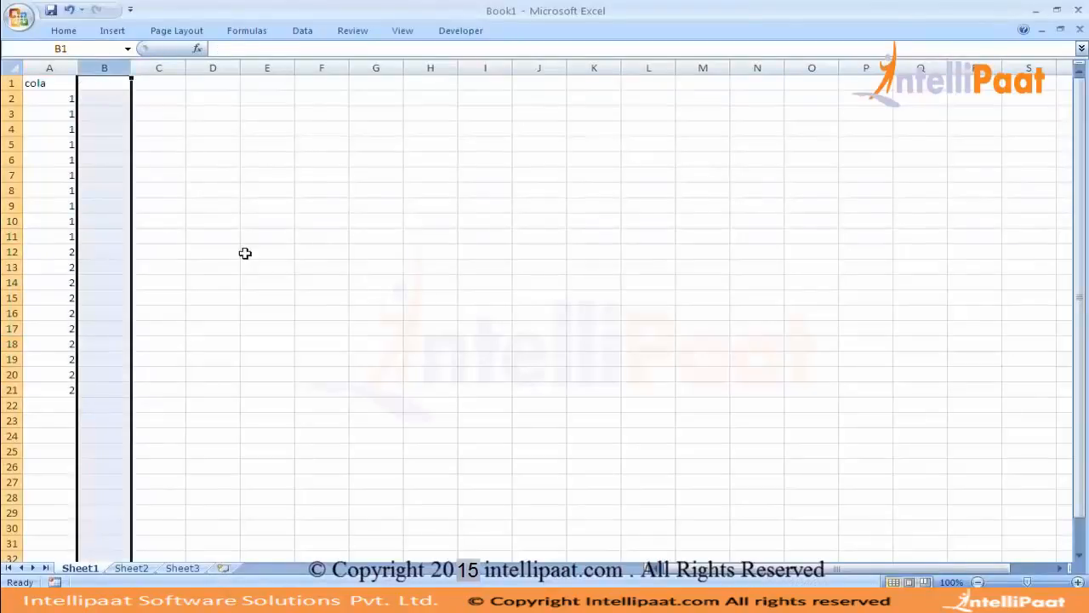
Save the workbook as add seq_changingdata.xlsx in the Pentaho Dec folder on the E: drive
key(ctrl+s)
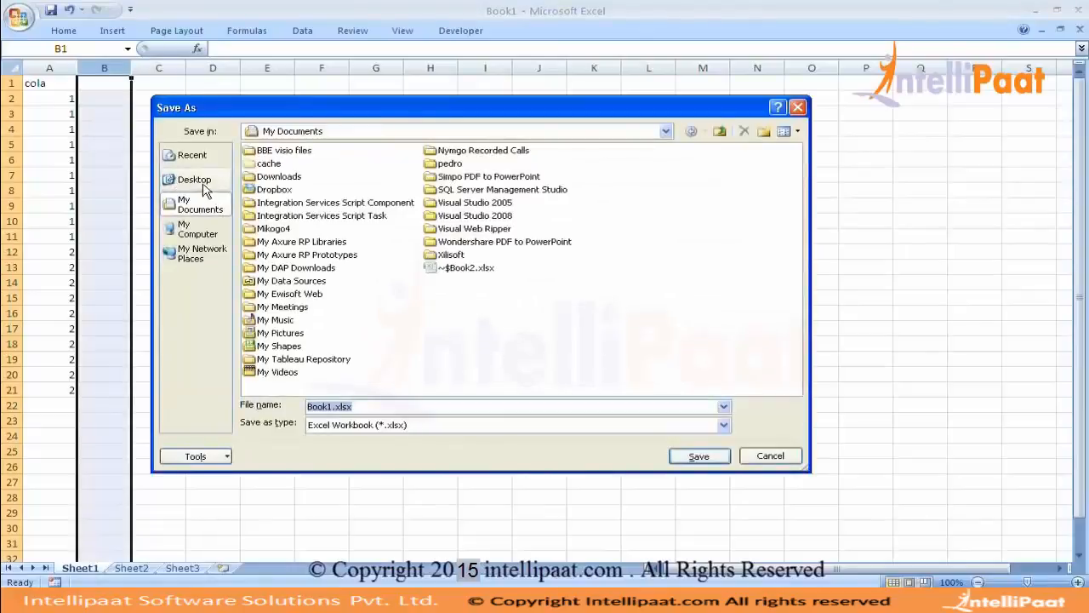
click(204, 189)
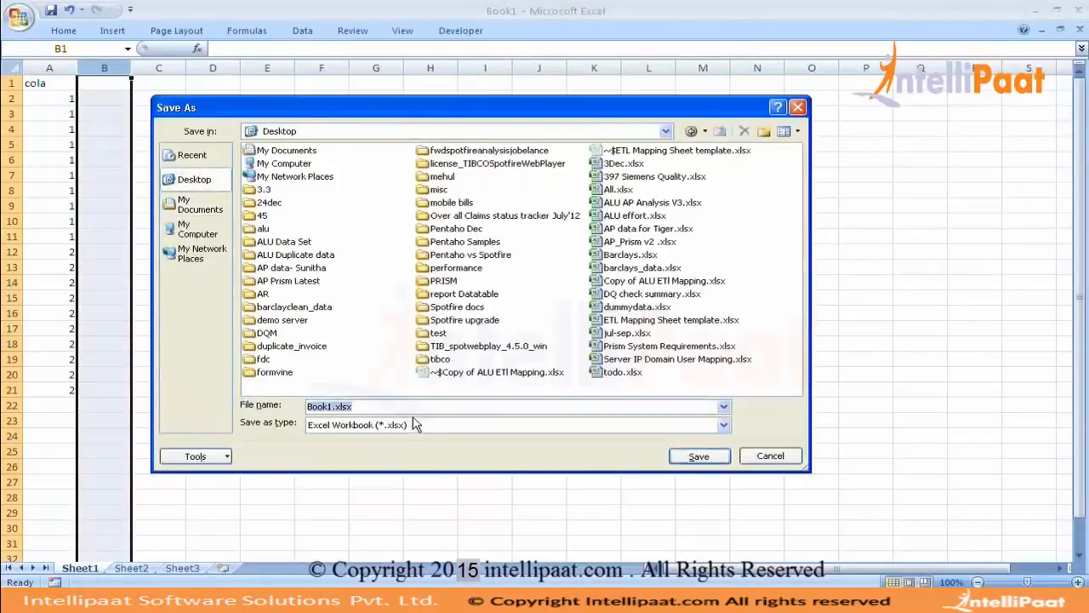
click(197, 229)
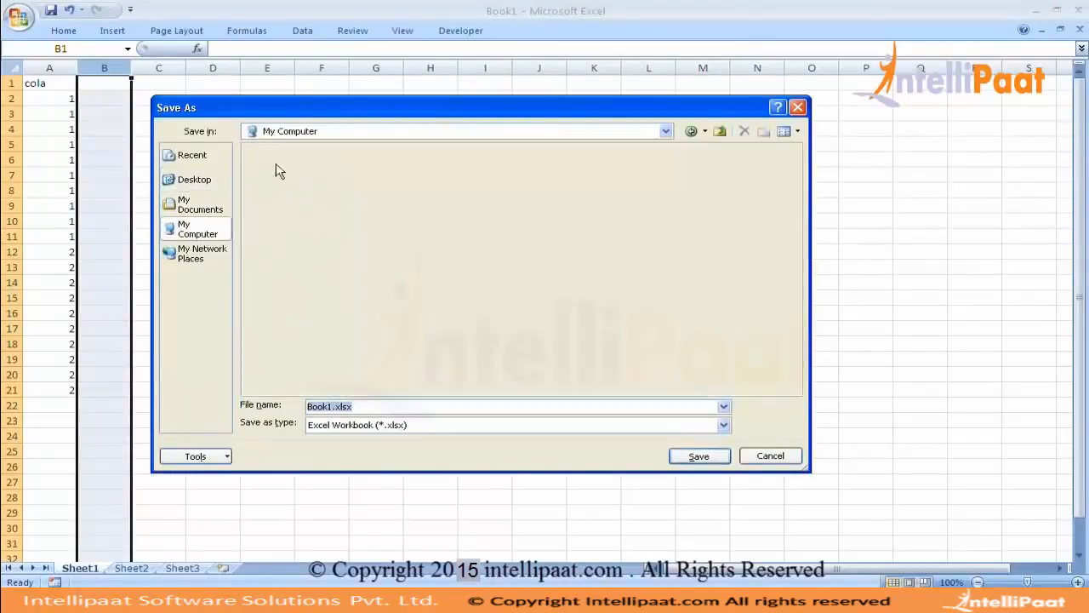
double_click(304, 176)
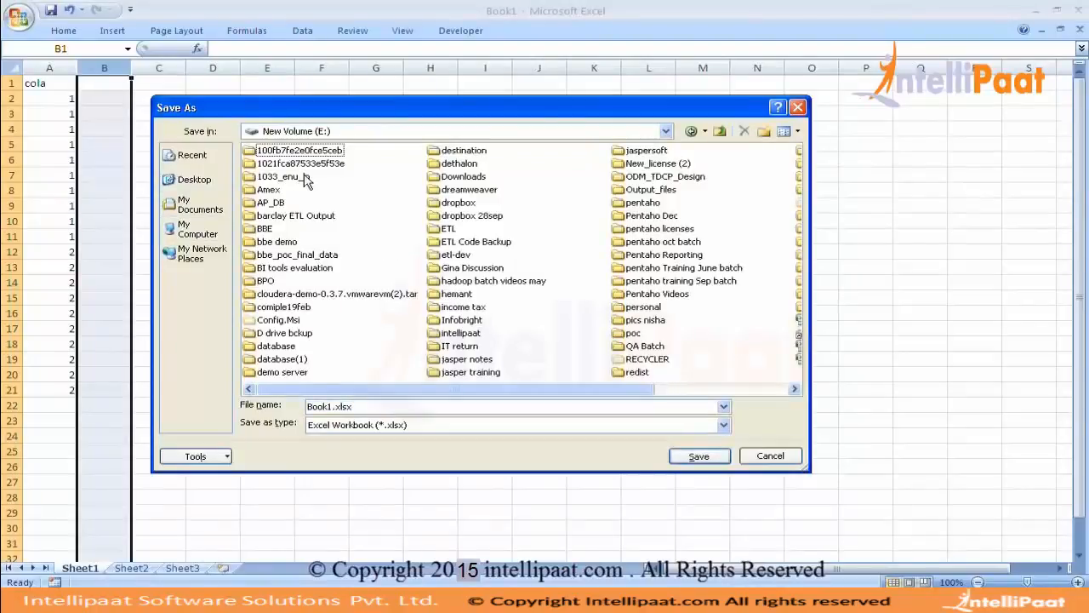
key(Return)
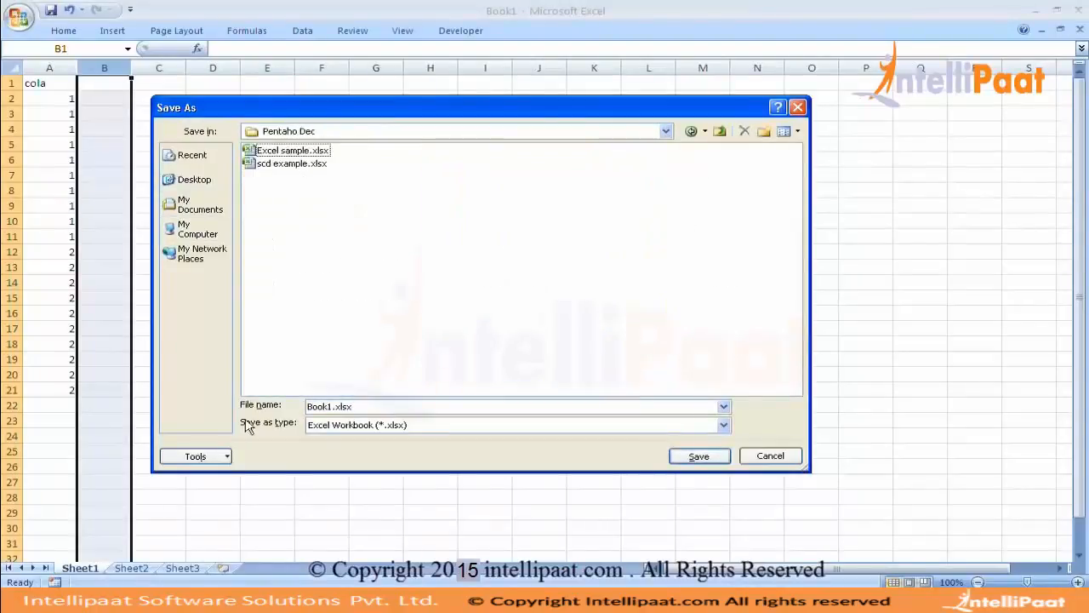
drag(334, 407, 99, 371)
key(BackSpace)
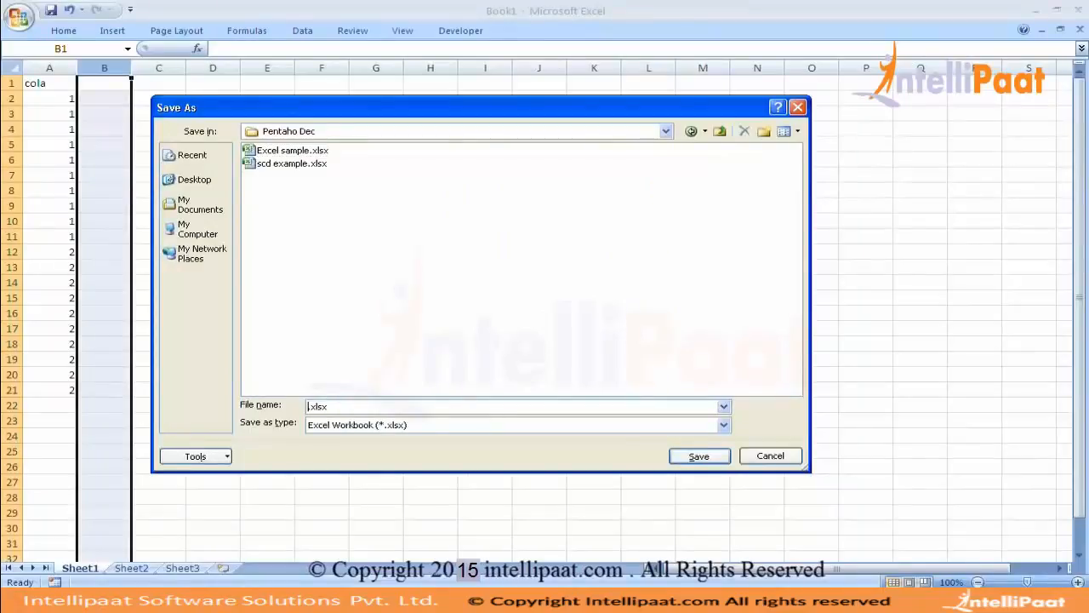
text(add seq_changingdta)
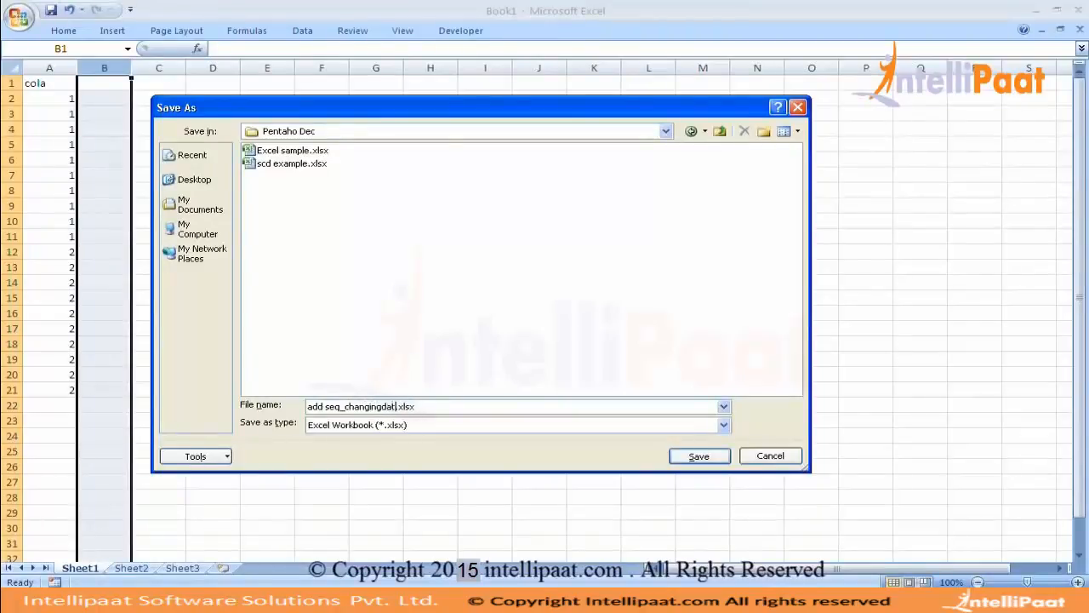
text(a)
key(Return)
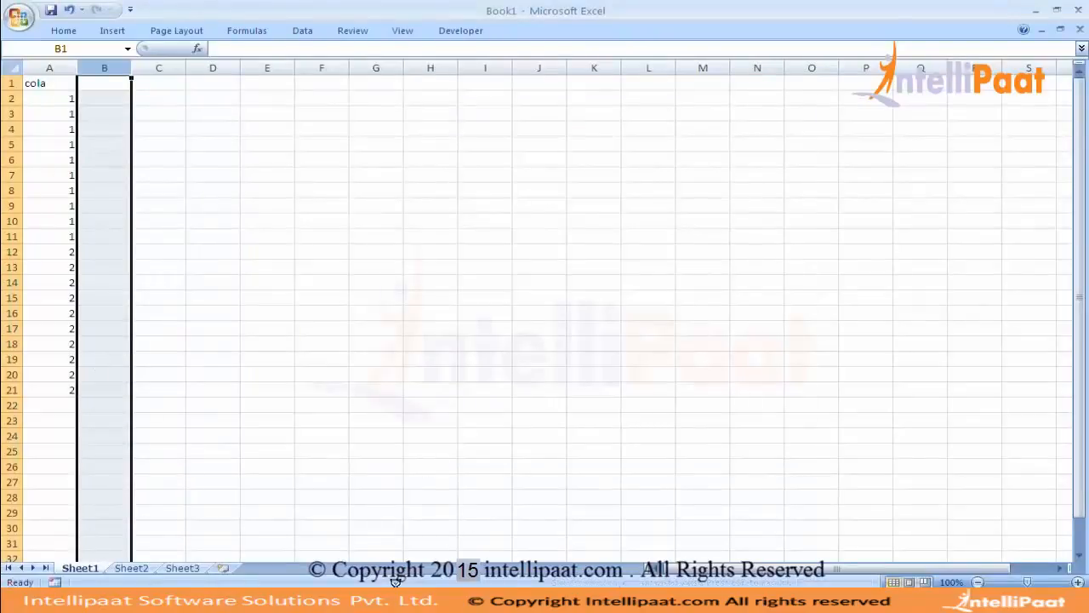
Switch back to Spoon and create a new transformation
click(575, 595)
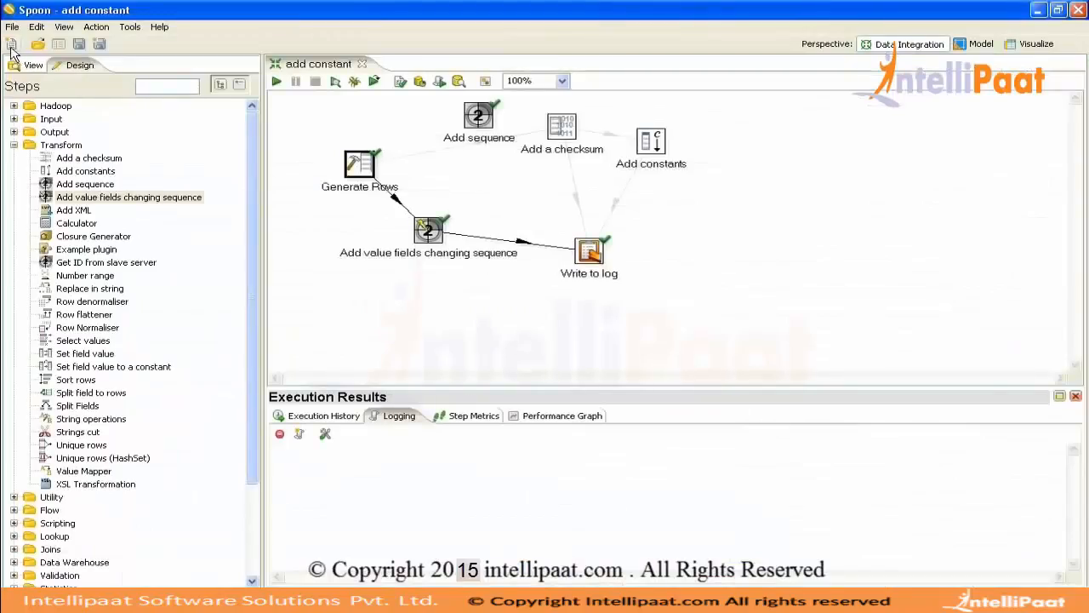
click(12, 48)
click(299, 100)
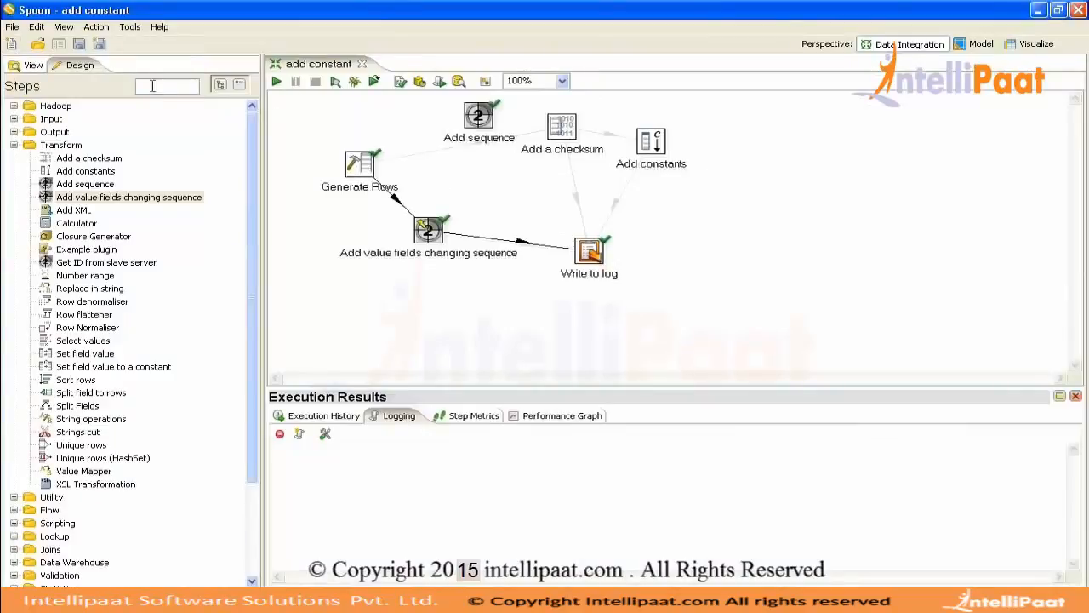
click(11, 47)
click(34, 75)
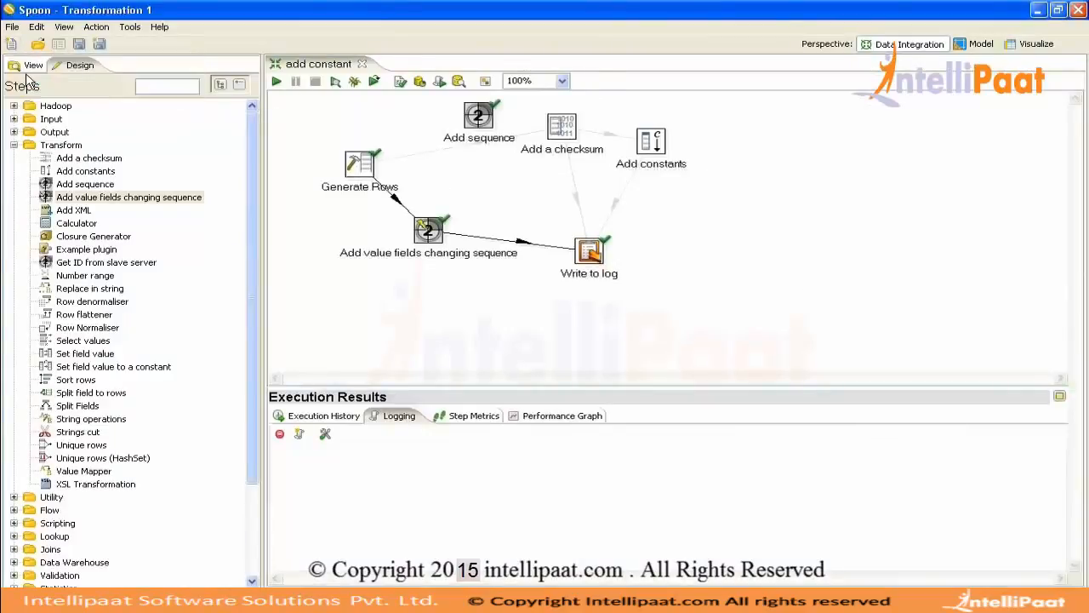
Find the Microsoft Excel Input step by searching for excel and add it to the new transformation's canvas
click(151, 82)
text(ex)
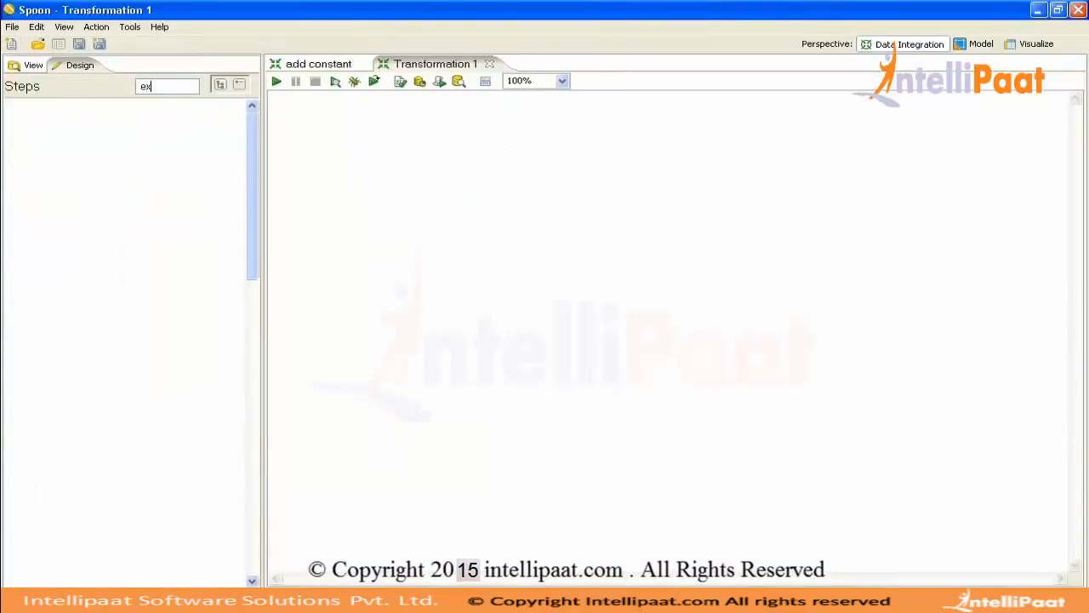
text(cel)
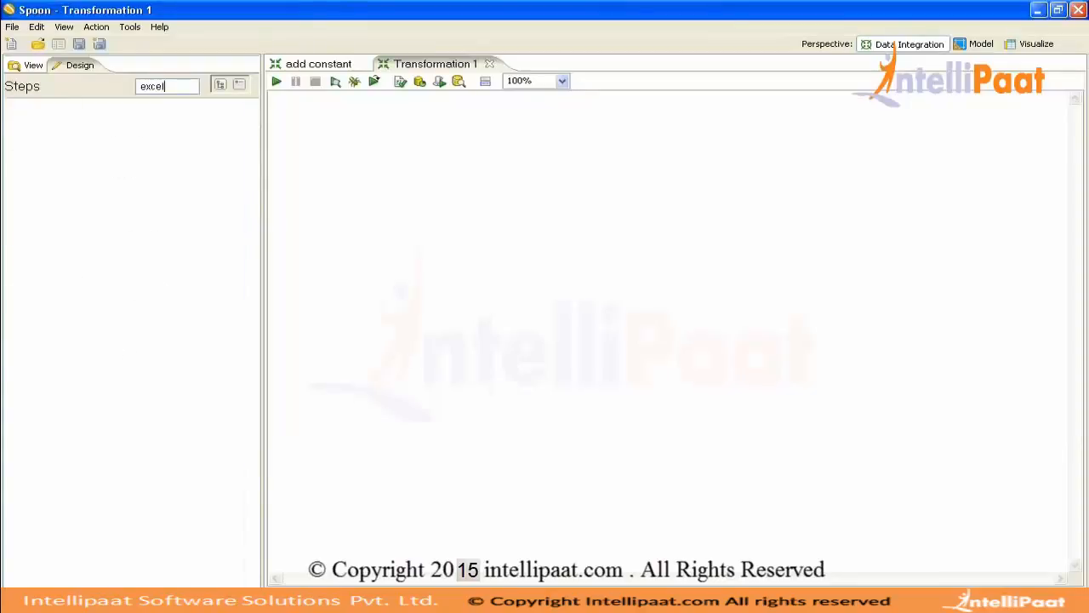
drag(99, 132, 360, 170)
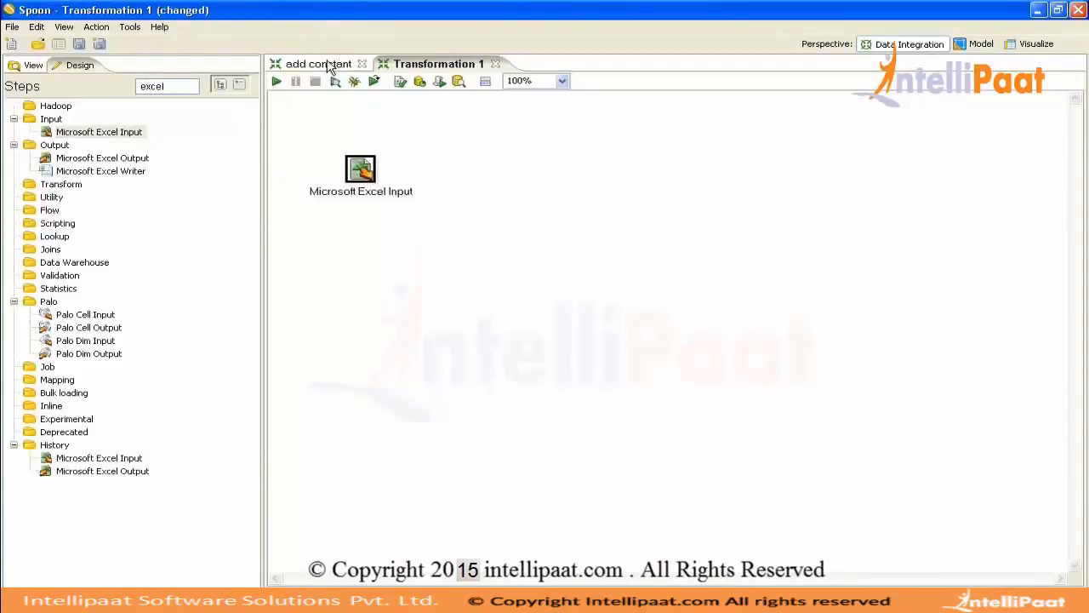
Copy Add value fields changing sequence and Write to log from add constant into Transformation 1, and connect Microsoft Excel Input to the sequence step
click(330, 66)
mouse_move(428, 227)
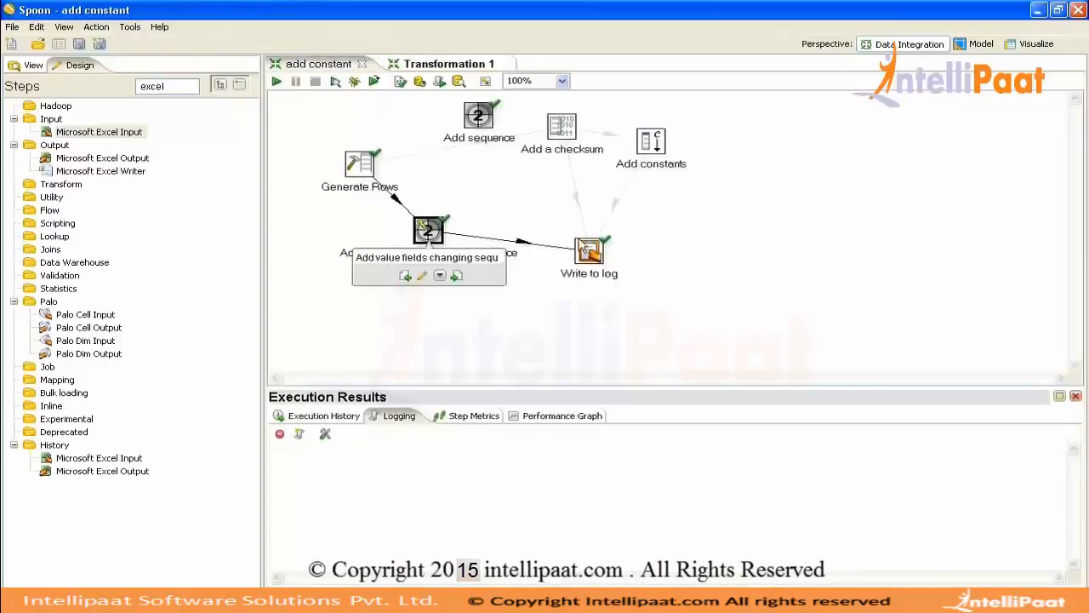
mouse_move(591, 250)
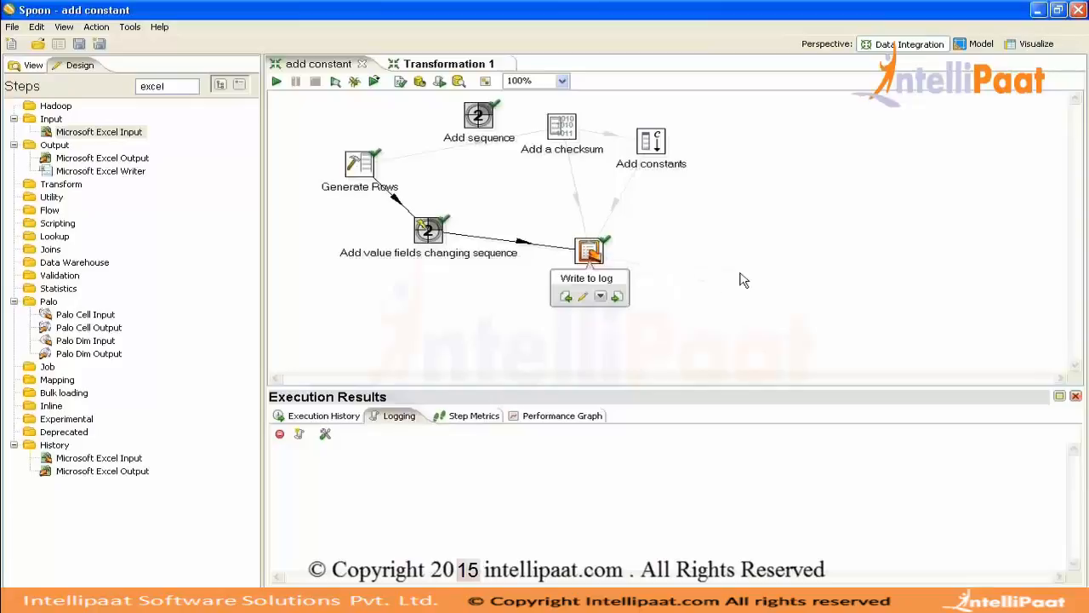
drag(361, 216, 360, 208)
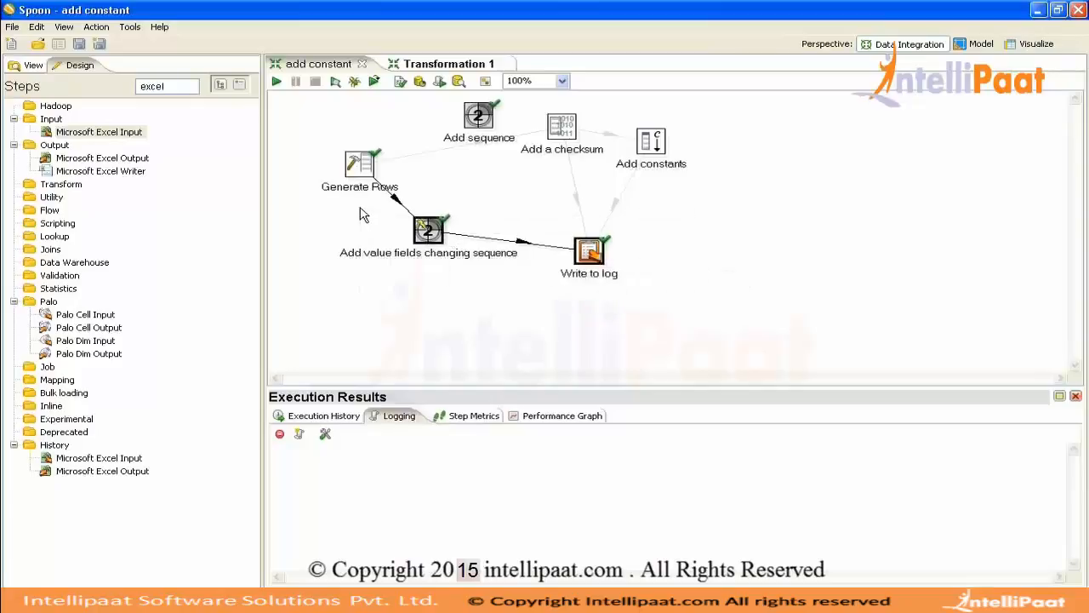
click(423, 68)
key(ctrl+v)
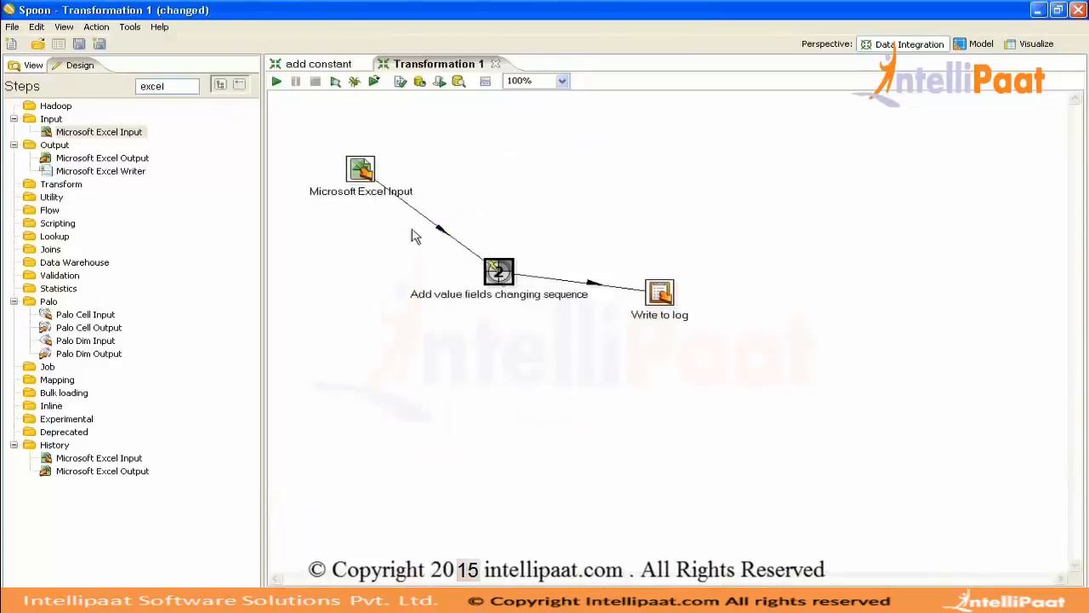
Set the Microsoft Excel Input step's spreadsheet type to Excel 2007 XLSX (Apache POI)
double_click(365, 167)
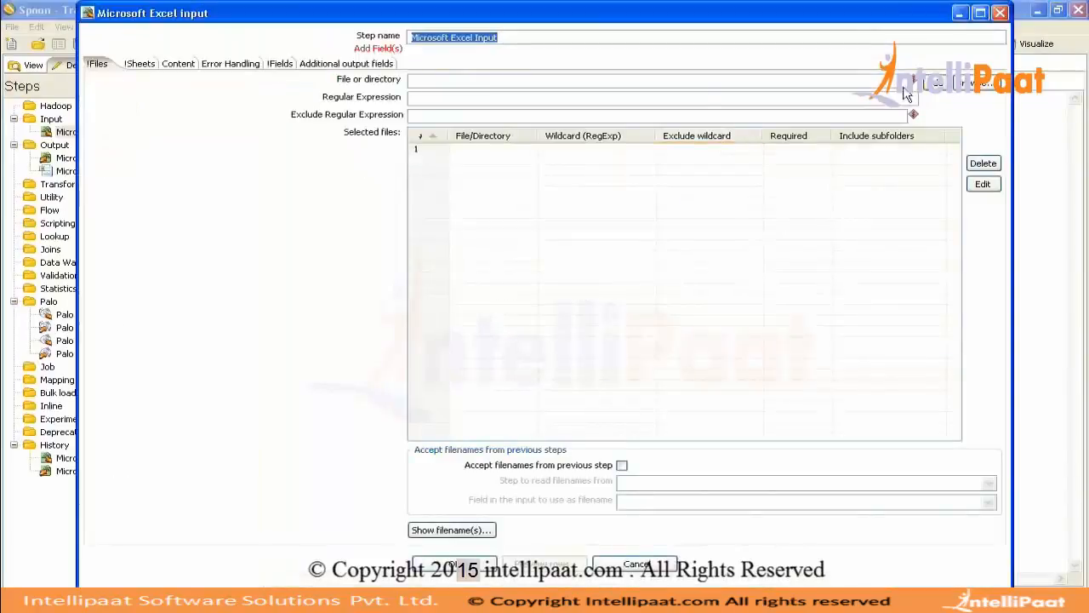
click(188, 66)
double_click(424, 164)
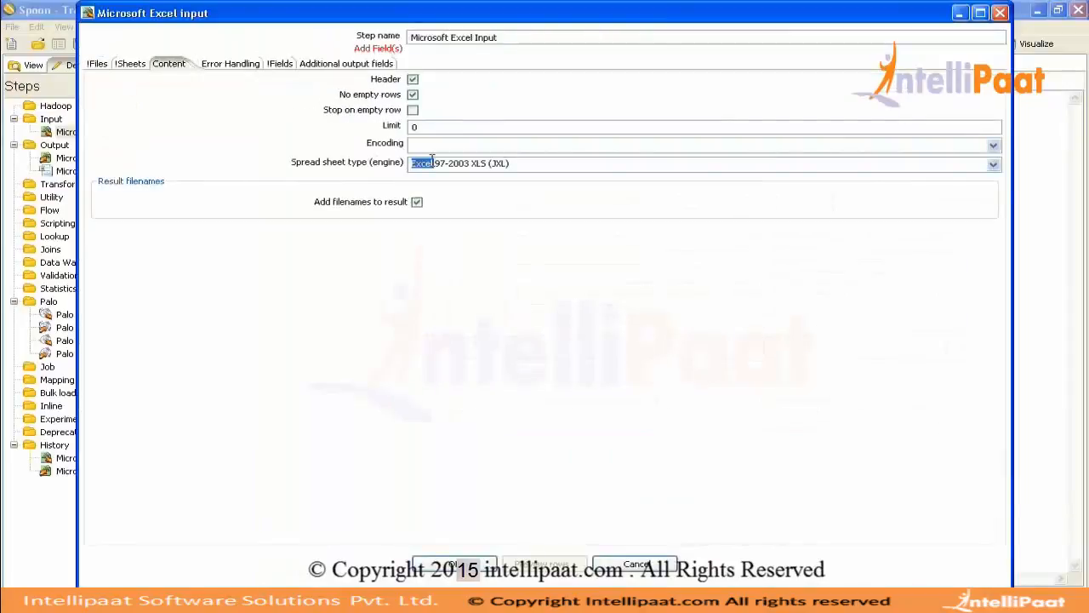
click(993, 164)
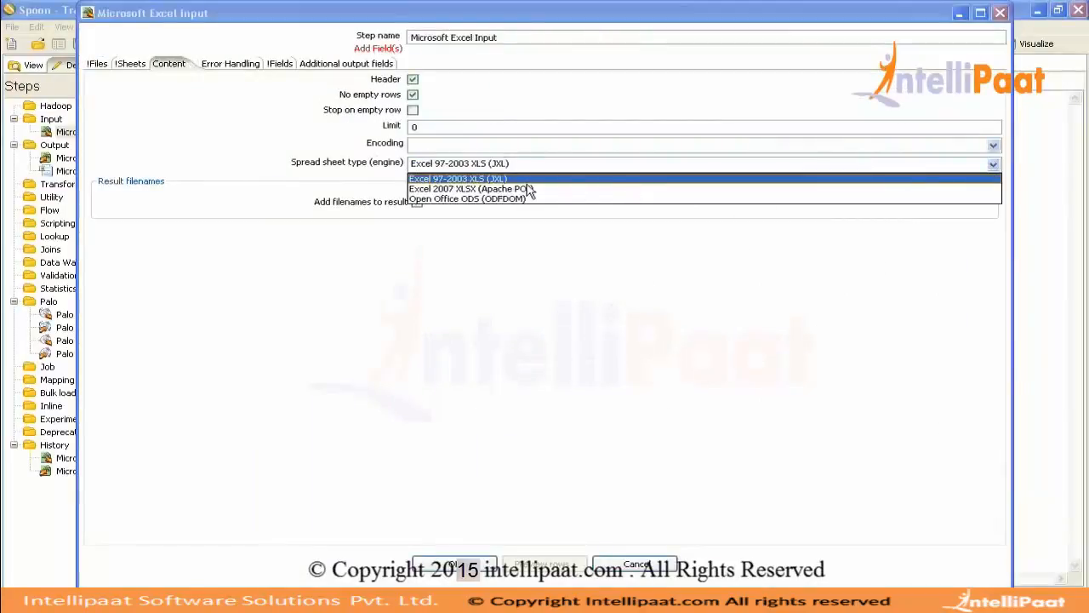
click(529, 192)
Add E:\Pentaho Dec\add seq_changingdata.xlsx to the selected files of the Microsoft Excel Input step
click(99, 65)
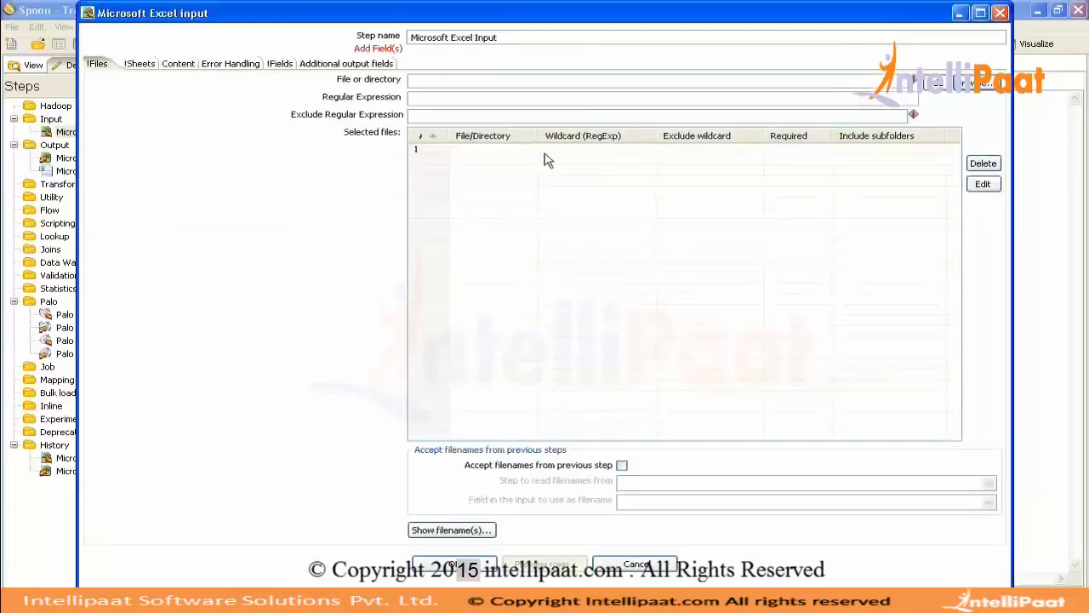
click(979, 85)
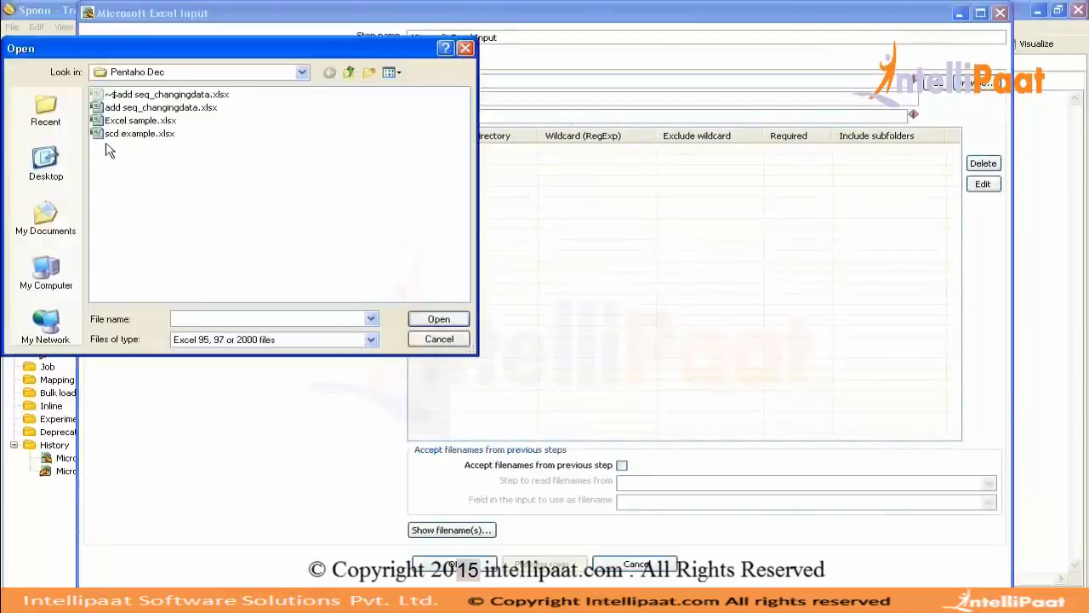
double_click(166, 109)
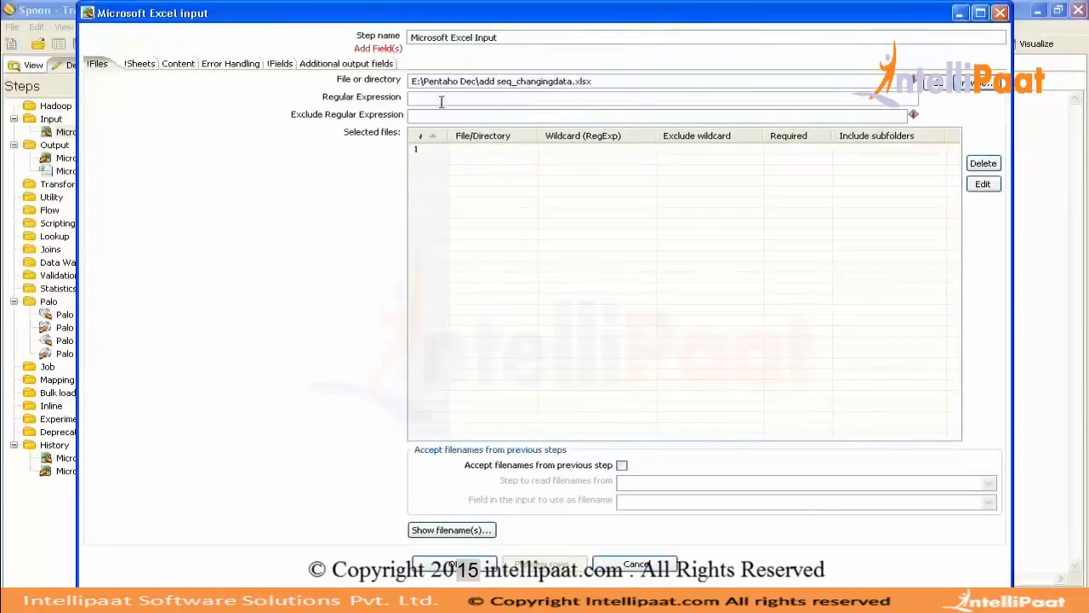
click(941, 85)
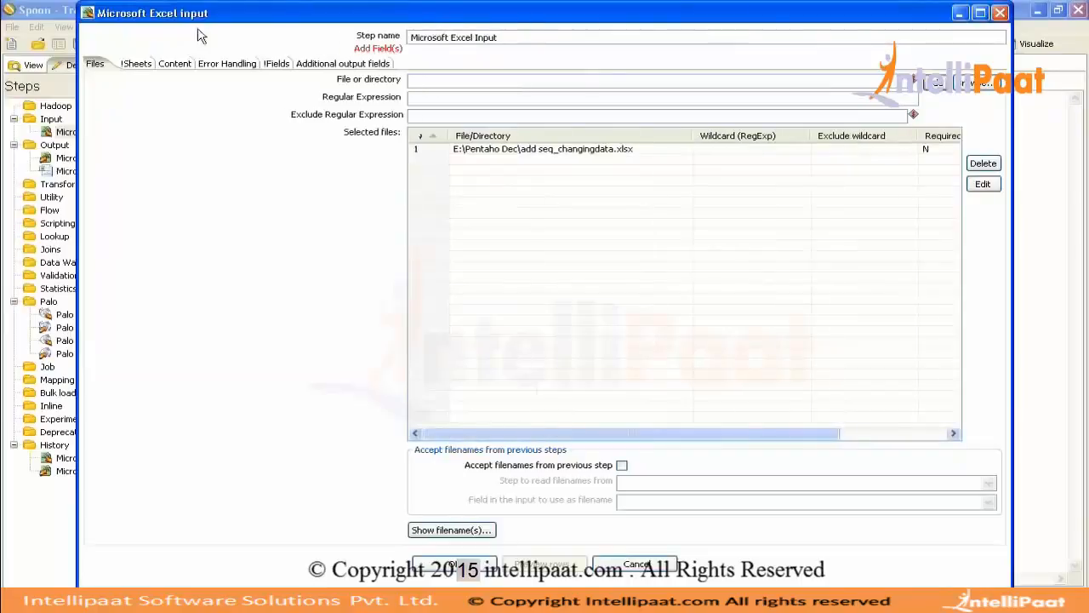
Choose Sheet1 as the sheet to read and load the cola field from the header row
click(136, 68)
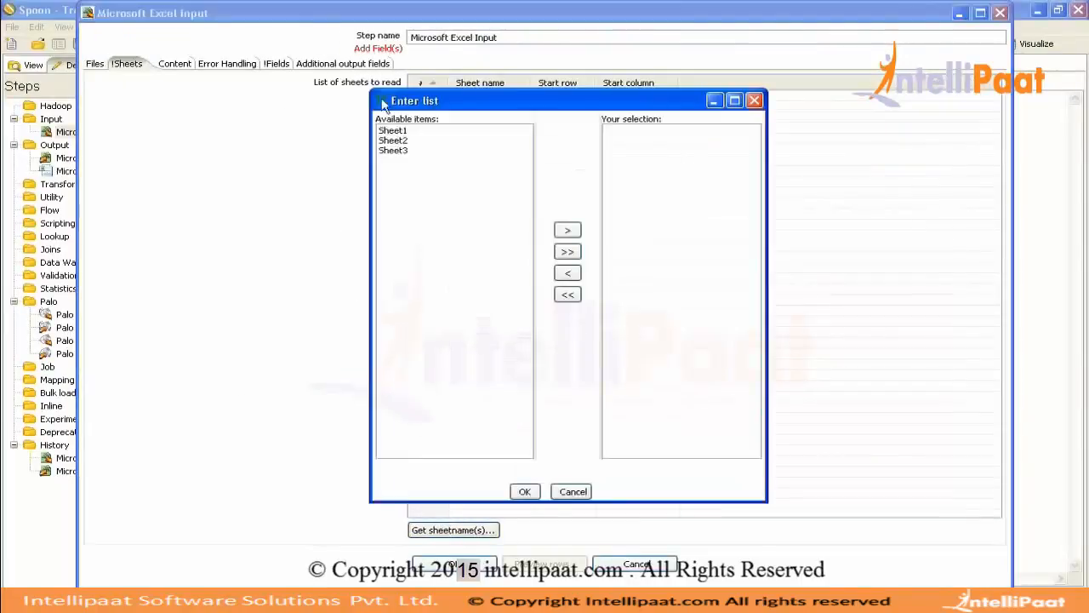
double_click(393, 131)
click(525, 491)
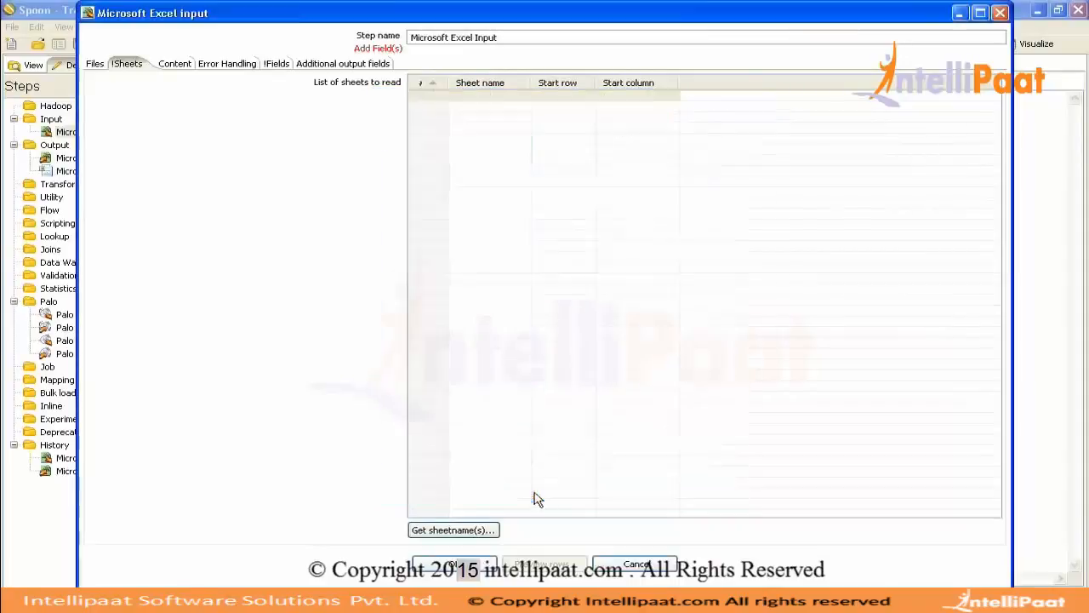
click(271, 68)
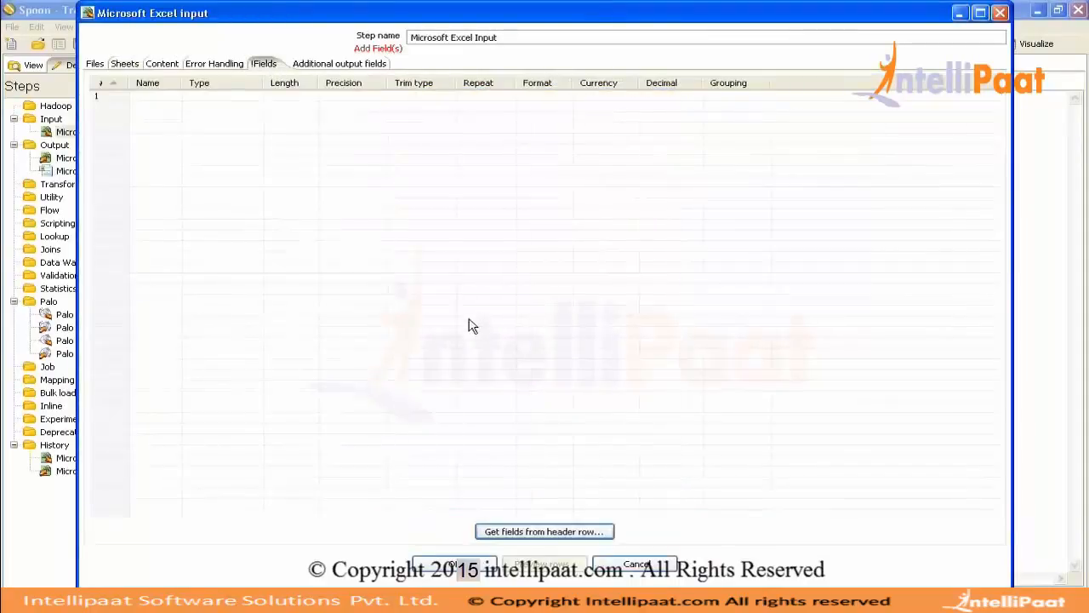
click(508, 530)
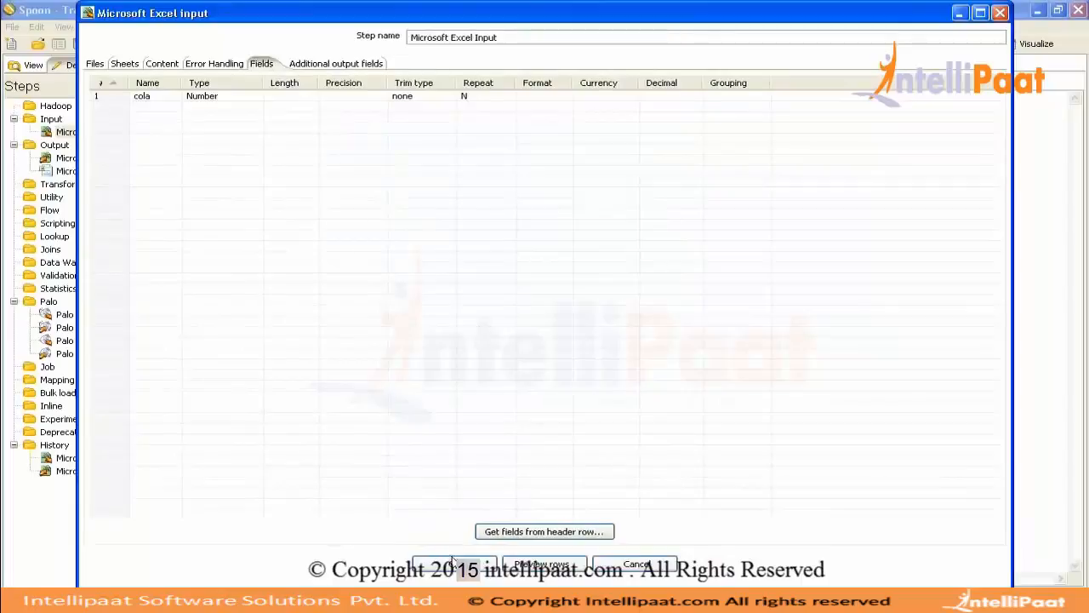
click(454, 563)
Save the transformation as add constant changing in the Pentaho Dec folder
key(ctrl+s)
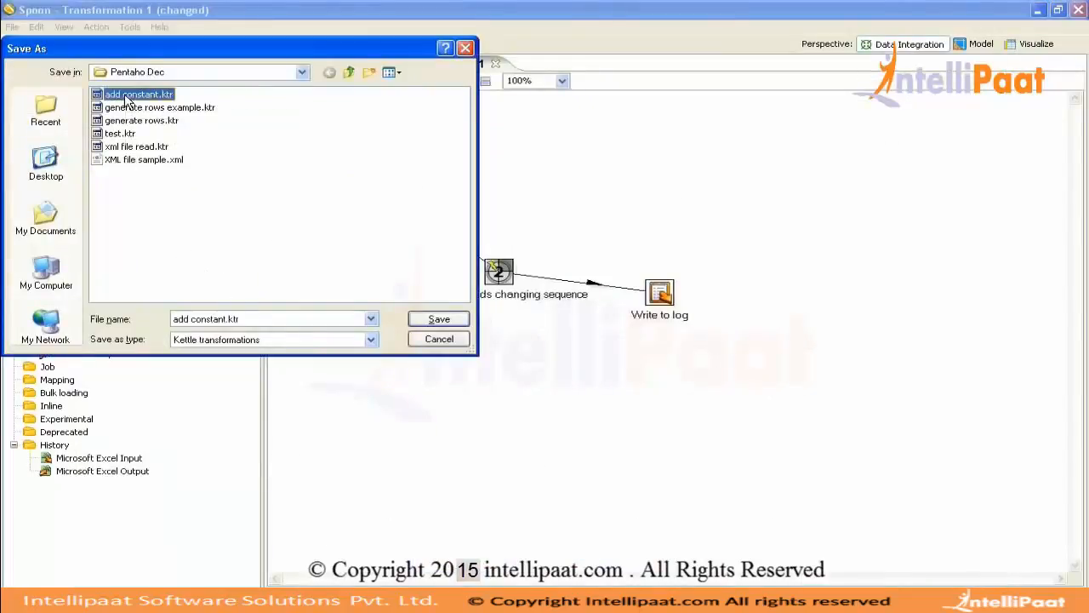
click(129, 95)
click(221, 318)
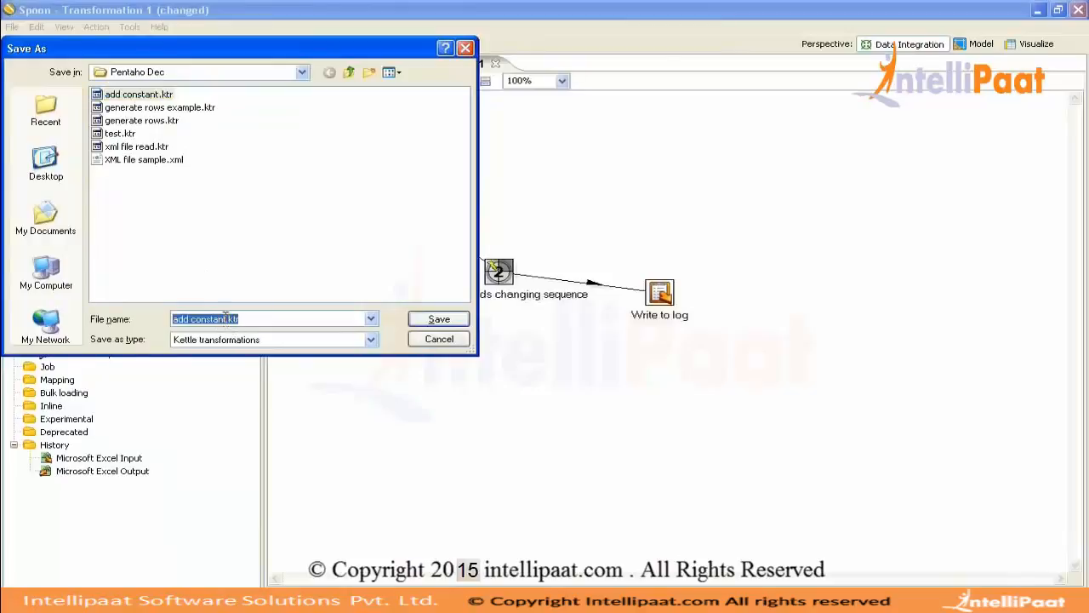
click(228, 318)
text(ging)
key(Return)
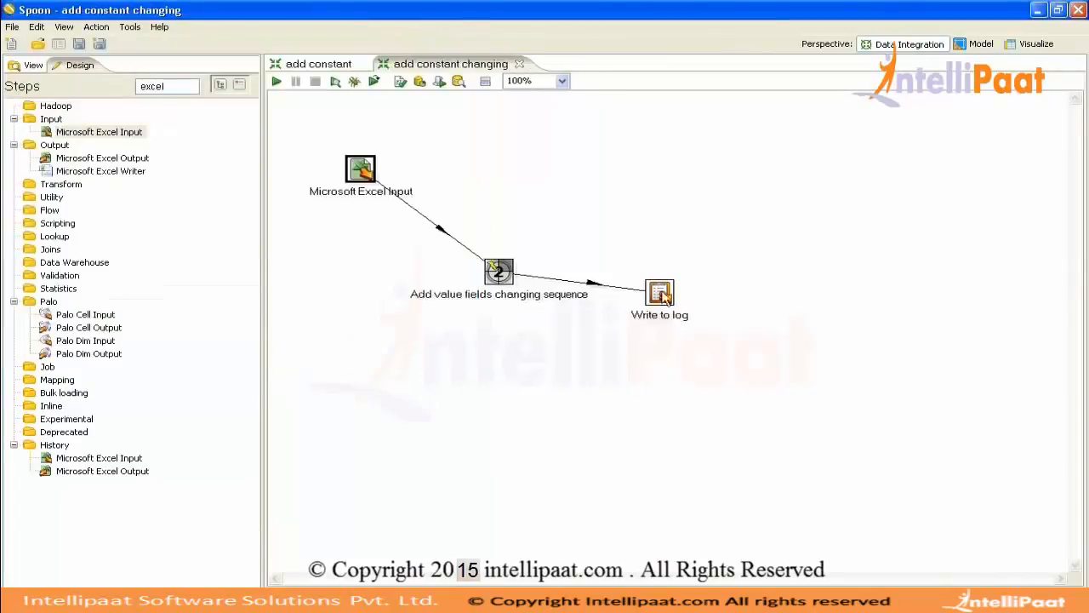
In Add value fields changing sequence, replace the test field with cola as the field whose change restarts the sequence
double_click(498, 271)
click(599, 506)
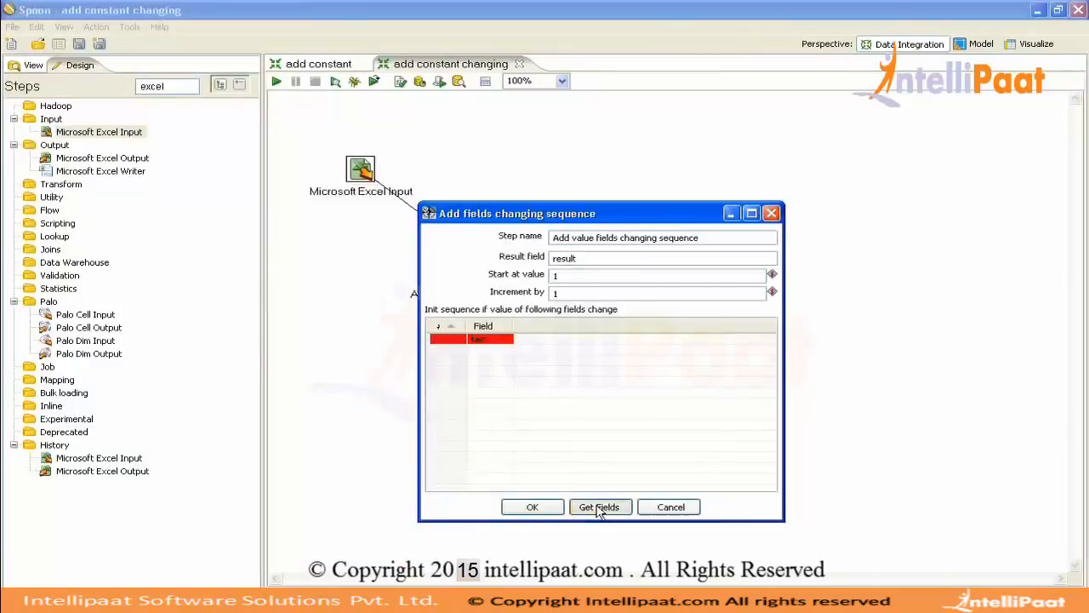
click(729, 376)
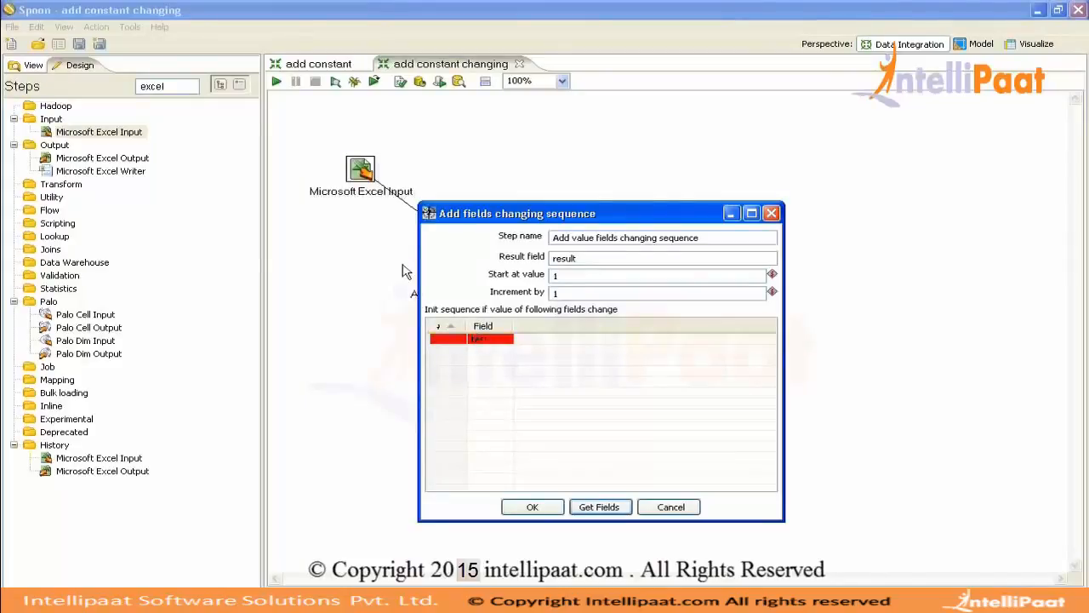
click(489, 341)
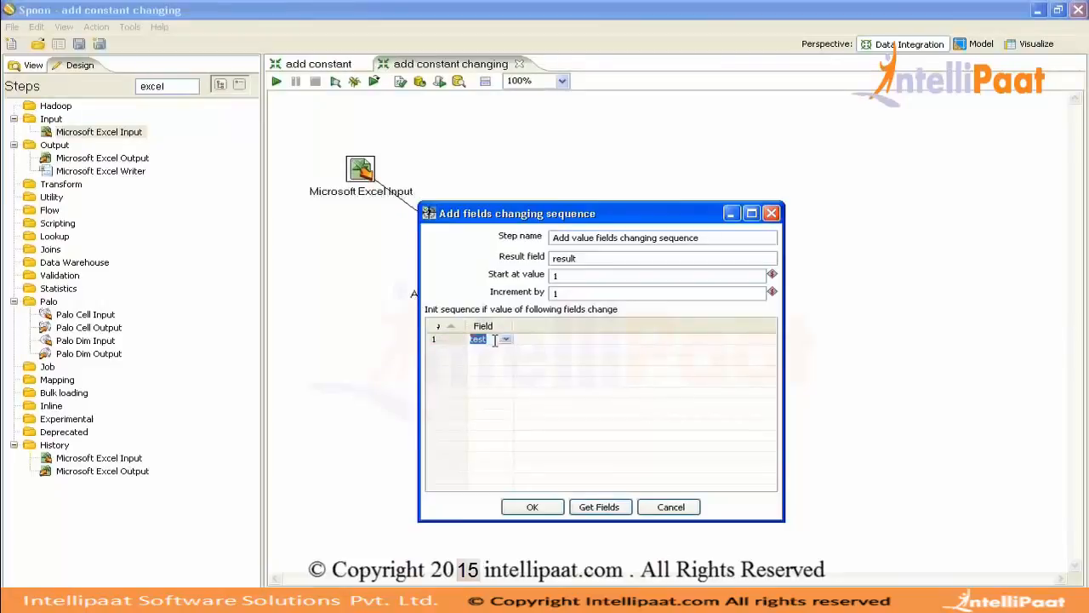
click(453, 342)
click(513, 443)
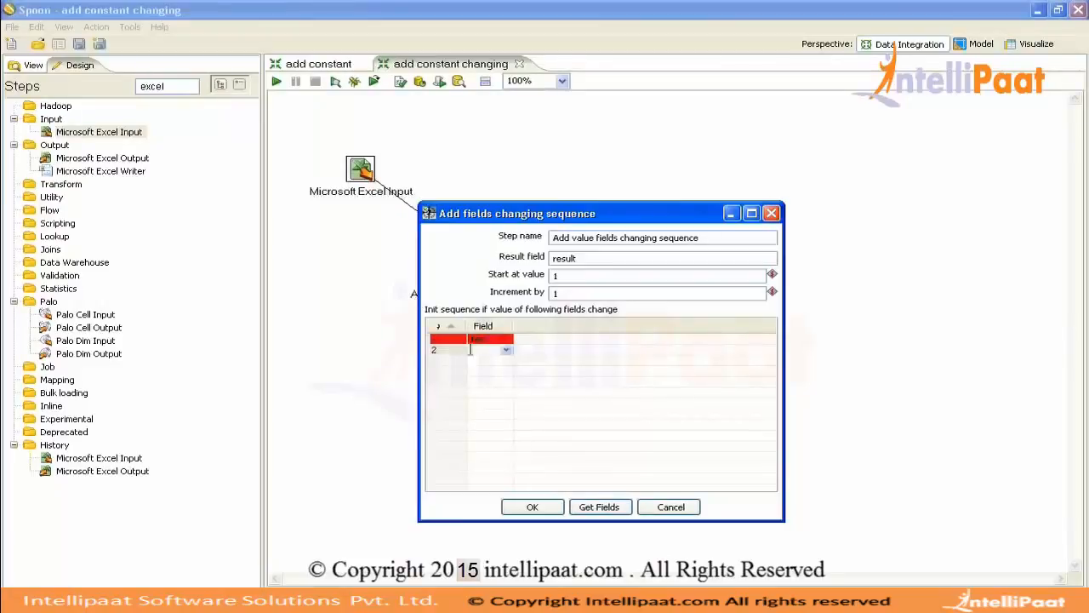
click(483, 341)
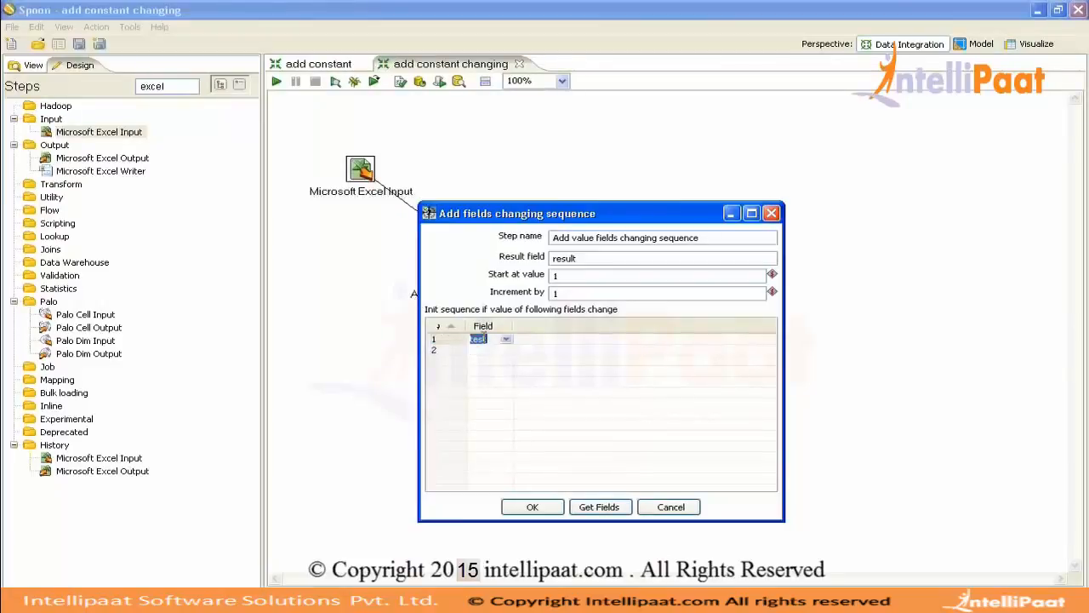
click(509, 340)
click(486, 350)
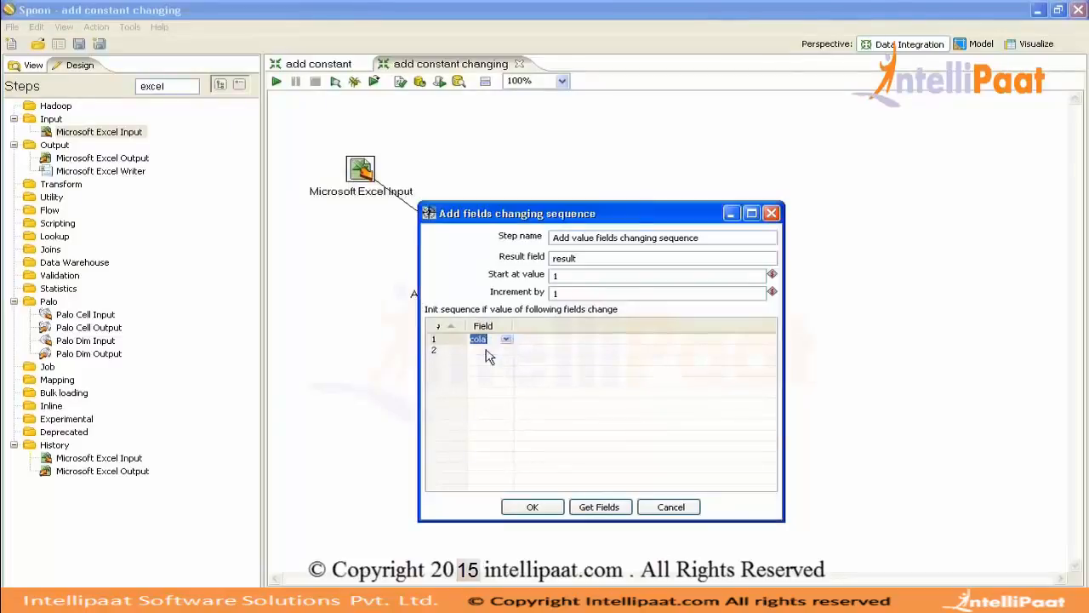
click(532, 507)
key(Return)
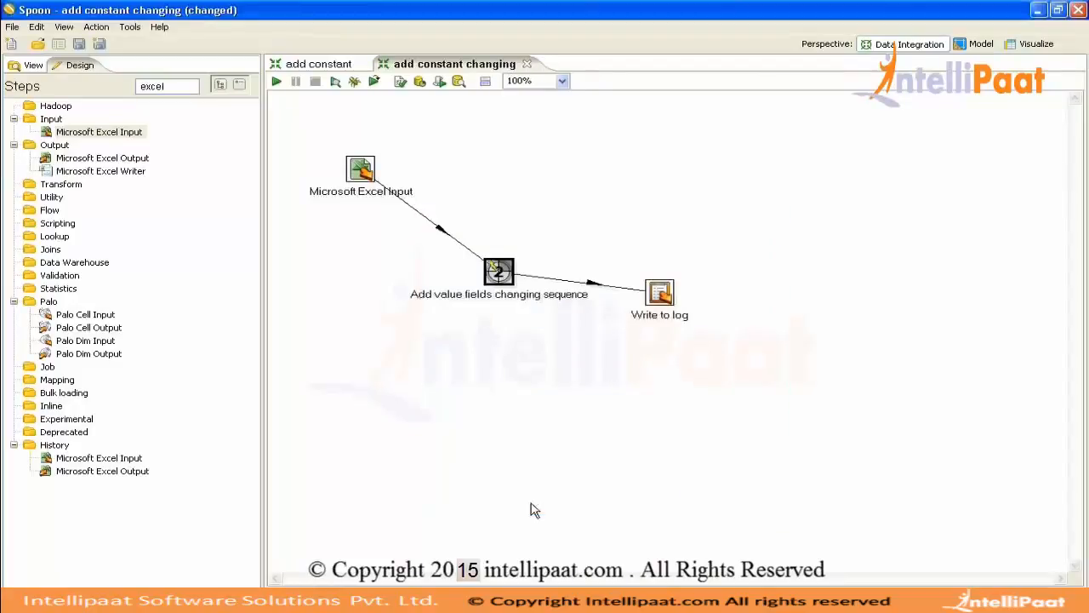
Save the transformation and add the incoming fields cola and result to the Write to log step
key(ctrl+s)
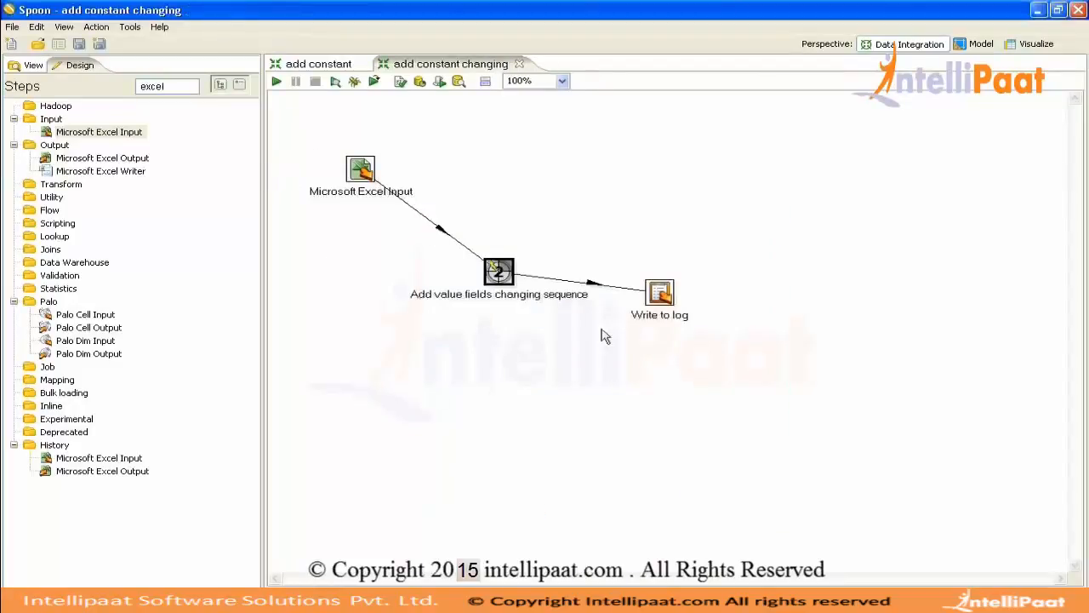
double_click(661, 293)
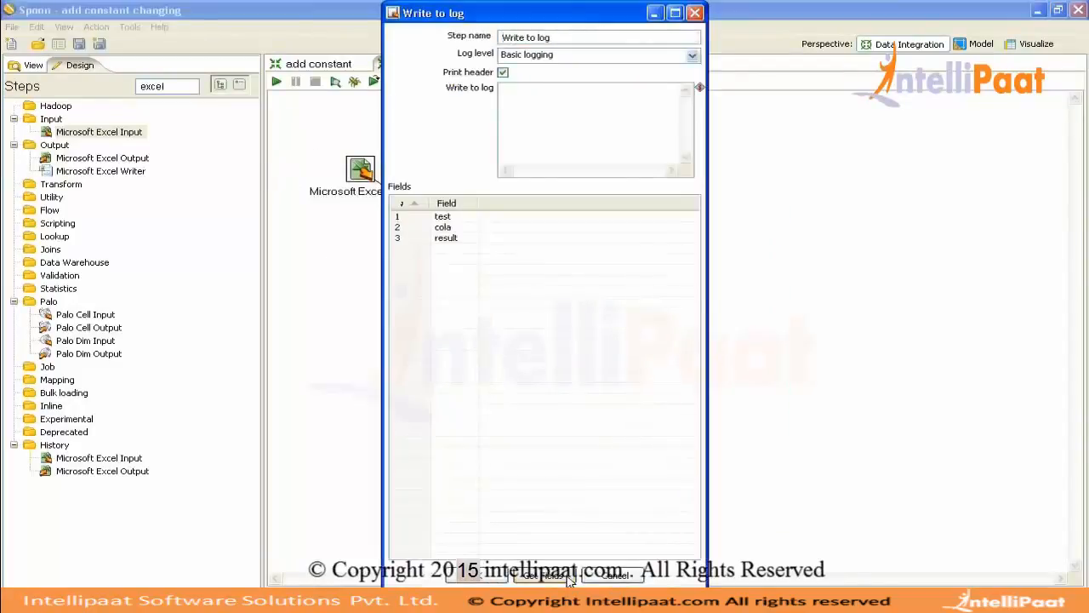
click(457, 578)
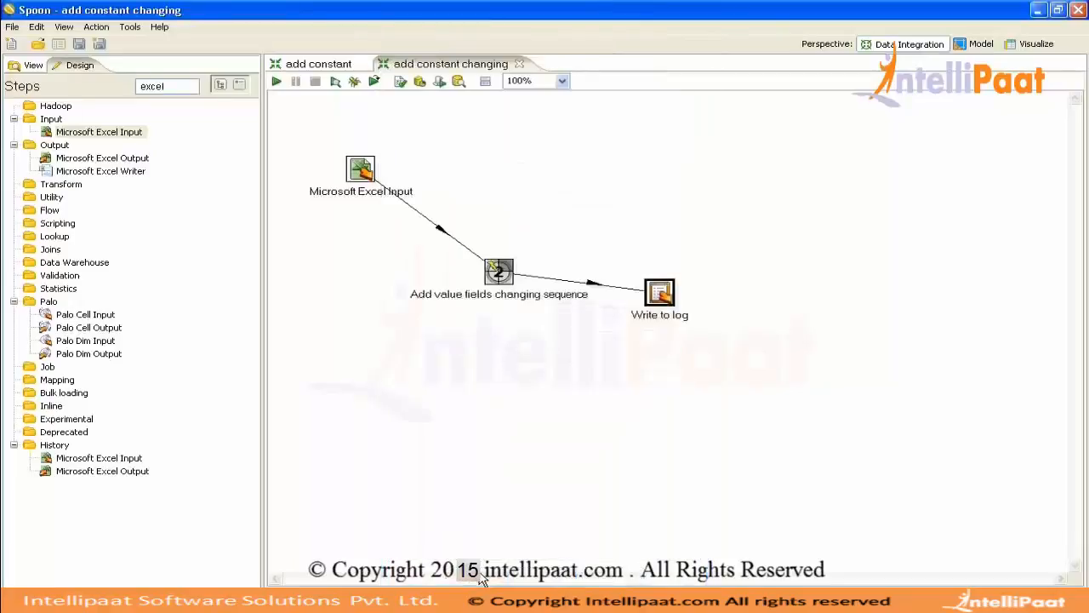
Run the add constant changing transformation and examine its execution log in an enlarged view
click(276, 81)
key(Return)
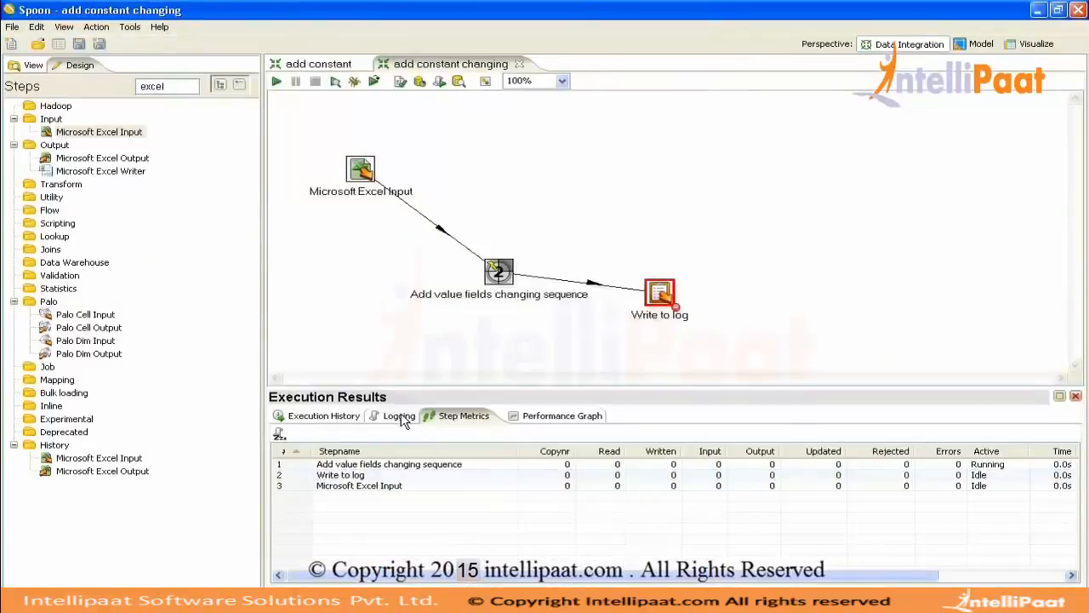
double_click(399, 415)
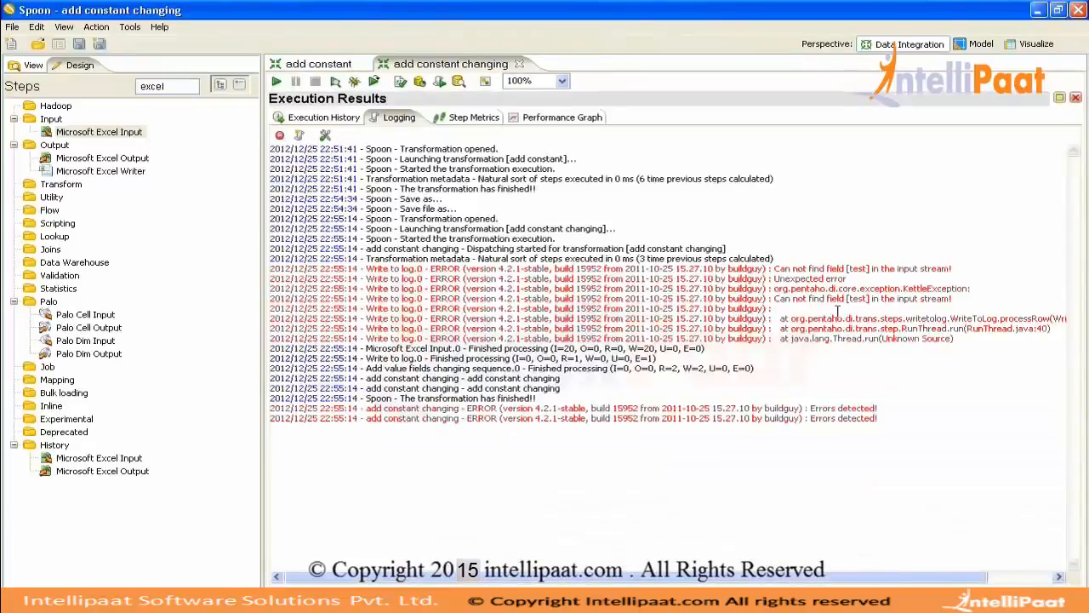
double_click(397, 117)
Replace the Write to log step's field list with only the incoming fields cola and result
double_click(659, 295)
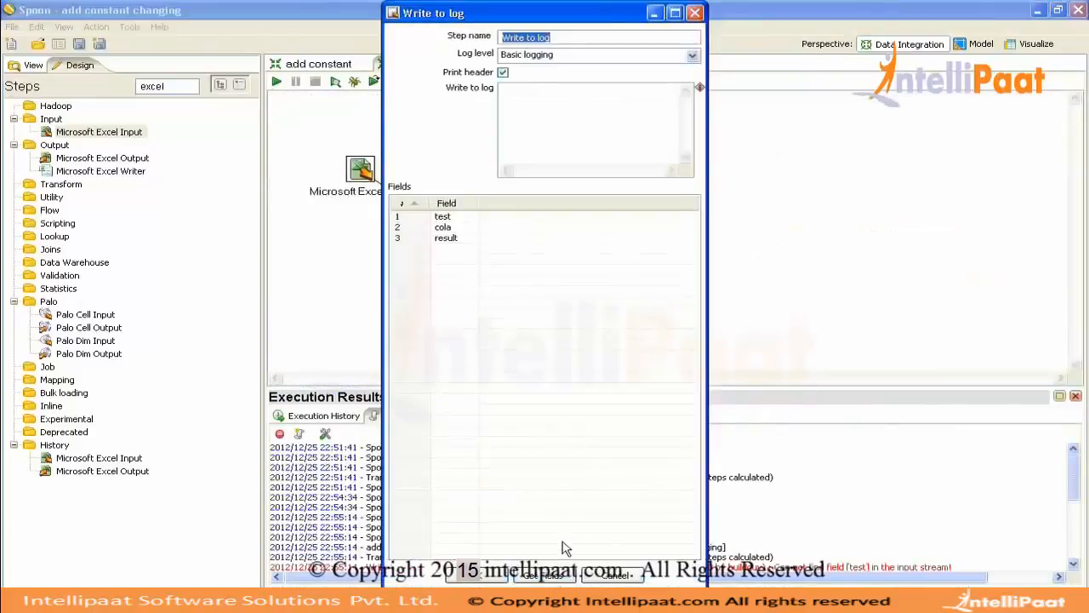
click(558, 577)
click(600, 310)
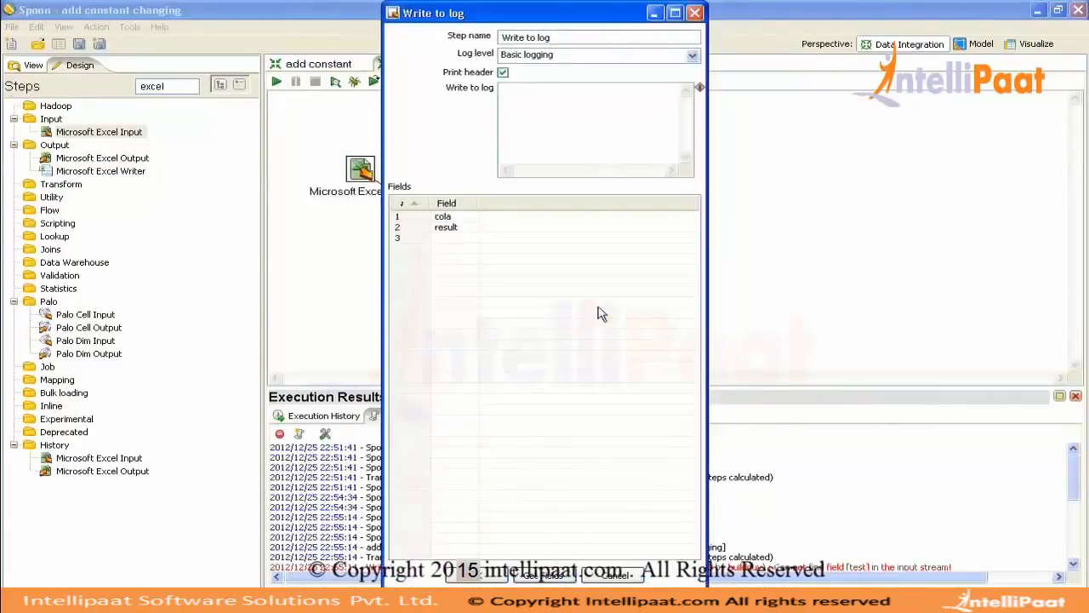
Accept the Write to log fields and rerun the transformation, showing its enlarged execution log from the first line
click(480, 577)
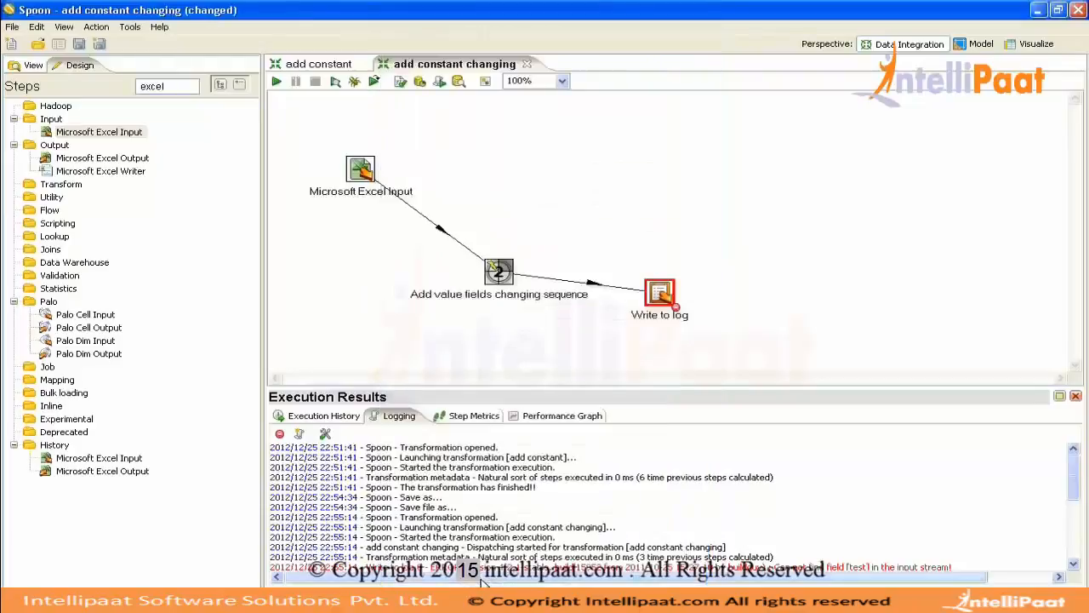
click(277, 82)
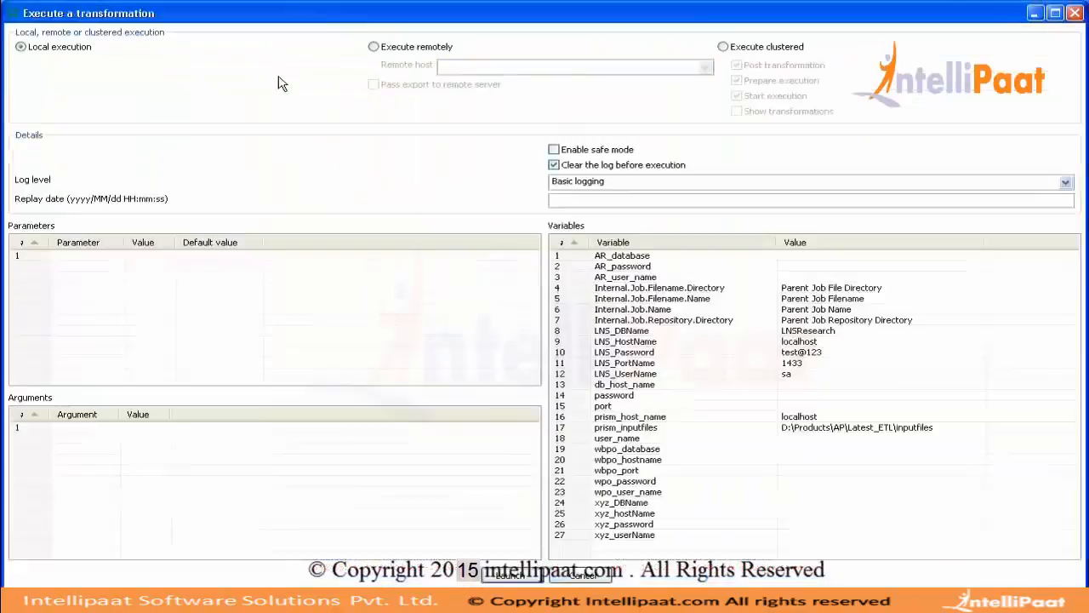
key(Return)
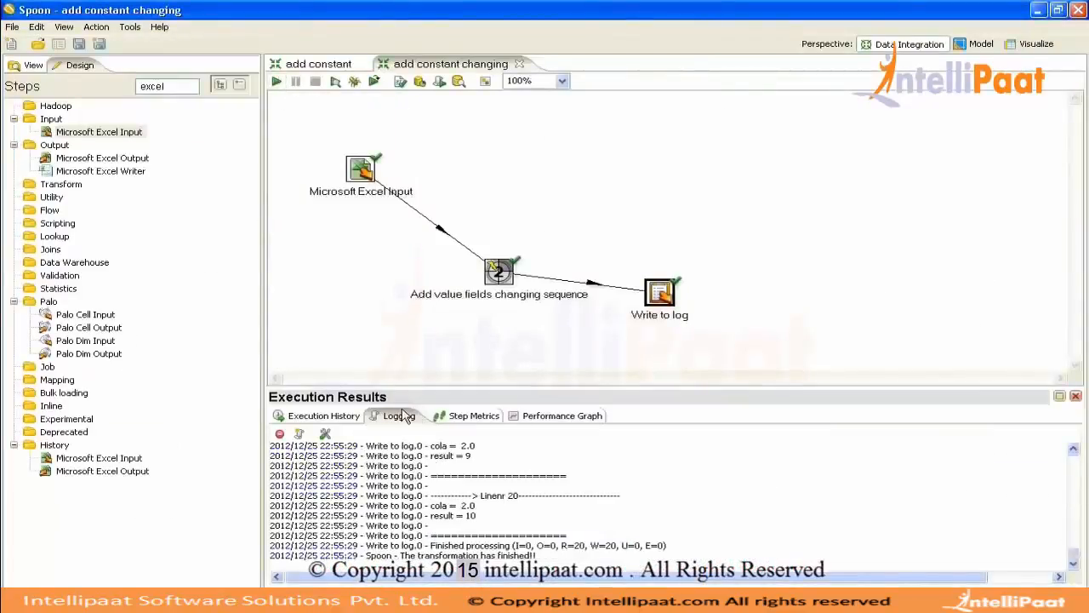
double_click(400, 415)
scroll(581, 427, up, 20)
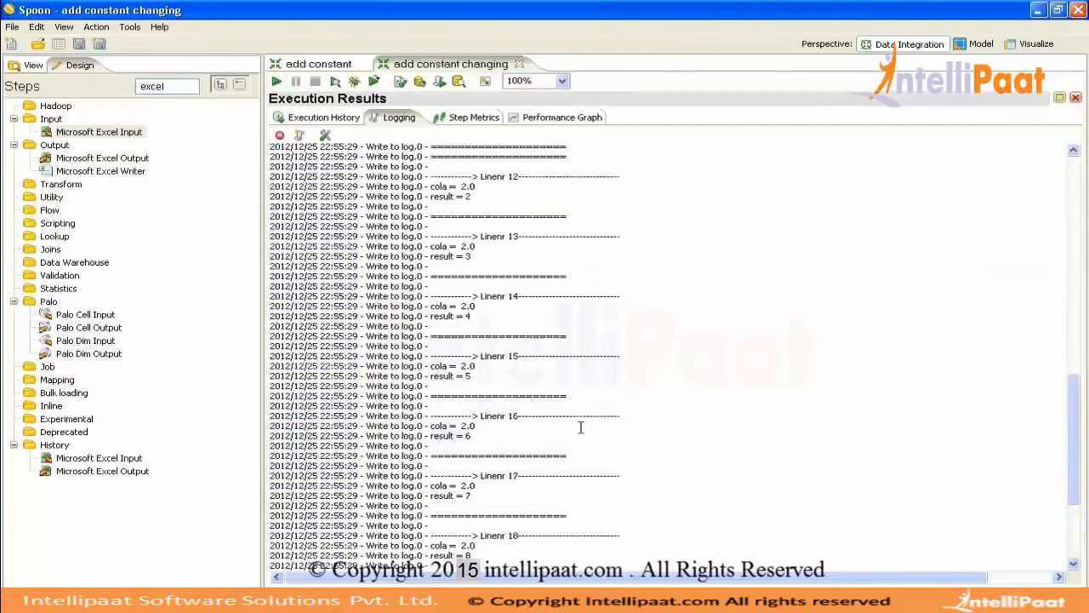
scroll(582, 427, up, 4)
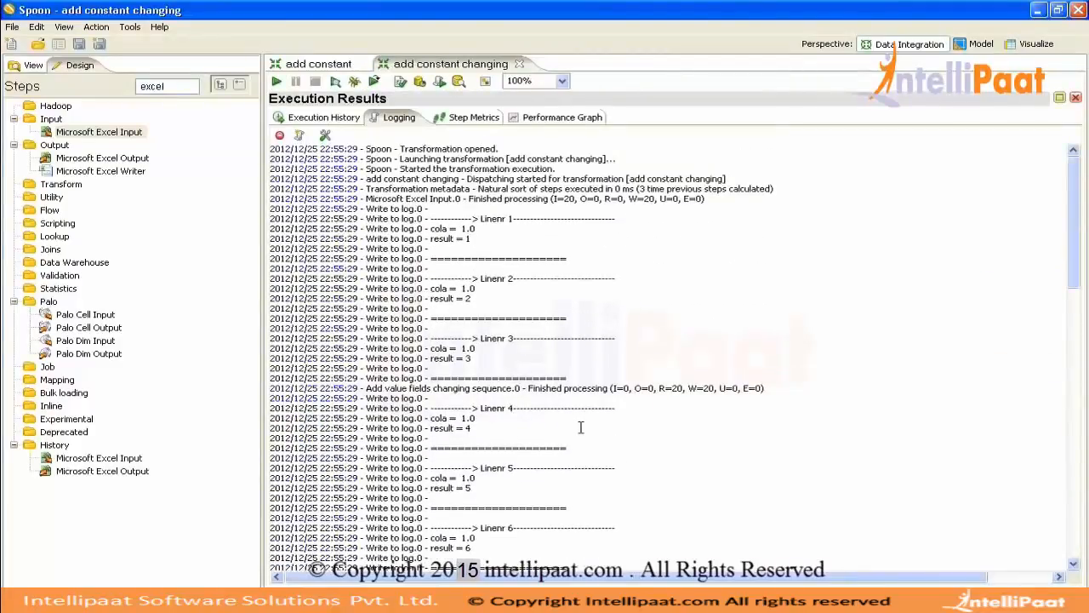
Examine how the result sequence follows the cola value across the logged rows and restore the log pane's size
drag(462, 228, 477, 229)
mouse_move(448, 299)
mouse_down()
mouse_move(477, 303)
mouse_move(459, 289)
mouse_up()
click(451, 288)
scroll(479, 288, down, 9)
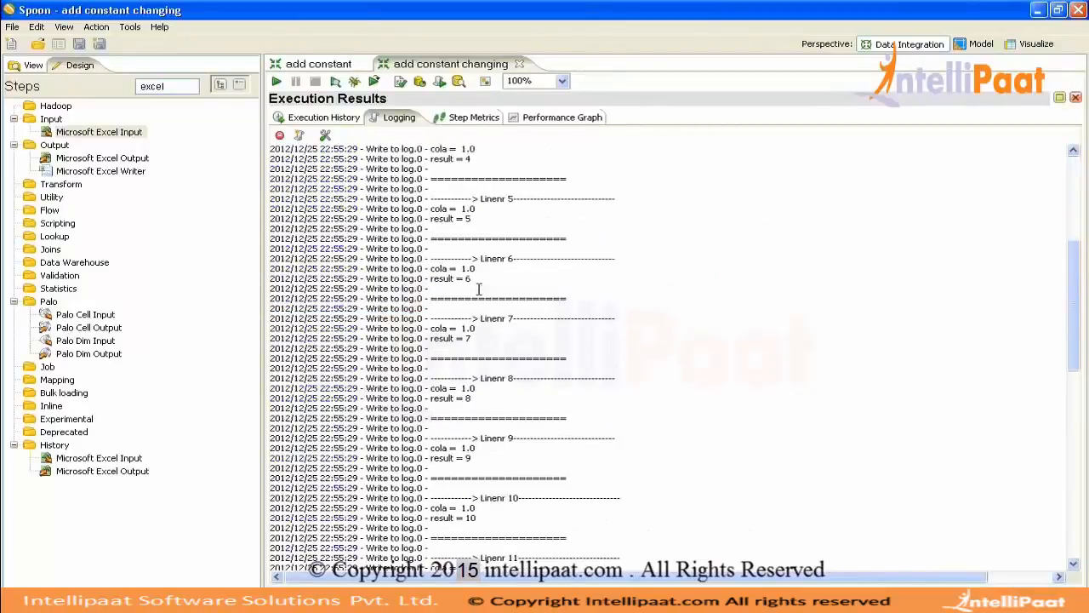
scroll(479, 289, down, 4)
scroll(479, 288, down, 5)
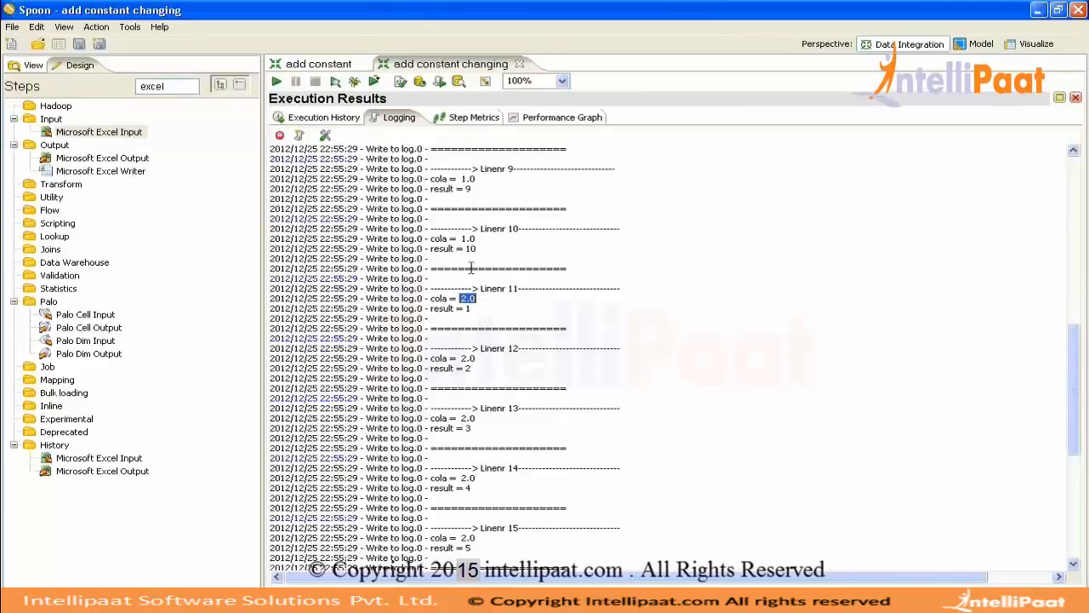
click(468, 310)
drag(481, 249, 462, 247)
click(462, 259)
click(466, 308)
scroll(509, 371, down, 11)
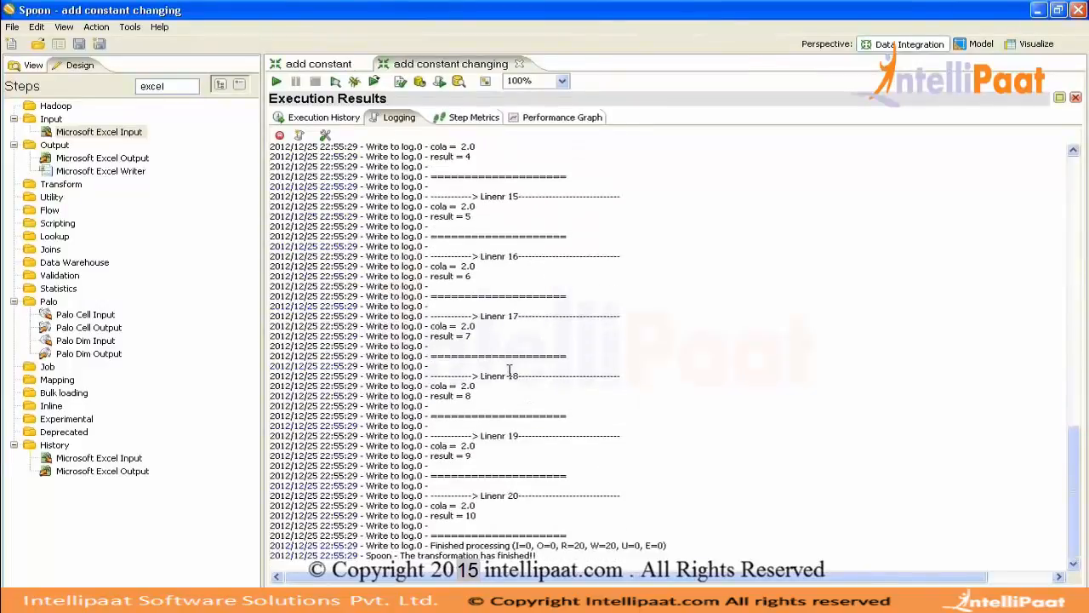
double_click(396, 122)
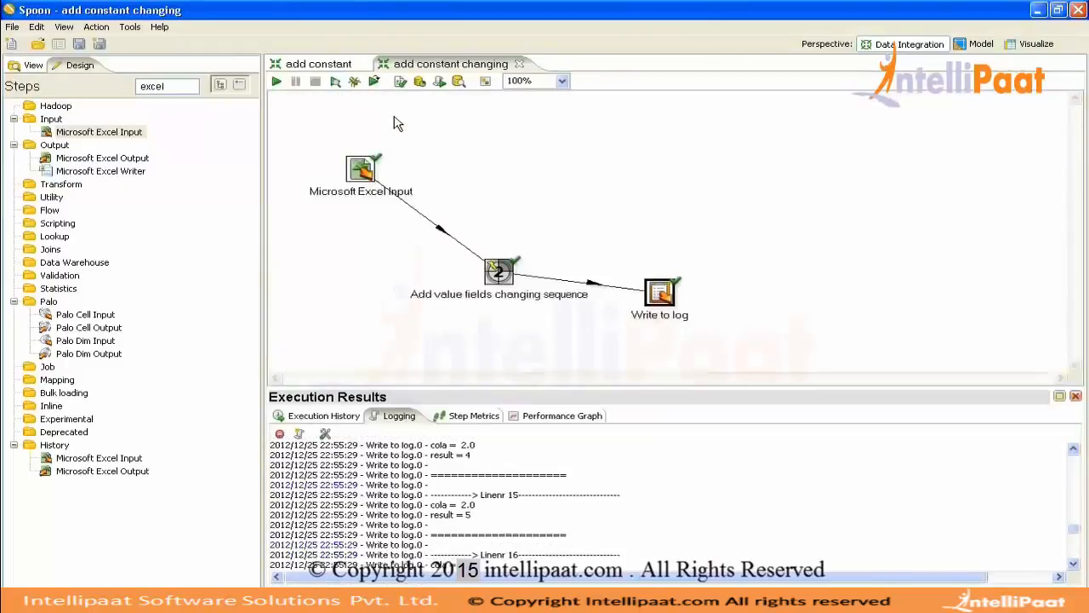
Clear the step search and place the Transform steps Add XML and Calculator on the canvas
double_click(152, 88)
key(BackSpace)
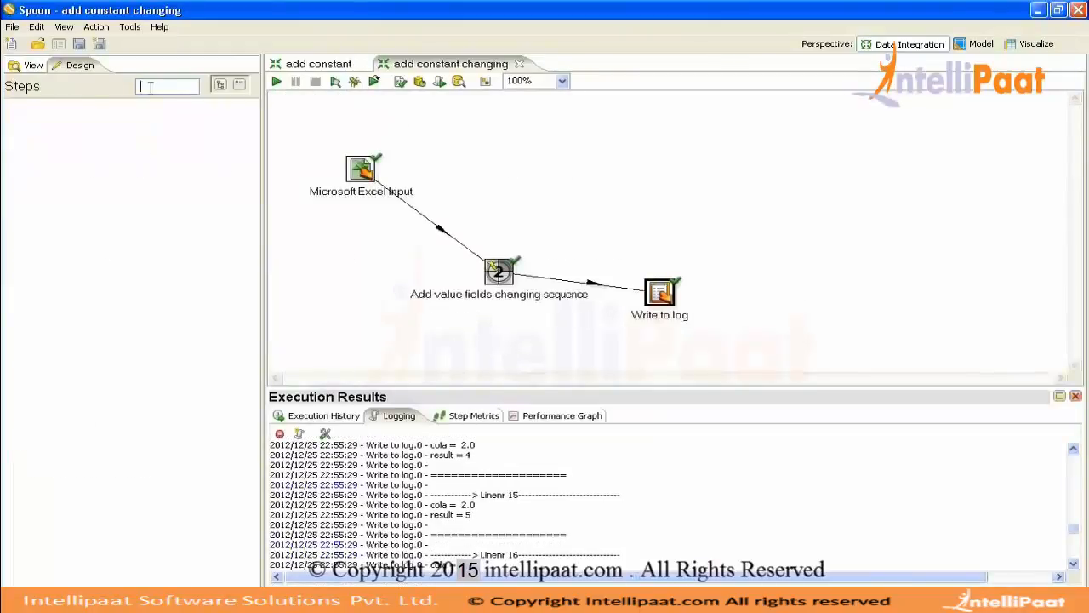
click(14, 145)
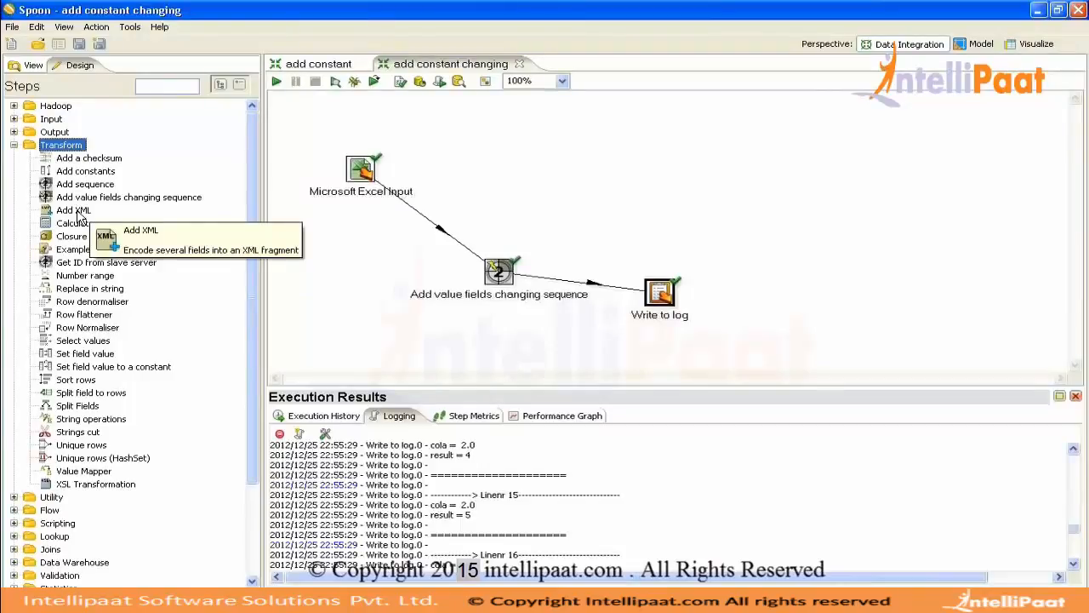
drag(78, 218, 322, 121)
drag(77, 223, 498, 197)
mouse_move(498, 197)
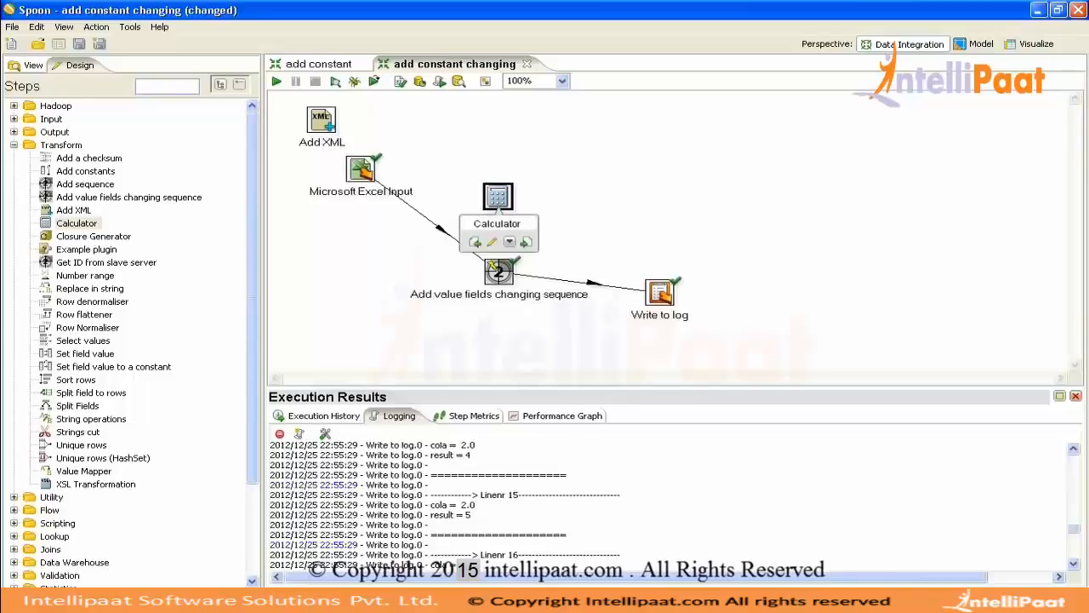
In the Excel workbook add seq_changingdata.xlsx, add a colb column in column B with the value 2 in rows 2 to 21
click(400, 600)
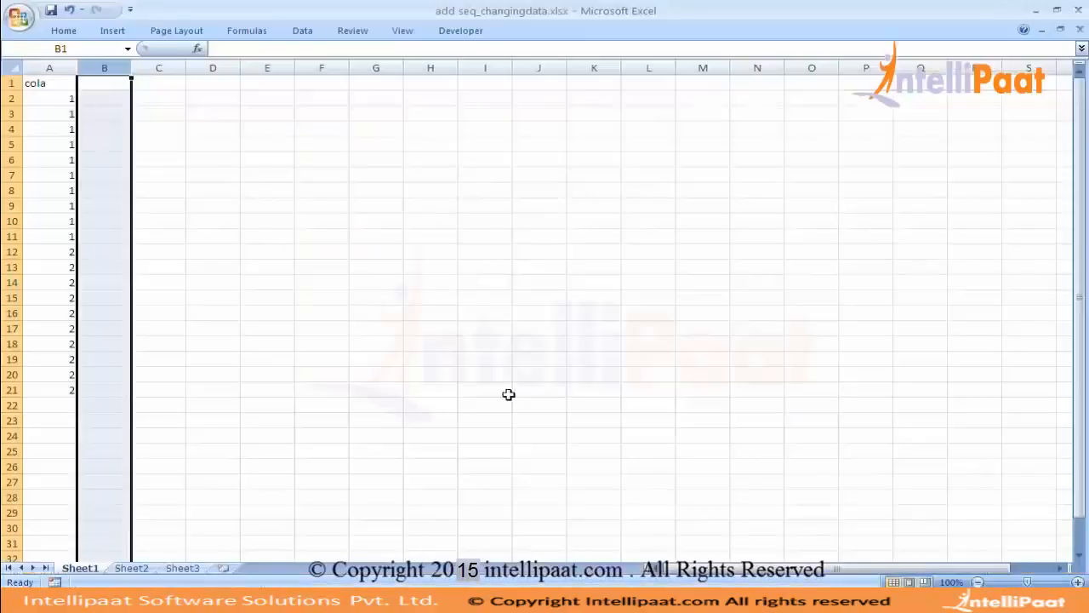
click(103, 84)
text(co)
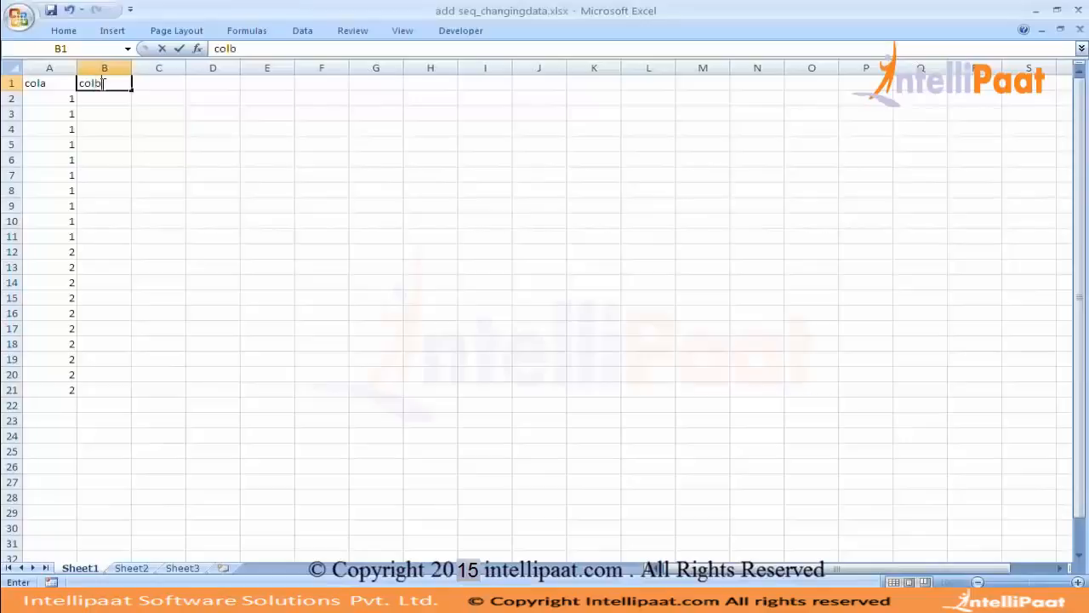
text(lb)
key(Return)
text(2)
key(Return)
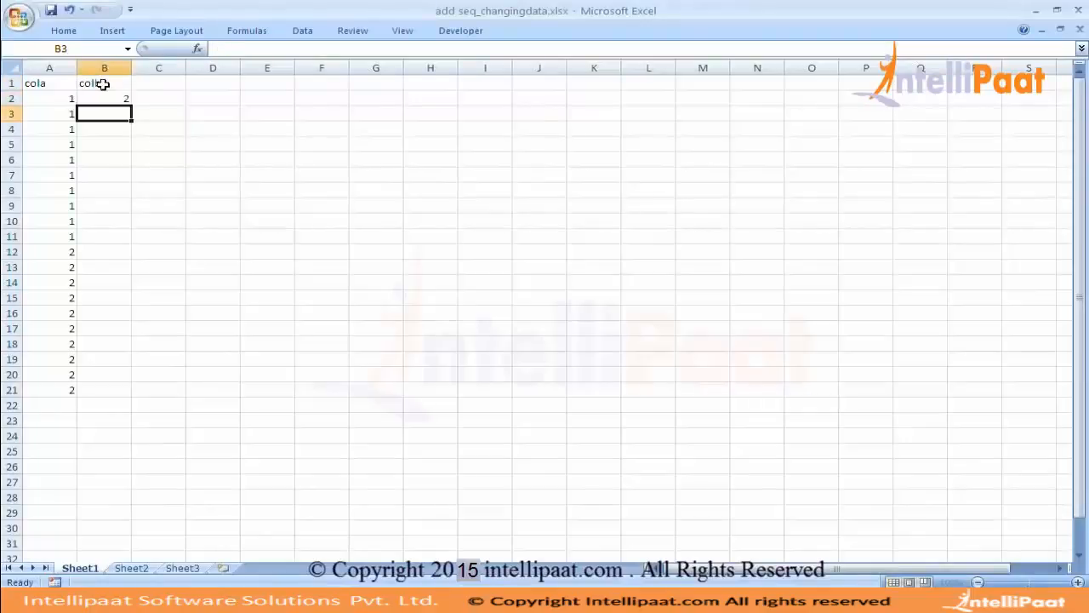
click(124, 97)
double_click(132, 105)
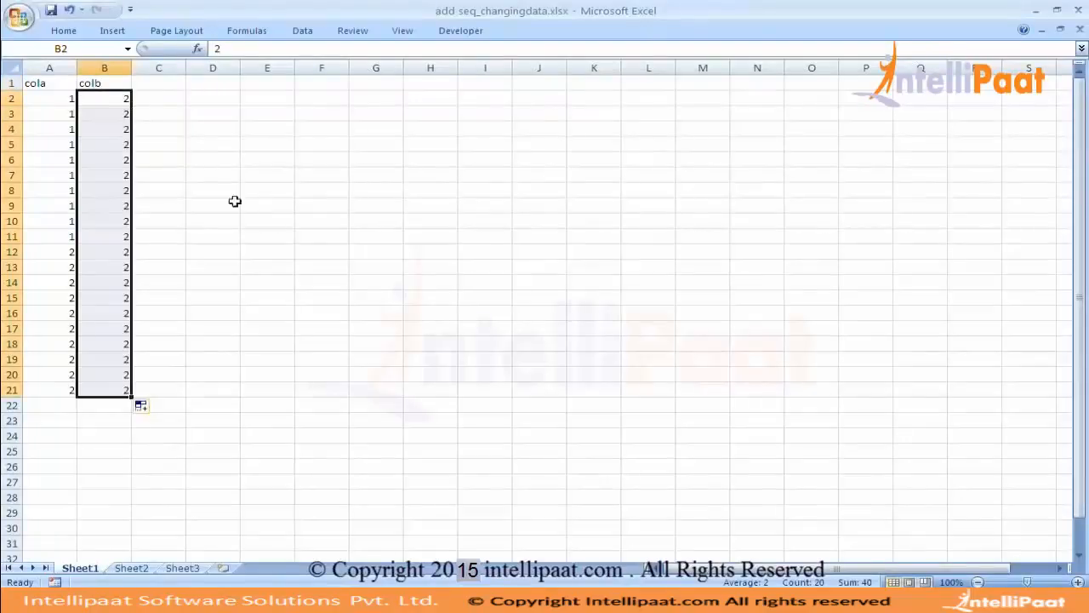
Back in Spoon, clear the Microsoft Excel Input step's field list and reload it from the header row
key(alt+Tab)
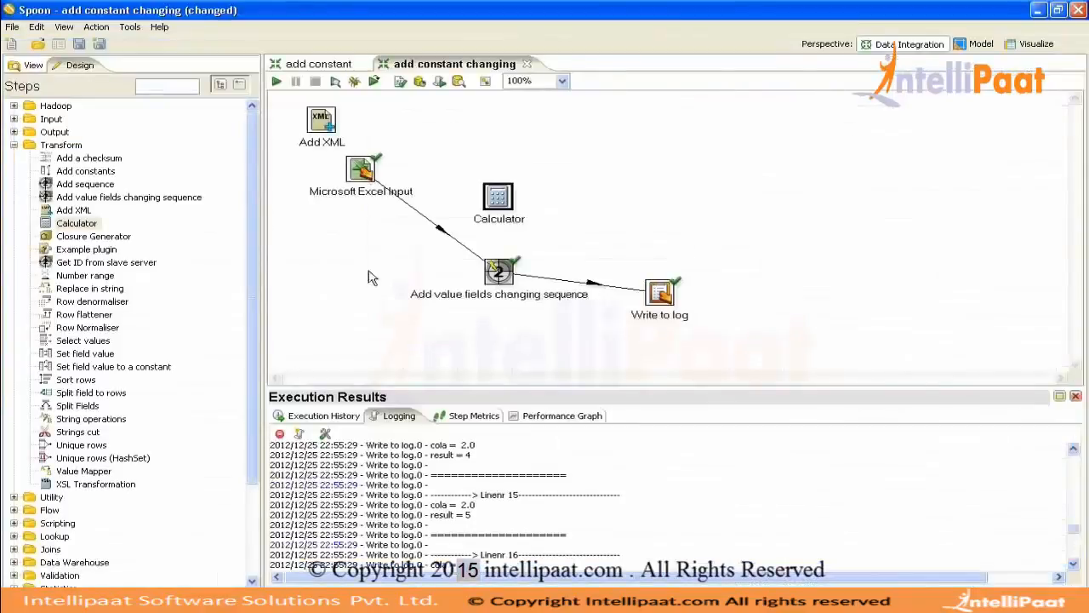
double_click(361, 170)
click(271, 64)
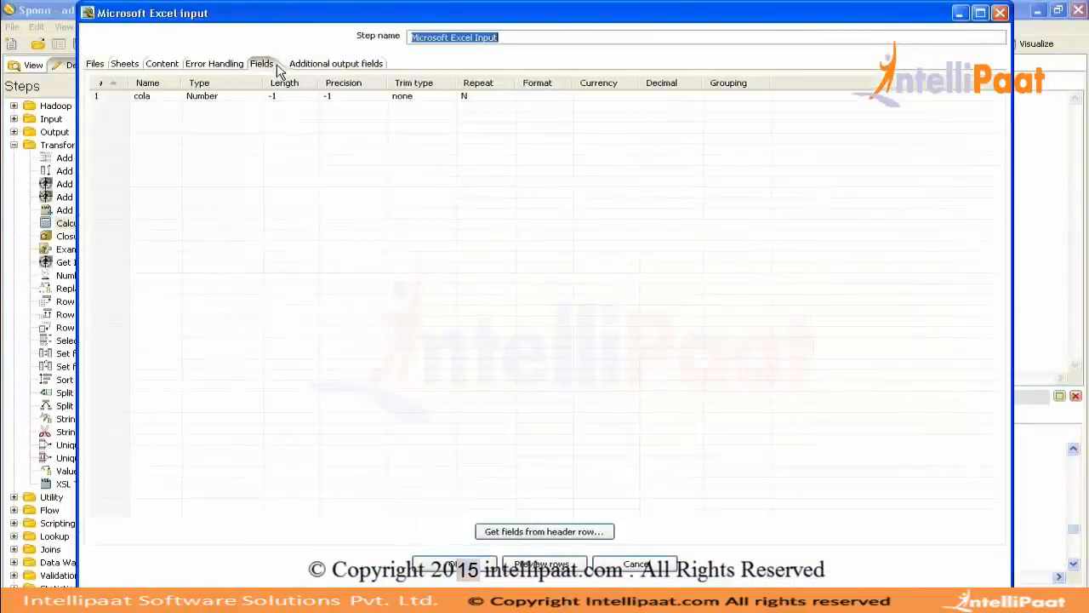
click(545, 533)
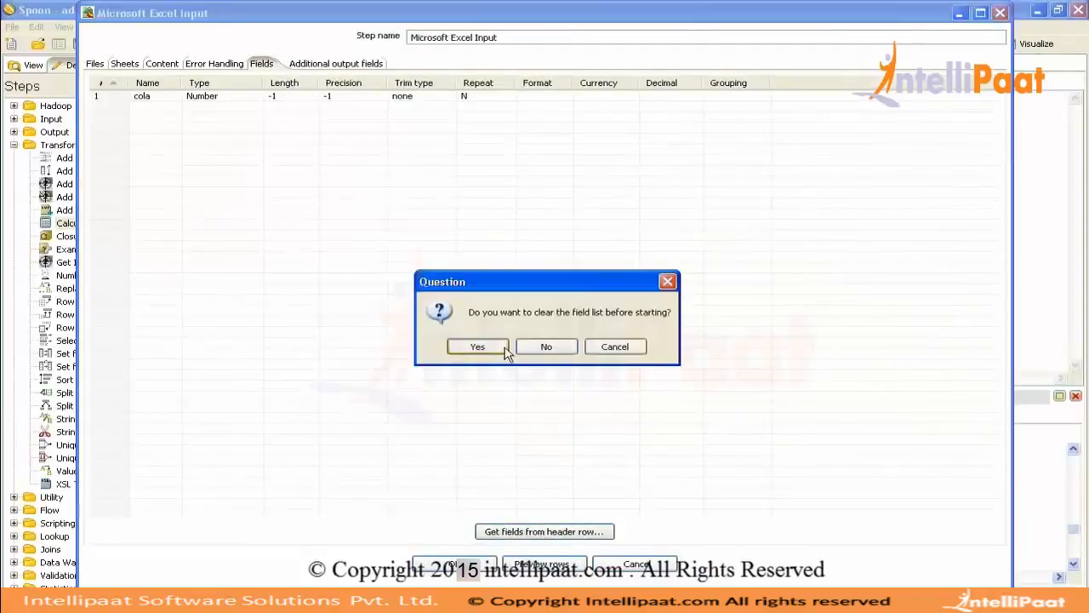
click(507, 352)
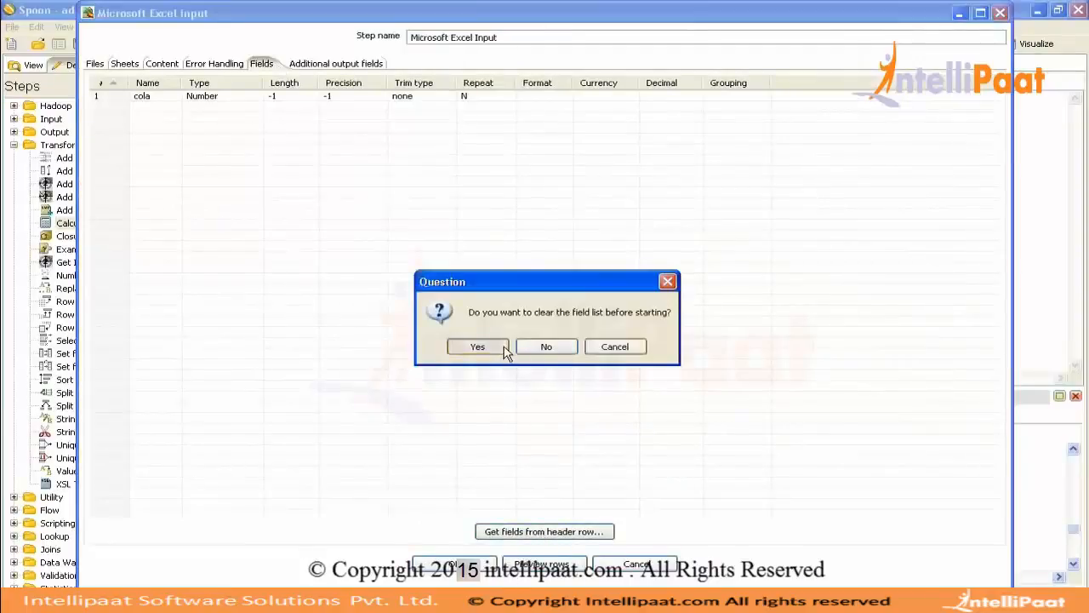
click(462, 568)
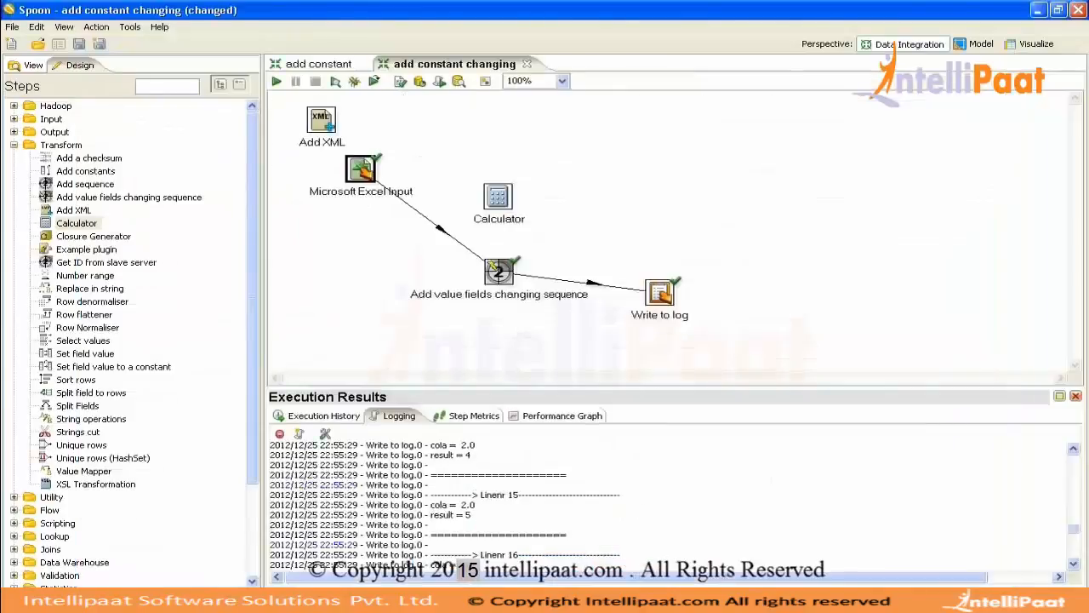
Delete the Add XML step from the canvas
click(328, 124)
key(Delete)
key(Return)
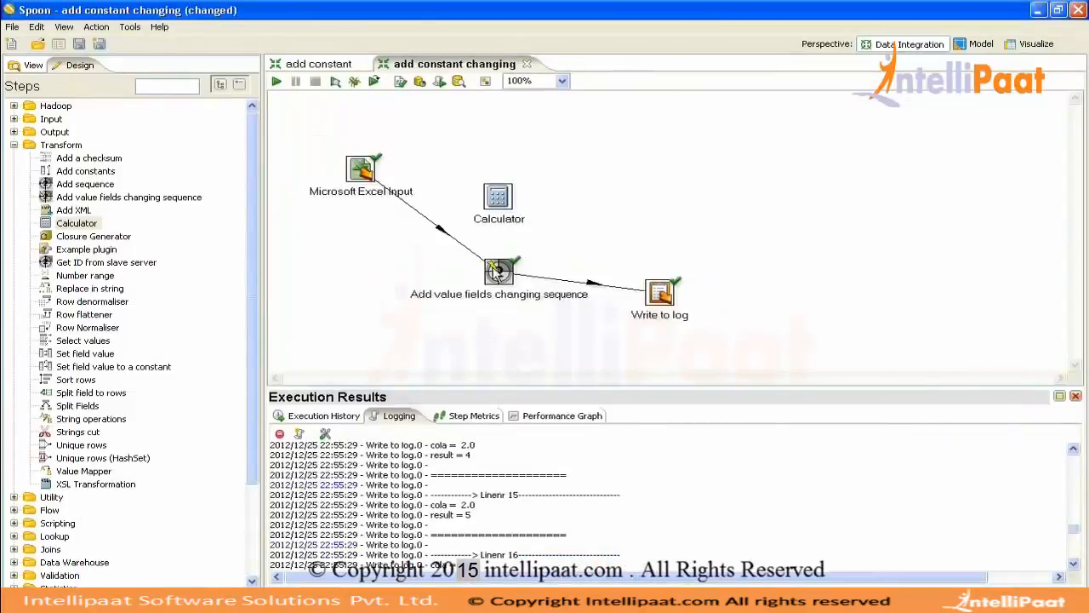
Move Add value fields changing sequence aside, route Microsoft Excel Input through Calculator to Write to log, and save the transformation
drag(500, 272, 676, 149)
mouse_move(366, 172)
mouse_down()
mouse_move(510, 213)
mouse_move(660, 292)
mouse_up()
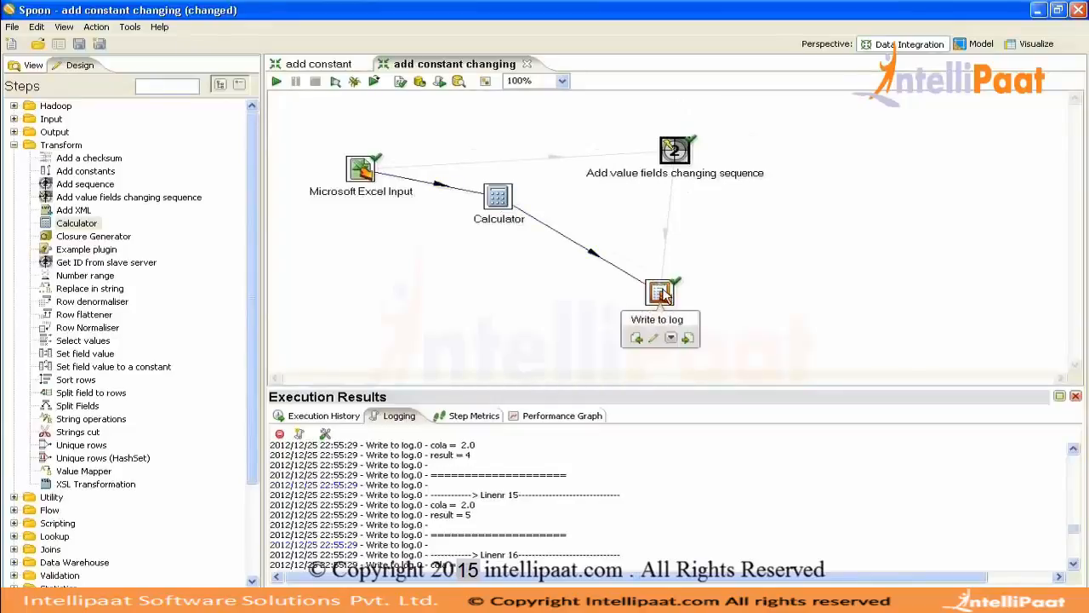
key(ctrl+s)
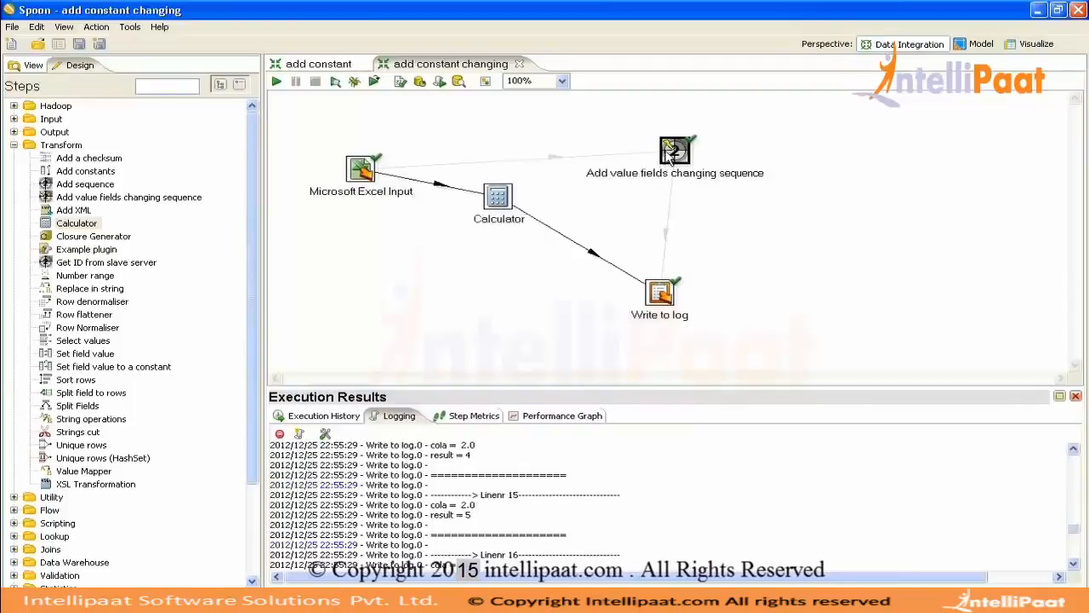
Enable the hop from Microsoft Excel Input to Add value fields changing sequence and disable it again
mouse_move(673, 150)
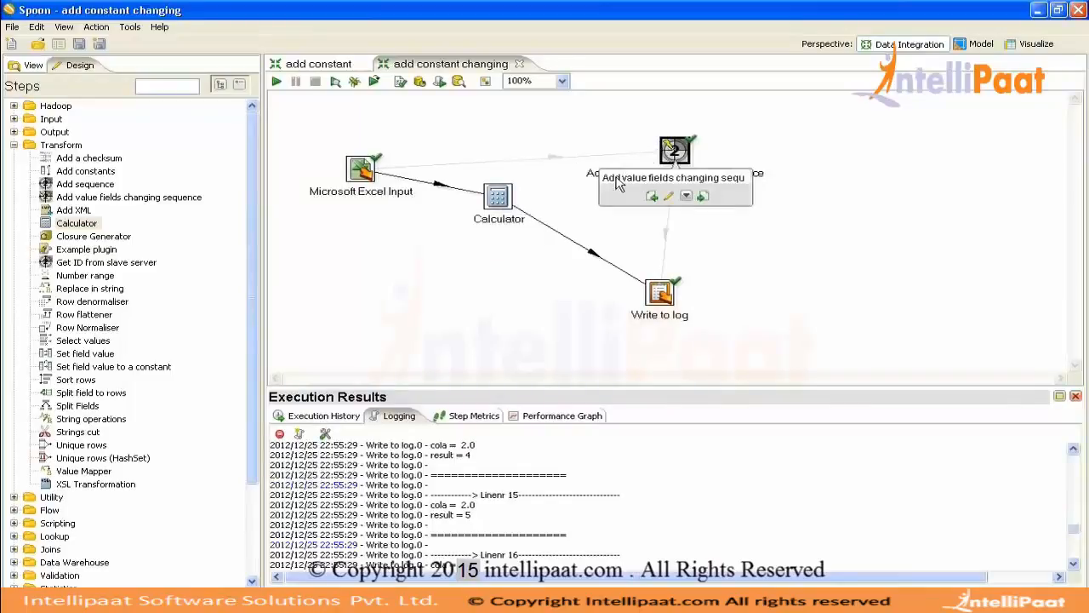
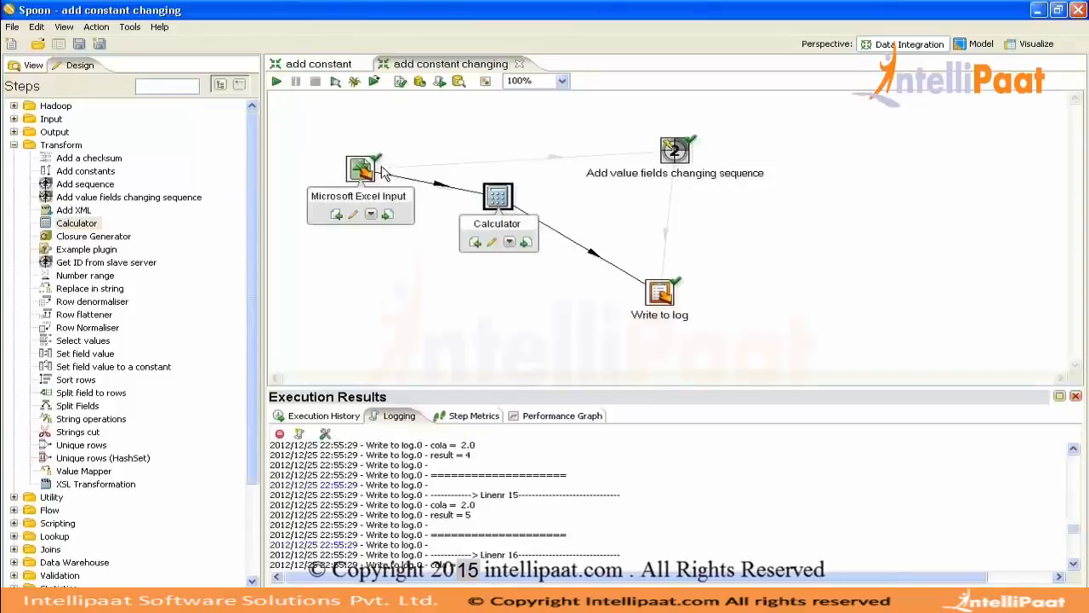
right_click(555, 164)
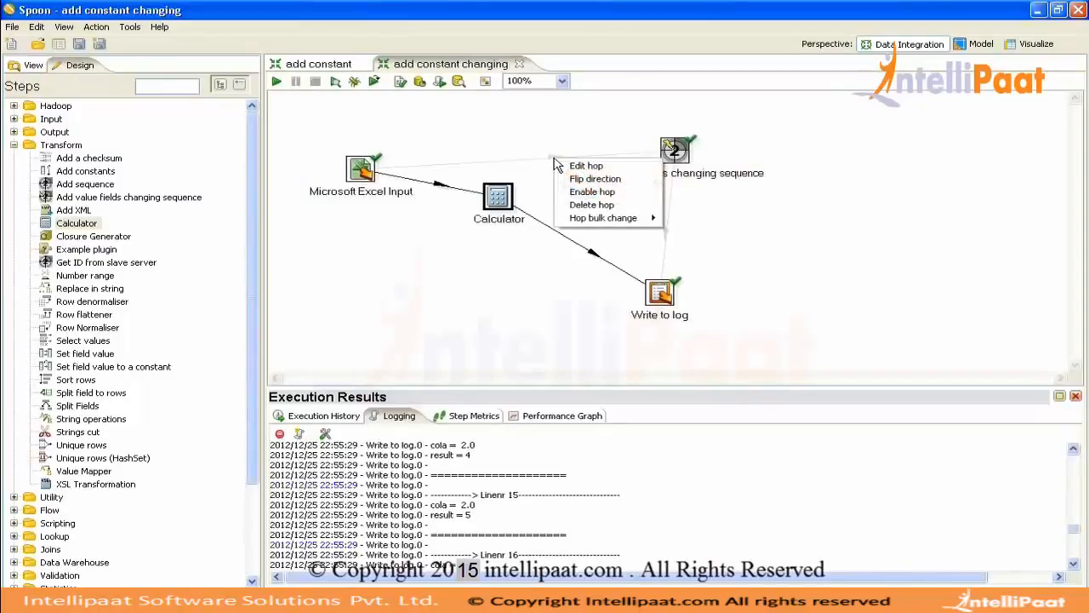
click(578, 194)
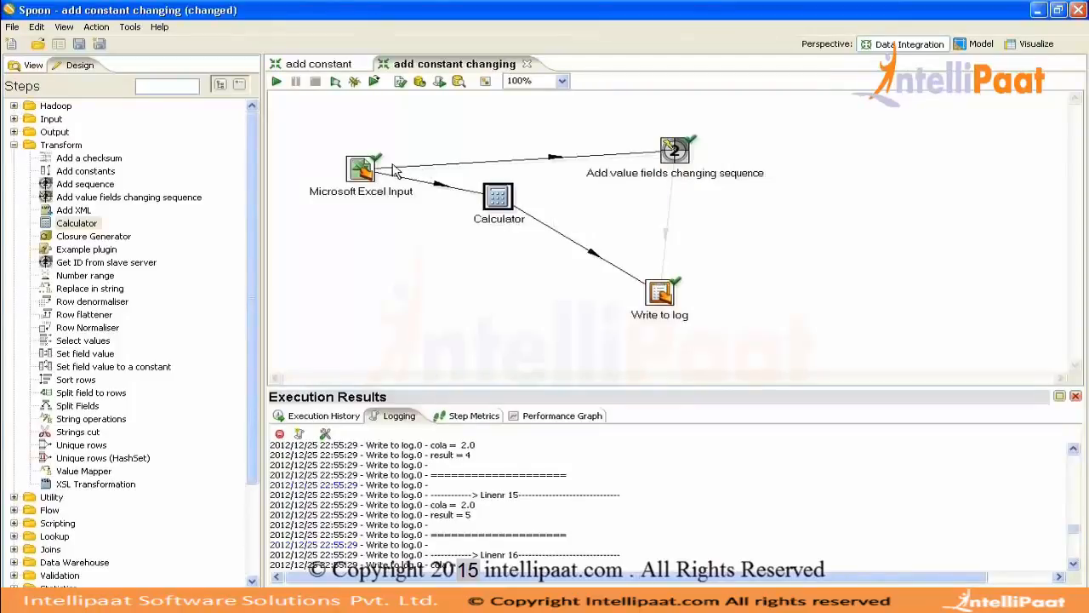
drag(331, 138, 400, 208)
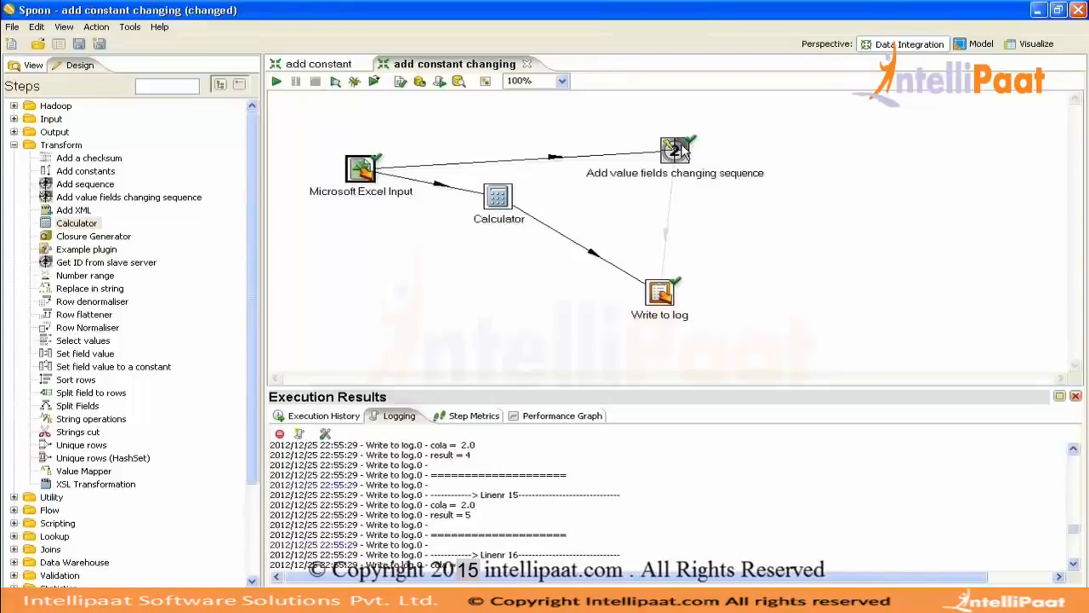
click(554, 159)
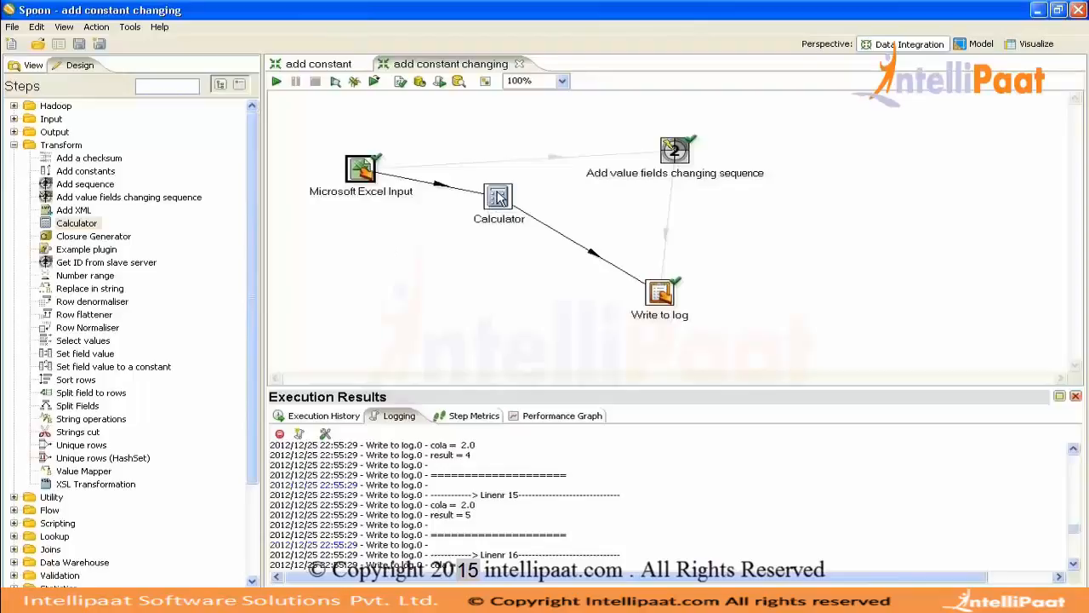
Preview the rows of the Microsoft Excel Input step to check the cola and colb data
double_click(359, 170)
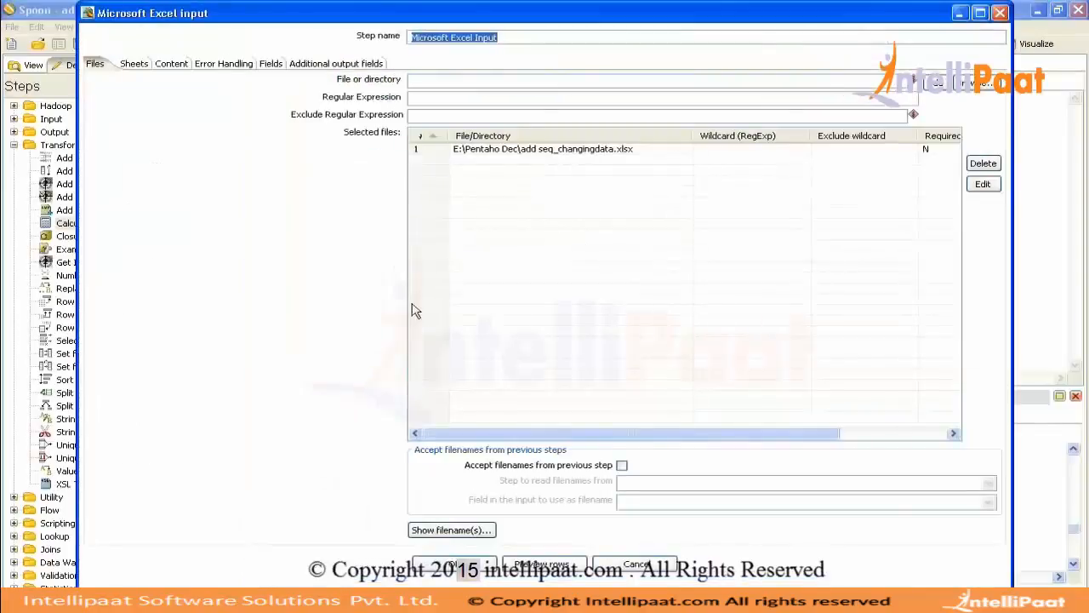
click(543, 565)
click(244, 179)
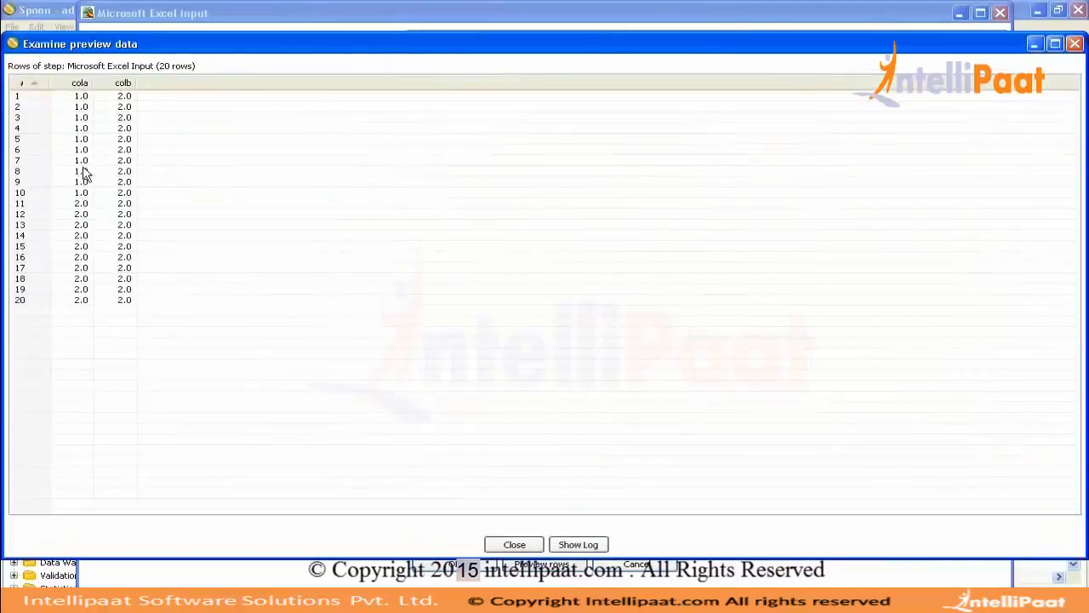
click(514, 544)
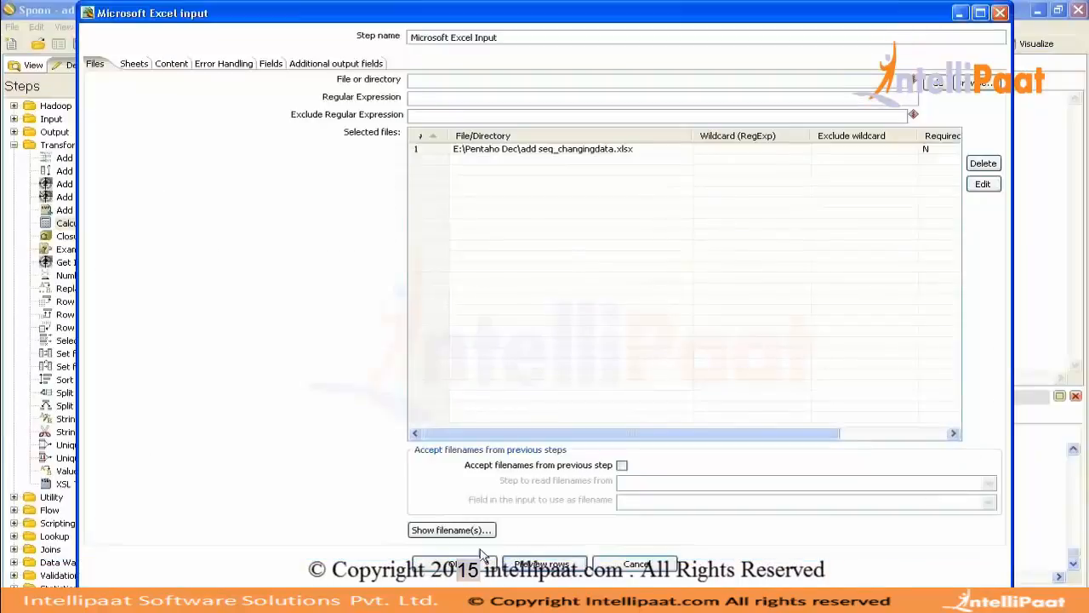
click(475, 562)
Add a new field named calculatedField to the Calculator step using the calculation A - ( A * B / 100 )
double_click(502, 200)
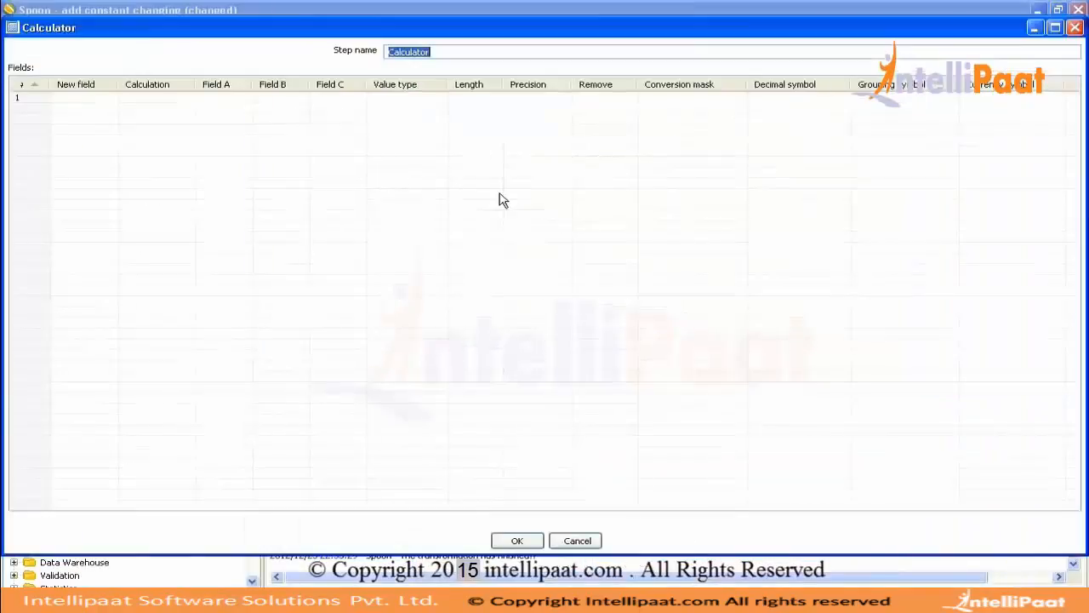
click(101, 99)
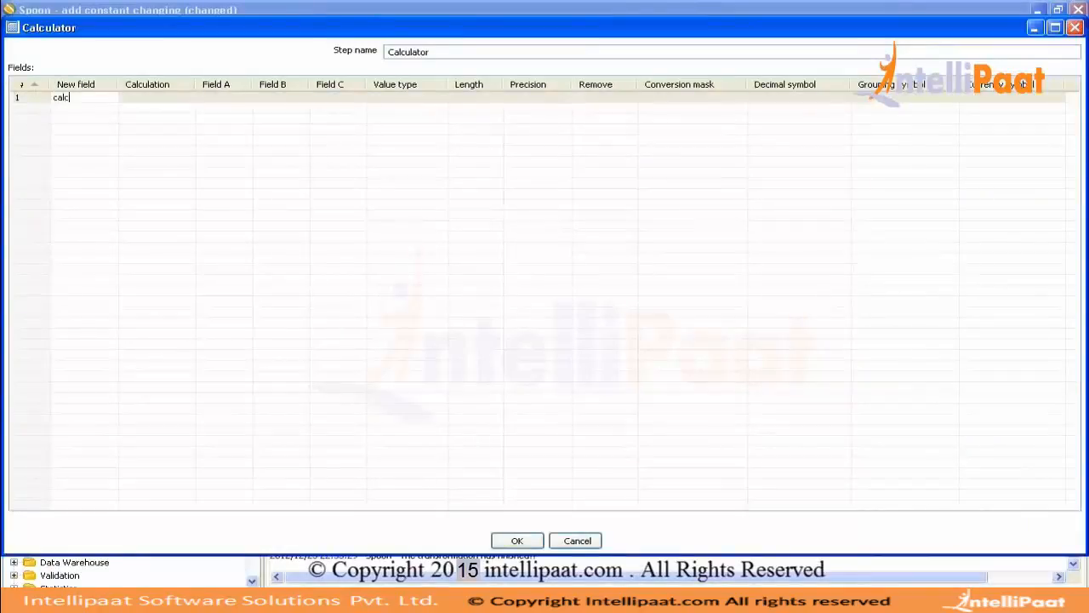
text(calculatedField)
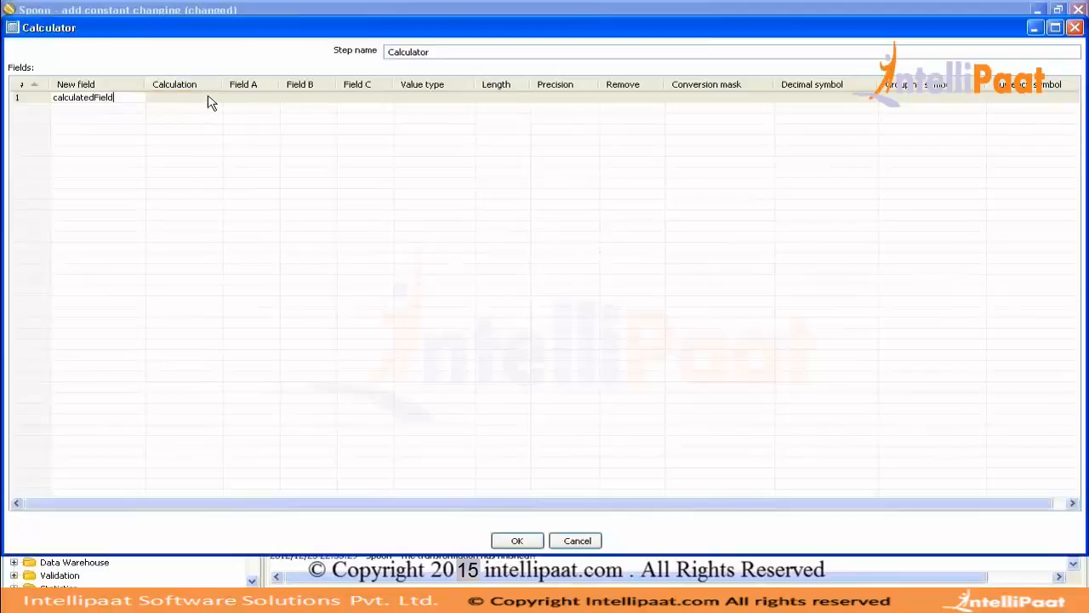
key(Return)
click(210, 102)
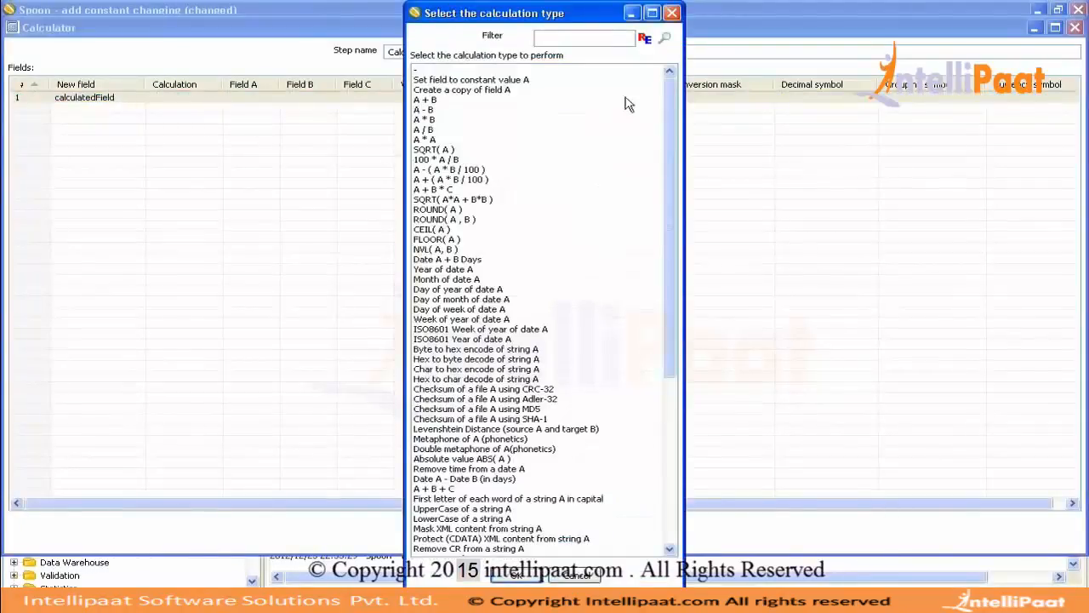
mouse_move(672, 96)
mouse_down()
mouse_move(659, 379)
mouse_move(668, 109)
mouse_up()
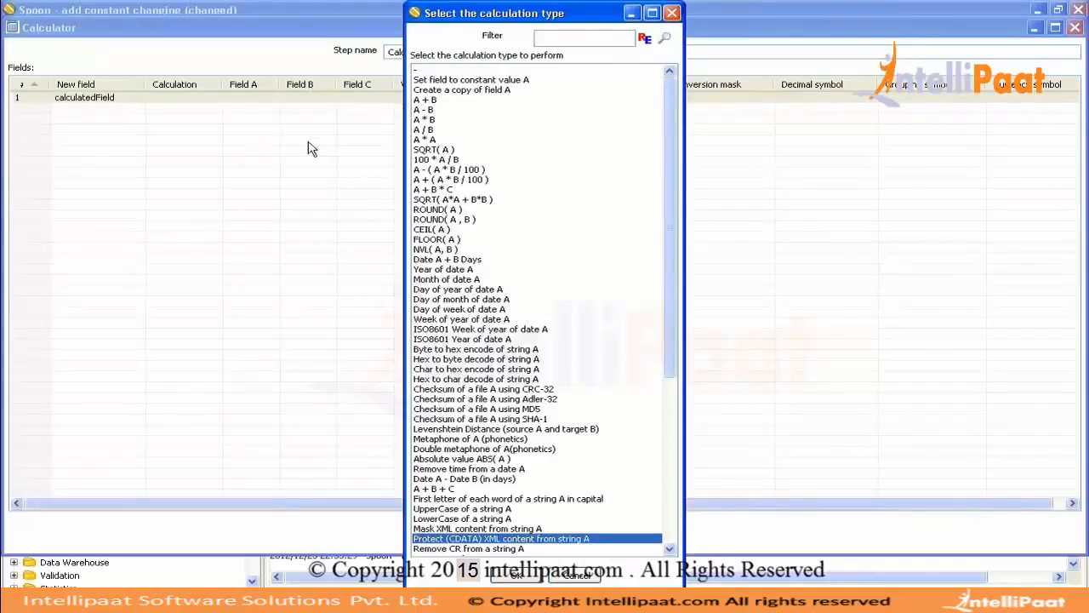
click(472, 172)
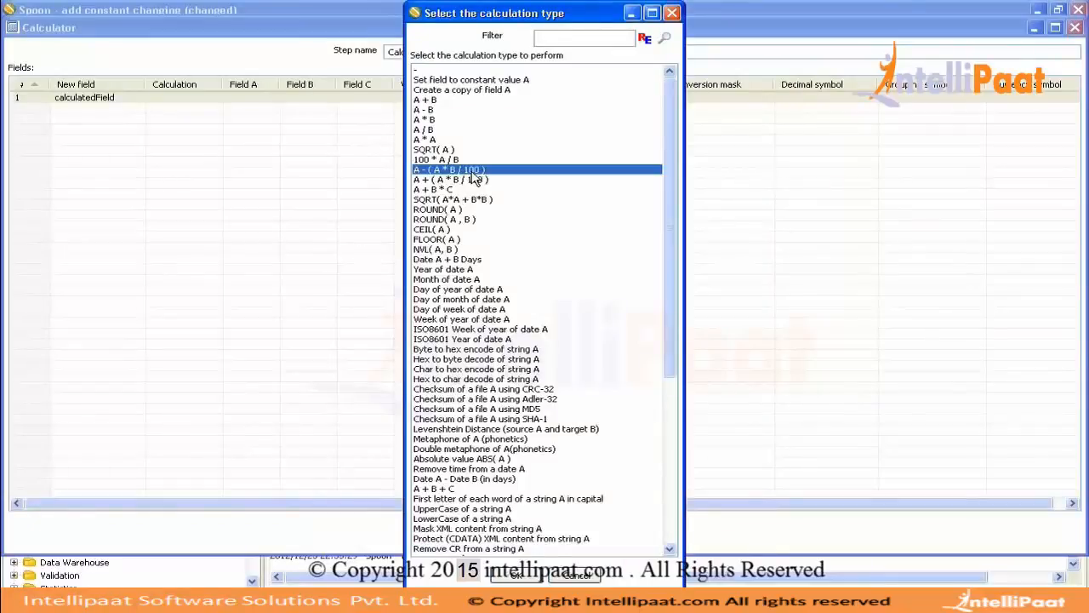
click(516, 575)
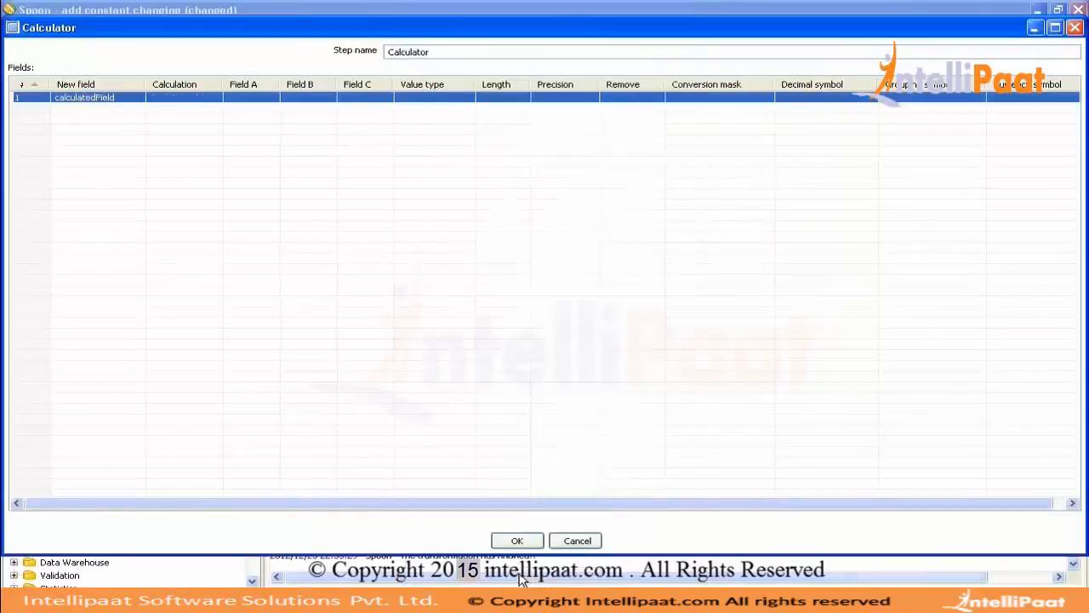
Assign cola as Field A and colb as Field B for calculatedField
click(276, 100)
click(272, 99)
click(260, 108)
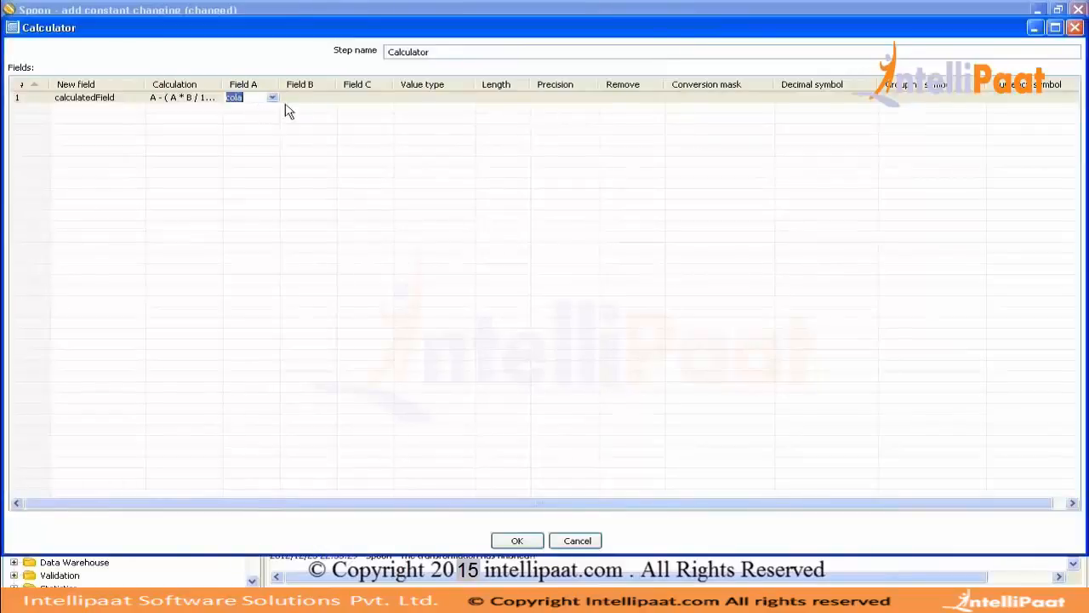
click(314, 99)
click(329, 98)
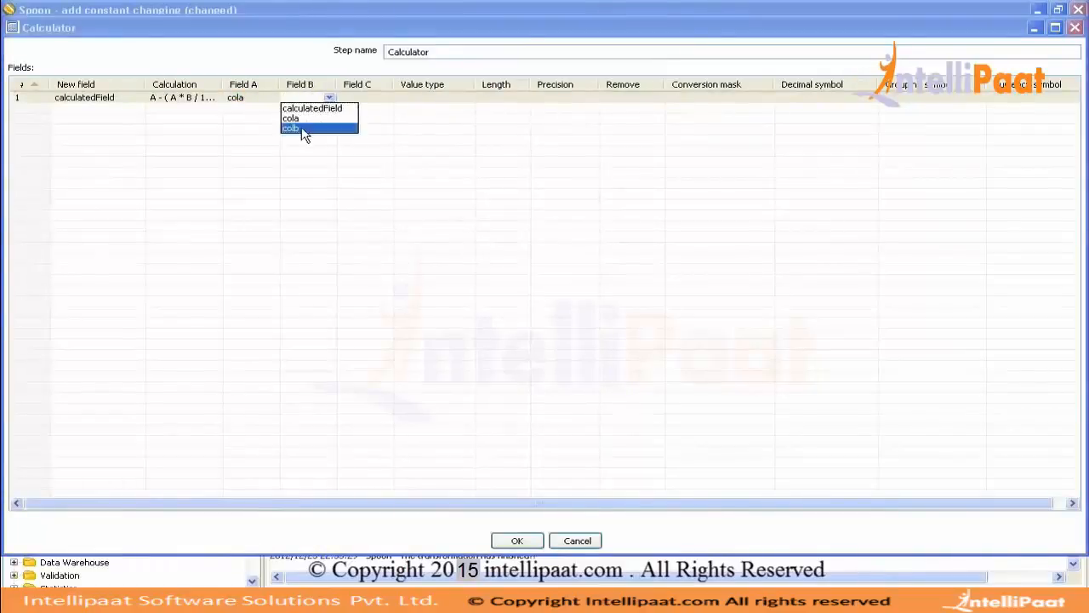
click(305, 133)
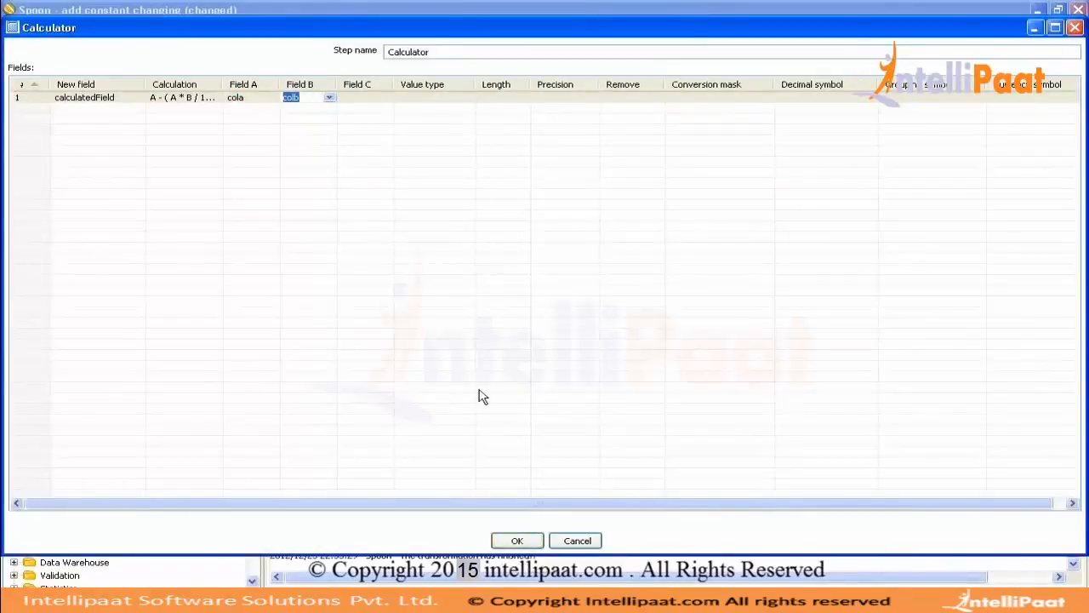
Set the value type of calculatedField to Number, accept the Calculator settings and save the transformation
click(457, 100)
click(467, 97)
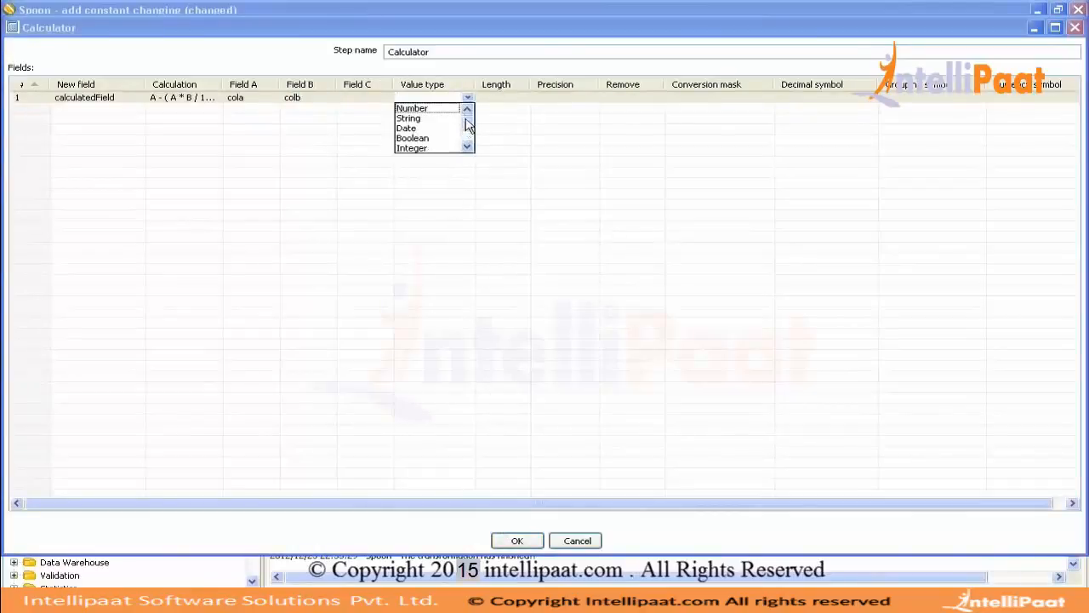
click(450, 109)
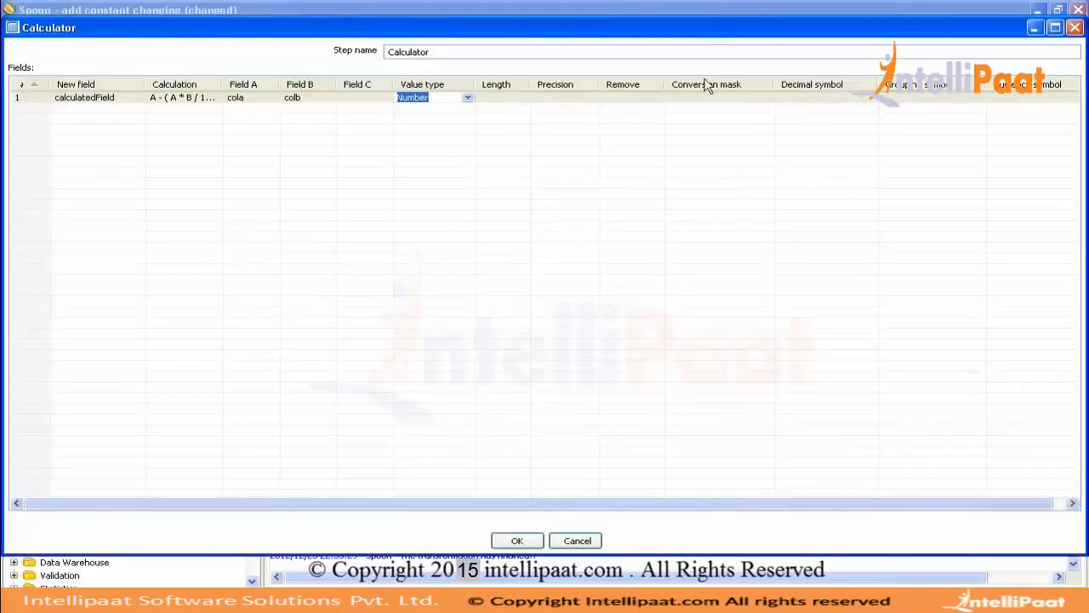
click(521, 542)
key(ctrl+s)
Replace the field list of the Write to log step with all incoming fields: cola, colb and calculatedField
click(660, 298)
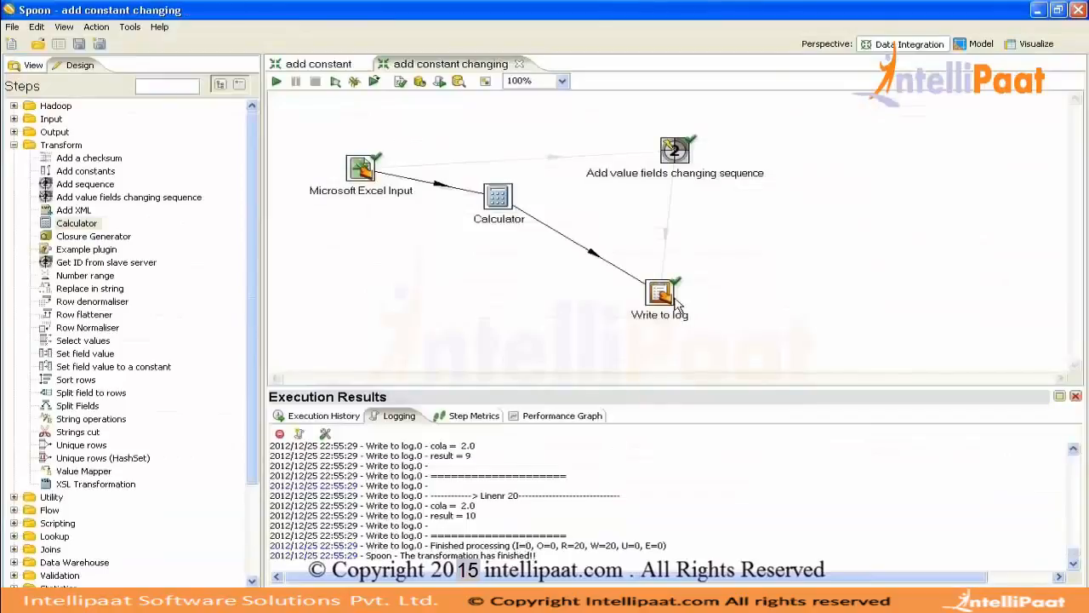
double_click(662, 300)
click(543, 575)
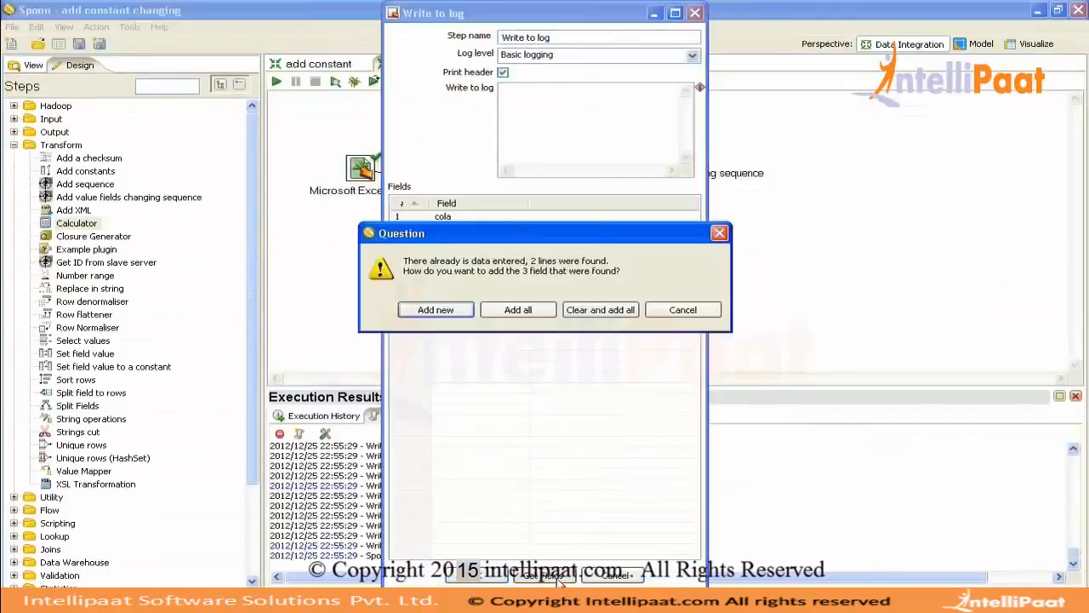
click(600, 311)
click(481, 579)
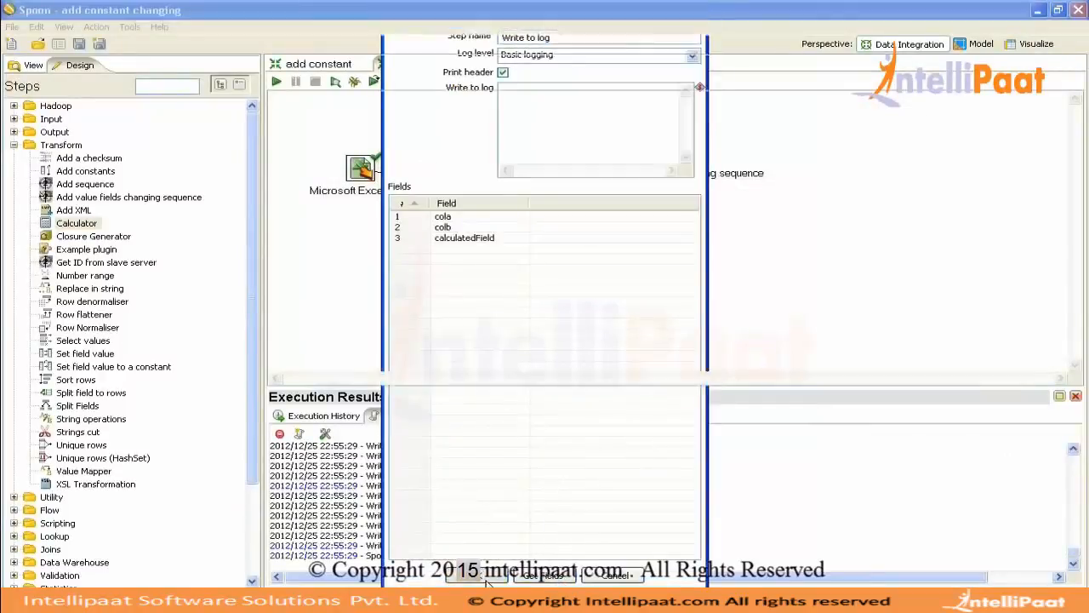
Run the transformation locally and check the calculatedField values in the log
click(277, 81)
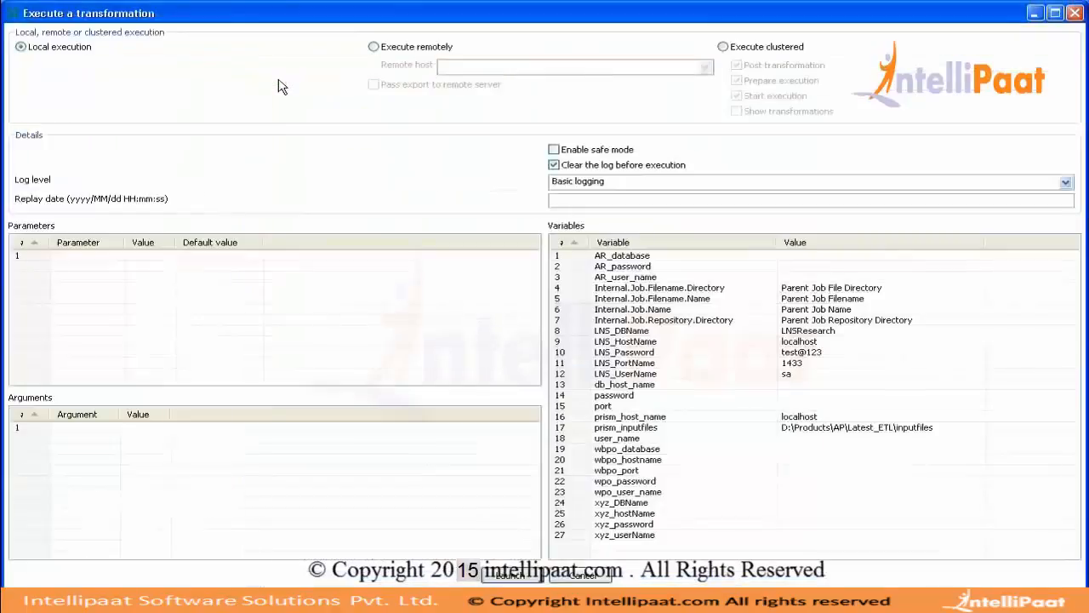
key(Return)
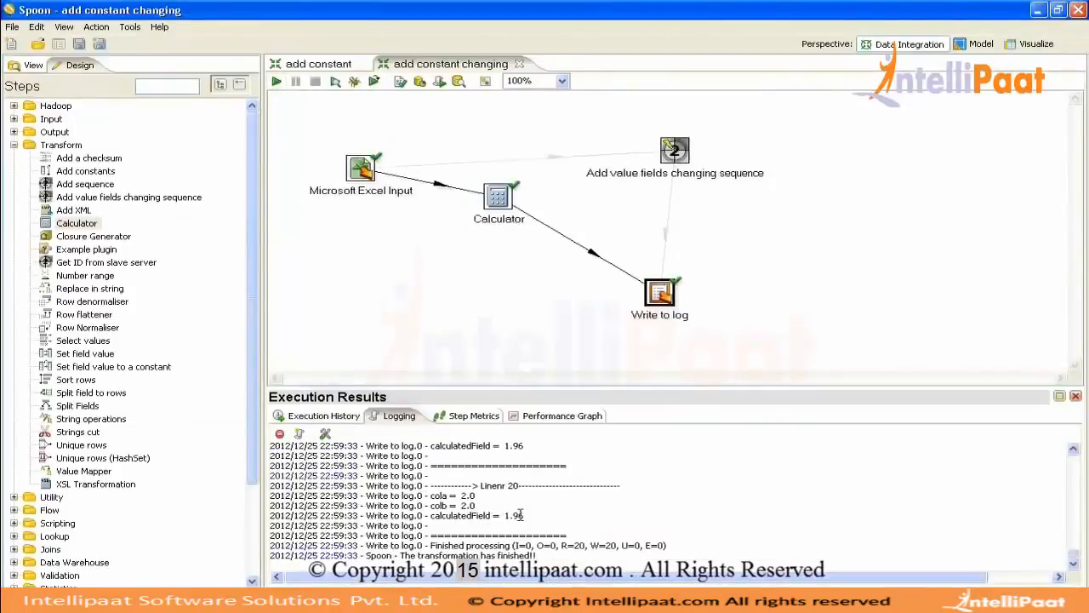
drag(522, 515, 458, 495)
scroll(559, 529, up, 20)
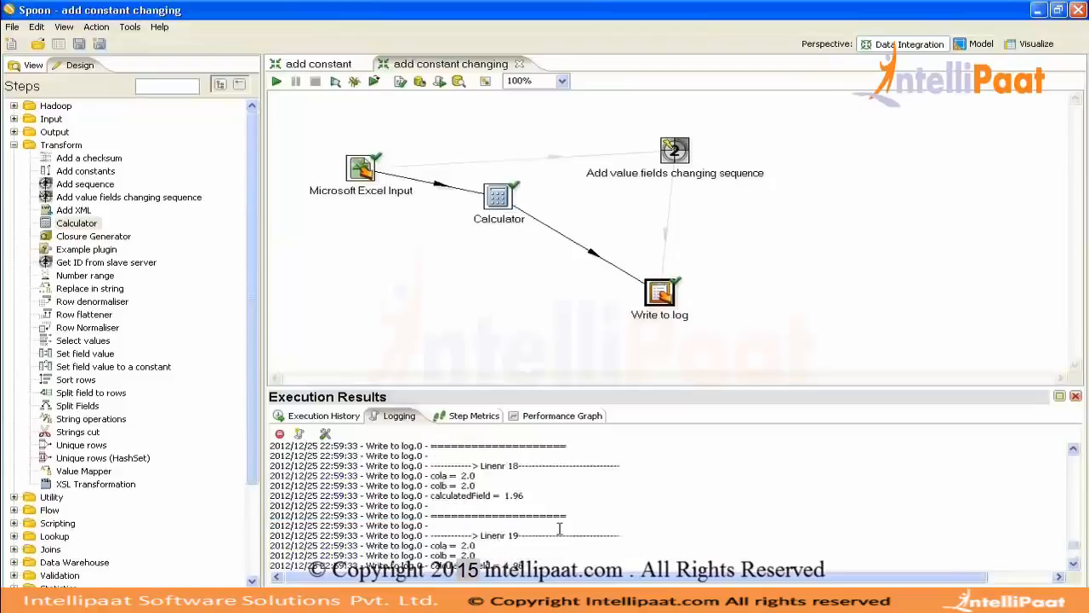
Look through the calculation types for calculatedField and change its calculation to Return only digits from string A
double_click(494, 205)
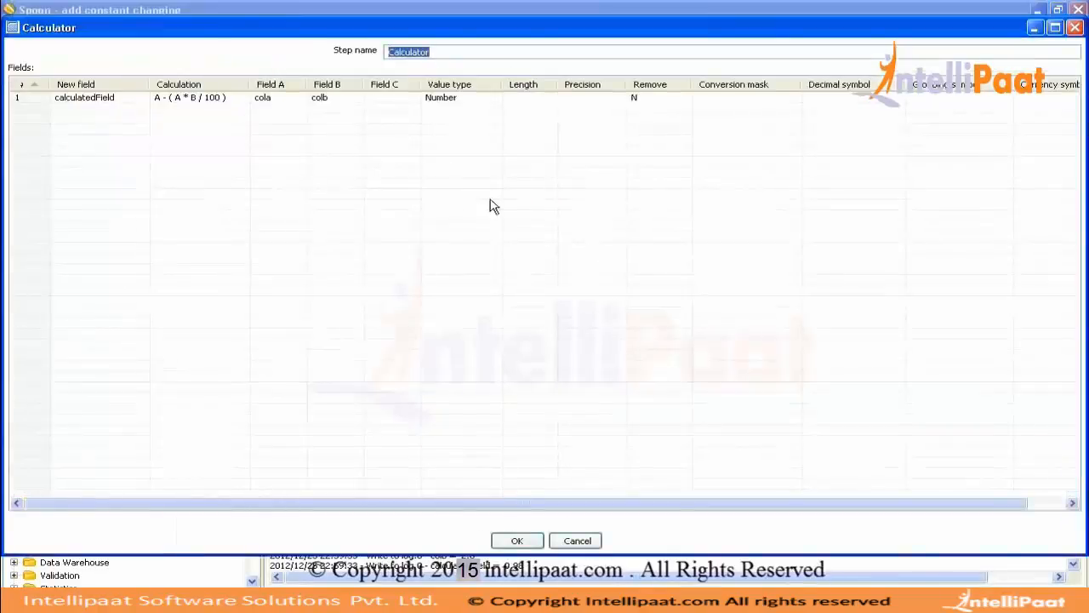
click(233, 99)
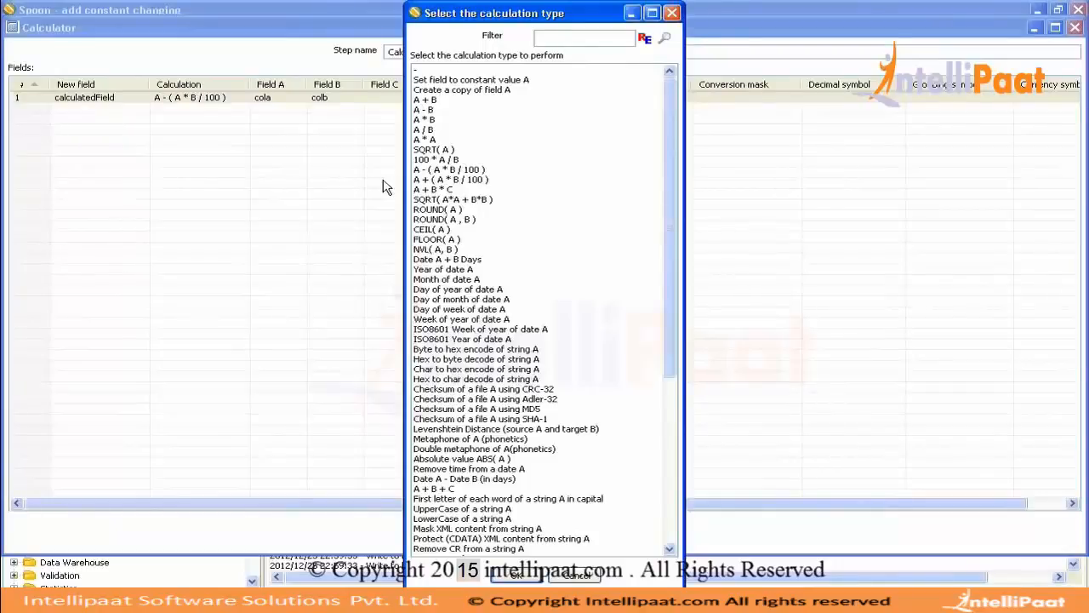
click(441, 271)
click(442, 280)
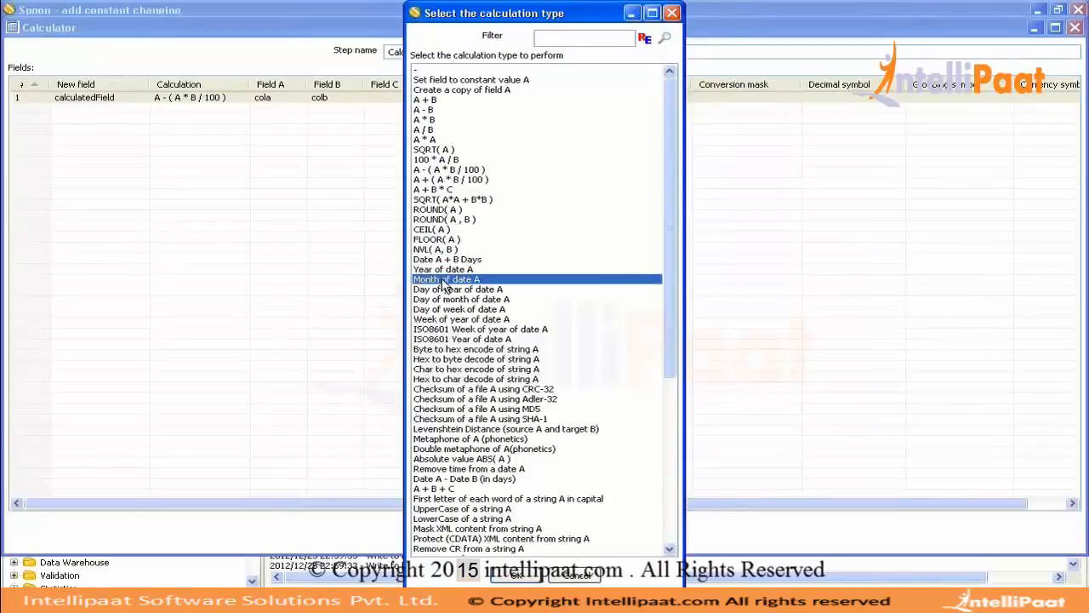
click(444, 290)
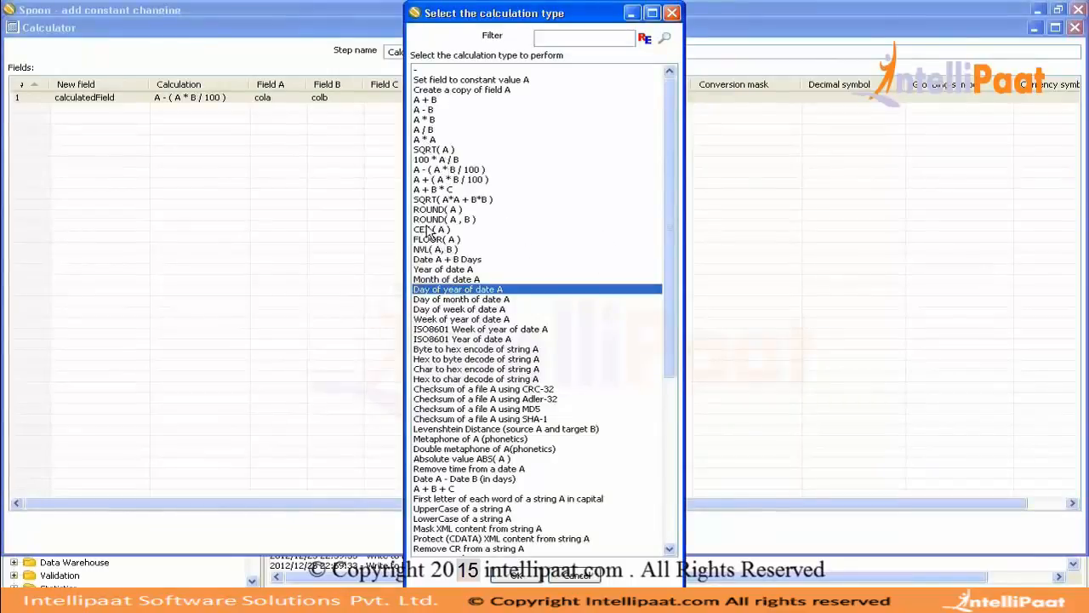
drag(672, 219, 673, 408)
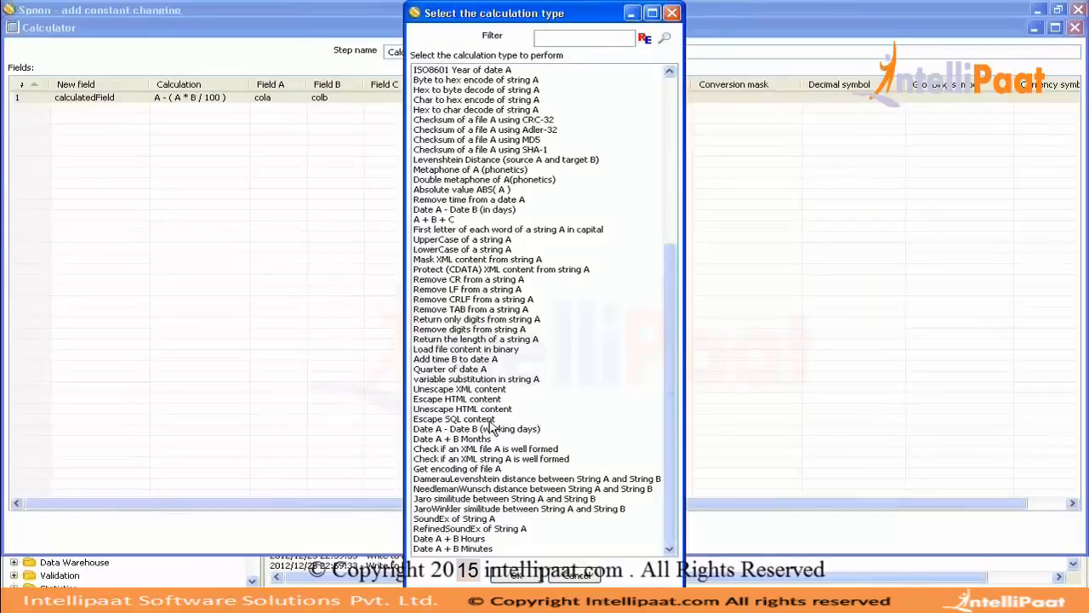
click(460, 322)
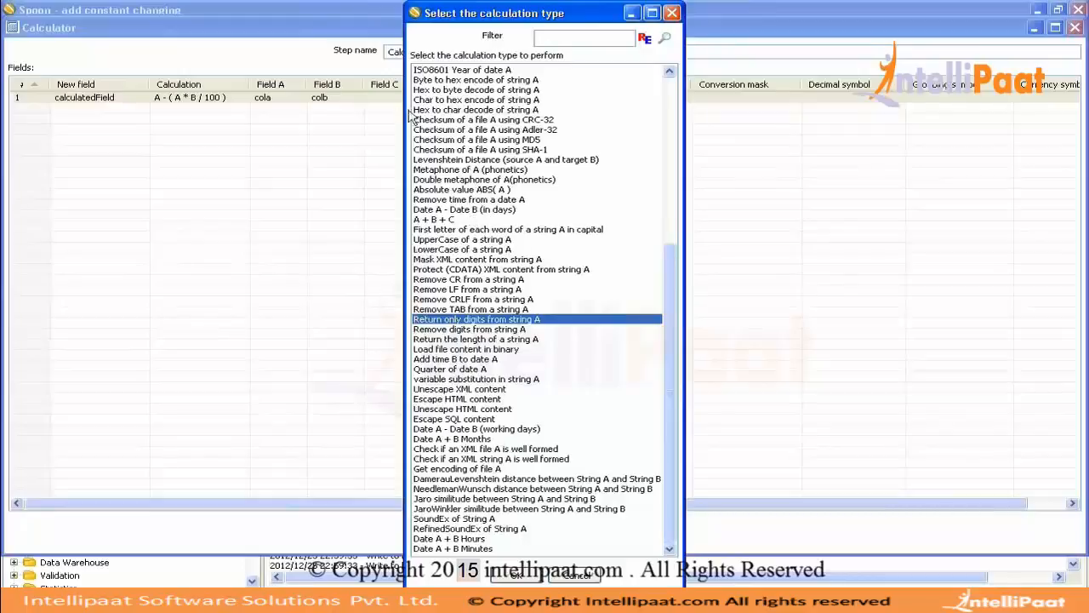
click(672, 119)
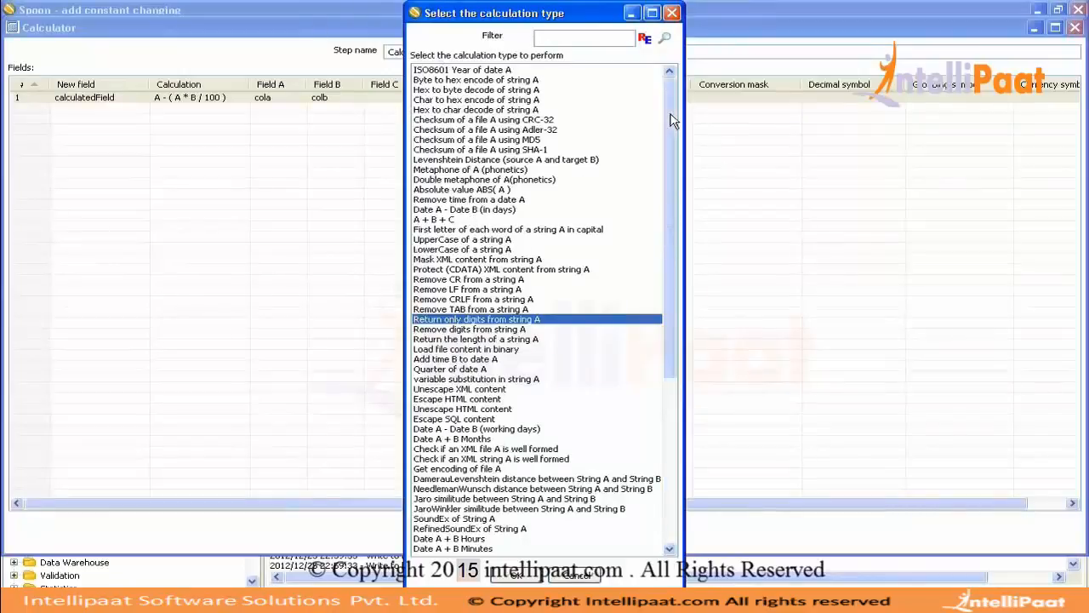
click(672, 119)
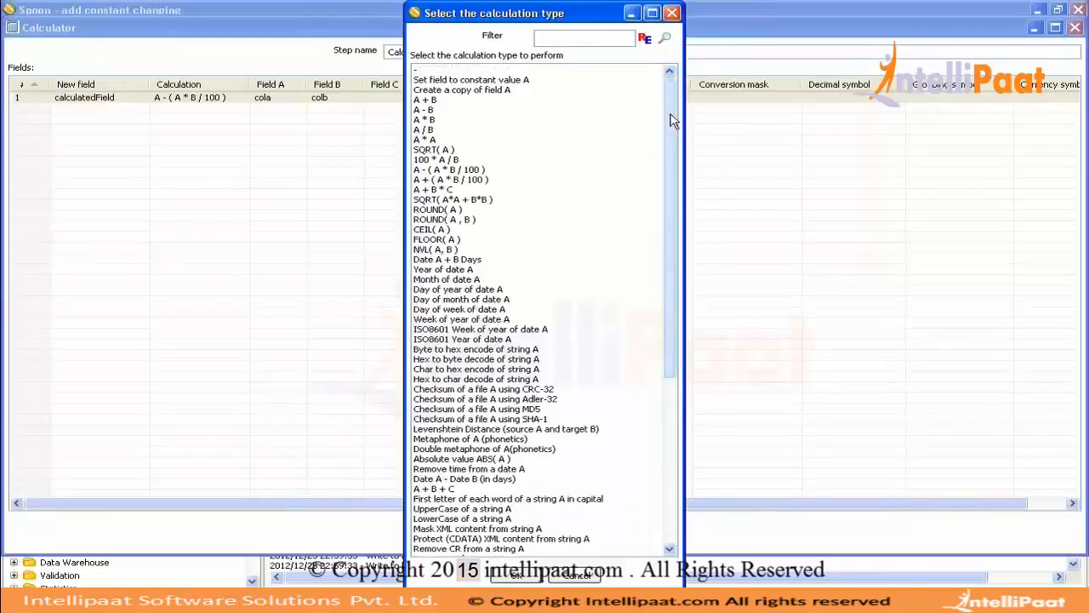
click(673, 434)
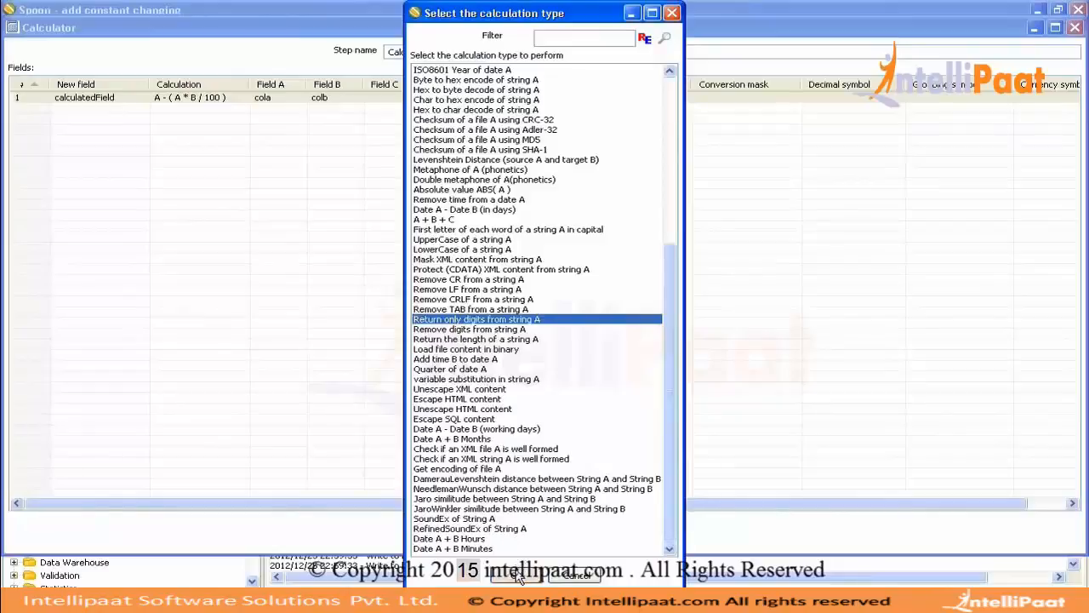
click(516, 575)
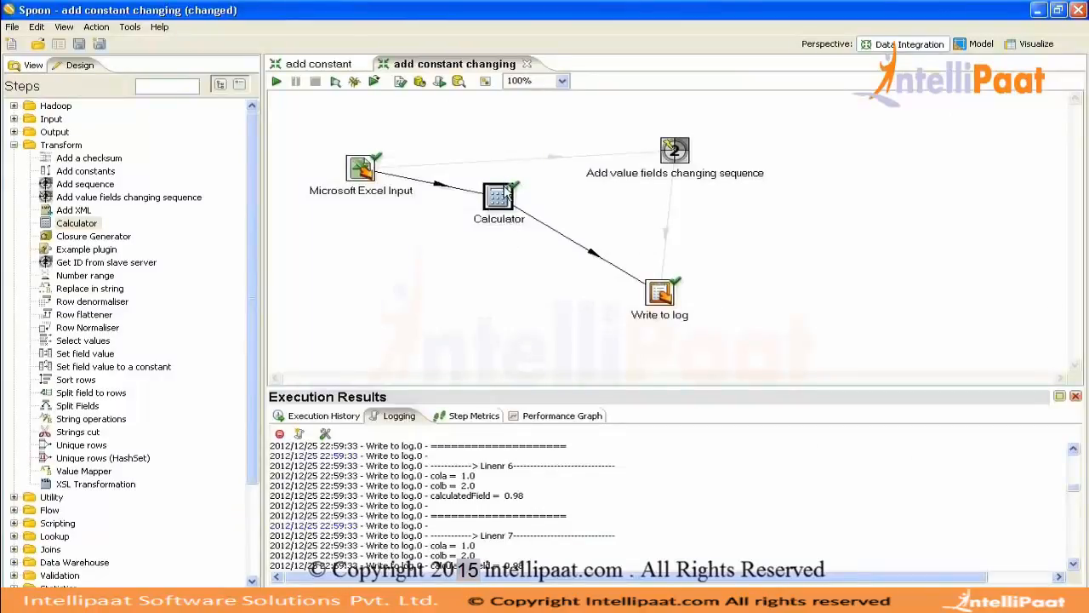
Review the calculation types offered for a second row in the Calculator step without adding another field
mouse_move(501, 199)
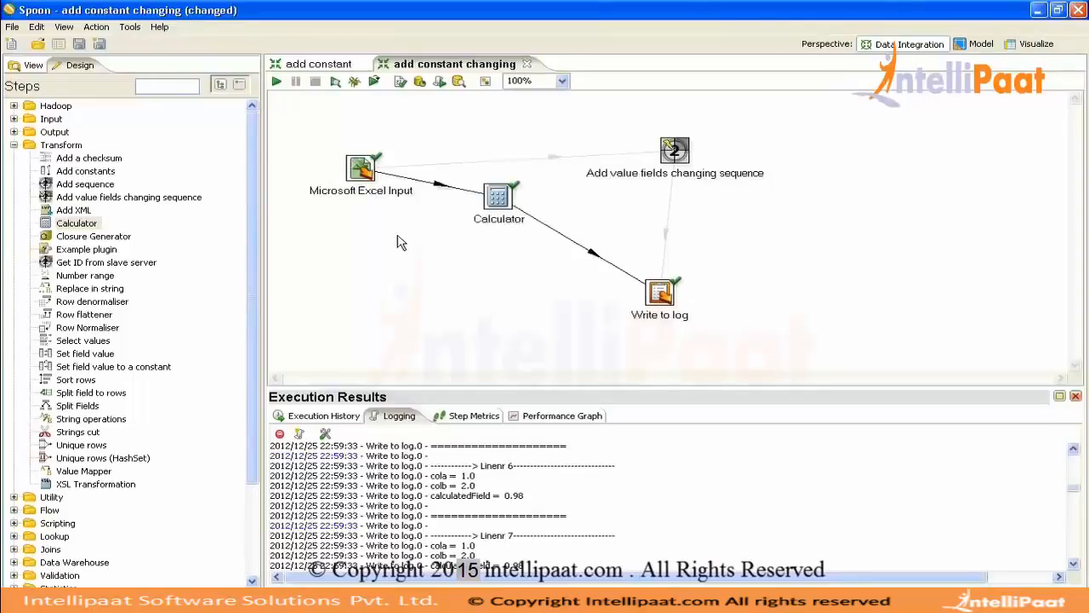
double_click(501, 199)
click(232, 109)
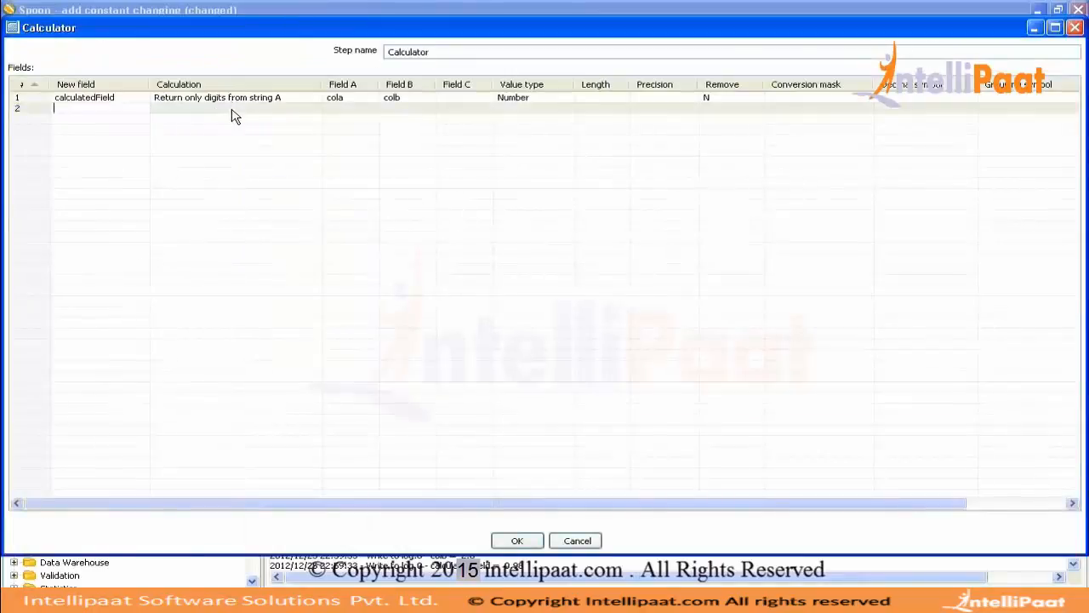
click(235, 109)
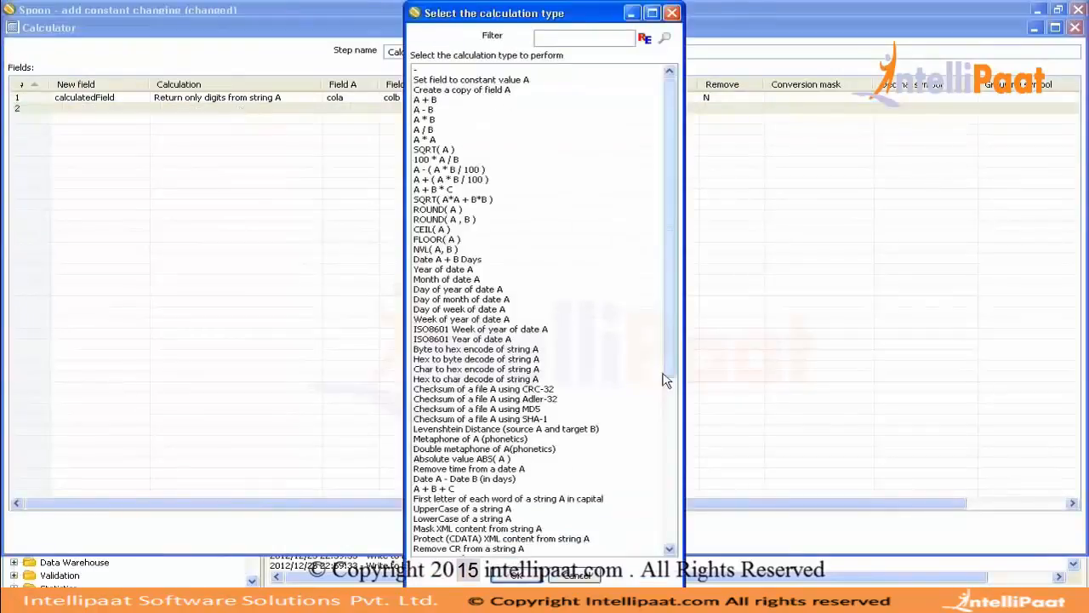
drag(669, 290, 689, 470)
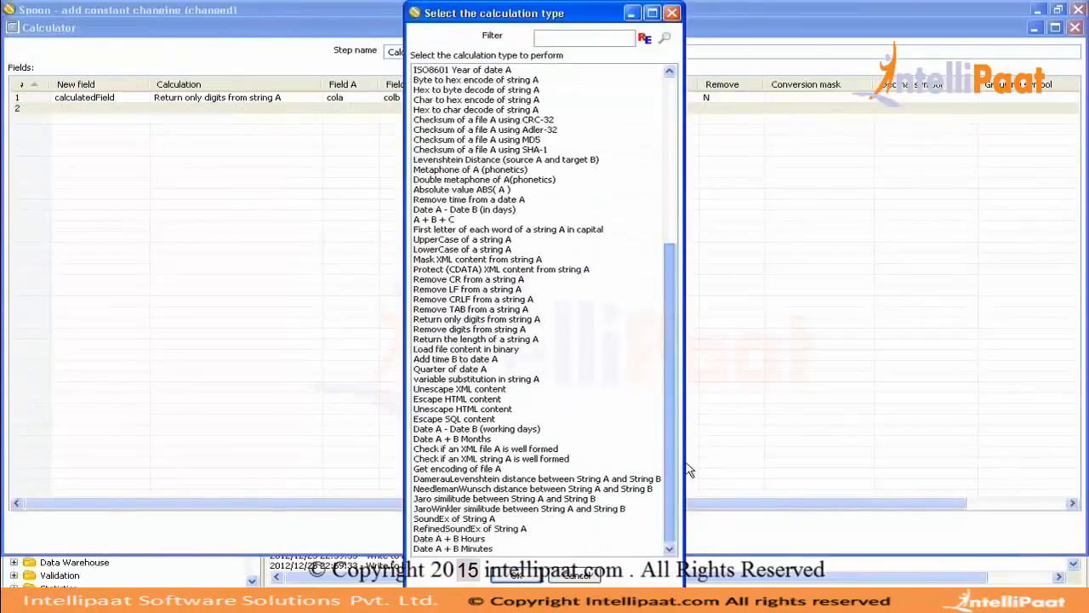
click(533, 582)
click(514, 540)
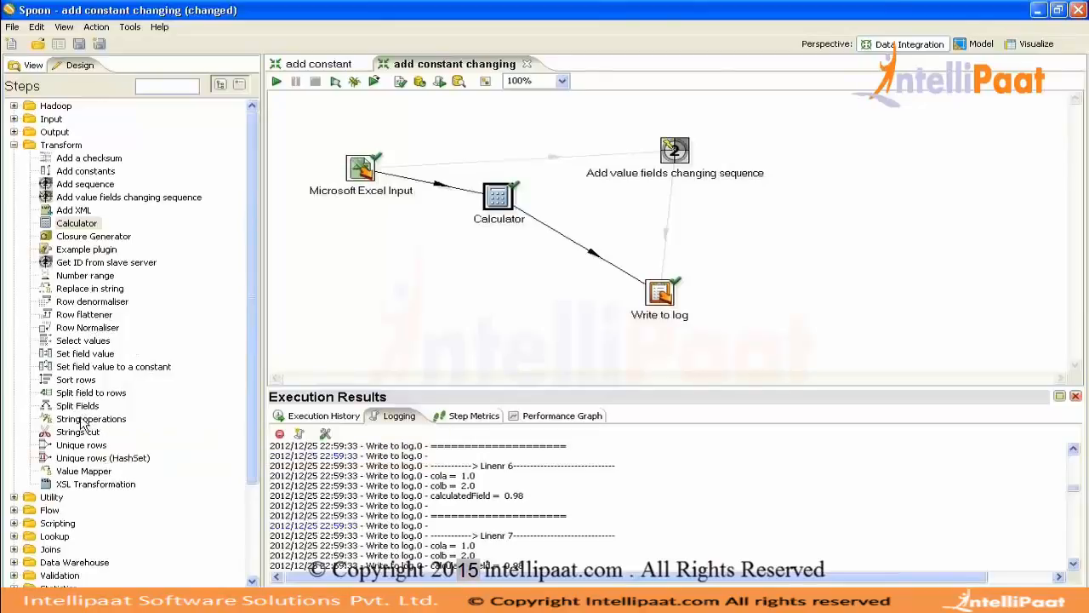
Add a String operations step to the canvas below Microsoft Excel Input and view its settings
drag(89, 419, 392, 300)
double_click(392, 299)
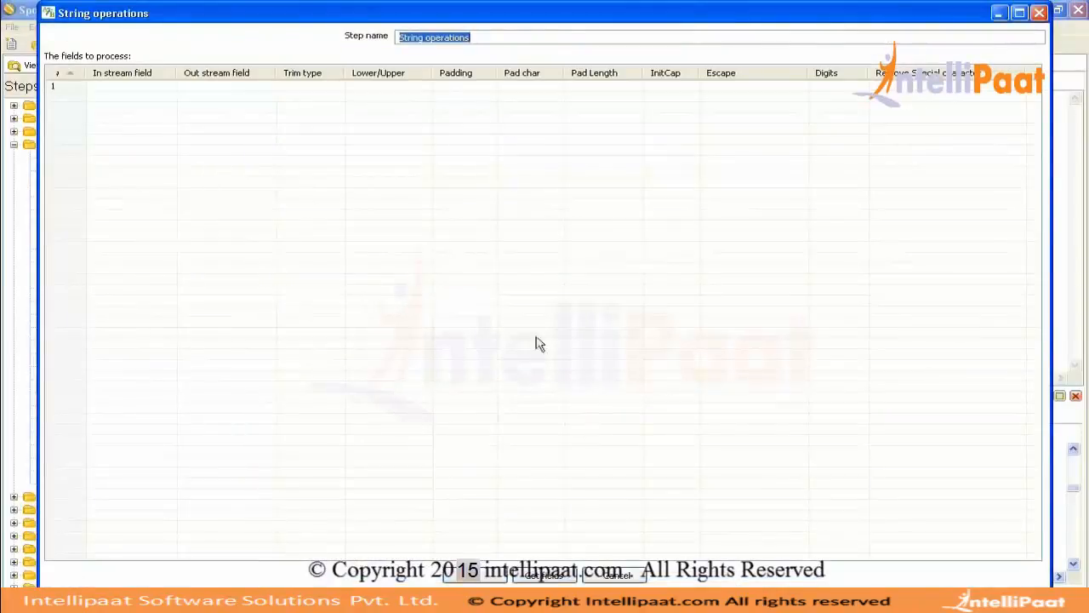
click(488, 576)
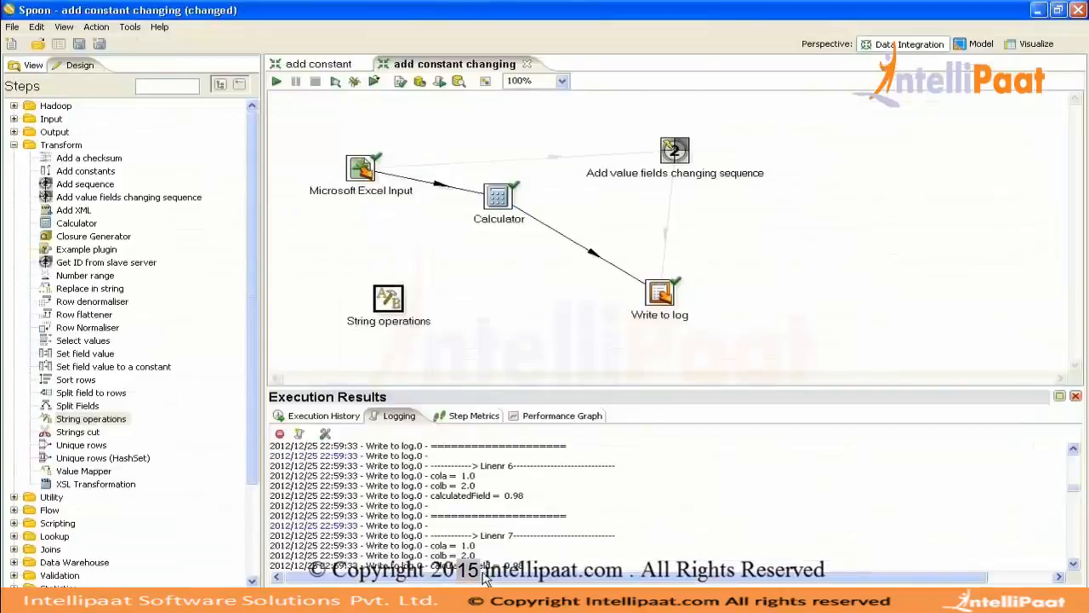
Add a Strings cut step to the canvas beside String operations and look through its field settings
drag(388, 299, 336, 254)
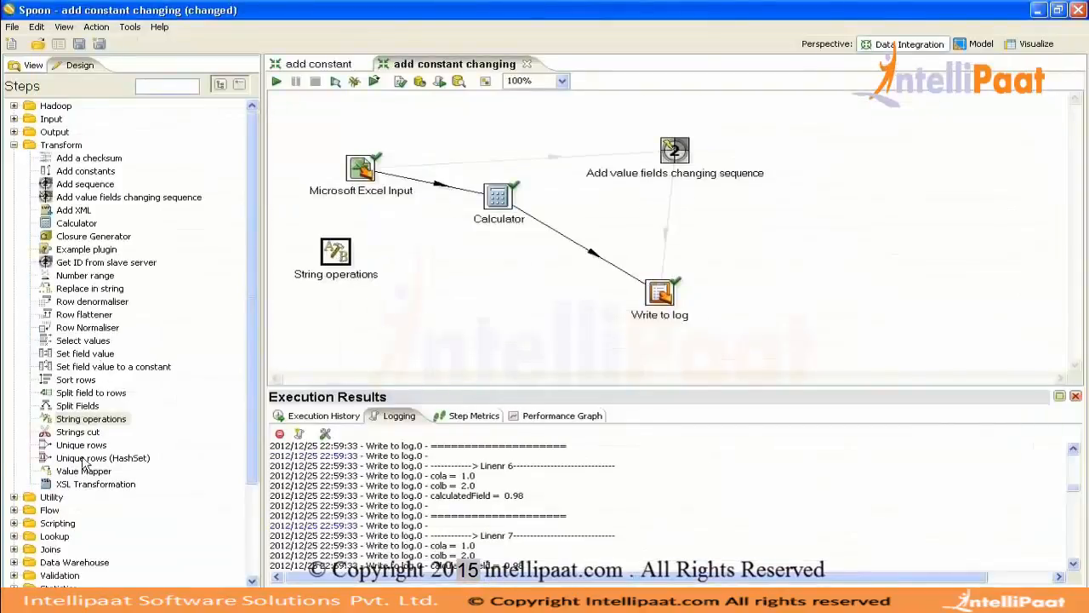
drag(81, 433, 431, 304)
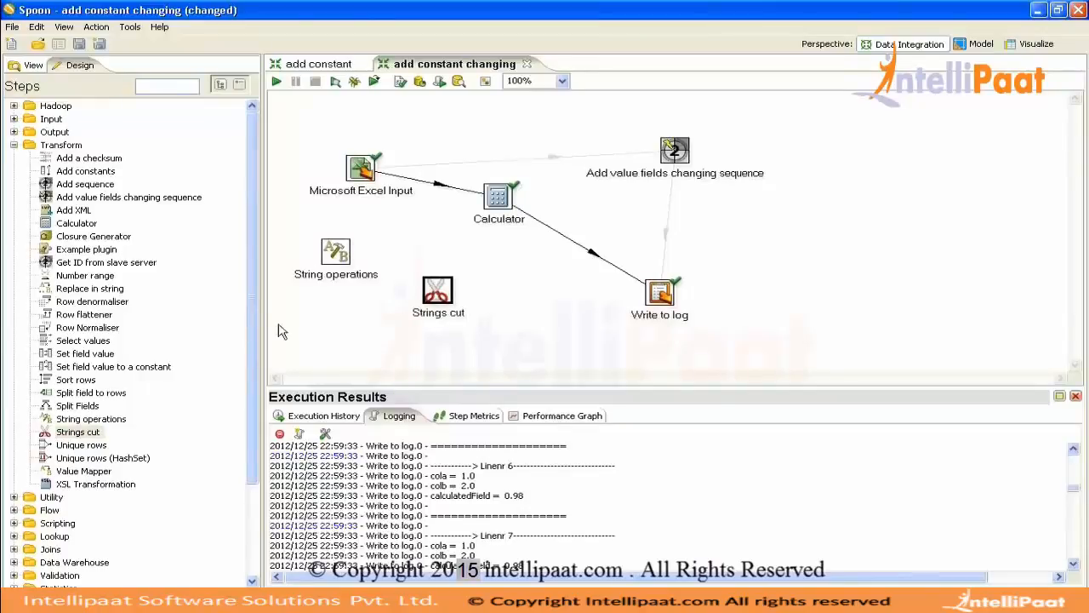
double_click(439, 291)
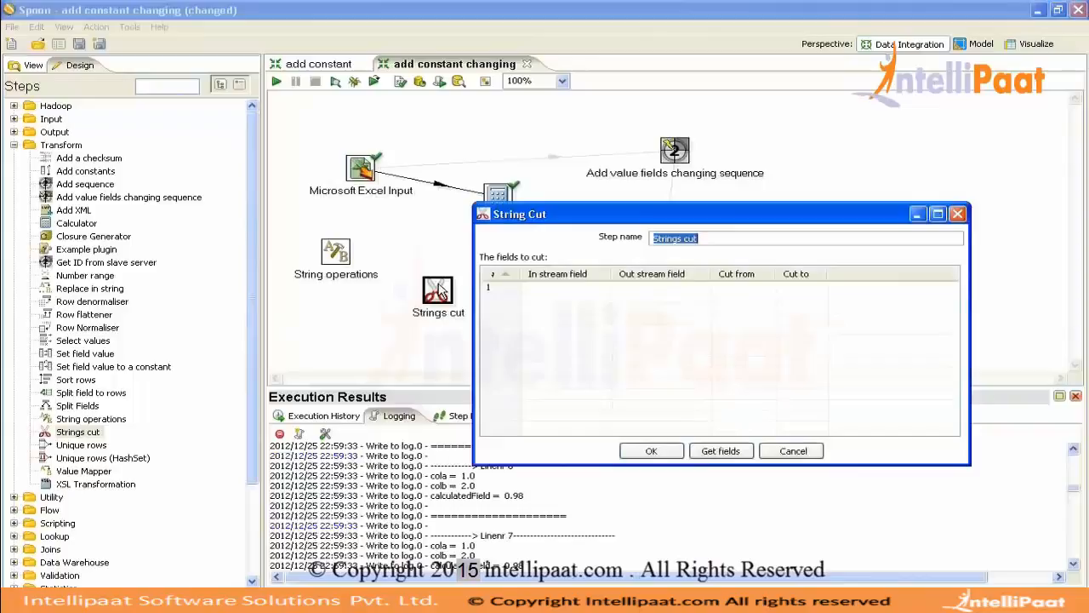
click(606, 291)
click(668, 289)
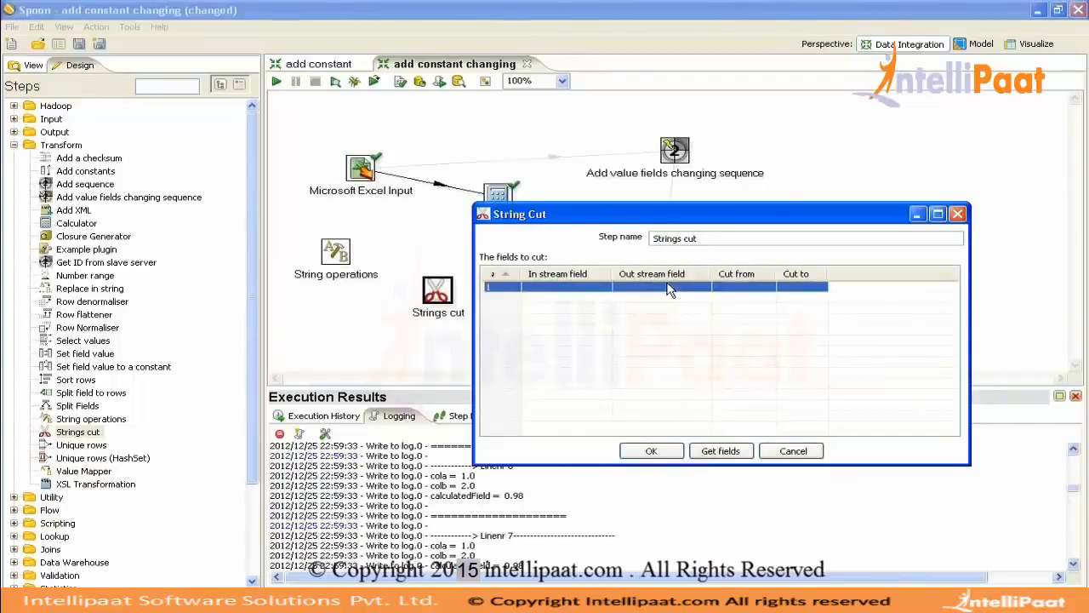
click(723, 290)
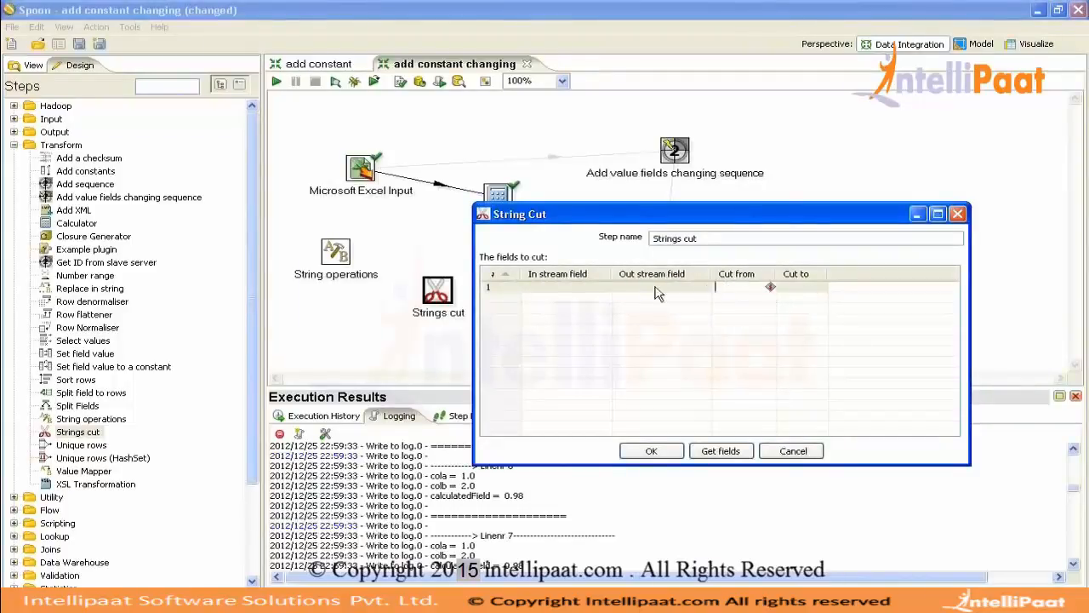
click(549, 291)
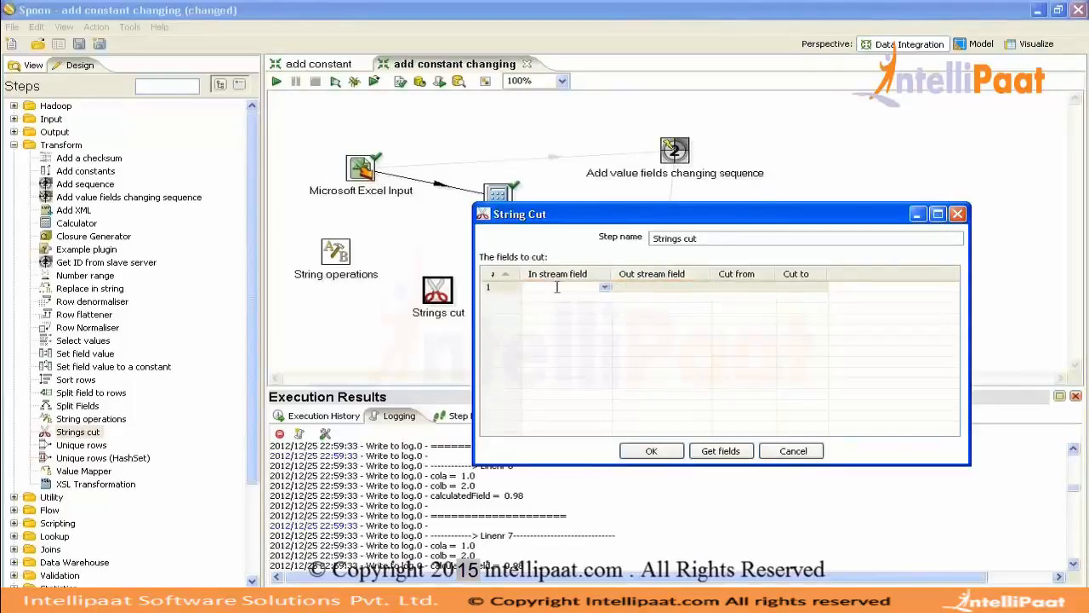
click(739, 293)
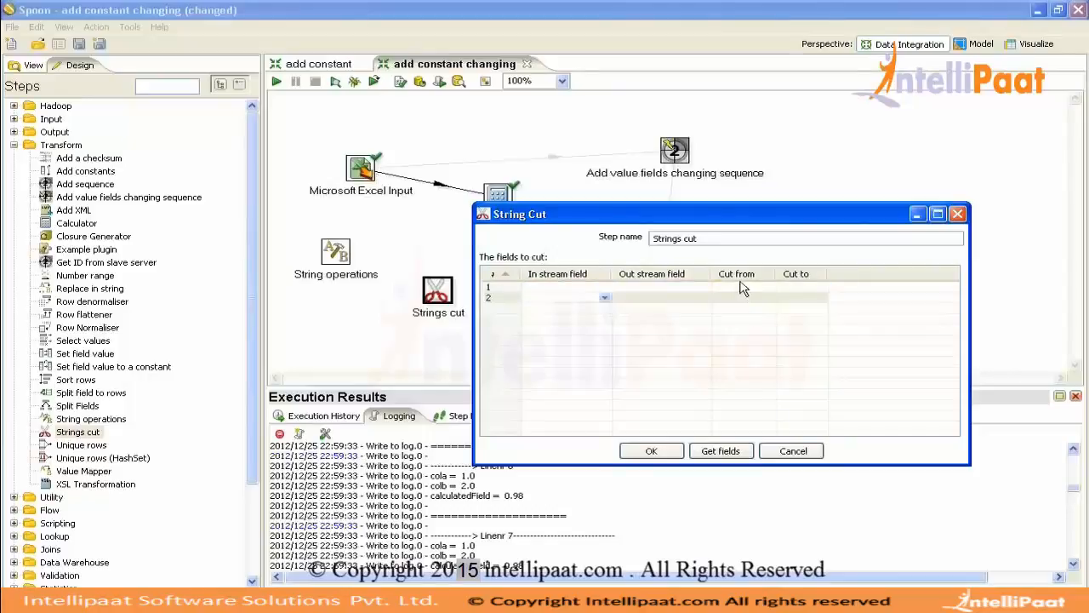
Try cut ranges 0 to 4 and 8 to 12 in the first row of Strings cut, and discard them
click(739, 274)
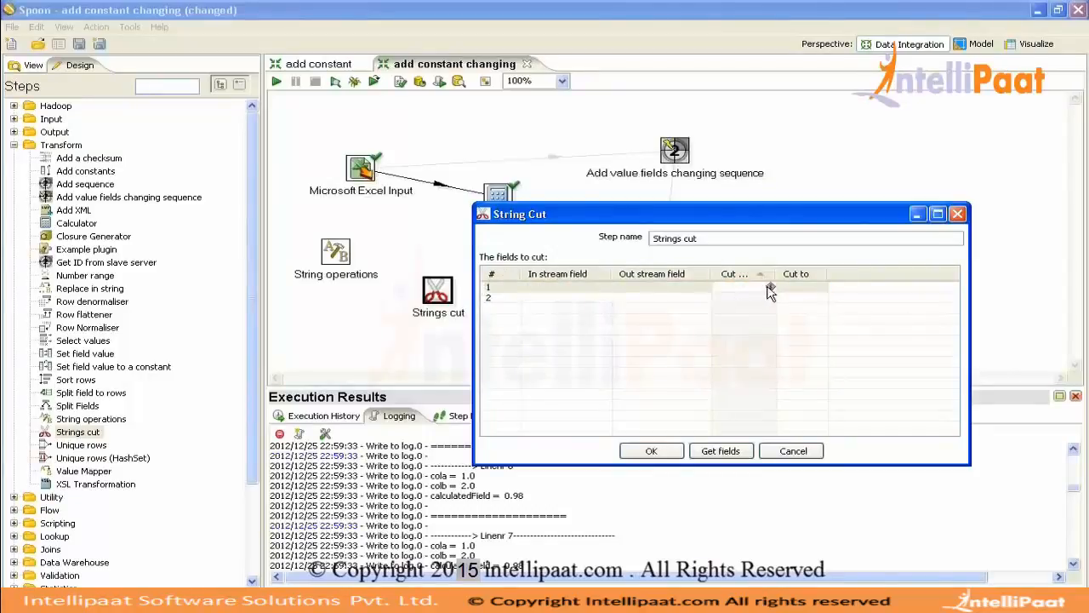
drag(776, 274, 804, 274)
click(779, 287)
click(776, 287)
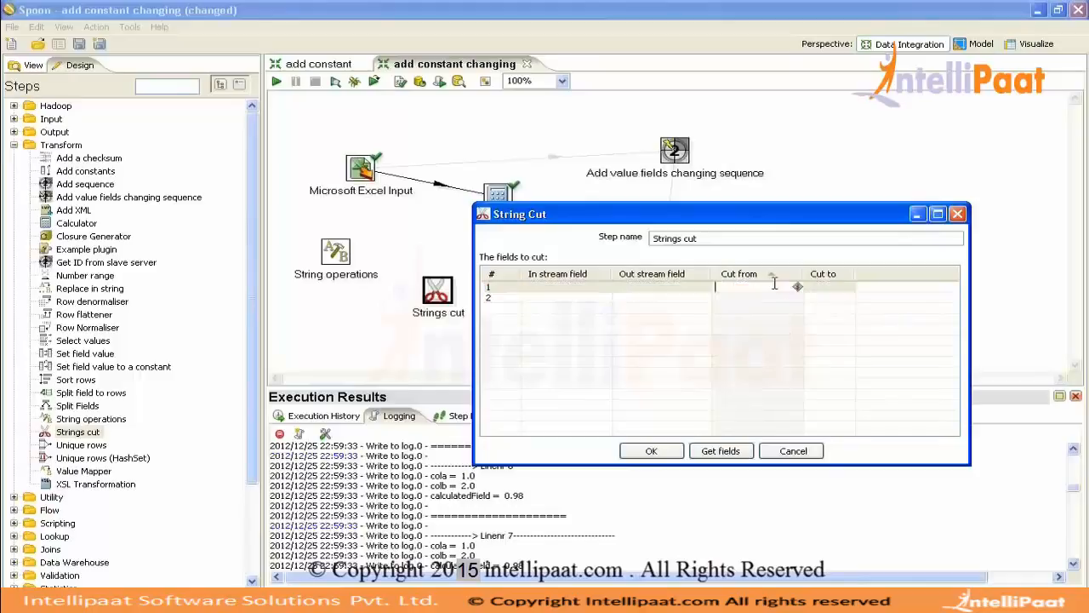
click(836, 287)
text(4)
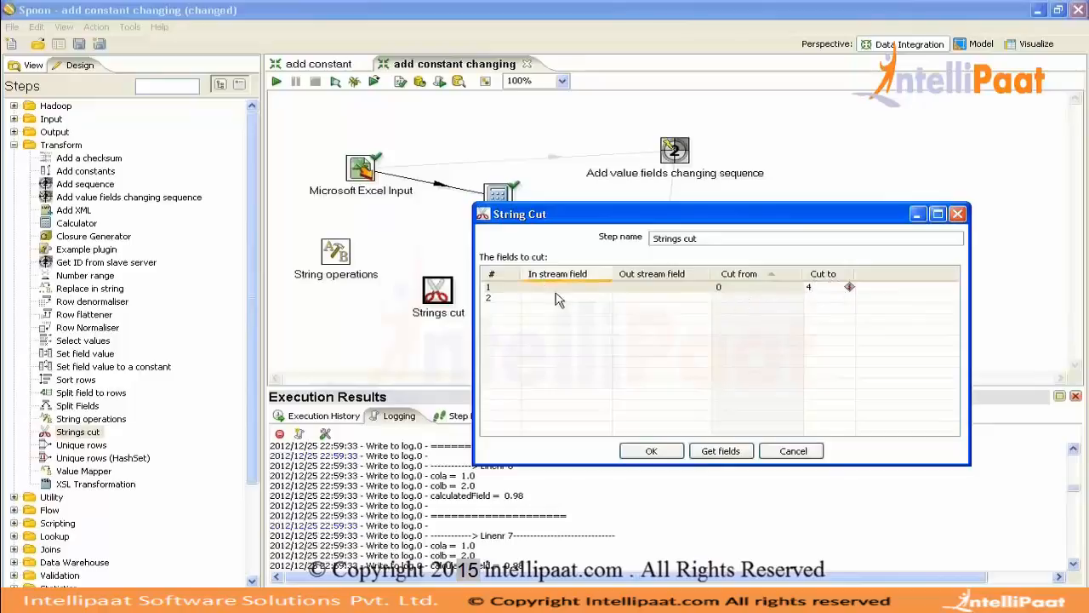
click(793, 287)
text(8)
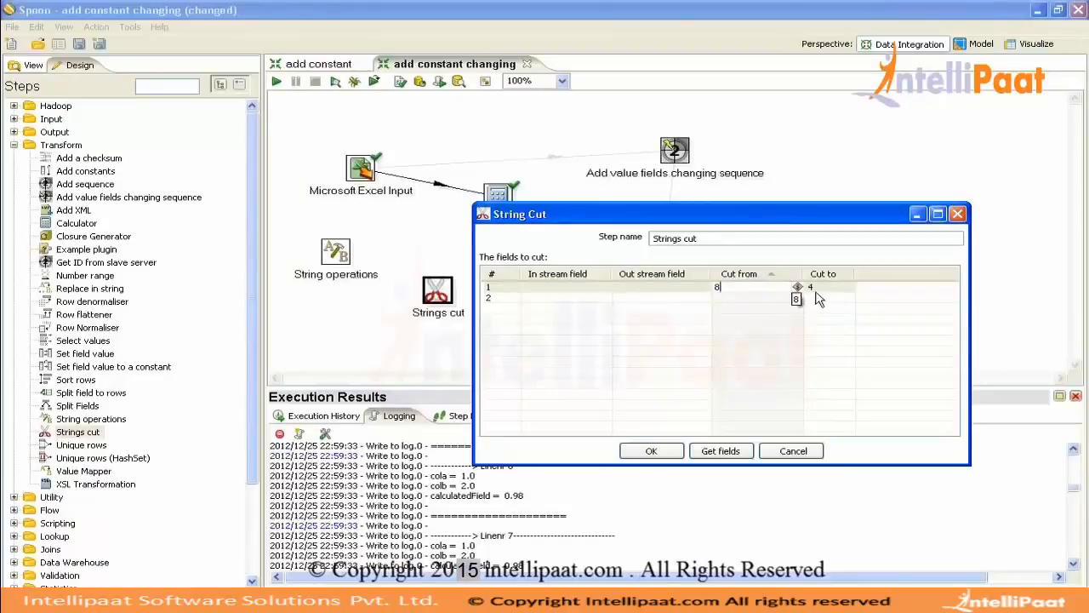
click(816, 287)
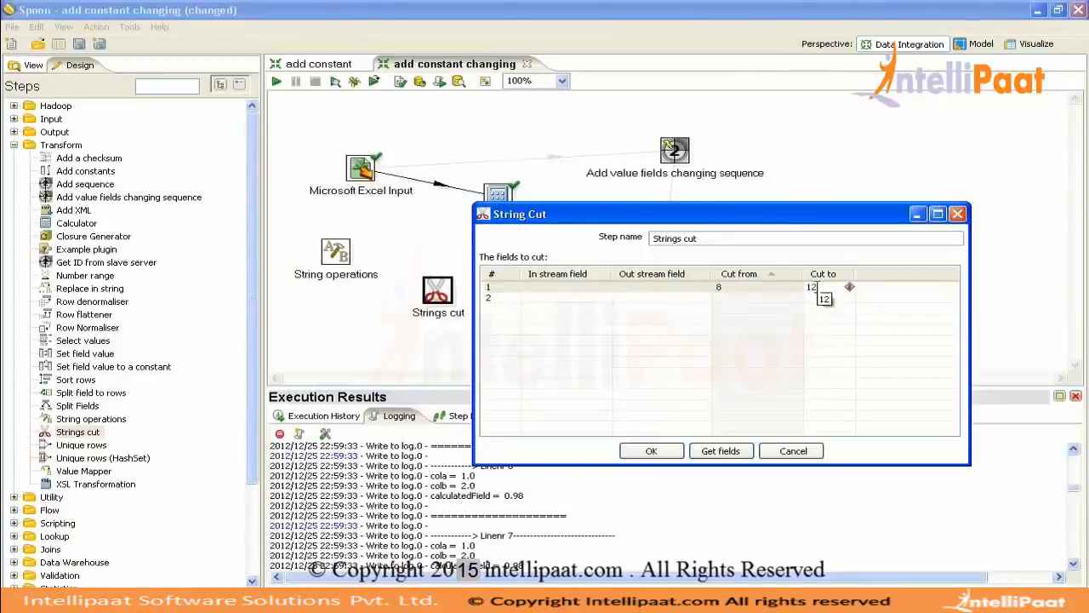
click(791, 451)
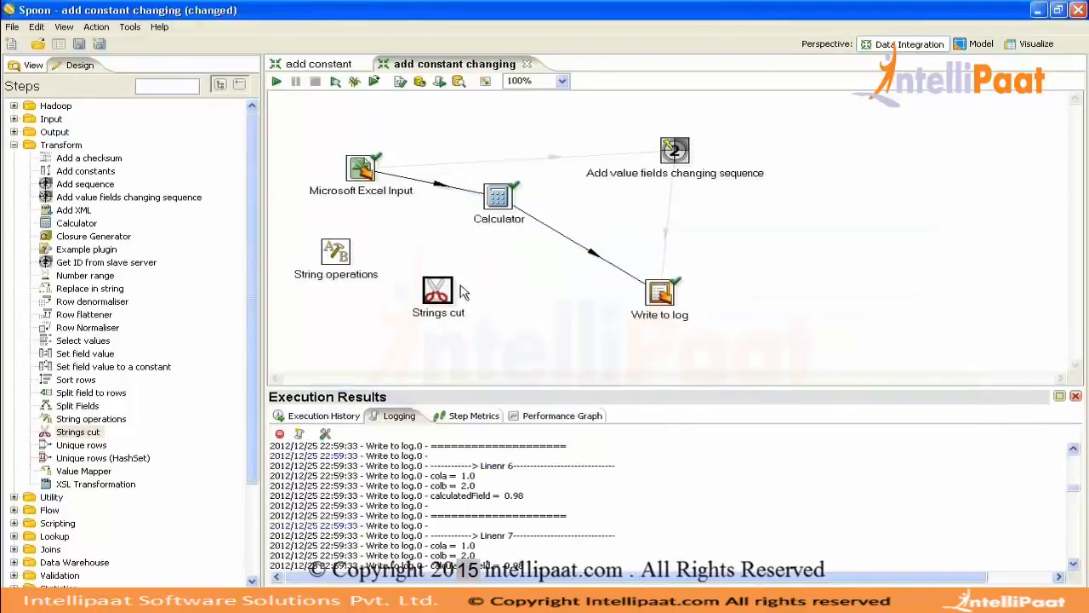
Move Strings cut beside Calculator and review the stream field, Trim type and Lower/Upper settings of String operations
drag(443, 286, 601, 204)
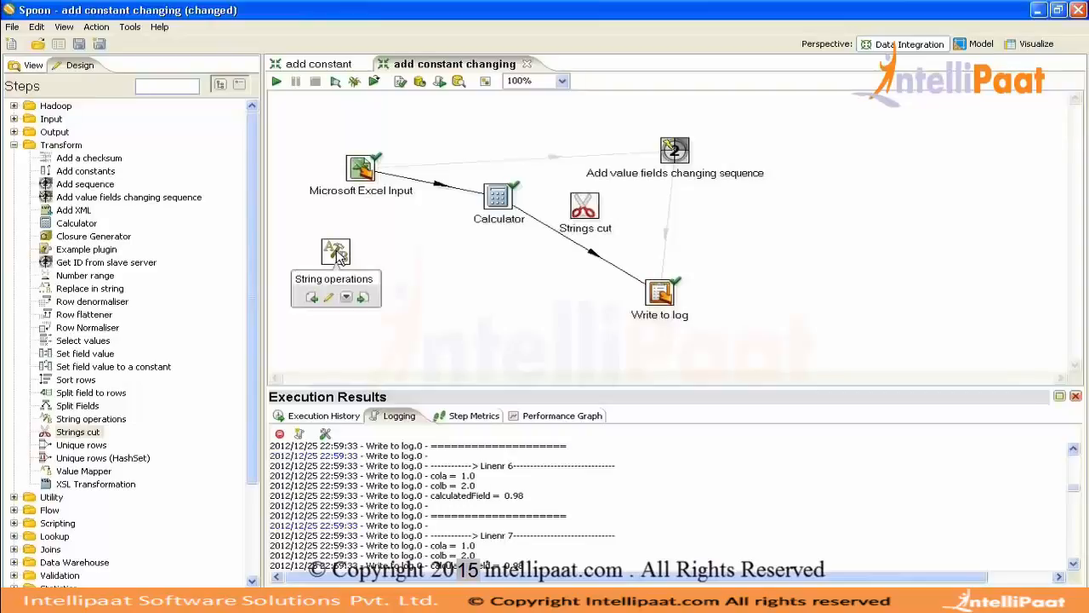
double_click(336, 254)
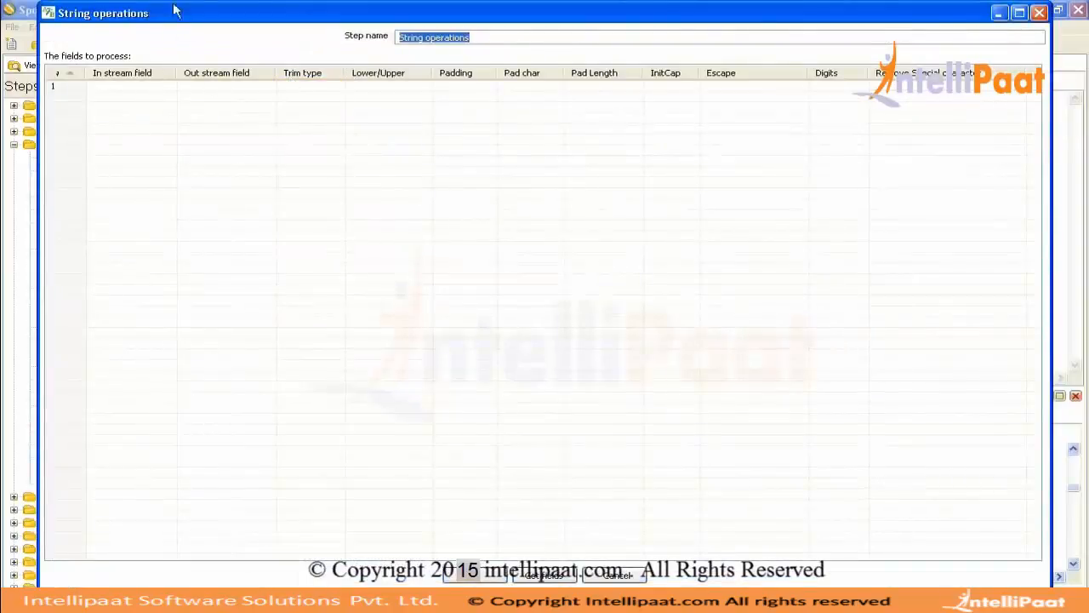
drag(173, 16, 188, 51)
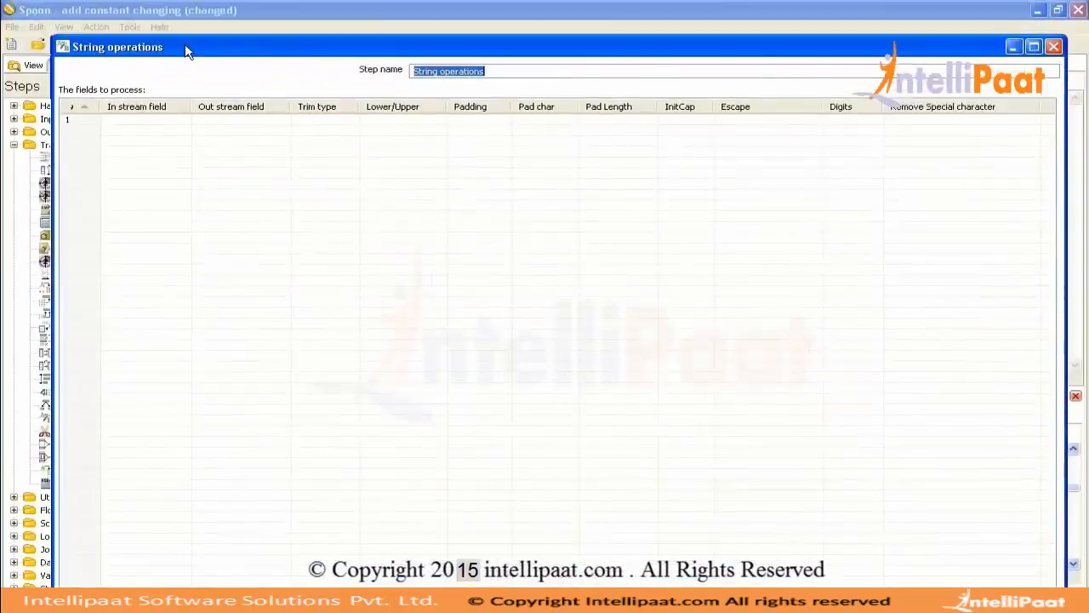
click(147, 120)
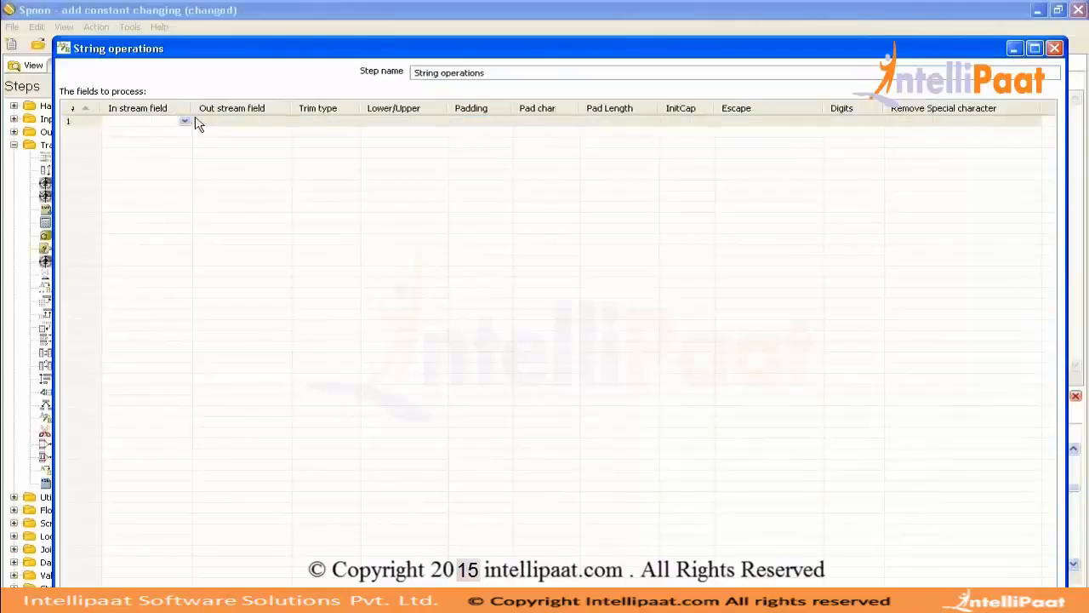
click(223, 120)
click(150, 120)
click(214, 121)
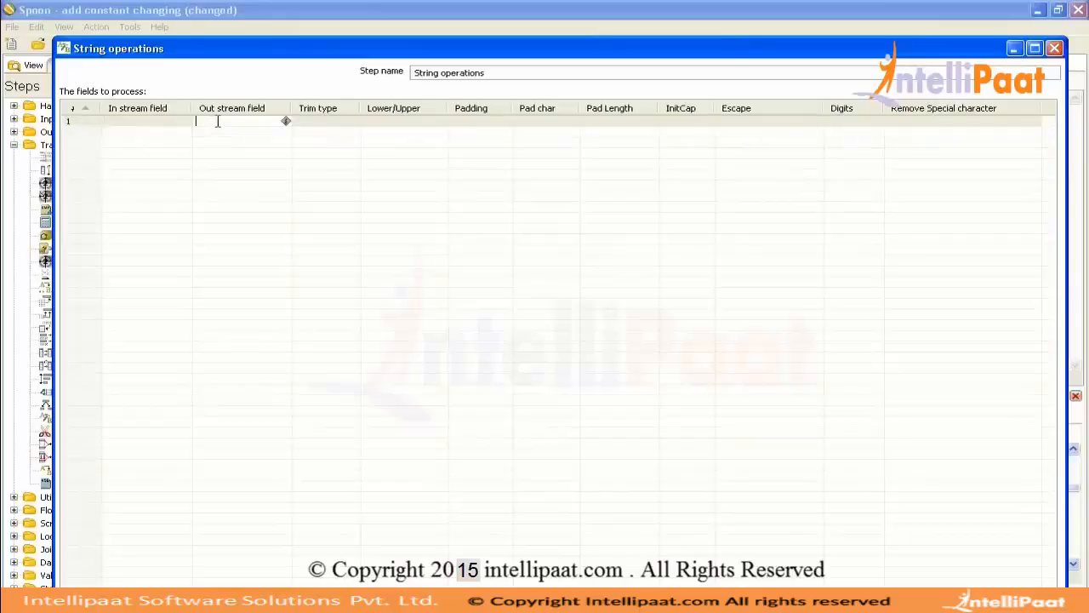
click(332, 121)
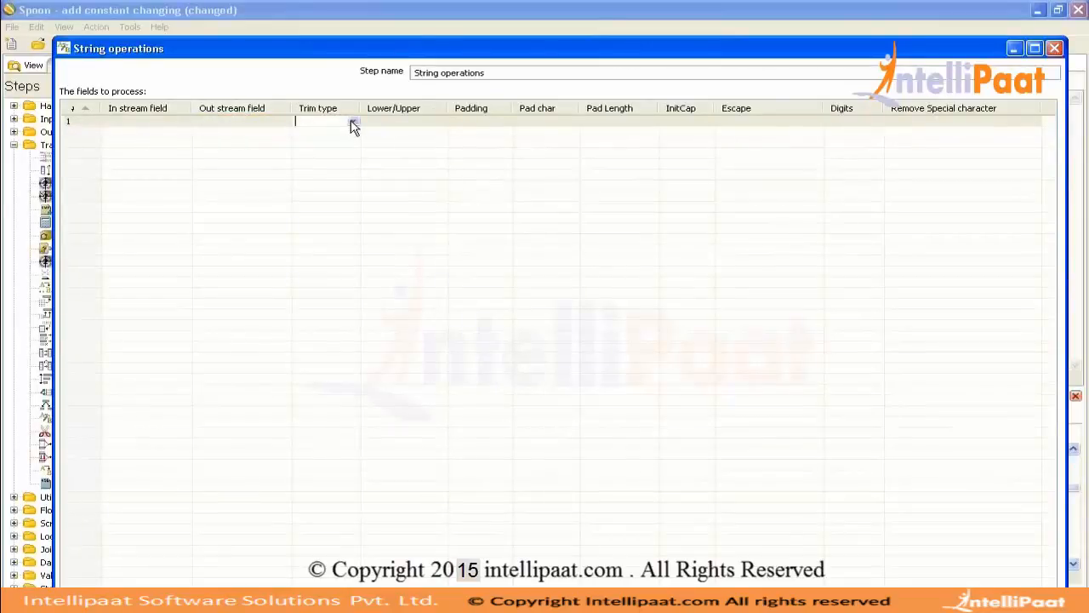
click(415, 121)
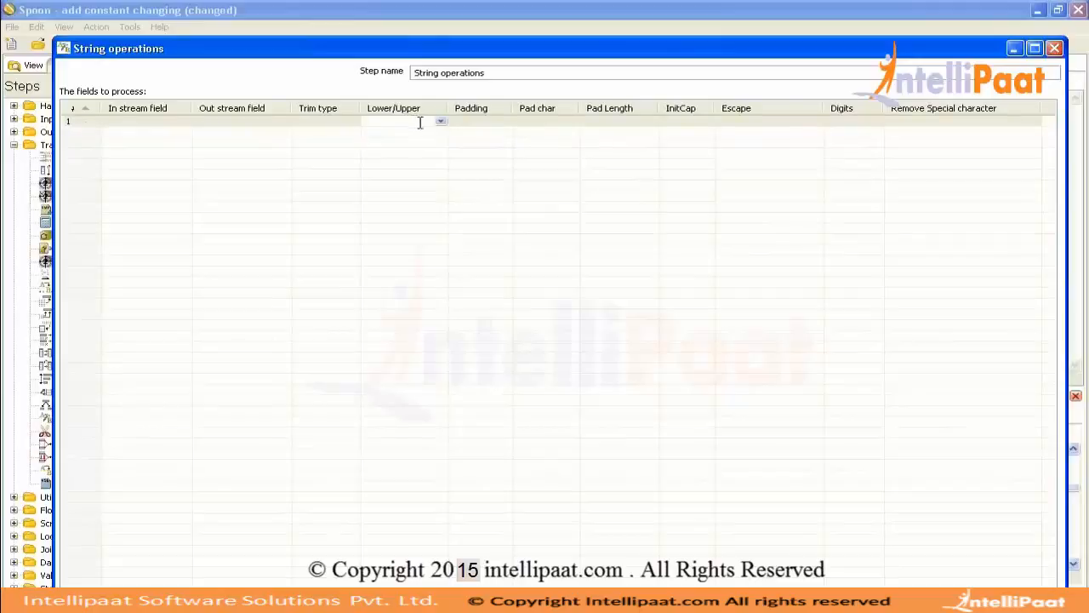
click(440, 122)
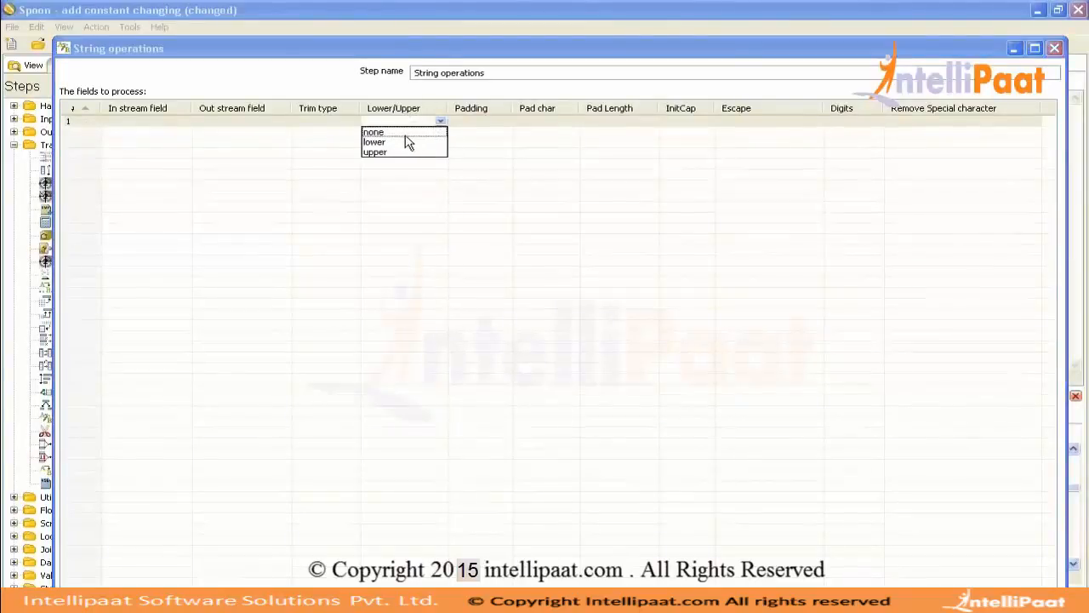
Examine the Padding, Pad char, Pad Length and InitCap settings of the String operations step
click(470, 128)
click(482, 127)
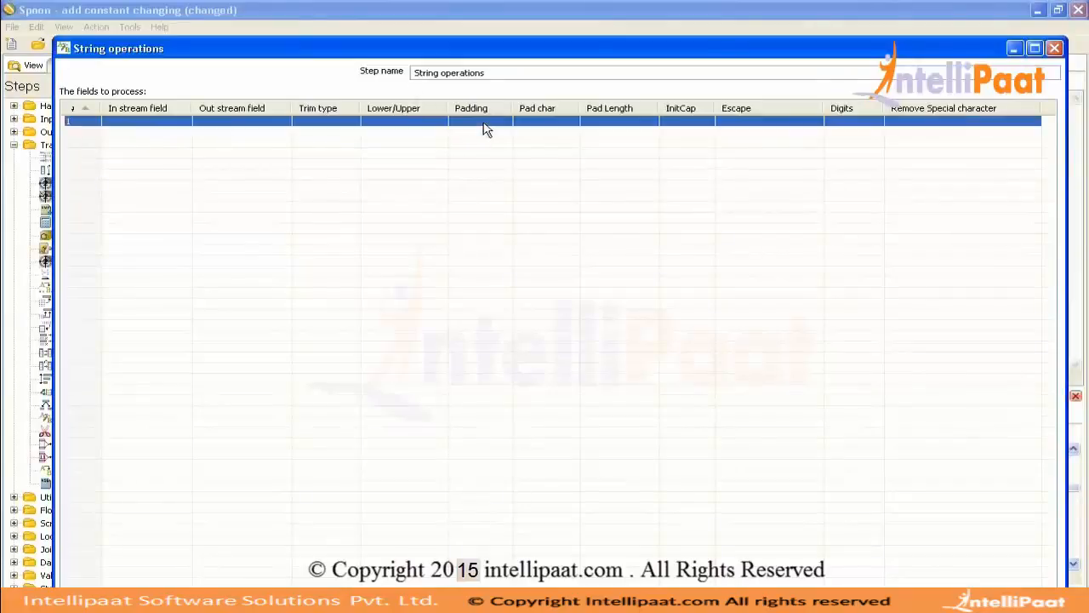
click(504, 122)
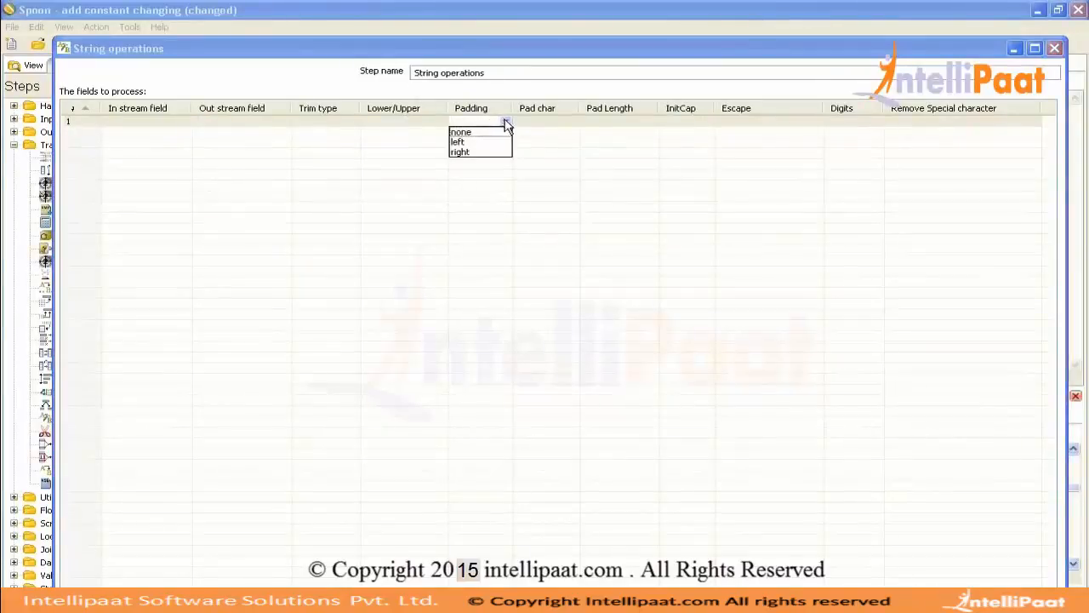
click(554, 129)
click(556, 126)
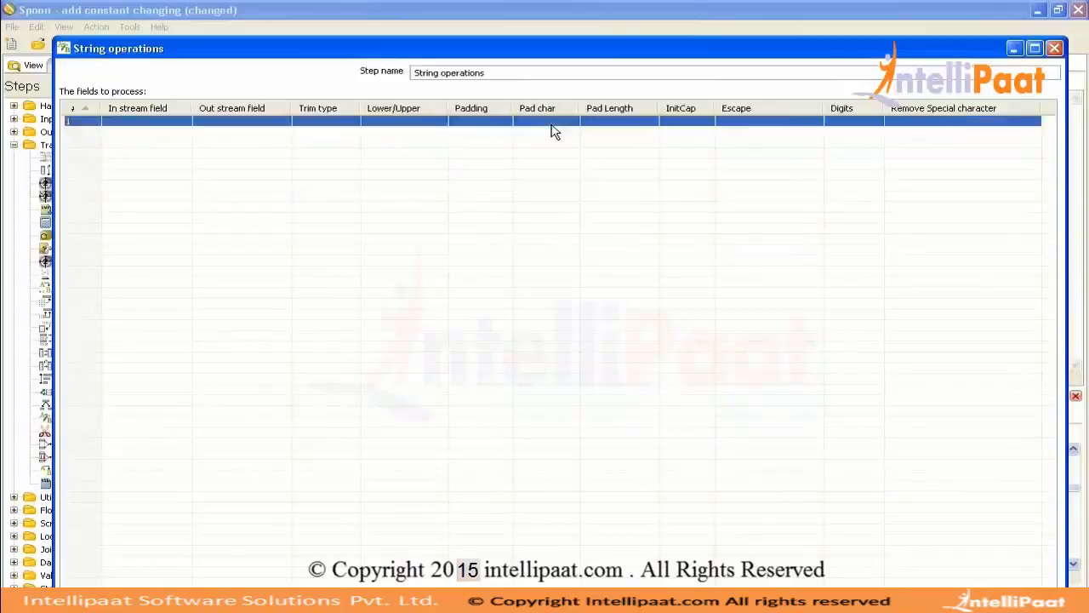
click(624, 120)
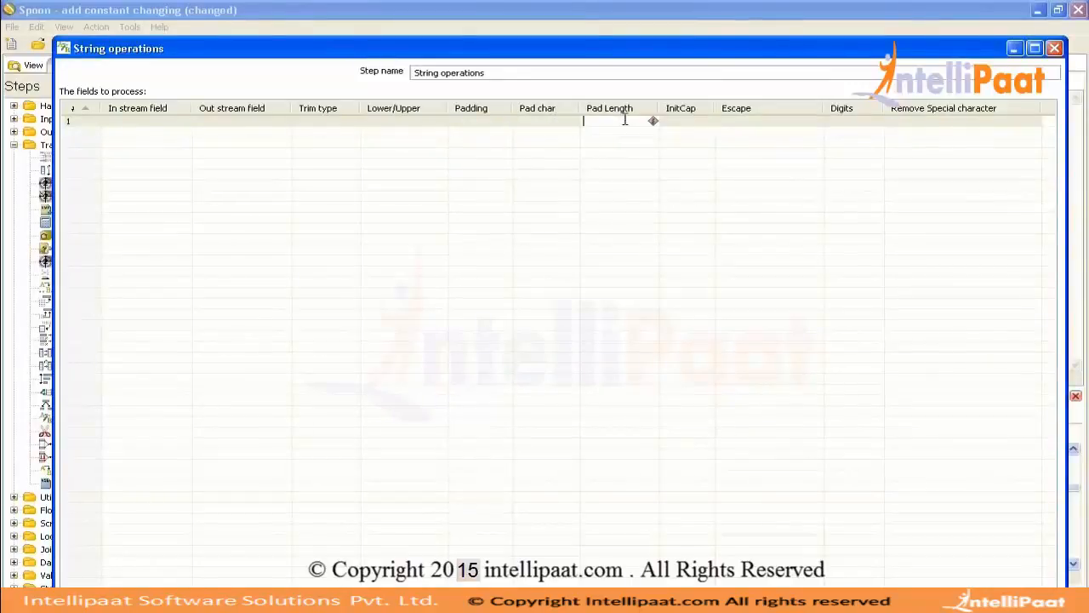
click(678, 120)
click(707, 123)
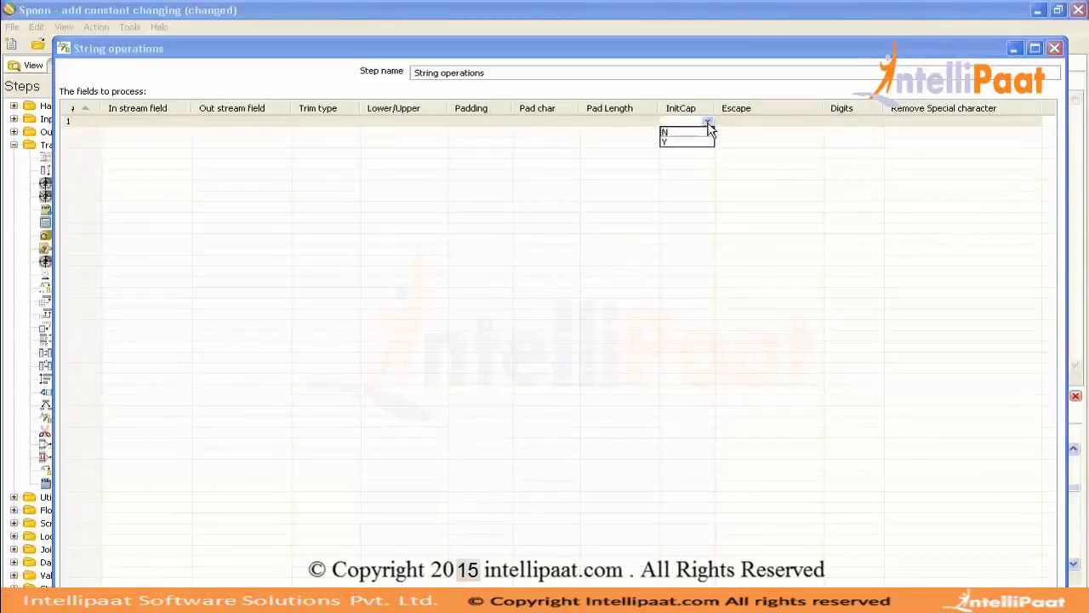
click(746, 128)
Try removing carriage return & line feed in the first String operations row, and close the settings without applying them
click(912, 121)
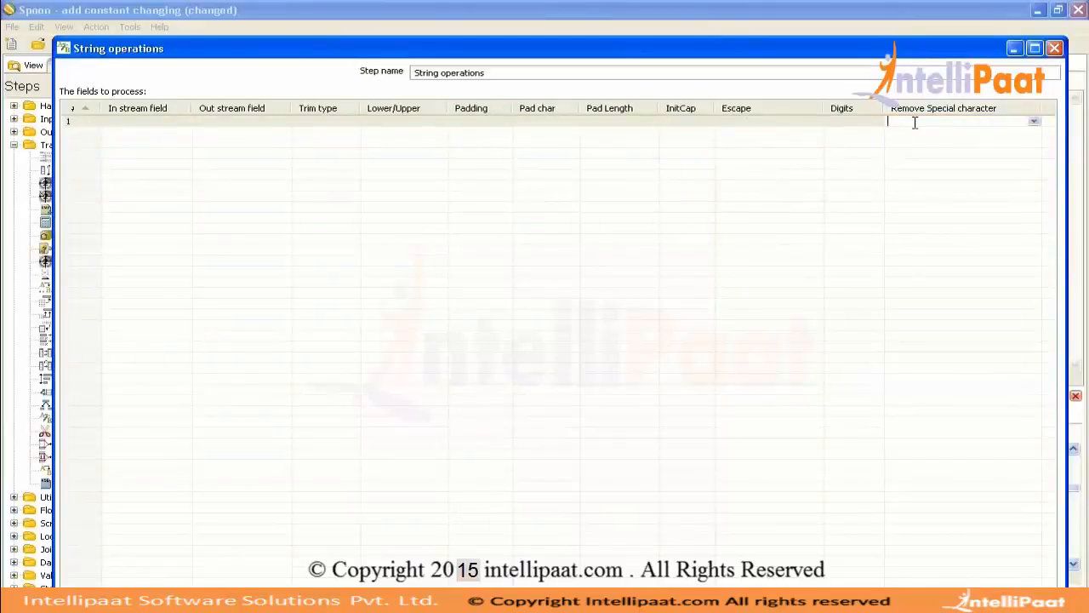
click(1035, 122)
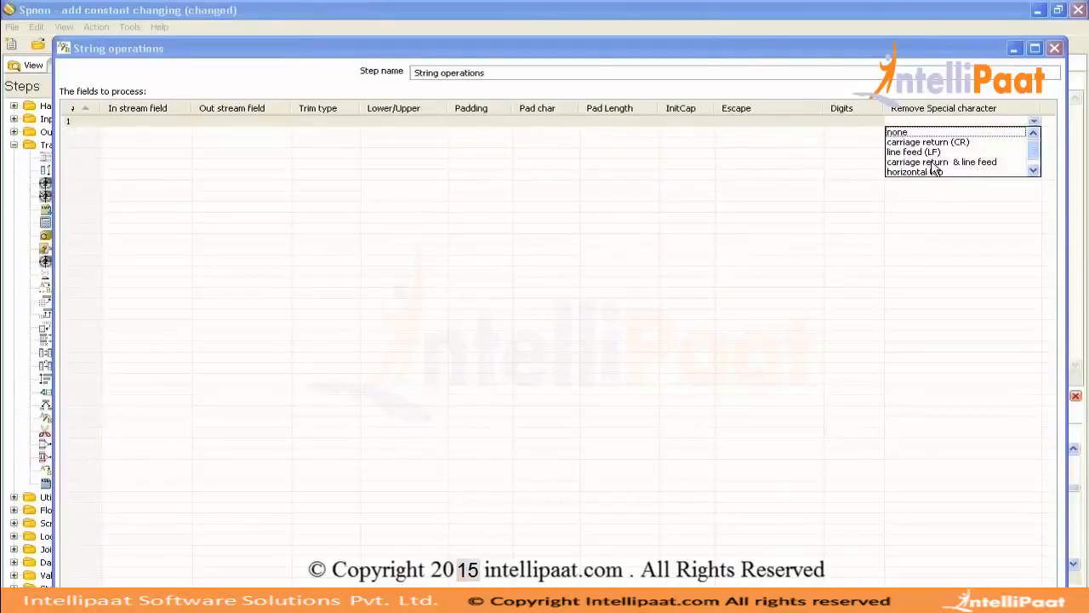
click(934, 163)
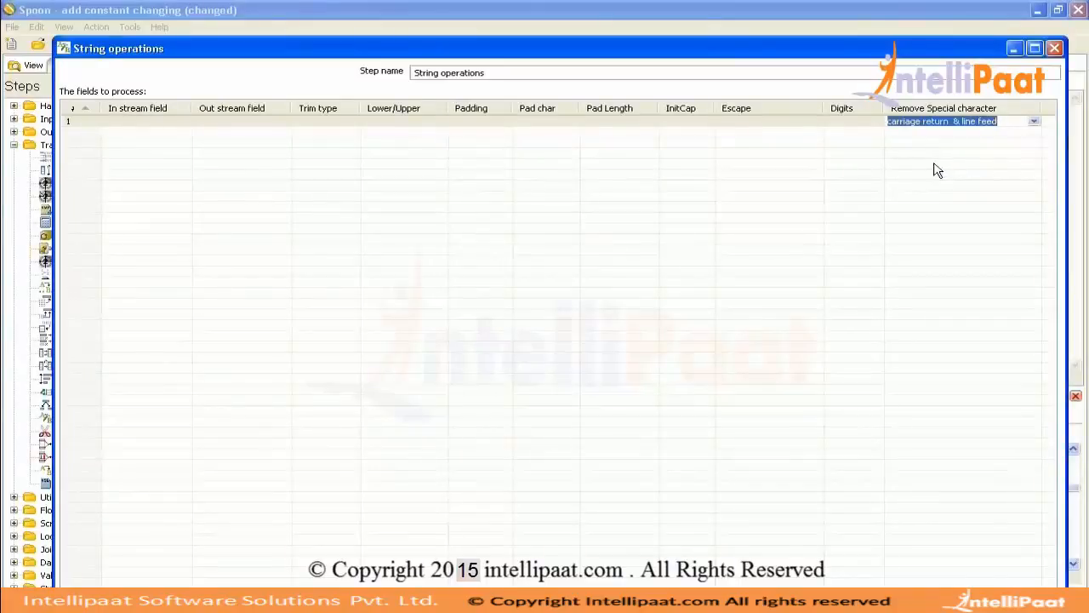
click(945, 135)
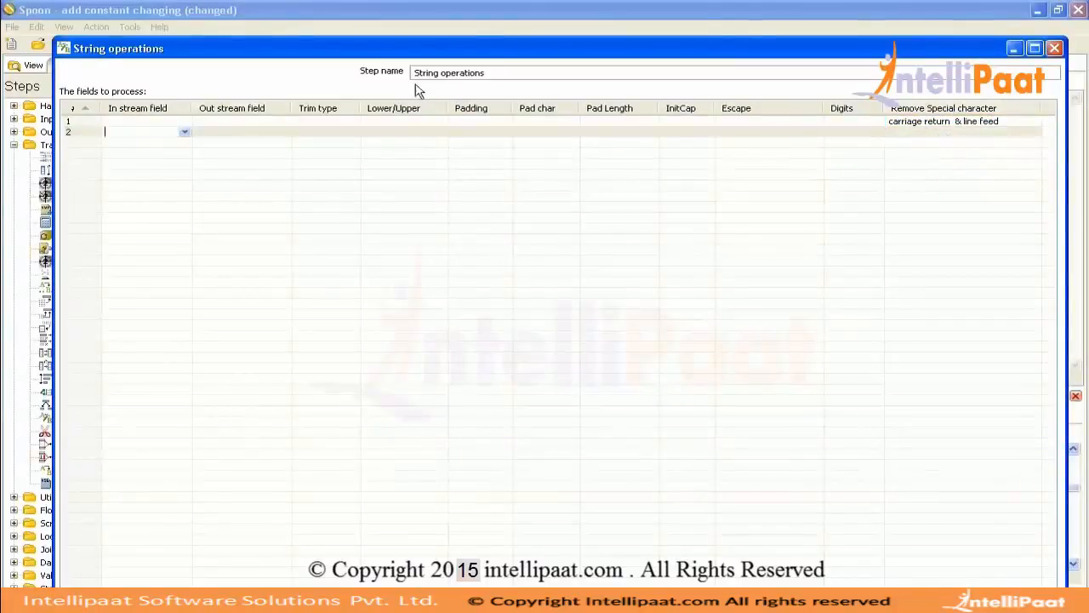
click(84, 134)
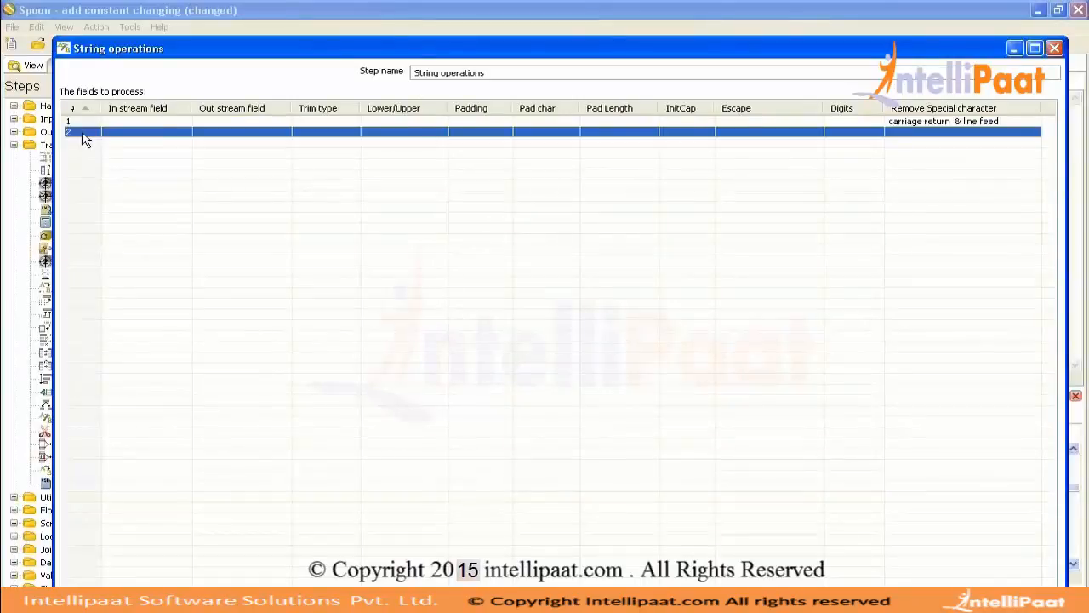
key(Delete)
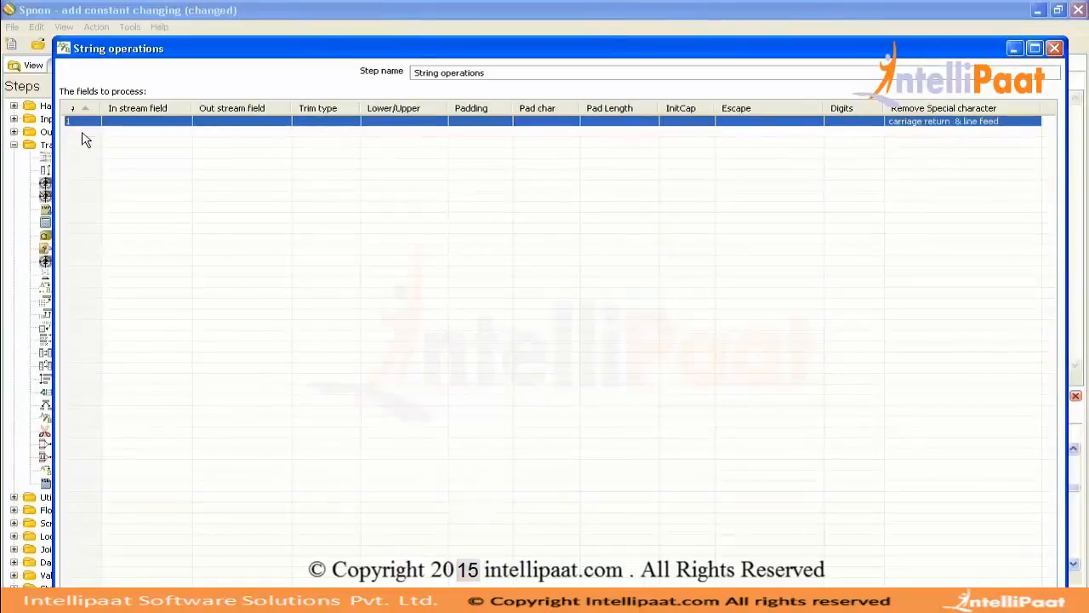
click(1055, 48)
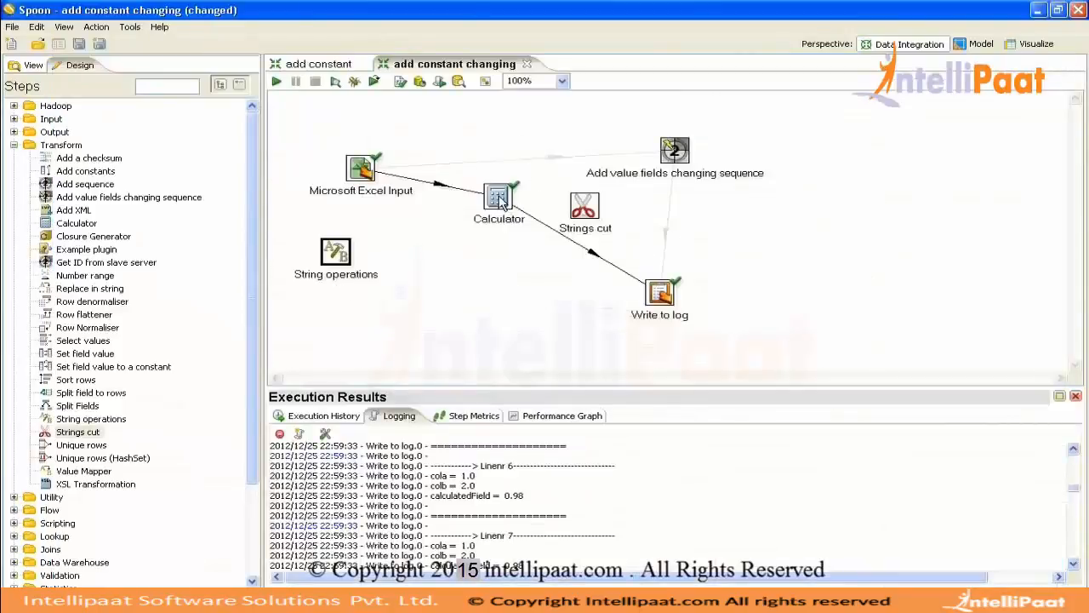
Move Calculator out of the flow with its hops disabled, and connect Microsoft Excel Input to String operations in its place
drag(501, 197, 556, 101)
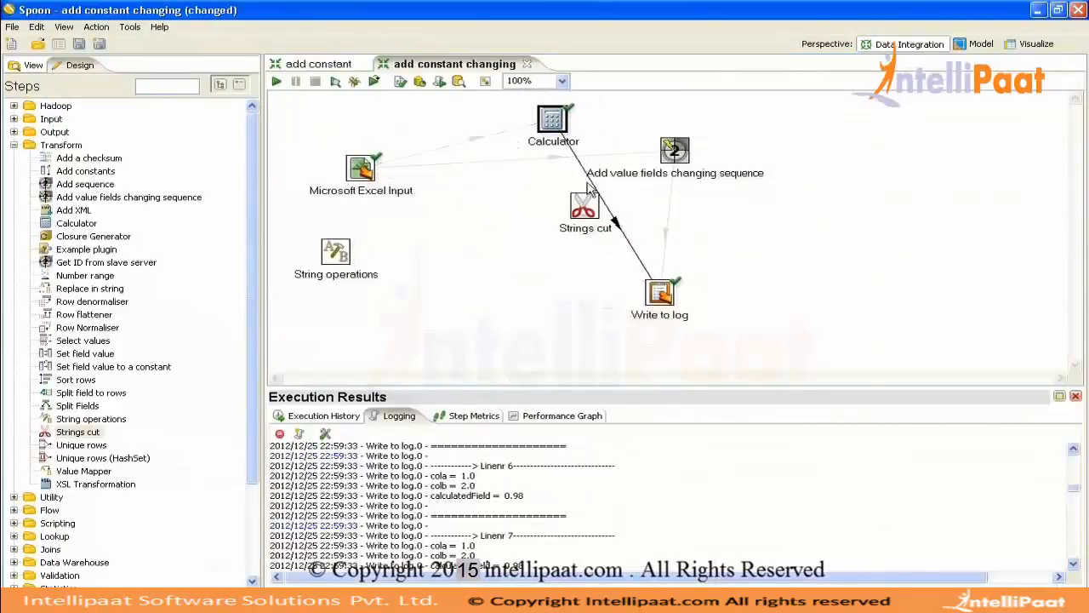
drag(319, 252, 434, 213)
drag(370, 170, 454, 223)
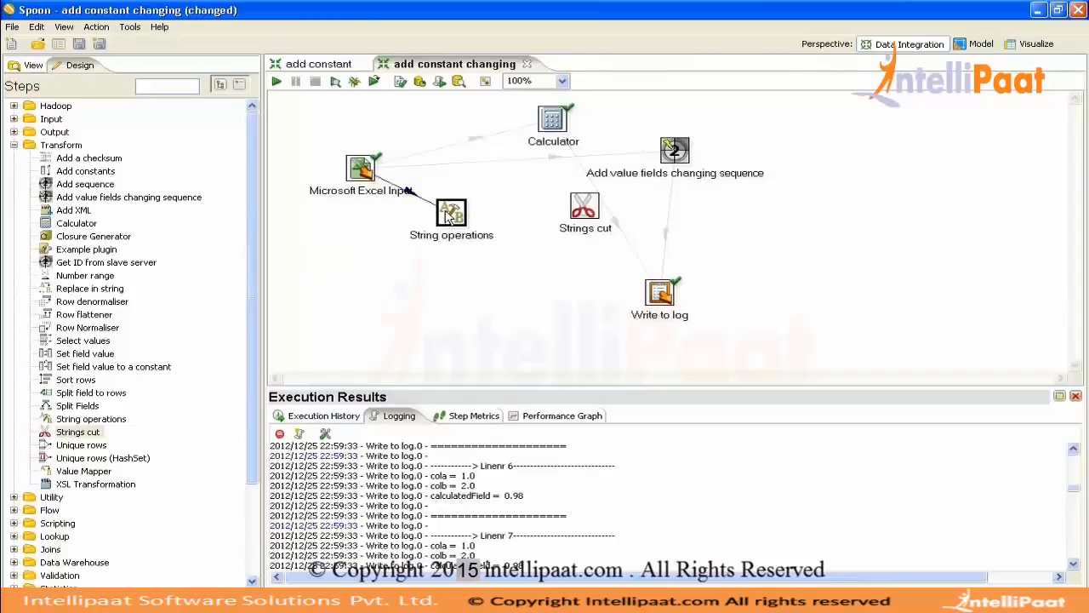
Connect String operations to Write to log as main output, move String operations below the Excel input, and save the transformation
drag(583, 264, 671, 301)
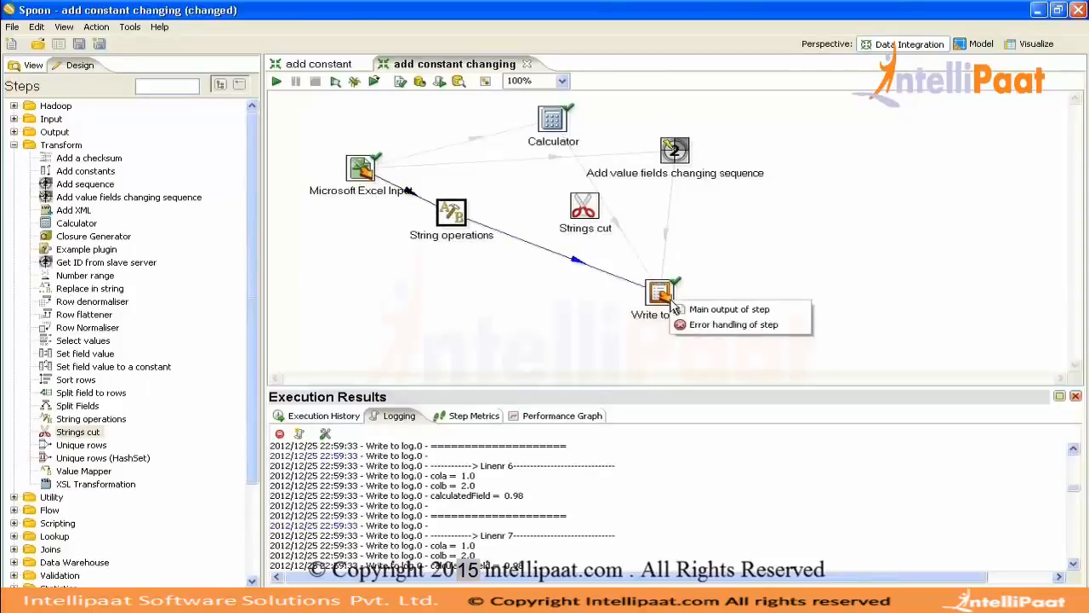
click(703, 310)
key(ctrl+s)
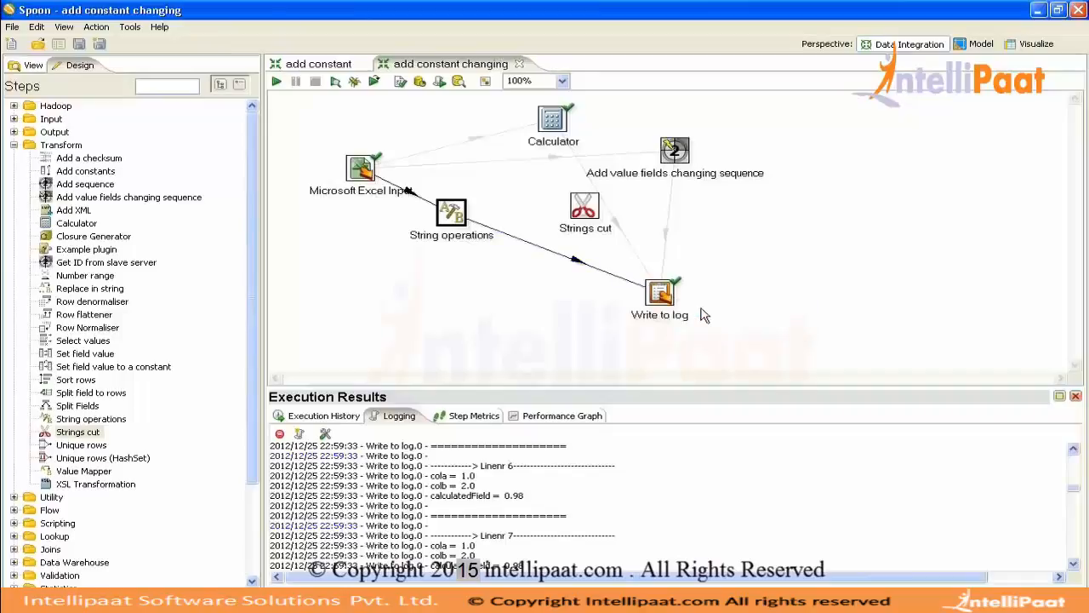
drag(452, 220, 498, 263)
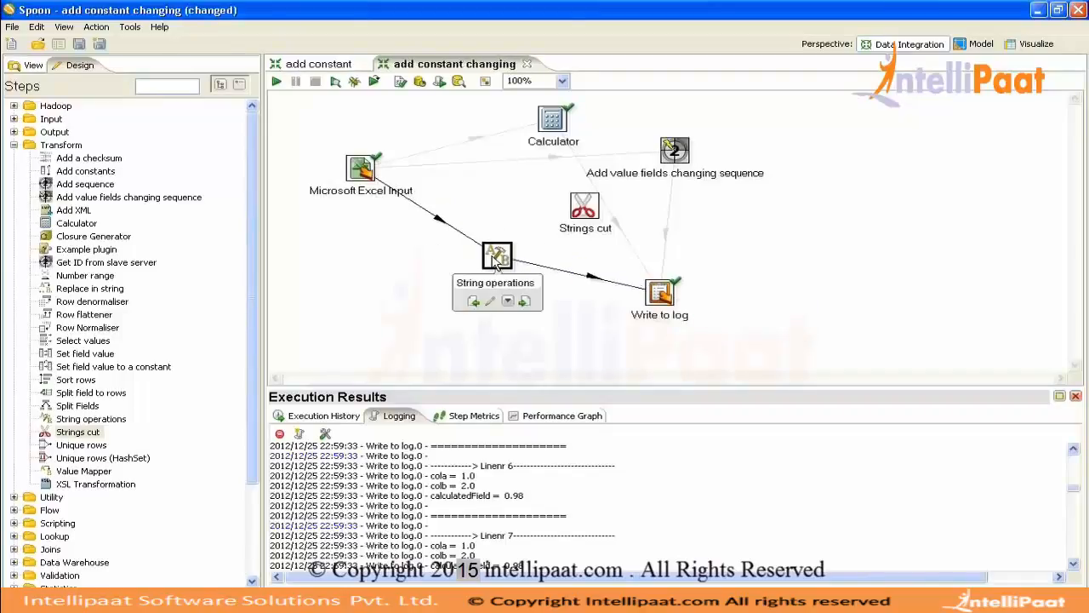
key(ctrl+s)
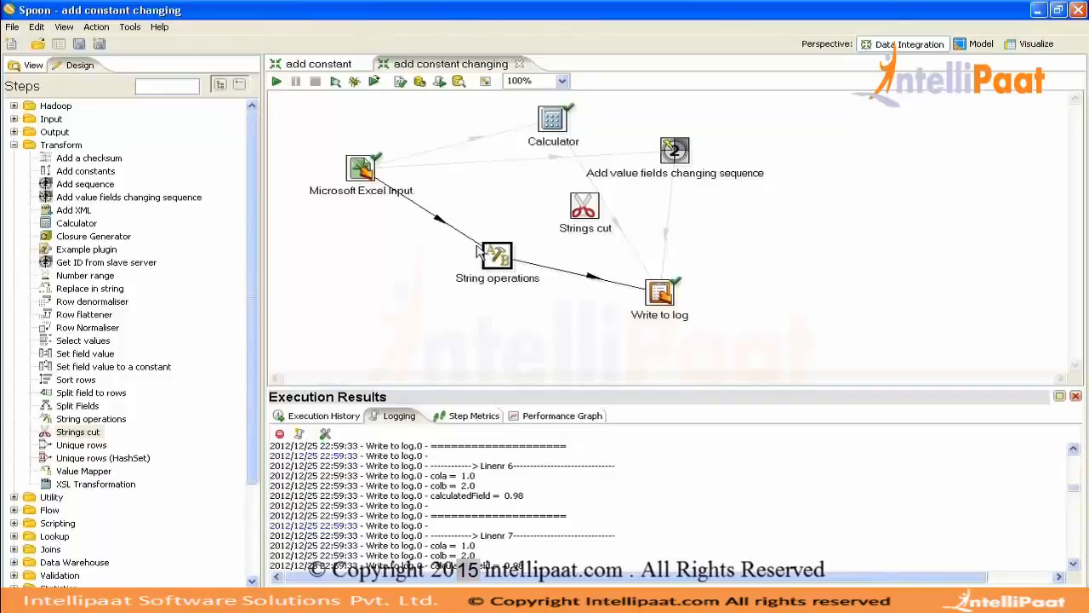
Switch to the Excel workbook and replace the cola values in A2:A21 with abc
key(alt+Tab)
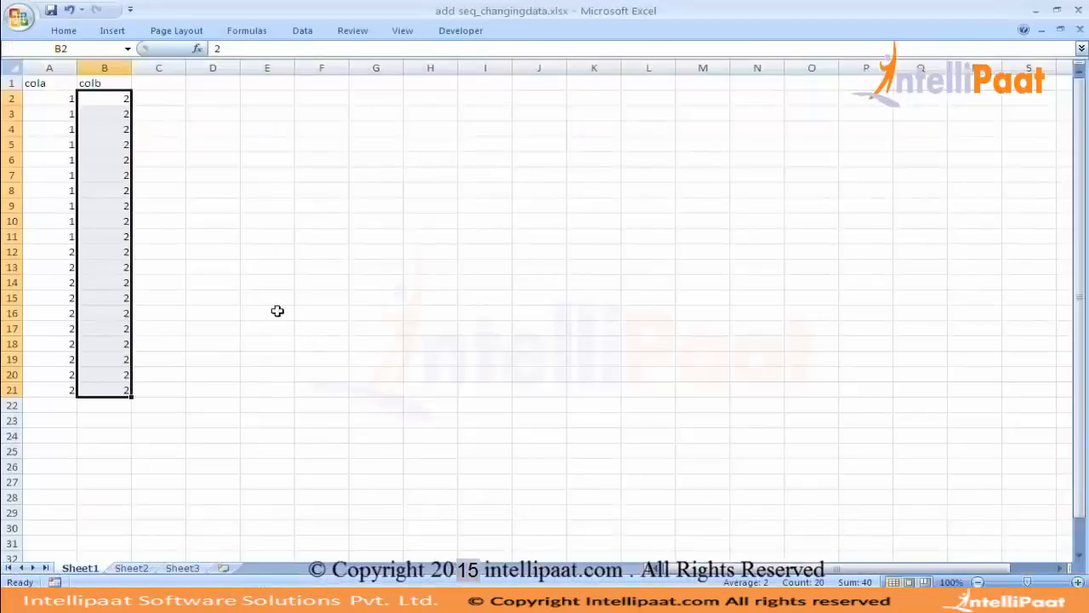
click(51, 101)
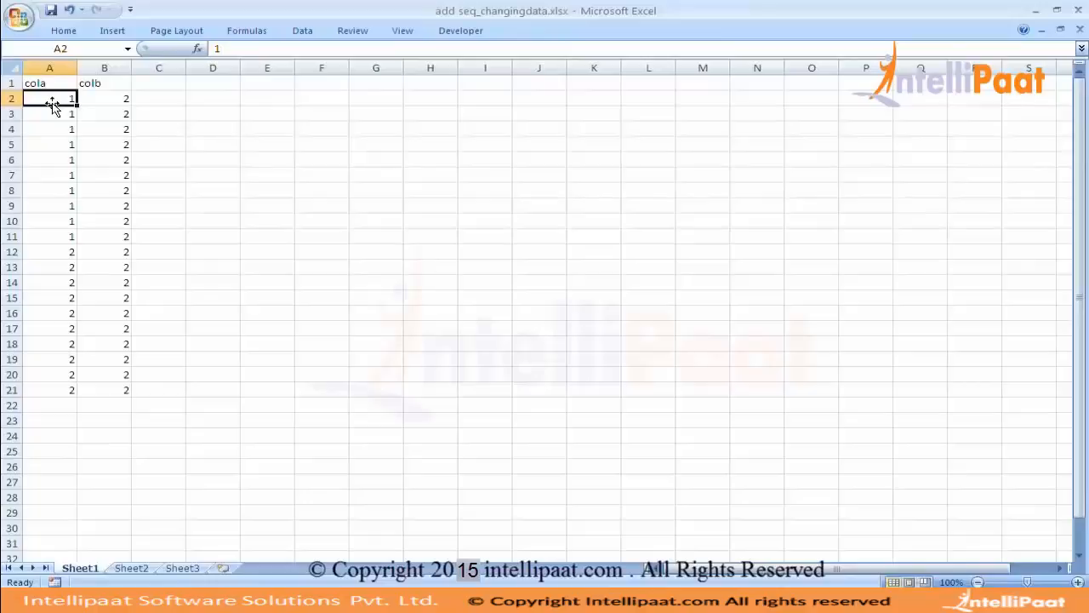
text(abc)
key(Return)
click(51, 102)
double_click(81, 104)
Replace the colb values in B2:B21 with def
click(99, 98)
text(d)
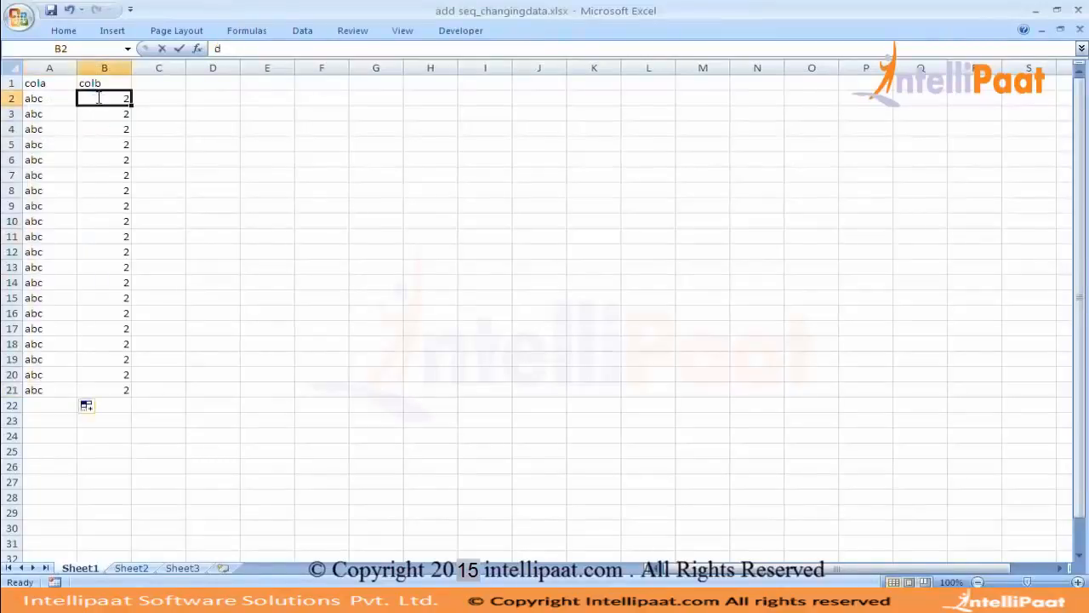
text(ef)
key(Return)
click(102, 98)
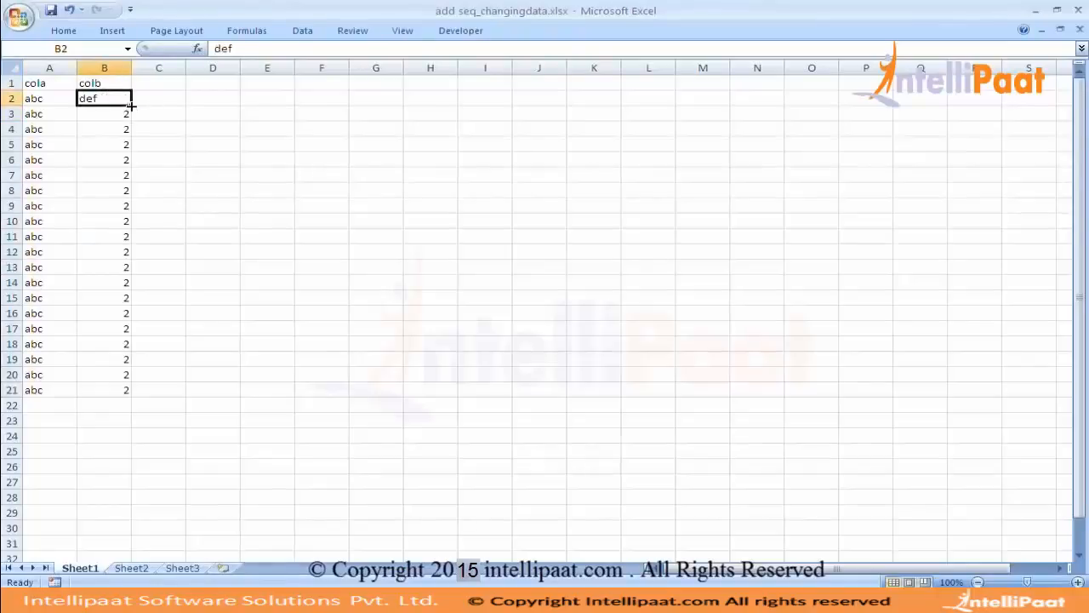
double_click(130, 105)
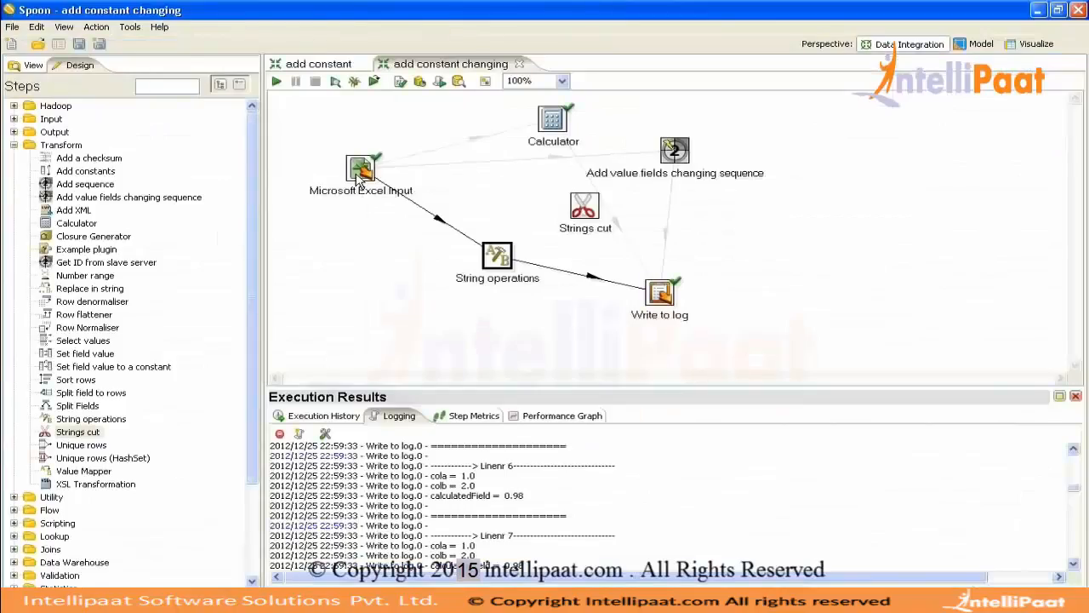
Switch to Spoon and set the types of cola and colb to String in the Microsoft Excel Input fields
double_click(359, 174)
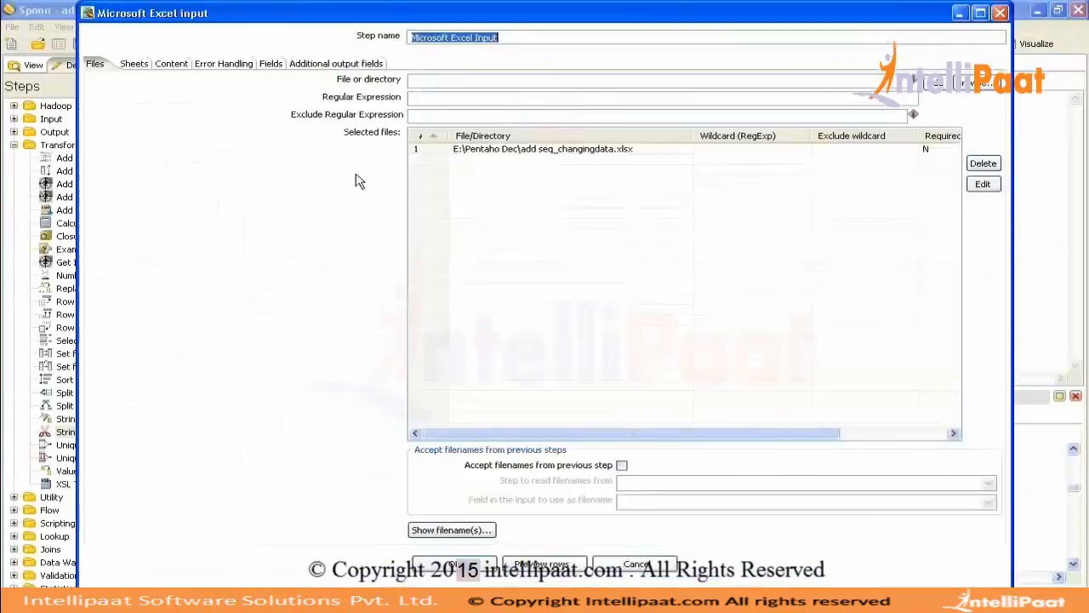
click(269, 64)
click(245, 96)
click(255, 96)
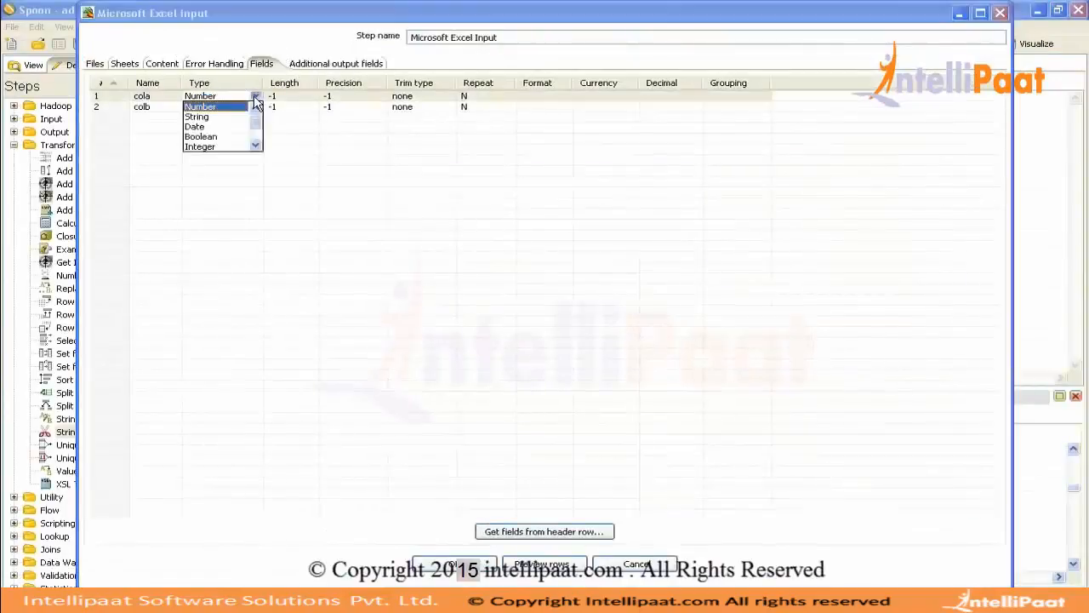
click(239, 116)
click(242, 107)
click(256, 106)
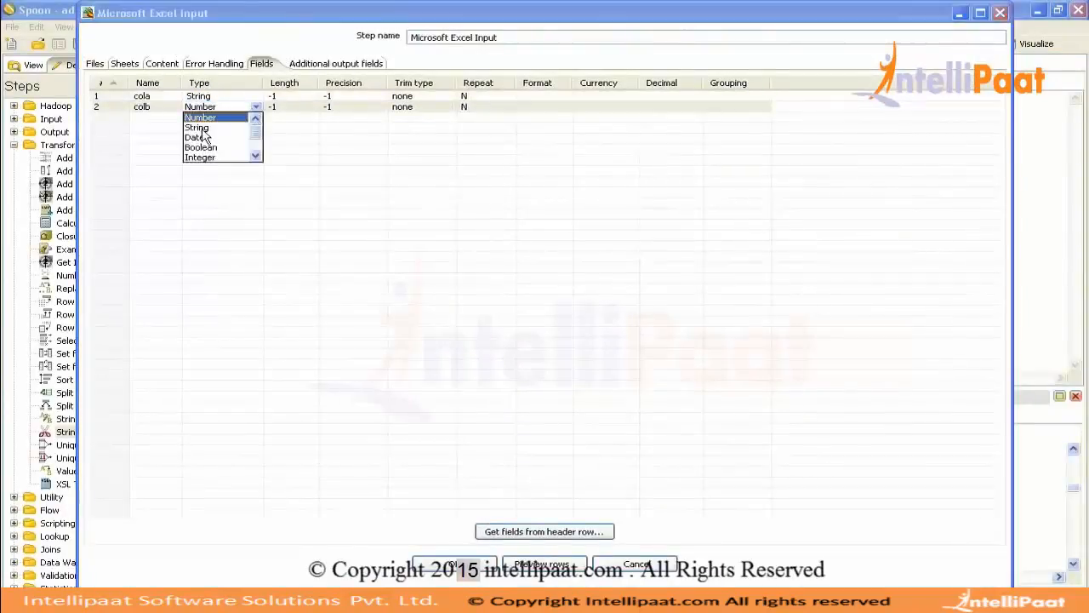
click(217, 128)
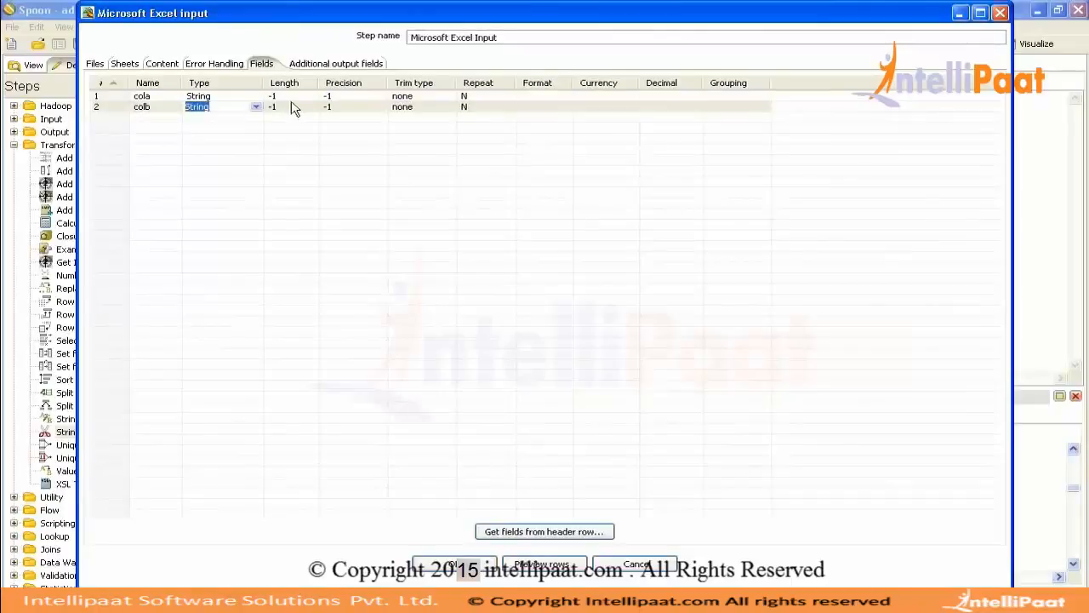
click(292, 96)
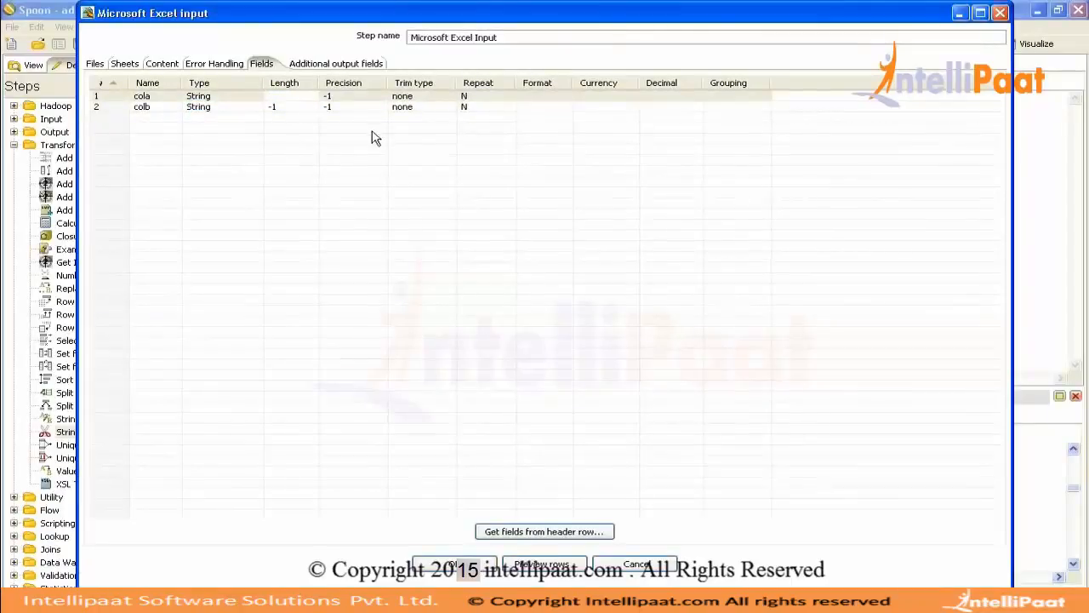
Reload the Microsoft Excel Input fields from the header row, clearing the existing field list, and apply the settings
click(585, 531)
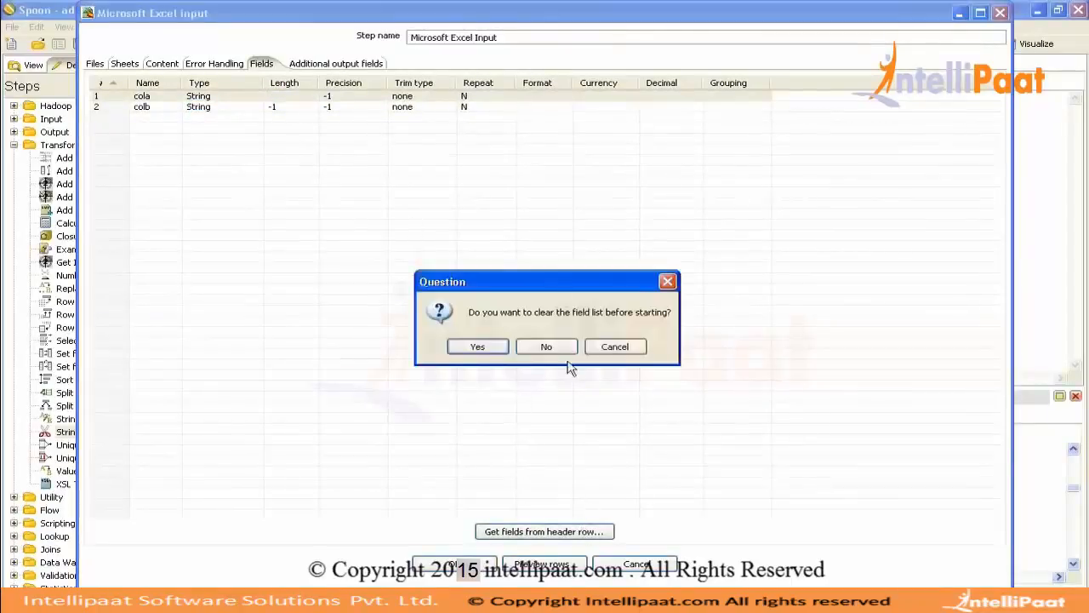
click(492, 347)
click(451, 566)
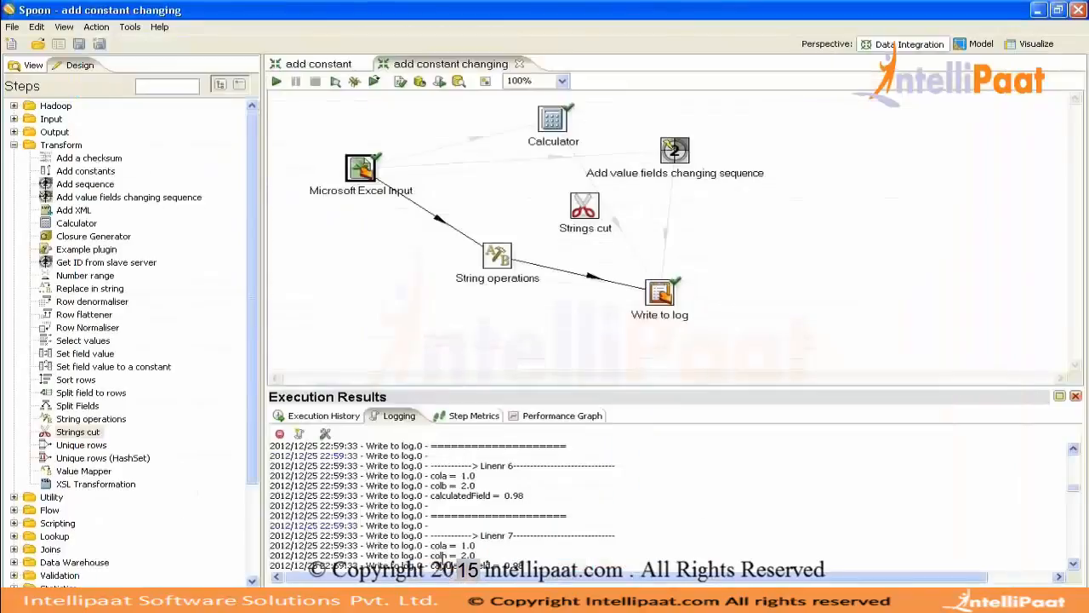
Load cola and colb into the String operations step, set InitCap to Y for both, and apply the settings
double_click(497, 255)
click(541, 575)
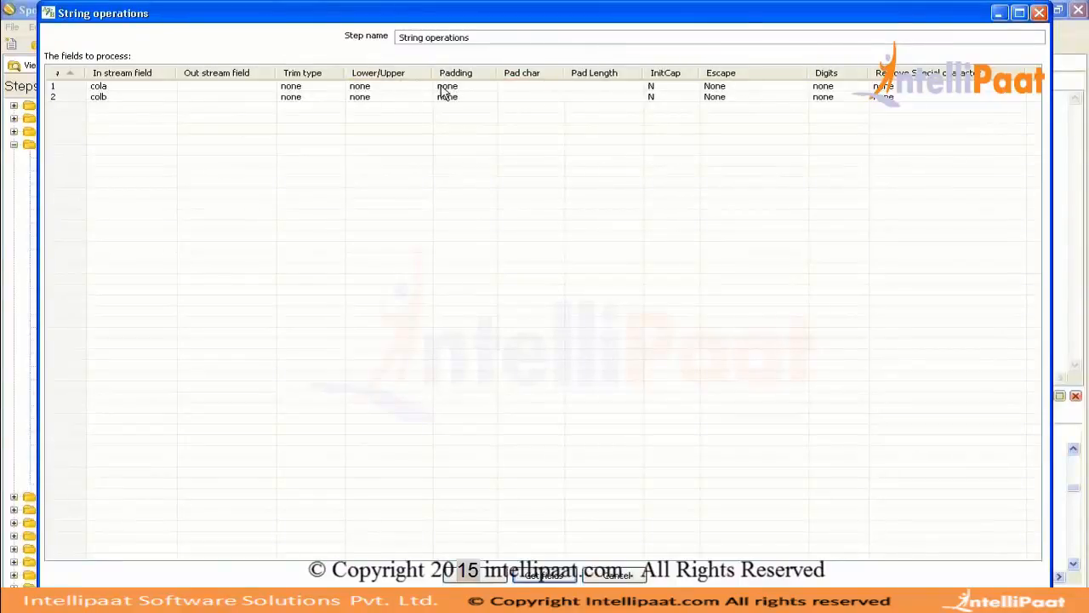
click(694, 88)
click(694, 87)
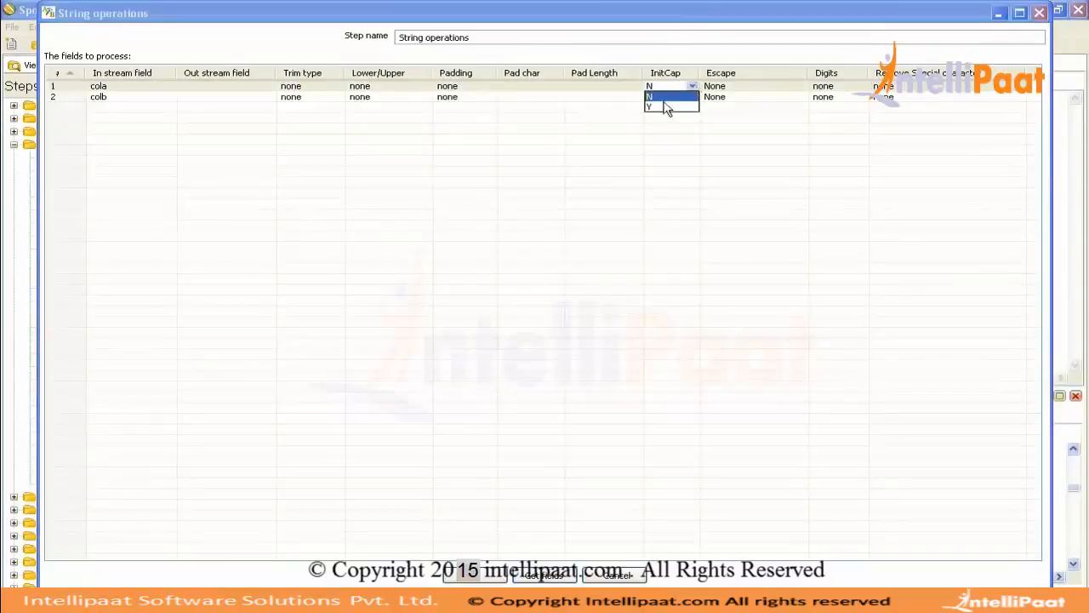
click(662, 109)
click(694, 97)
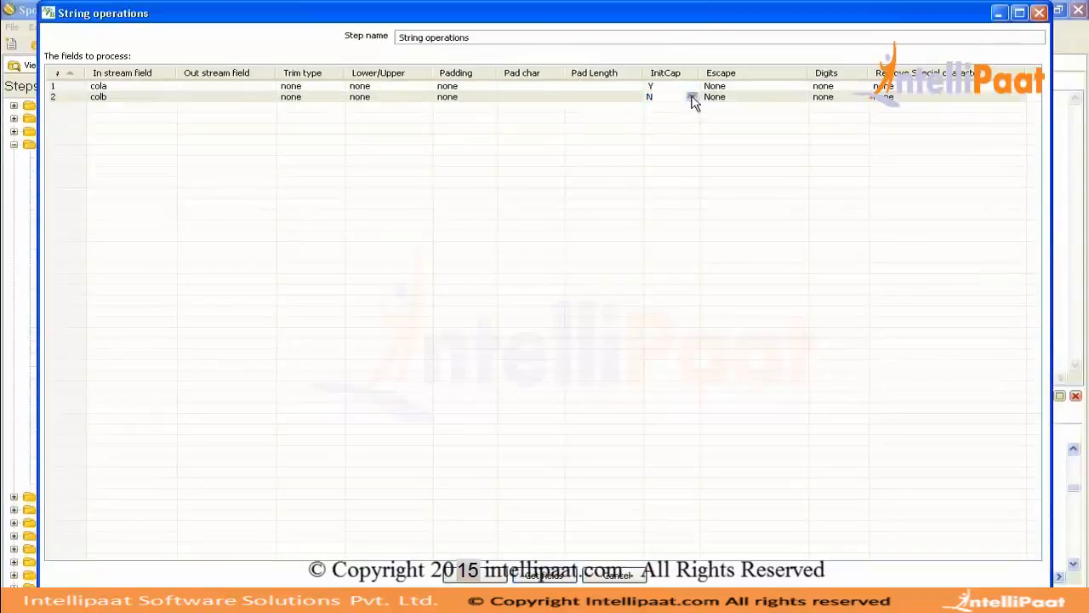
click(693, 99)
click(675, 125)
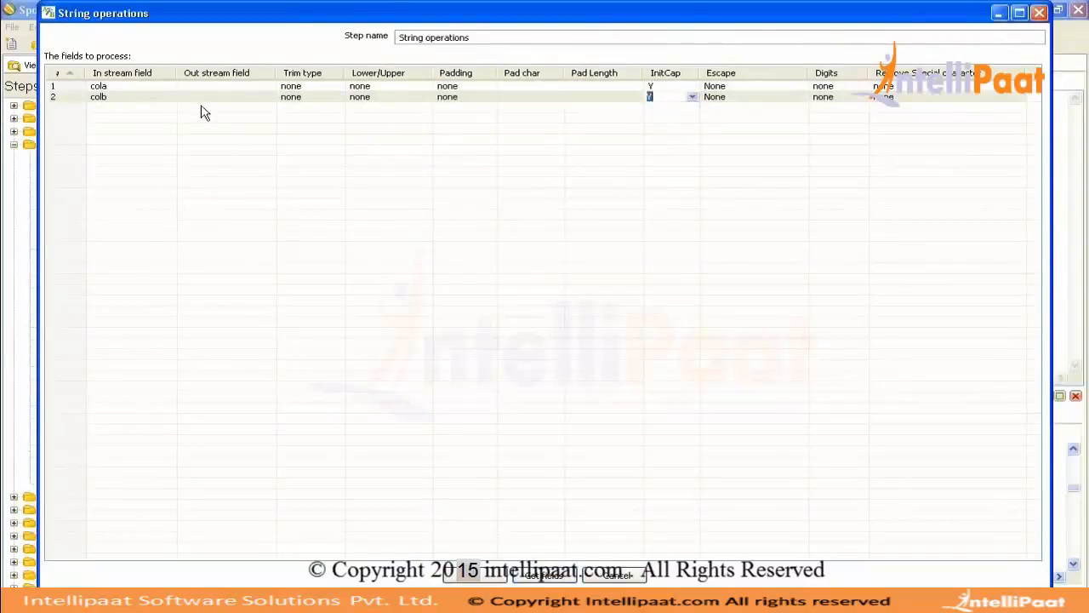
click(81, 87)
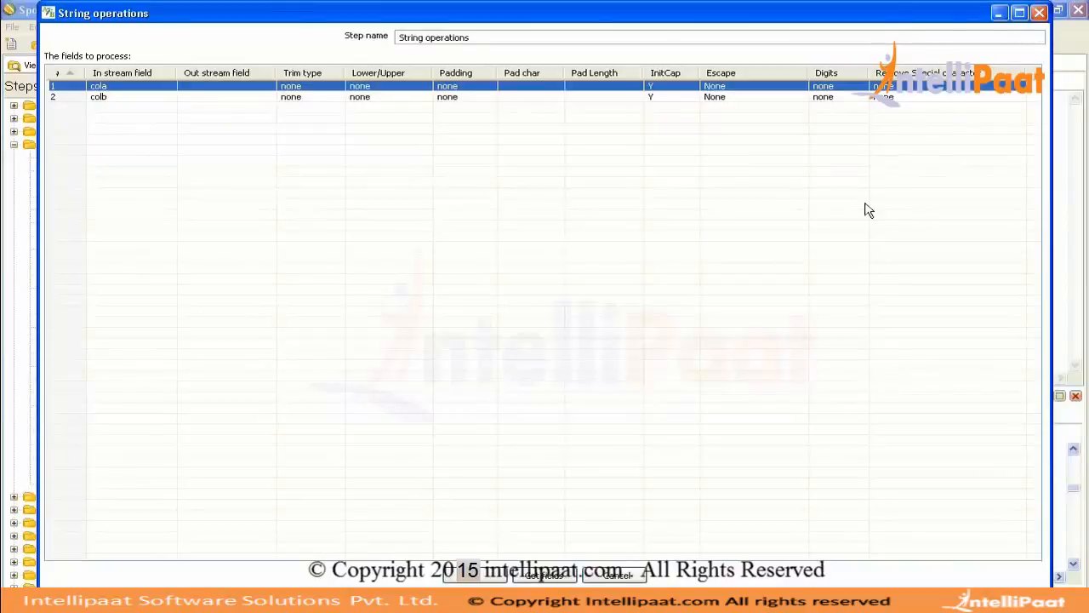
click(492, 576)
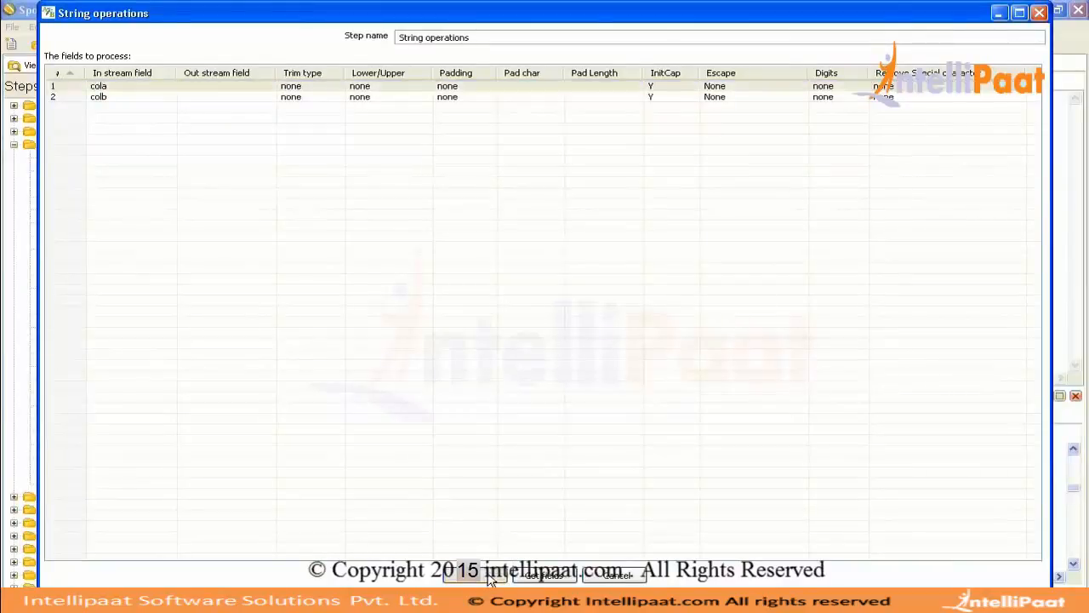
Refresh the Write to log field list from the incoming stream, replacing the old entries, and apply it
double_click(658, 294)
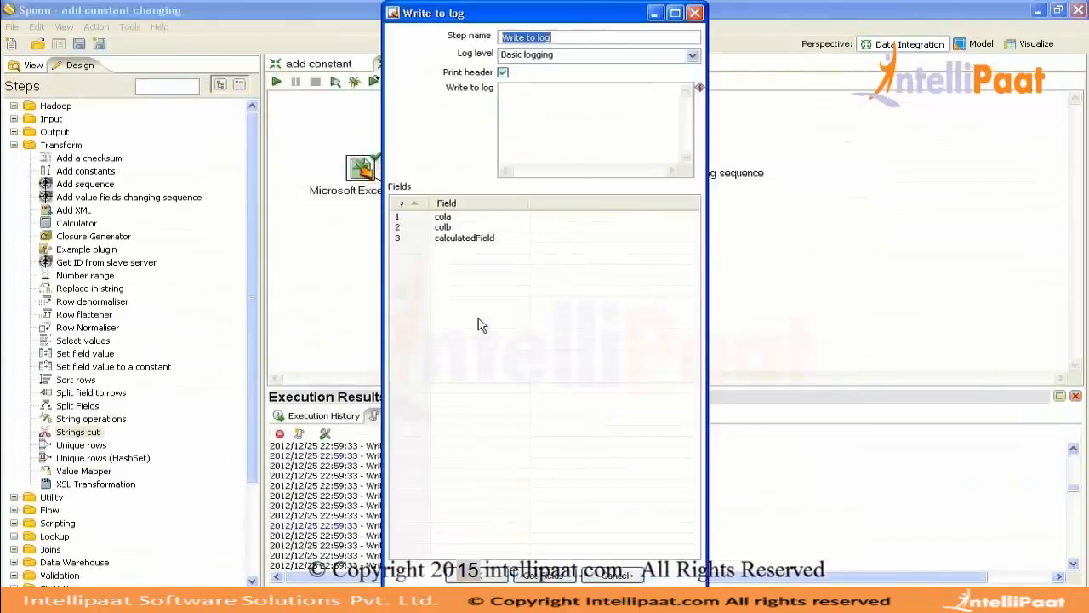
click(567, 579)
click(603, 310)
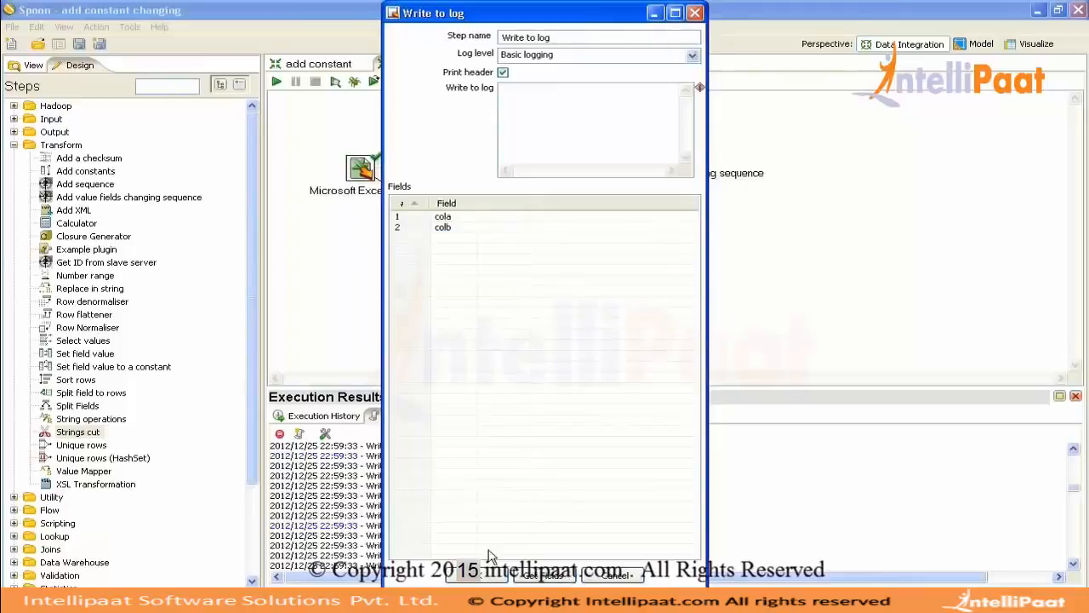
click(490, 577)
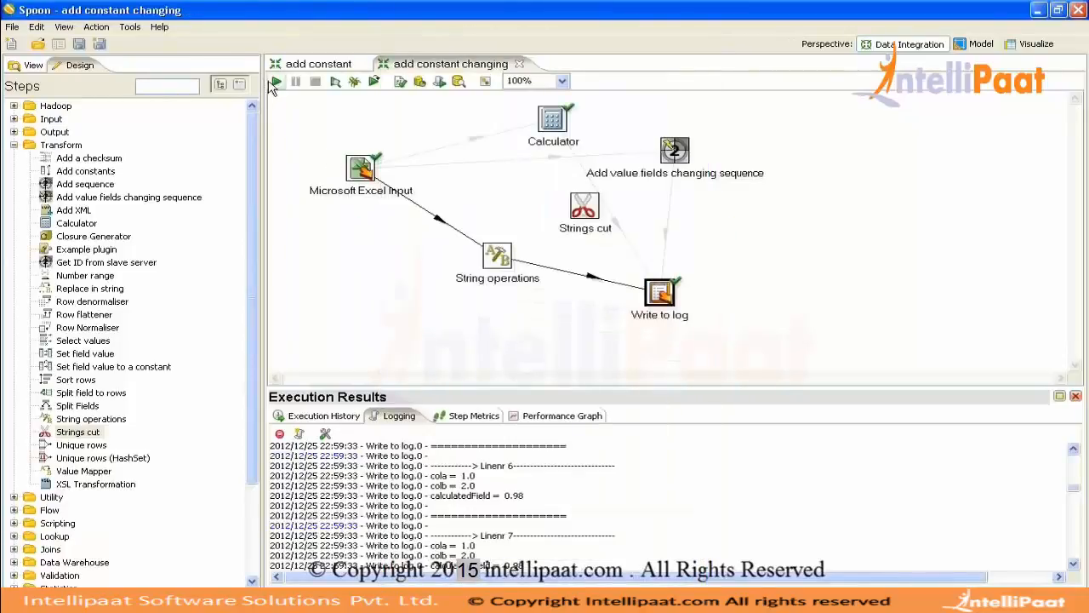
Run the transformation and compare the logged cola and colb values with the source data in Excel
click(275, 82)
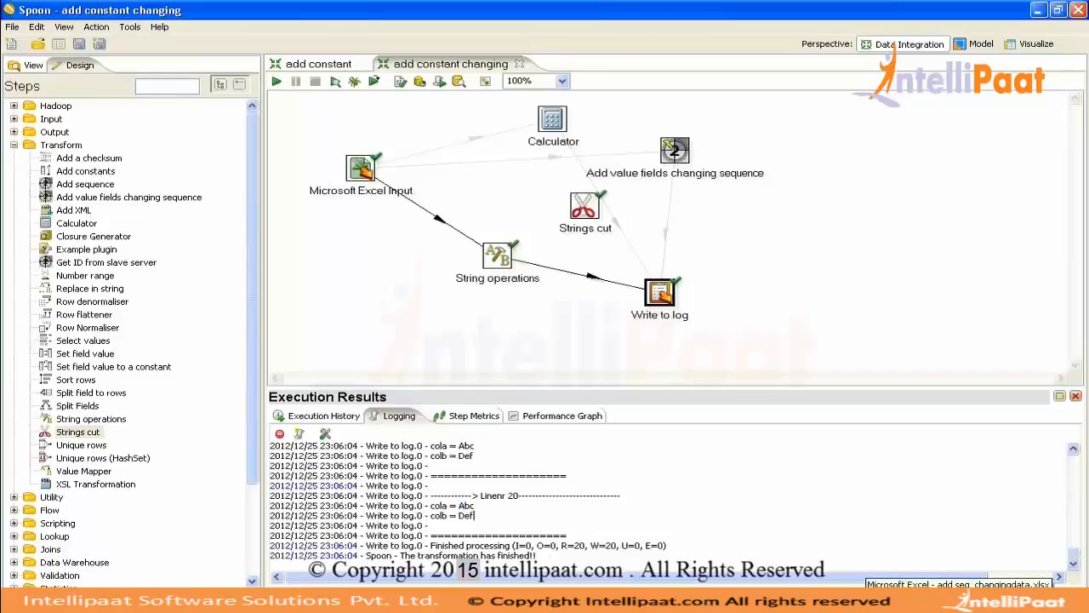
click(872, 601)
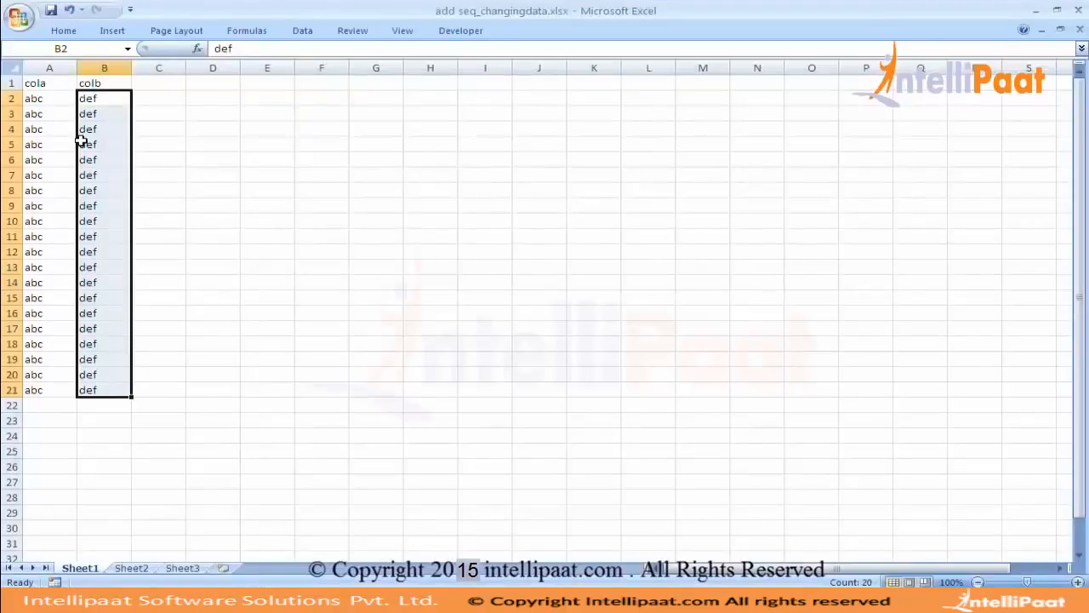
key(alt+Tab)
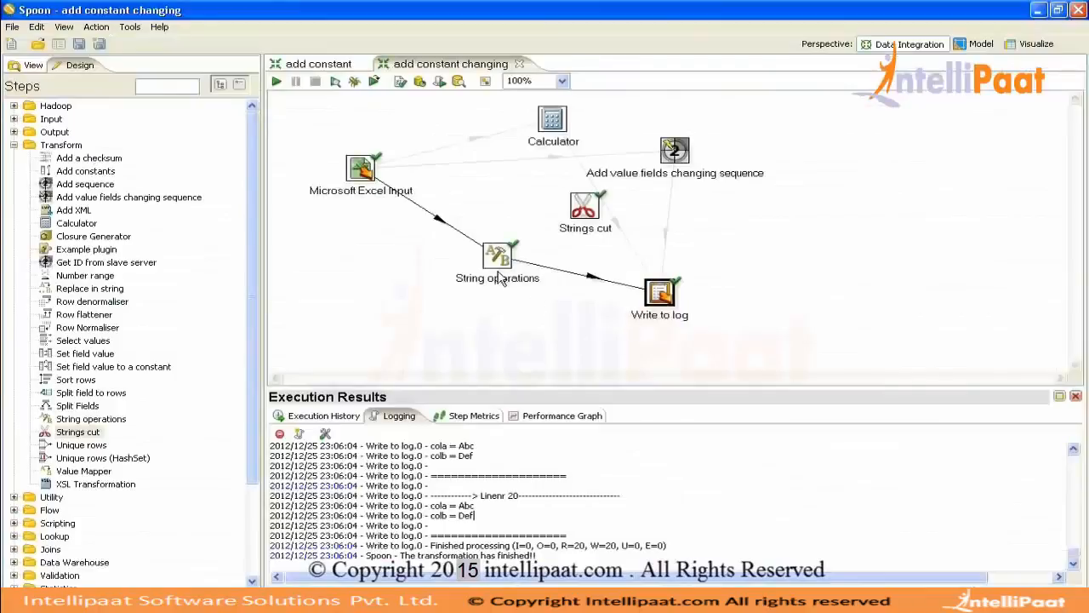
Try setting right padding for cola in String operations, and close the settings without applying them
double_click(501, 258)
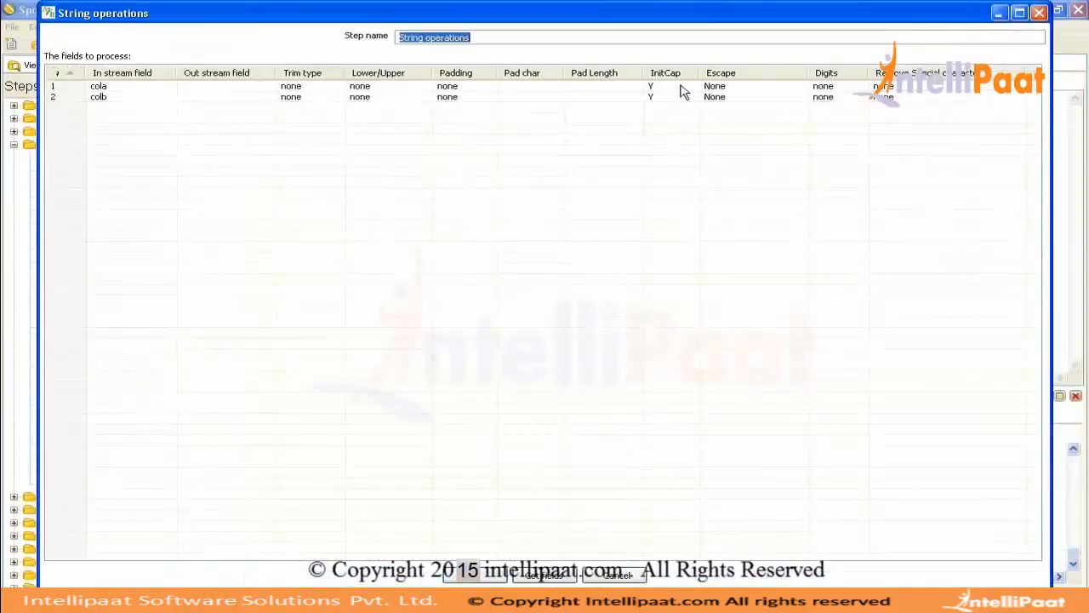
click(493, 88)
click(491, 86)
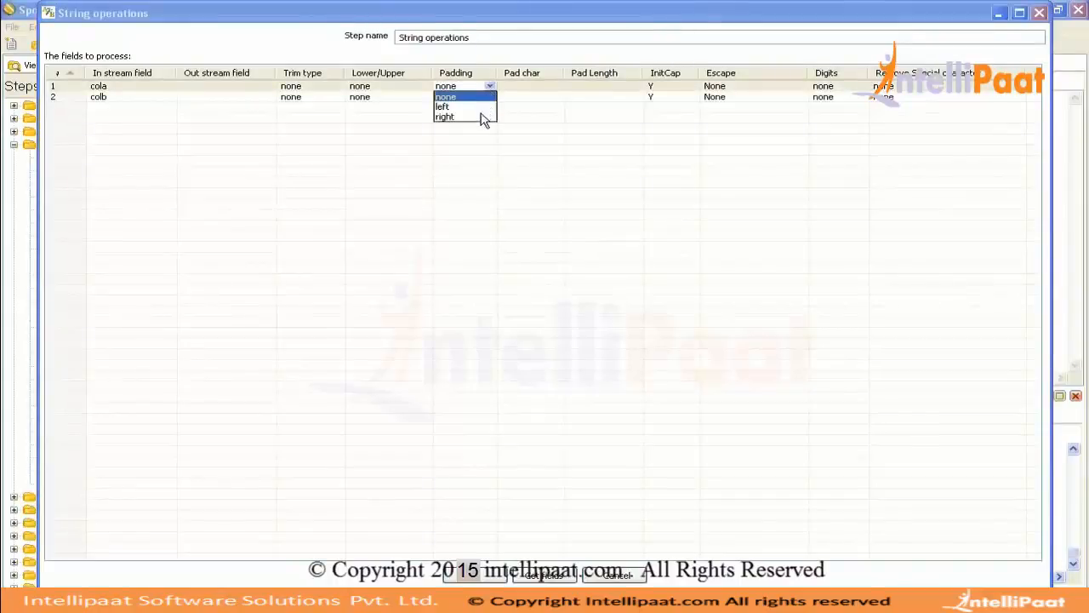
click(481, 118)
click(530, 86)
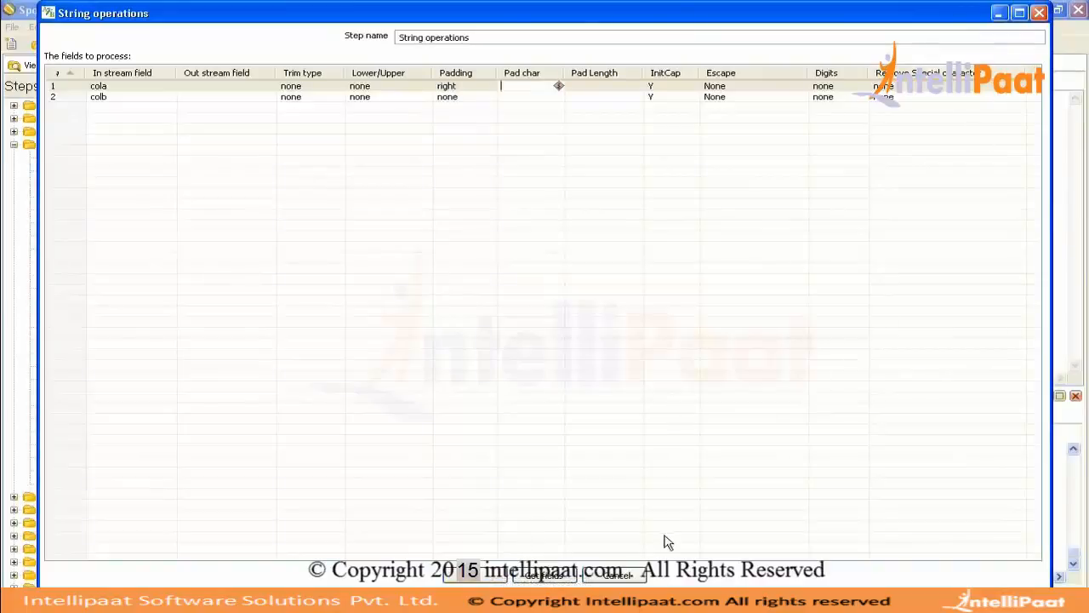
click(644, 576)
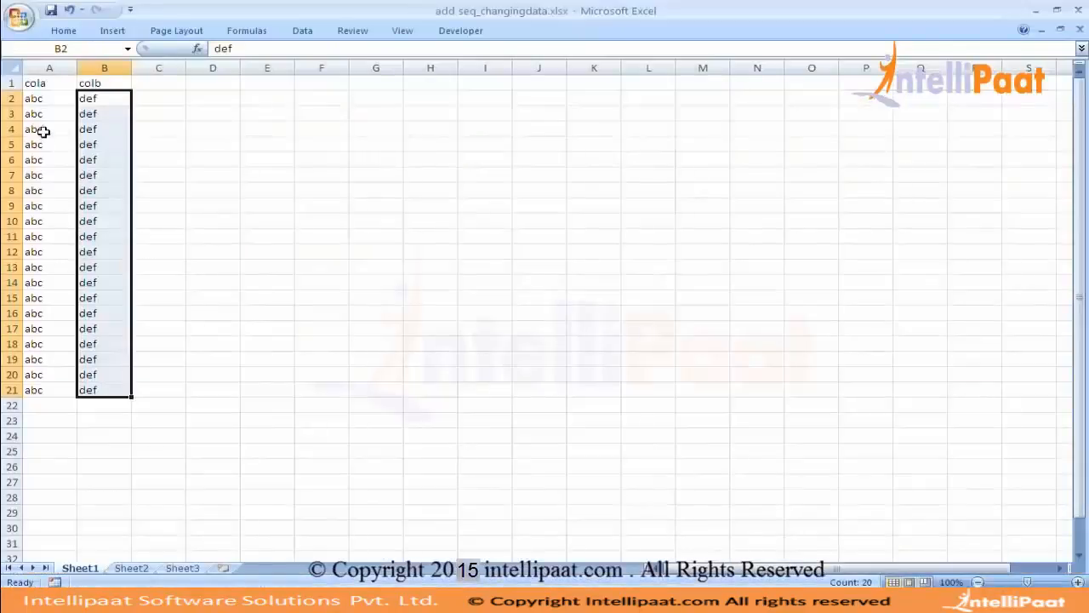
double_click(111, 99)
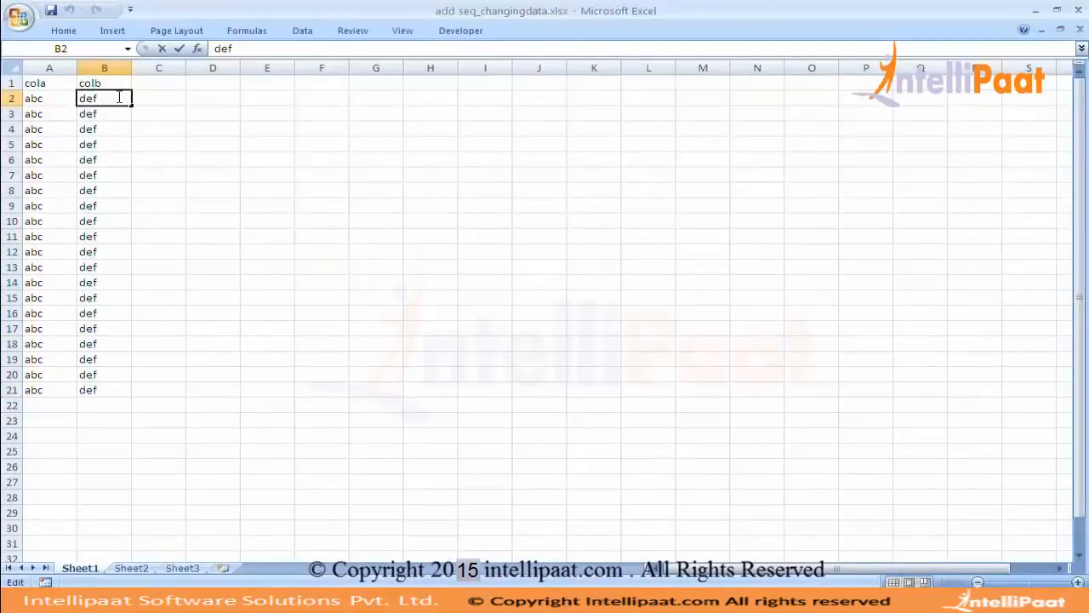
text(sd)
key(Escape)
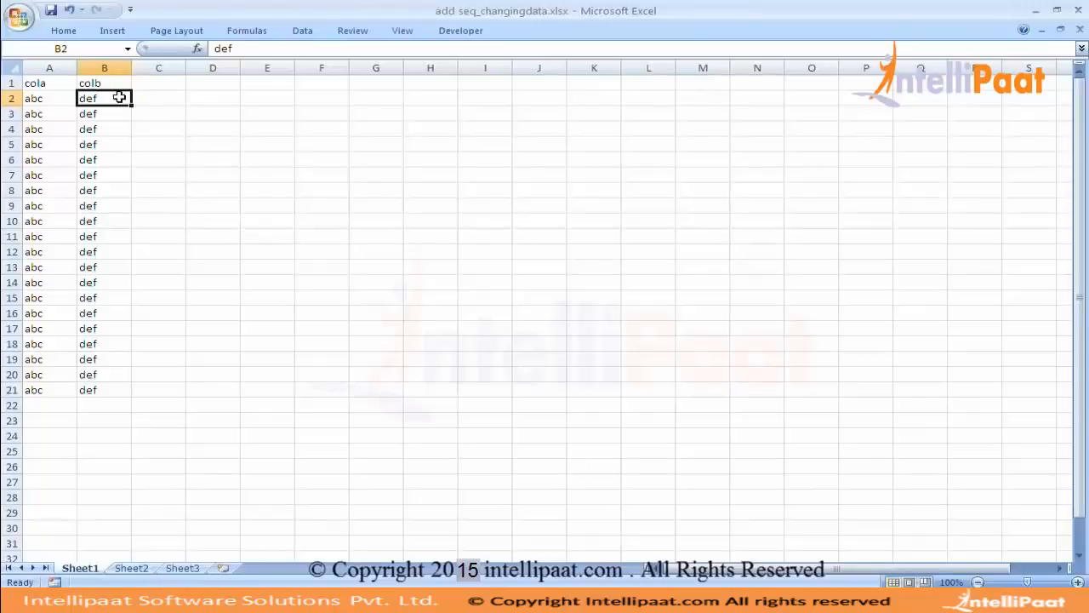
click(121, 114)
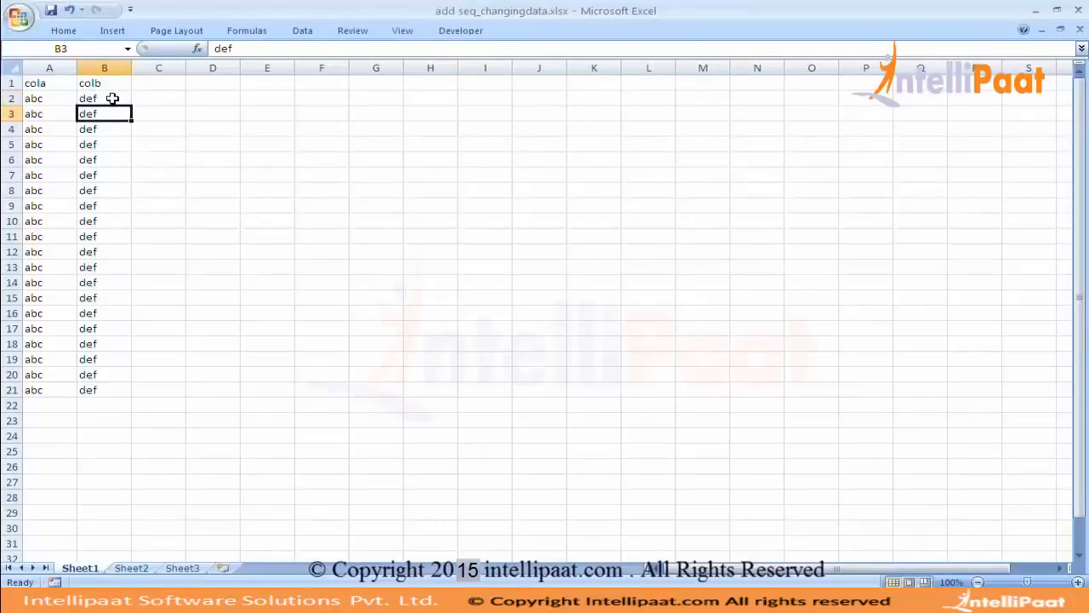
Inspect the text in cells B2 and A2 for editing without changing either value
click(110, 98)
click(251, 48)
drag(250, 48, 205, 47)
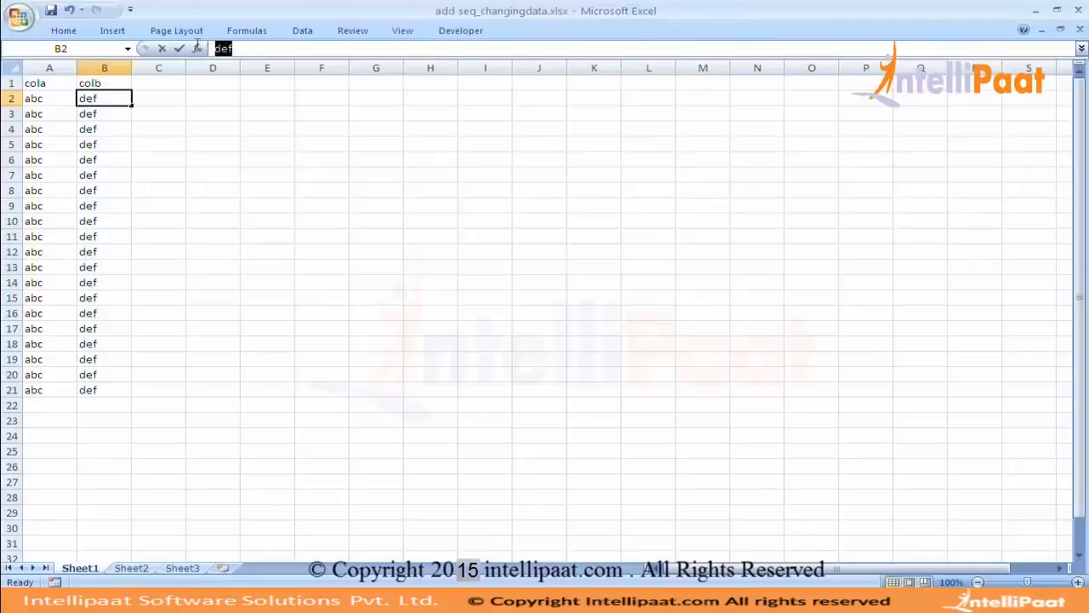
key(Escape)
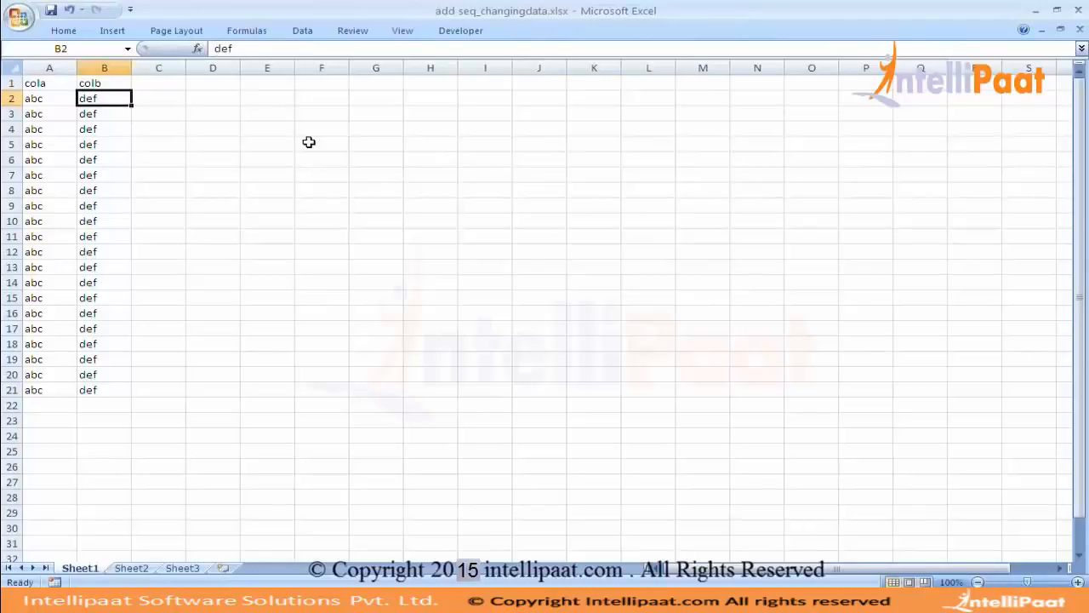
click(61, 99)
double_click(61, 99)
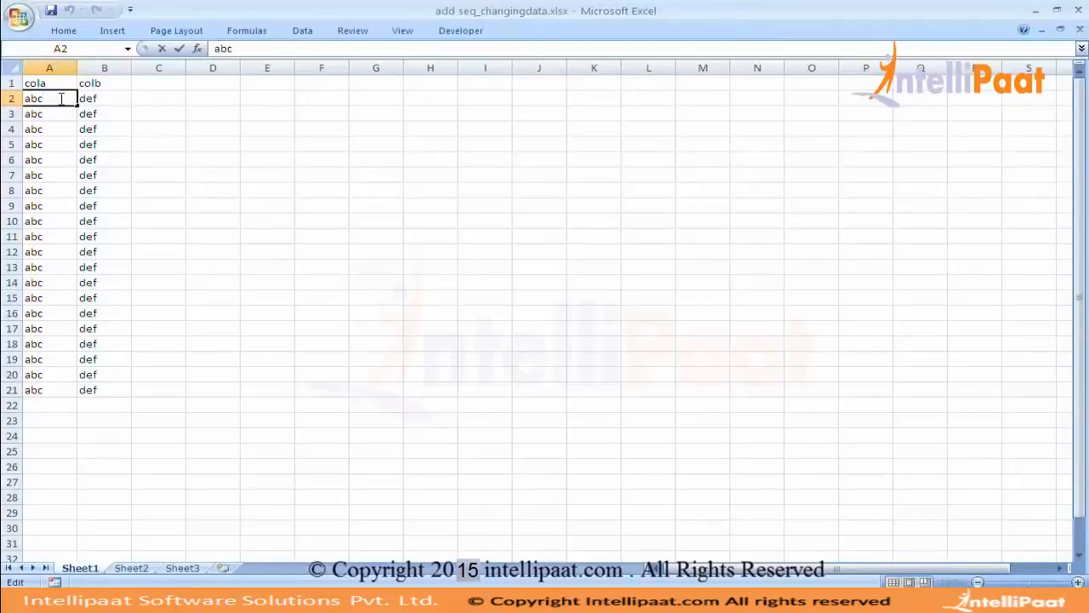
key(Escape)
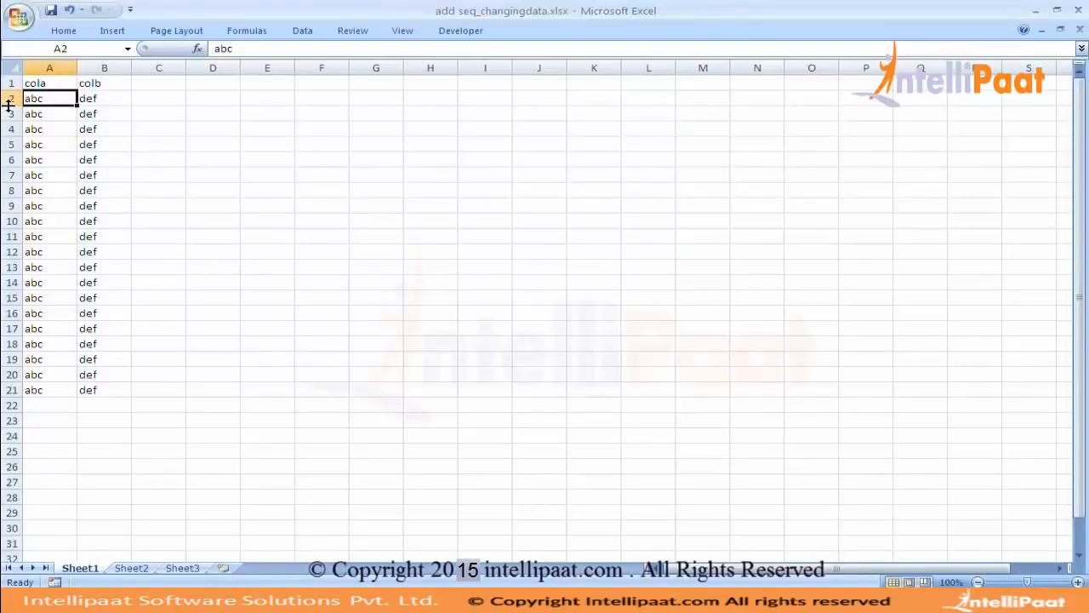
Enlarge the height of row 2 and open the abc text in cell A2 for editing
drag(10, 106, 10, 185)
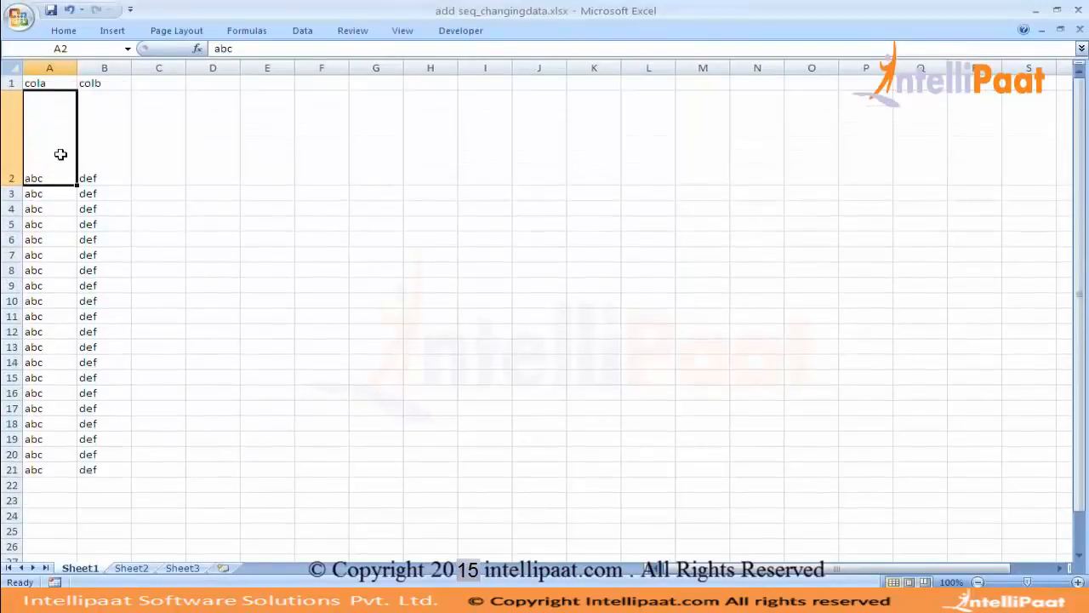
double_click(61, 154)
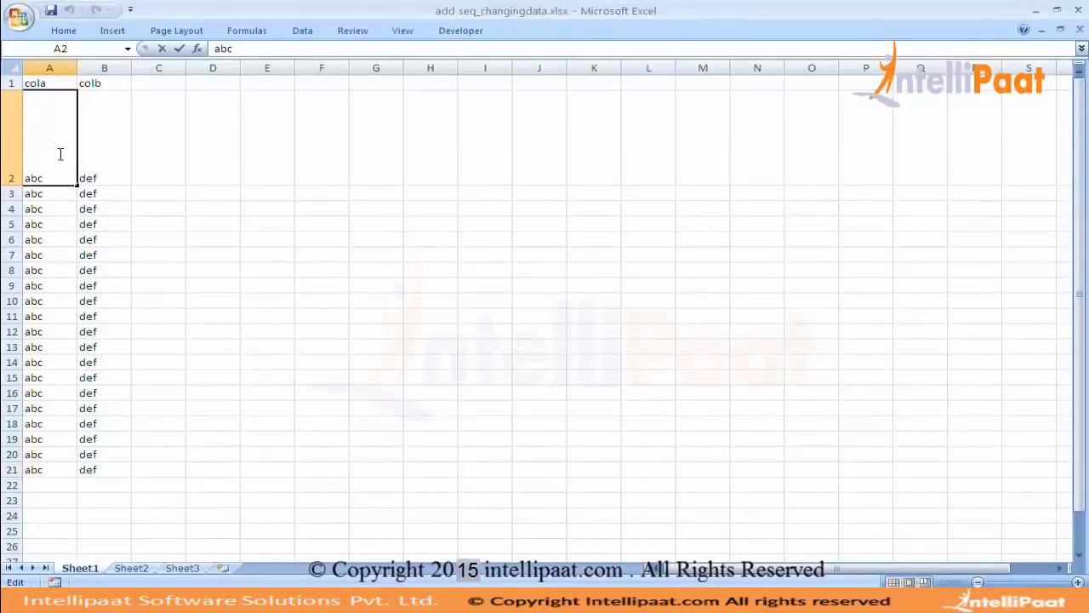
key(Escape)
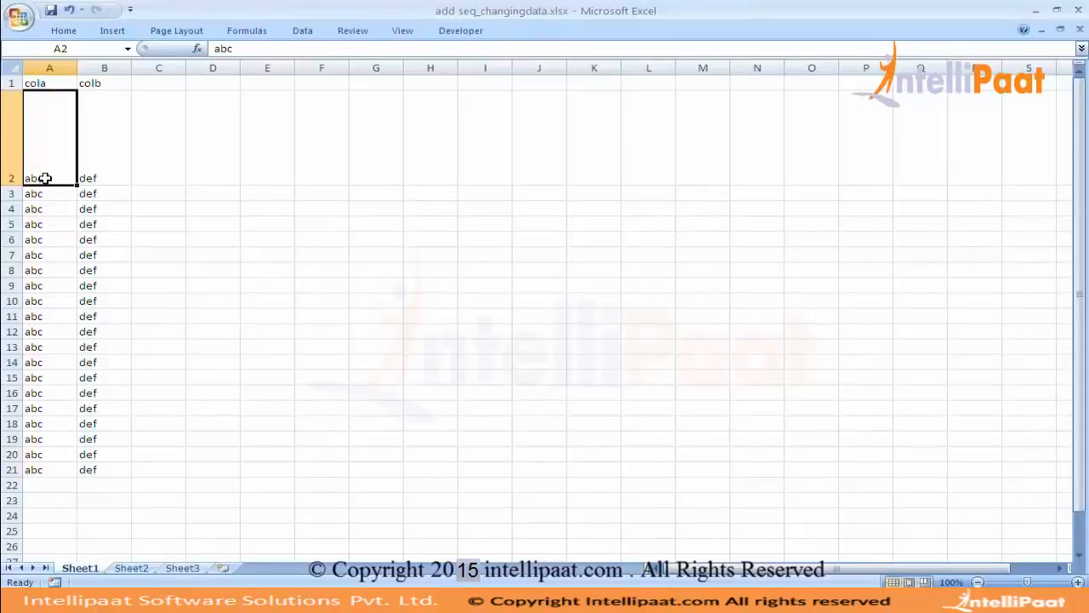
double_click(45, 178)
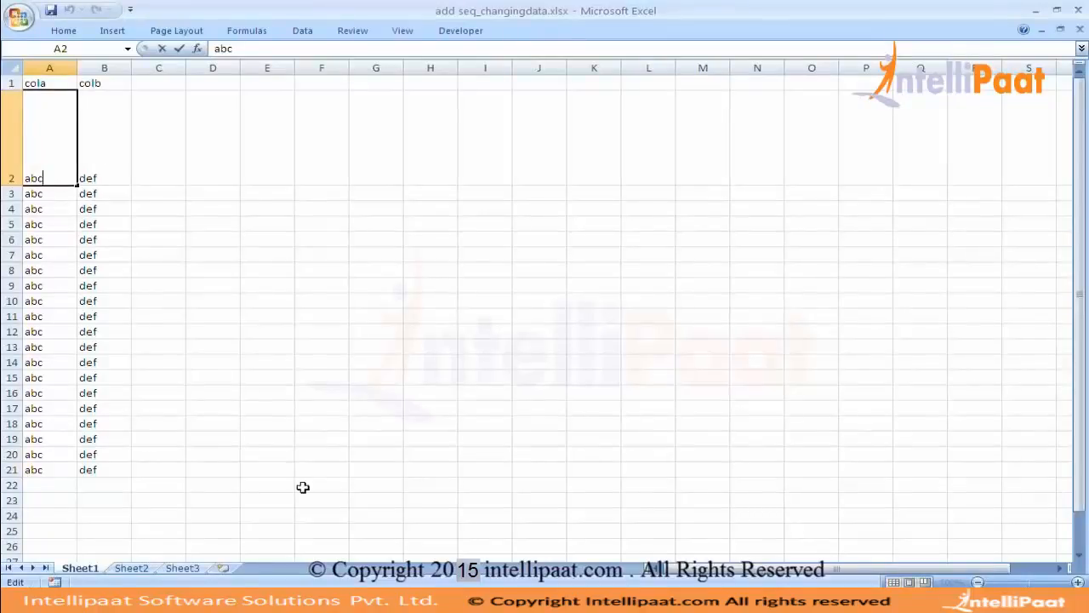
Switch to Spoon and run the add constant changing transformation again
click(589, 601)
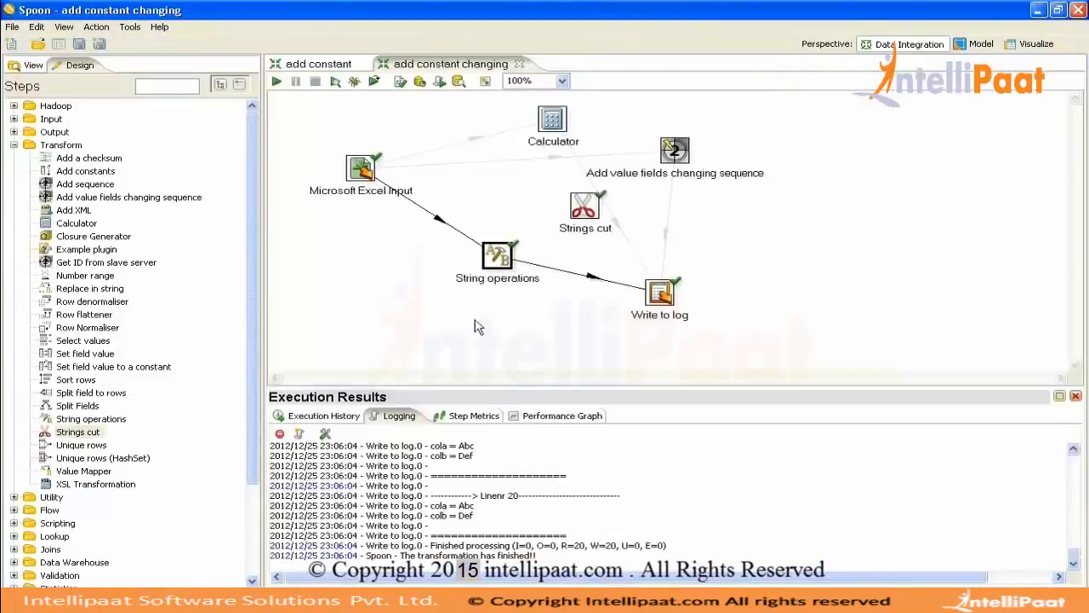
click(276, 81)
key(Return)
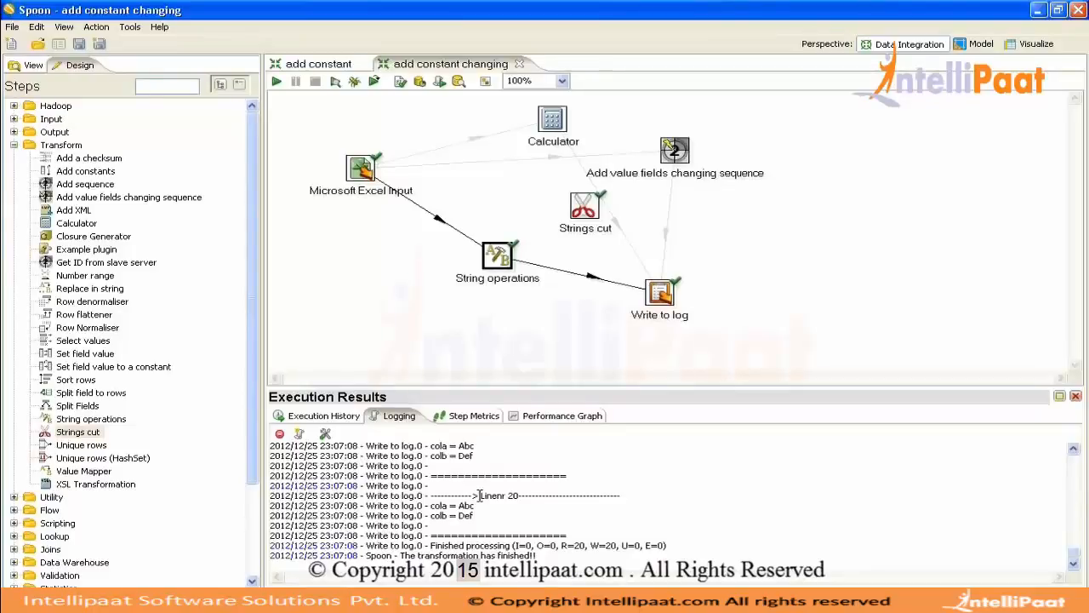
In the String operations step, set special character removal for cola to space
double_click(499, 254)
click(1000, 86)
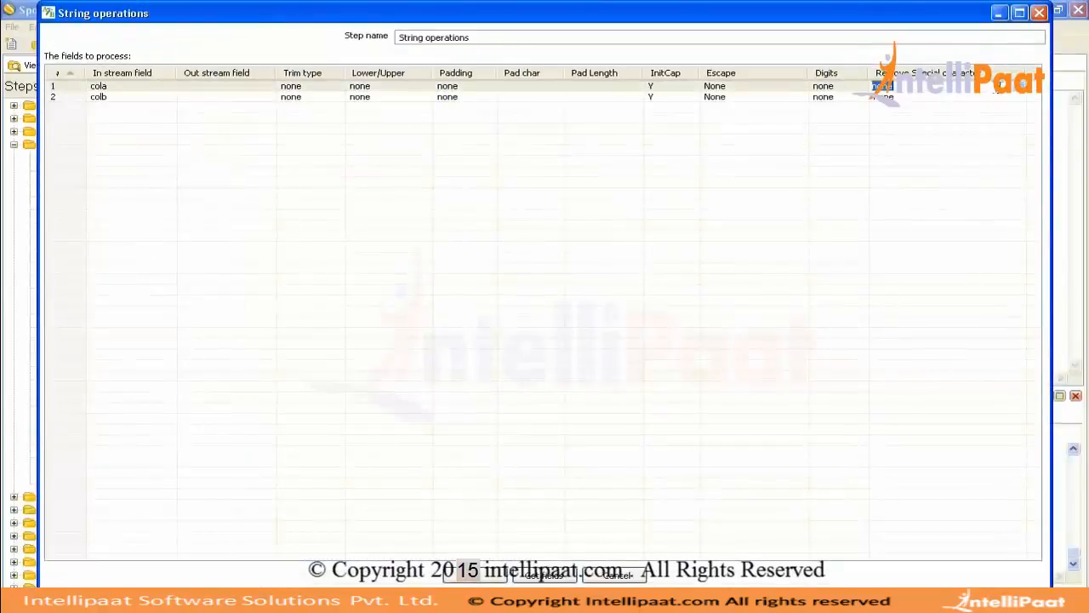
click(1021, 92)
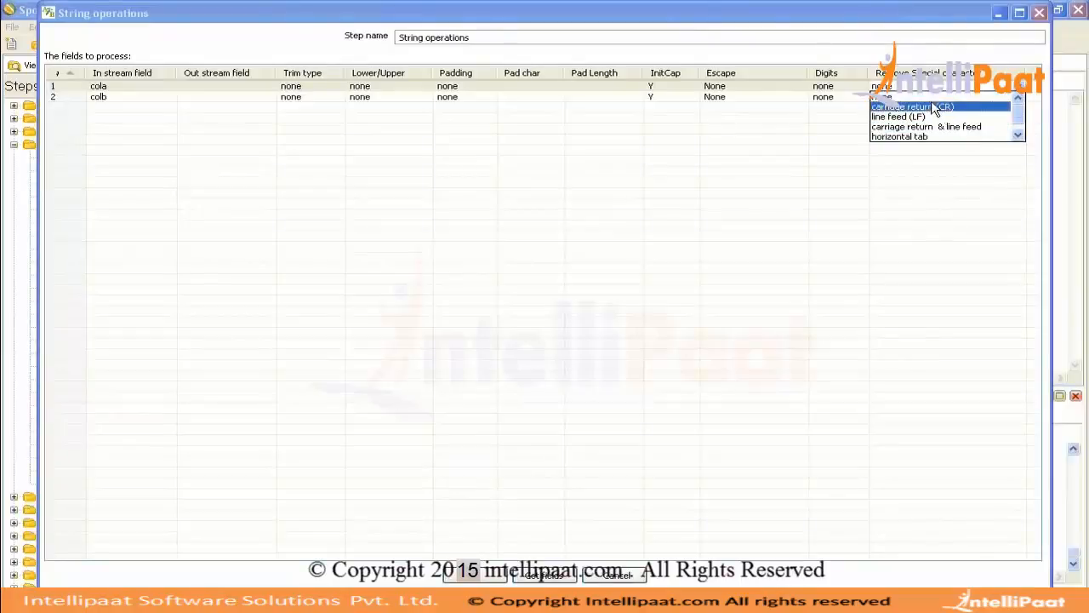
click(1004, 127)
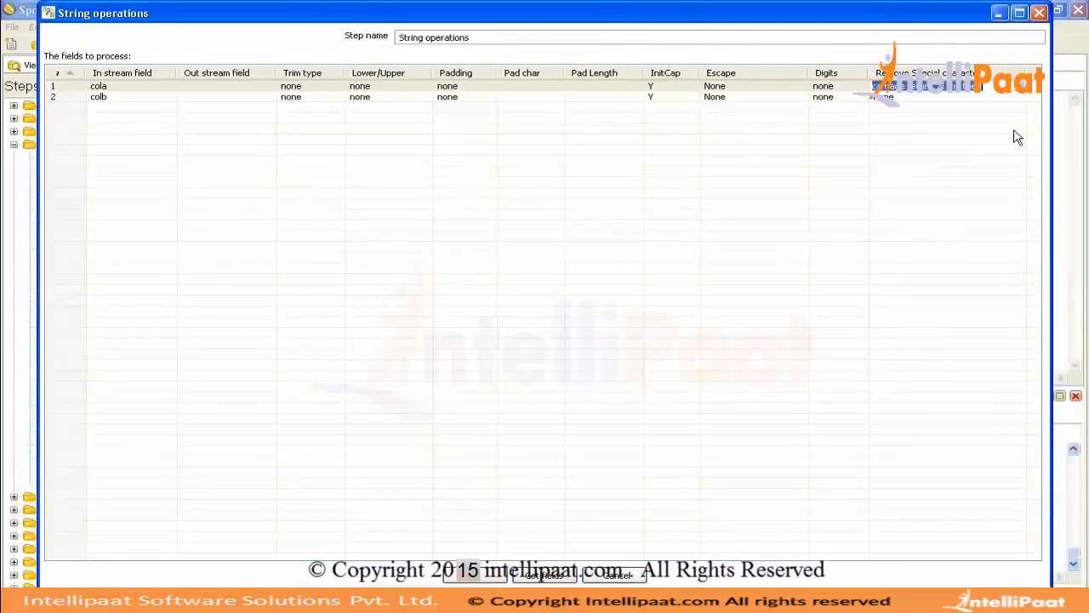
click(1021, 106)
click(1021, 87)
click(1021, 88)
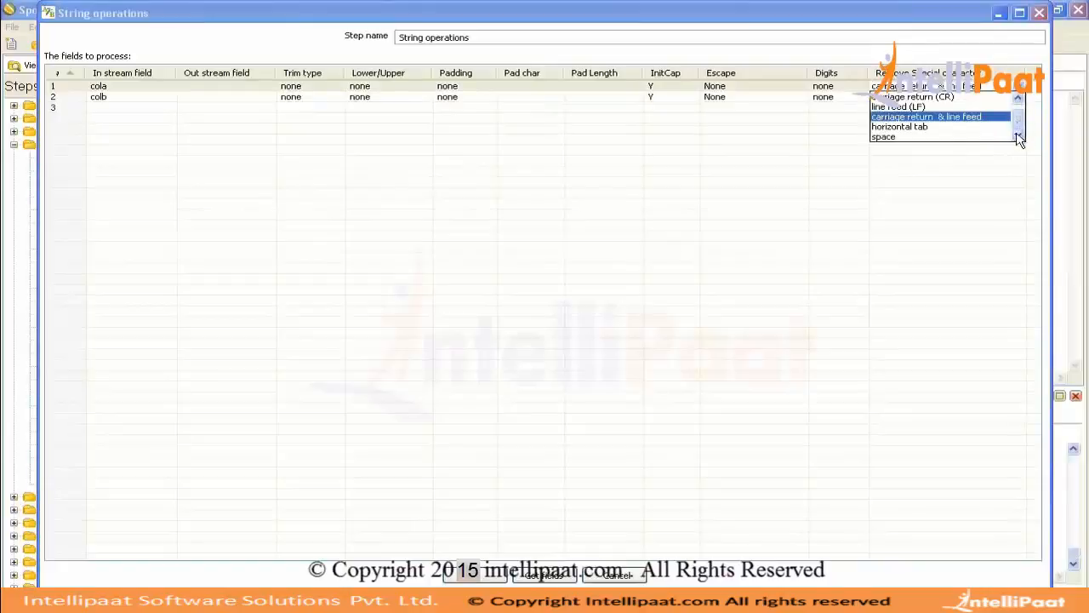
click(945, 137)
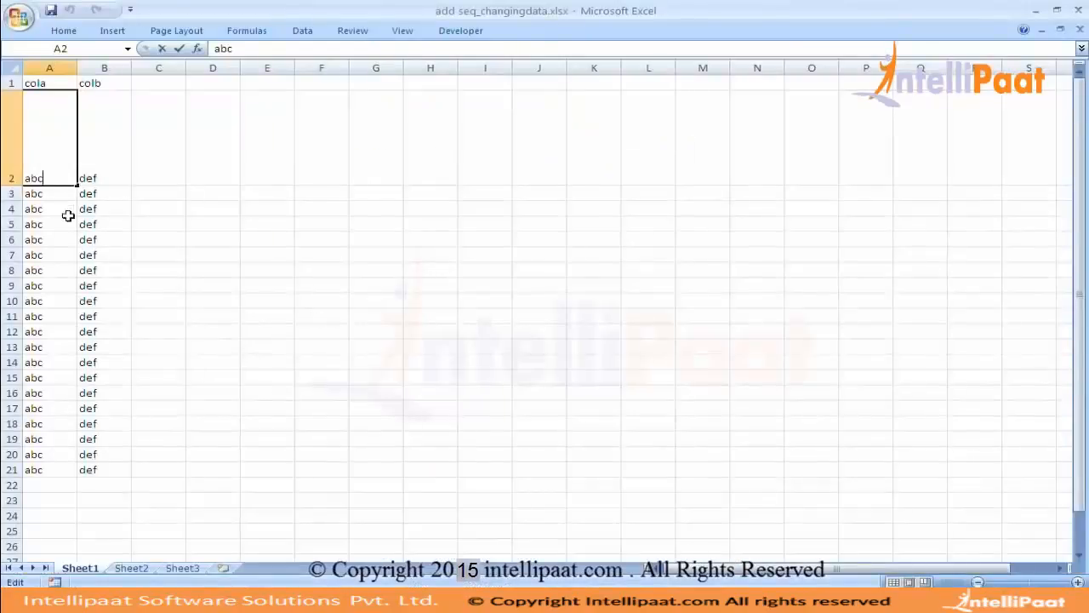
In the Excel workbook, fill cell A2, with trailing spaces after abc, down column A to row 21
click(65, 195)
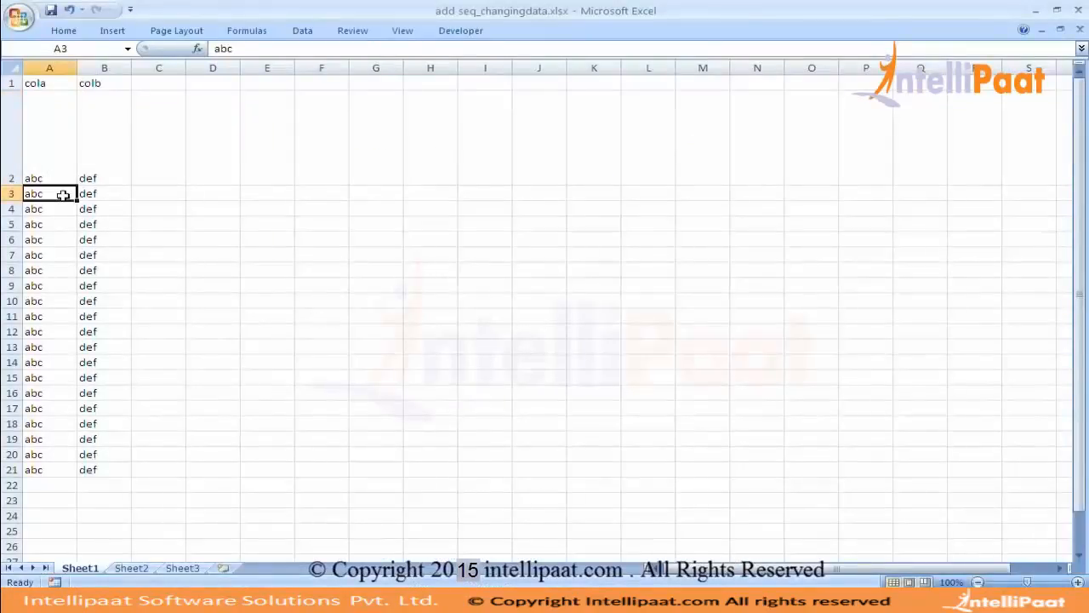
click(64, 178)
double_click(77, 185)
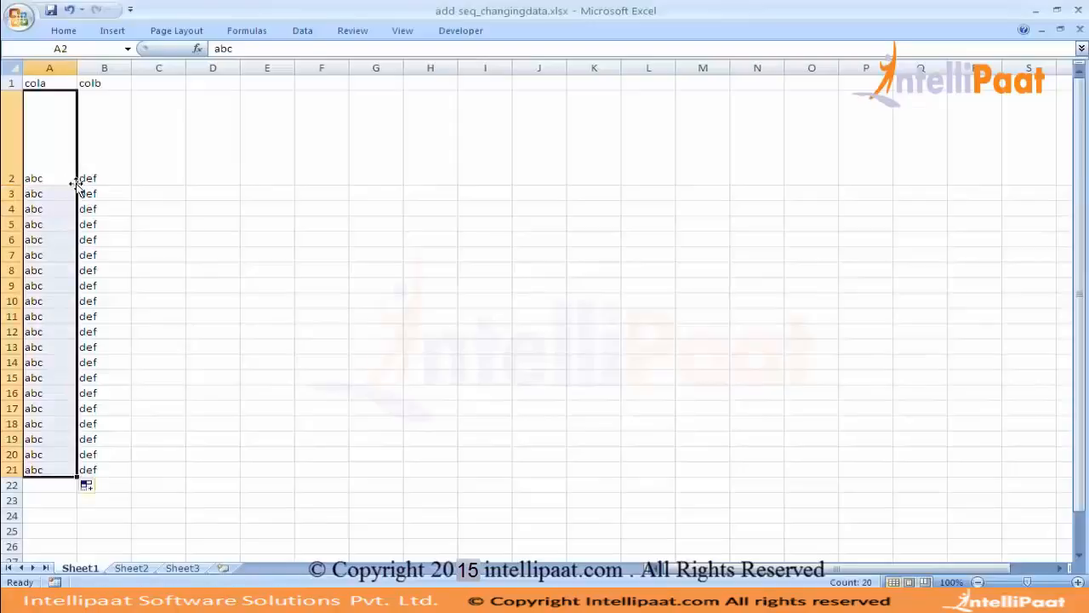
click(196, 288)
Check the trailing spaces in cell A2 and save the workbook
click(62, 178)
double_click(61, 179)
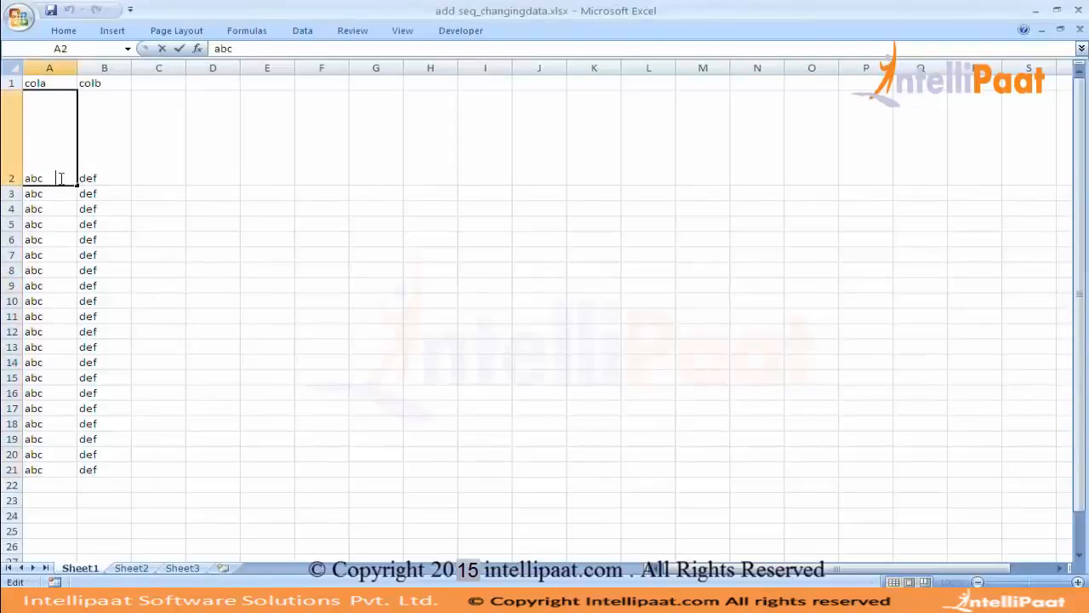
click(133, 239)
key(ctrl+s)
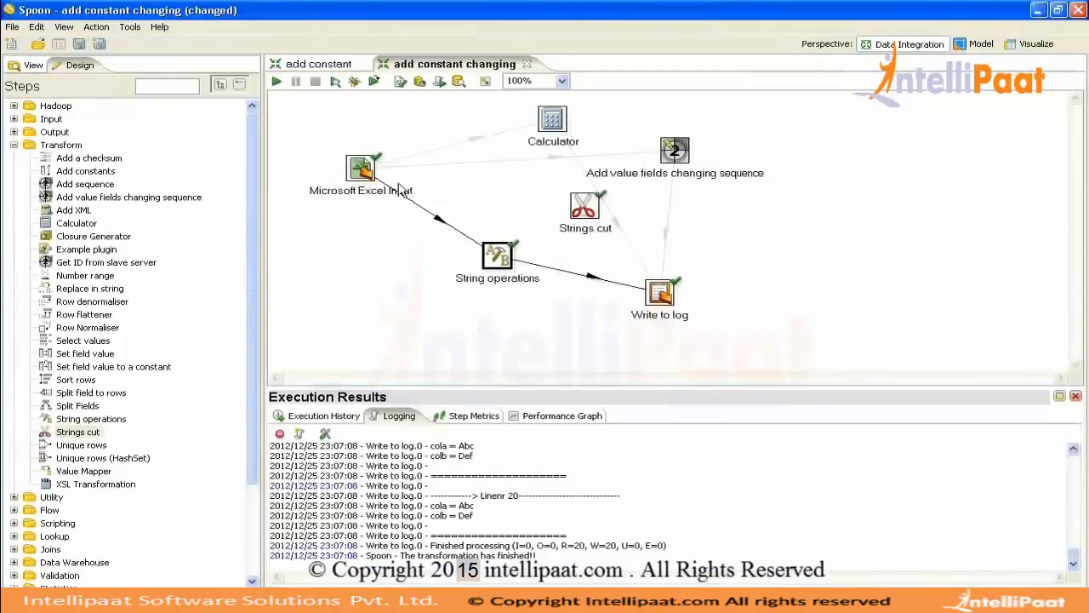
Back in Spoon, review the String operations settings for cola and colb and accept them
double_click(506, 261)
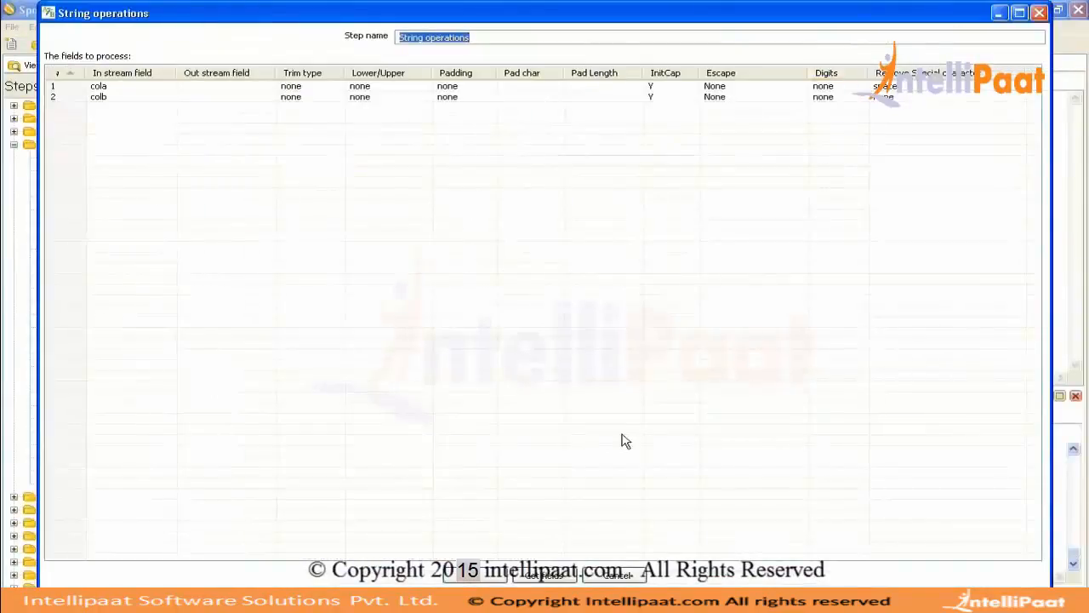
click(481, 582)
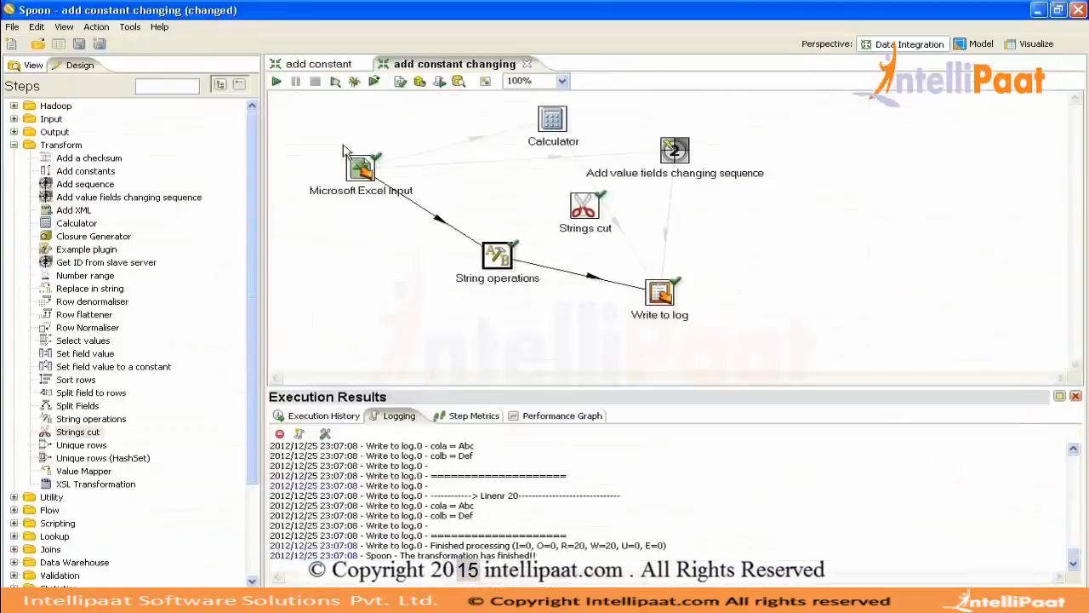
Run the transformation, check the cola value written to the log, and close the execution results
click(276, 81)
click(620, 315)
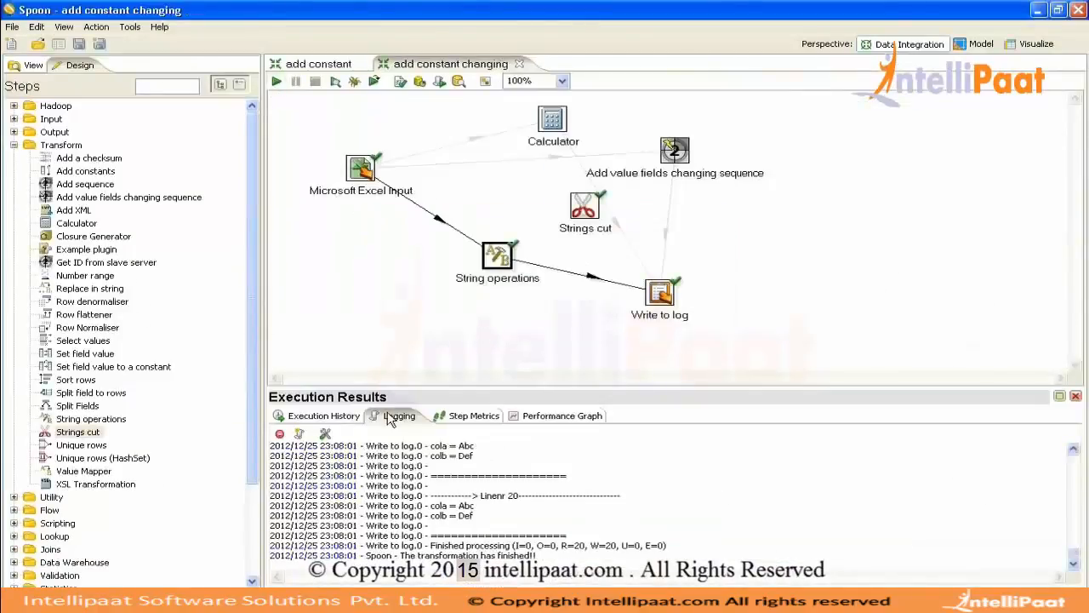
double_click(466, 506)
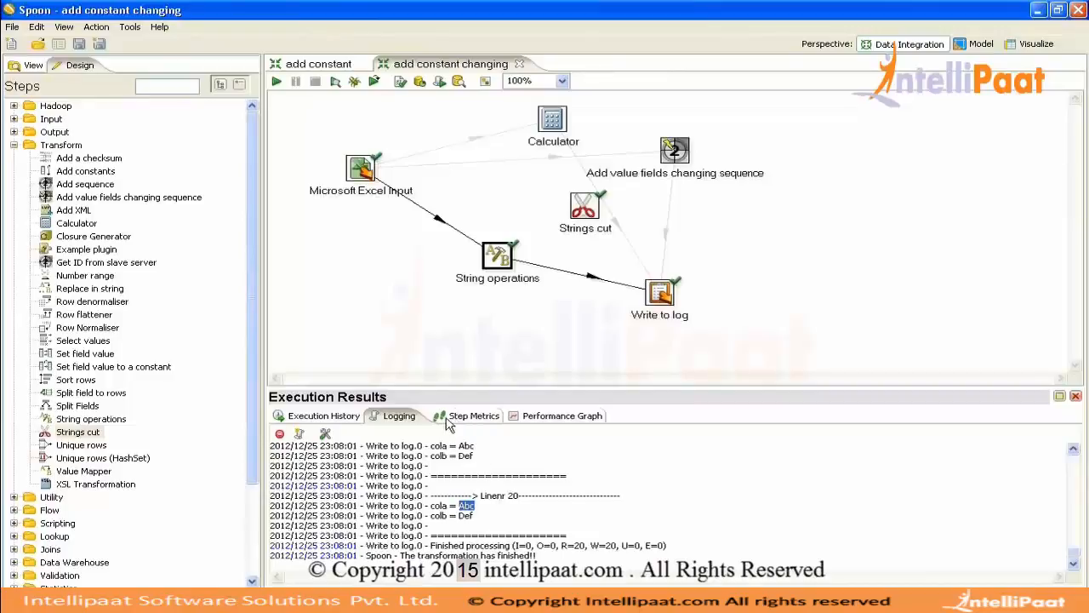
click(1076, 396)
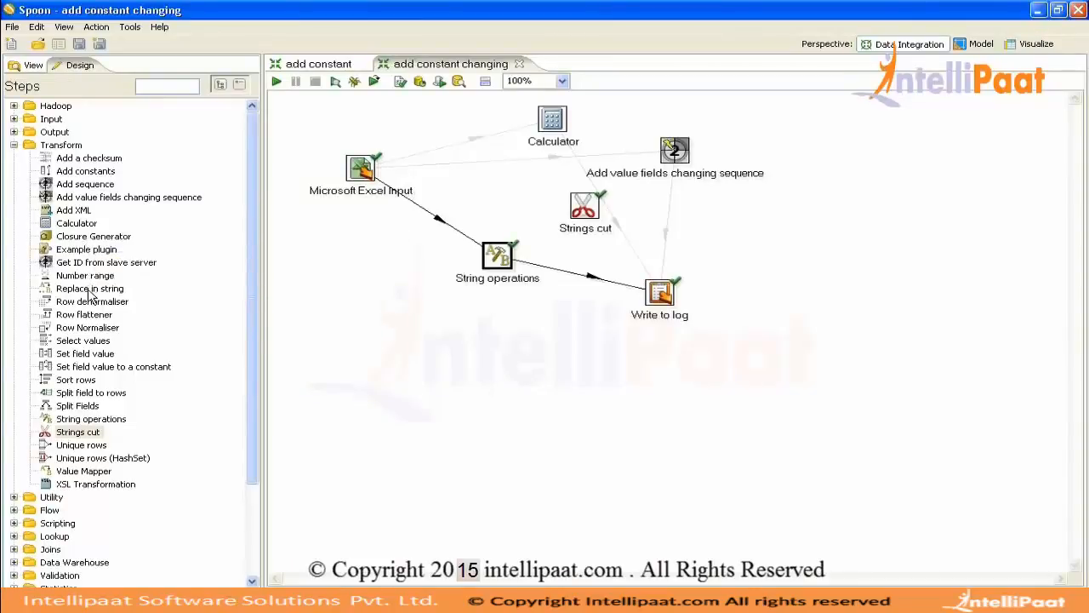
Add a Replace in string step to the canvas and examine its RegEx, Search, Replace with, Replace with field and Whole Word options
drag(92, 293, 413, 277)
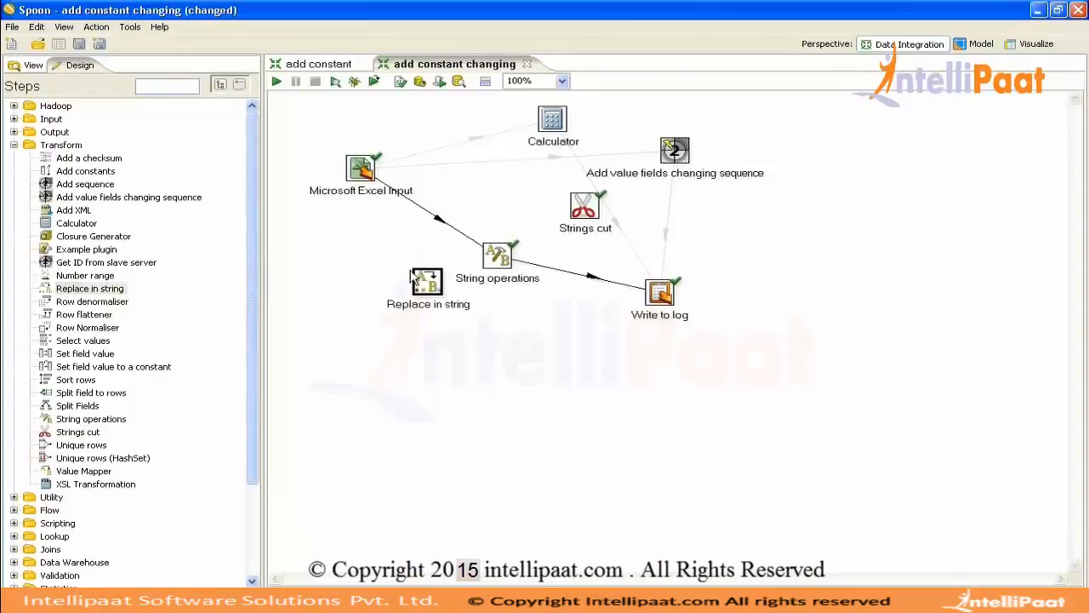
double_click(423, 284)
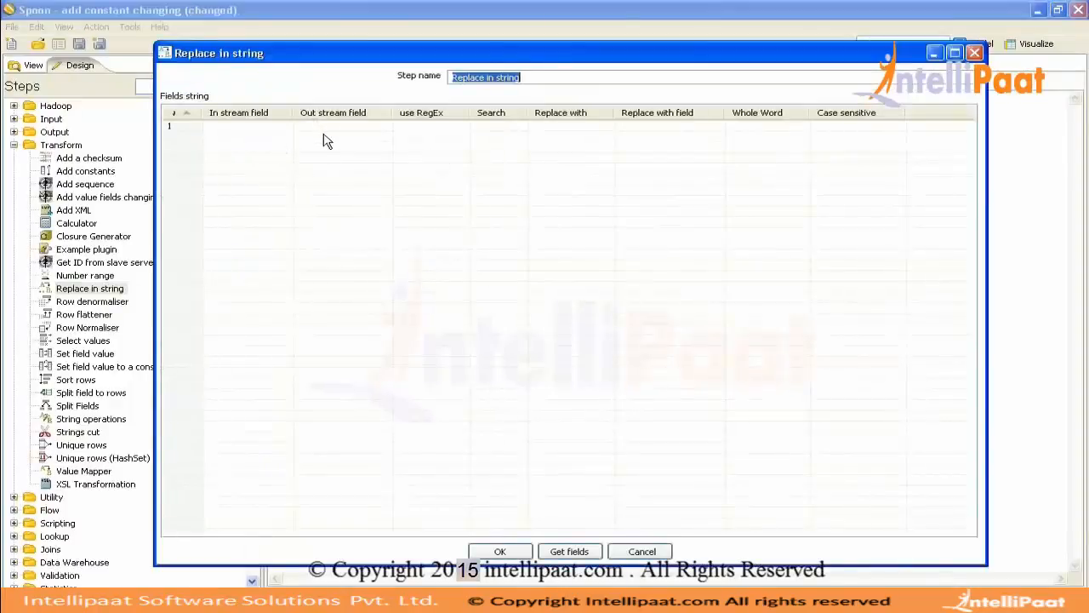
click(439, 127)
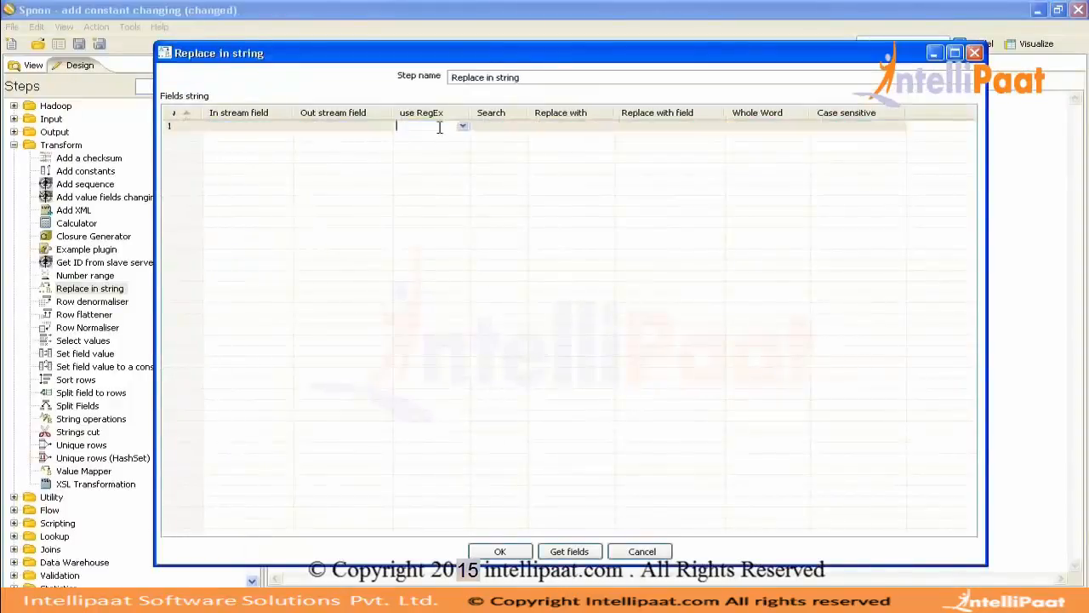
drag(470, 116, 490, 116)
click(511, 127)
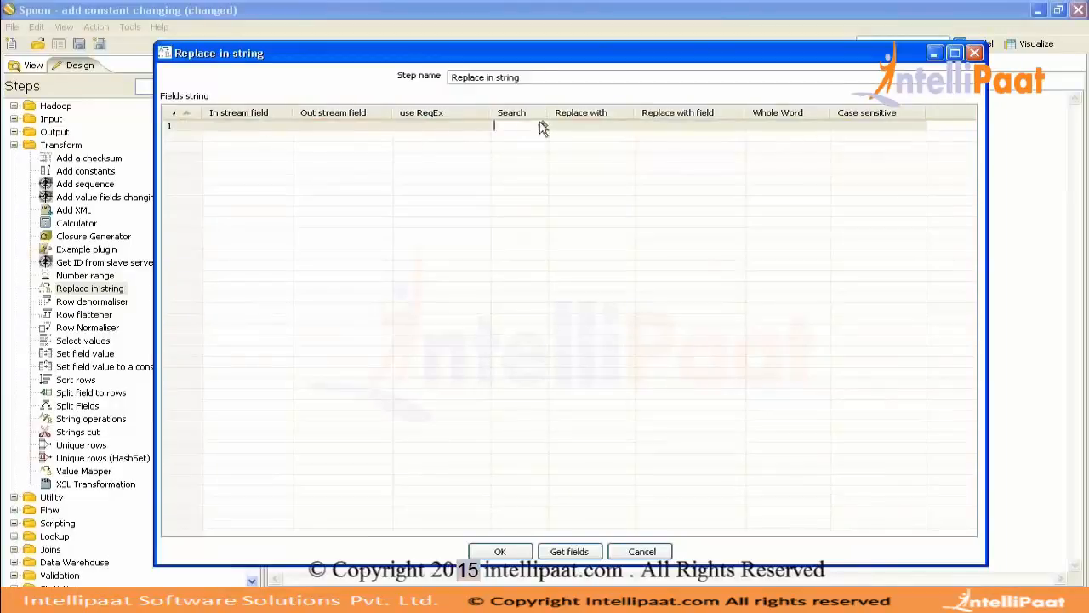
click(594, 126)
click(688, 133)
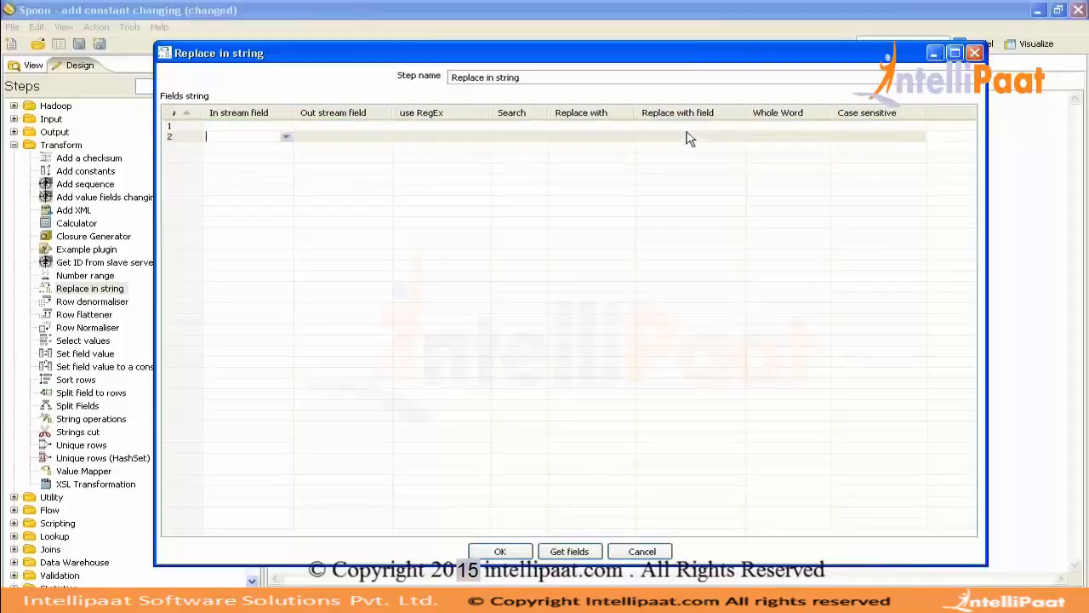
click(688, 131)
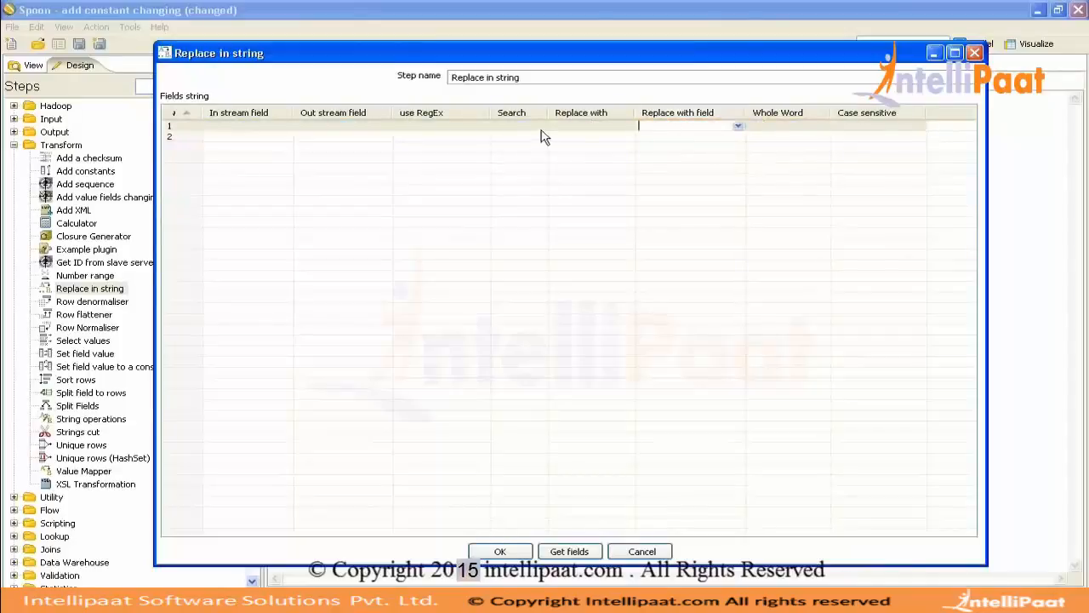
click(244, 126)
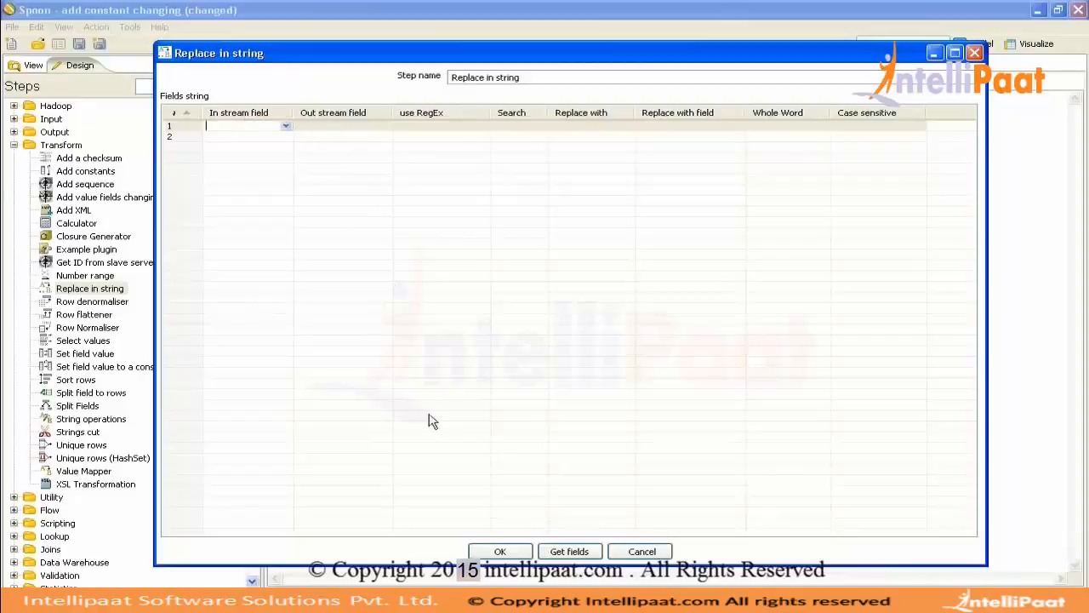
click(681, 126)
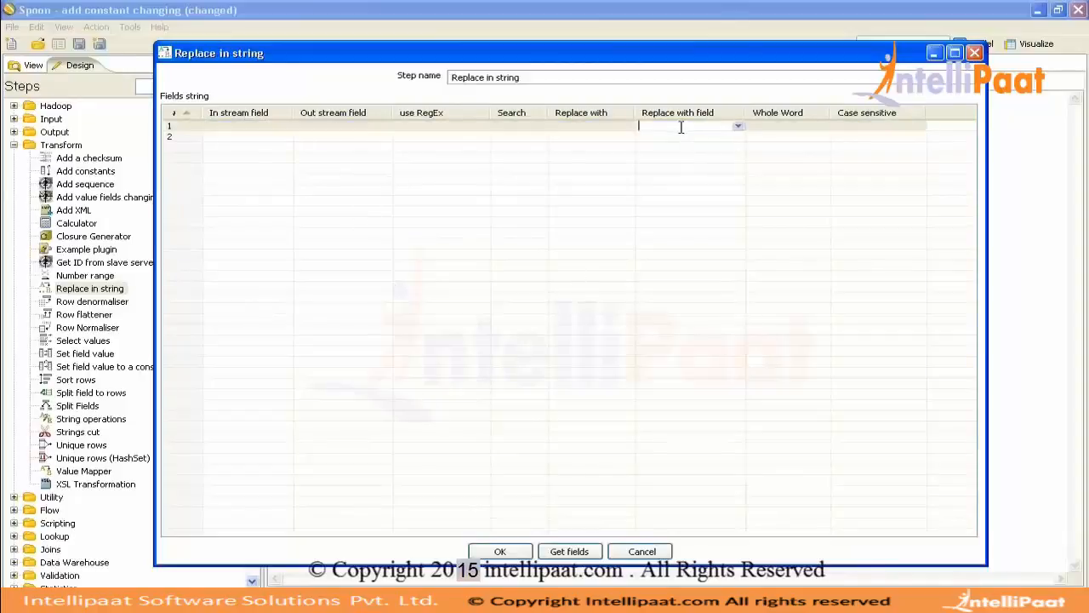
click(796, 128)
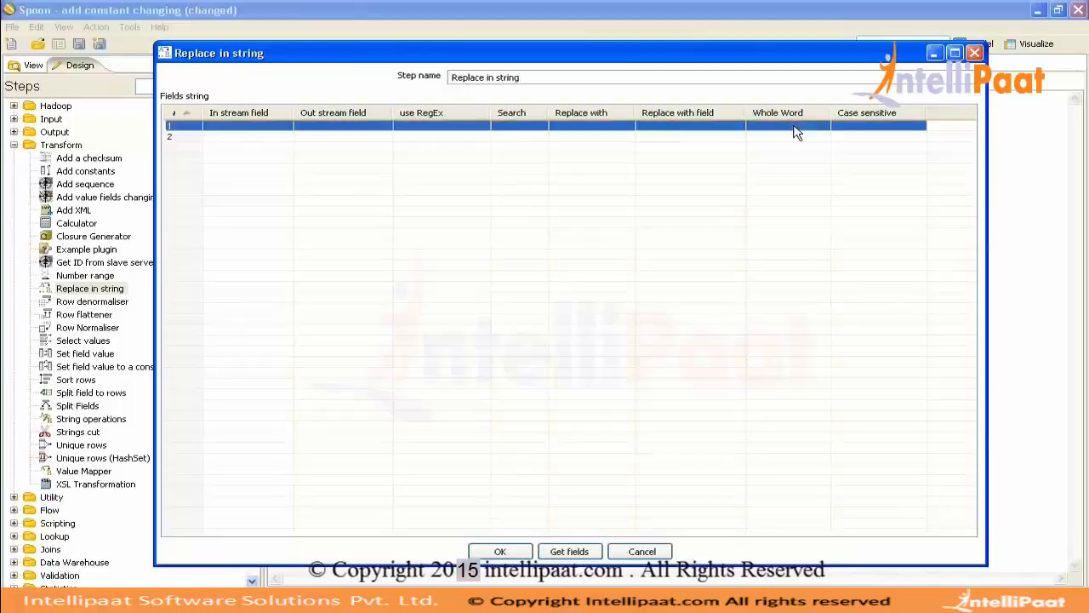
click(794, 126)
click(865, 128)
click(868, 127)
click(920, 128)
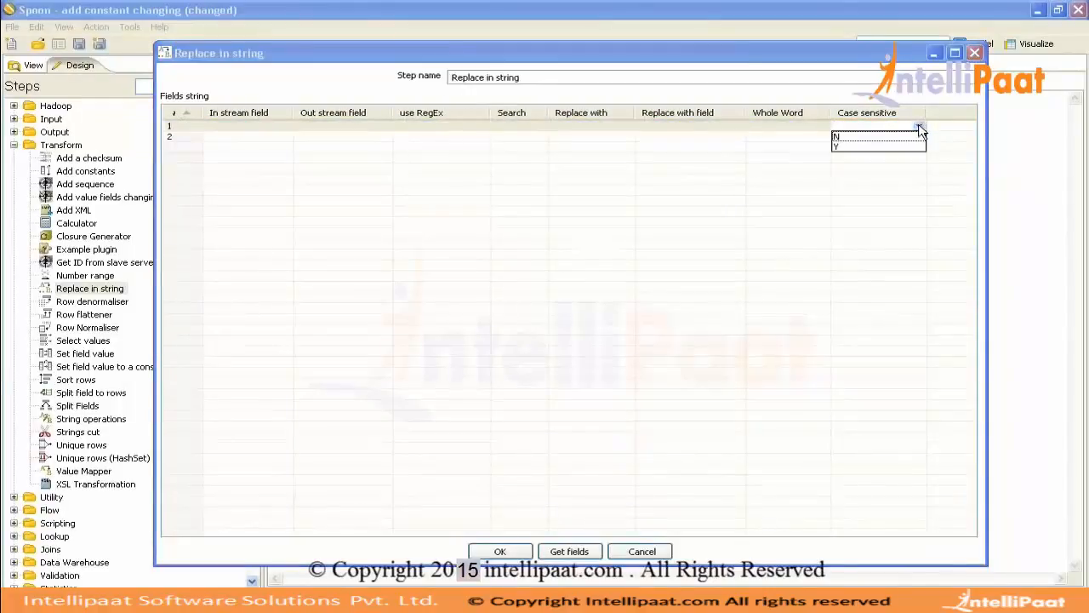
click(860, 141)
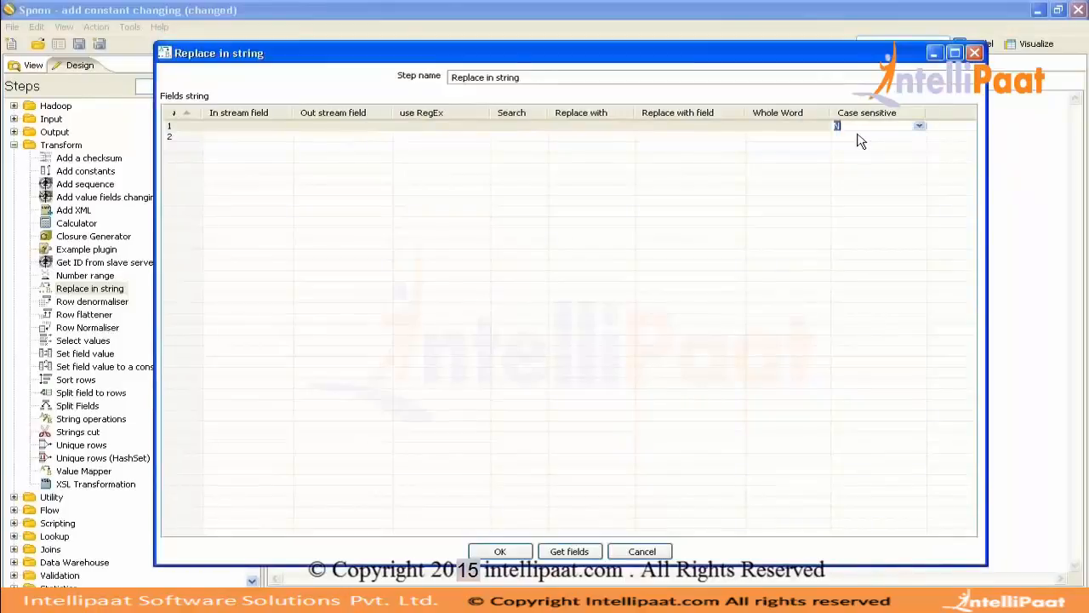
click(174, 129)
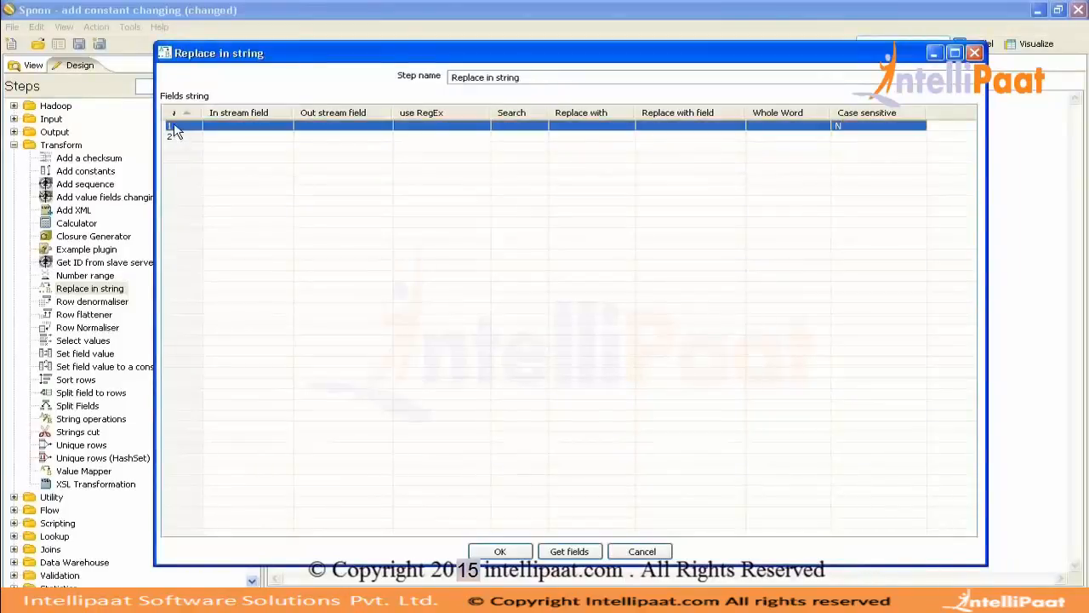
key(Delete)
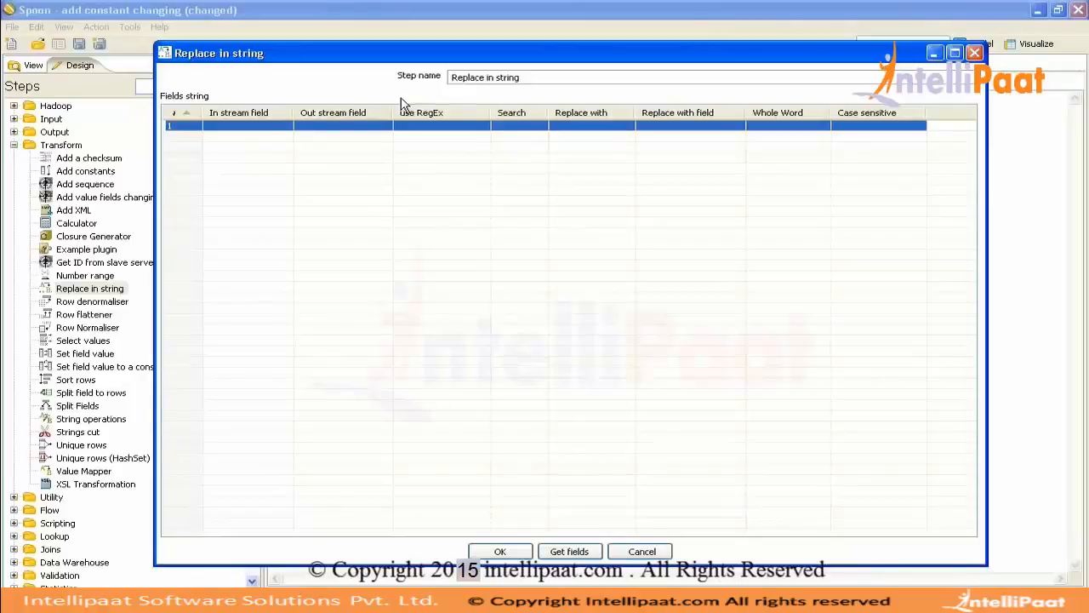
click(517, 552)
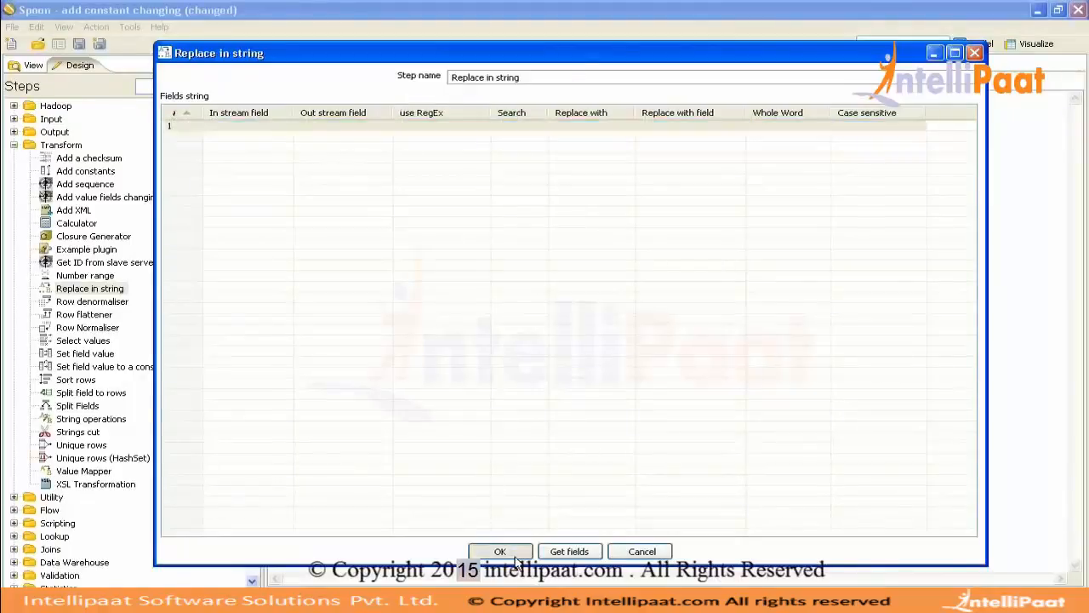
Check the cola and colb source data in Excel, and insert Replace in string into the hop between Microsoft Excel Input and String operations
click(749, 600)
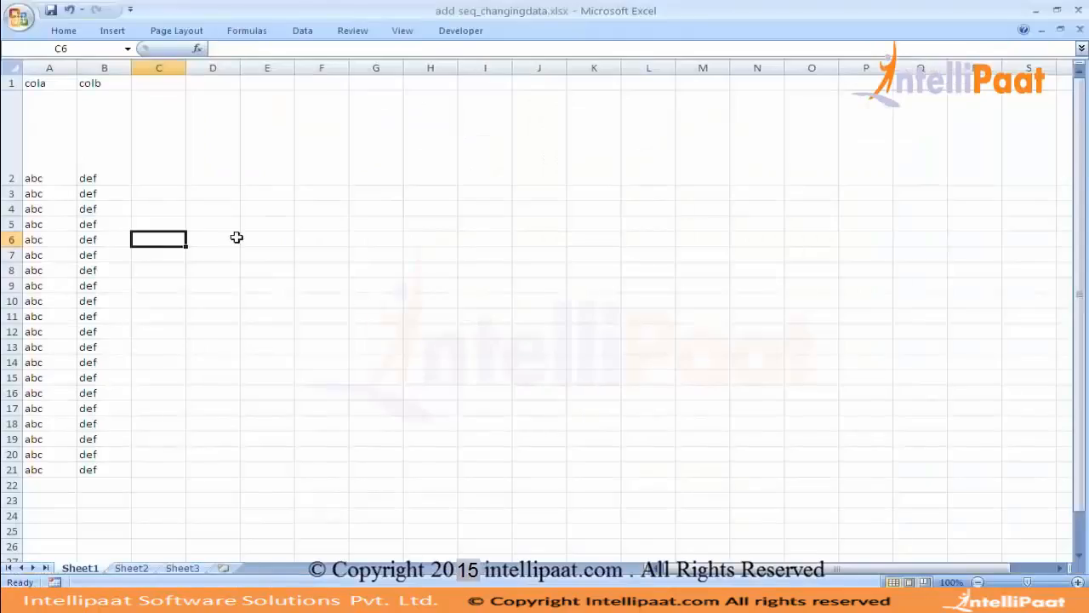
click(38, 134)
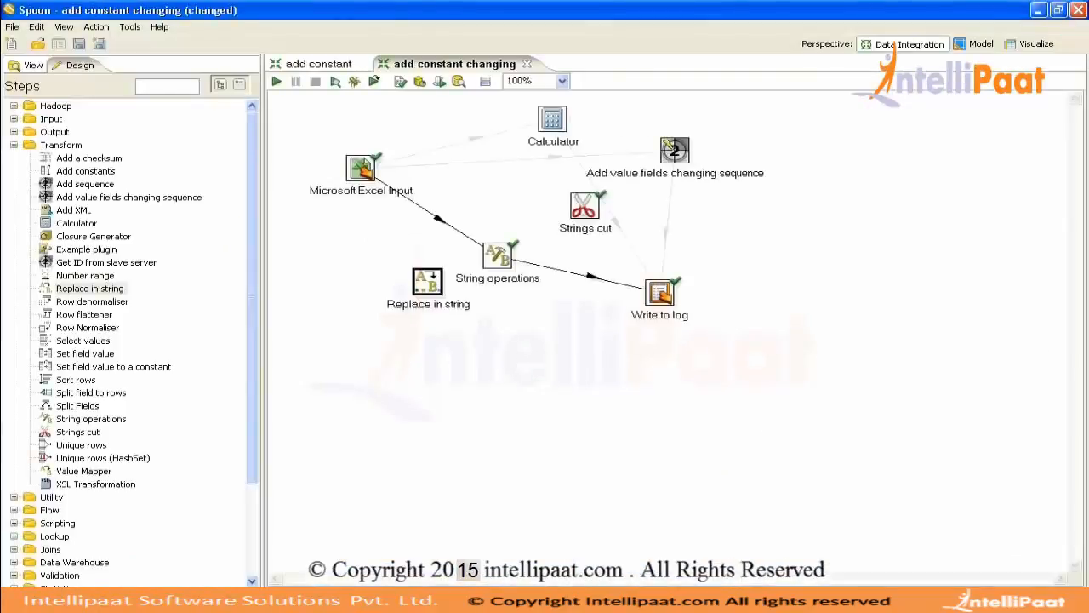
drag(426, 283, 425, 279)
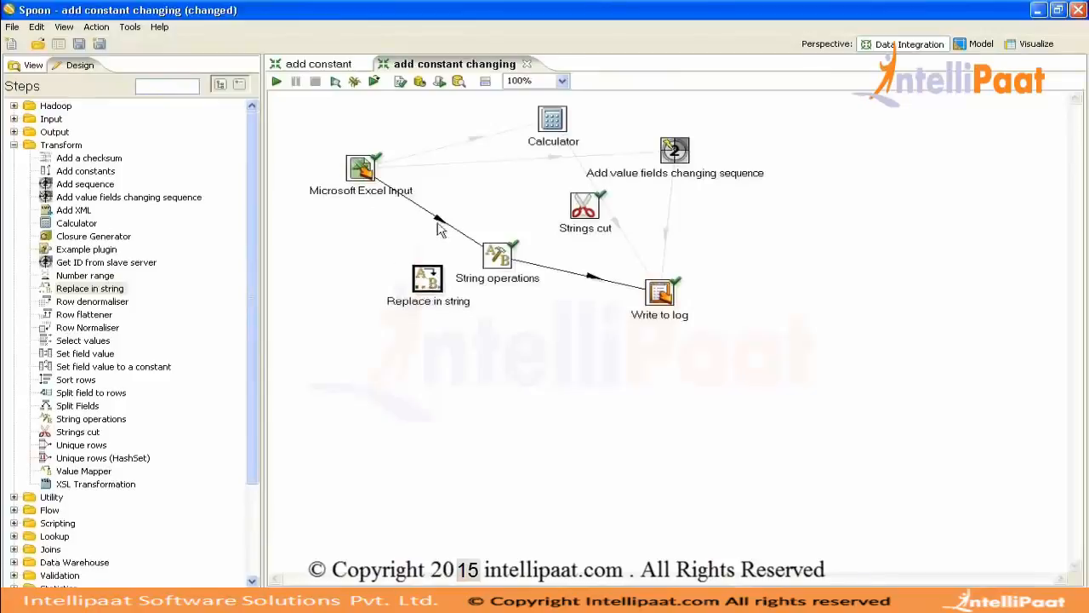
drag(438, 230, 436, 211)
click(593, 318)
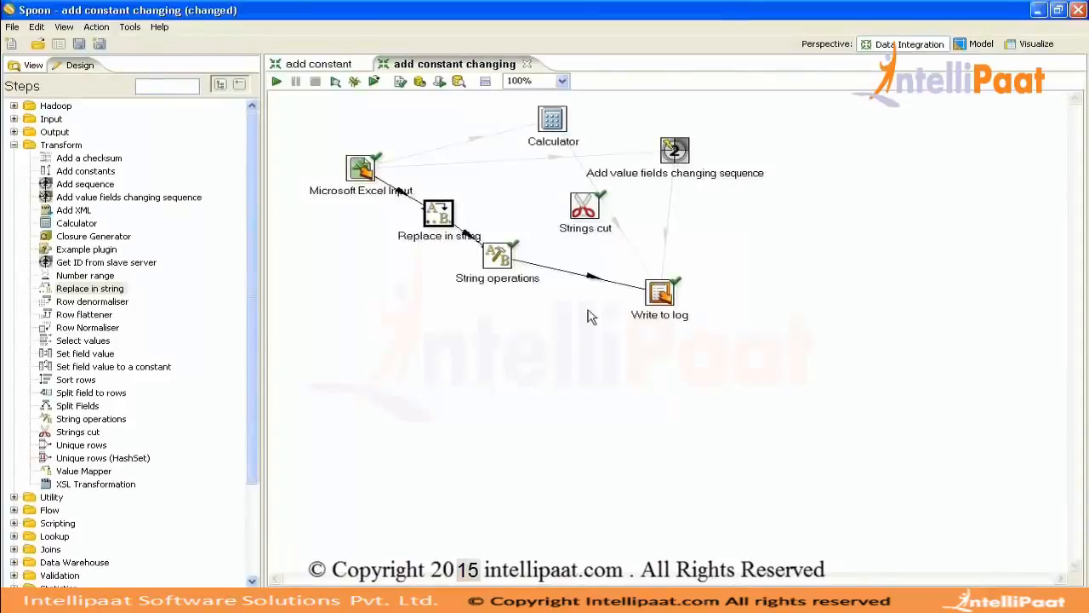
double_click(439, 214)
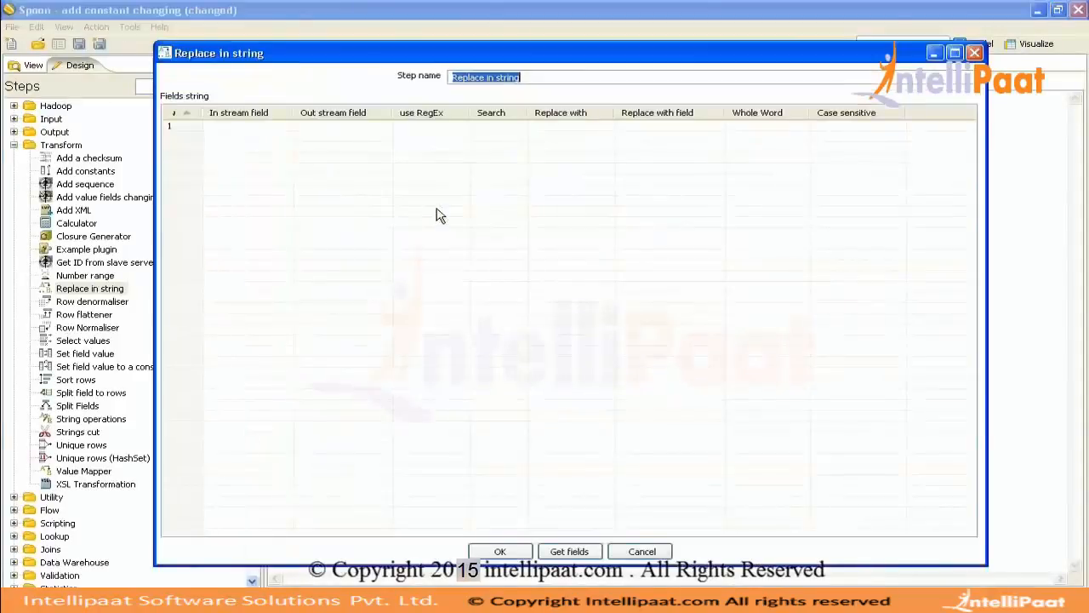
click(261, 125)
click(487, 125)
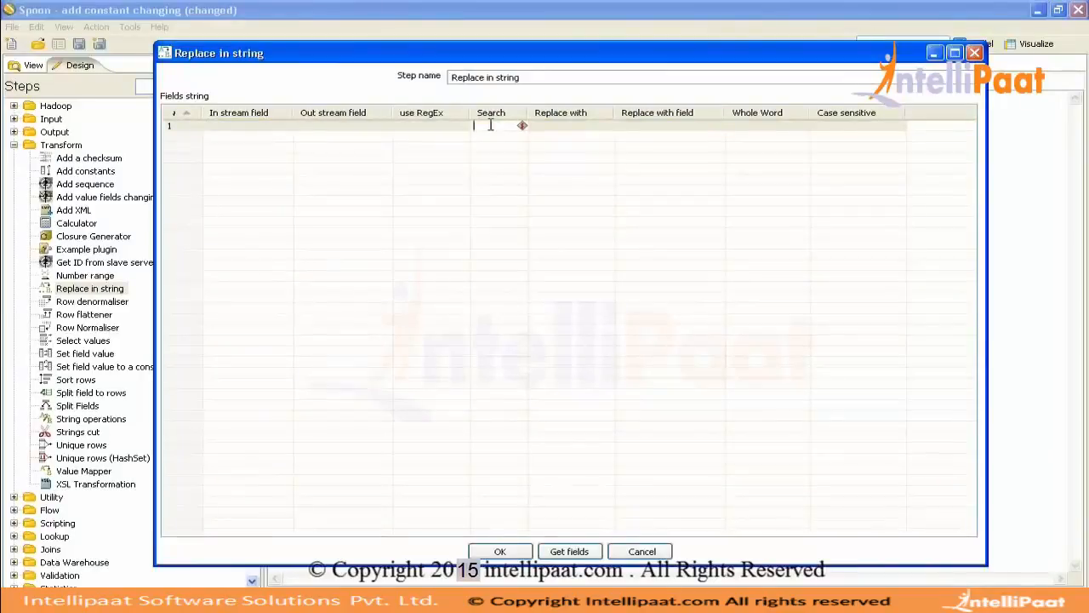
text(abc)
click(573, 126)
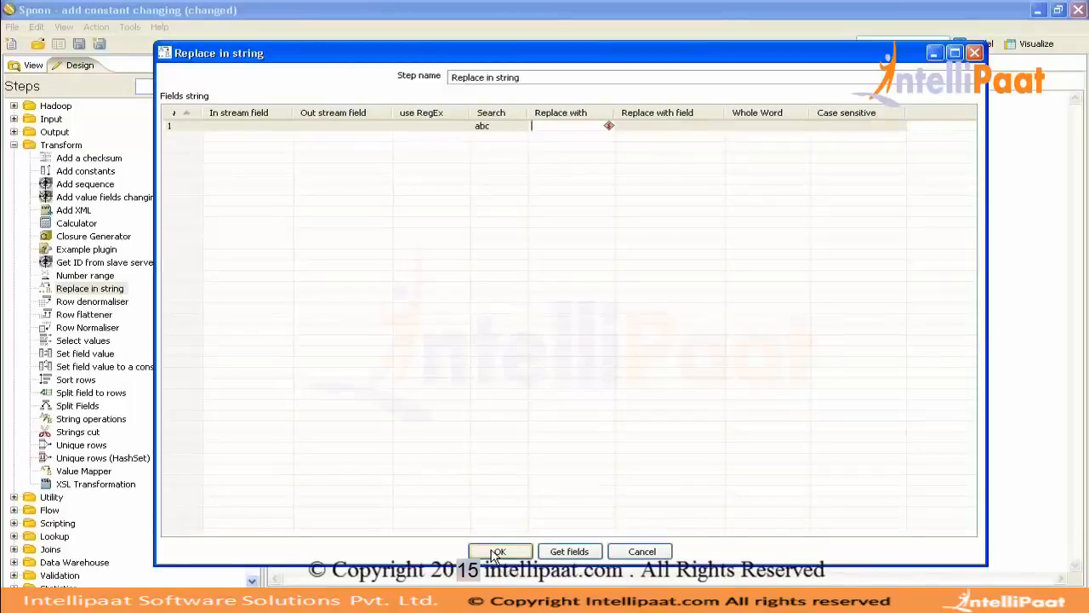
click(645, 551)
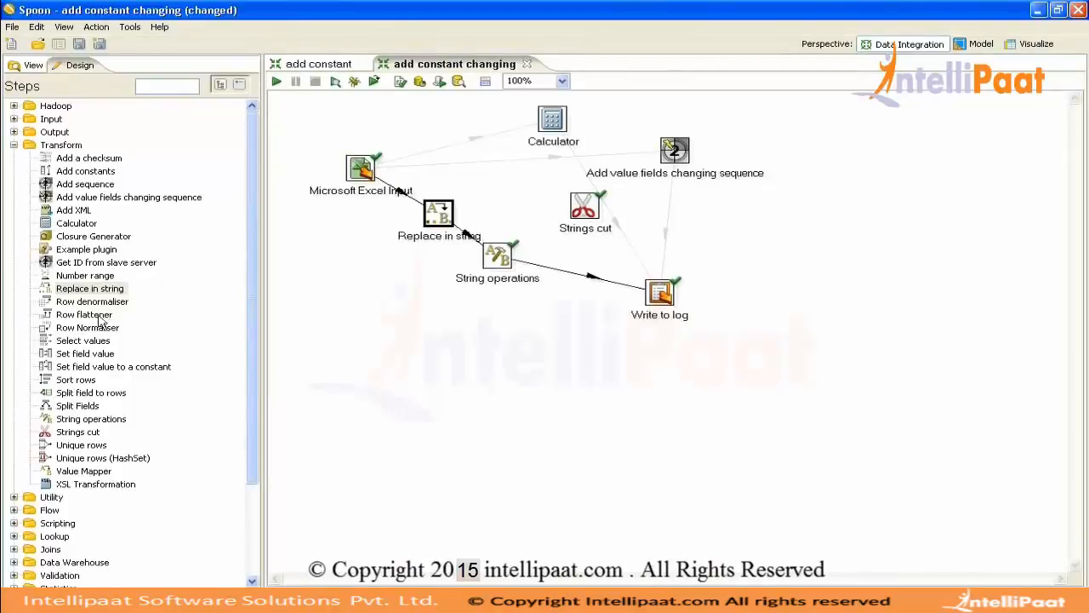
Add unconnected Row denormaliser, Row flattener, Row Normaliser and Add XML steps in a row below the existing flow
drag(92, 301, 328, 492)
drag(83, 314, 411, 496)
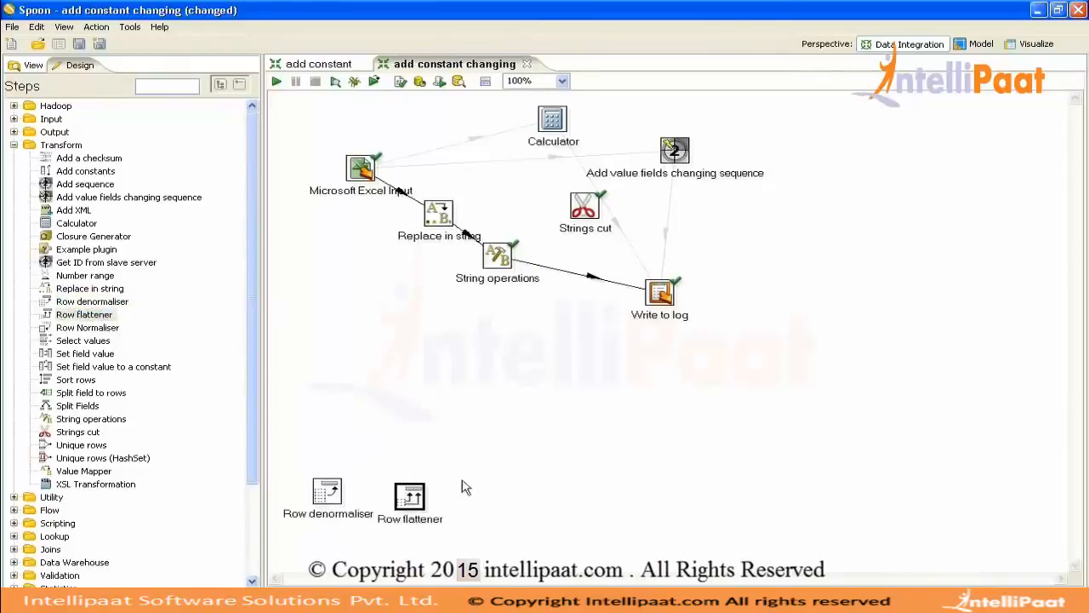
click(108, 330)
drag(109, 330, 482, 502)
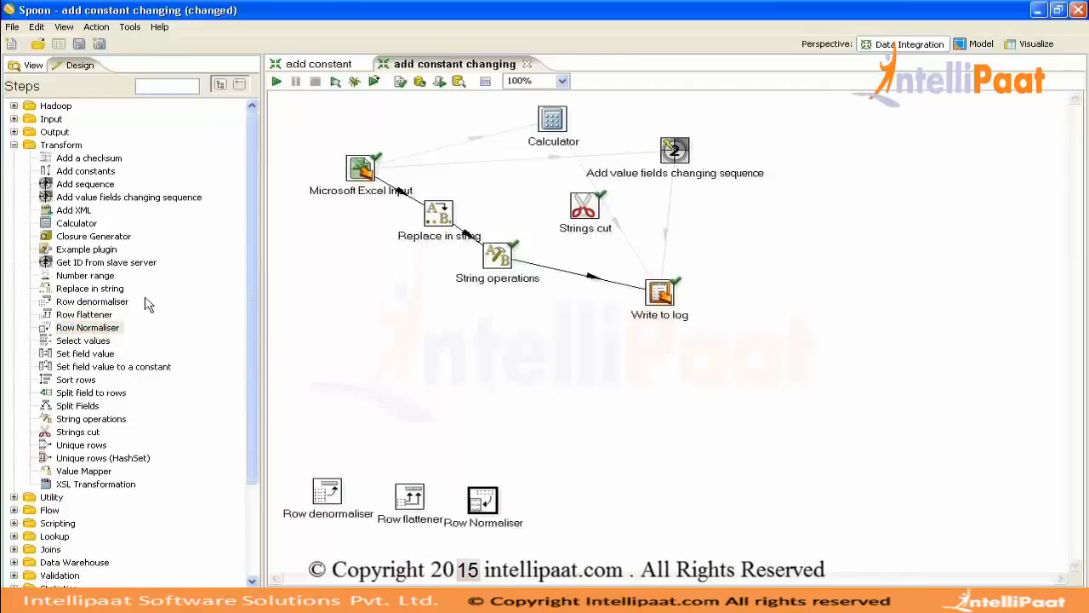
click(81, 210)
drag(82, 211, 553, 506)
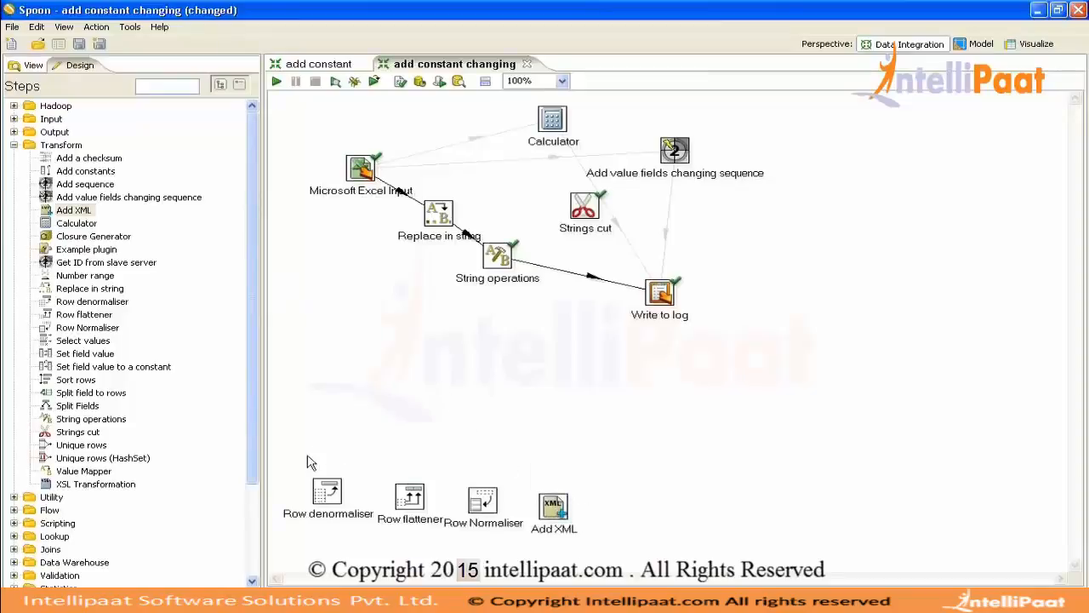
drag(309, 458, 629, 567)
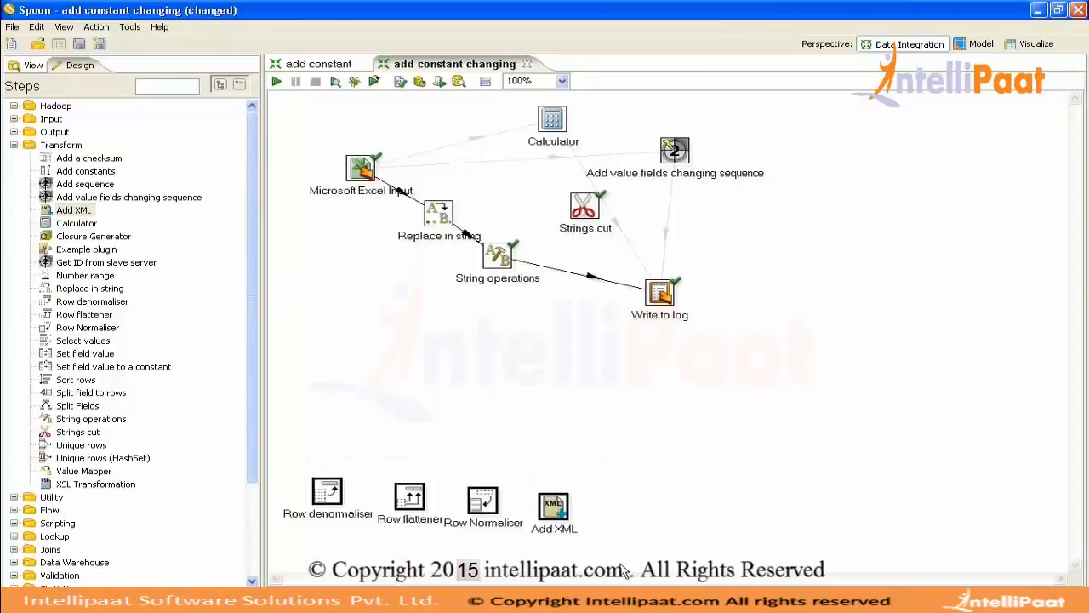
click(431, 426)
Insert a Select values step into the hop between String operations and Write to log, spacing the steps further apart
drag(83, 342, 562, 274)
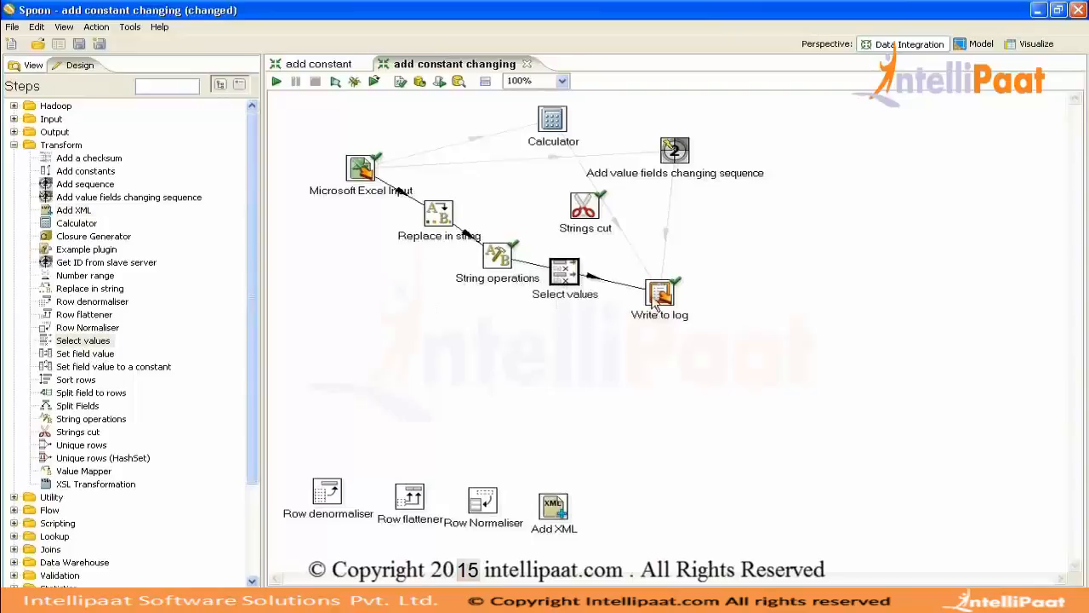
drag(659, 304, 770, 313)
drag(569, 281, 589, 281)
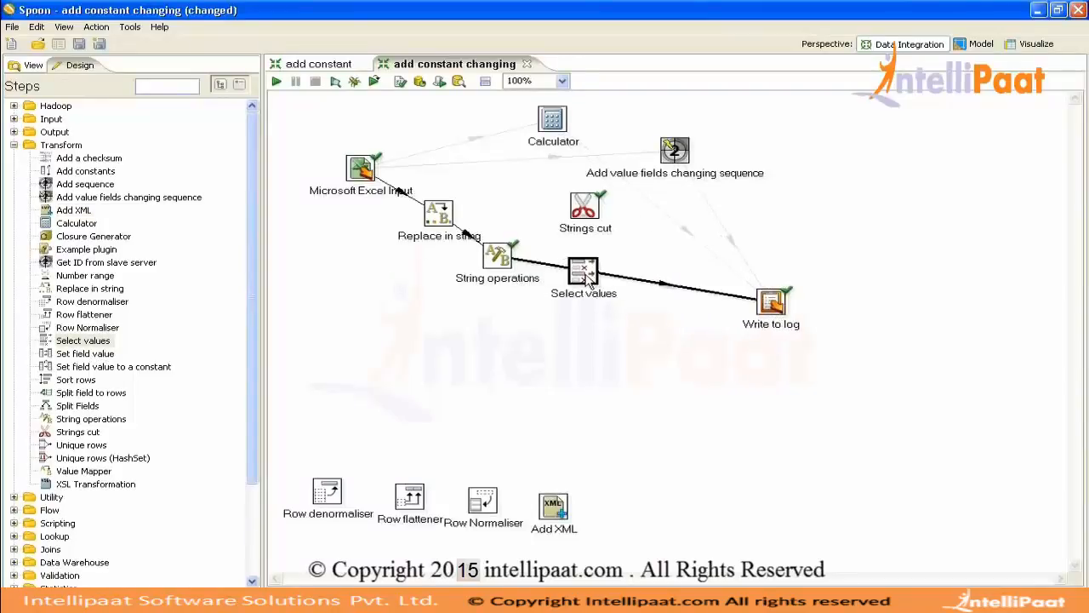
click(615, 314)
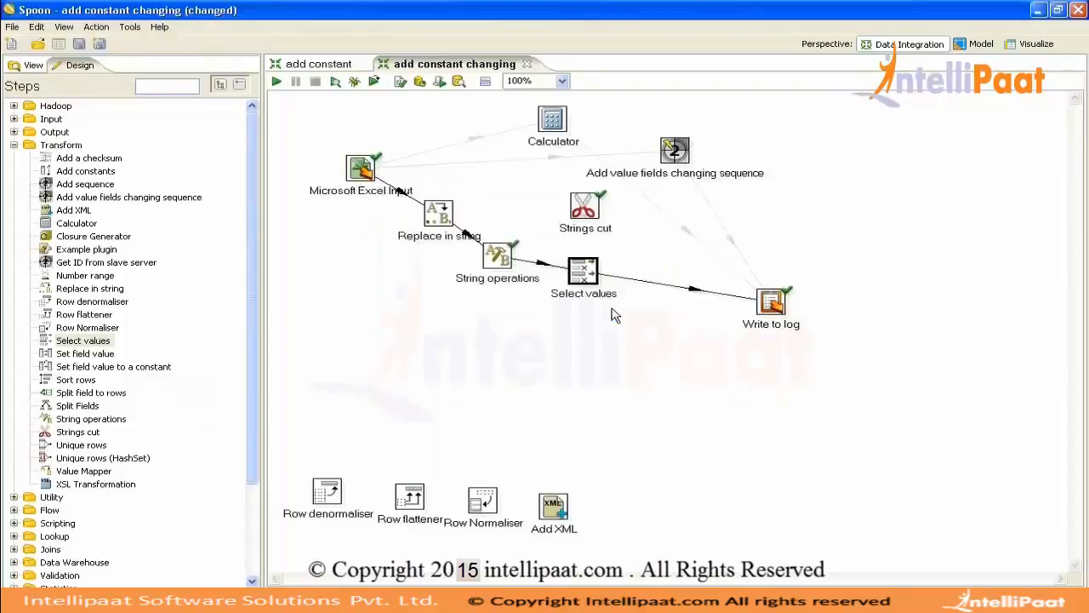
Load the incoming fields cola and colb into the Select values step's Select & Alter list
double_click(581, 272)
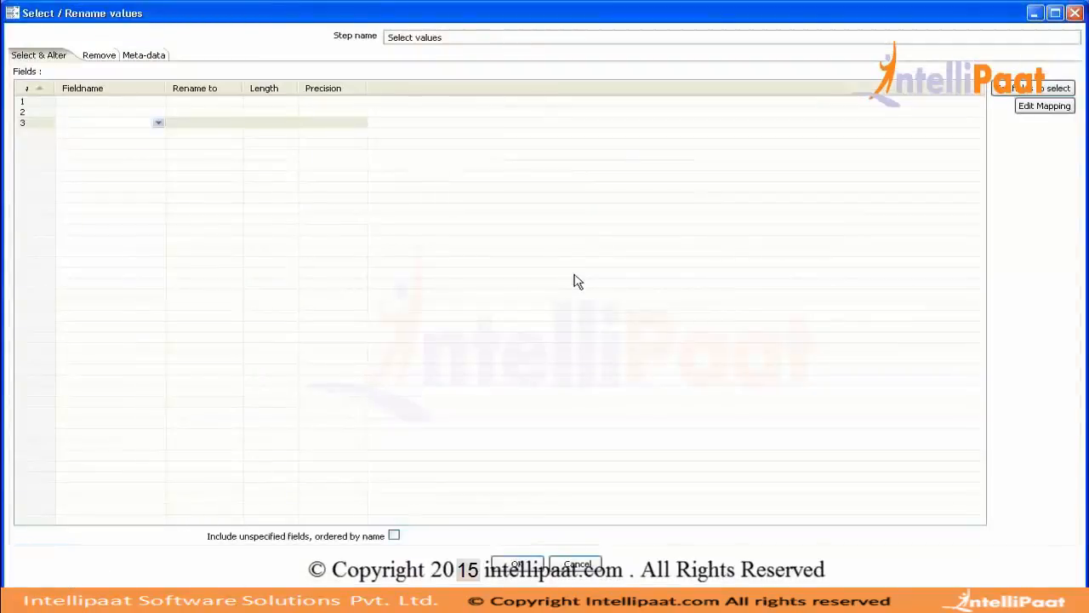
click(1030, 90)
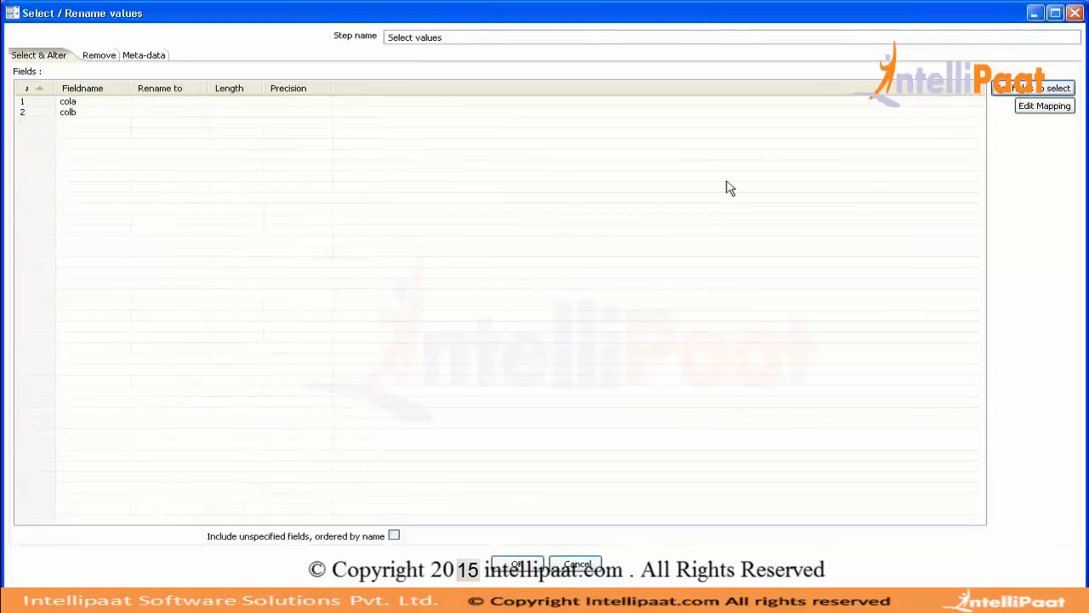
click(517, 566)
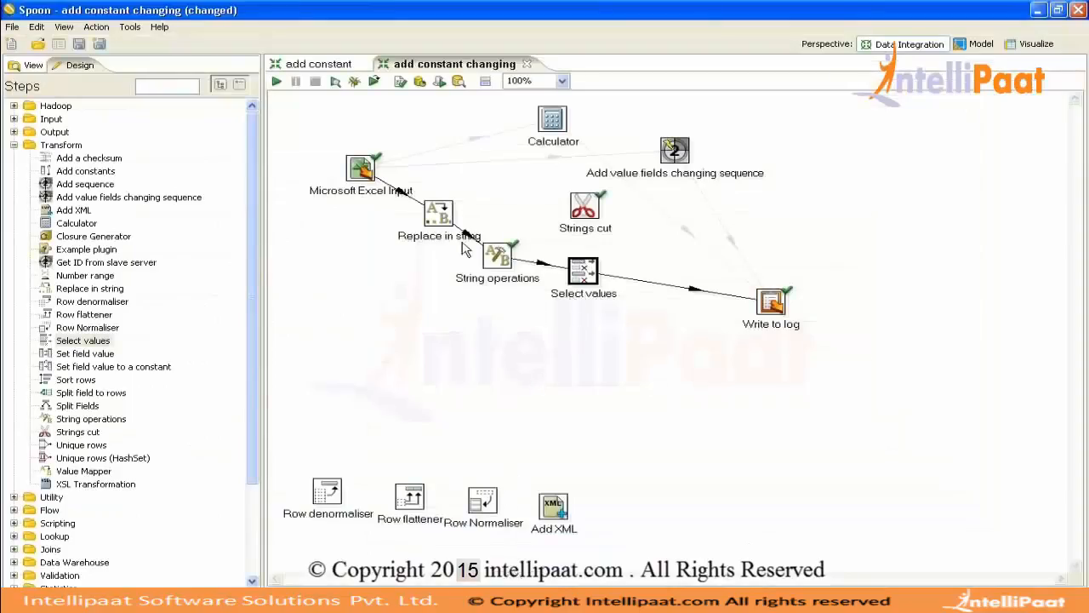
In the Select values step, rename cola to CountryName and colb to Region
double_click(586, 274)
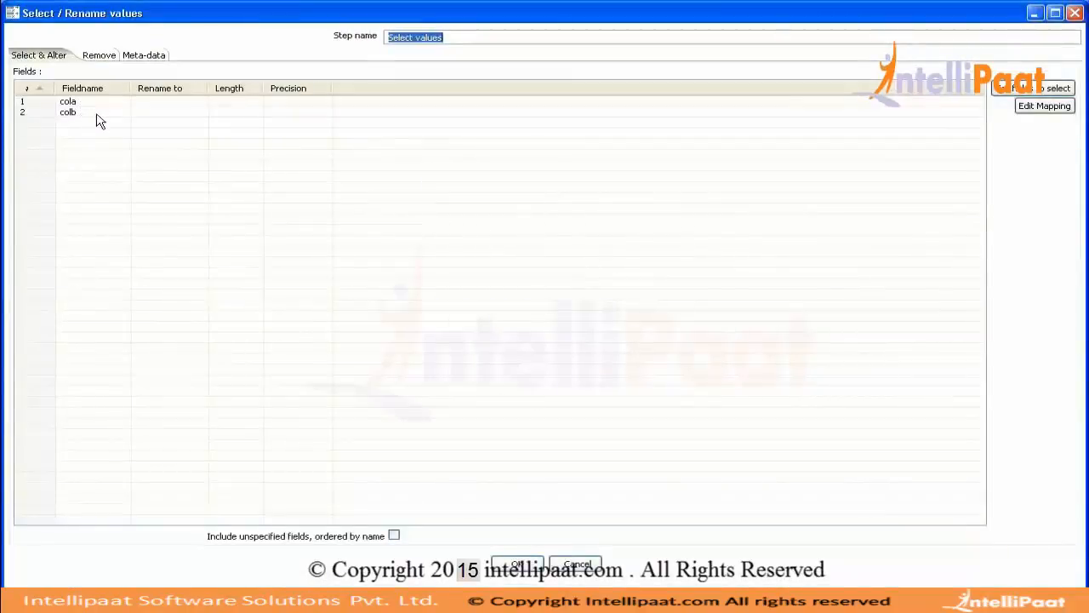
click(154, 100)
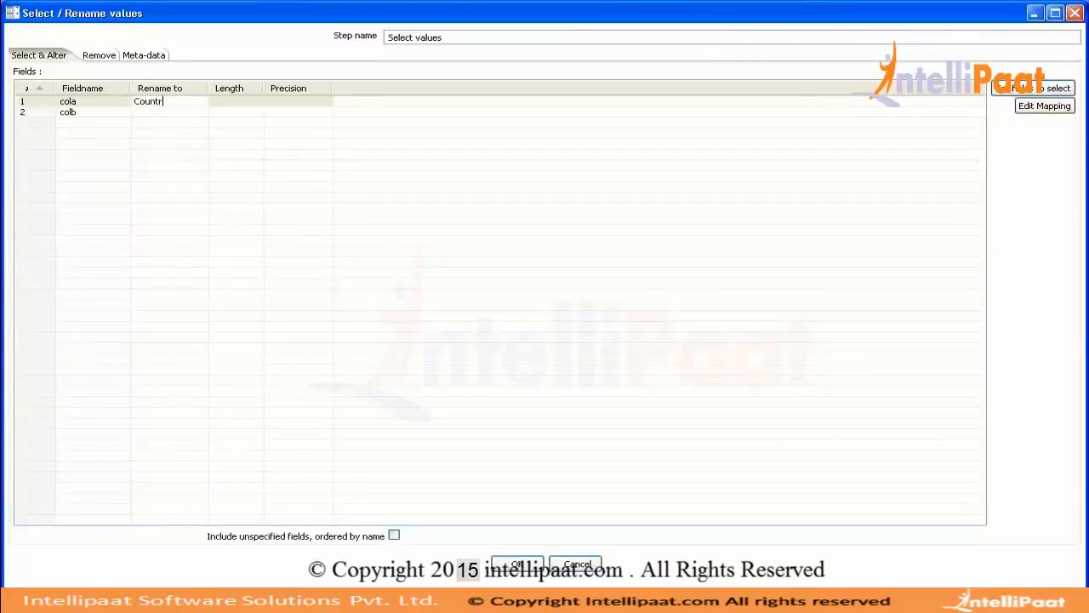
text(me)
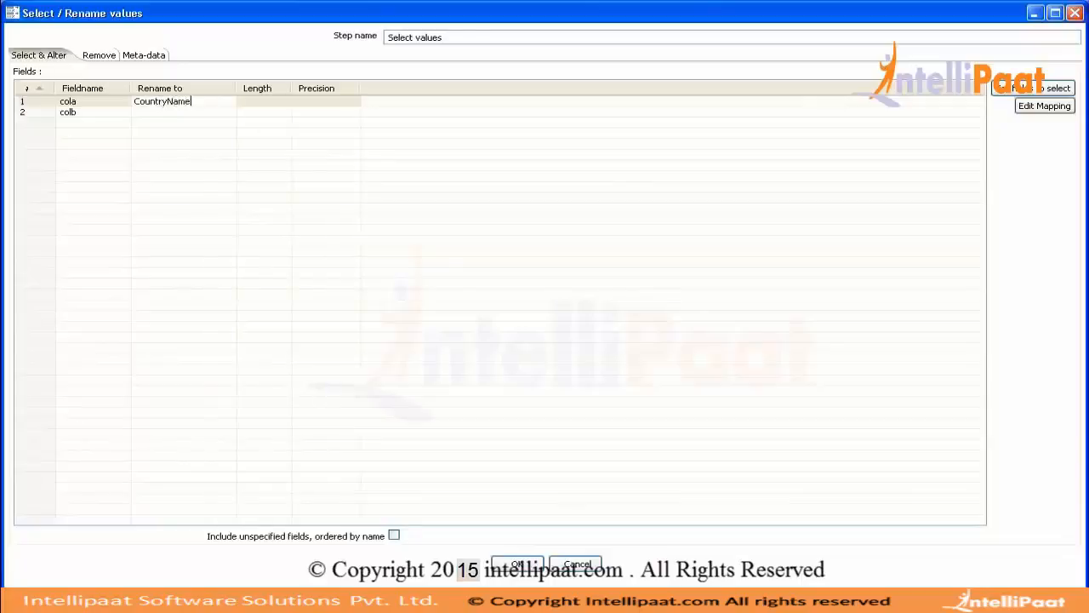
click(166, 111)
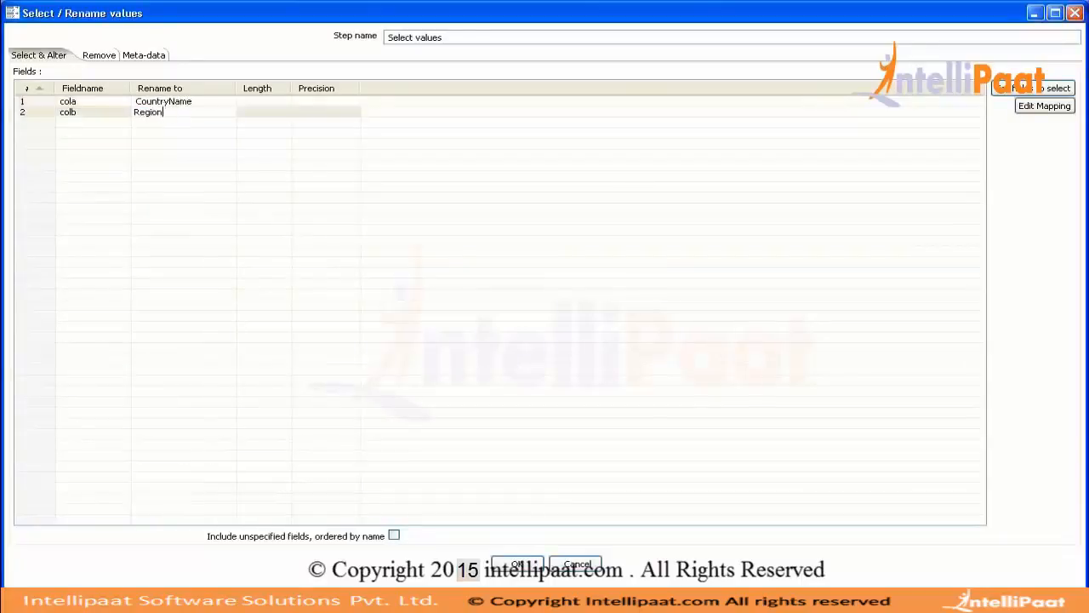
Load the incoming fields into the Select values step's Remove list and delete colb from that list, keeping only cola
click(99, 57)
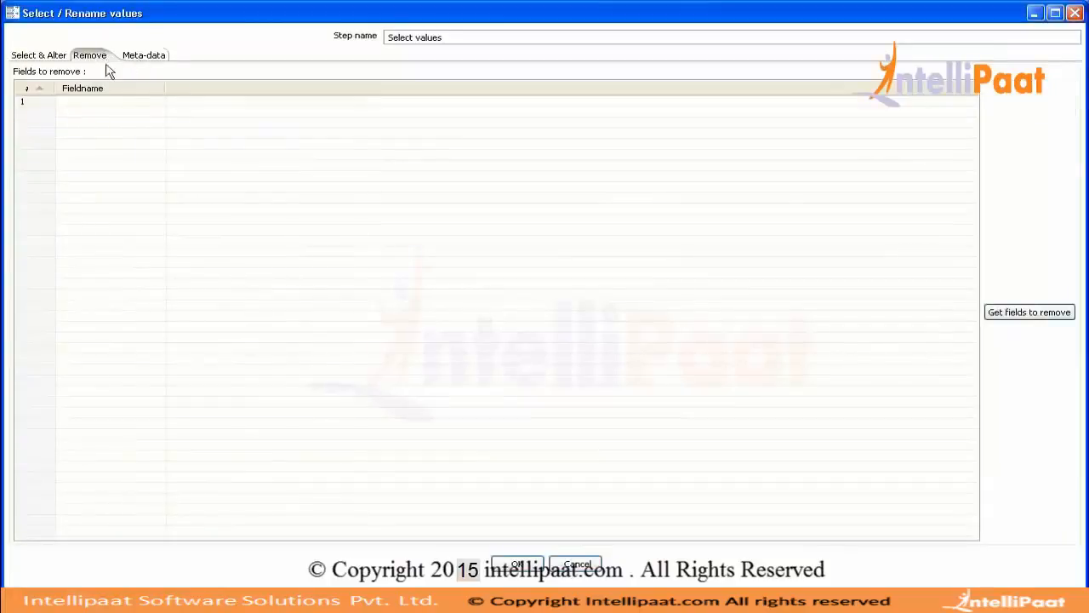
click(56, 57)
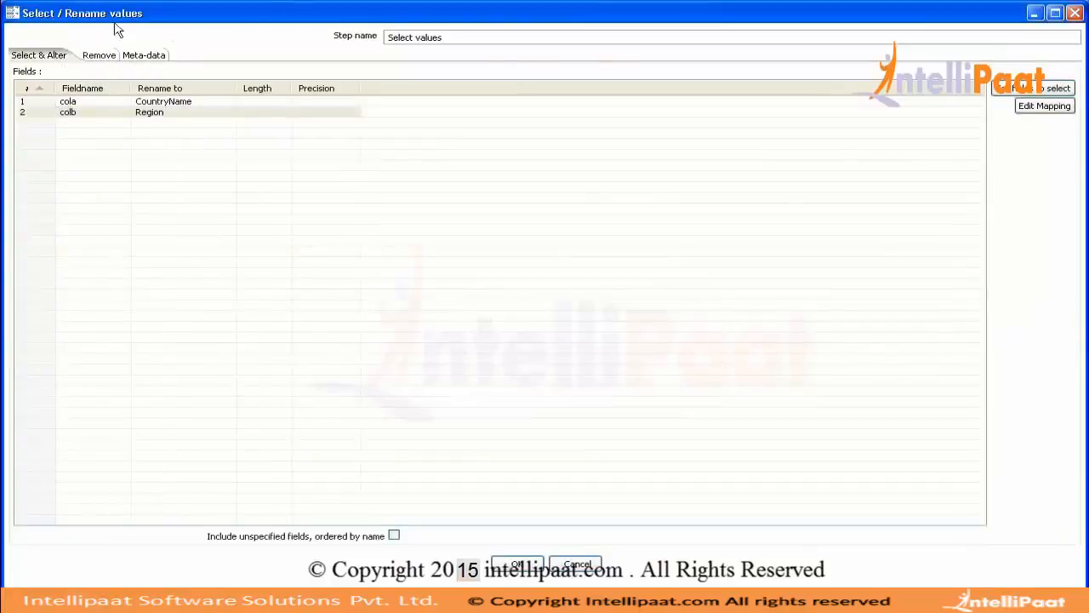
click(106, 57)
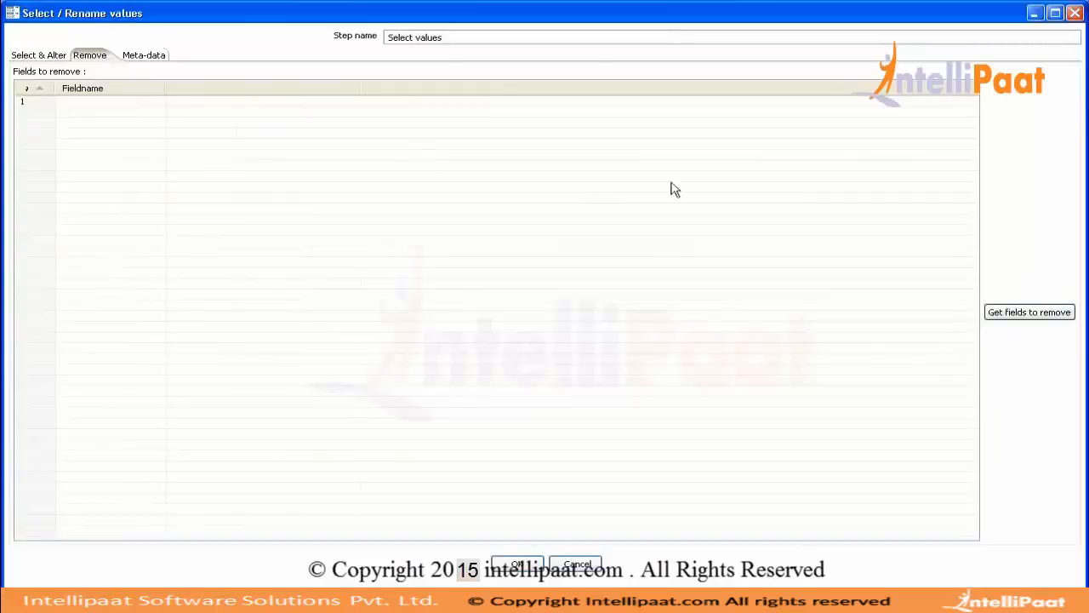
click(1006, 315)
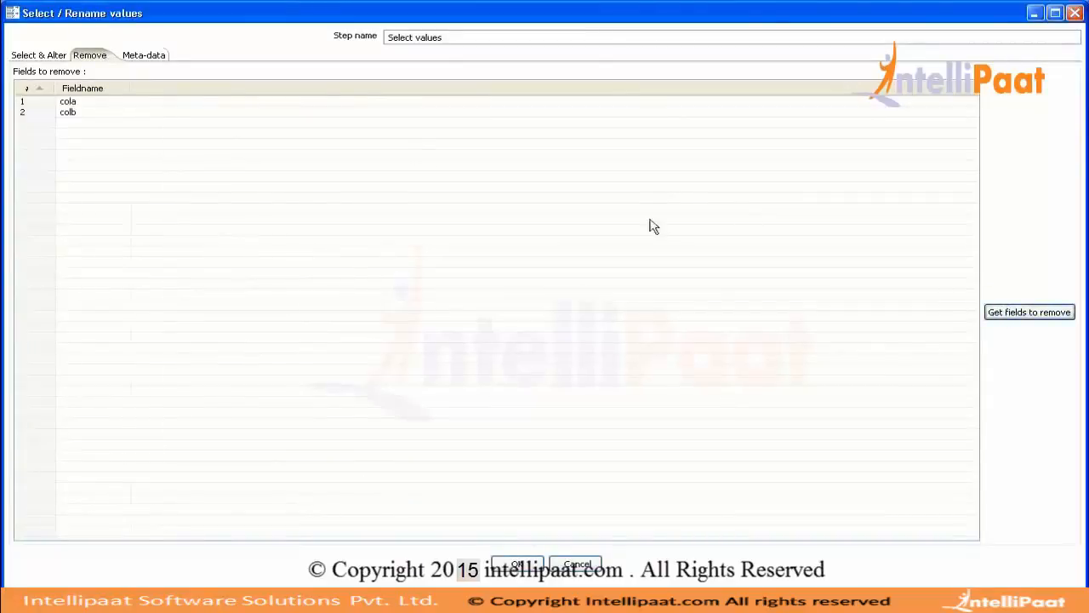
click(37, 114)
key(Delete)
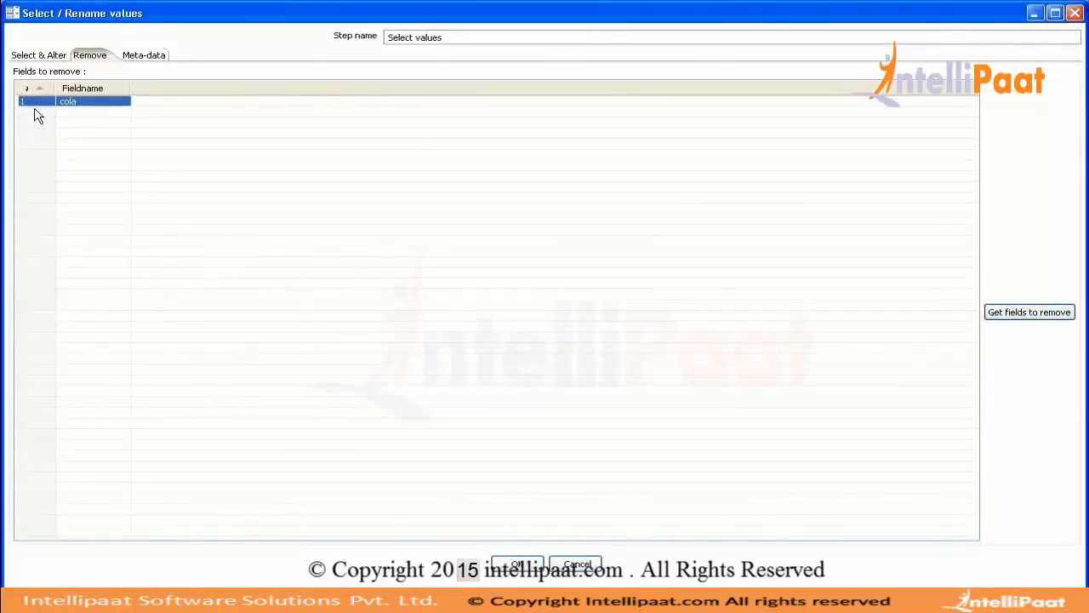
Load cola and colb into the Select values step's Meta-data list and set cola's type to Integer
click(143, 56)
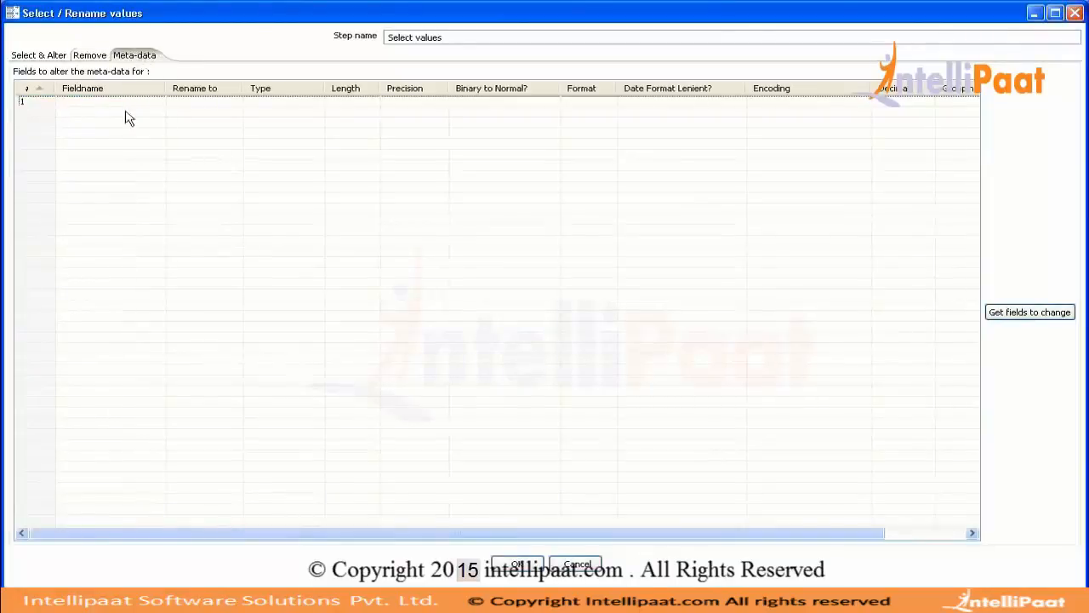
click(1010, 314)
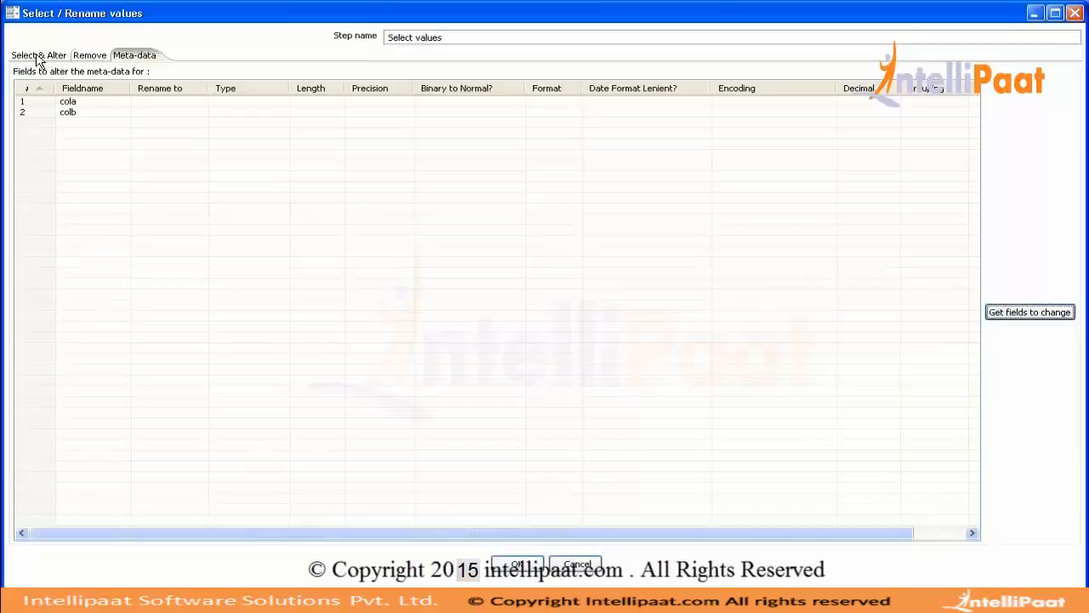
click(286, 103)
click(284, 102)
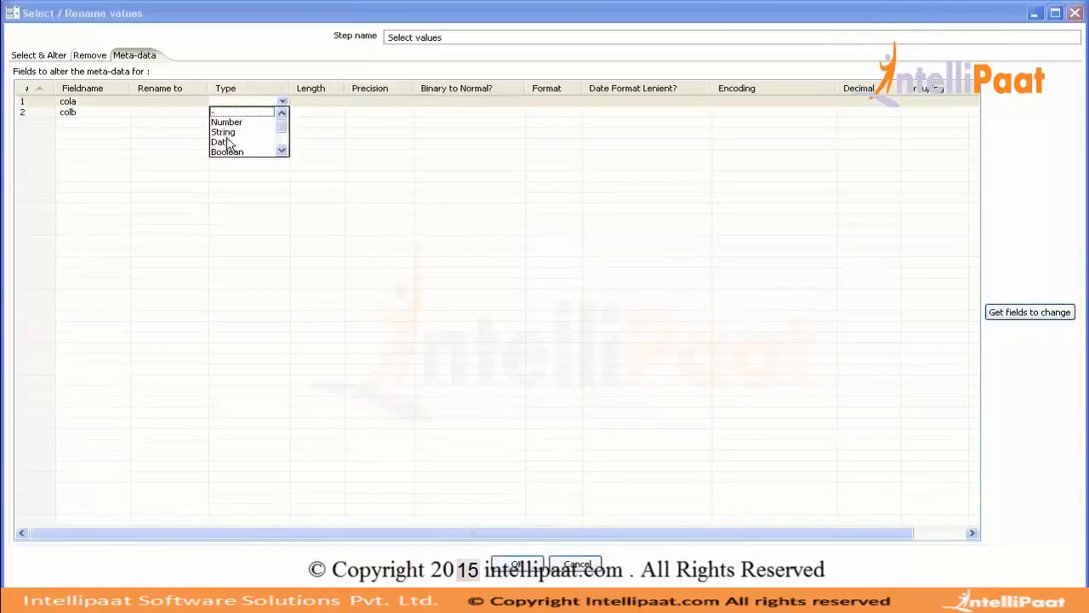
click(282, 151)
click(281, 151)
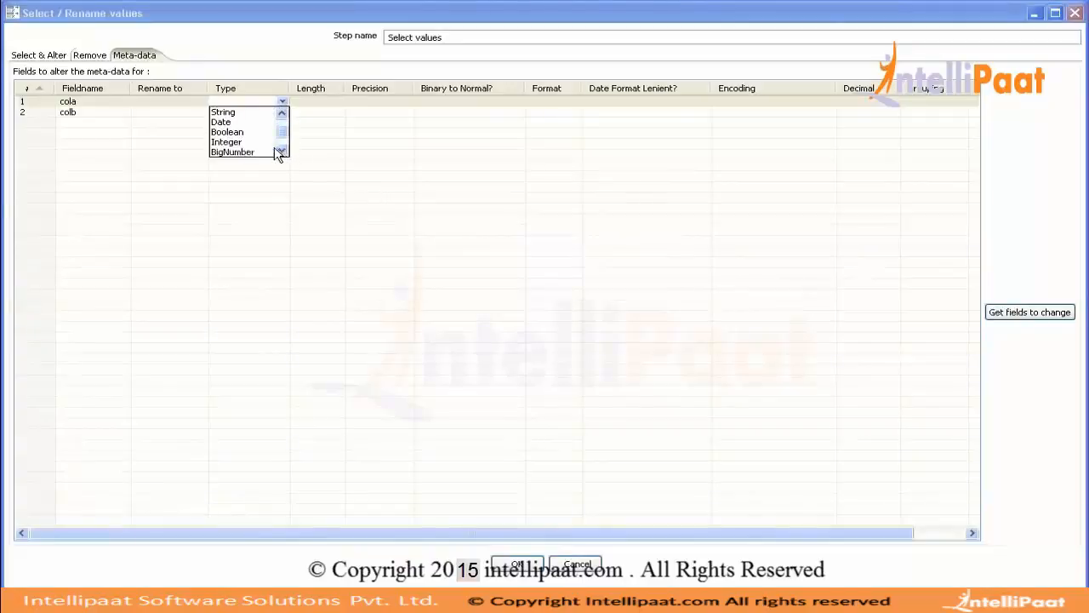
click(231, 142)
click(45, 103)
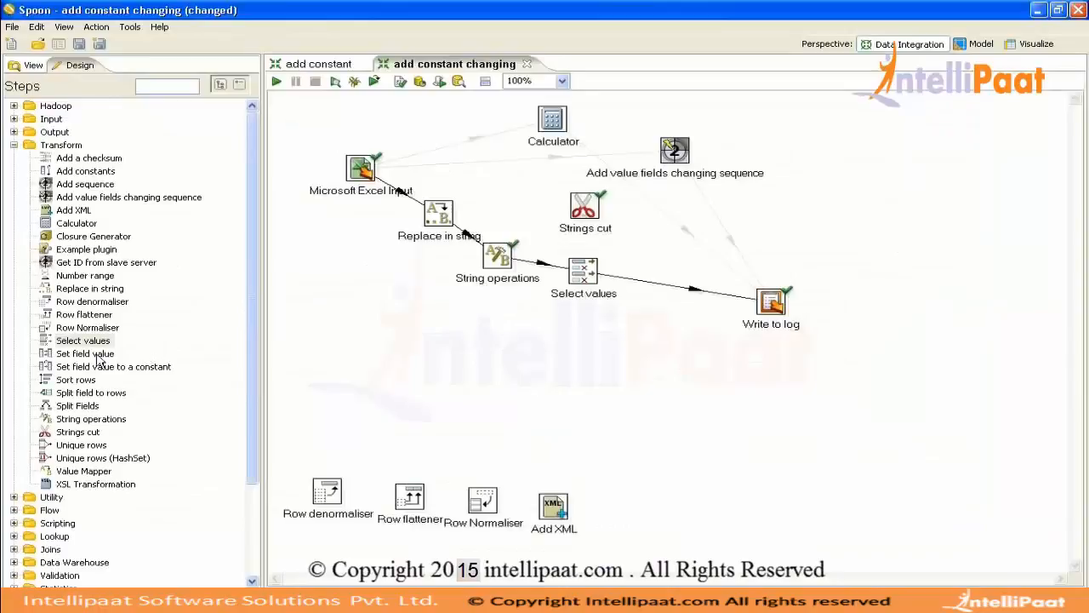
Add a Set field value step and insert it into the hop between Select values and Write to log
drag(96, 354, 364, 312)
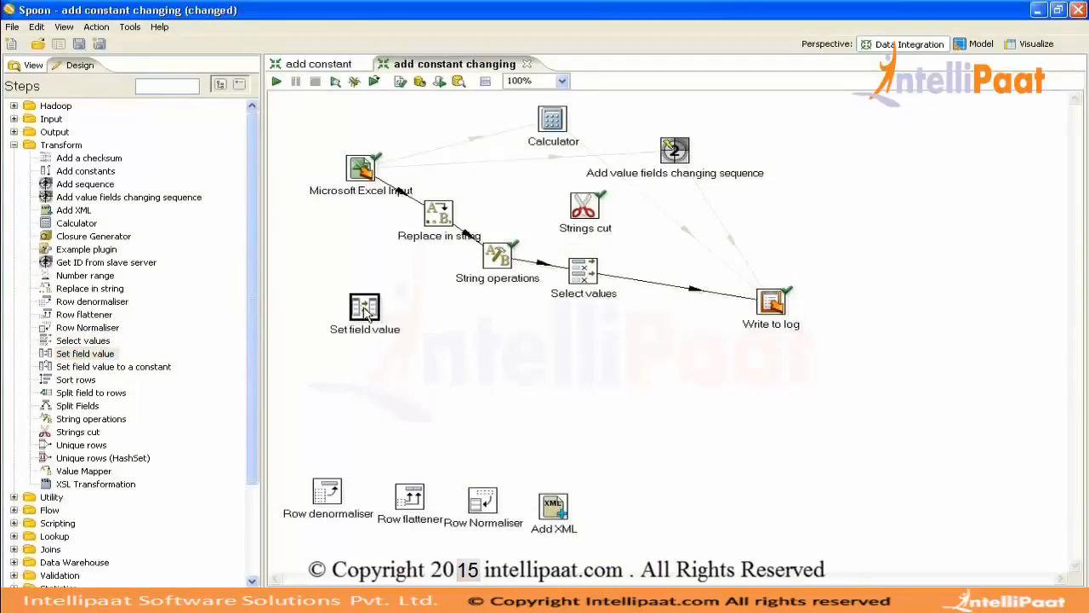
double_click(364, 312)
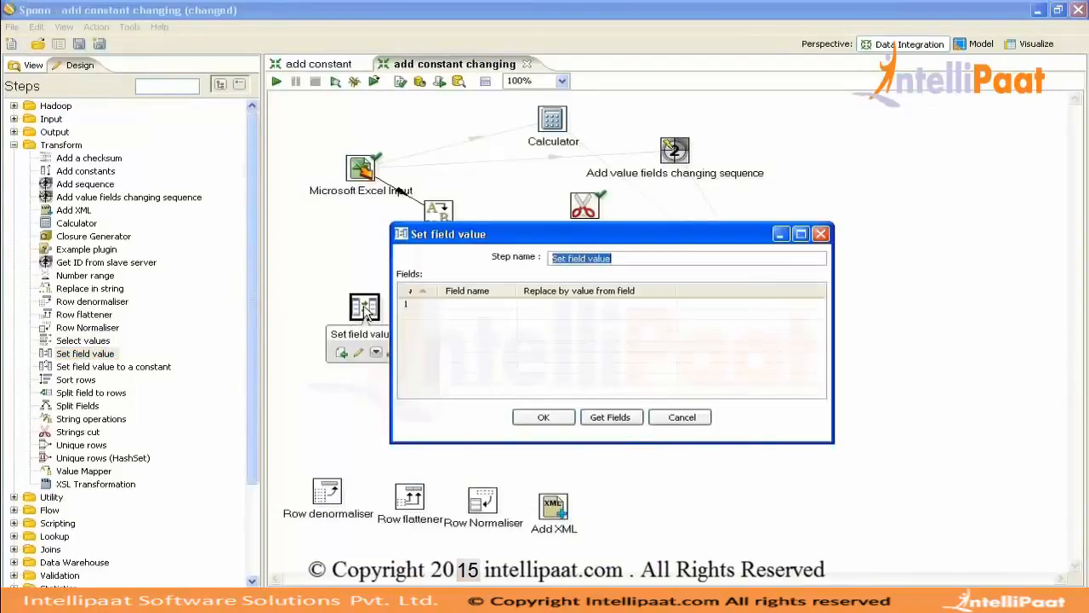
click(498, 304)
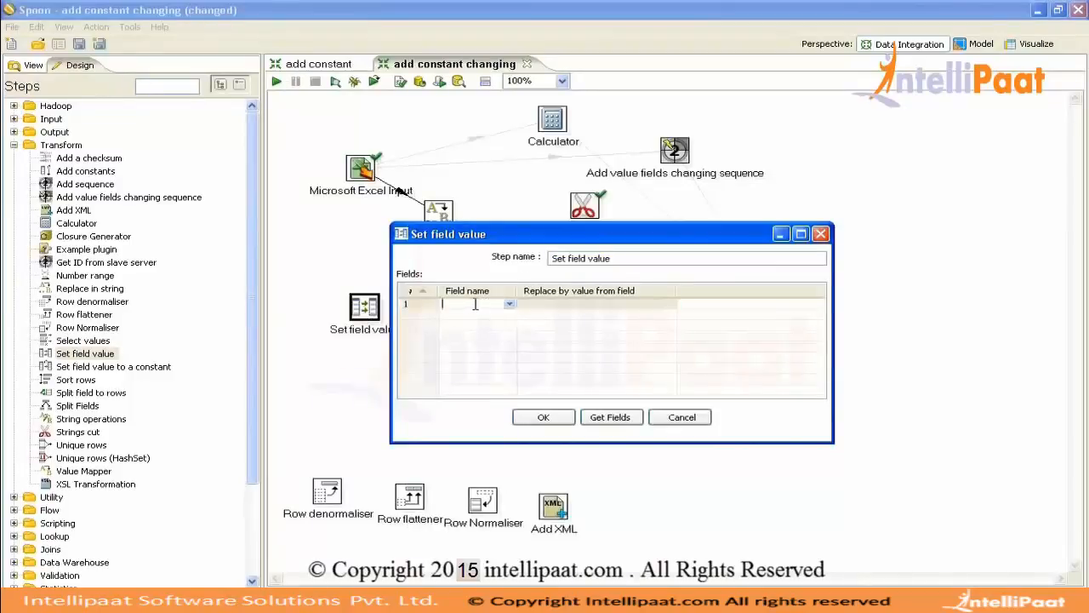
click(652, 415)
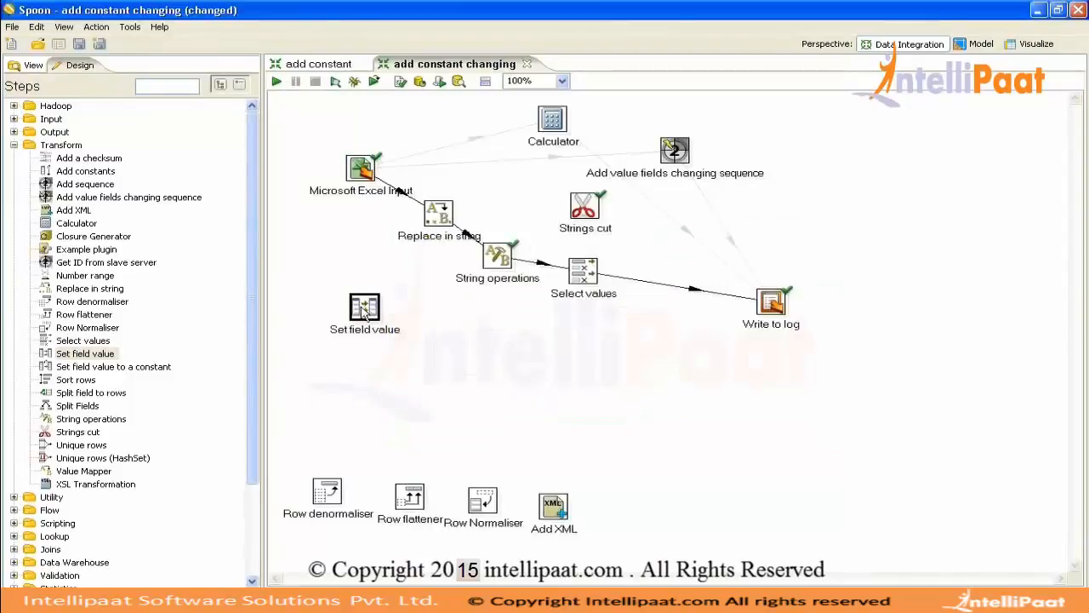
drag(366, 304, 663, 289)
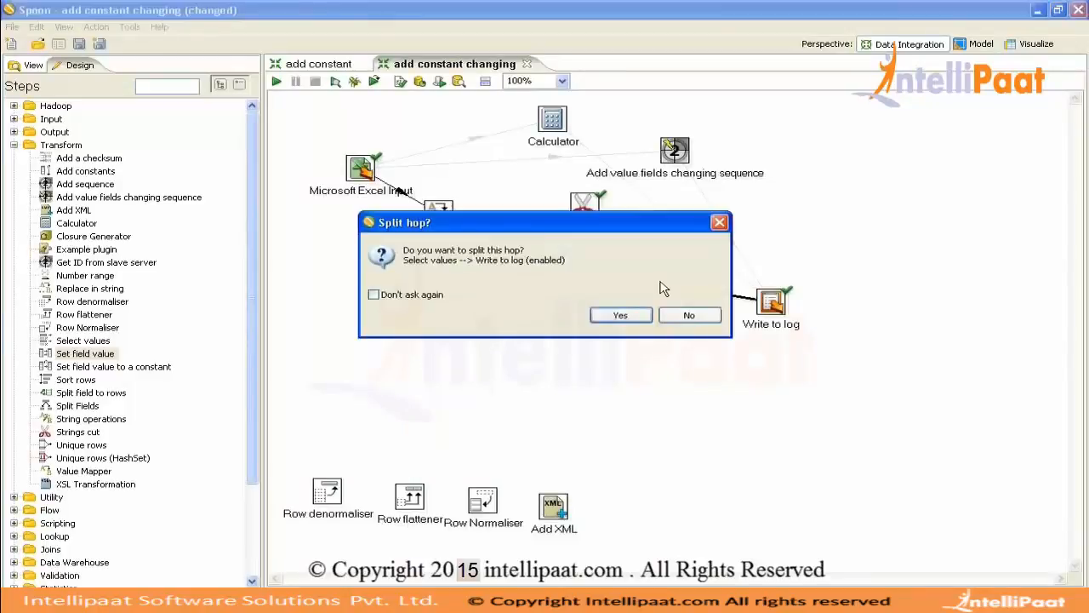
click(630, 315)
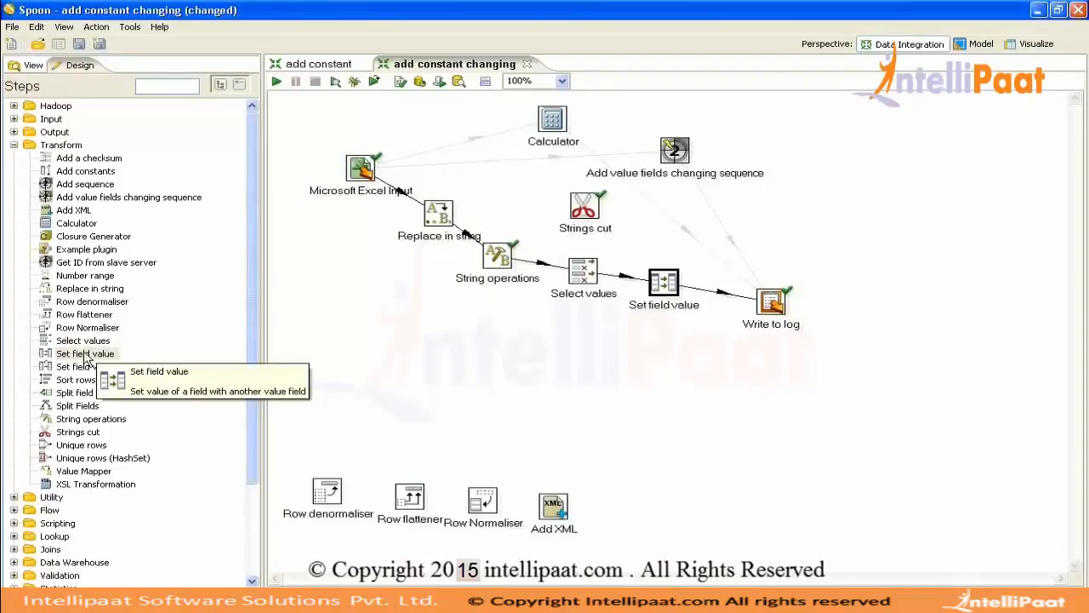
Try to choose a field name for the first row of the Set field value step
double_click(660, 284)
click(500, 306)
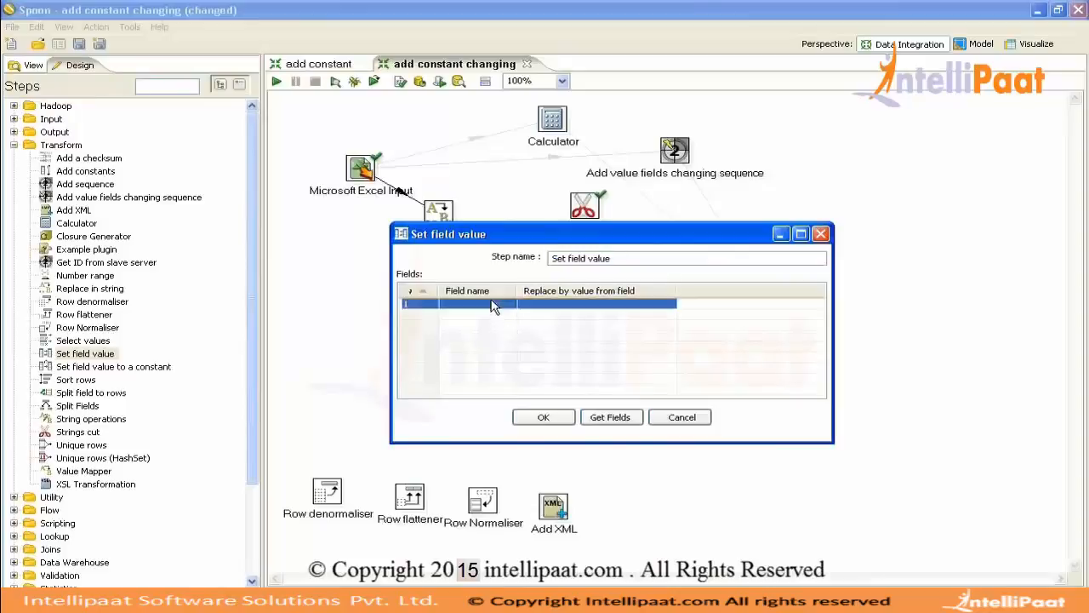
click(508, 304)
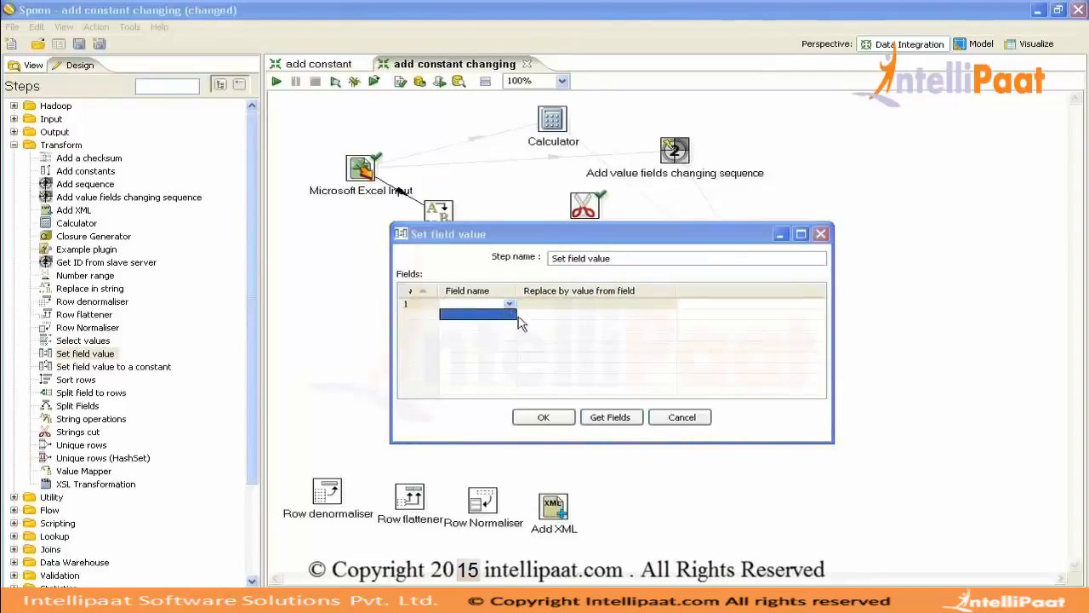
click(555, 418)
click(549, 414)
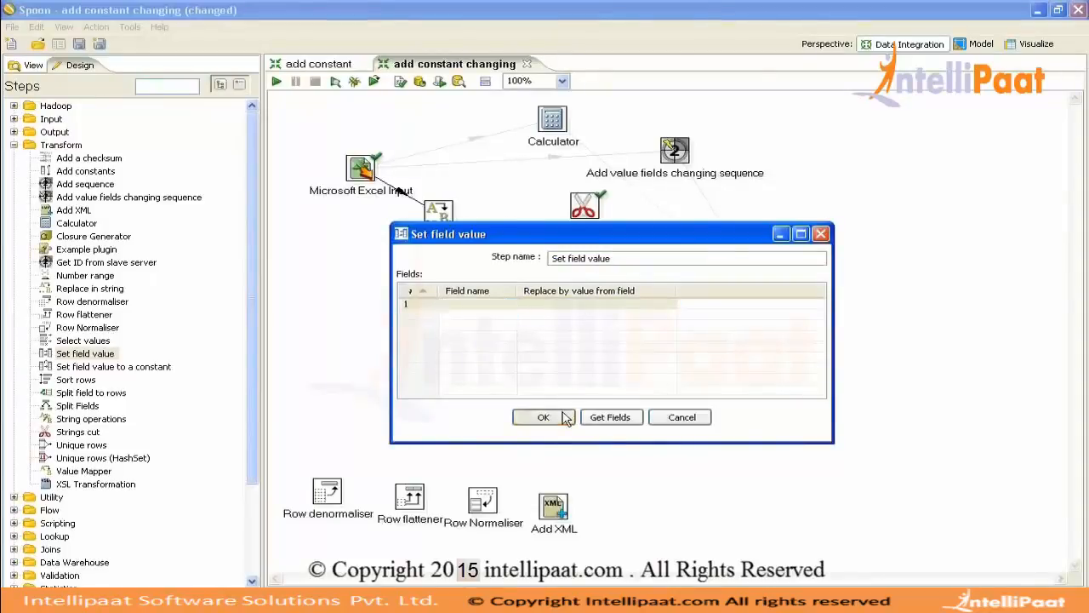
double_click(659, 285)
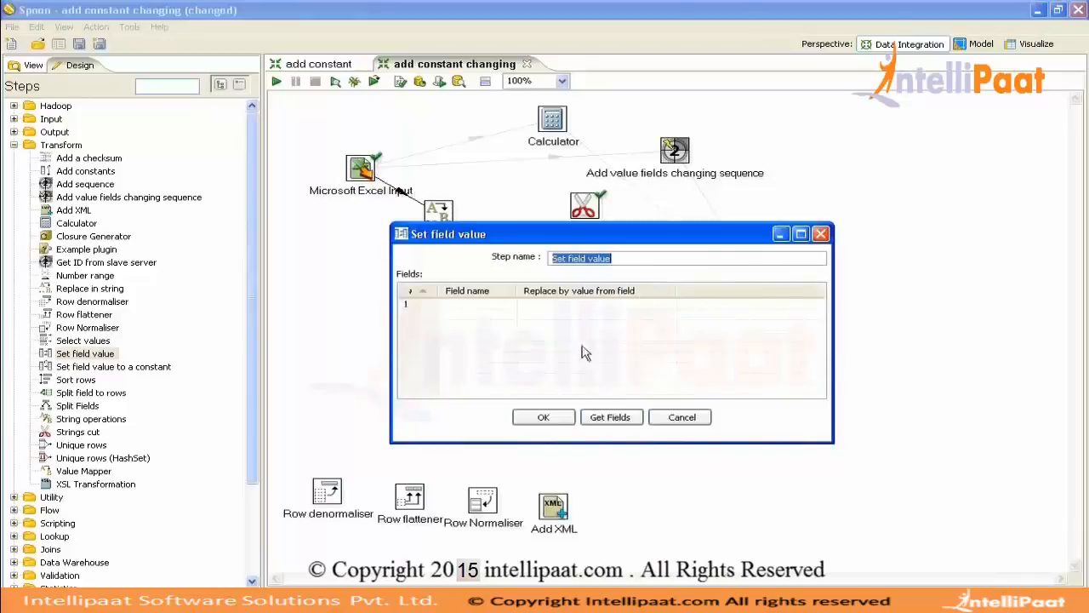
click(682, 417)
Clear all rows from the Select values step's Meta-data list and leave its Remove list empty
double_click(583, 288)
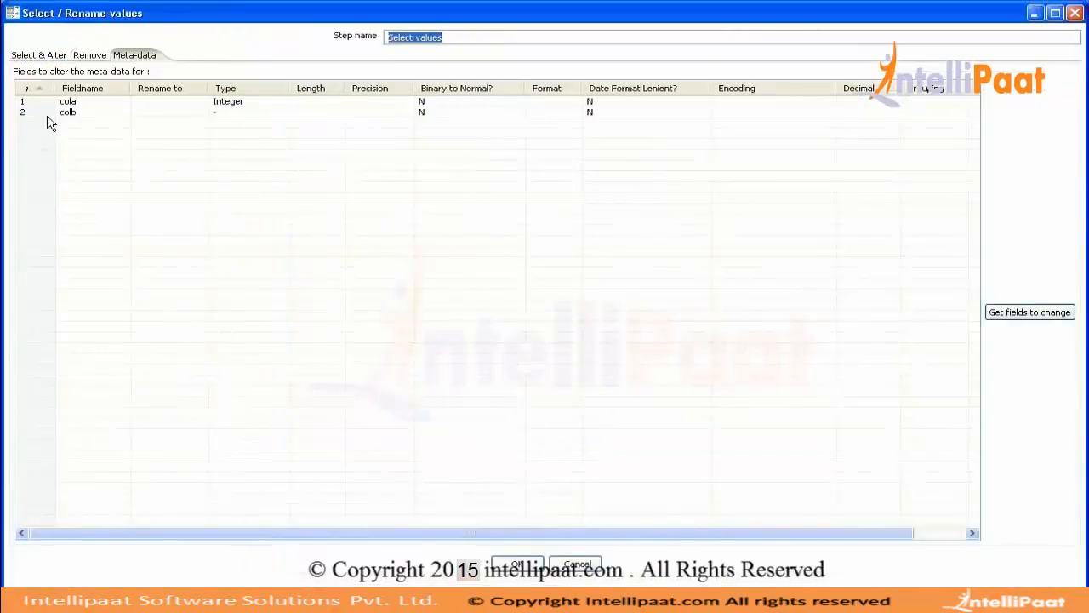
click(35, 103)
key(ctrl+a)
key(Delete)
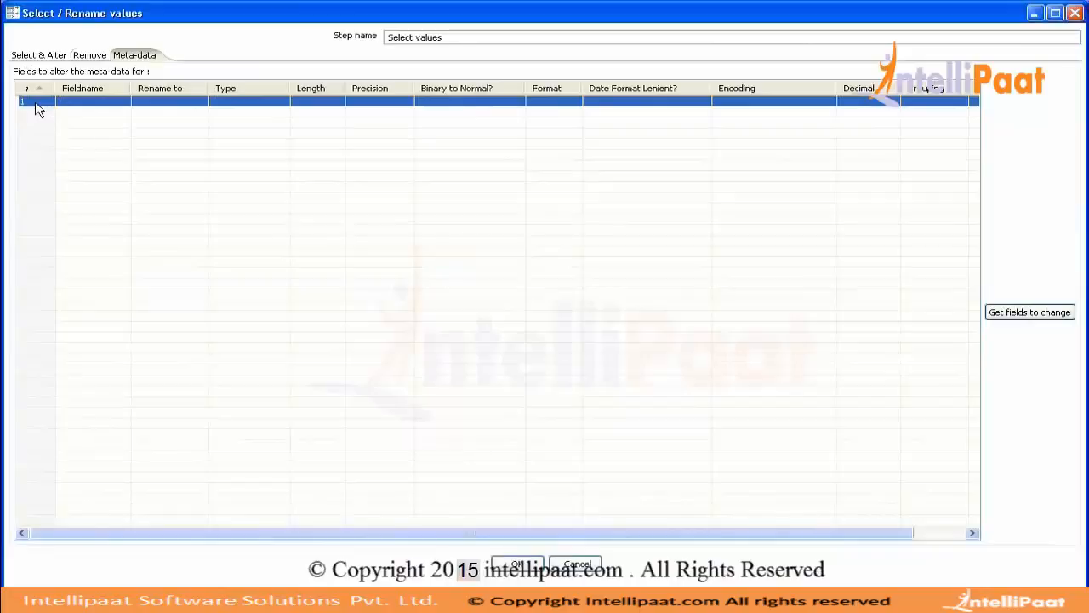
click(41, 56)
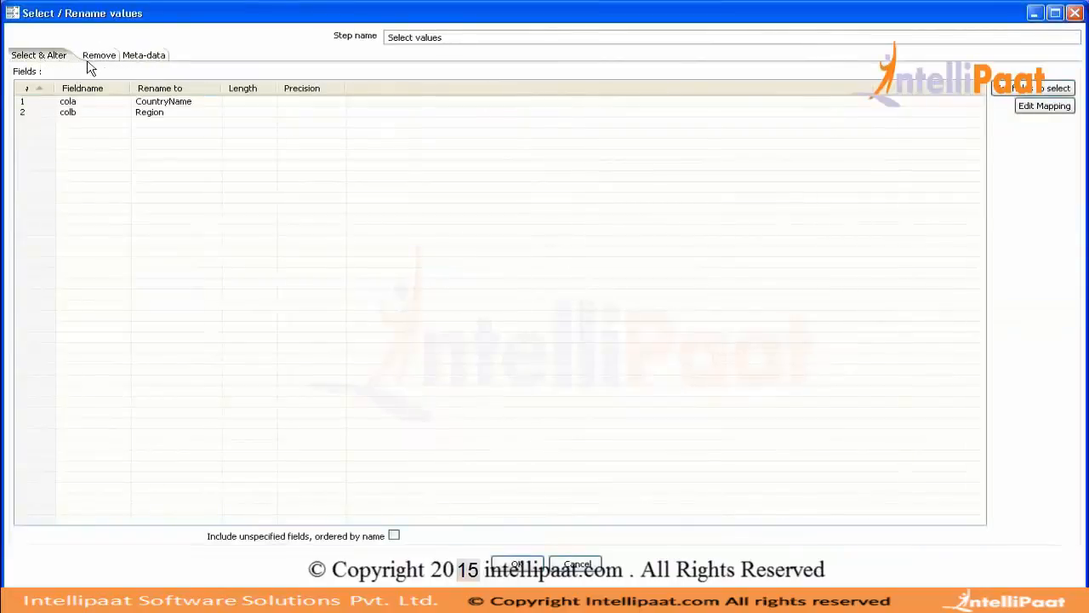
click(97, 58)
click(43, 106)
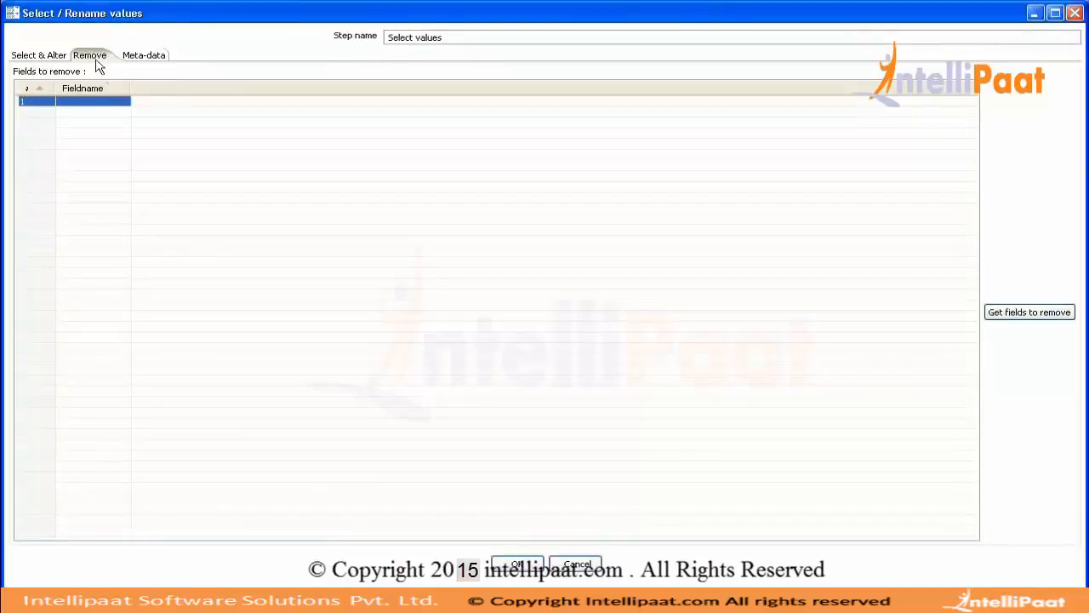
Delete the colb row from the Select values step's Select & Alter list, accept the settings and save the transformation
click(37, 57)
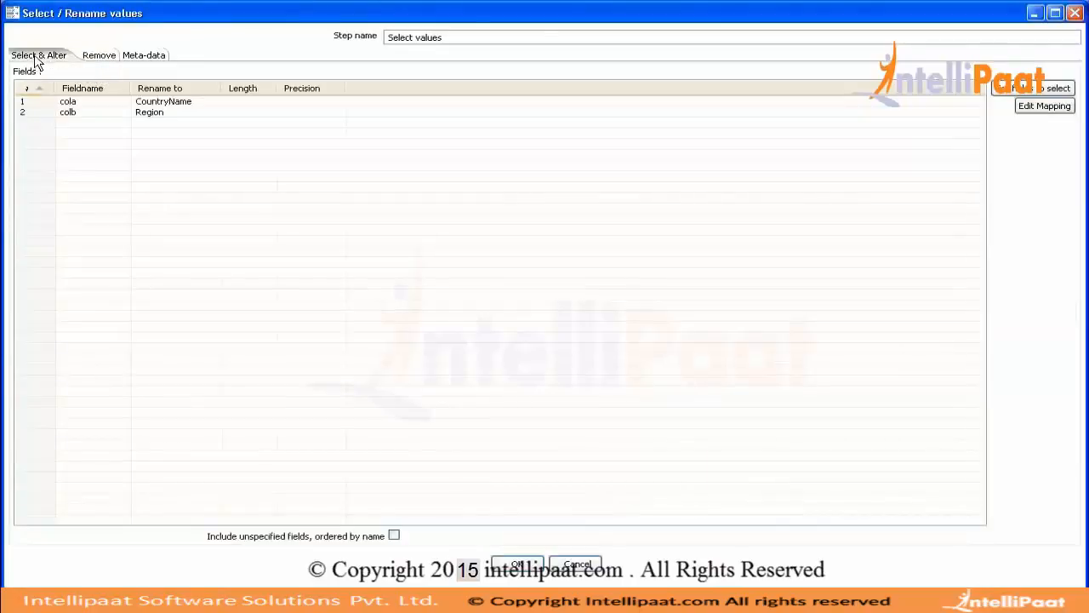
click(30, 114)
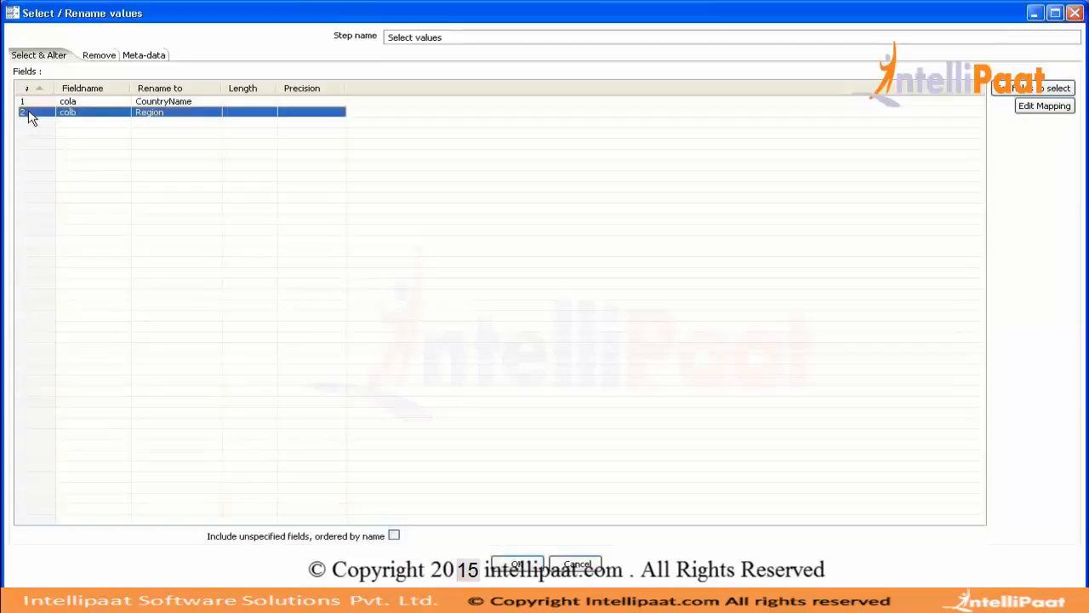
key(Delete)
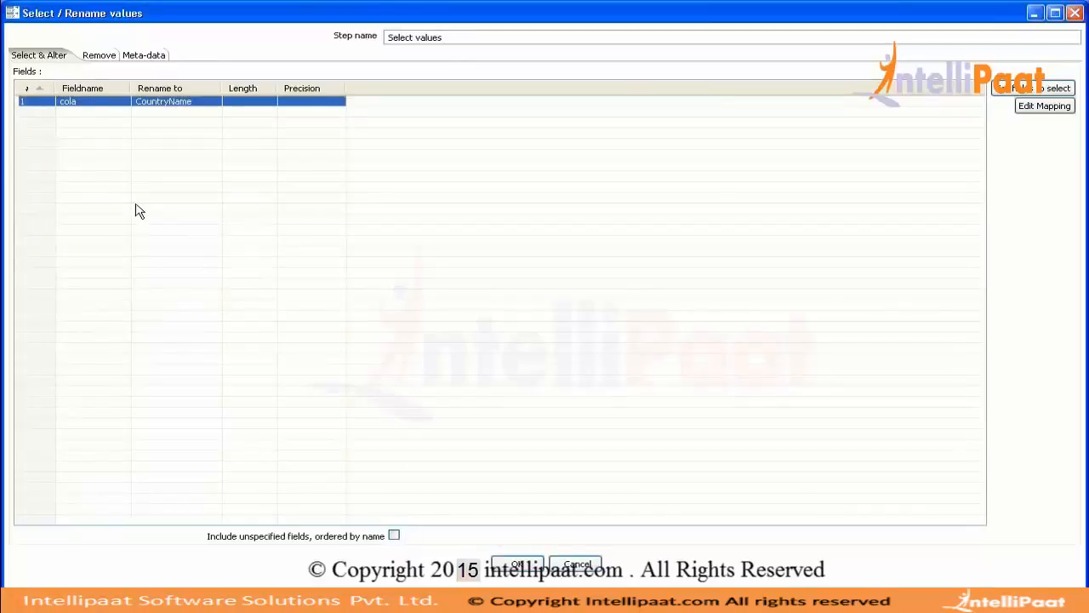
click(98, 56)
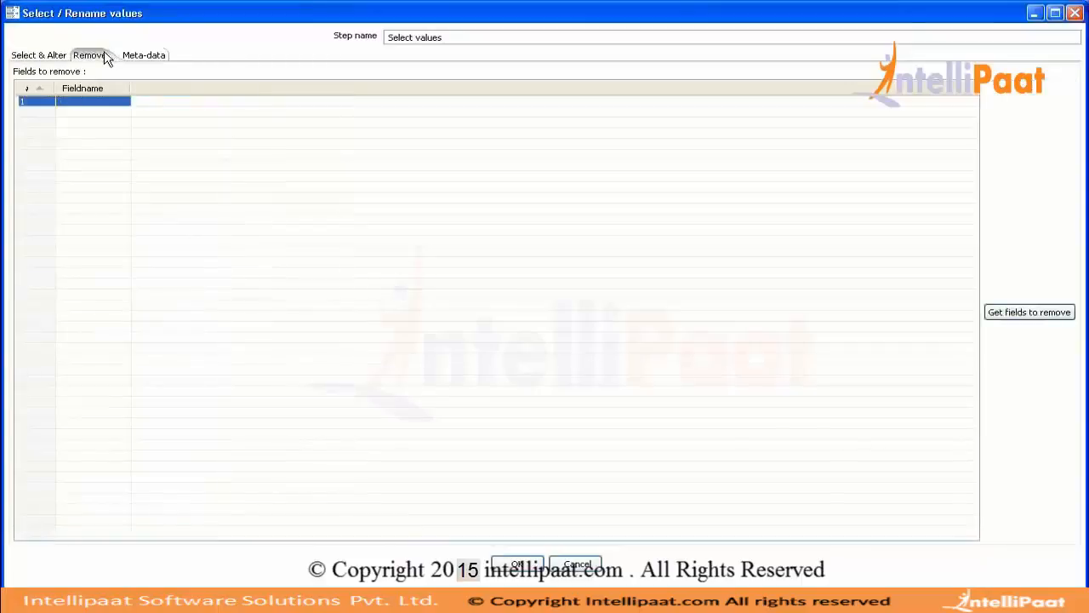
click(522, 561)
key(ctrl+s)
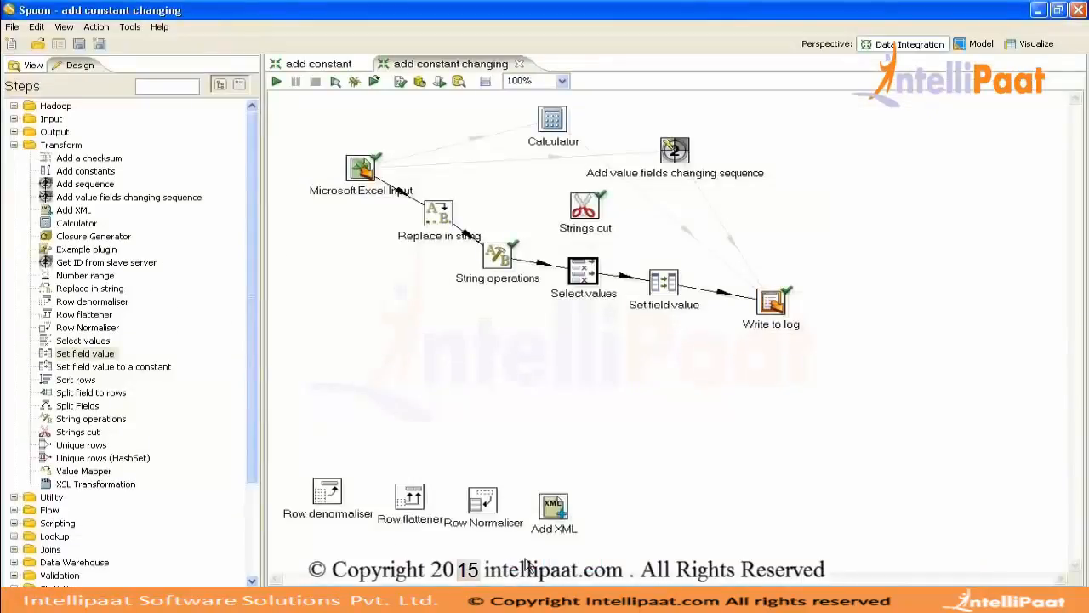
Load the incoming fields into the Set field value step and accept its settings
double_click(662, 283)
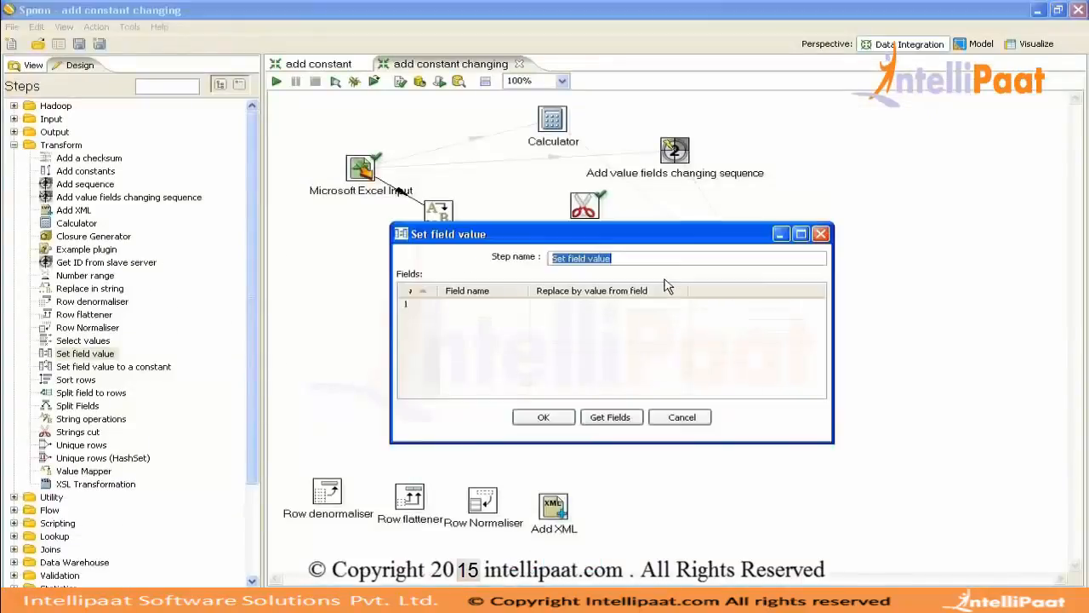
click(610, 419)
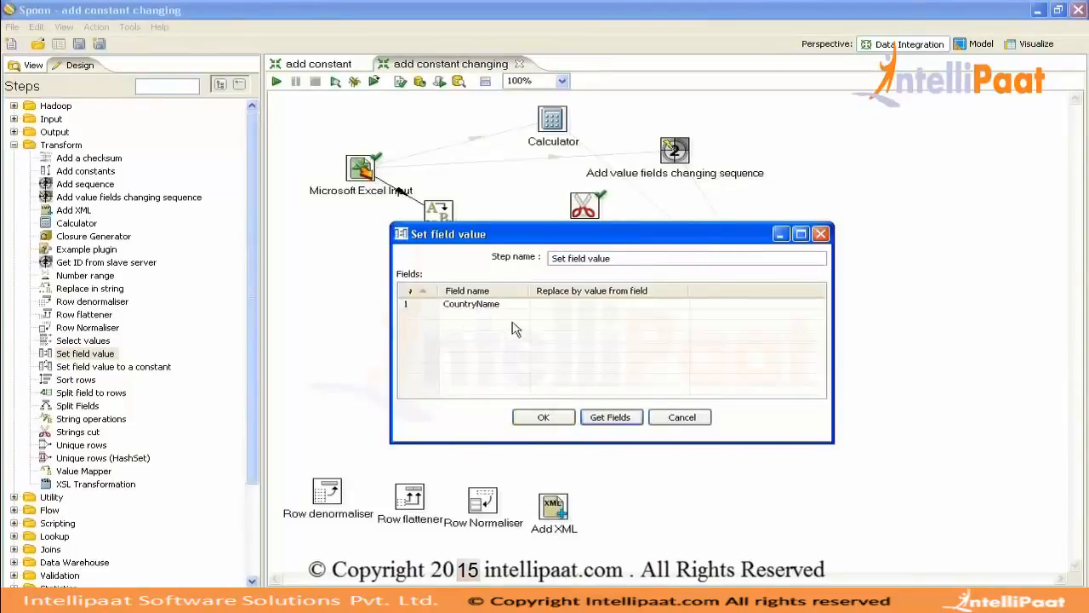
click(563, 422)
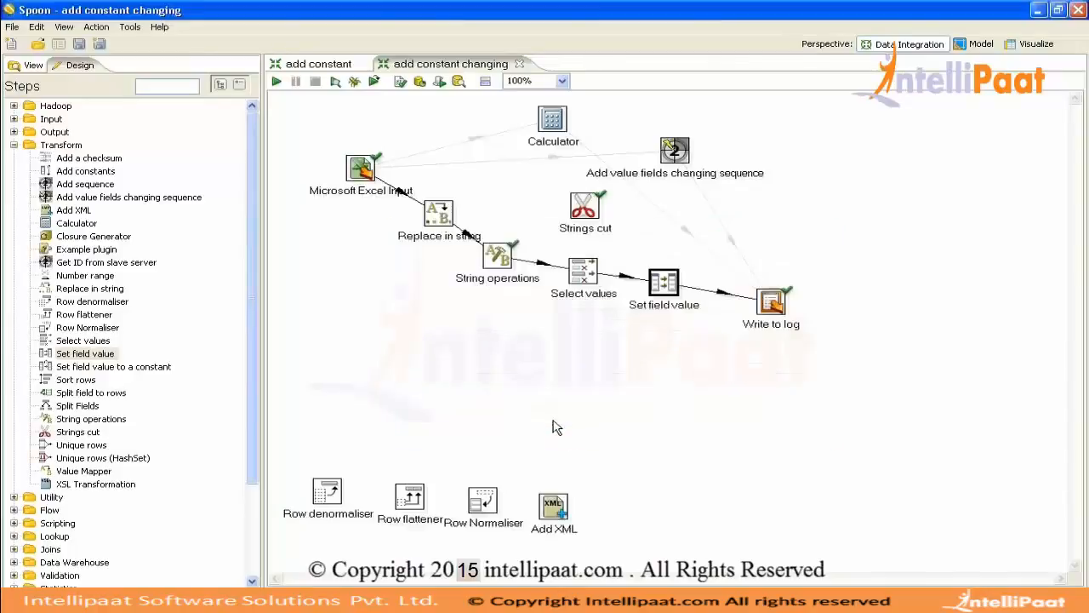
Fetch the incoming fields in the Select values step, adding only the new colb field, and accept the settings
double_click(583, 272)
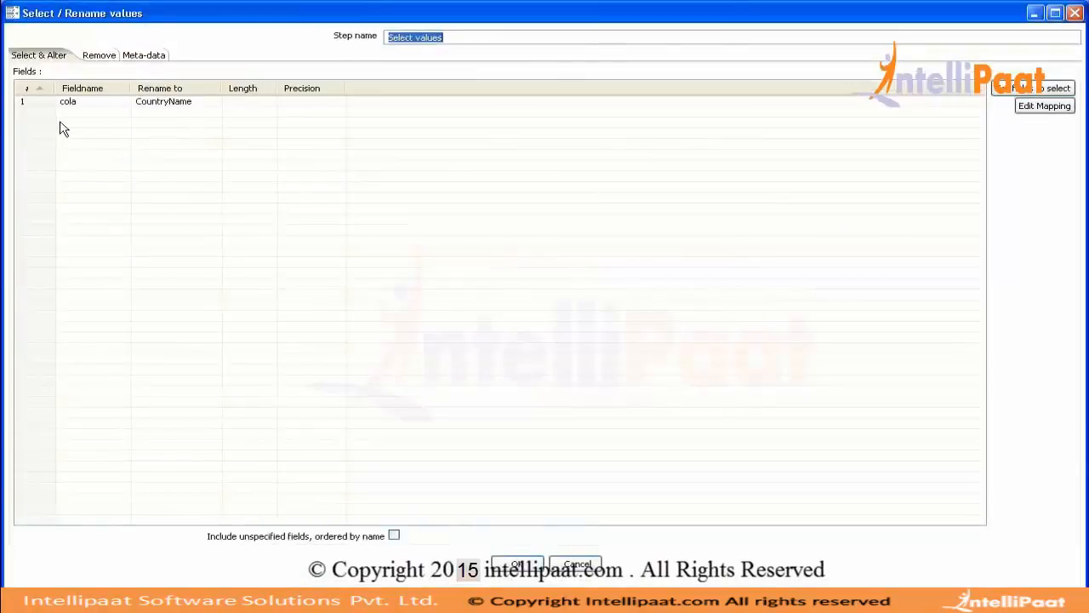
click(1022, 90)
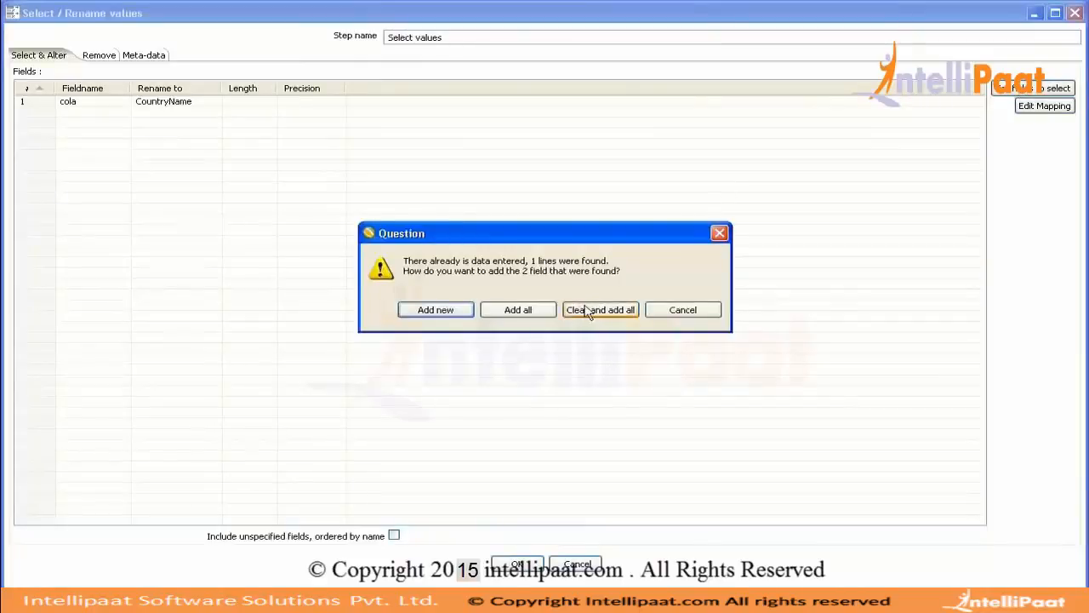
click(433, 315)
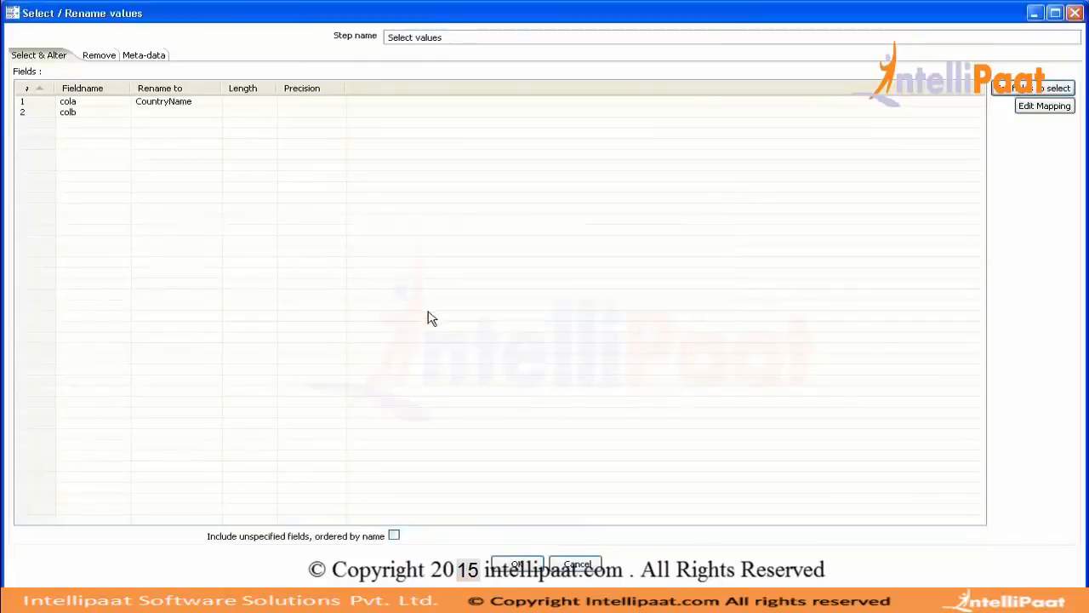
click(519, 564)
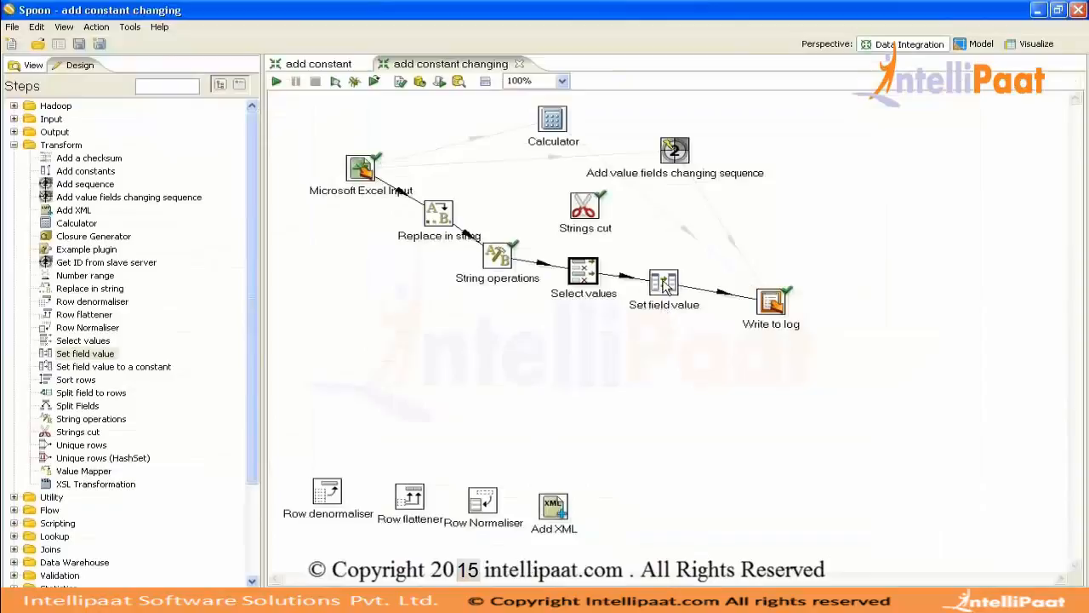
Fetch the fields again in the Set field value step, delete the colb row and accept the settings
double_click(666, 286)
click(611, 417)
click(666, 349)
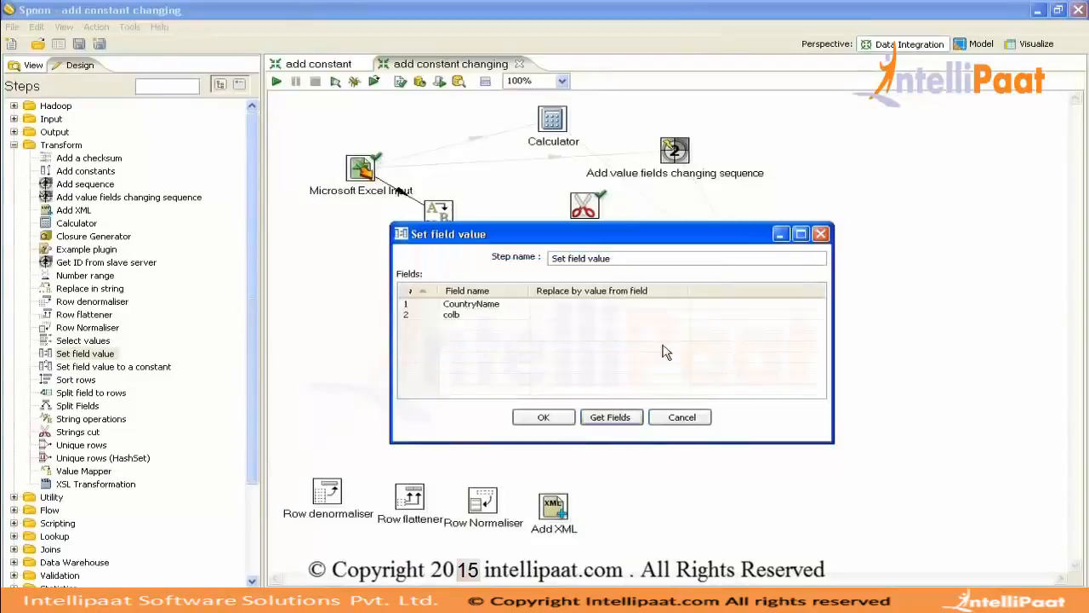
click(418, 315)
key(Delete)
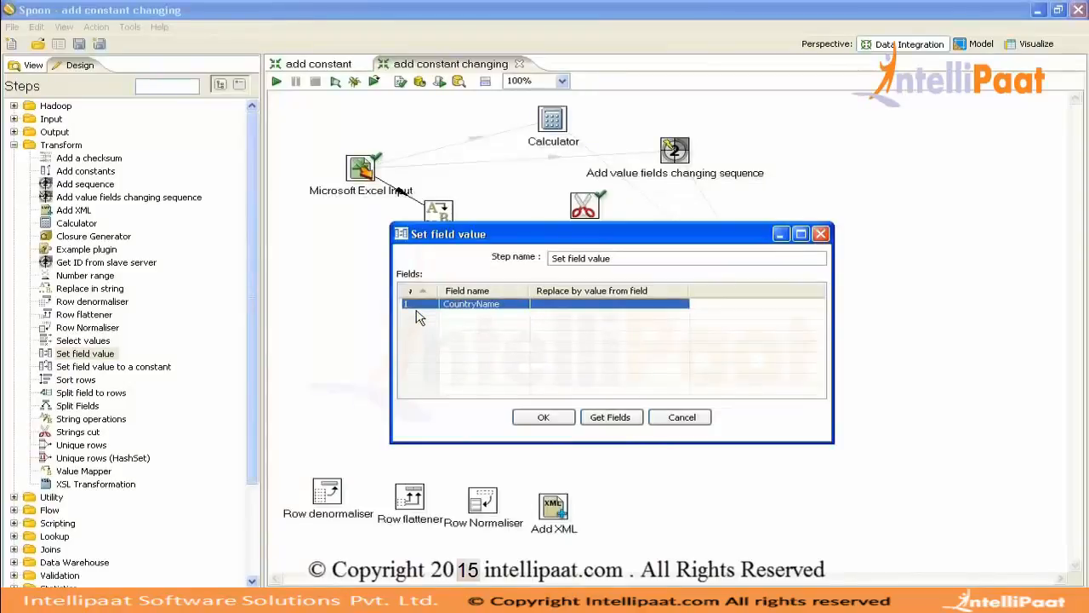
click(540, 416)
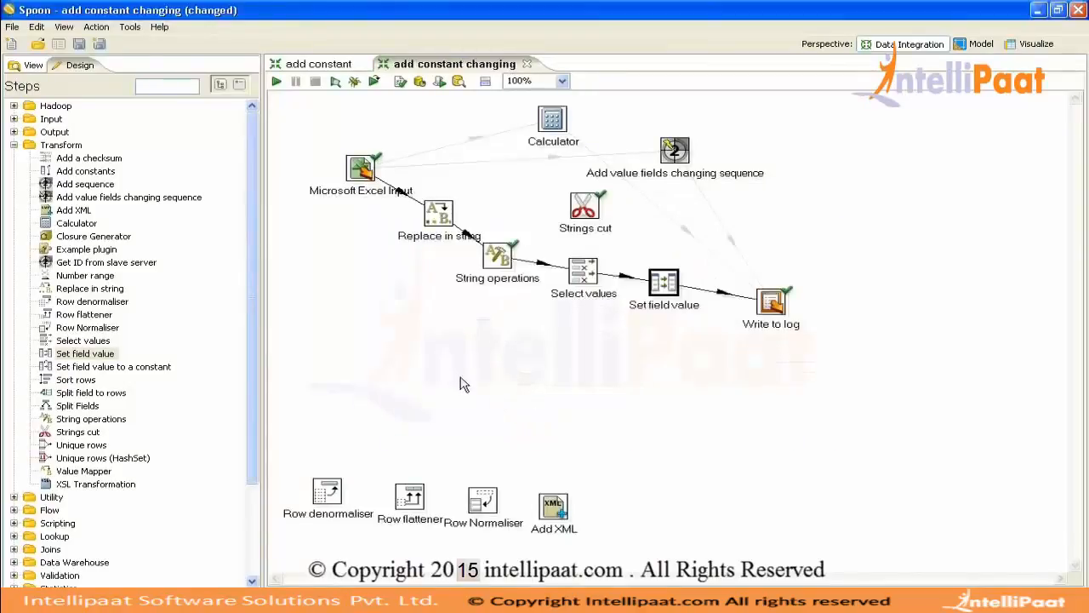
Review the CountryName row of the Set field value step, checking its field name and replacement field
double_click(663, 282)
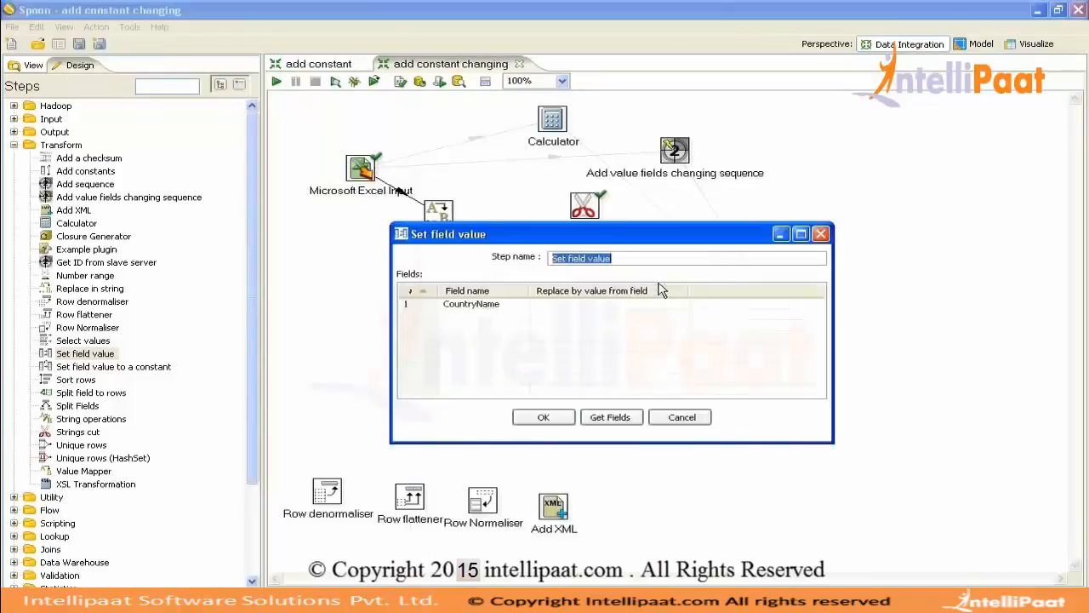
click(492, 305)
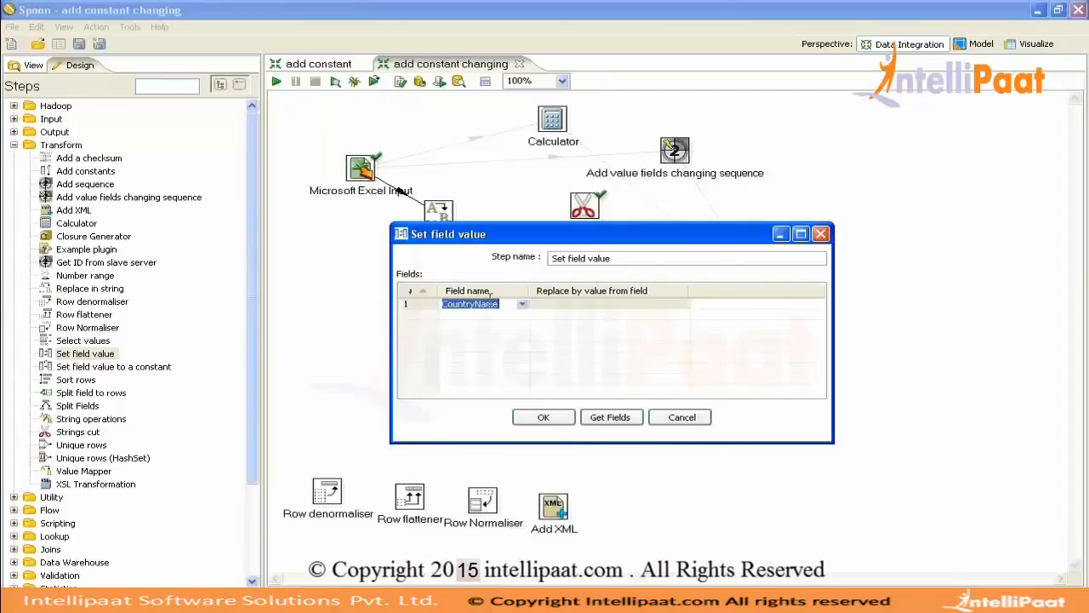
click(610, 303)
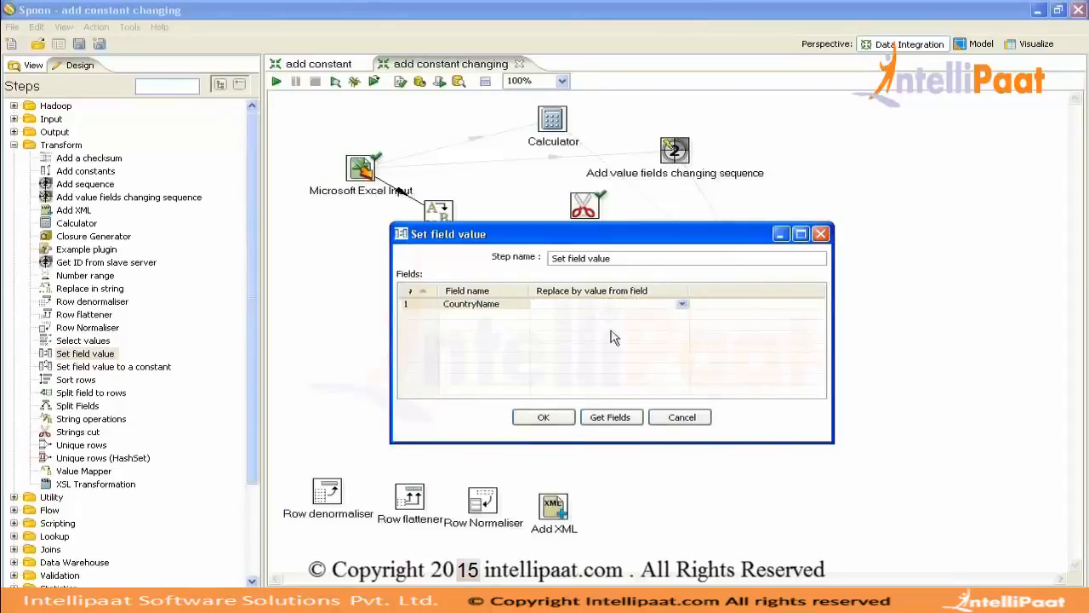
click(541, 416)
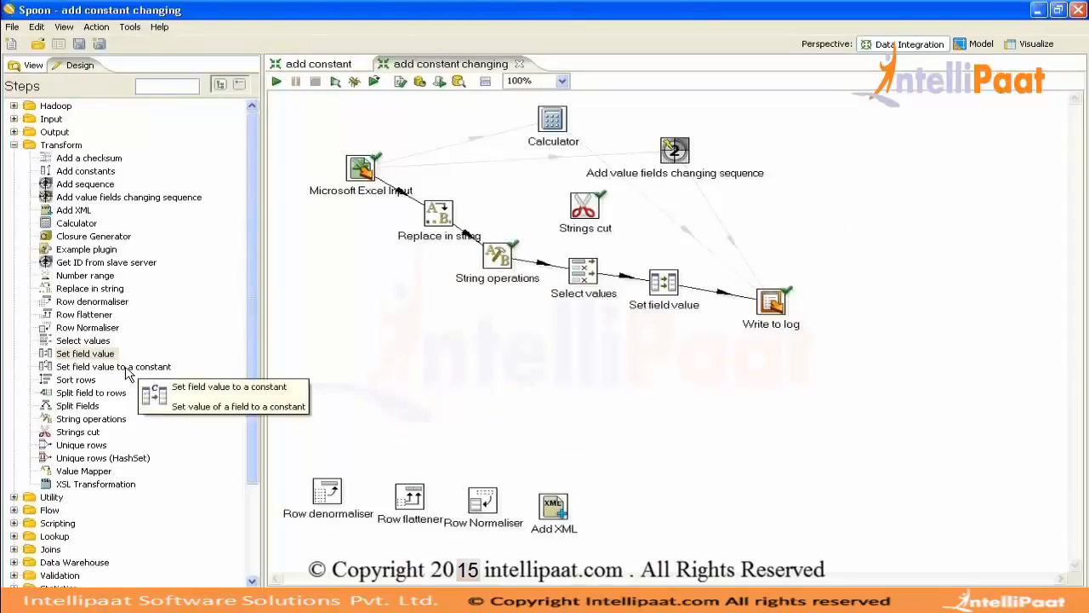
Insert a Set field value to a constant step between Set field value and Write to log, and space the steps apart
drag(130, 375, 722, 310)
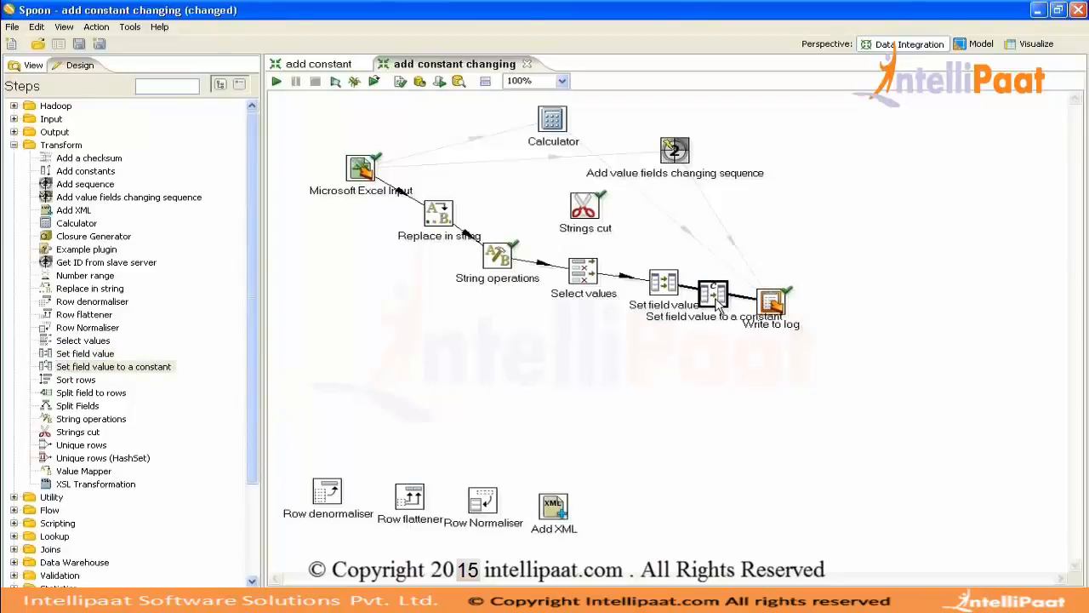
click(624, 314)
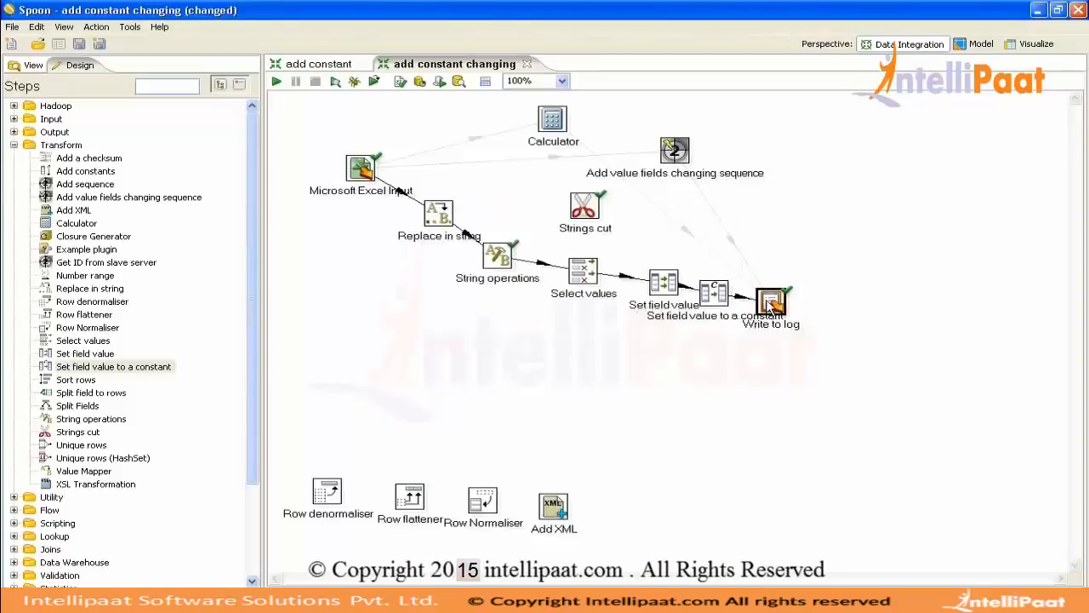
drag(753, 321, 904, 253)
drag(713, 296, 813, 291)
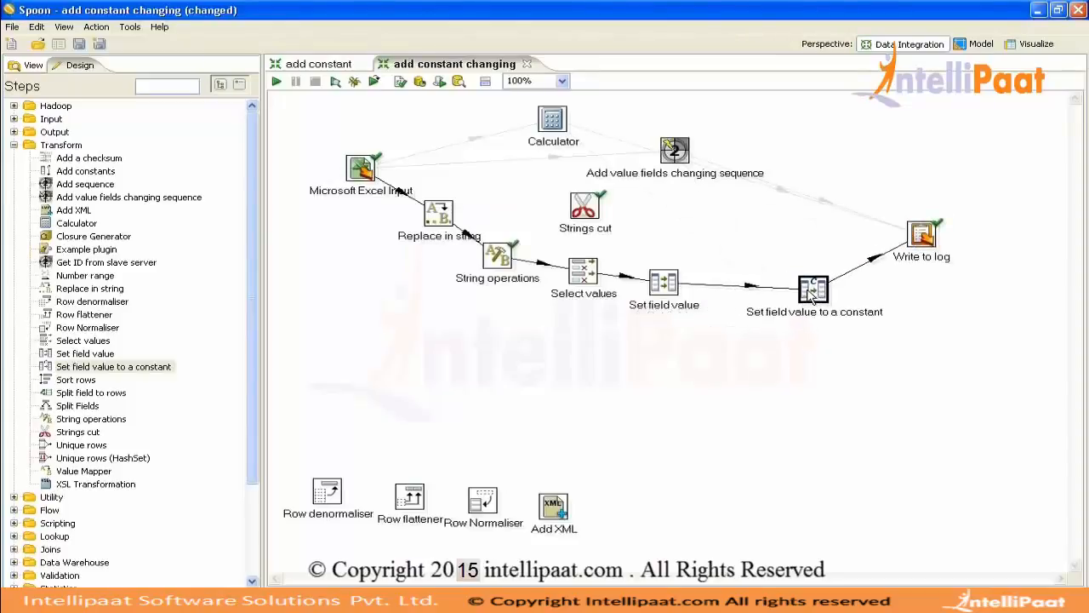
Configure the Set field value to a constant step with a single row replacing colb by the value 1
double_click(811, 289)
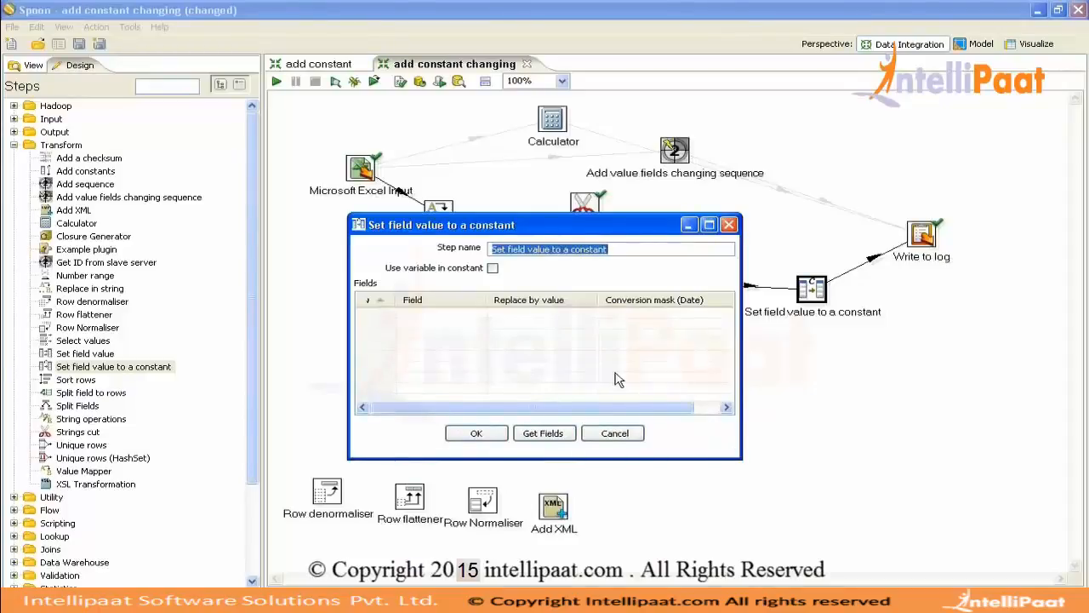
click(481, 316)
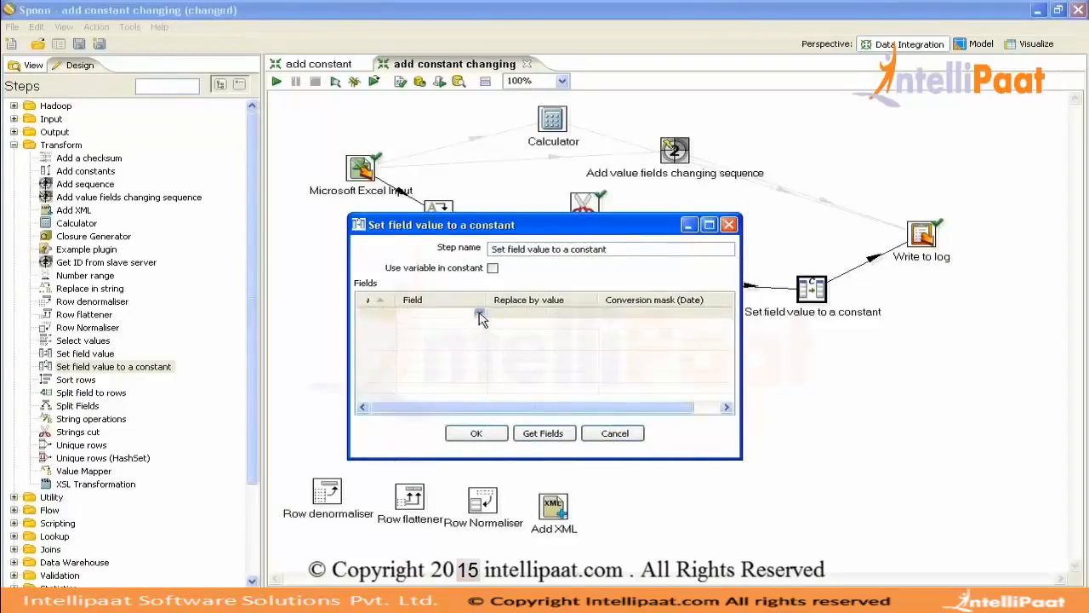
click(480, 317)
click(436, 340)
key(Return)
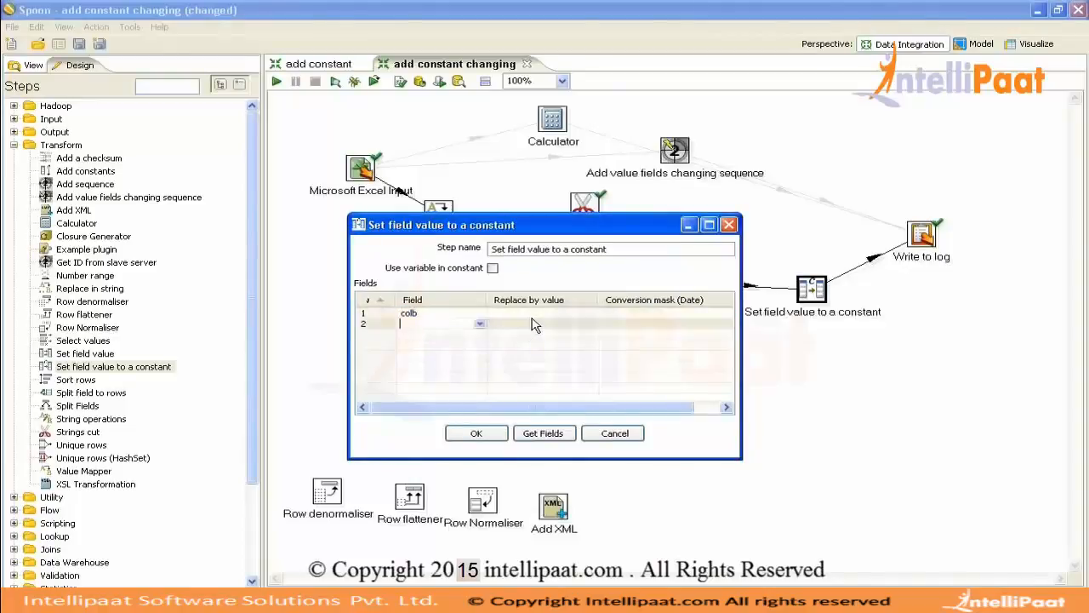
click(524, 311)
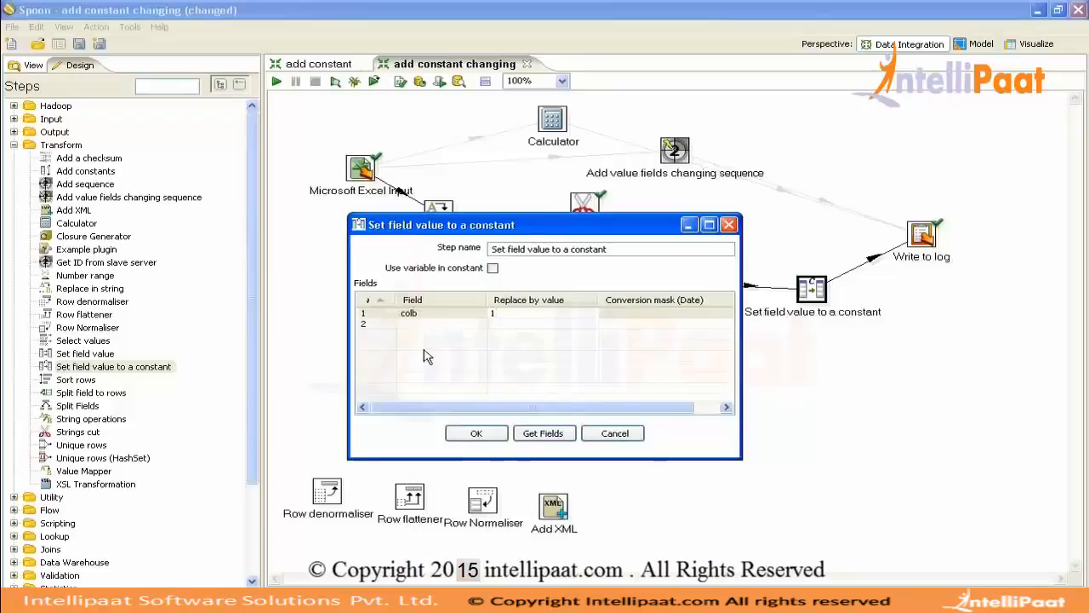
click(377, 330)
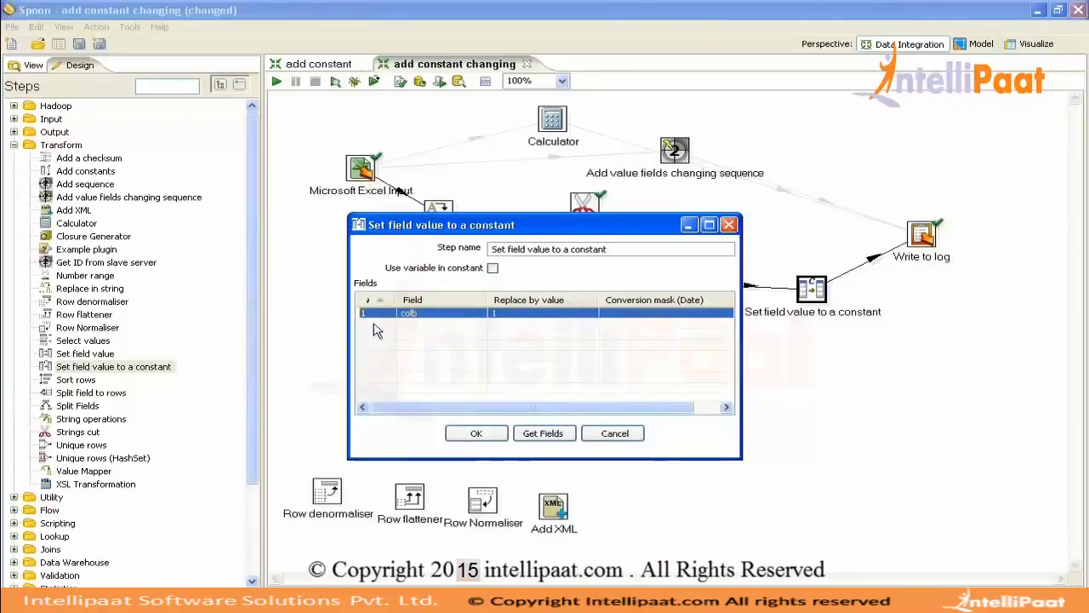
click(511, 312)
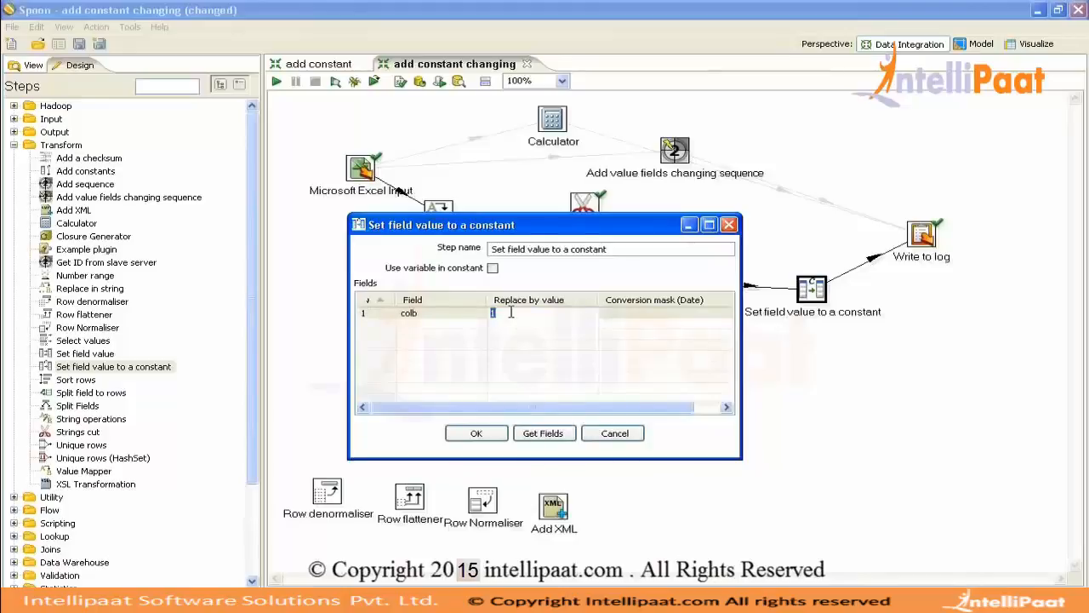
click(476, 434)
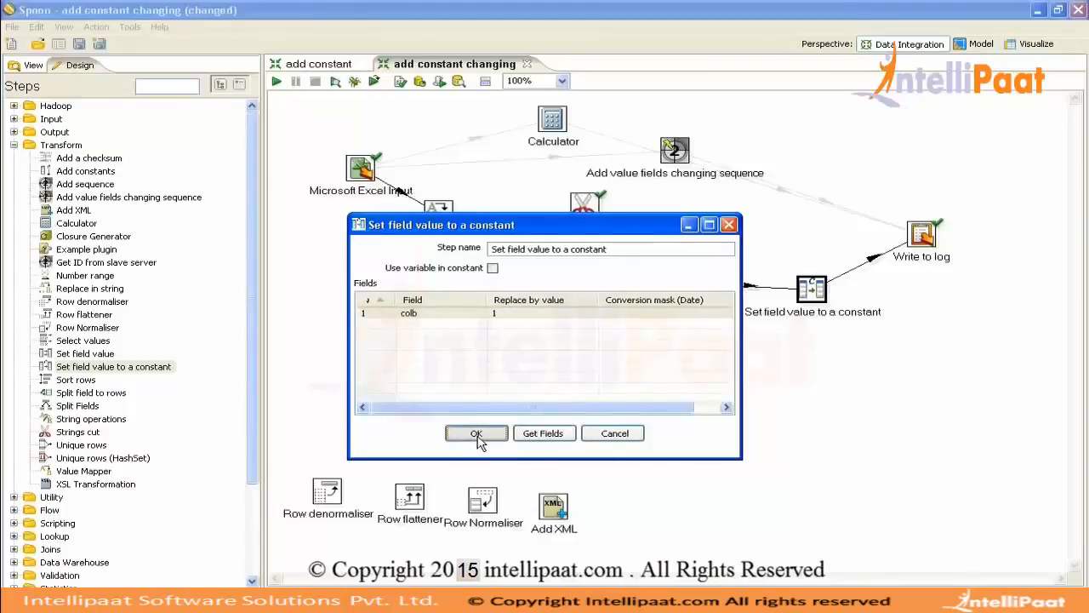
Add a Sort rows step and insert it into the hop between Set field value to a constant and Write to log
click(75, 382)
drag(73, 384, 473, 321)
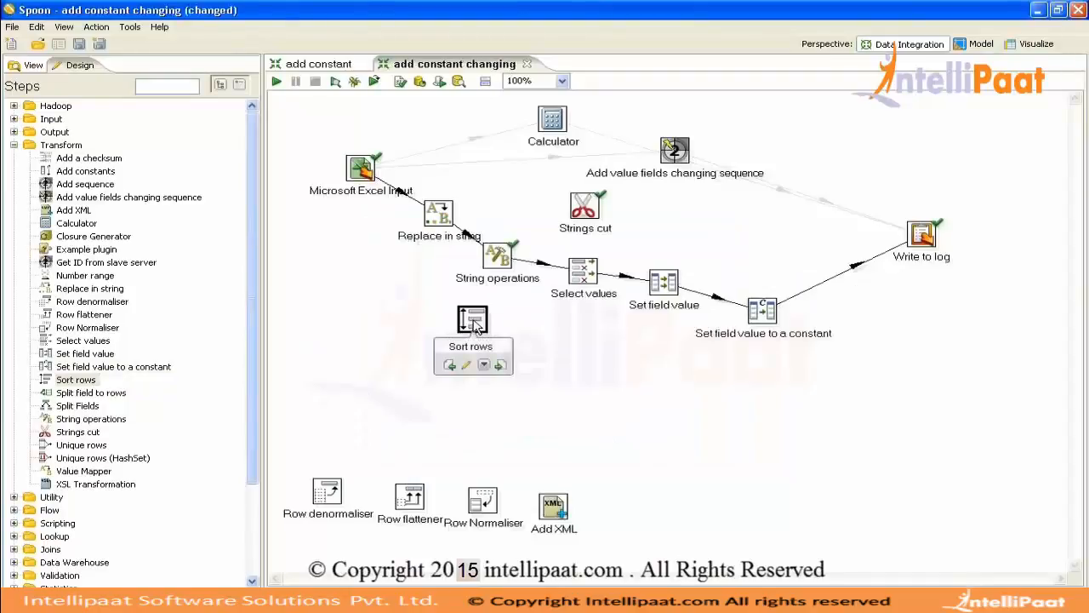
drag(473, 322, 848, 289)
click(632, 318)
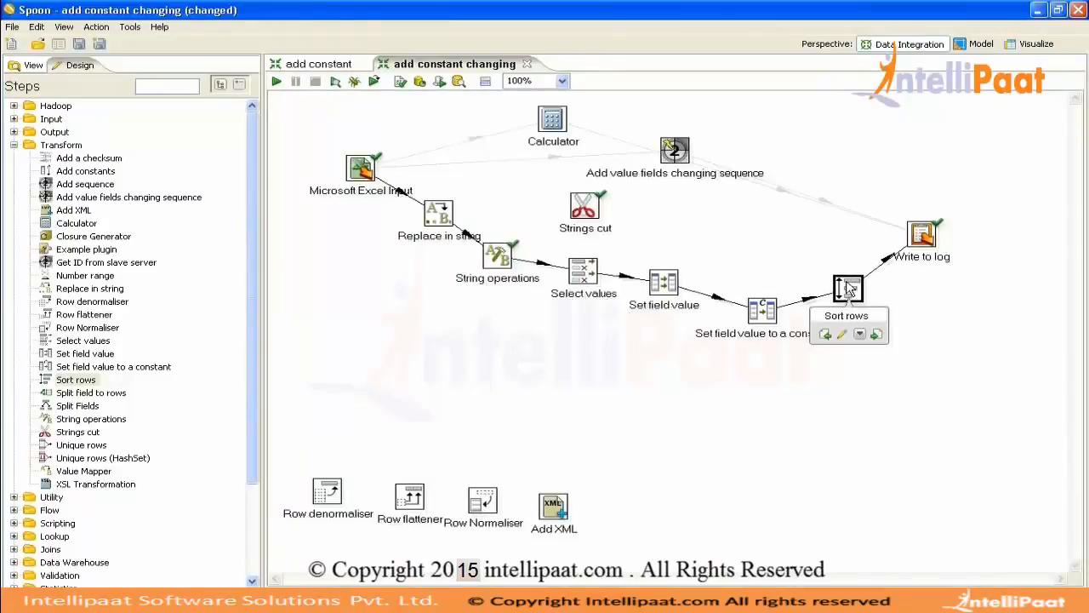
Review the settings of the Sort rows step and the Set field value to a constant step
double_click(849, 287)
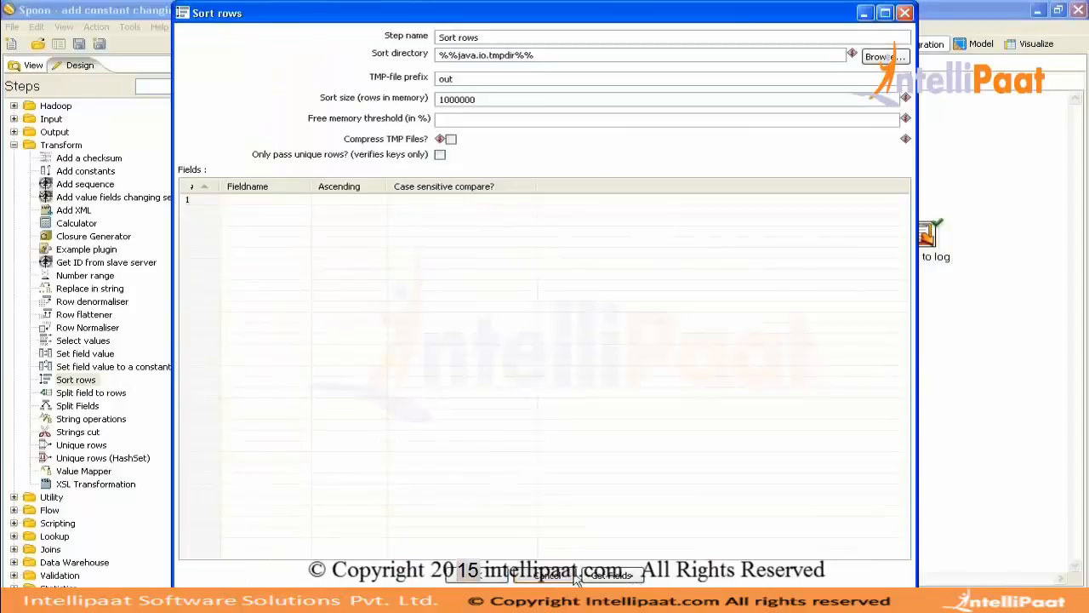
click(479, 577)
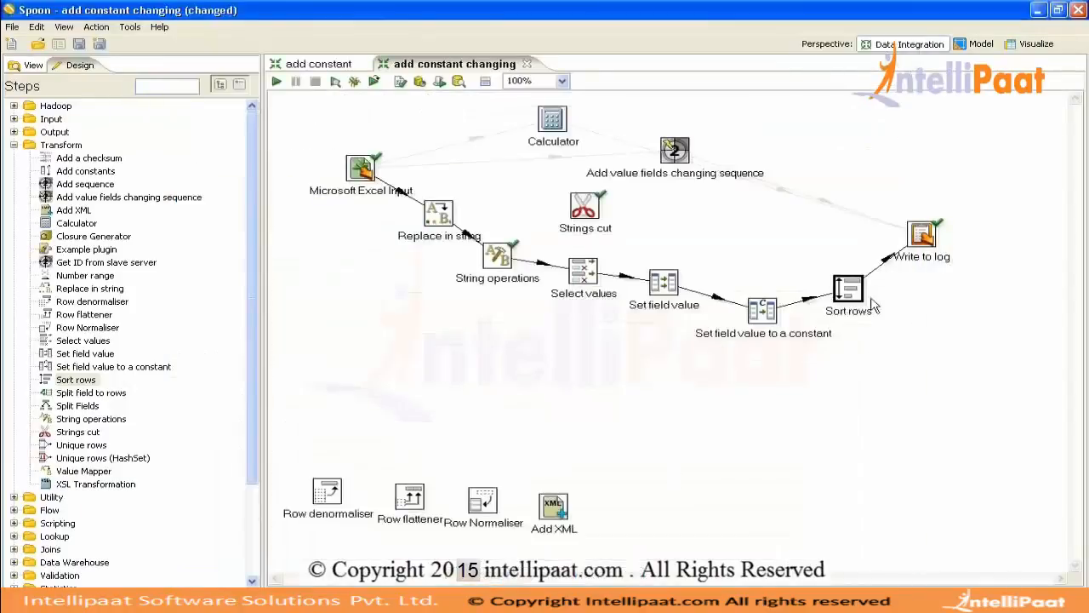
double_click(765, 317)
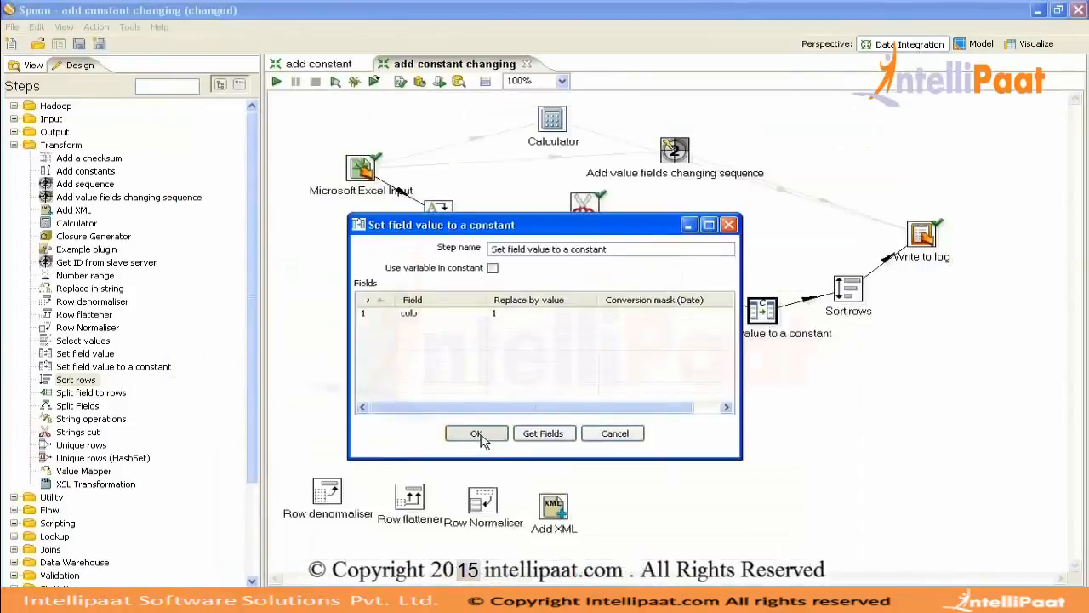
click(477, 433)
Load the incoming fields into the Sort rows step and delete the colb row, keeping only CountryName
double_click(858, 296)
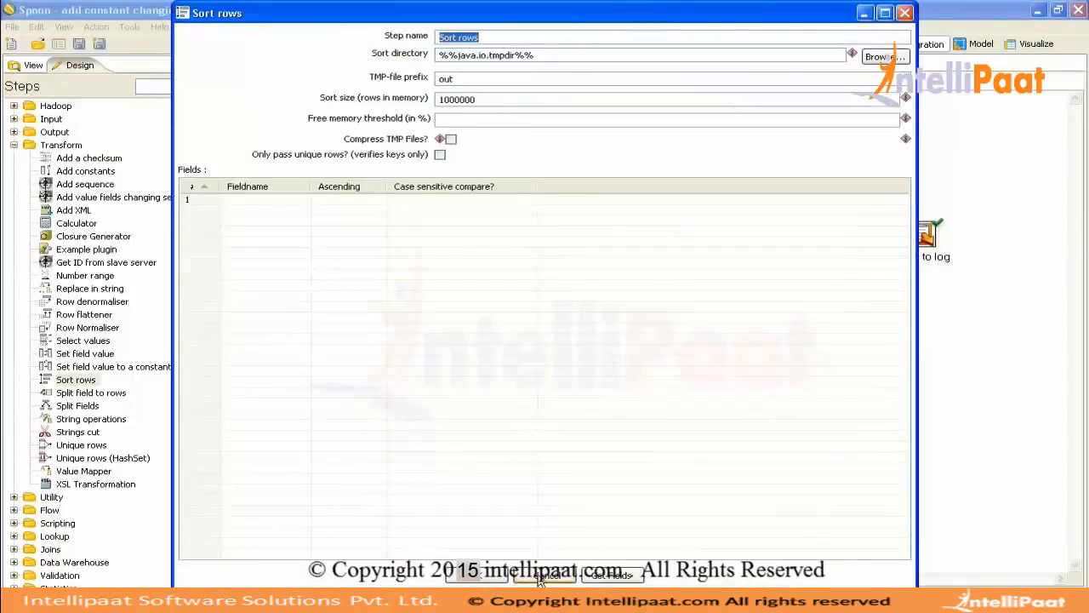
click(606, 577)
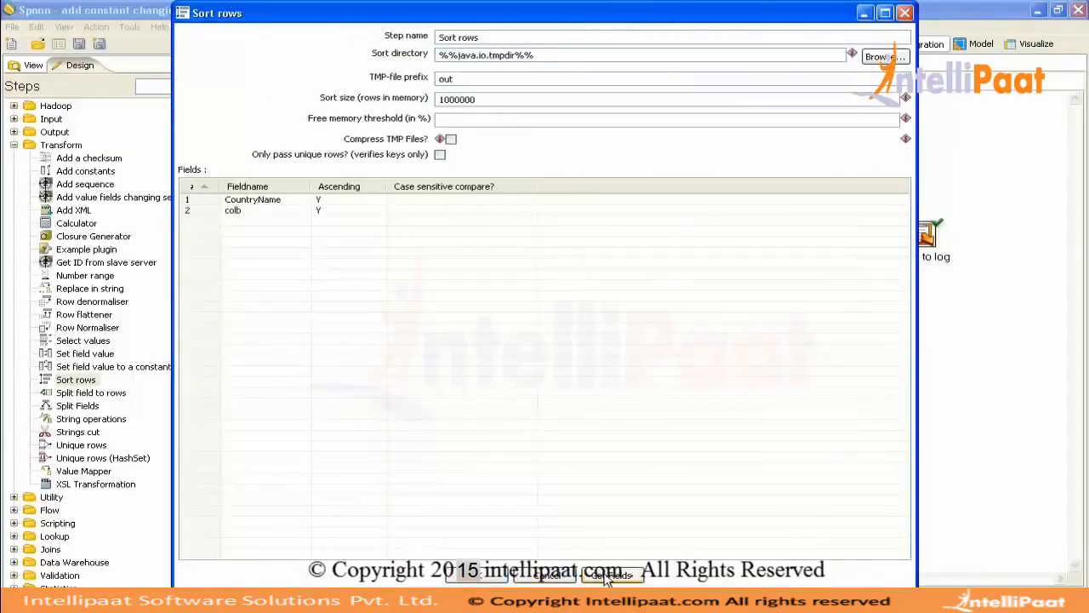
click(208, 212)
key(Delete)
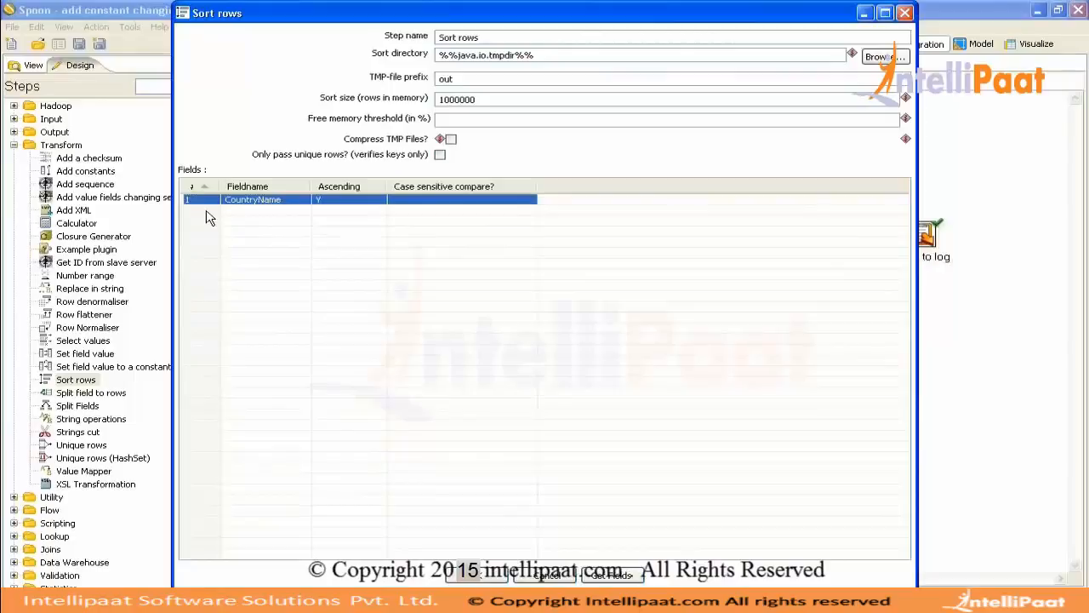
Set Ascending to N for CountryName in the Sort rows step and open its case-sensitive compare value
click(336, 202)
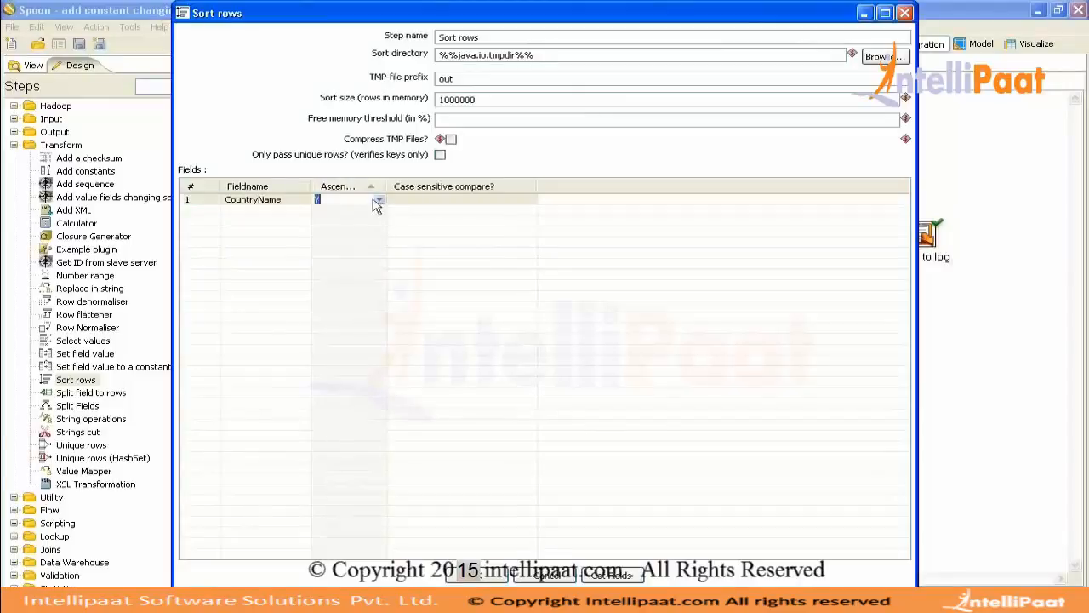
click(378, 200)
click(350, 222)
drag(383, 183, 400, 201)
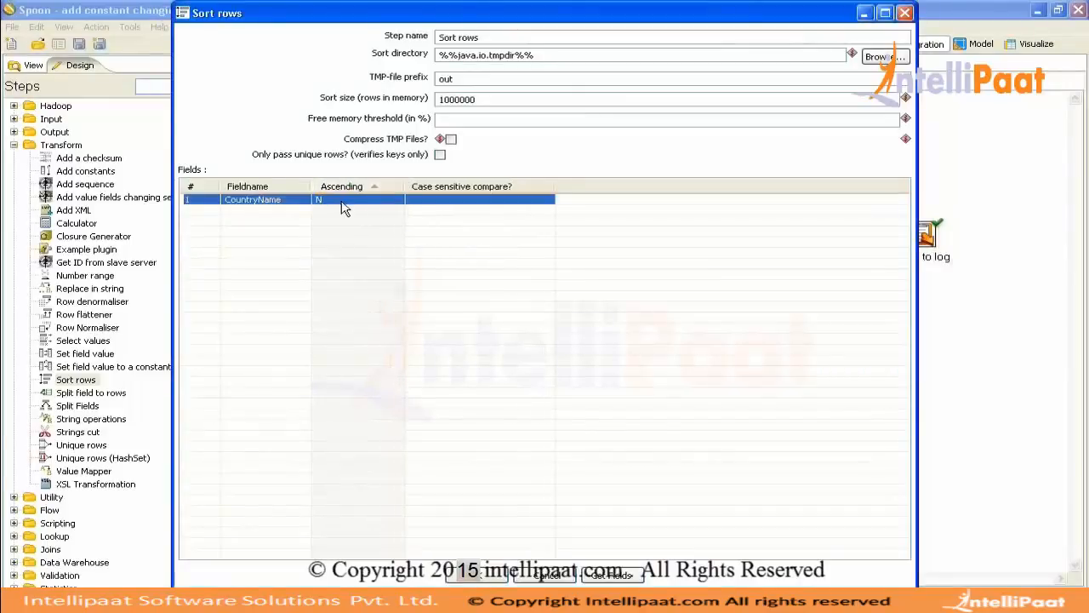
click(420, 200)
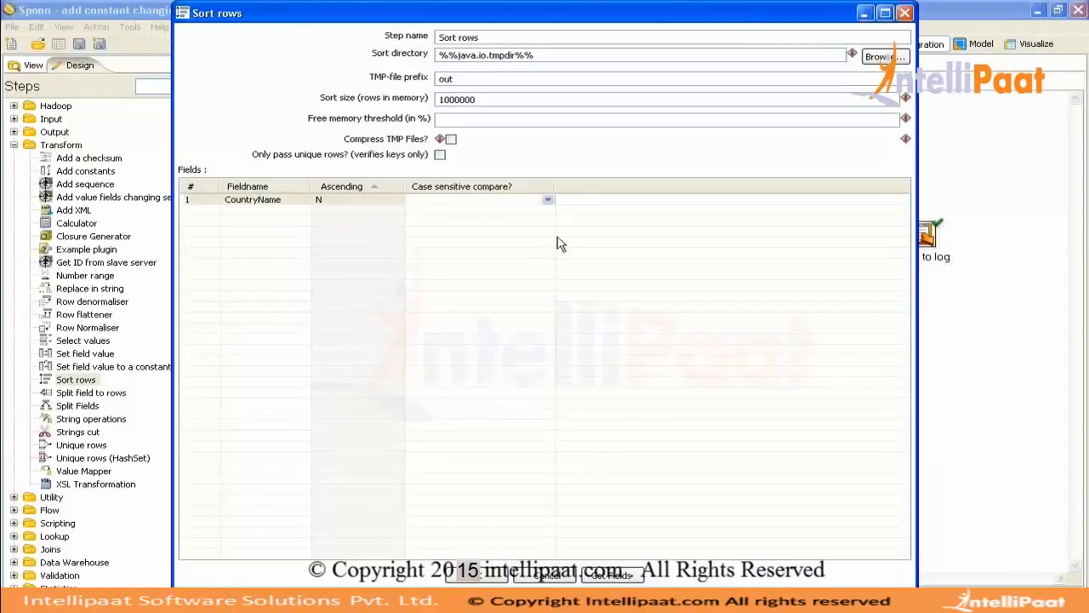
Enter India and india as example case-sensitive compare values in the first two field rows and clear them both
text(India)
key(Tab)
click(507, 213)
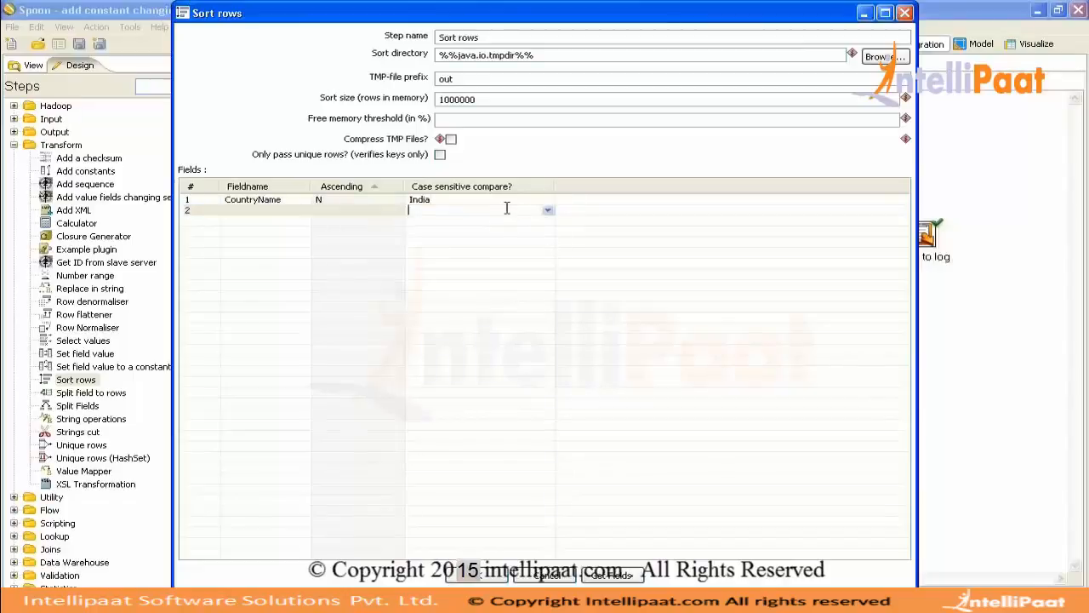
text(india)
click(444, 199)
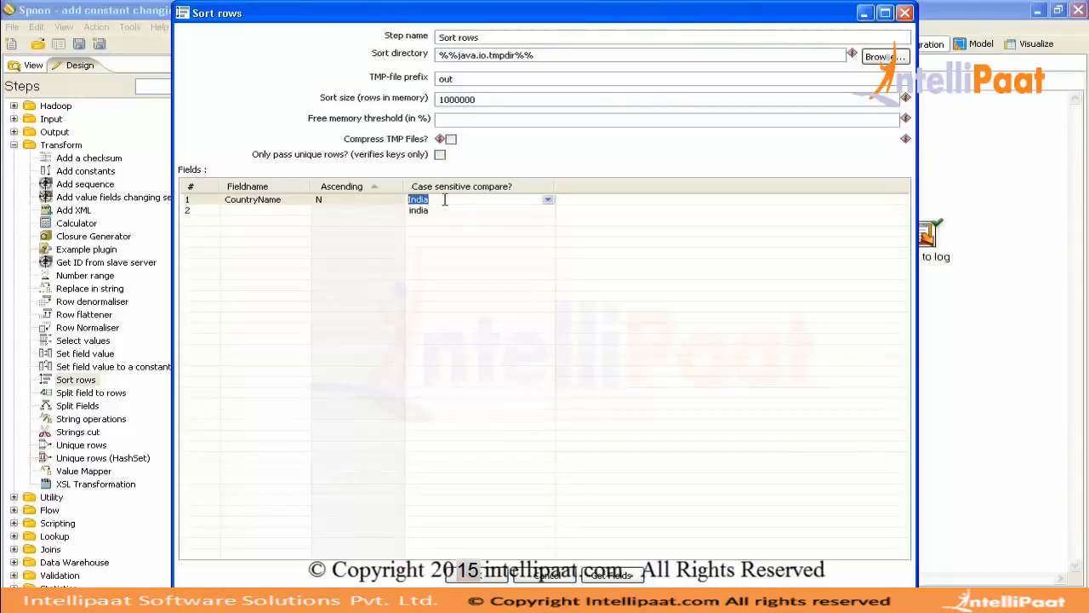
key(BackSpace)
click(443, 210)
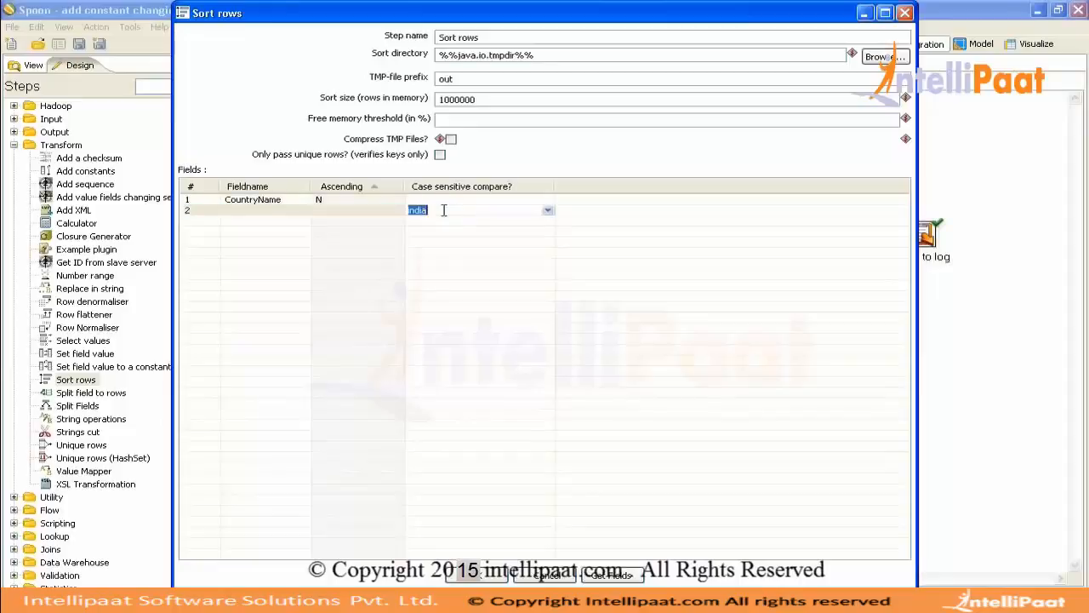
key(BackSpace)
Set Case sensitive compare to N for CountryName and remove the empty second field row
click(467, 203)
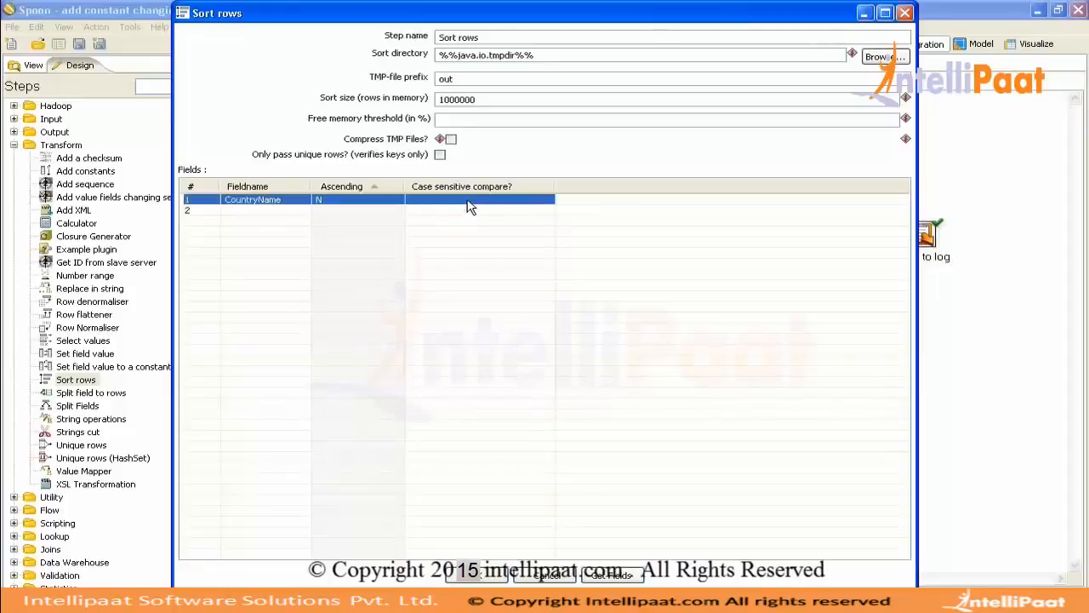
click(470, 206)
click(547, 201)
click(432, 224)
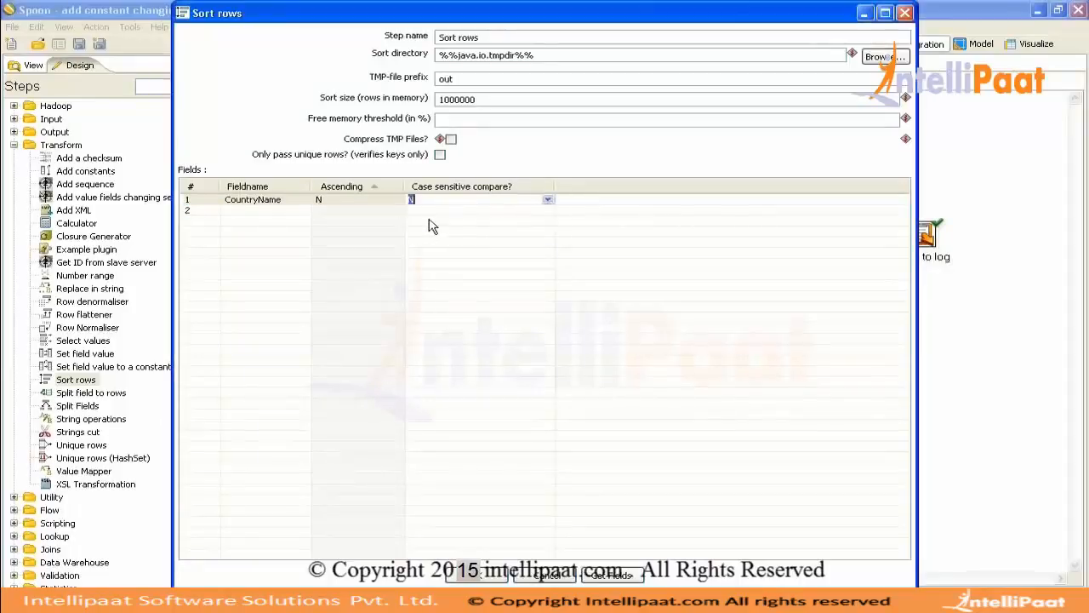
click(348, 202)
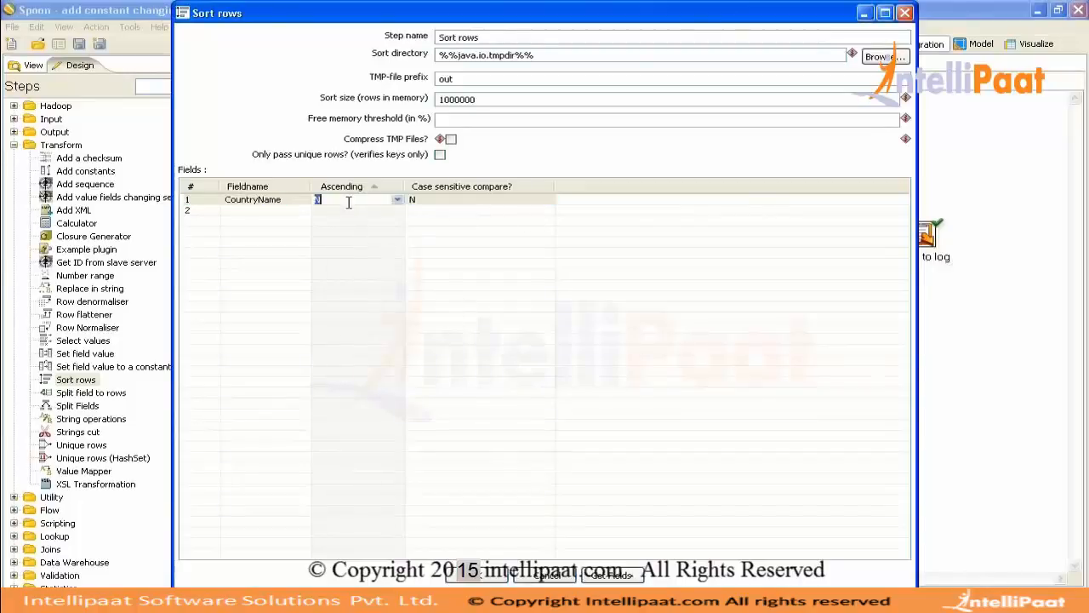
click(203, 215)
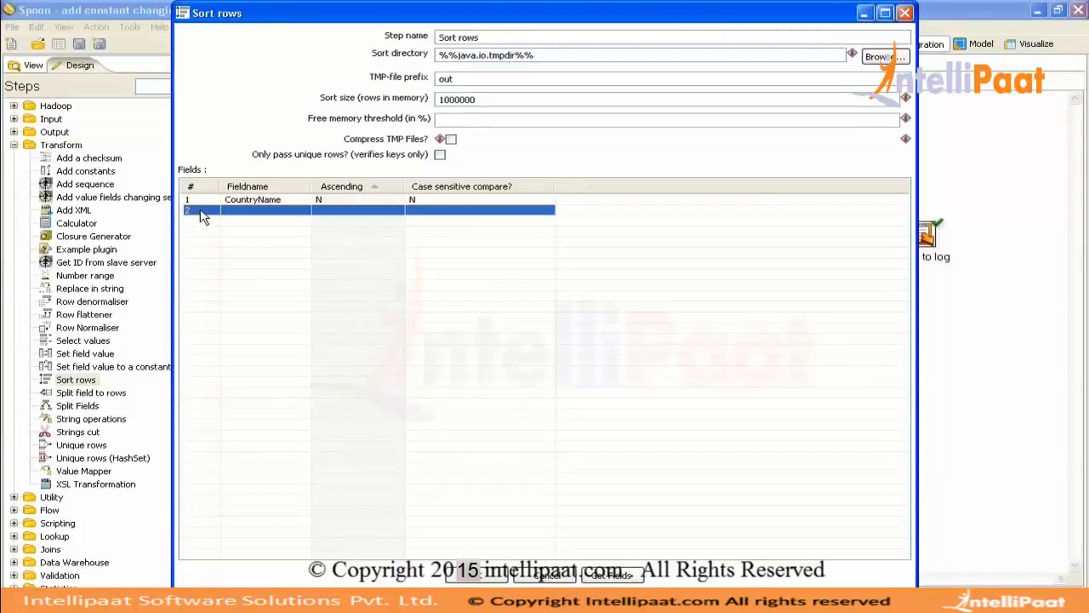
Set the sort size to 10000000 rows in memory and accept the Sort rows settings
drag(484, 98, 380, 98)
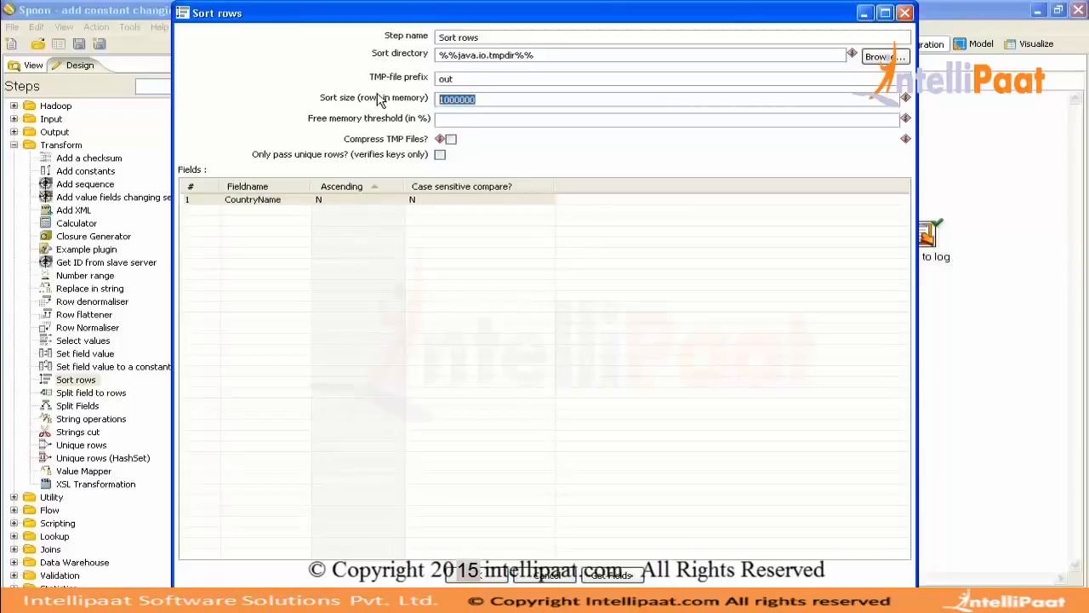
click(457, 99)
click(481, 100)
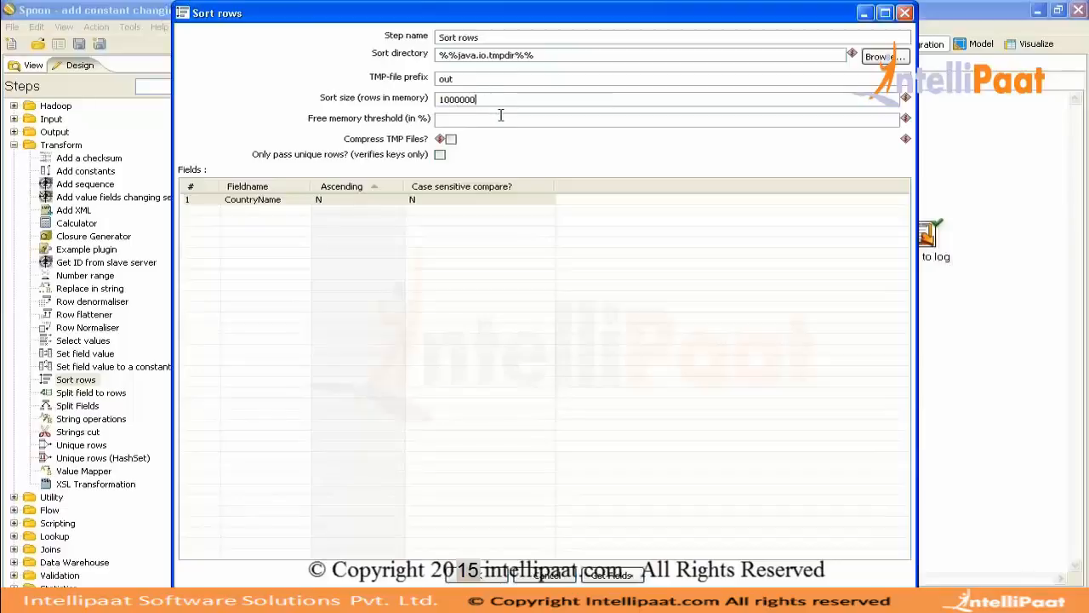
text(0000)
key(BackSpace)
key(BackSpace)
key(BackSpace)
key(BackSpace)
key(BackSpace)
key(BackSpace)
text(000)
click(194, 201)
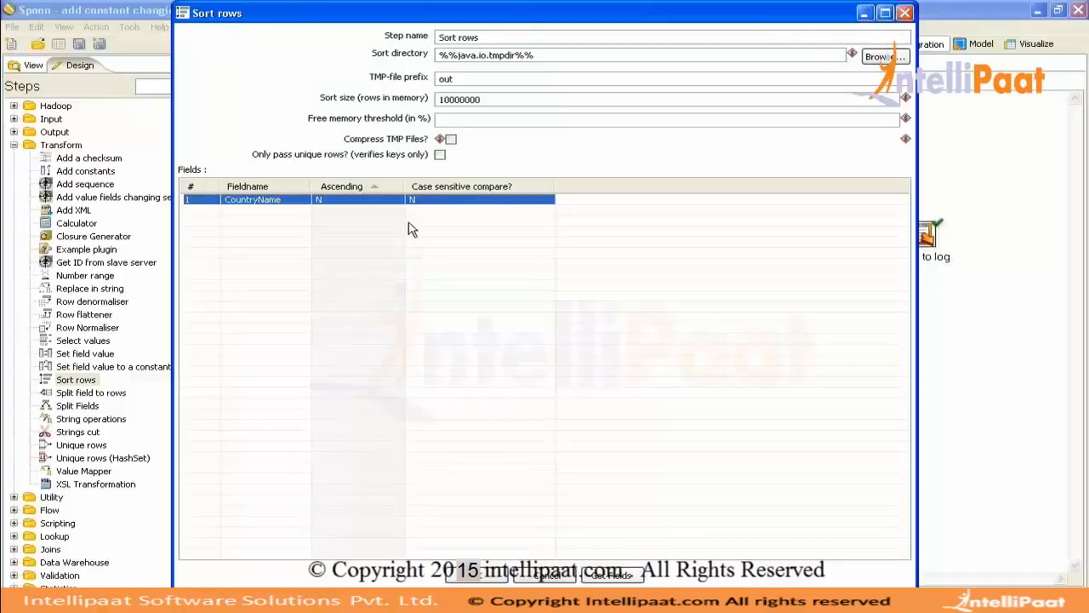
click(478, 577)
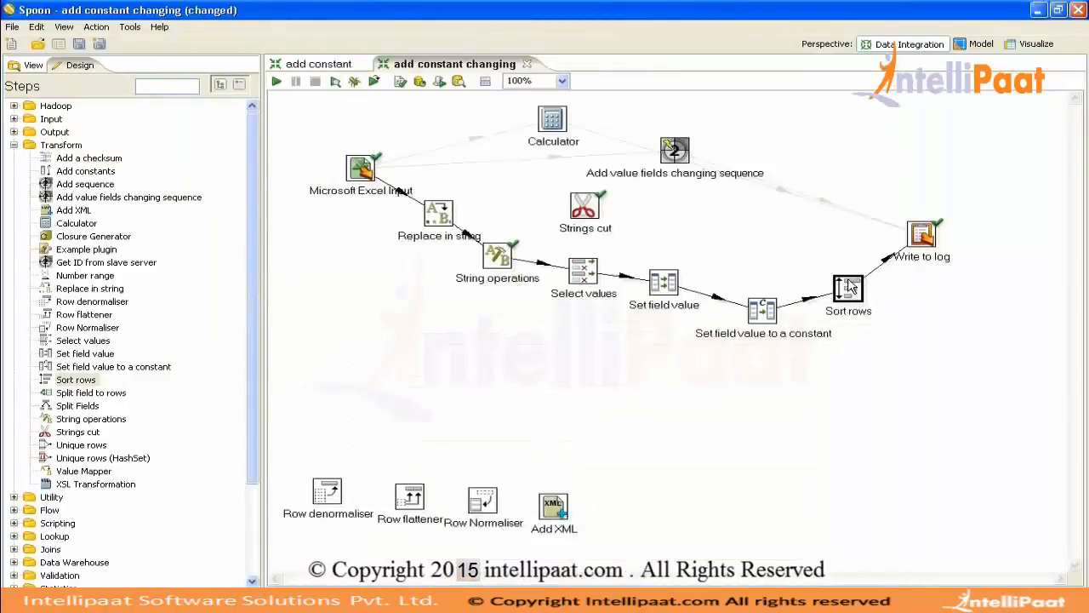
Review the sort size in the Sort rows step and close its settings without changes
mouse_move(851, 287)
double_click(849, 287)
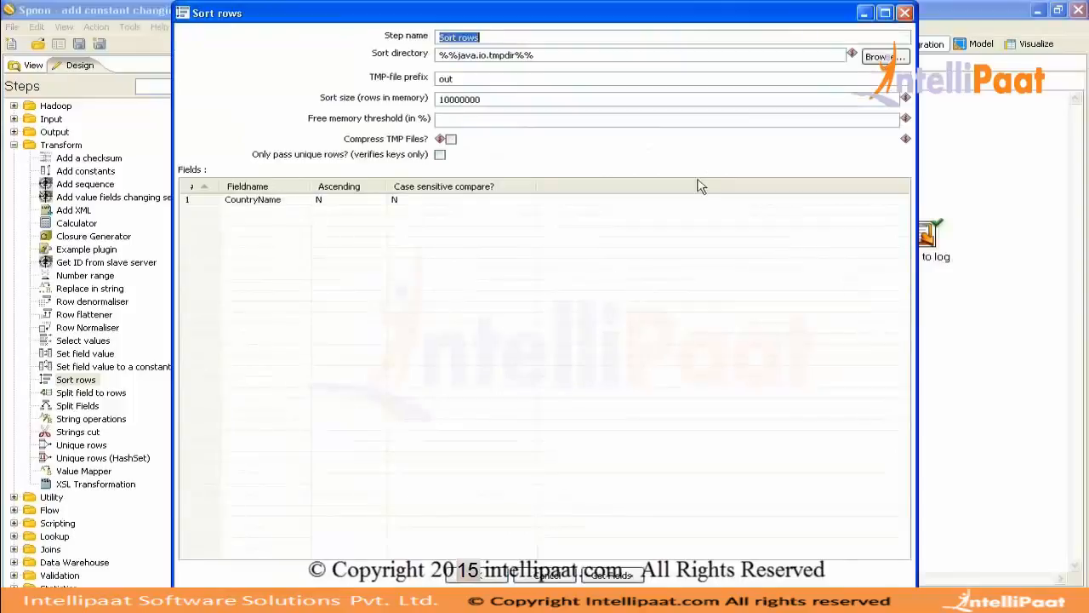
double_click(567, 96)
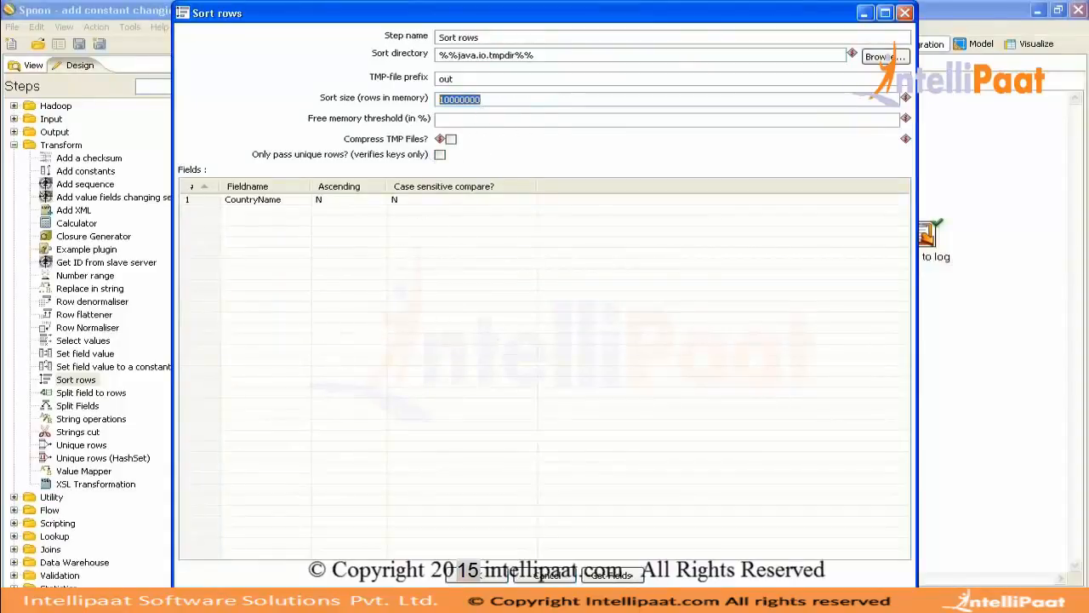
click(549, 574)
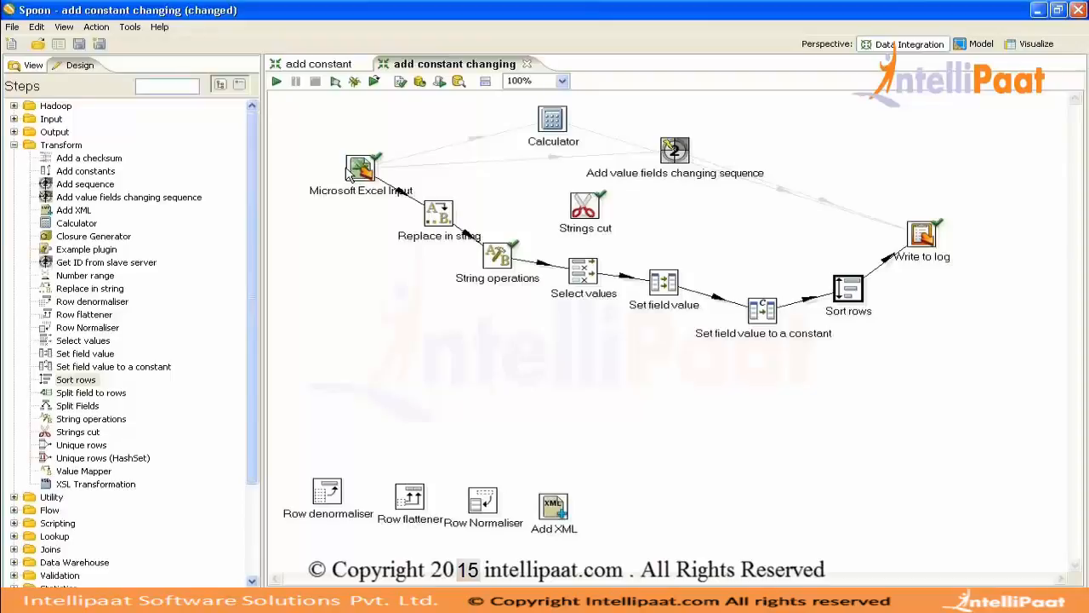
Add a Split field to rows step to the empty canvas area below Replace in string and open its settings
drag(91, 392, 600, 383)
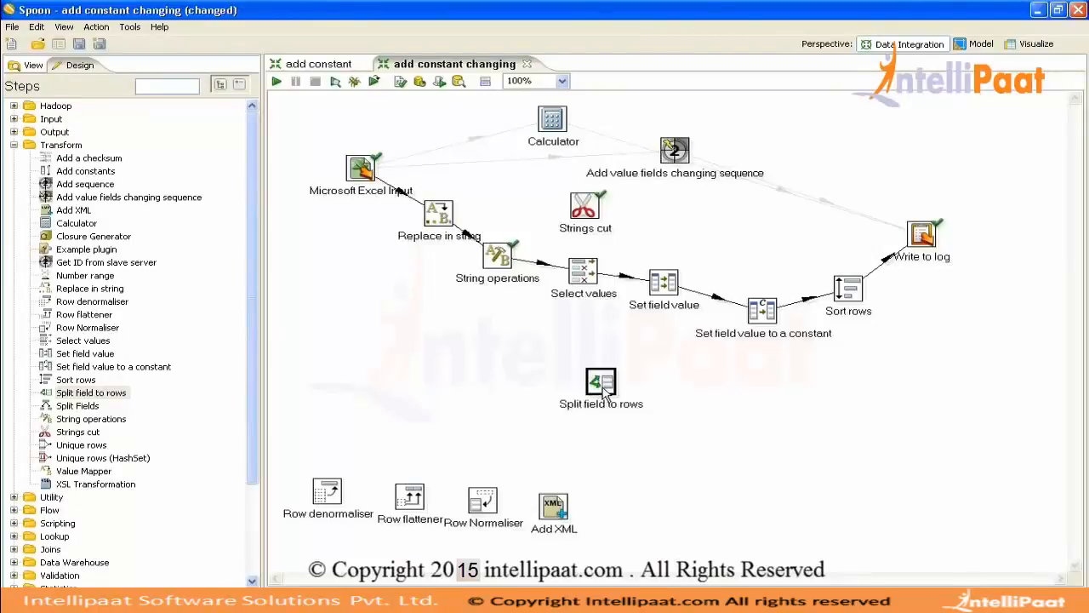
mouse_move(604, 387)
drag(603, 388, 389, 338)
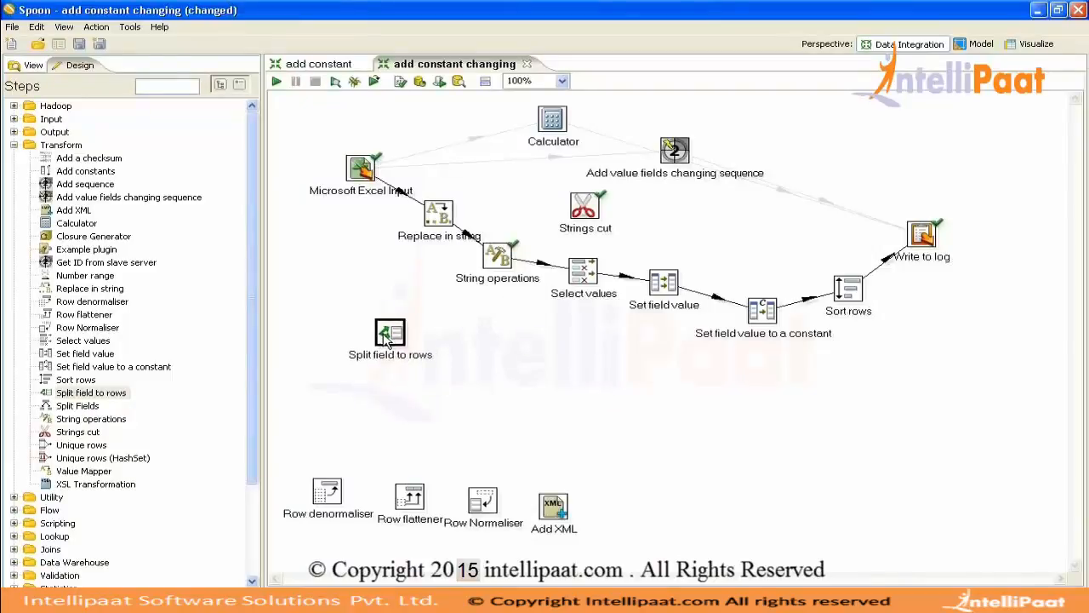
double_click(388, 336)
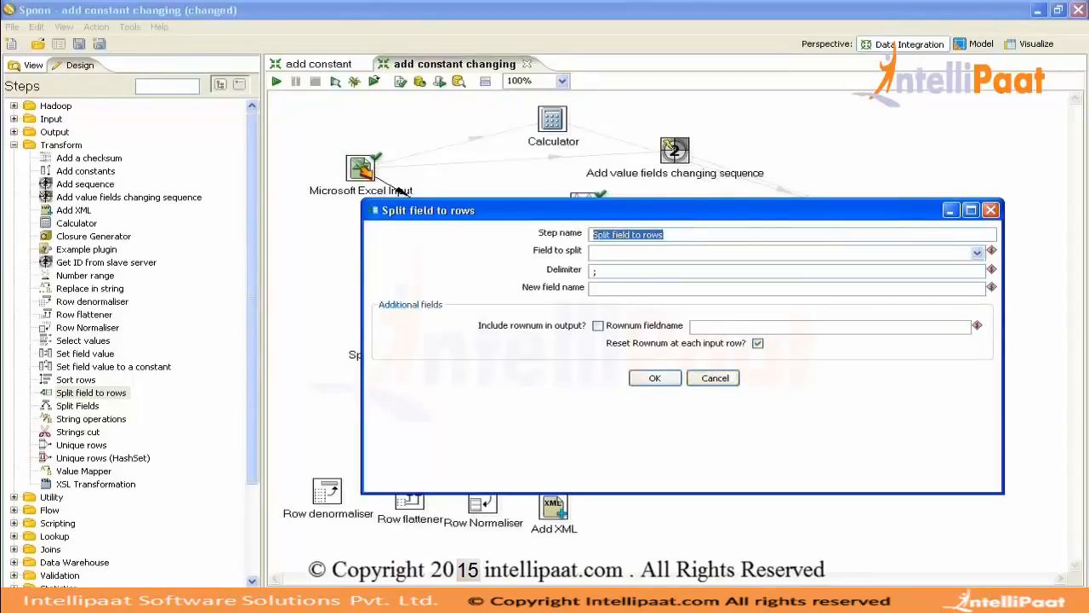
Switch to the Excel workbook, change cell A2 to "abc ;def" and fill it down the cola column
click(596, 601)
double_click(65, 181)
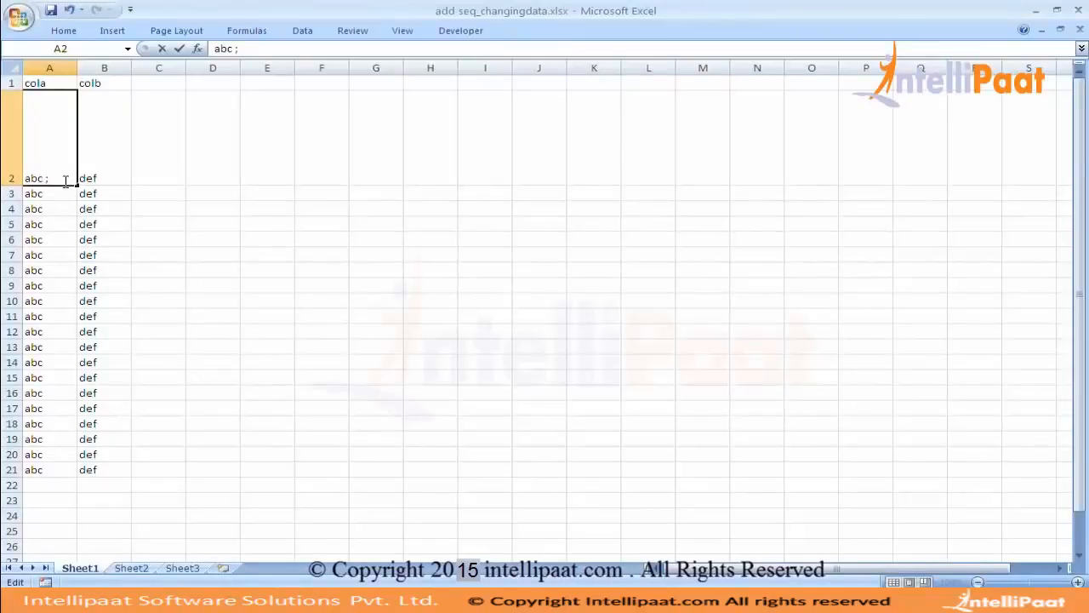
text(;def)
key(Return)
click(65, 180)
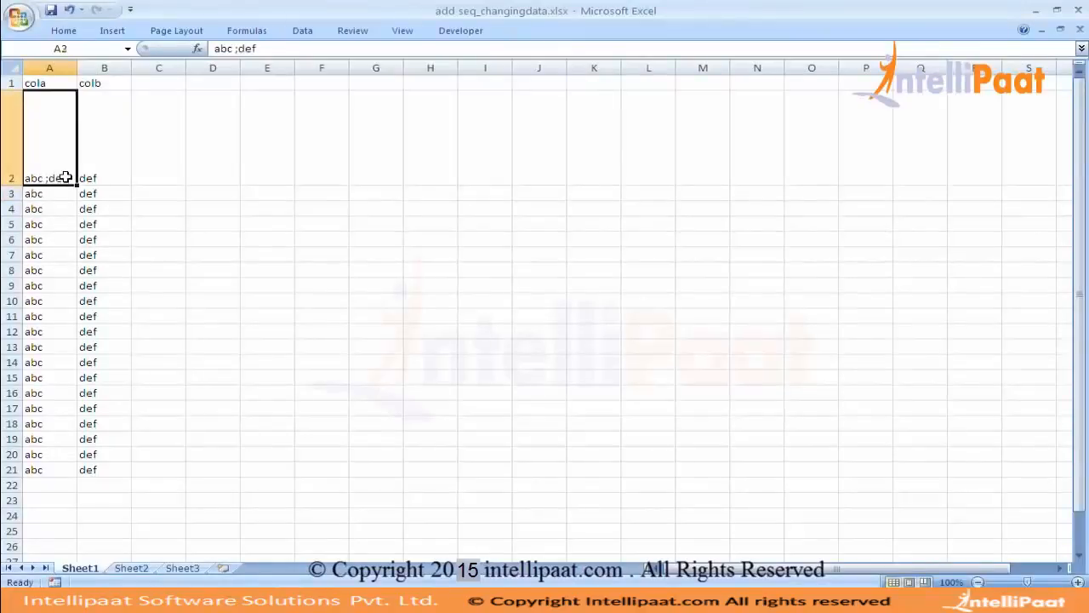
double_click(77, 183)
Set cell B2 to 1, fill it down the colb column and save the workbook
click(106, 165)
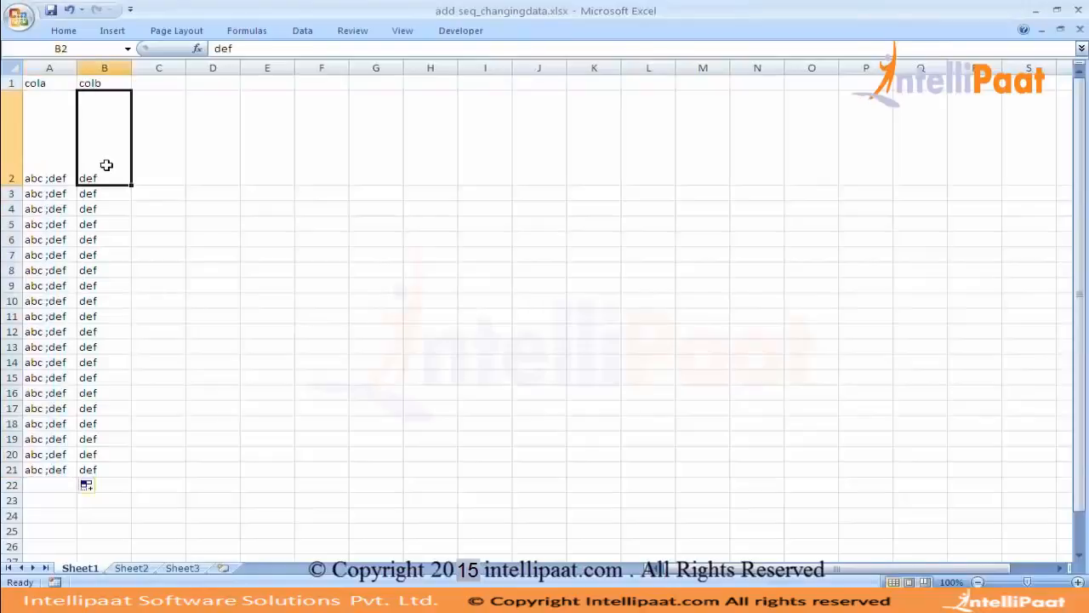
text(1)
key(Return)
click(107, 165)
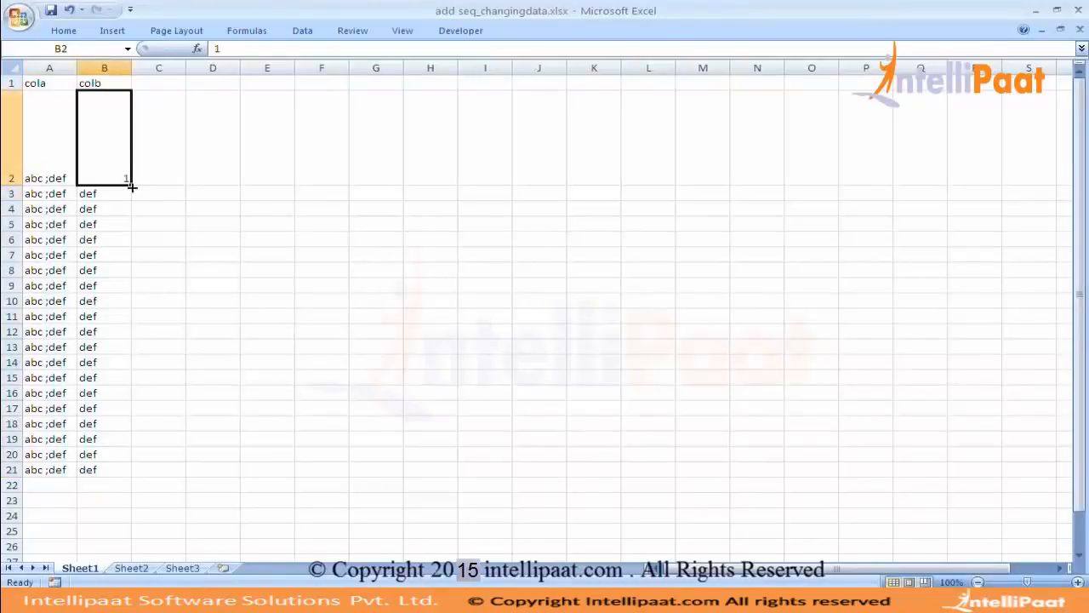
double_click(132, 185)
click(215, 192)
key(ctrl+s)
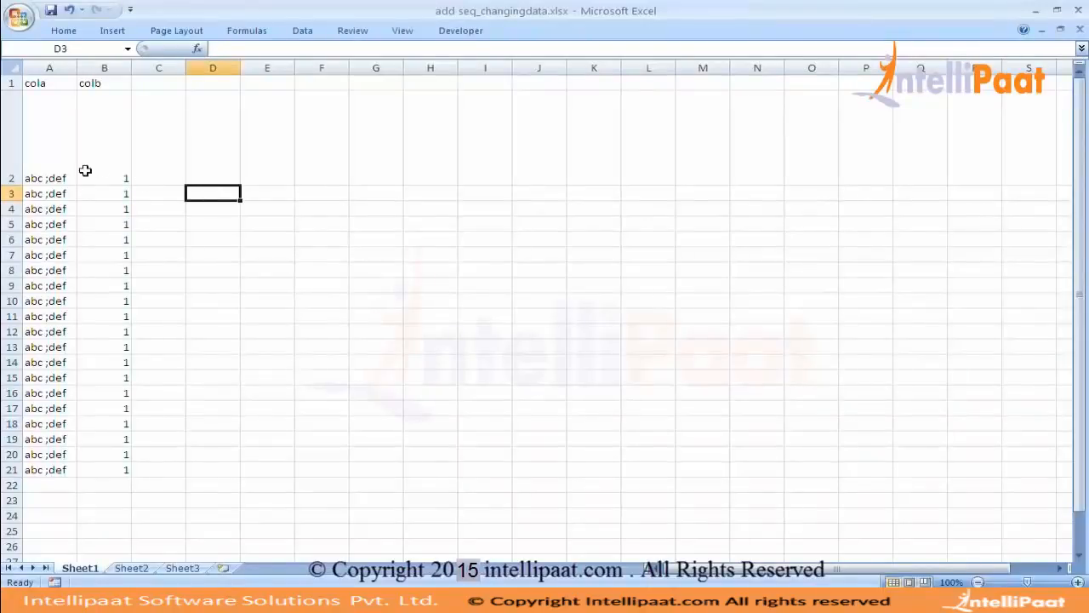
Clear the data rows below row 2, keeping only the first record with the semicolon-delimited value
click(51, 164)
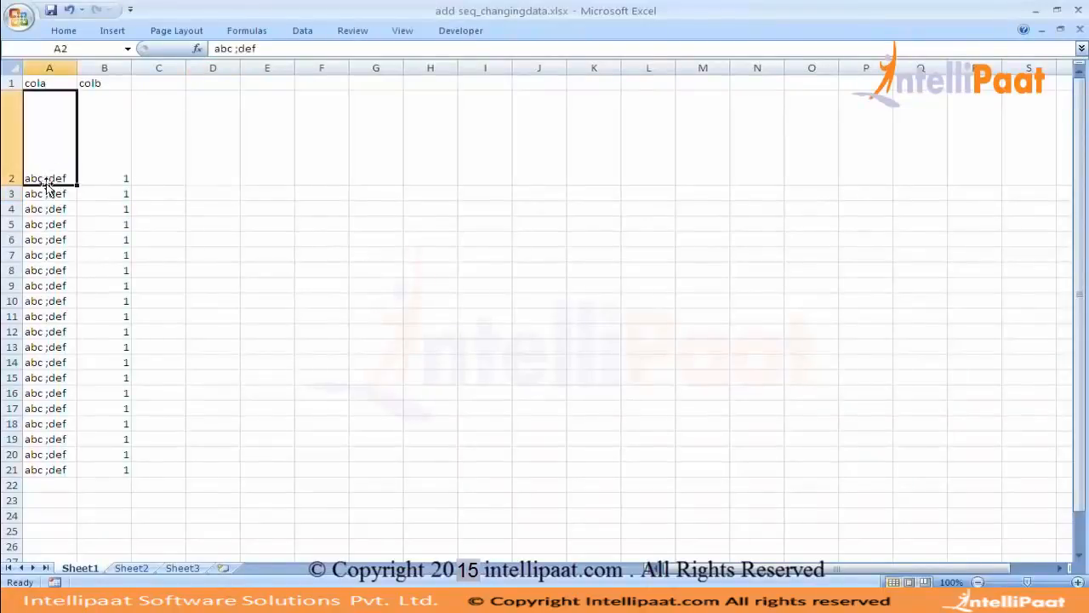
double_click(45, 179)
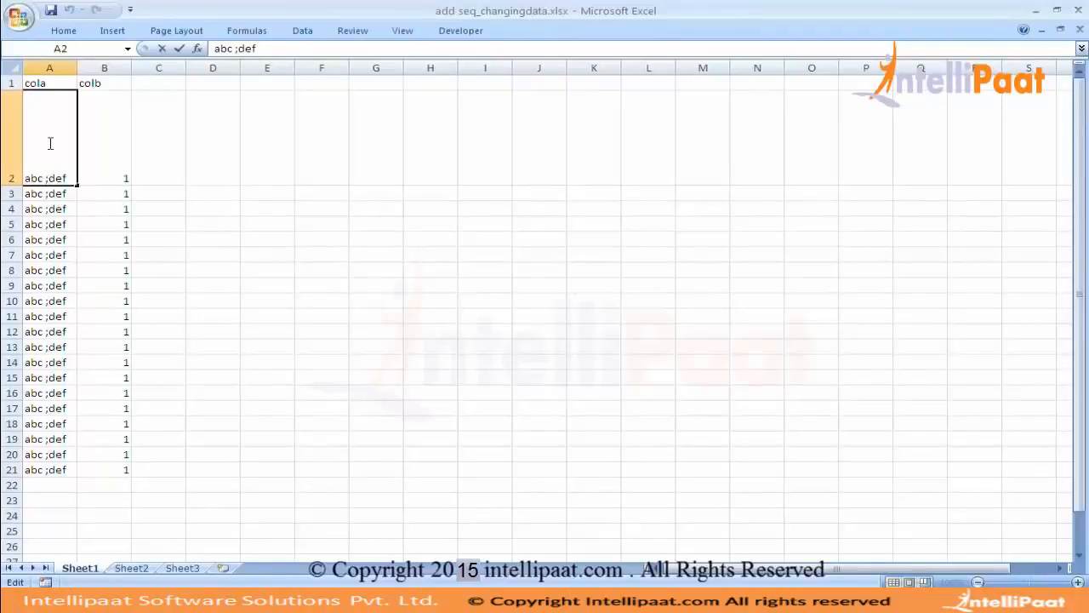
click(58, 192)
click(51, 170)
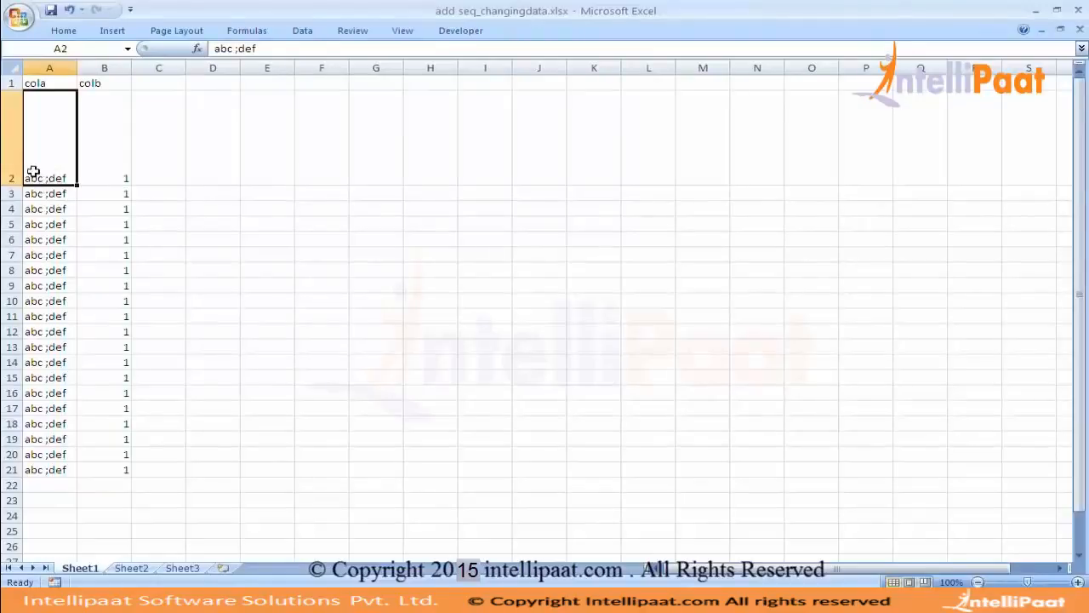
click(343, 154)
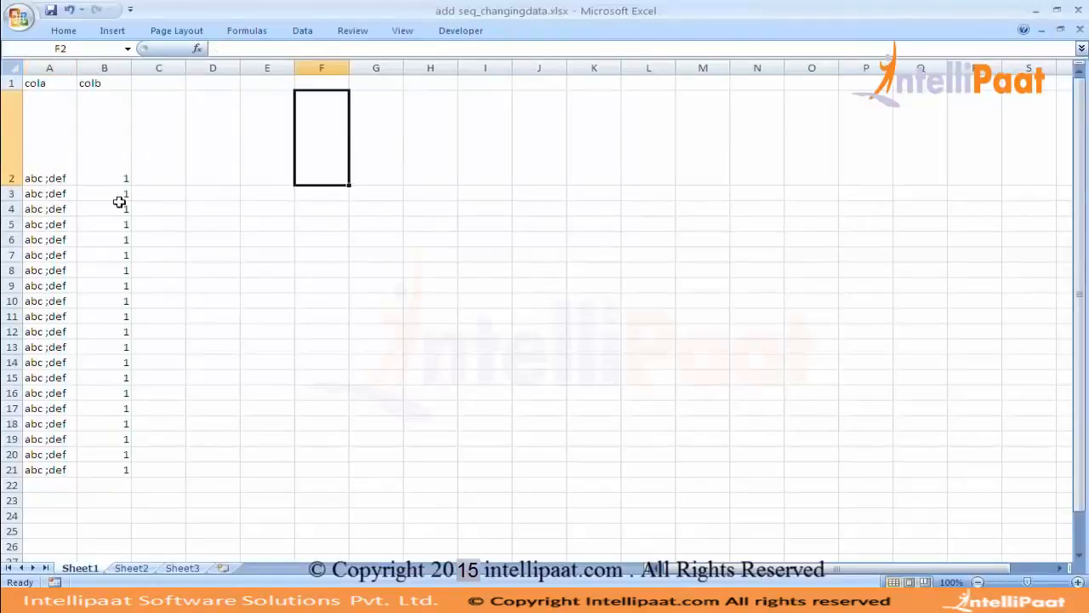
drag(12, 196, 96, 558)
key(Delete)
Enter abc in cell E4 and def in cell E5 to illustrate the split rows
key(Up)
key(Right)
key(Right)
key(Right)
key(Right)
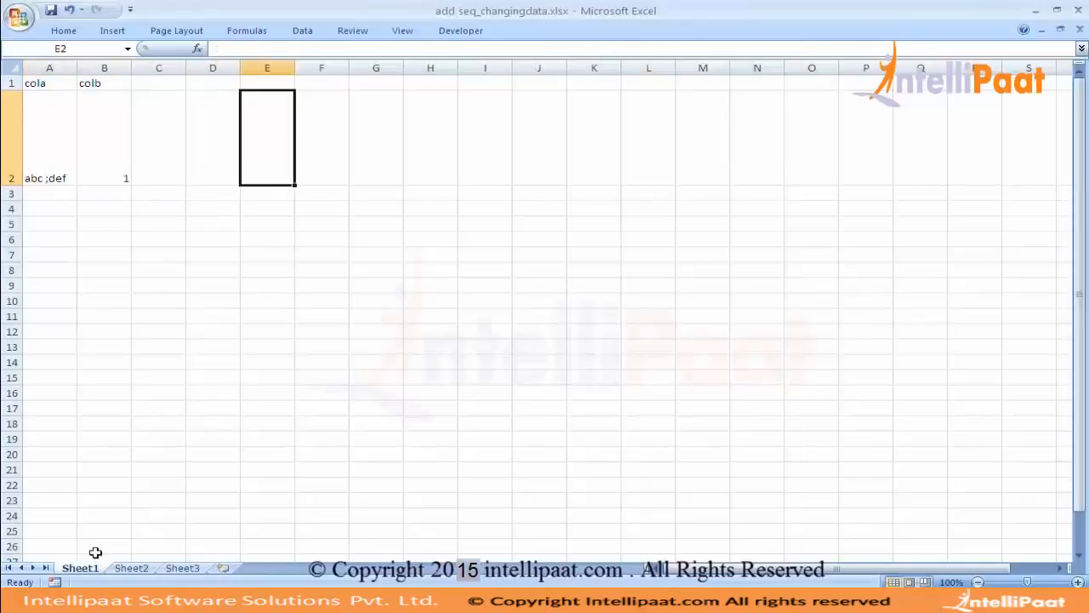
key(Down)
key(Down)
text(abc)
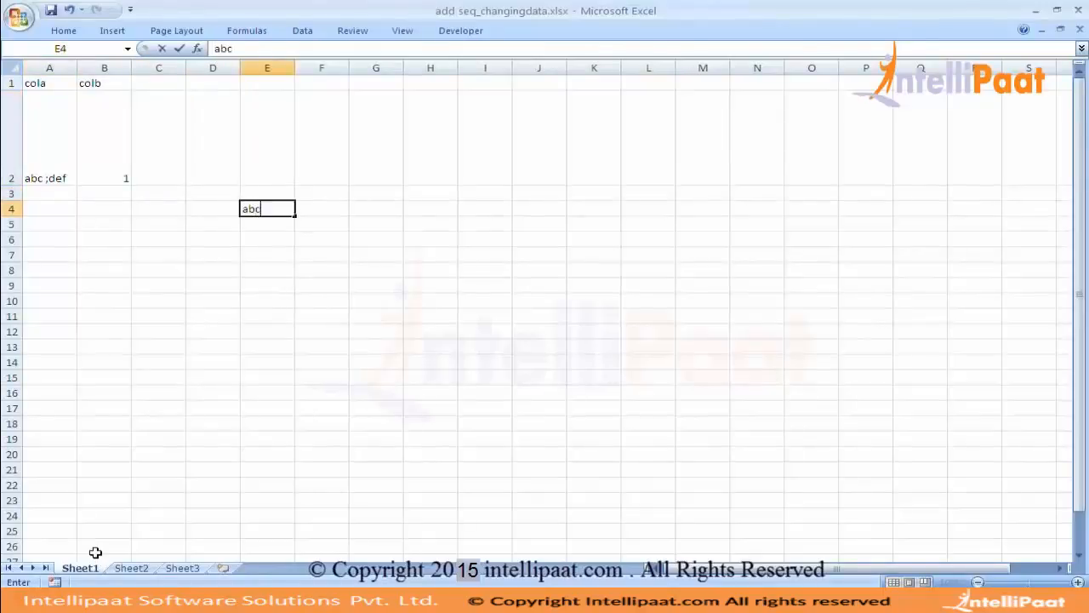
key(Return)
text(def)
key(Return)
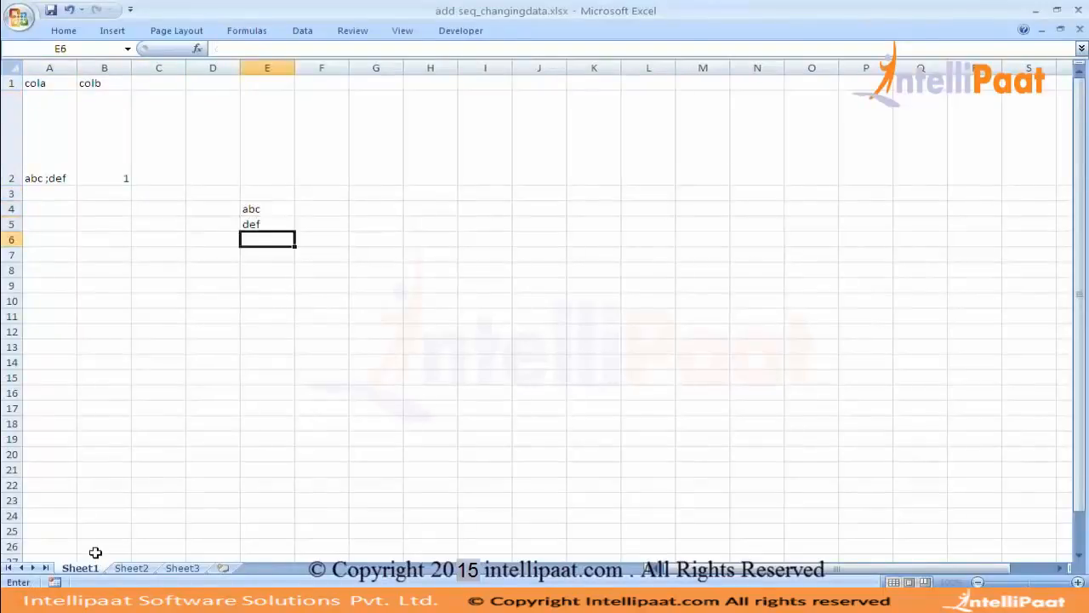
Enter 1 in cells F4 and F5 beside the abc and def values
key(Up)
key(Up)
key(Right)
text(1)
key(Return)
text(1)
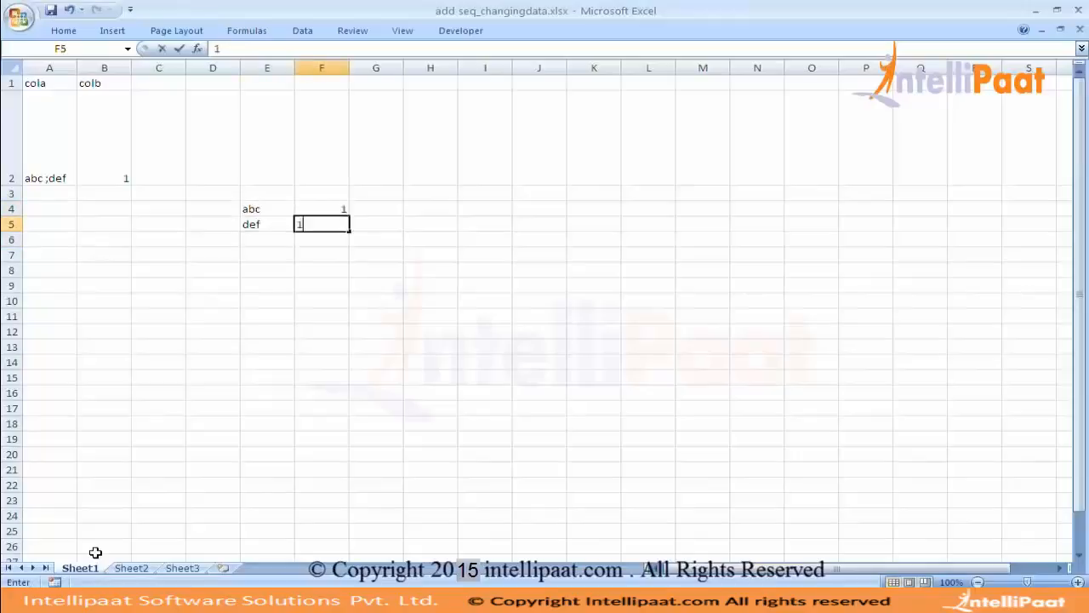
key(Return)
Compare the source record in A2:B2 with the example split output in E4:F5
key(Up)
key(Up)
key(Left)
key(Left)
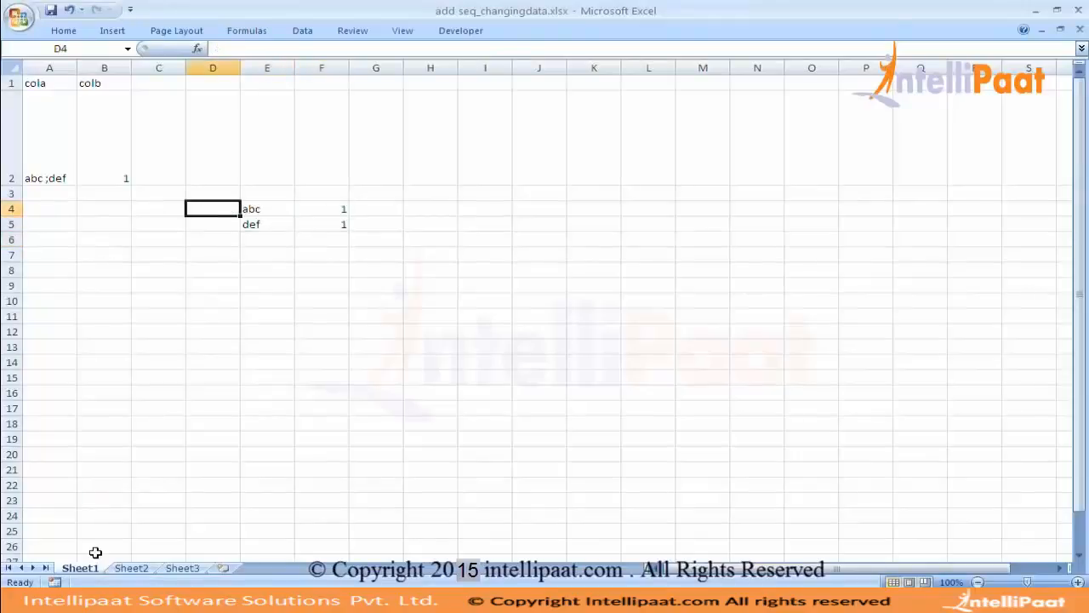
key(Up)
key(Up)
key(Up)
key(Left)
key(Left)
key(Left)
key(Down)
key(Down)
key(Right)
key(Up)
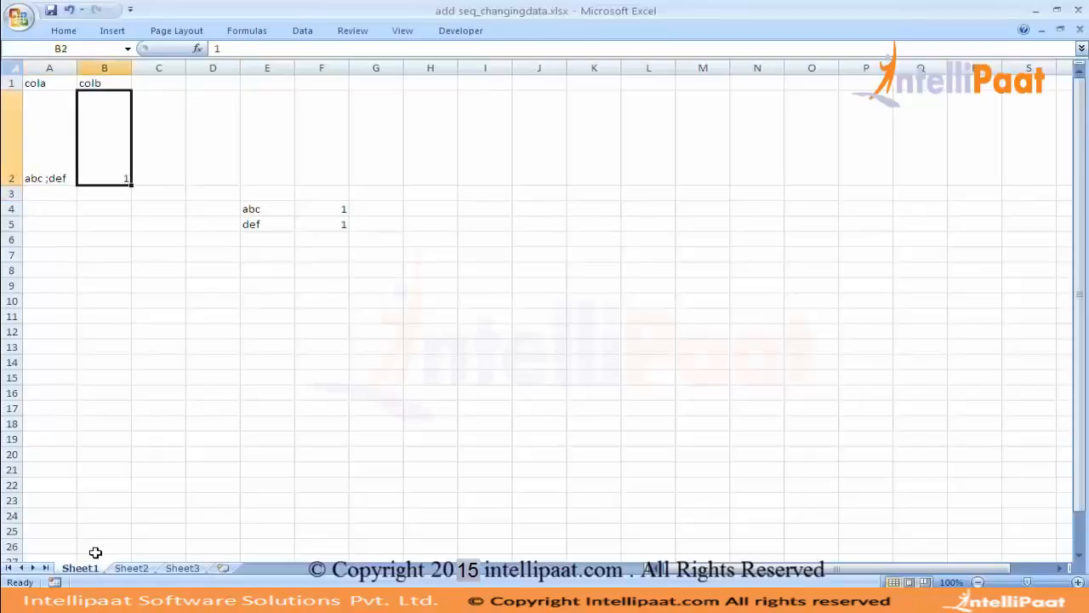
key(Left)
key(shift+Right)
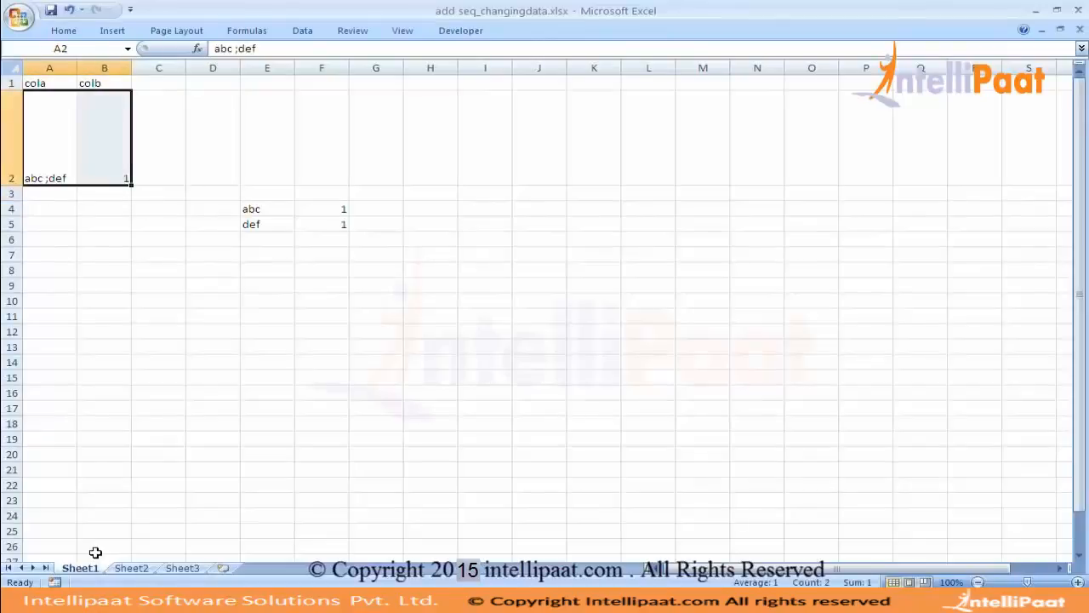
key(Down)
key(Down)
key(Right)
key(Right)
key(Right)
key(Right)
key(shift+Right)
key(shift+Down)
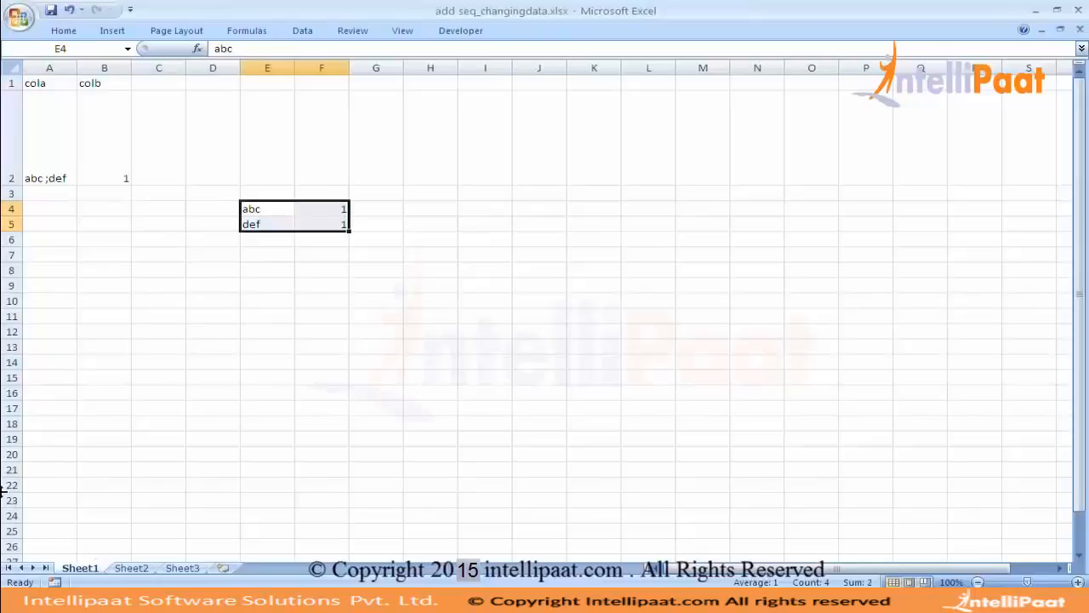
click(48, 172)
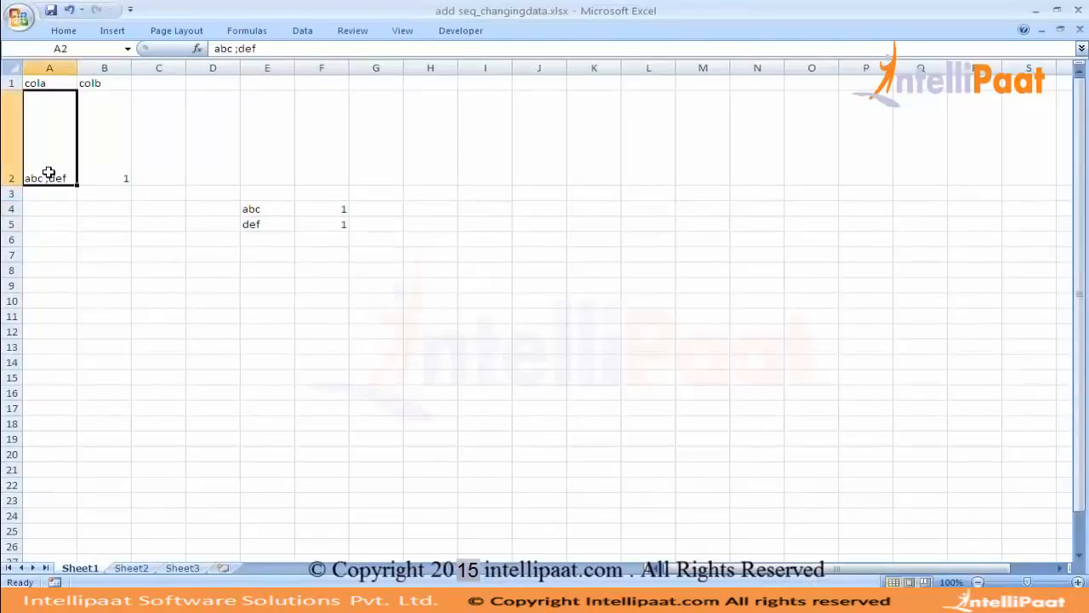
Clear the example split output with abc, def and their 1 values from E4:F5
double_click(44, 174)
drag(44, 175, 72, 180)
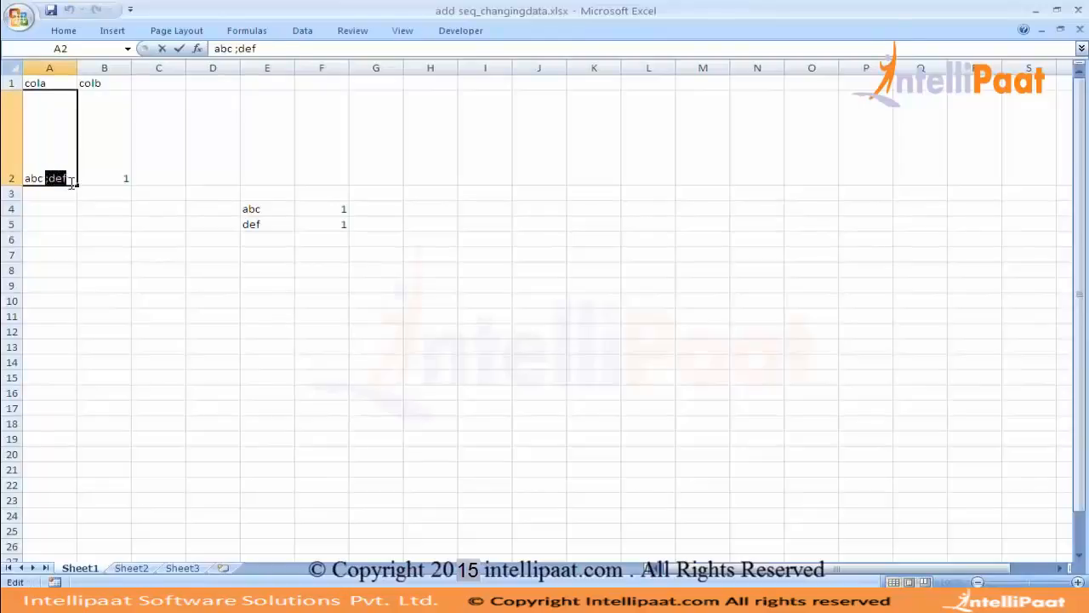
drag(256, 210, 355, 233)
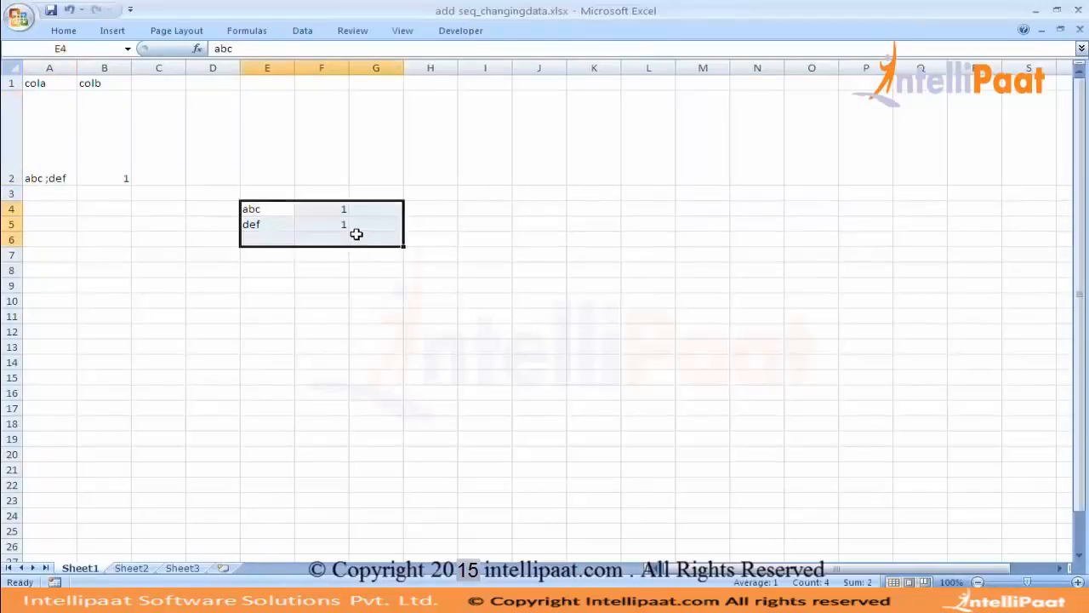
click(178, 119)
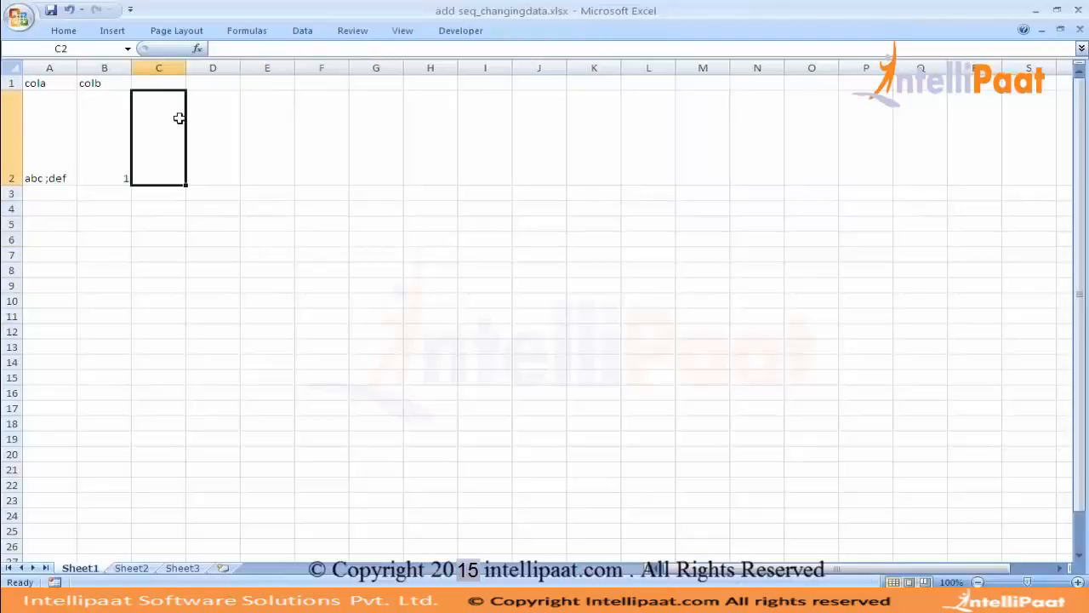
Switch to Spoon, disable the hop from Microsoft Excel Input to Replace in string, and move Replace in string aside
click(708, 599)
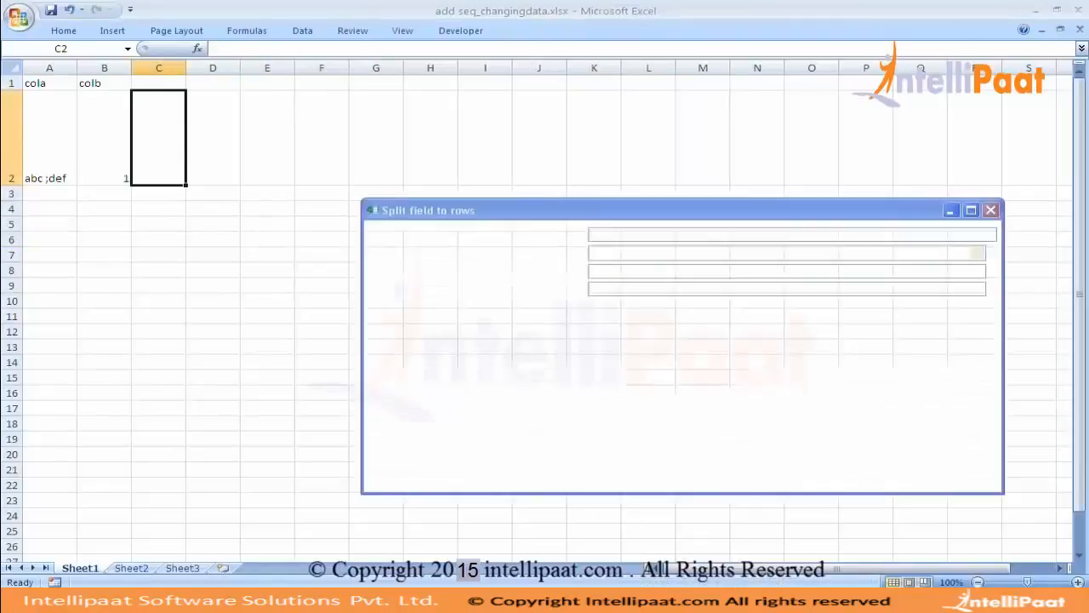
click(714, 378)
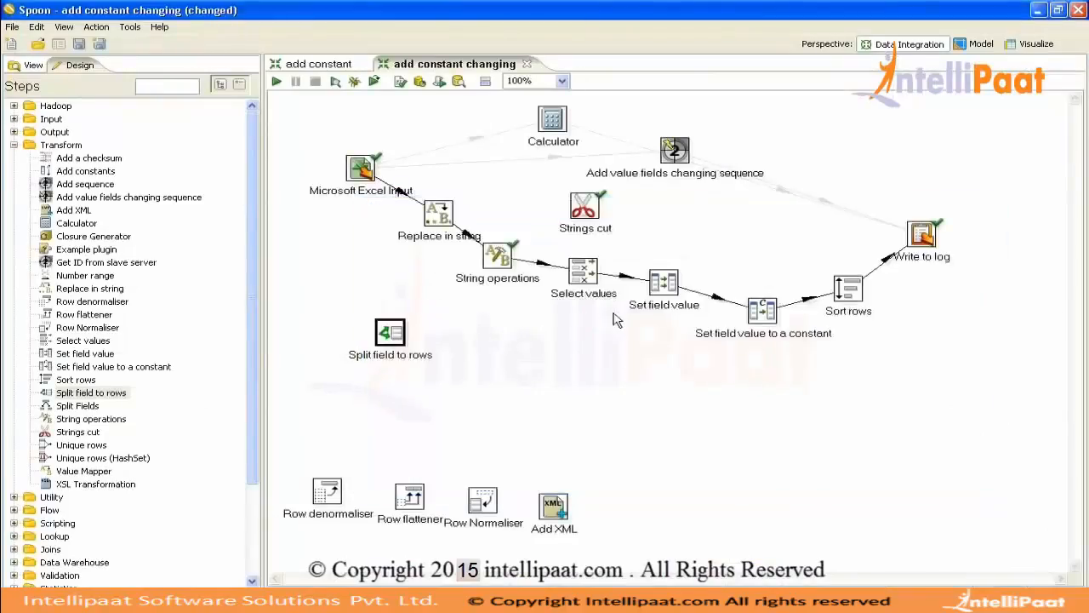
click(437, 231)
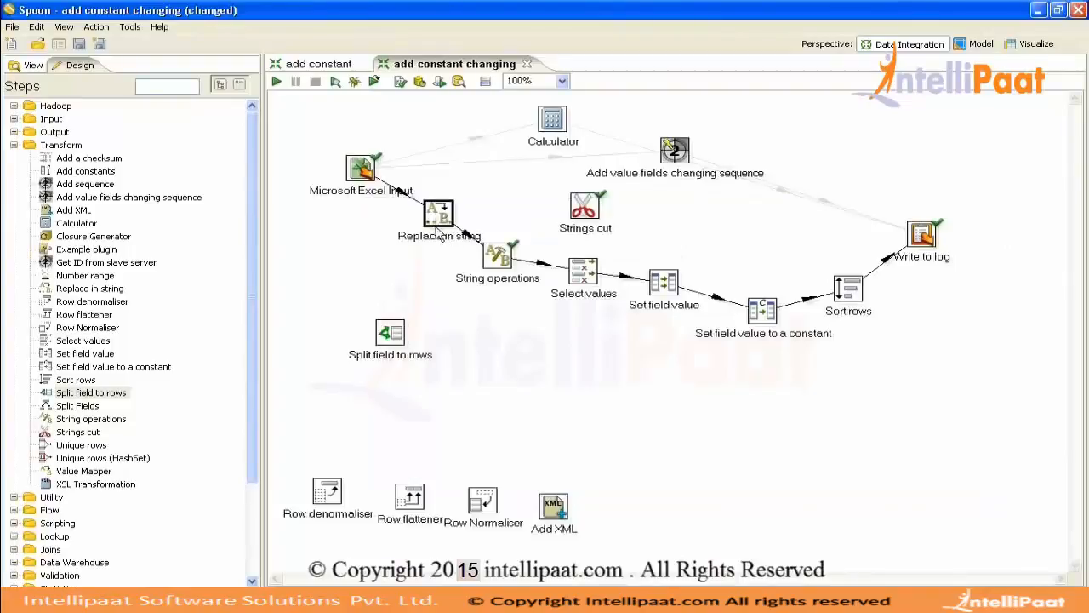
drag(440, 235, 513, 210)
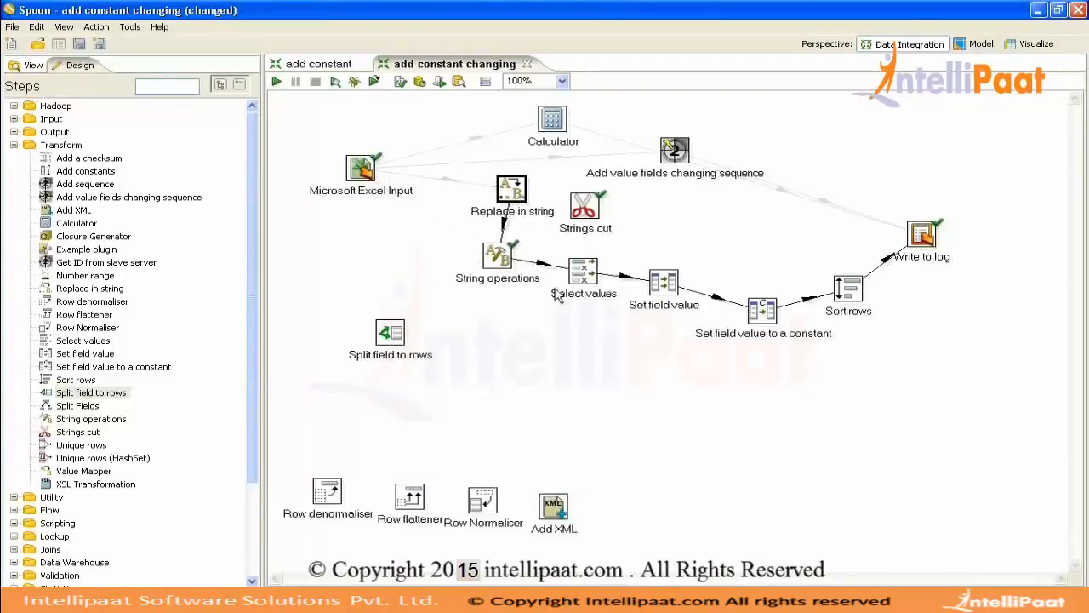
Disconnect Sort rows from Write to log, and connect Microsoft Excel Input through Split field to rows to a repositioned Write to log
click(880, 267)
drag(930, 241, 561, 419)
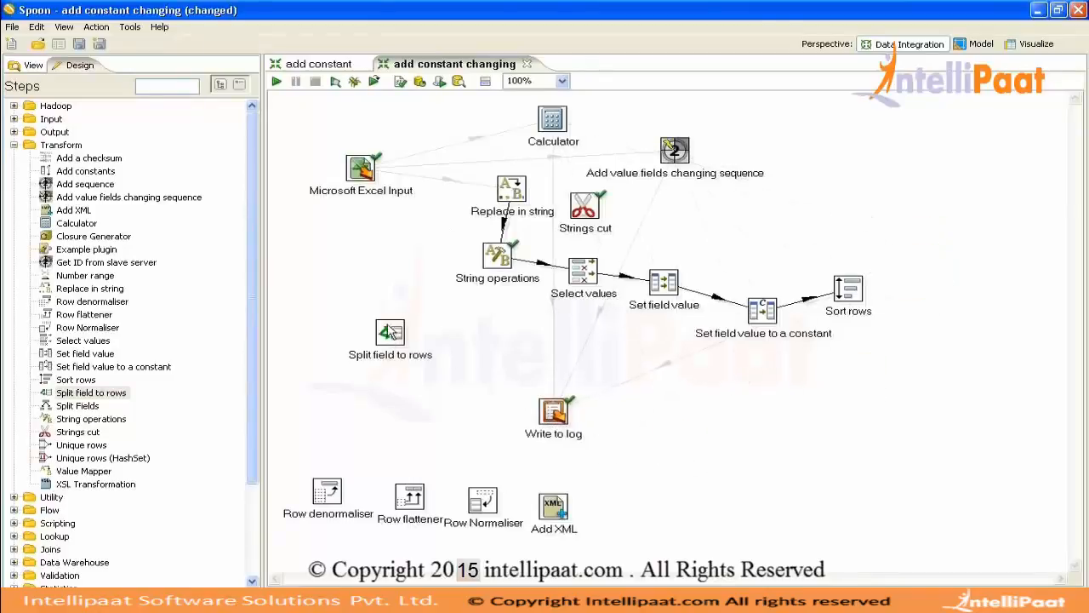
drag(390, 333, 393, 288)
drag(363, 170, 555, 415)
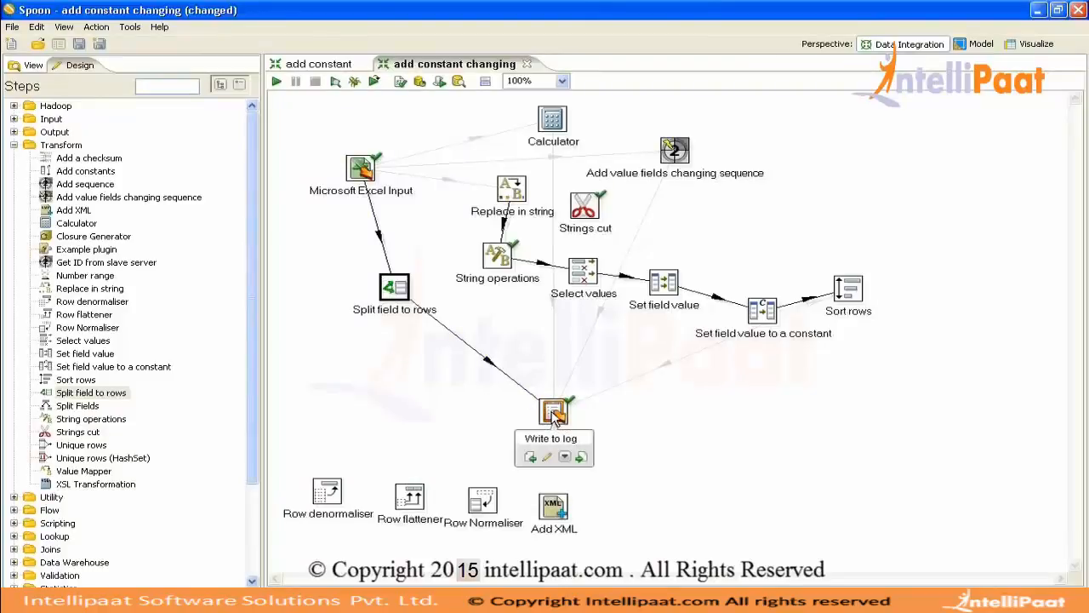
Refresh the Microsoft Excel Input fields cola and colb from the spreadsheet's header row
double_click(371, 166)
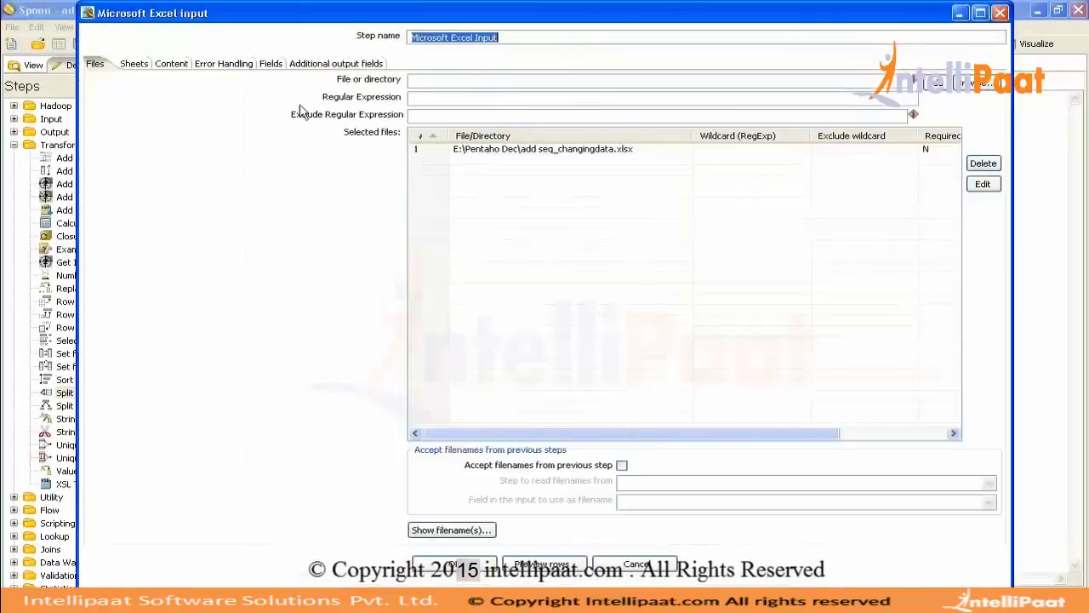
click(276, 66)
click(565, 533)
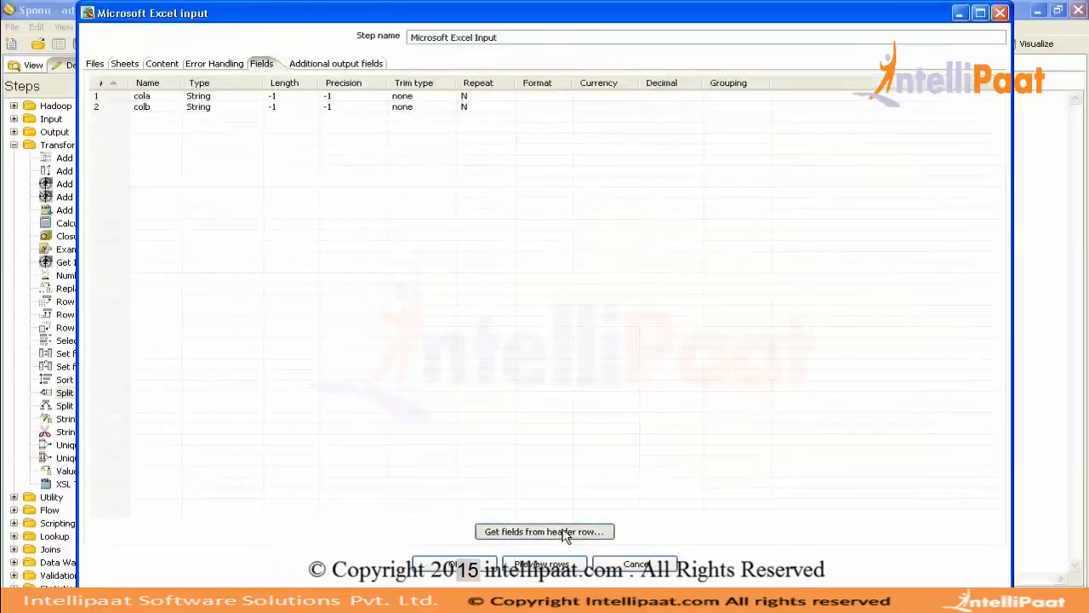
click(497, 347)
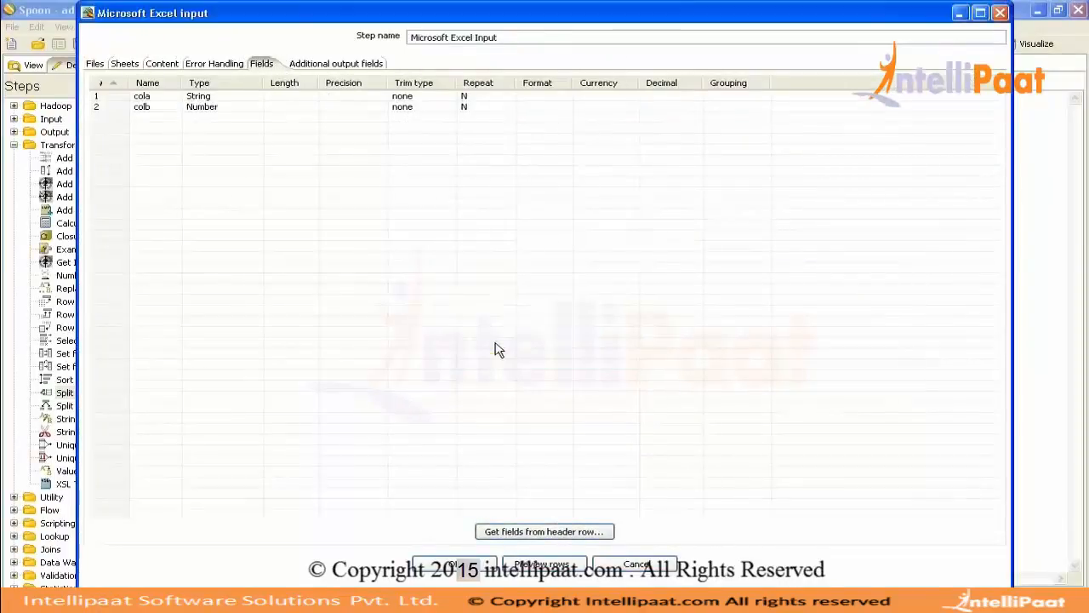
click(483, 567)
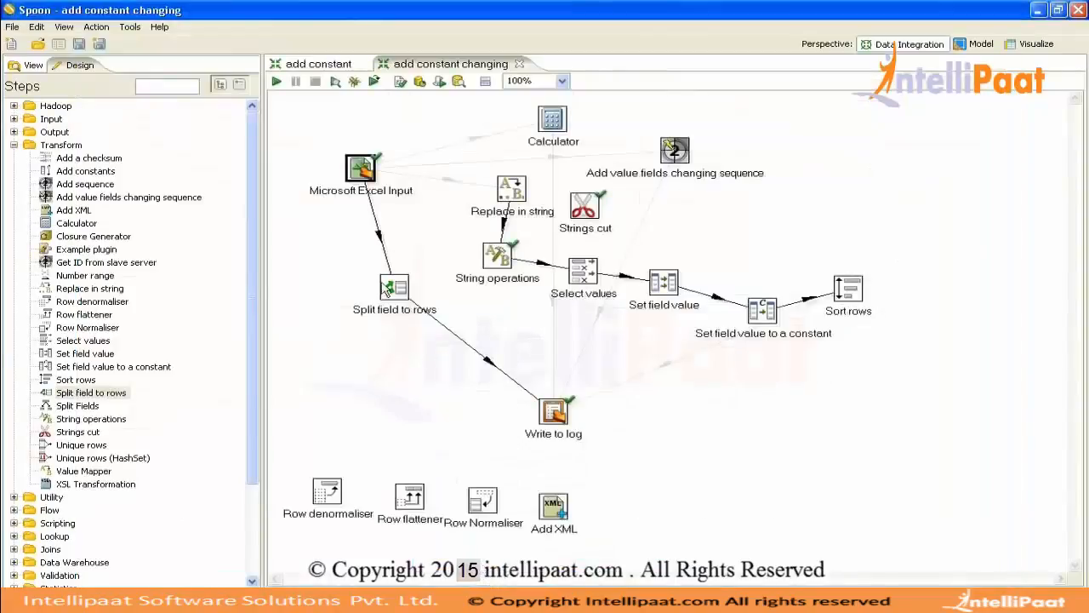
Configure Split field to rows to split cola into the new field cola_new, and save the transformation
double_click(385, 290)
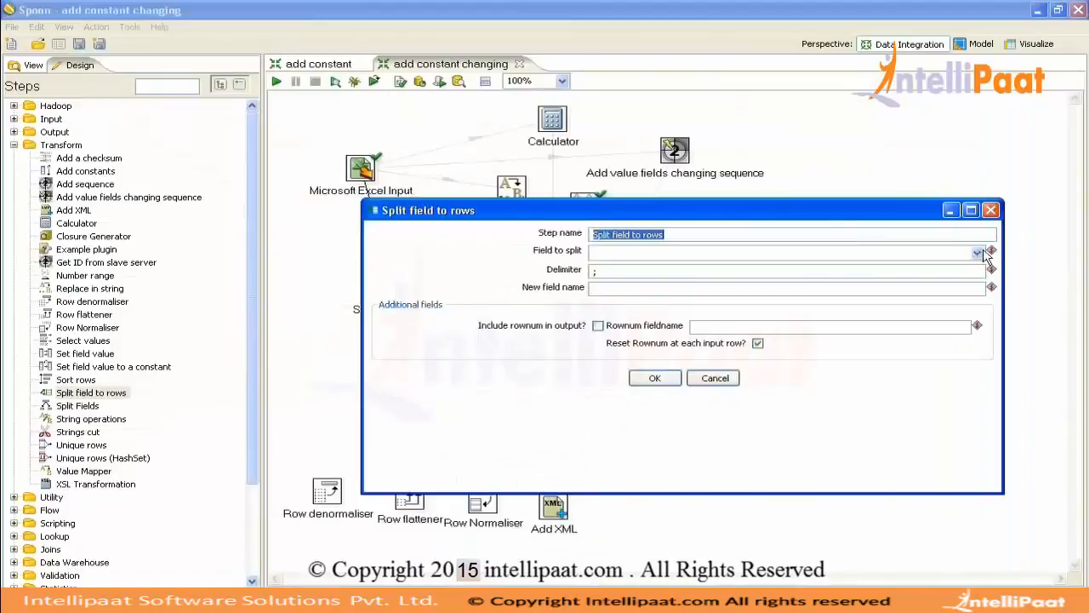
click(977, 252)
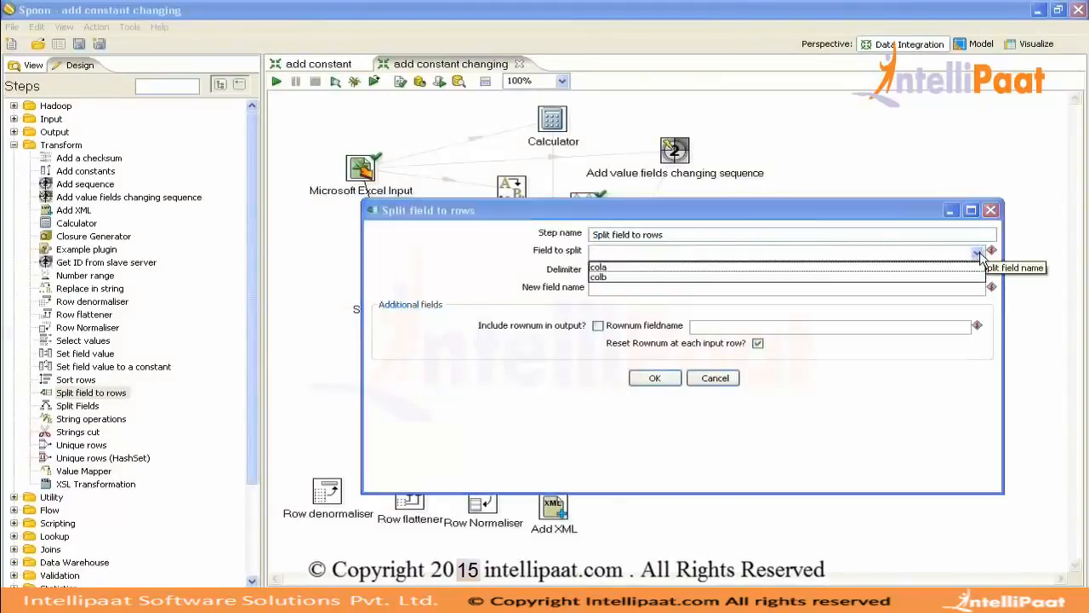
click(607, 265)
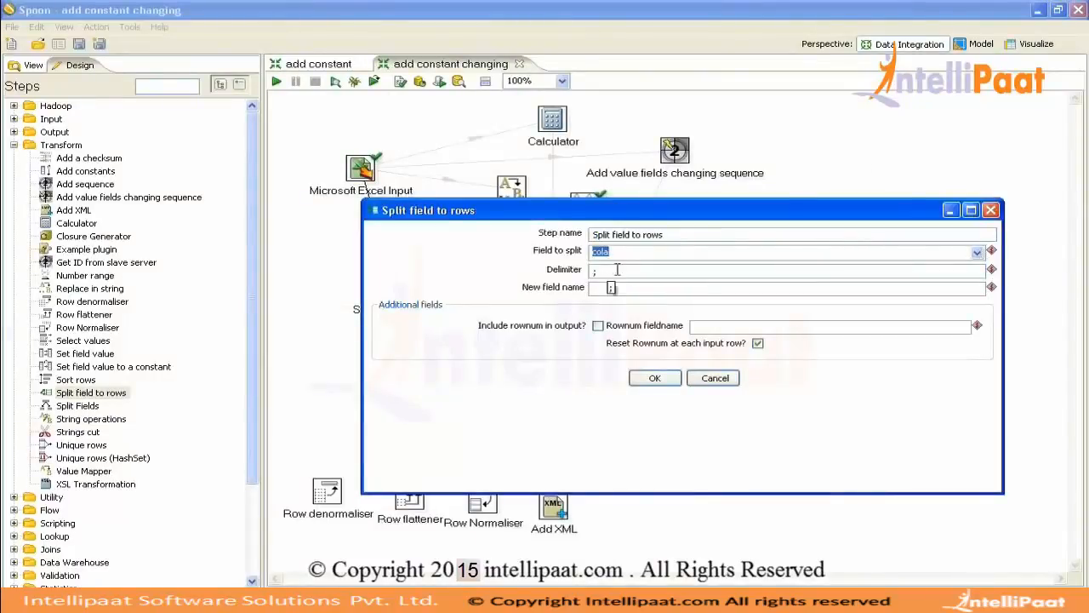
click(616, 288)
text(col)
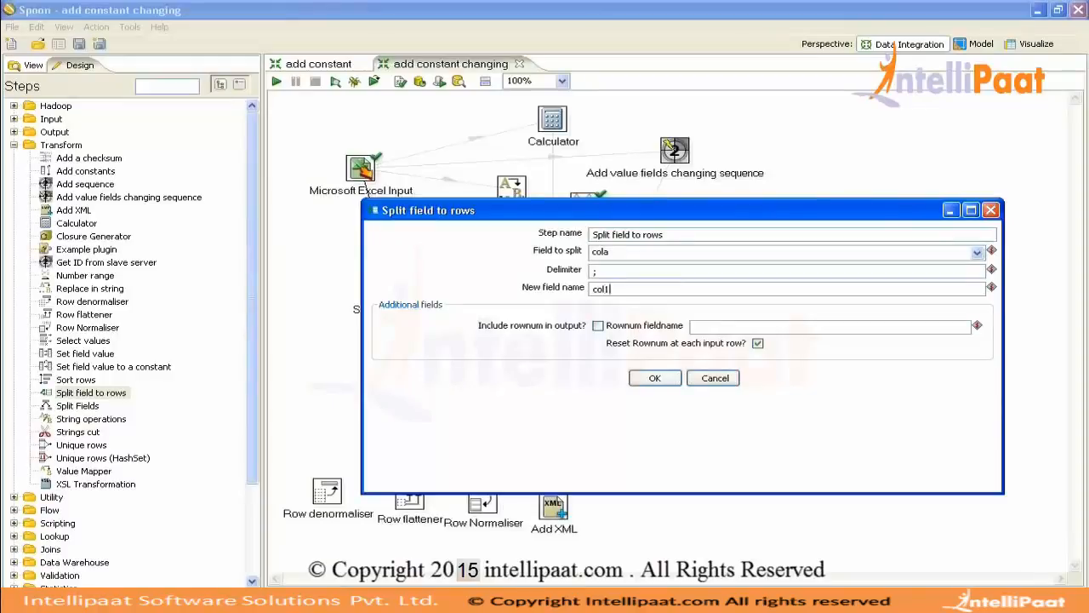
text(a_new)
click(656, 379)
key(ctrl+s)
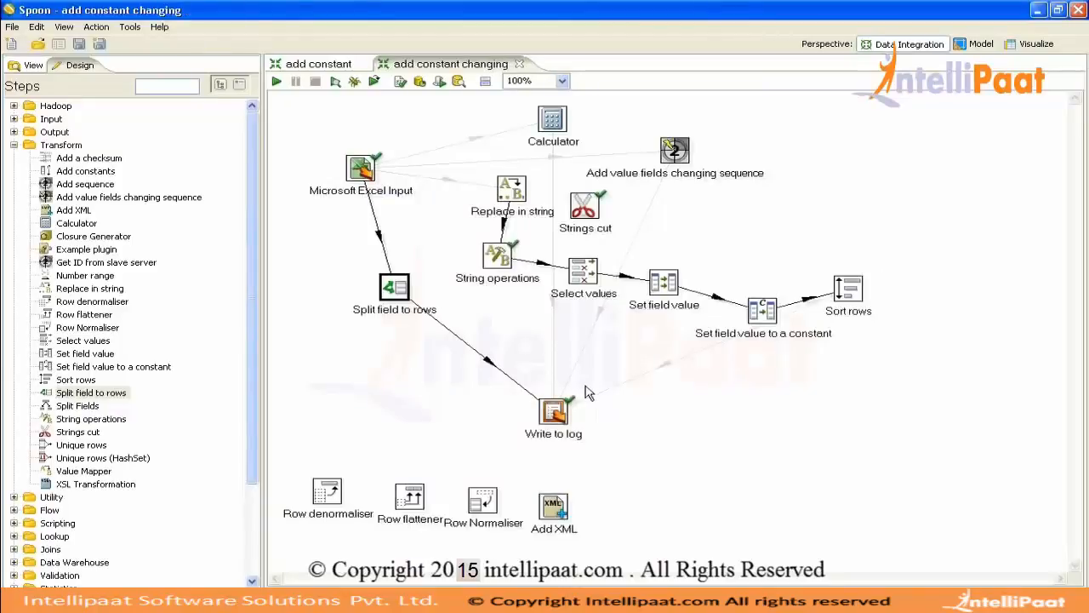
Replace the Write to log field list with all incoming fields: cola, colb and cola_new
double_click(553, 412)
click(544, 576)
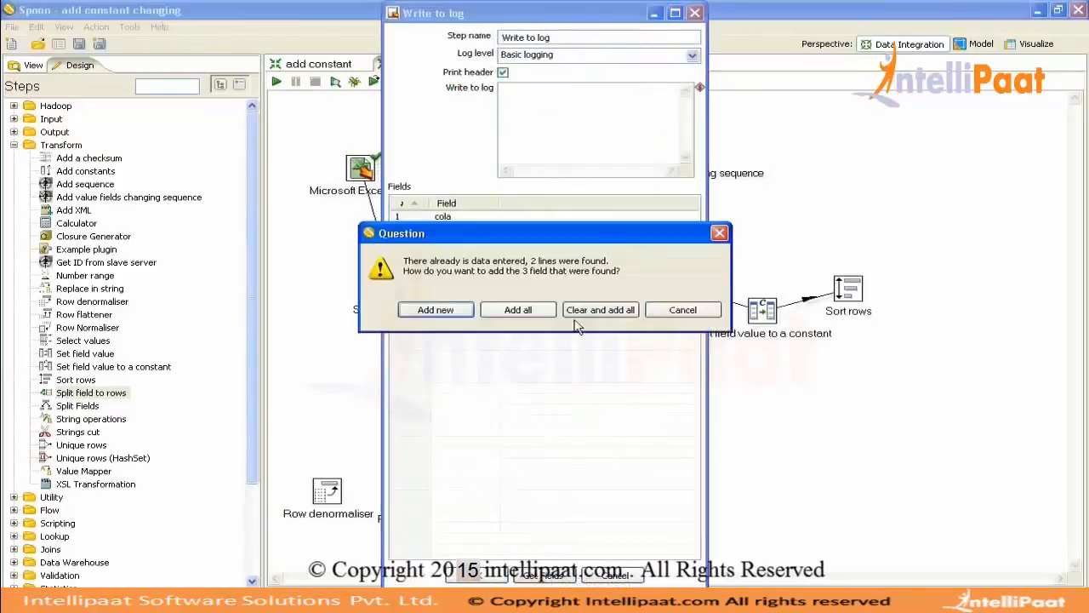
click(596, 312)
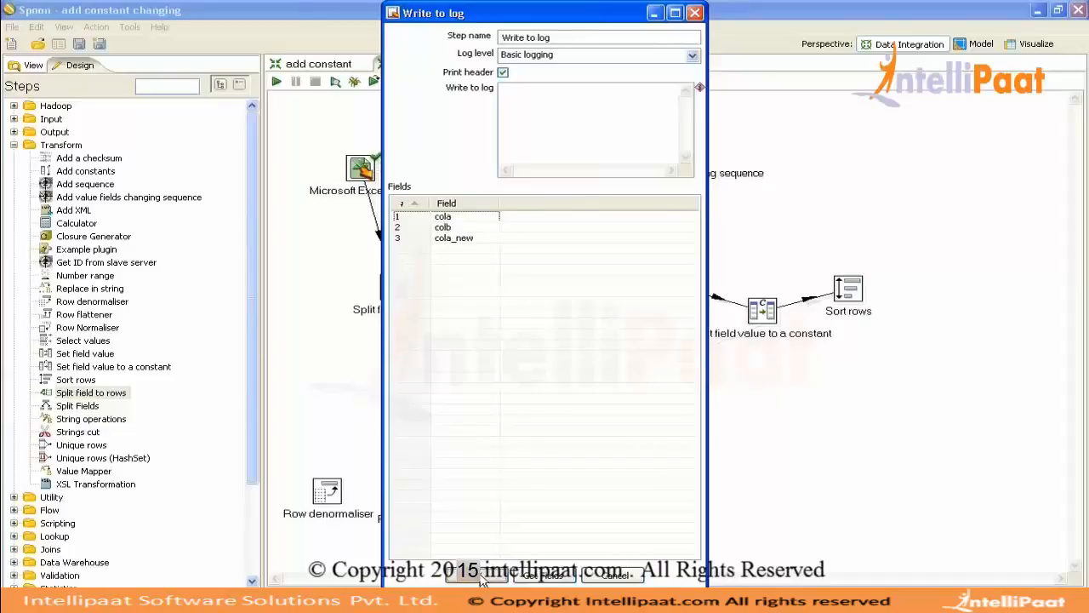
click(481, 579)
Run the transformation and check the cola, colb and cola_new values of each output row in the log
click(276, 81)
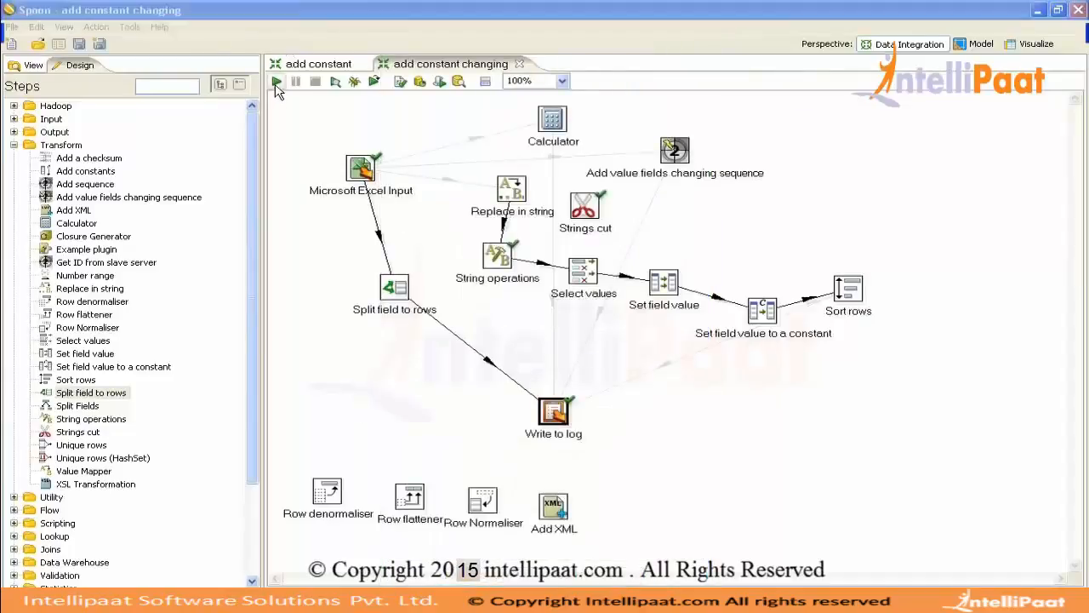
key(Return)
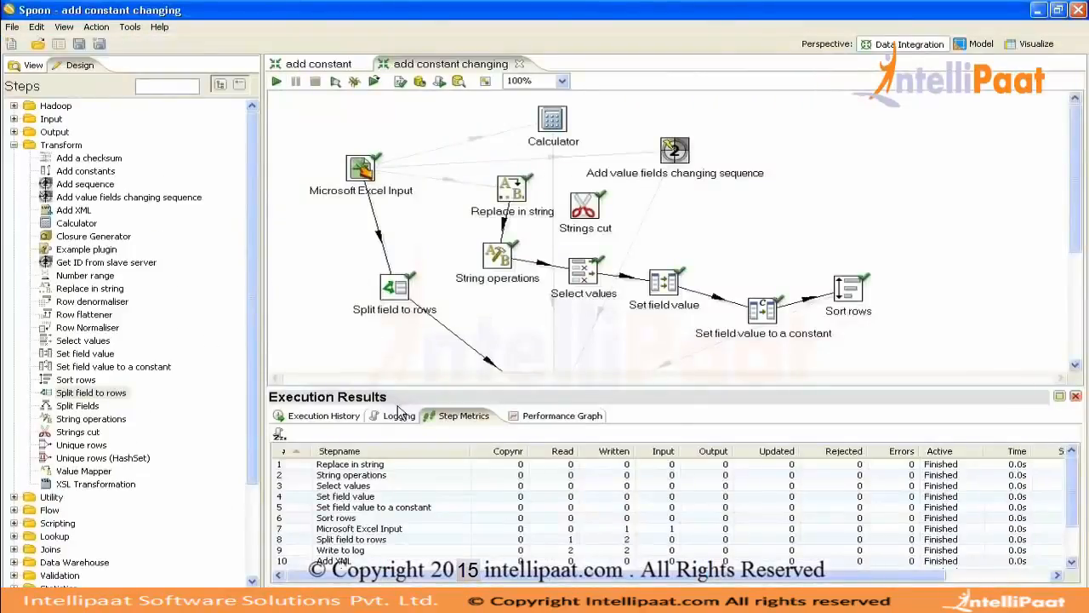
double_click(400, 416)
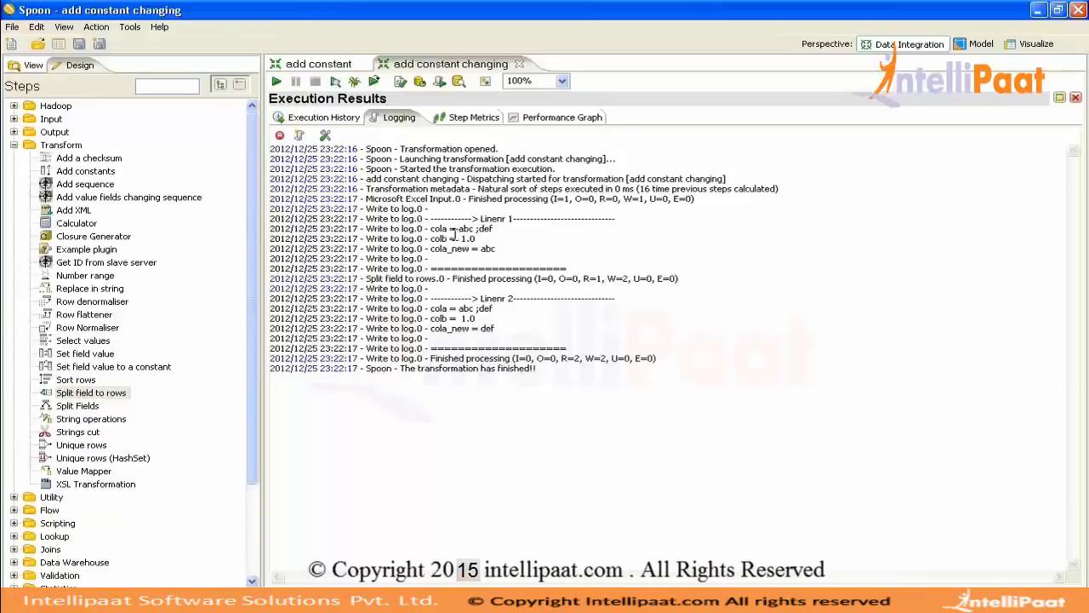
drag(469, 247, 450, 247)
double_click(487, 248)
double_click(487, 328)
mouse_move(460, 308)
mouse_down()
mouse_move(494, 308)
mouse_move(492, 329)
mouse_move(452, 312)
mouse_up()
click(473, 319)
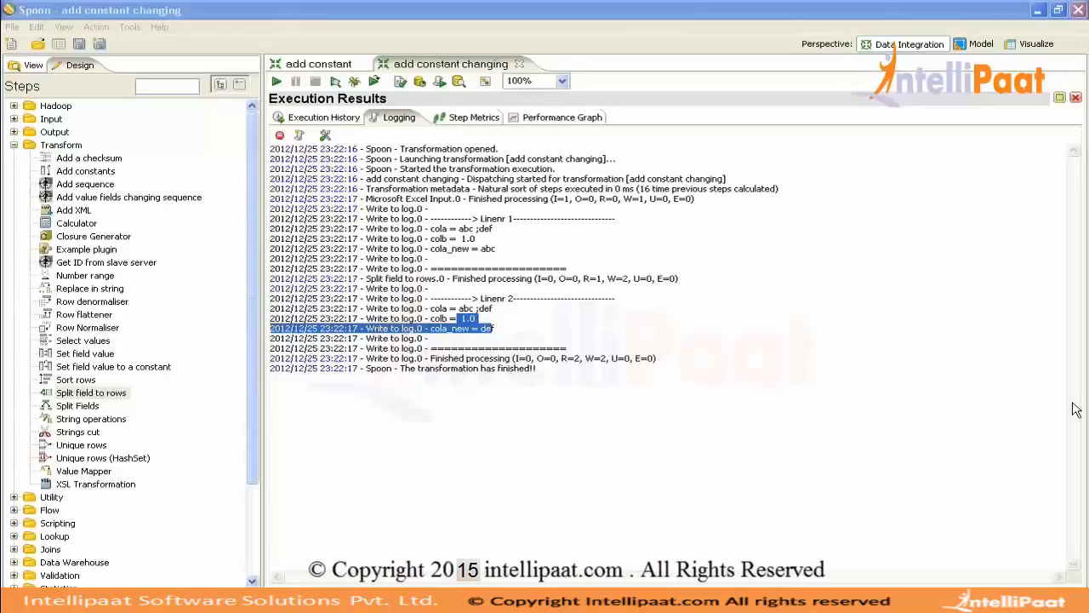
In Excel, put abc;676;hcgdgdh;hdhhd, abc;47;yuidfddf;hdhdh and abc;6763;yhdhiuy;hdhdh in A2:A4, fit column A's width, and fill B2:B4 with 1
click(817, 598)
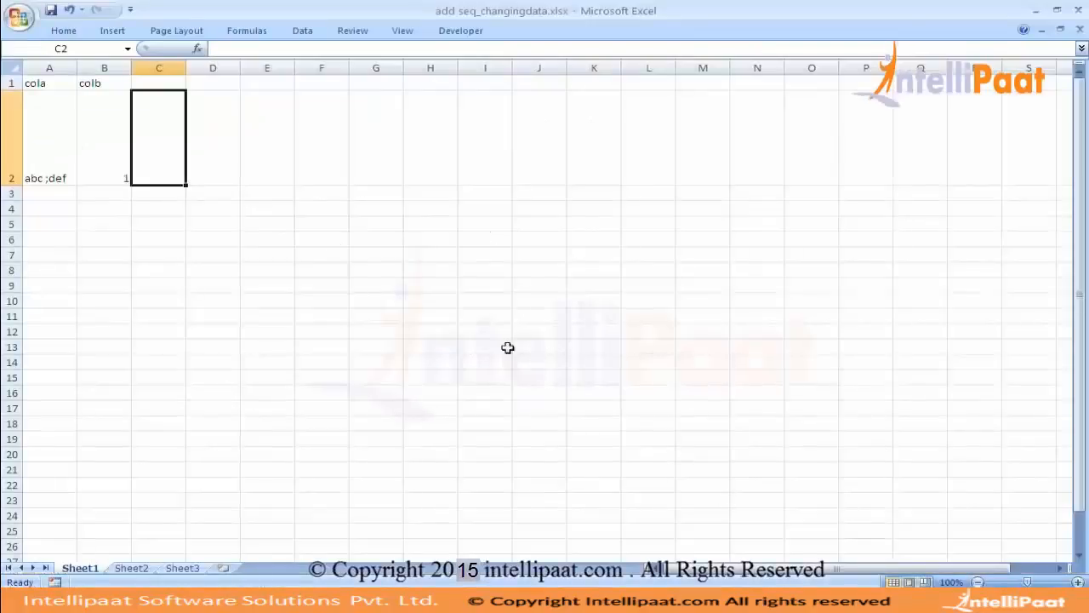
click(51, 153)
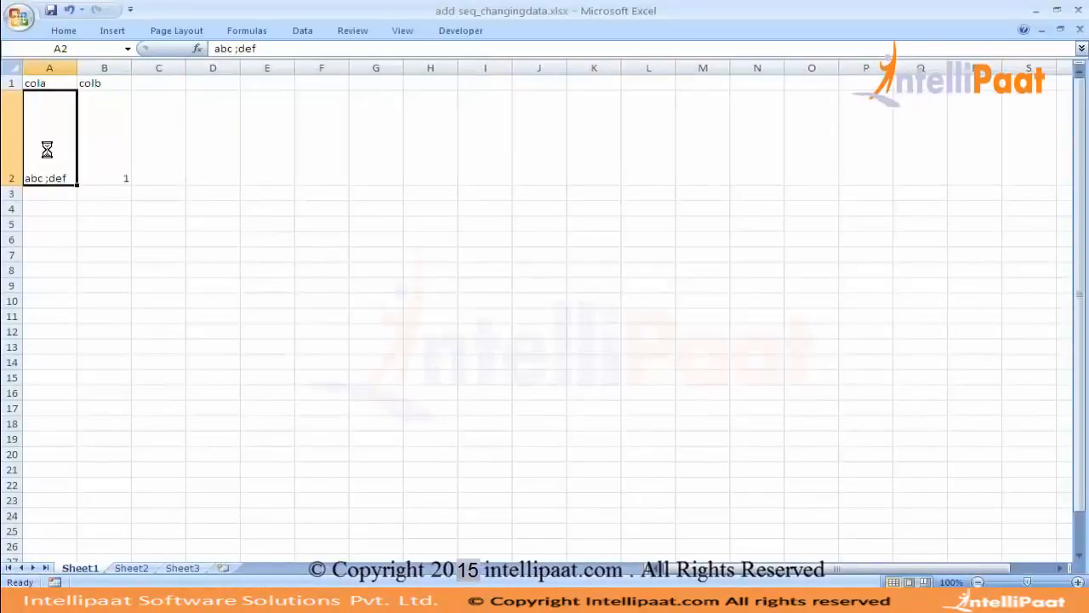
text(abc;676;hcgdgdh;hdhhd abc;47;yudfddf;hdhdh abc;6763;yhdhiuy;hdhdh)
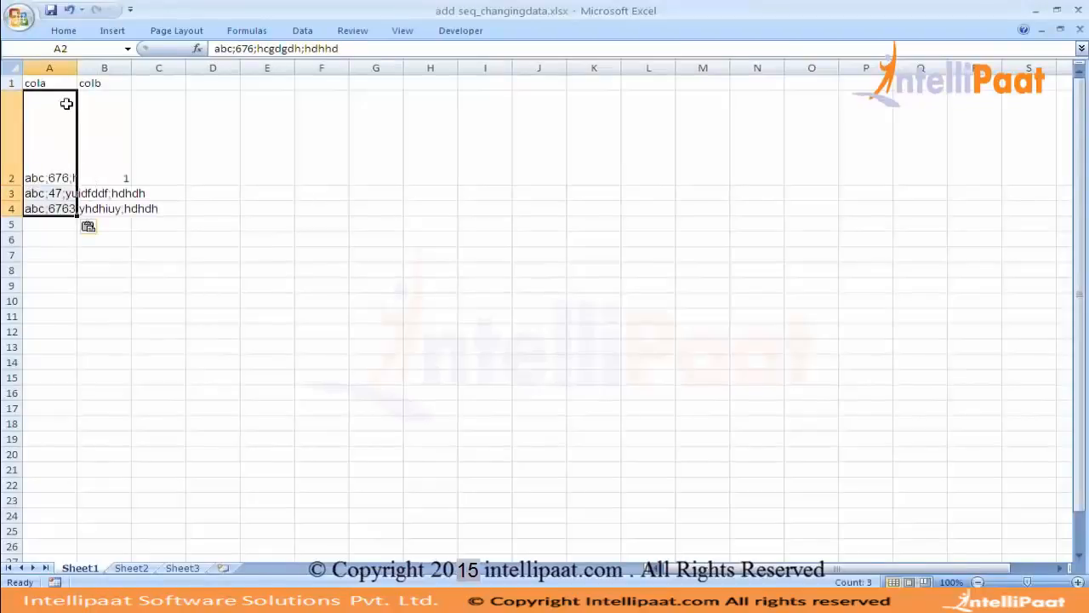
double_click(78, 69)
click(114, 254)
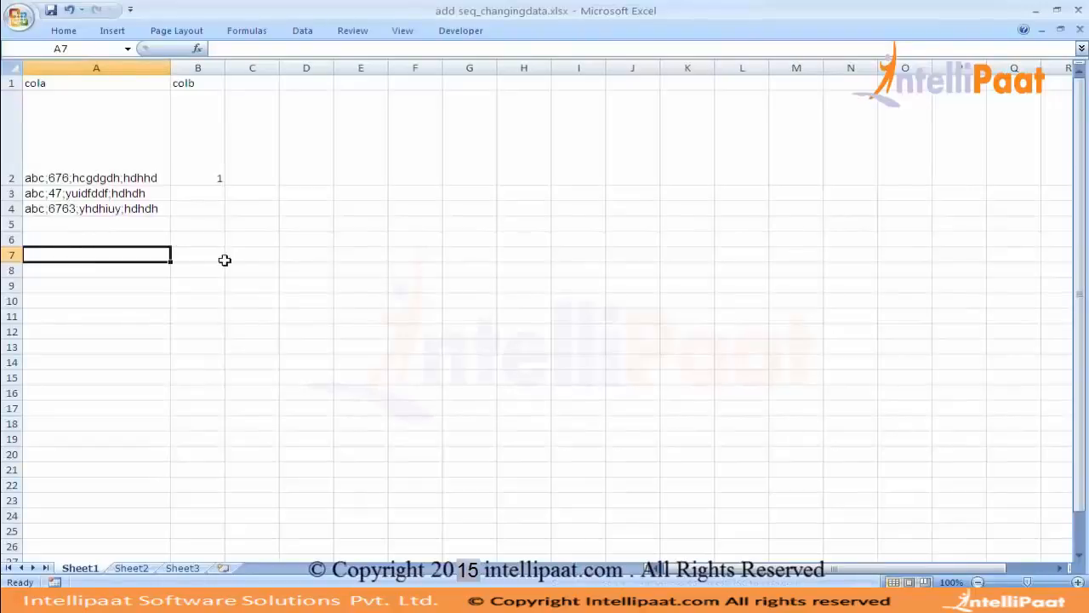
click(202, 175)
drag(223, 183, 231, 219)
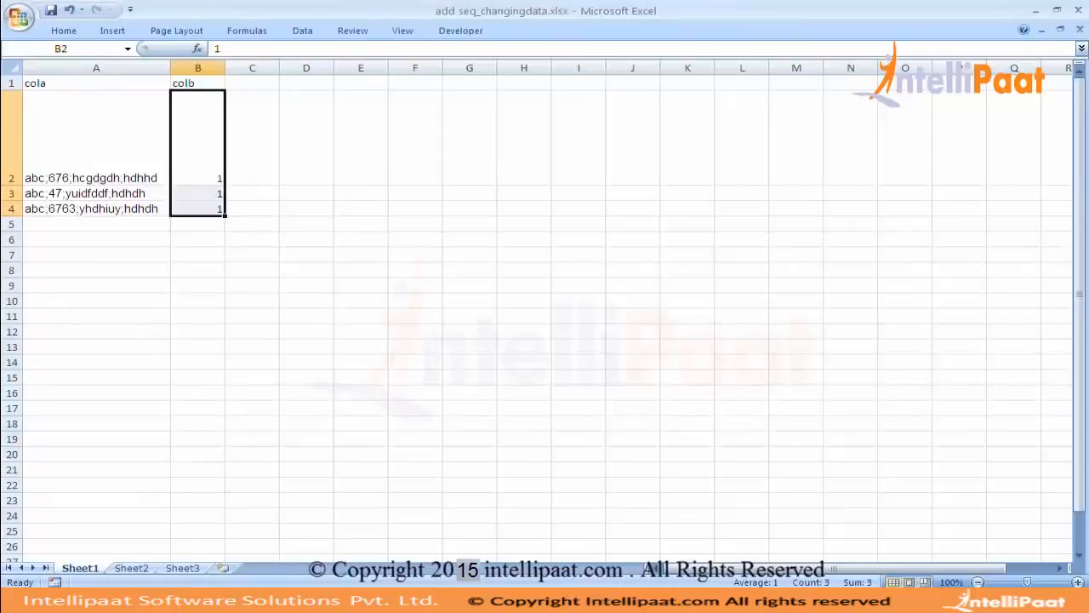
Switch to Spoon, disable the Microsoft Excel Input hop to Split field to rows, and enable its hop to Calculator
click(443, 599)
double_click(403, 117)
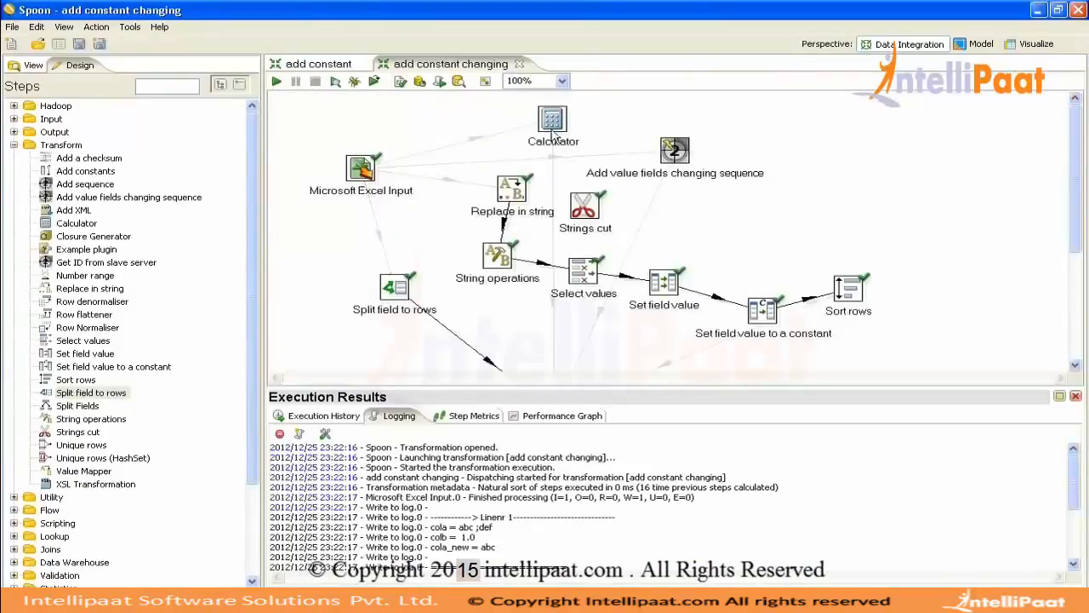
click(512, 130)
In the Calculator step, clear Field B and set the calculatedField value type to String
double_click(553, 121)
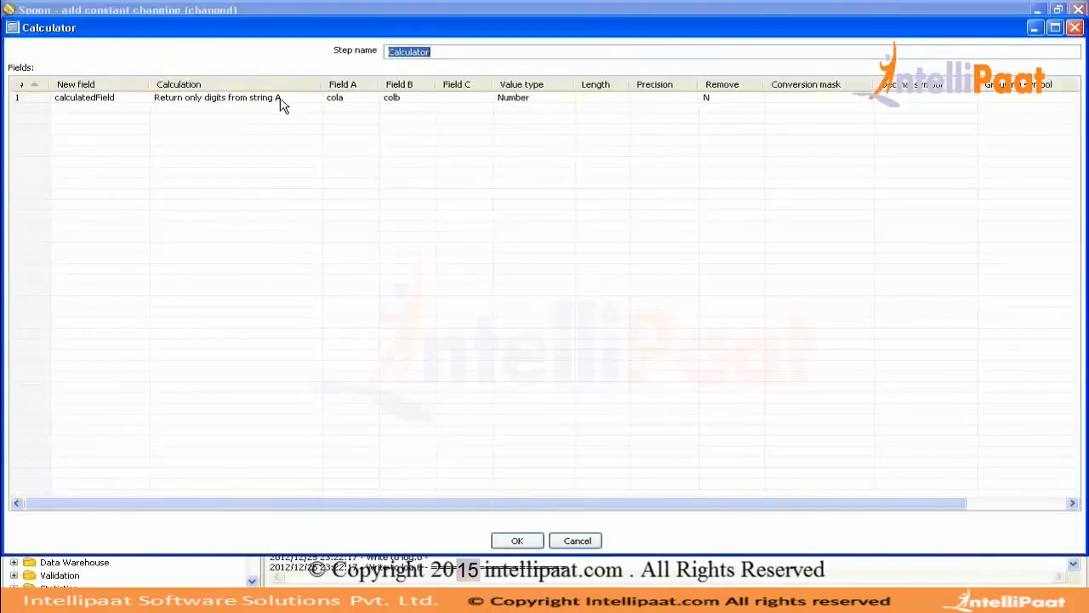
click(406, 97)
key(BackSpace)
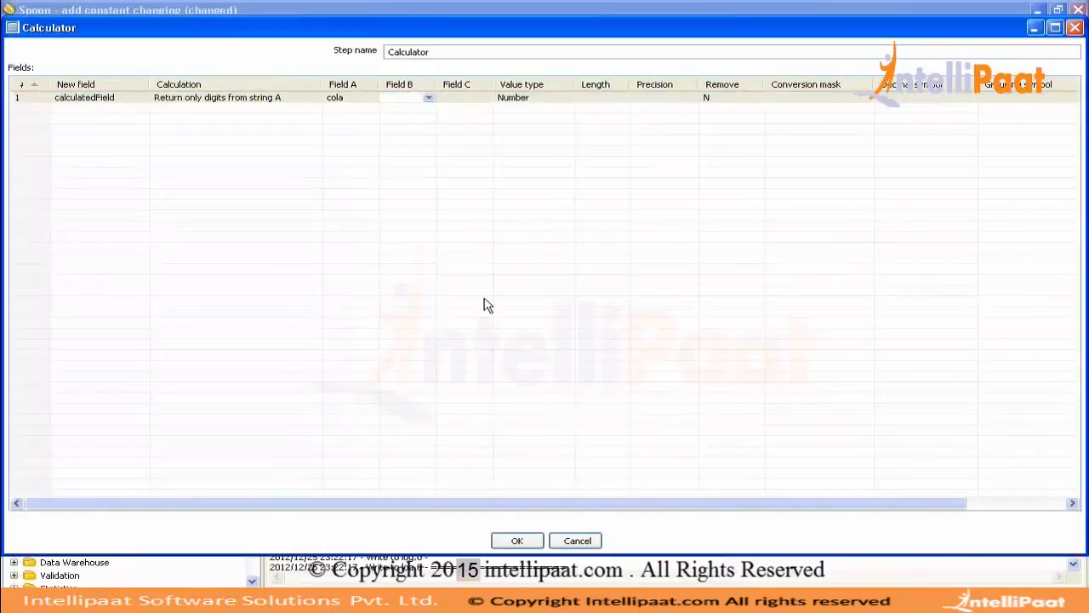
click(537, 99)
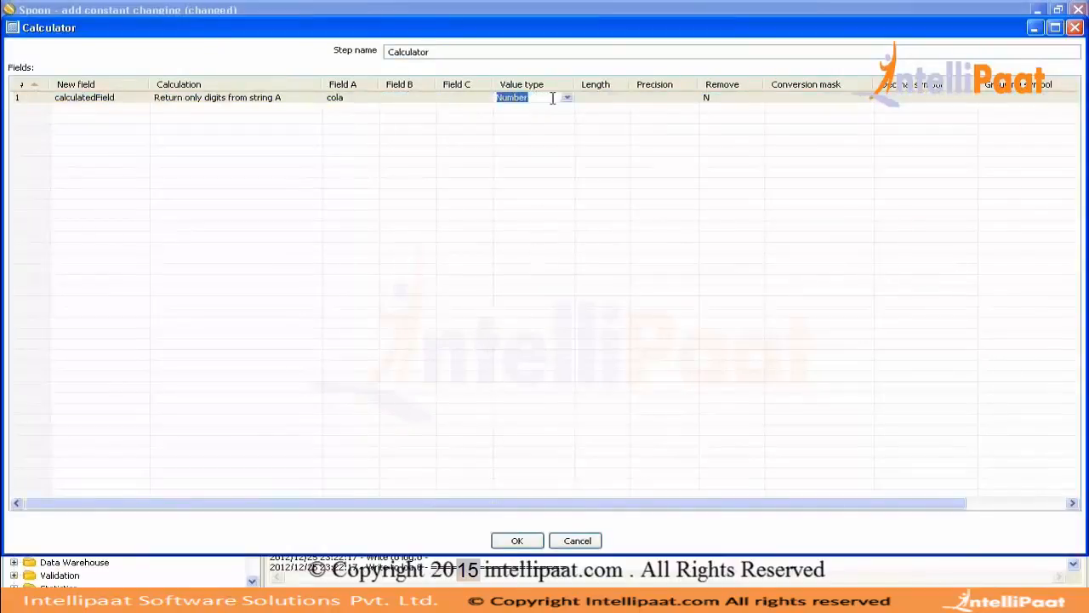
click(566, 98)
click(531, 119)
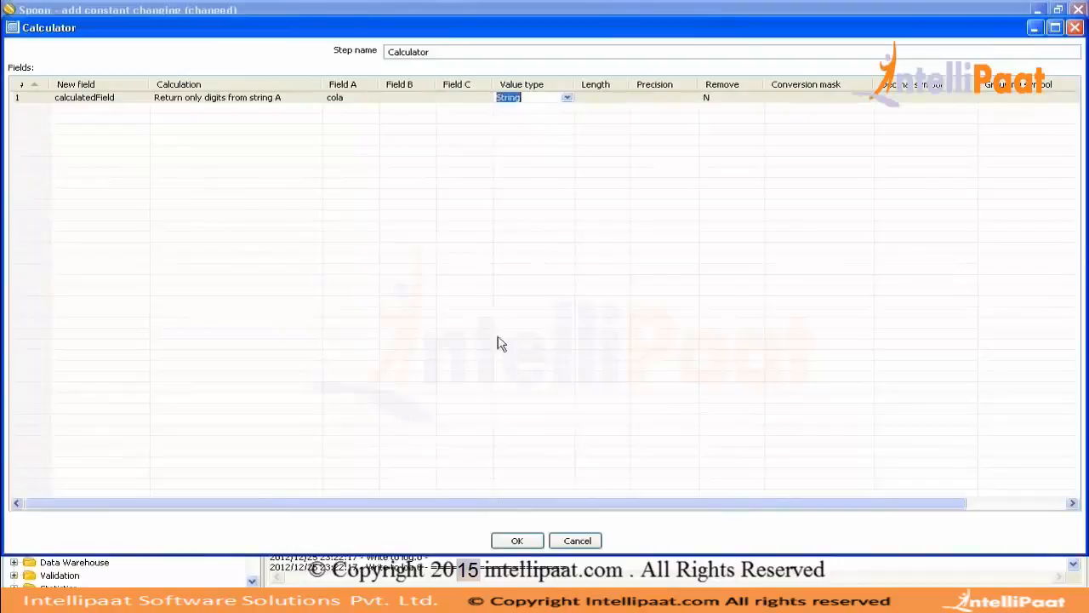
click(517, 541)
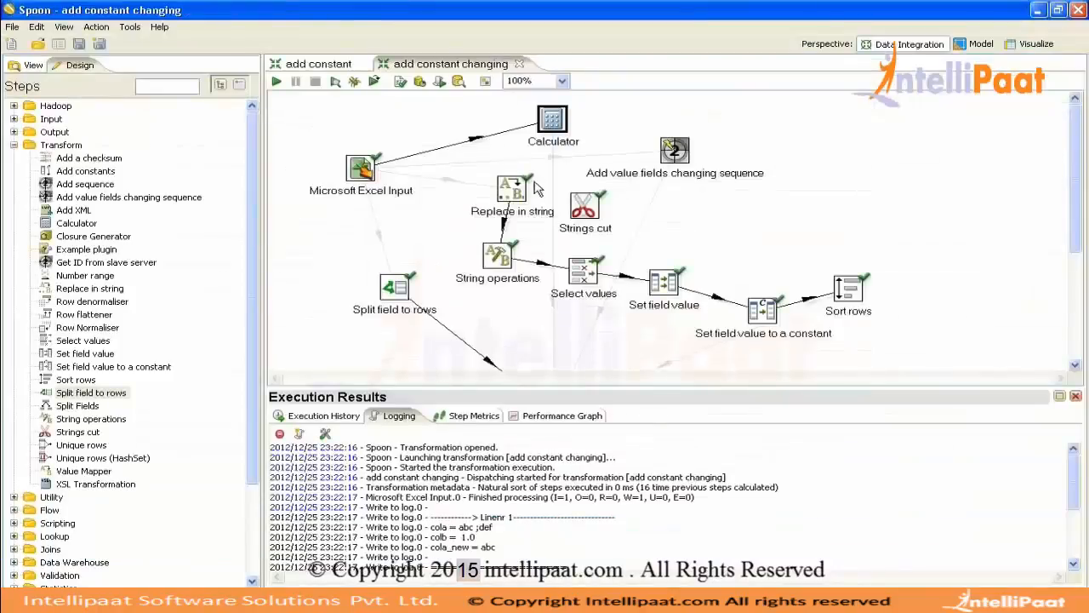
Review the Calculator step's settings and the field list of the Microsoft Excel Input step
double_click(555, 121)
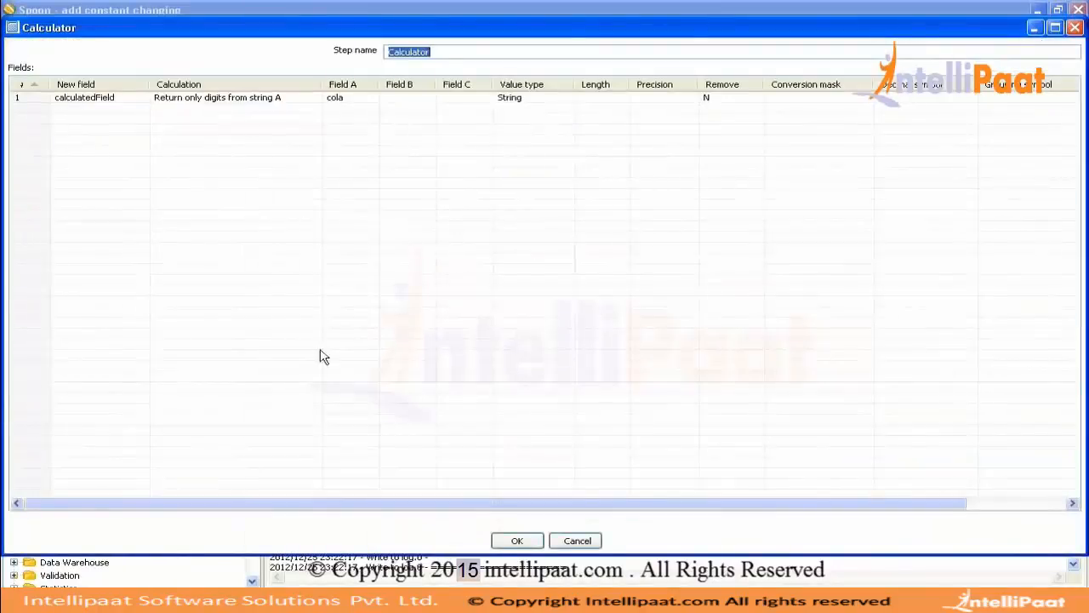
click(519, 544)
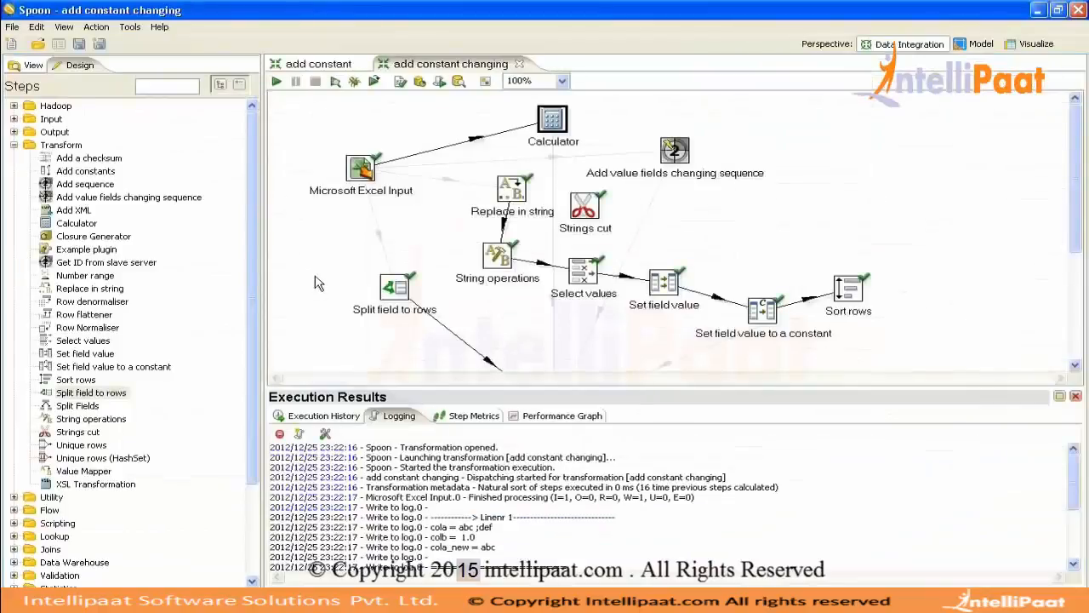
double_click(361, 167)
click(268, 64)
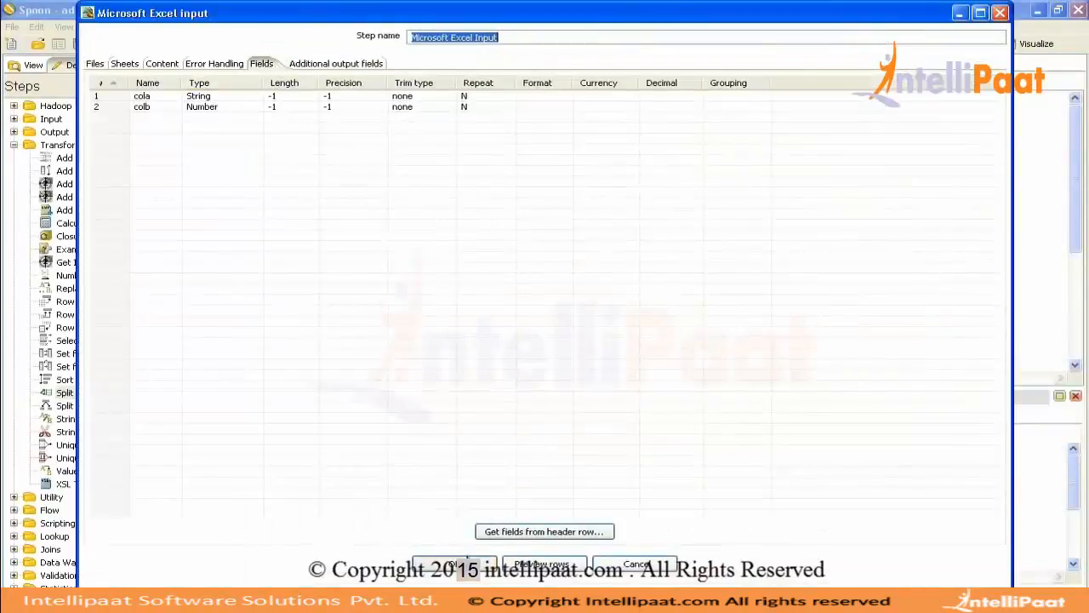
click(451, 563)
click(459, 601)
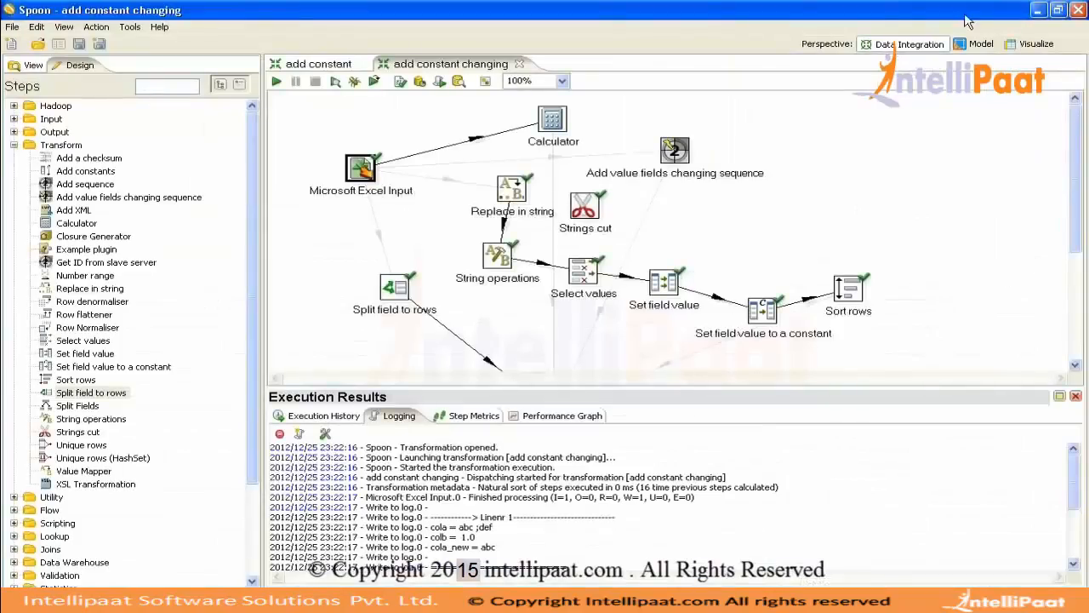
click(852, 37)
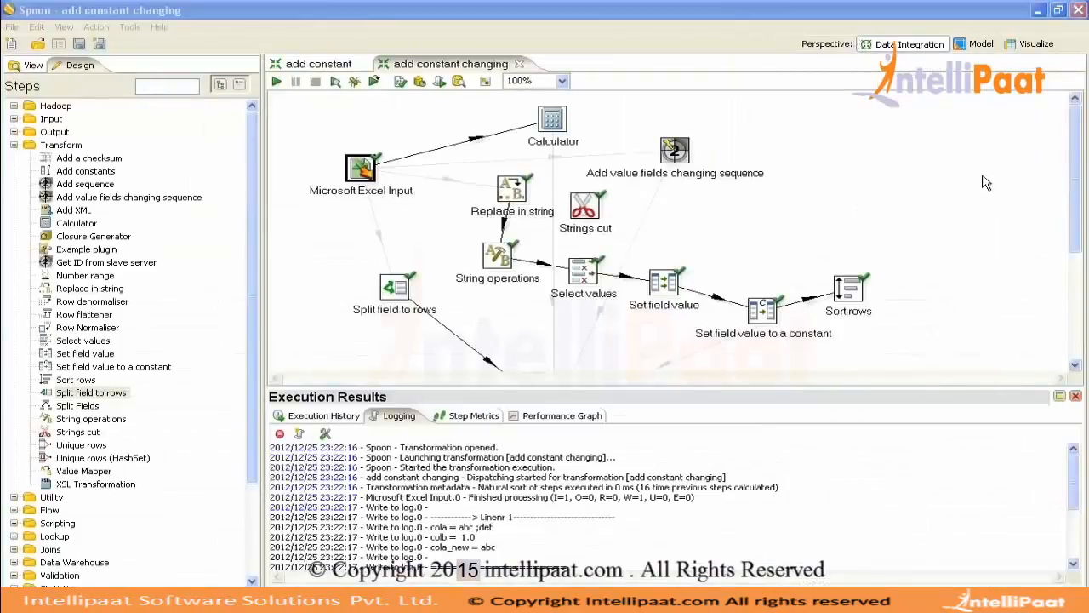
Hide the execution results, reload the Write to log fields by clearing and adding all, and remove cola_new from the list
click(1076, 397)
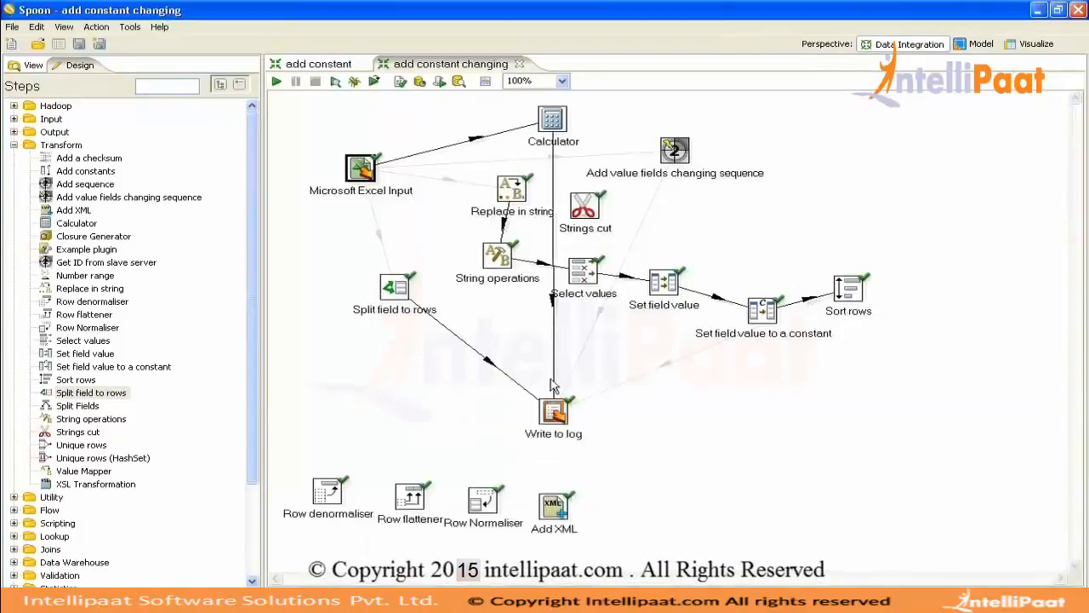
double_click(553, 416)
click(564, 578)
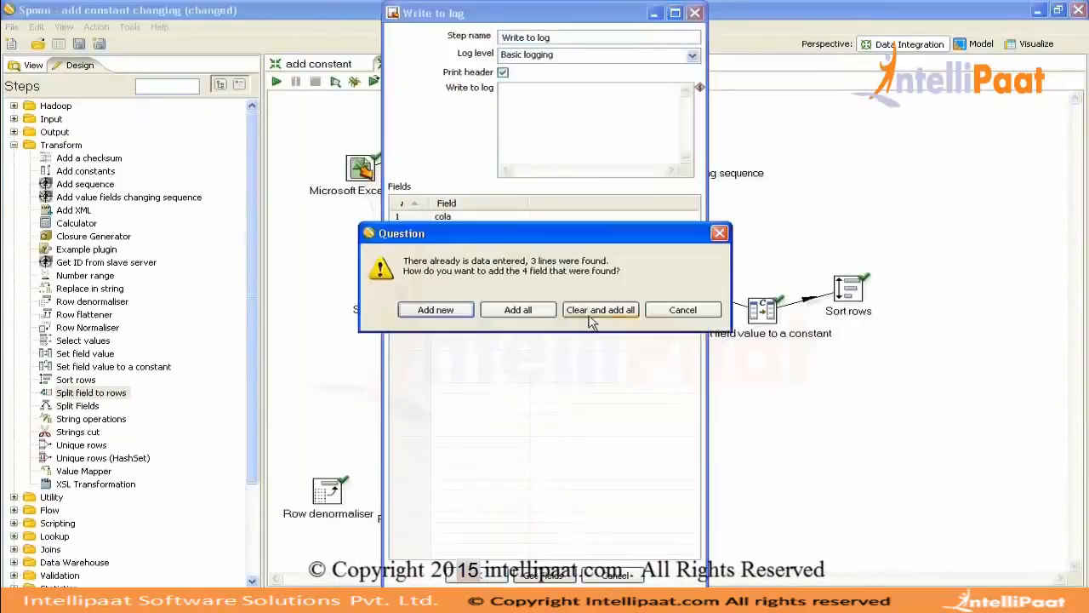
click(606, 309)
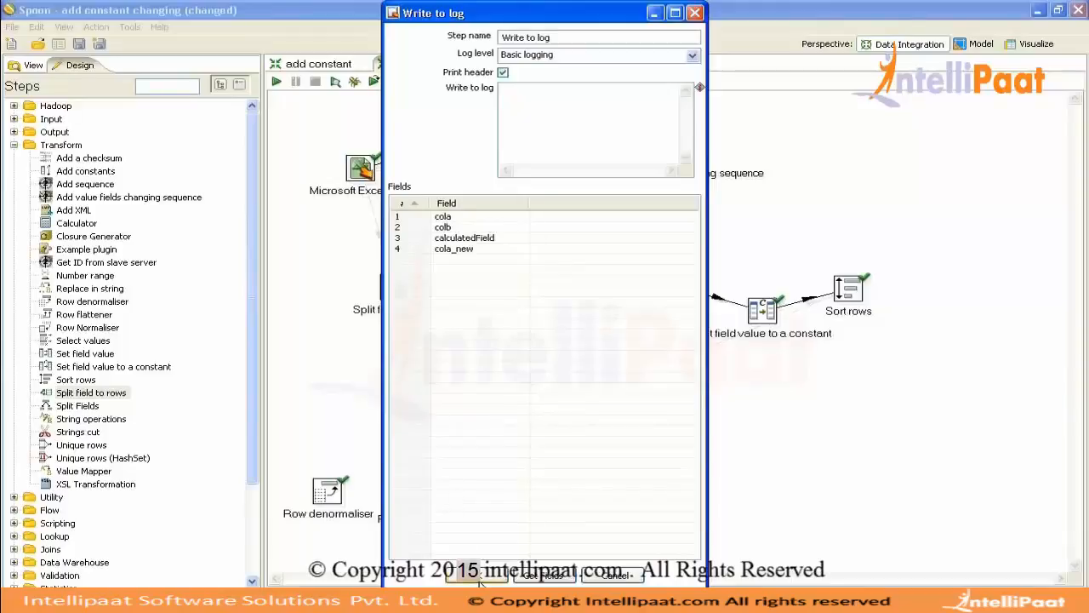
click(425, 239)
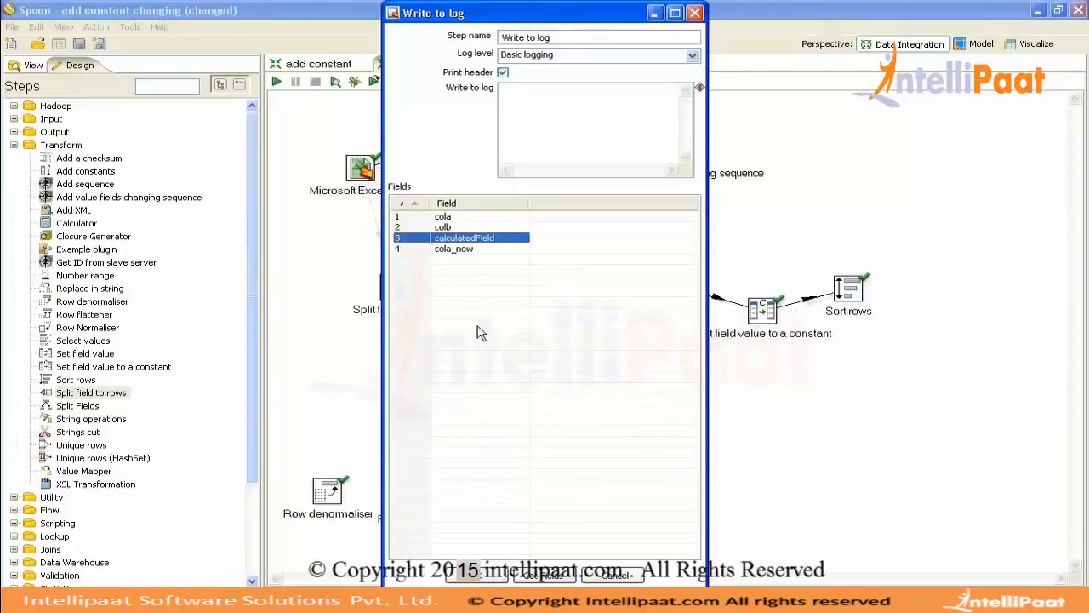
click(419, 249)
key(Delete)
click(478, 575)
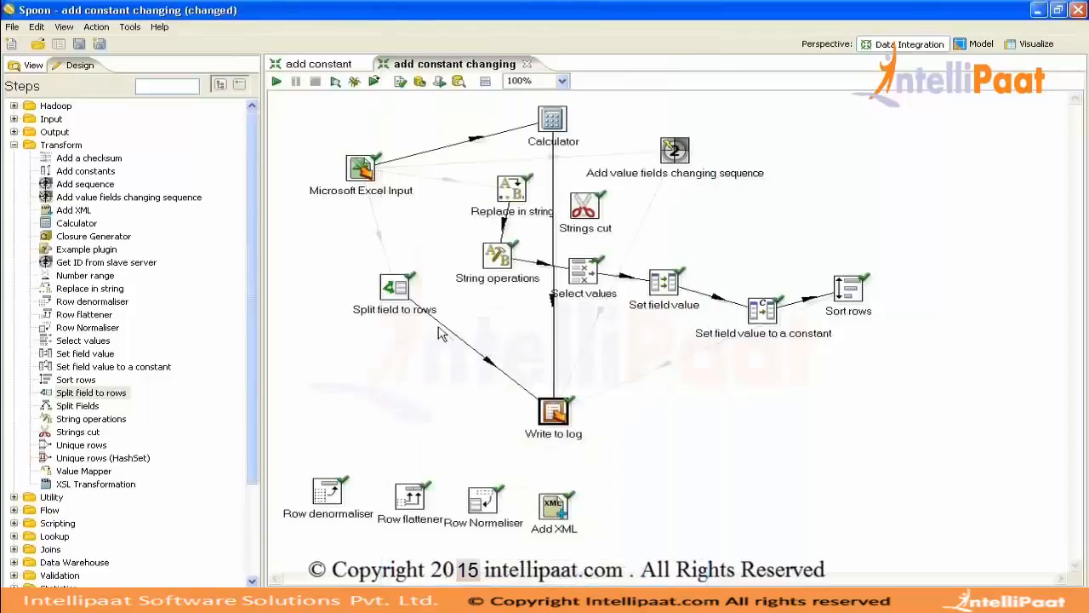
Disable the Split field to rows hop to Write to log, reload the Write to log fields by clearing and adding all, and save
key(ctrl+s)
double_click(560, 417)
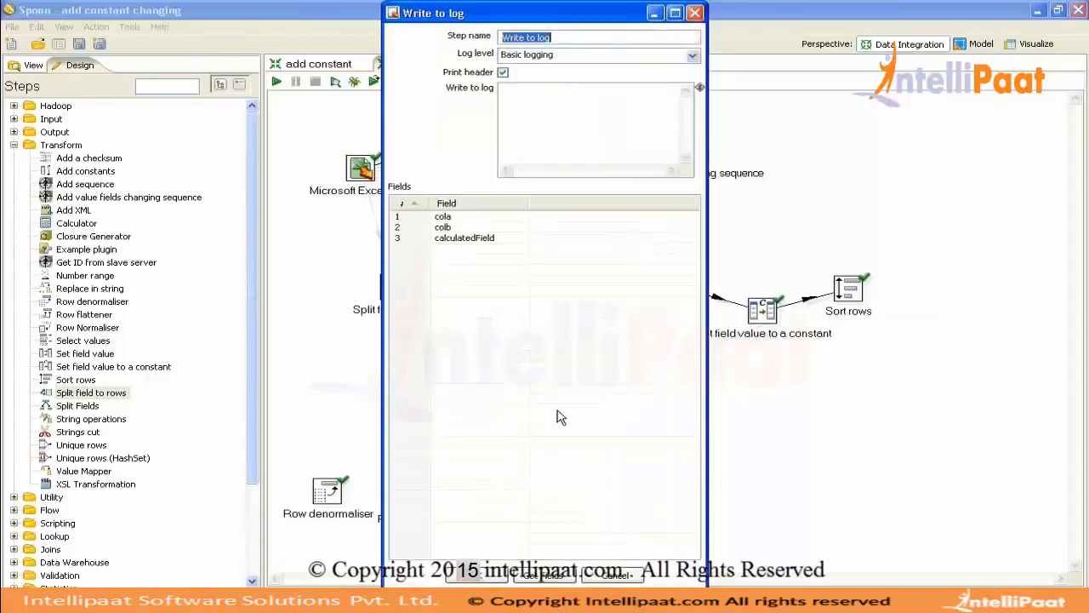
click(562, 577)
click(600, 309)
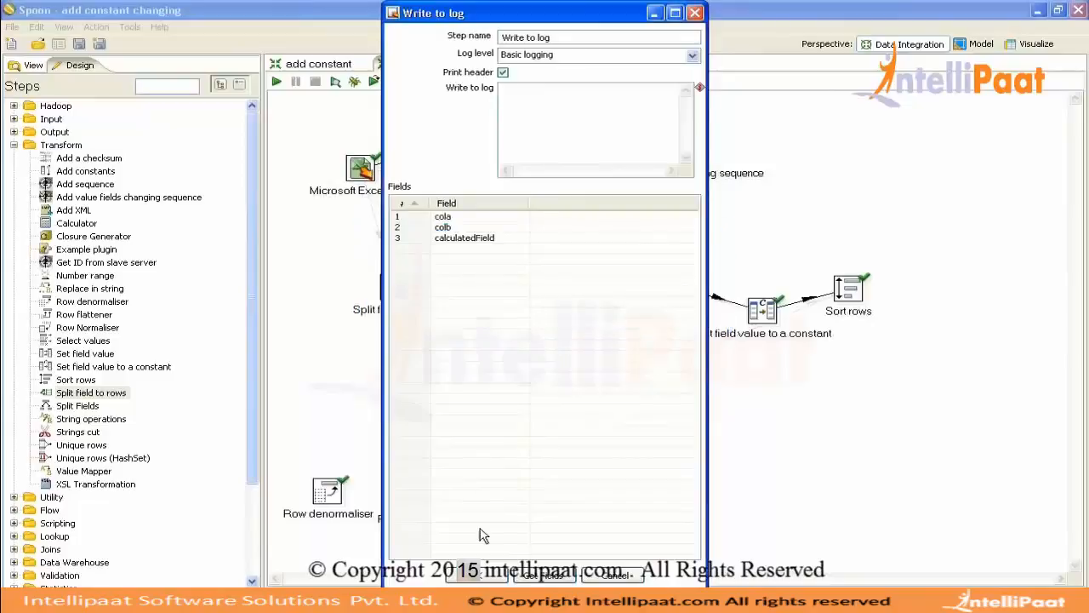
click(487, 575)
key(ctrl+s)
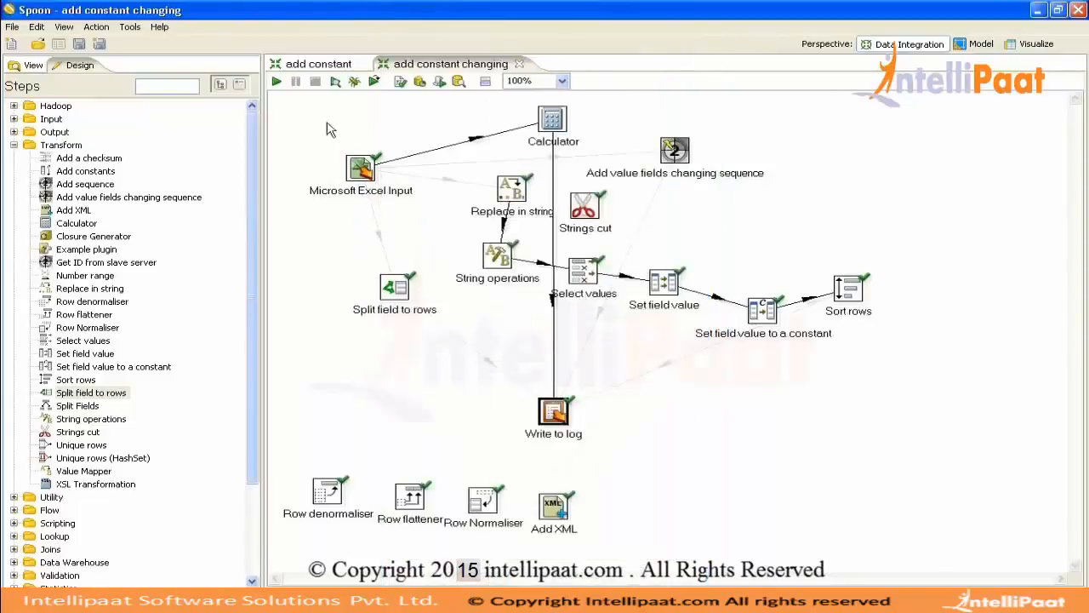
Run the transformation and check the calculatedField value of each output row in the enlarged log
click(277, 81)
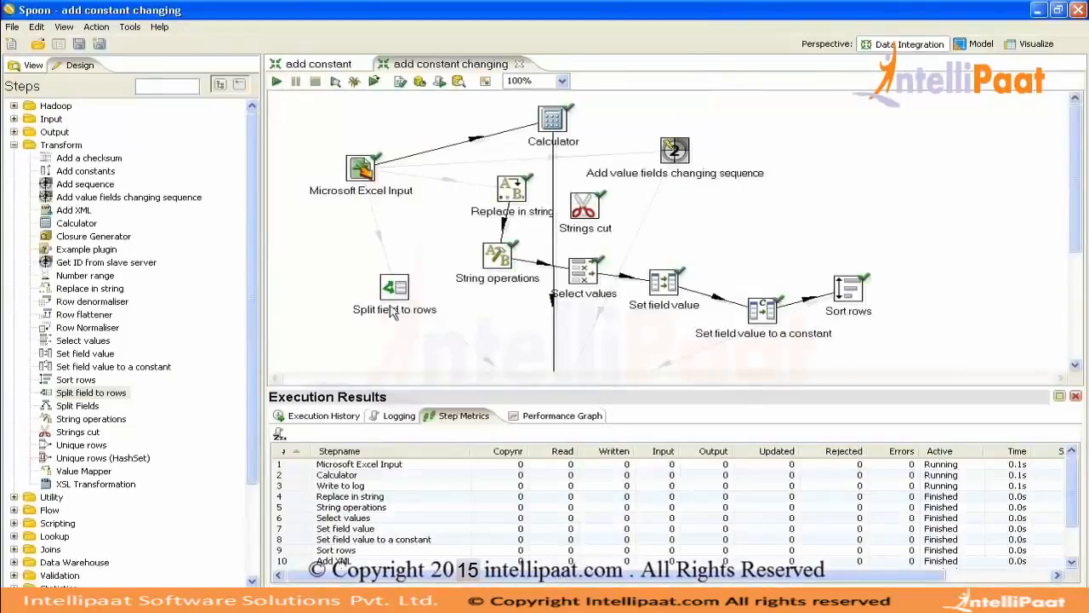
click(400, 417)
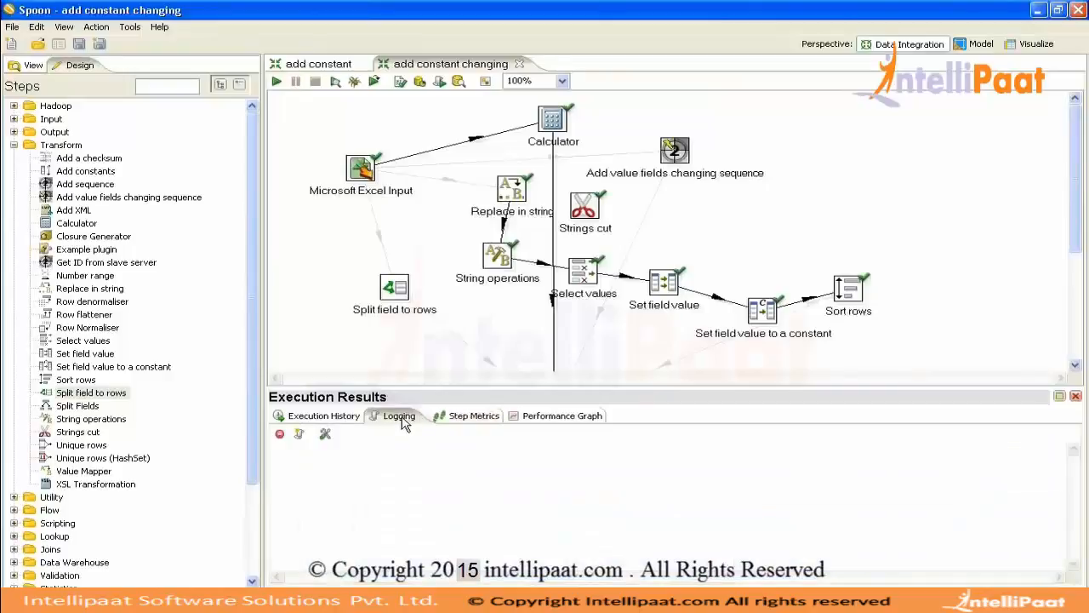
double_click(399, 416)
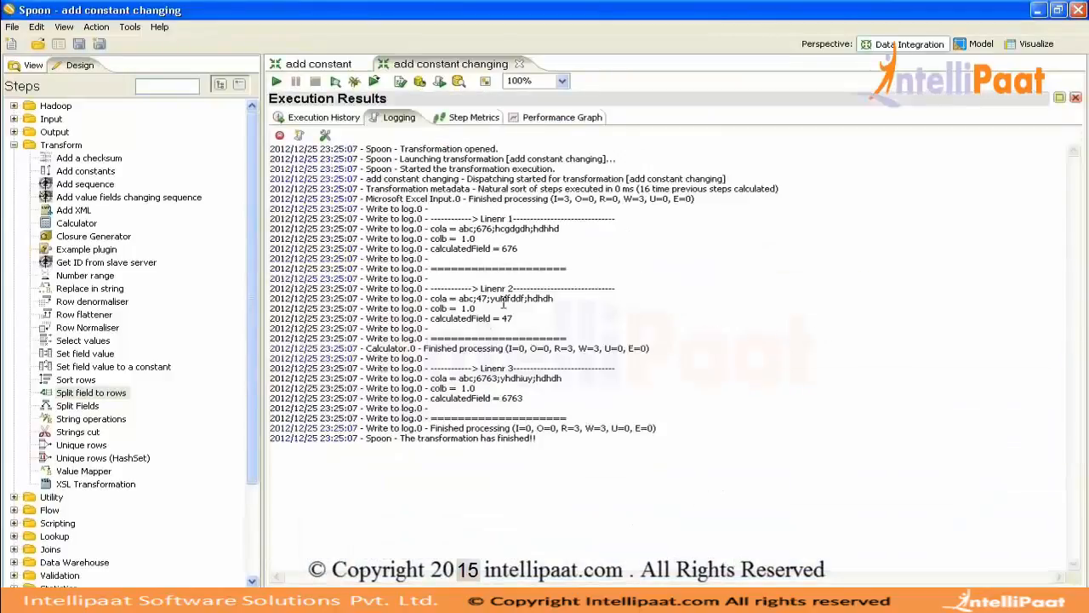
double_click(510, 249)
double_click(508, 318)
double_click(515, 397)
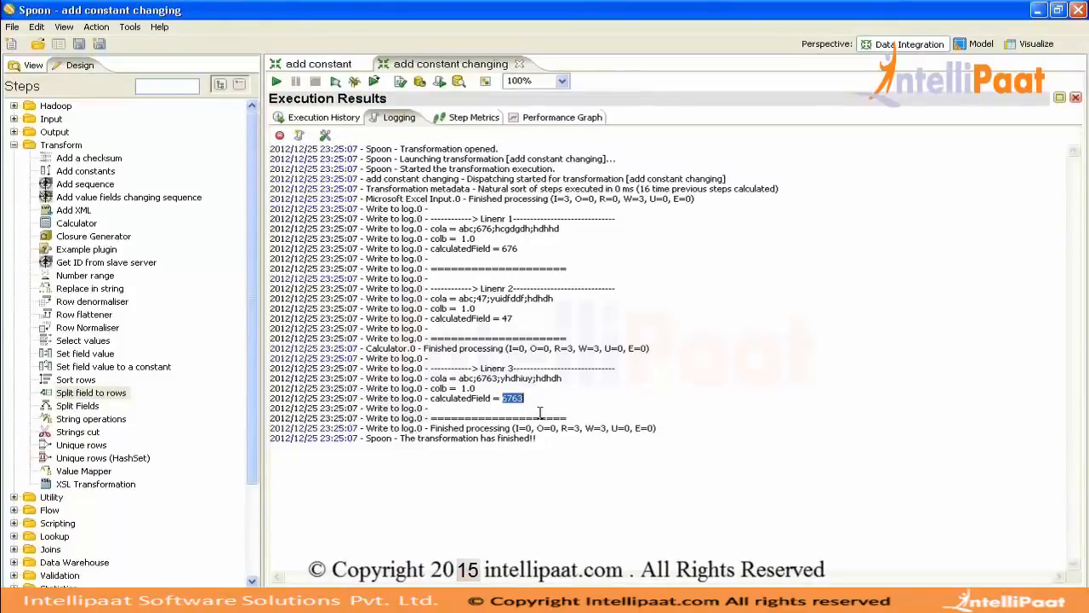
Restore the log to normal size, hide and reopen the execution results, and review the Calculator step's calculation for cola
double_click(389, 122)
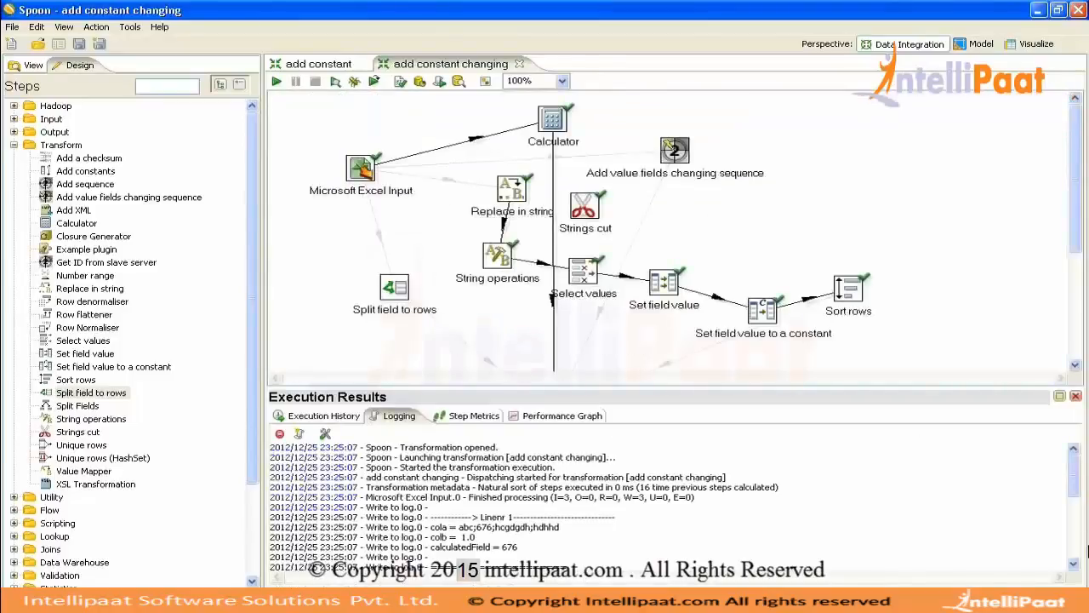
click(1076, 395)
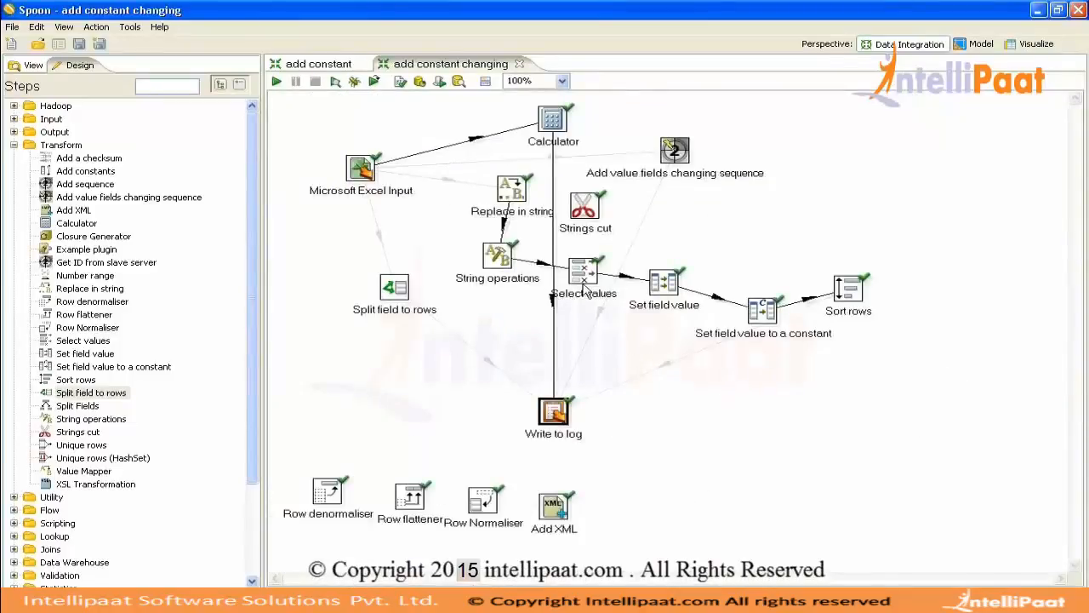
mouse_move(556, 130)
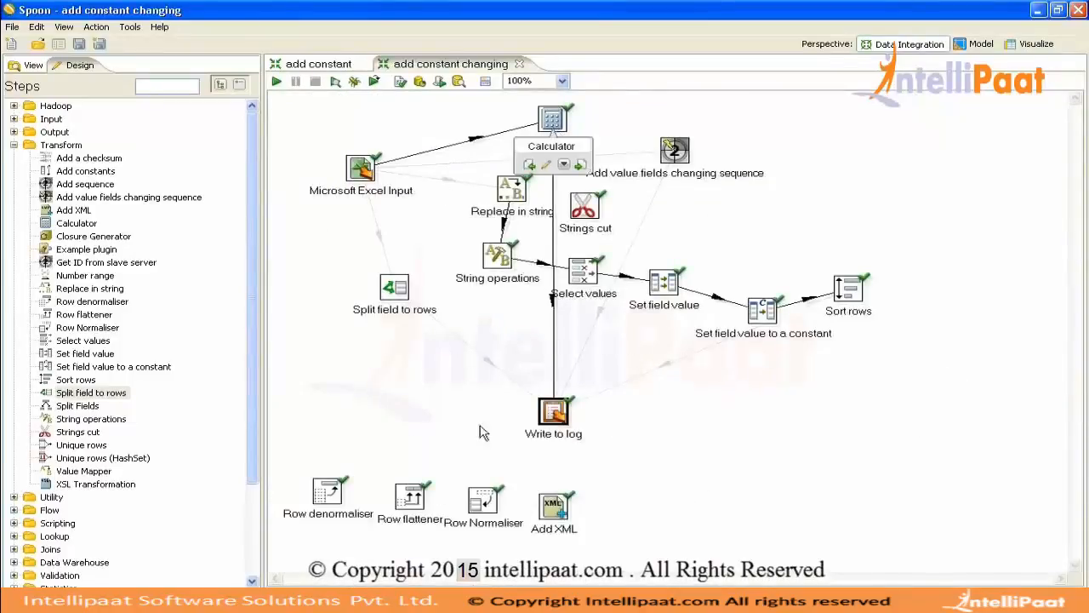
click(486, 83)
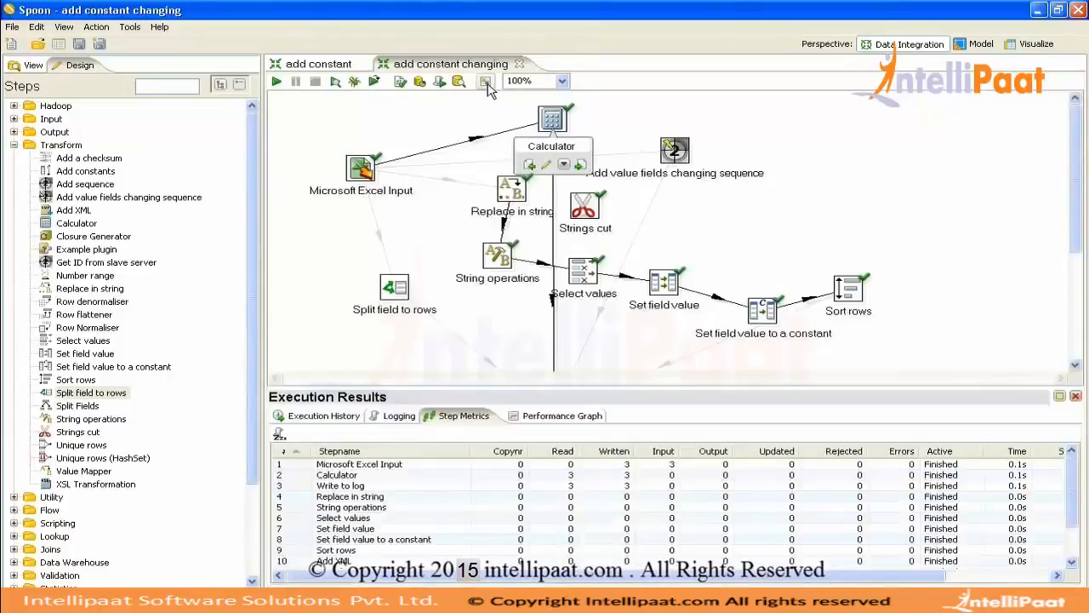
click(388, 420)
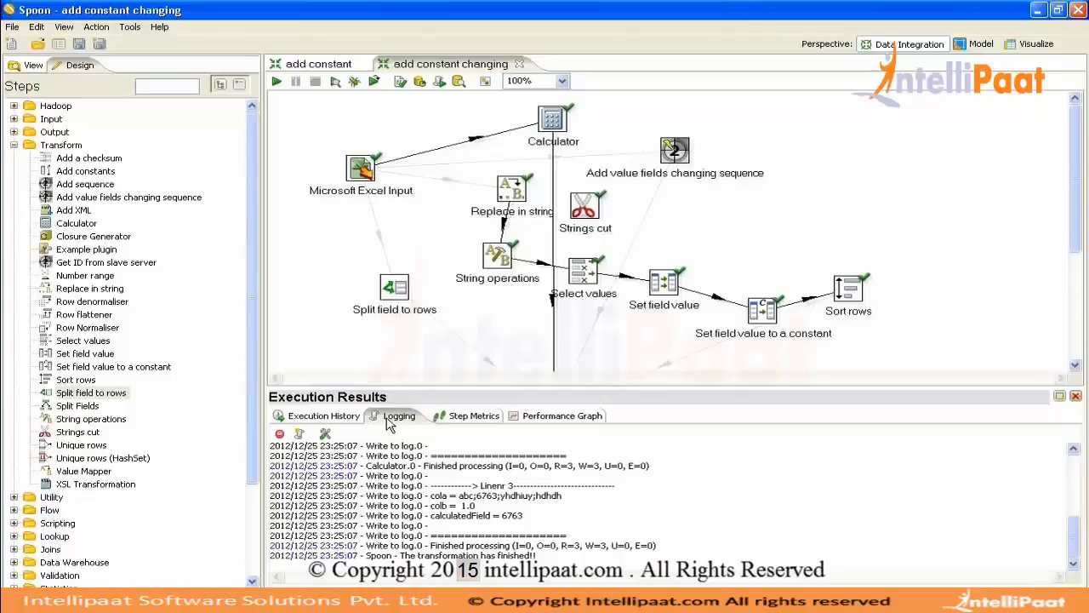
double_click(558, 121)
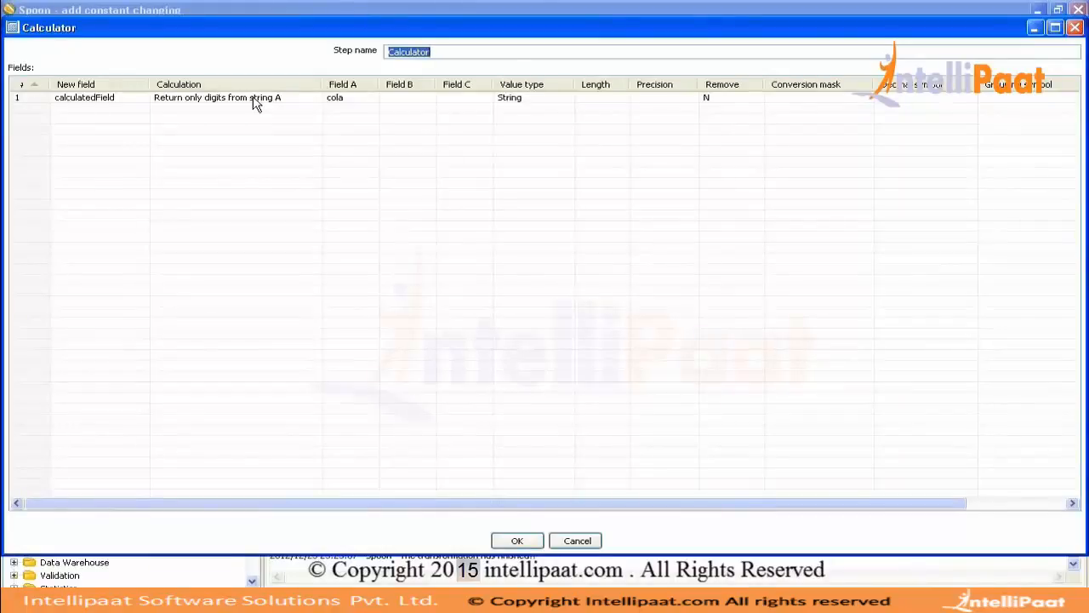
click(521, 543)
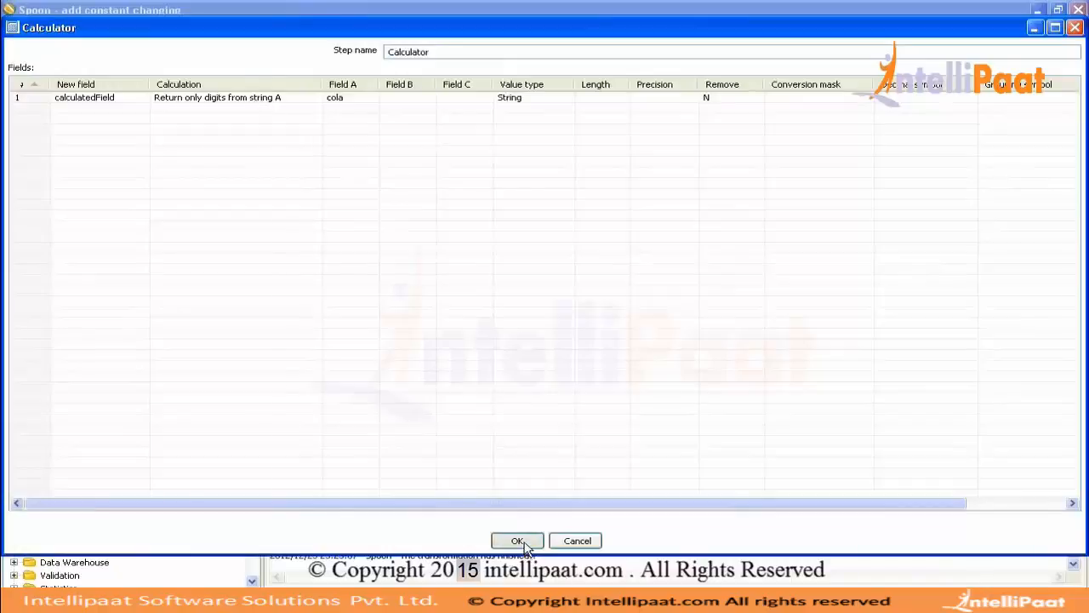
Switch to Excel and insert an A within the numbers, making A2:A4 abc;6A76;hcgdgdh;hdhhd, abc;4A7;yuidfddf;hdhdh and abc;67A63;yhdhiuy;hdhdh
key(alt+Tab)
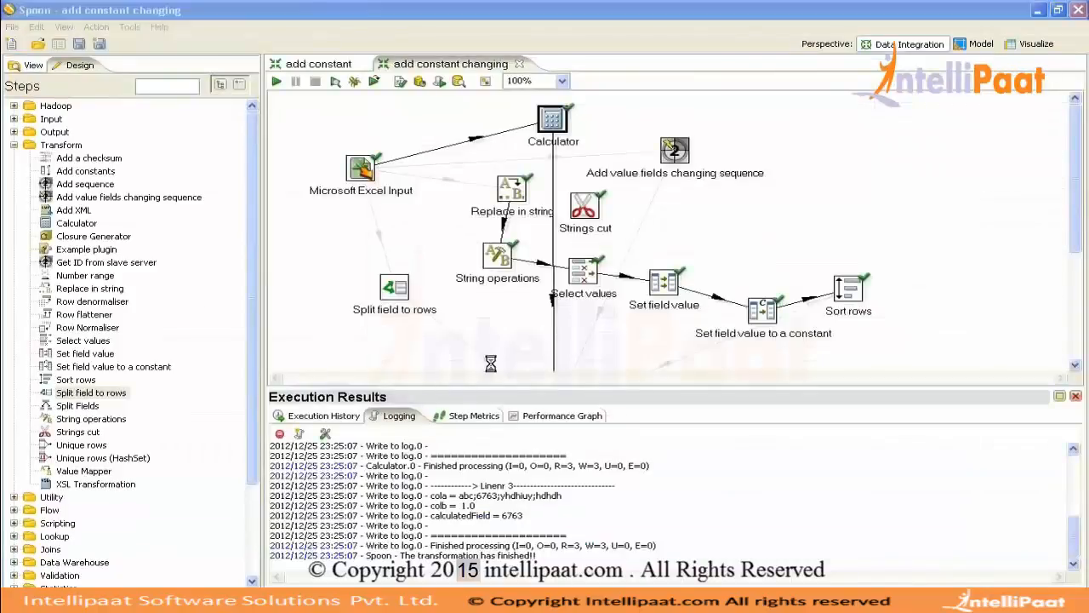
click(74, 163)
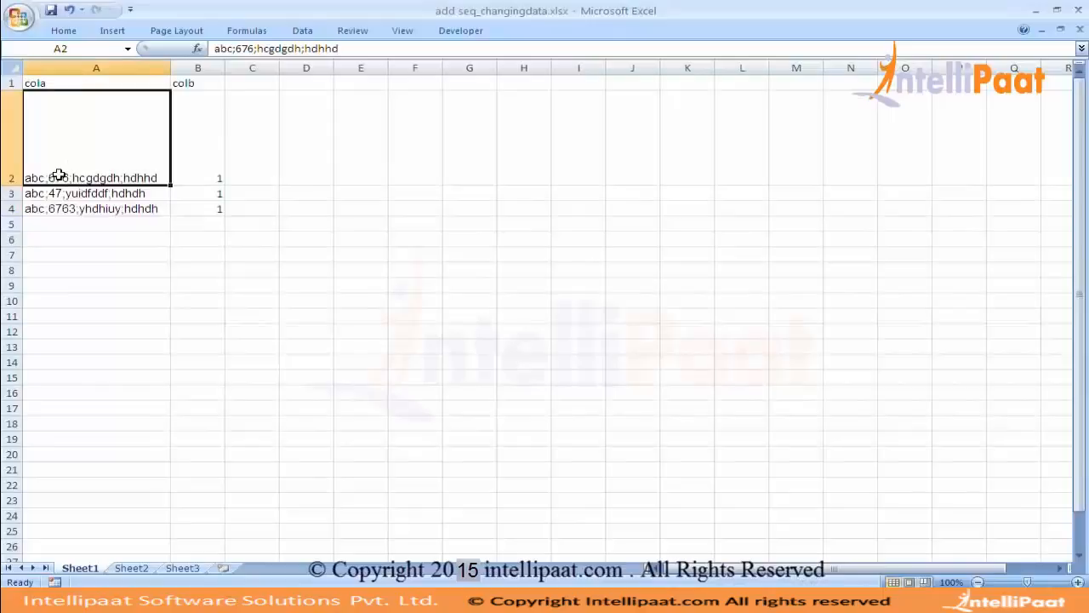
double_click(59, 177)
text(A)
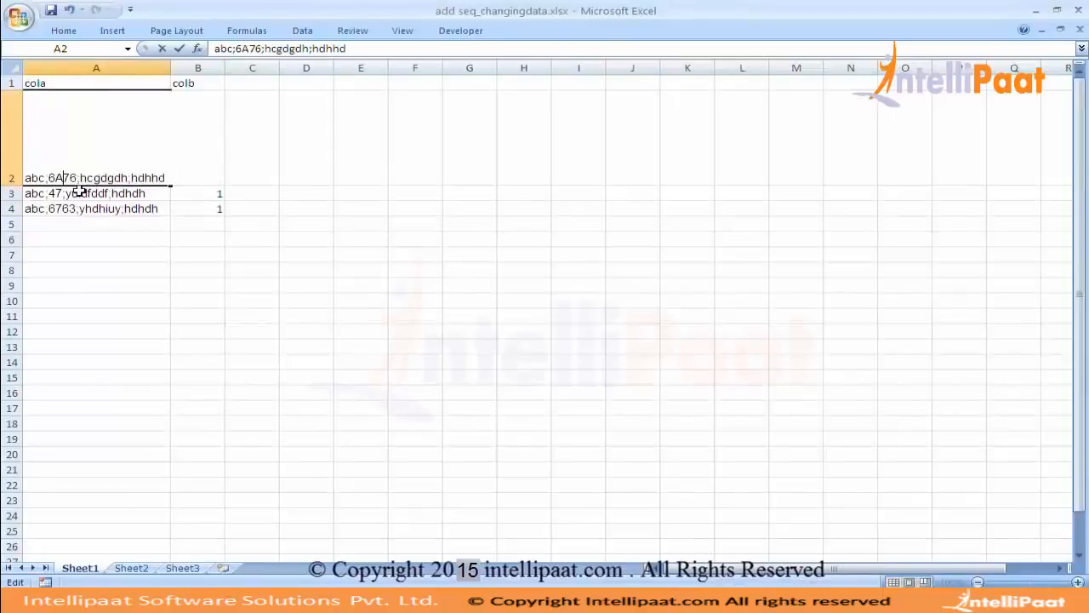
double_click(56, 193)
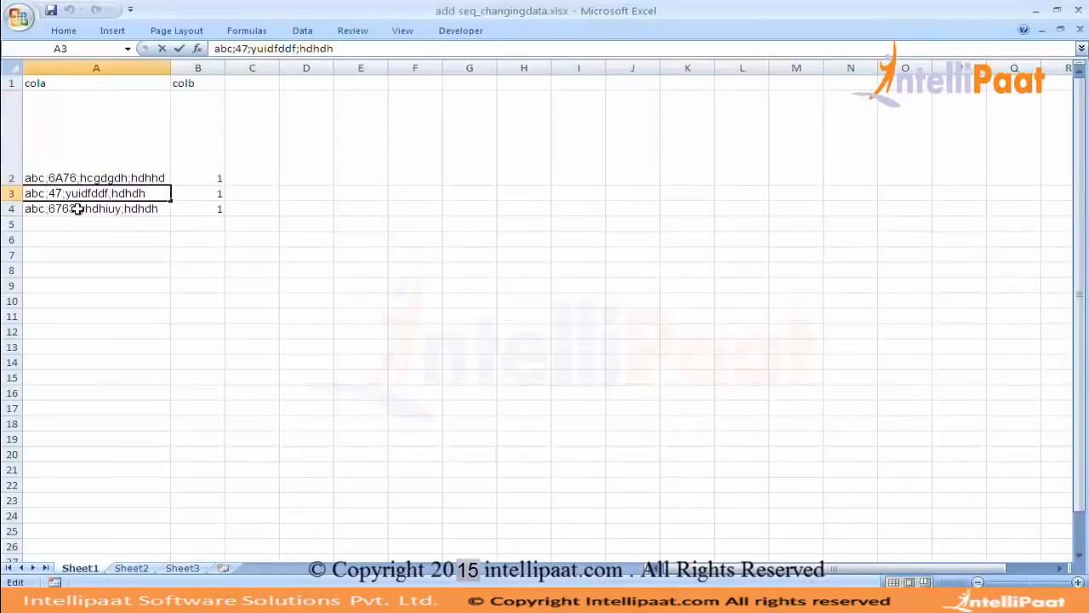
text(A)
double_click(65, 208)
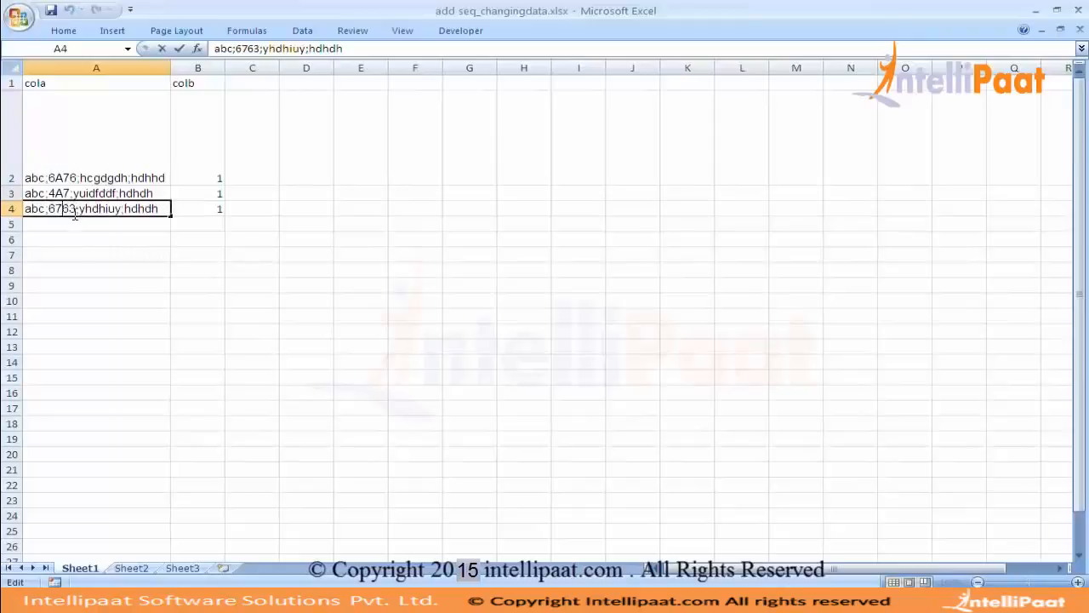
text(A)
click(134, 253)
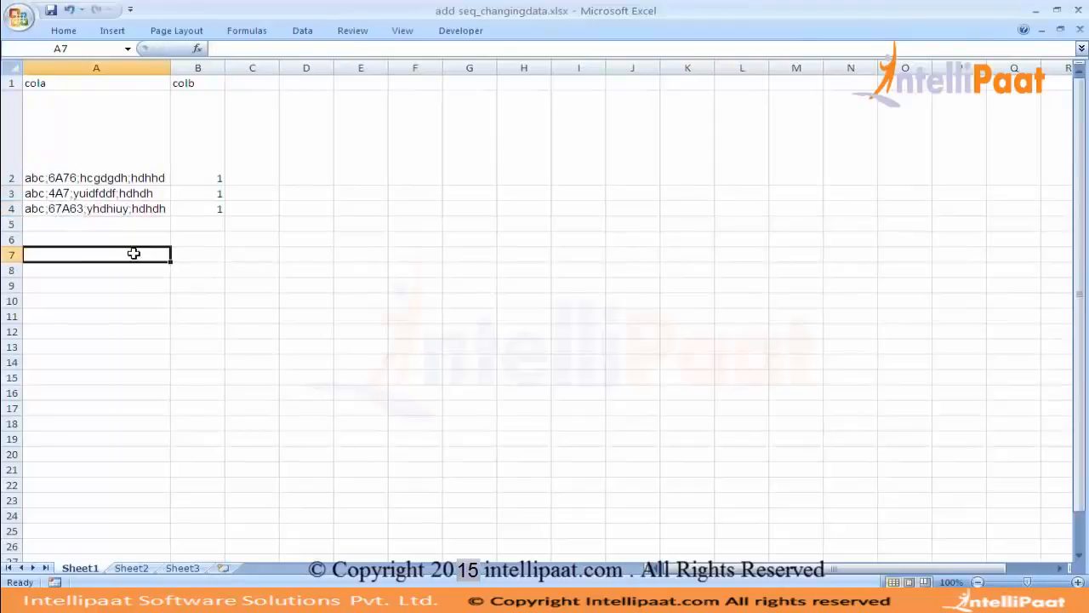
Switch to Spoon, rerun the transformation on the edited Excel data, and enlarge its log
key(alt+Tab)
click(272, 82)
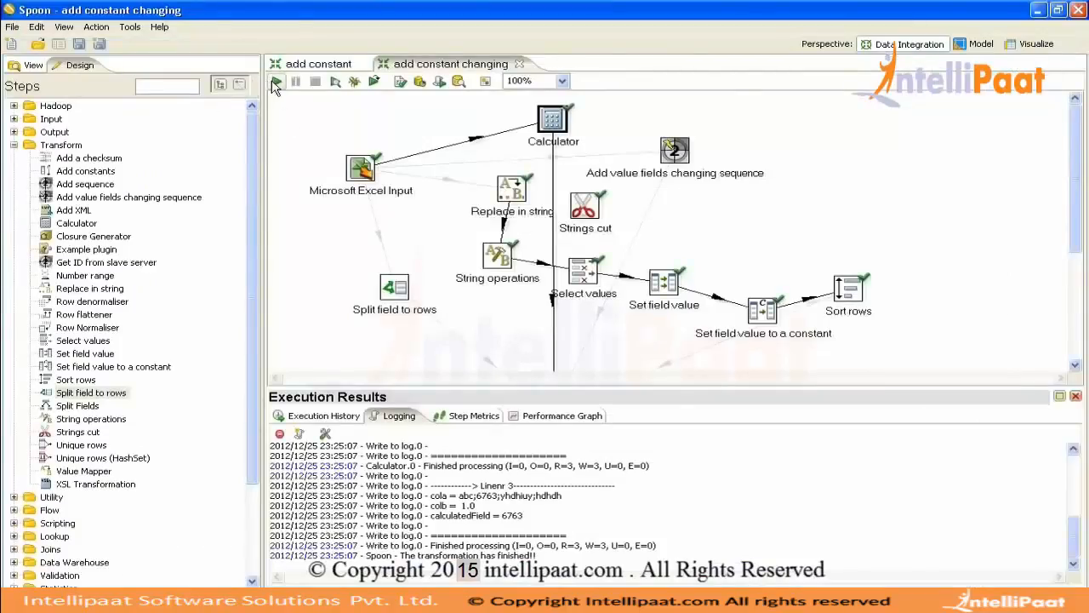
key(Return)
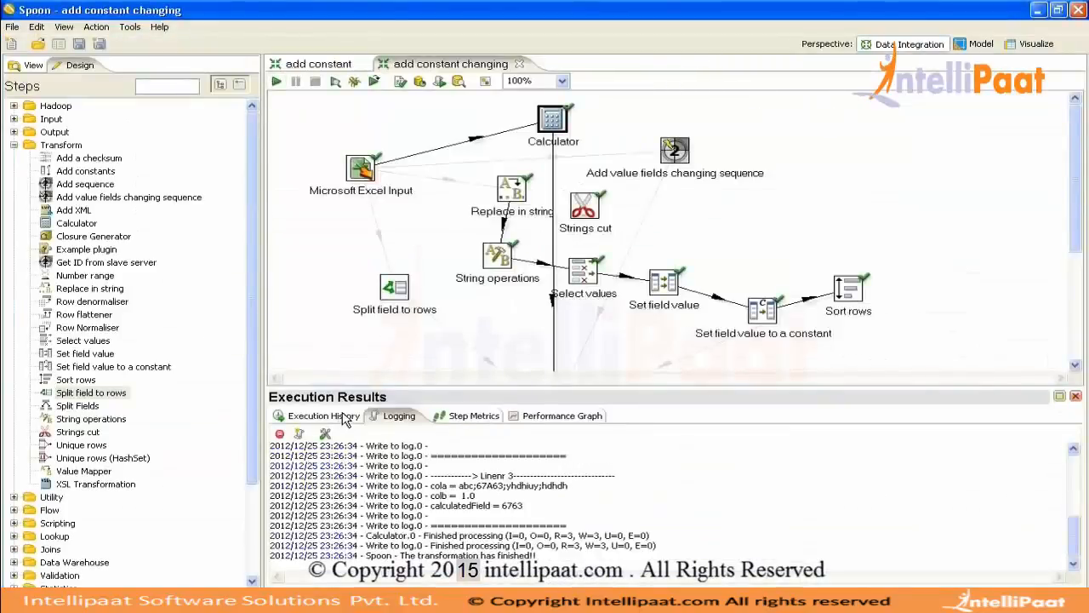
double_click(393, 419)
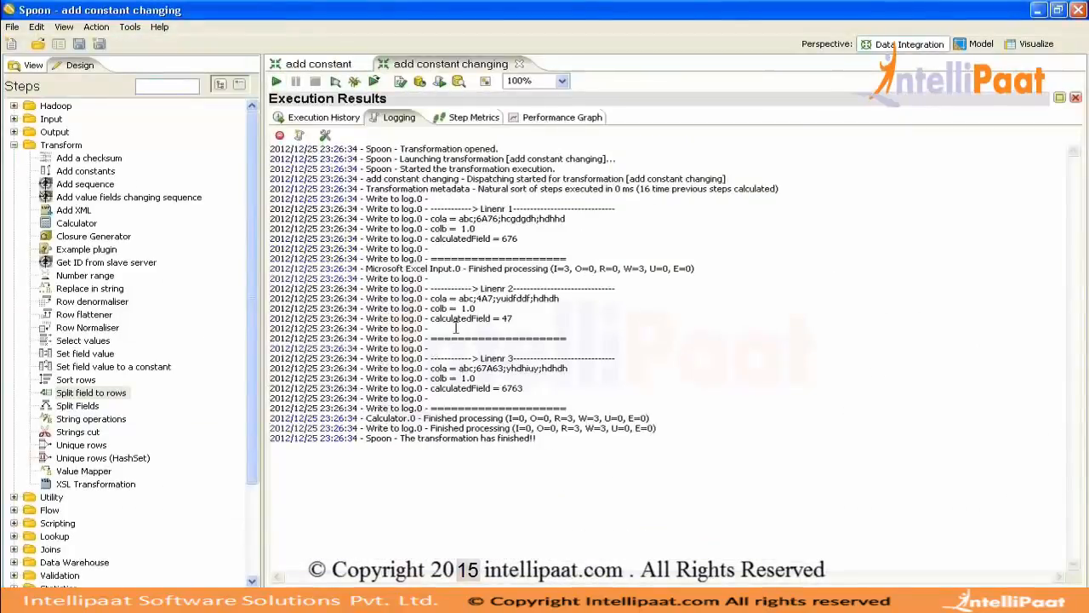
Compare the cola text with the calculatedField value for the first two output rows in the enlarged log
drag(477, 218, 525, 237)
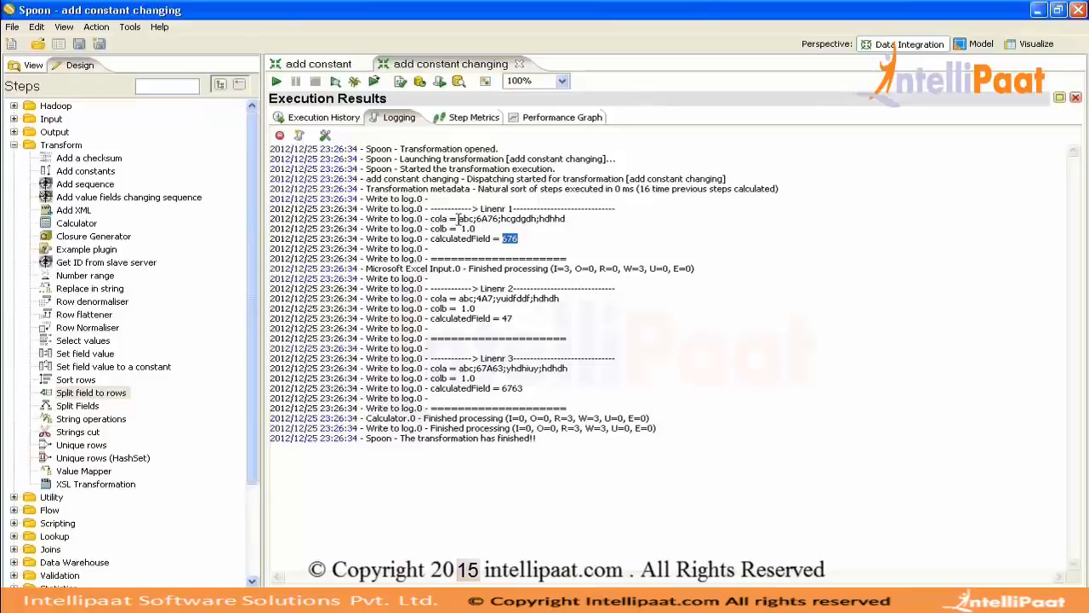
double_click(482, 220)
double_click(510, 240)
drag(478, 218, 502, 220)
drag(482, 299, 498, 308)
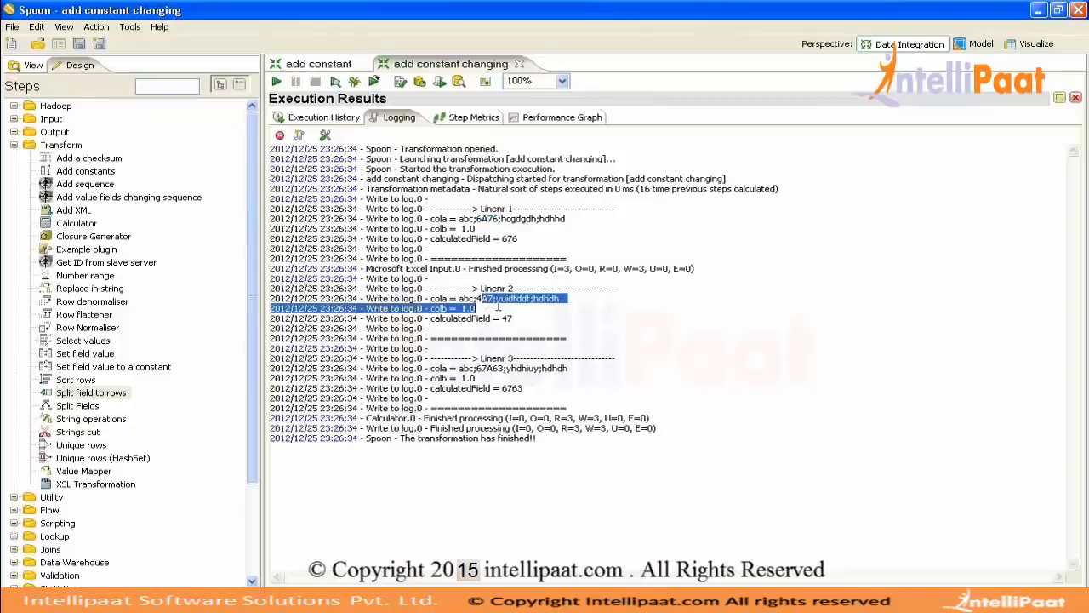
click(505, 320)
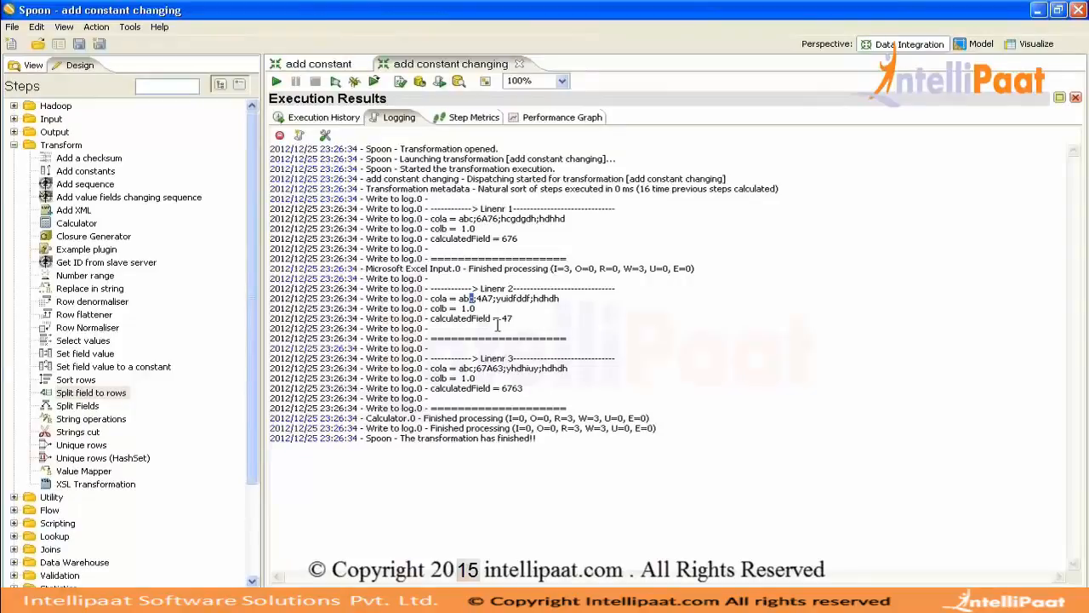
mouse_move(478, 304)
mouse_down()
mouse_move(451, 305)
mouse_move(461, 308)
mouse_up()
click(460, 299)
drag(480, 299, 493, 300)
drag(496, 300, 506, 289)
Restore and hide the execution results, and review the delimiter setting of the Split field to rows step
double_click(396, 119)
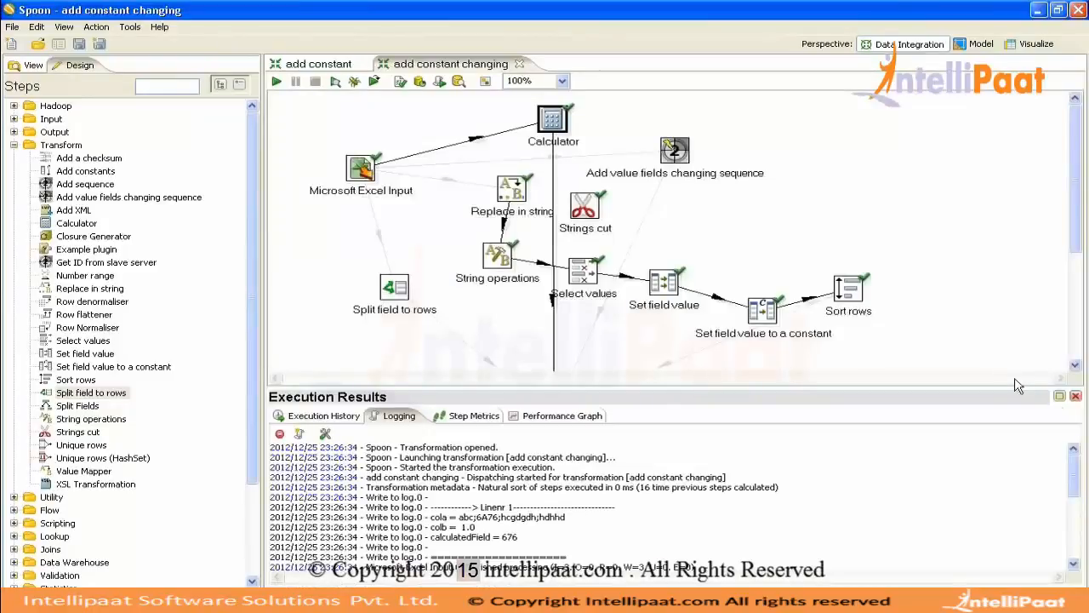
click(1075, 396)
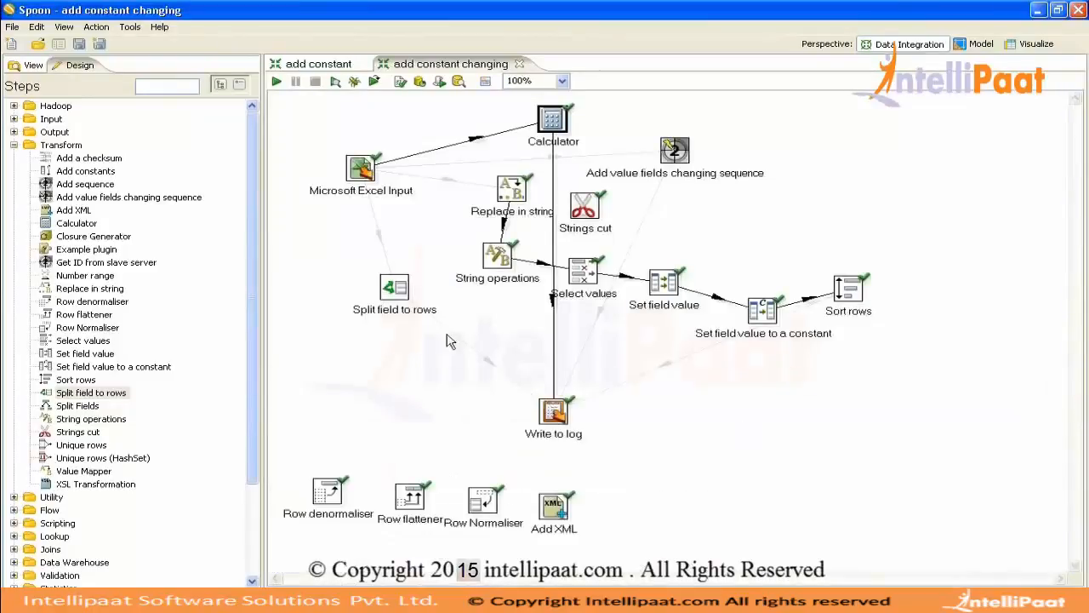
double_click(397, 289)
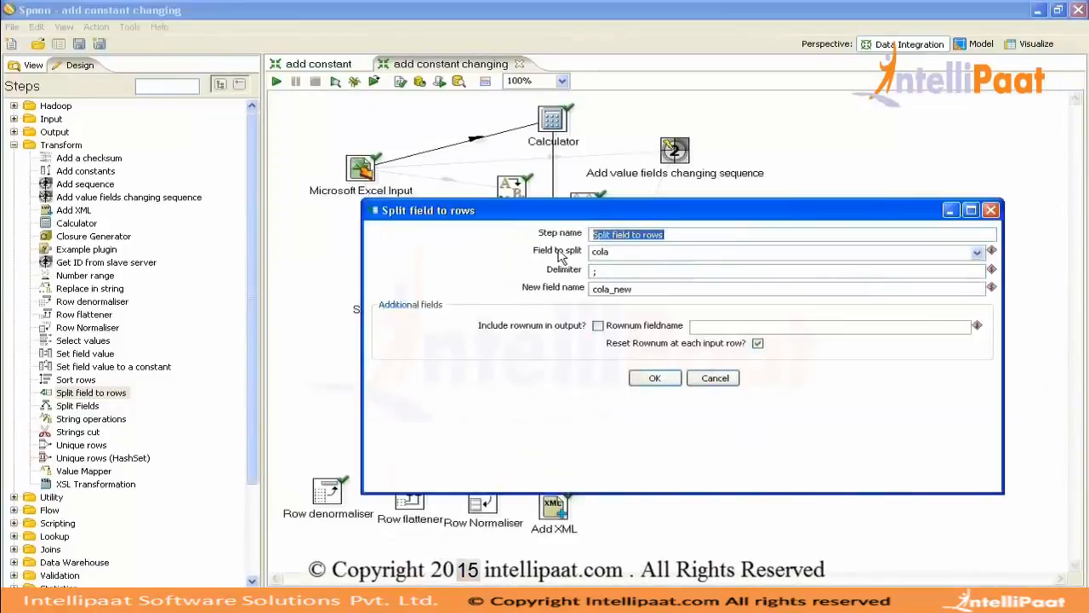
click(602, 272)
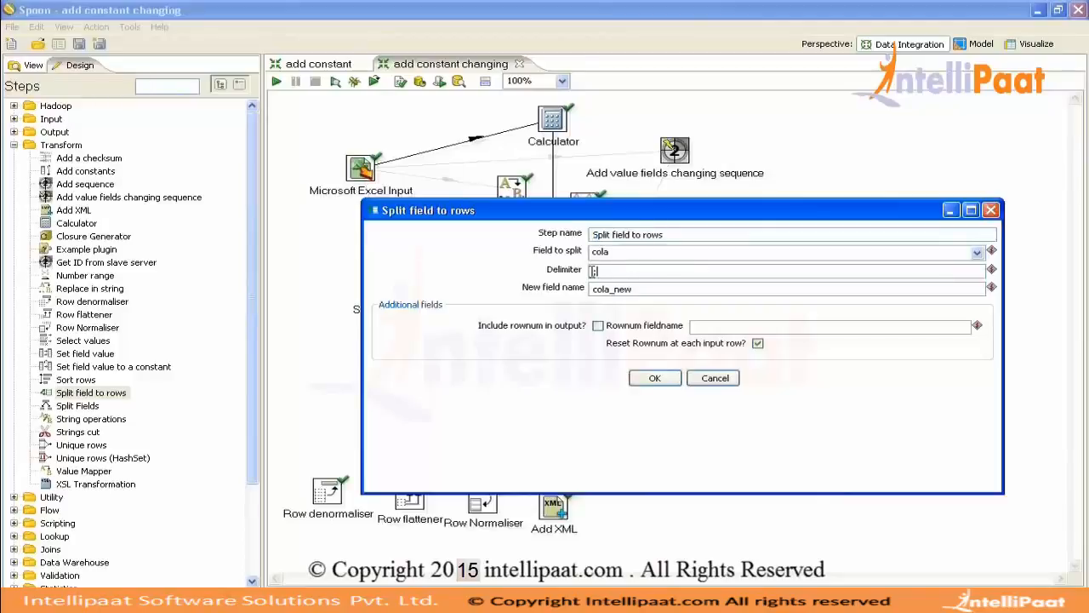
click(664, 379)
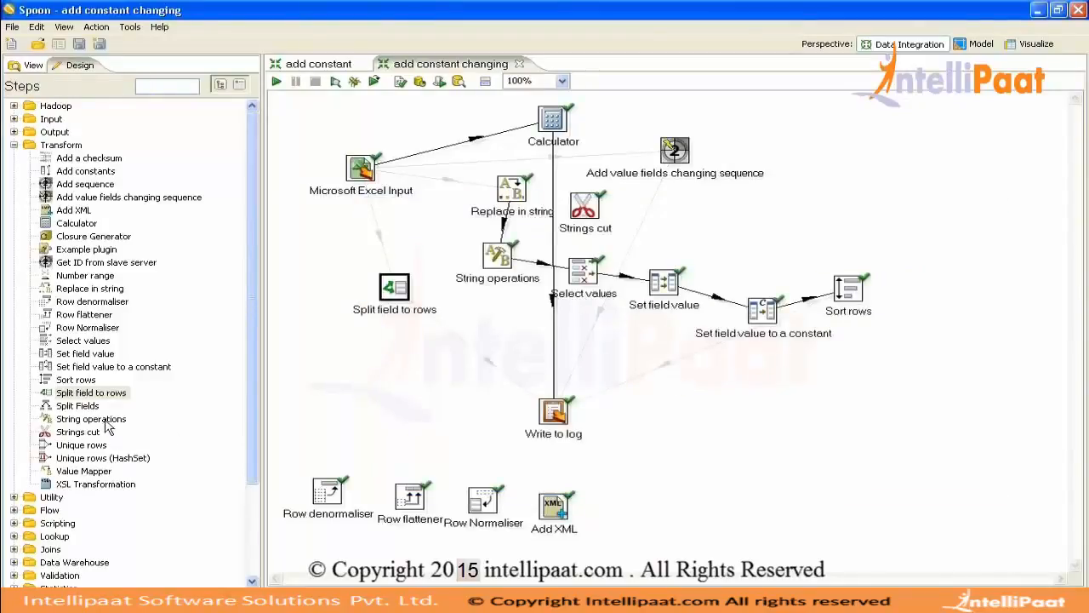
Add a Split Fields transform step beside Split field to rows and set its delimiter to a semicolon (;)
click(84, 409)
drag(85, 411, 442, 342)
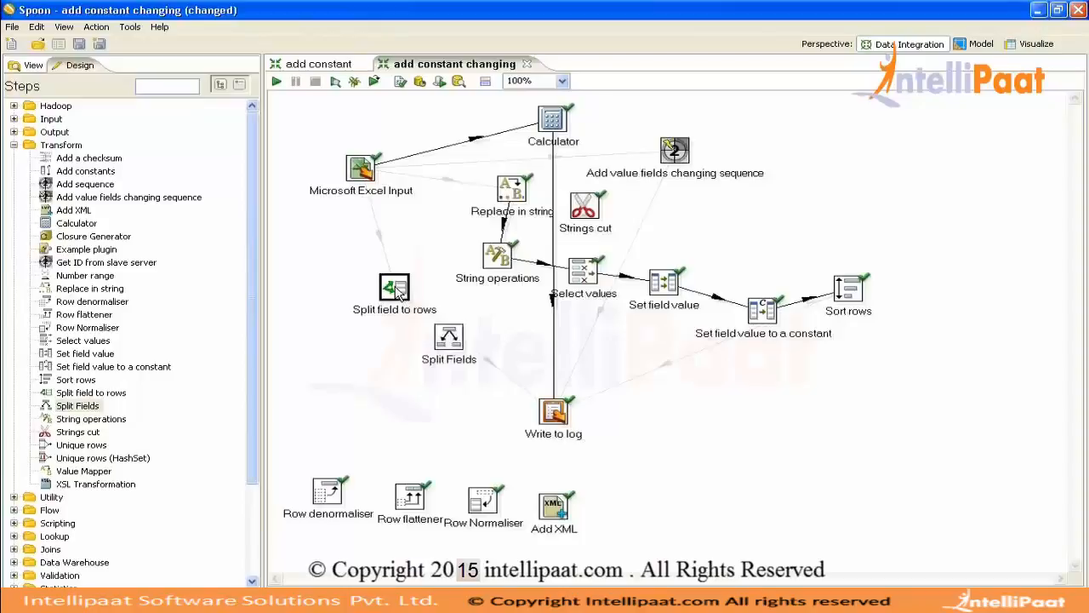
mouse_move(398, 294)
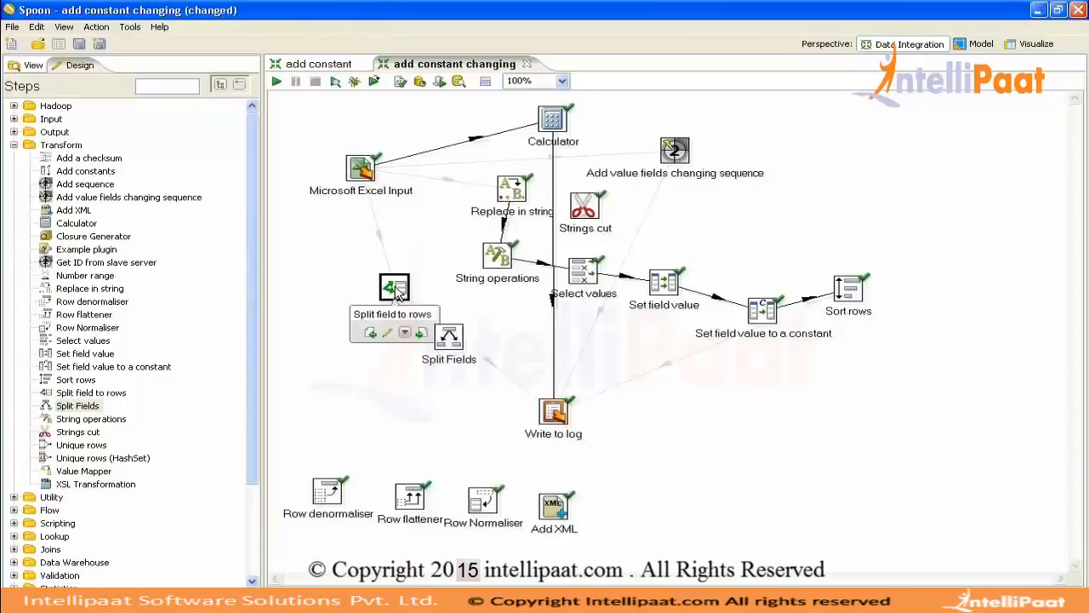
double_click(441, 336)
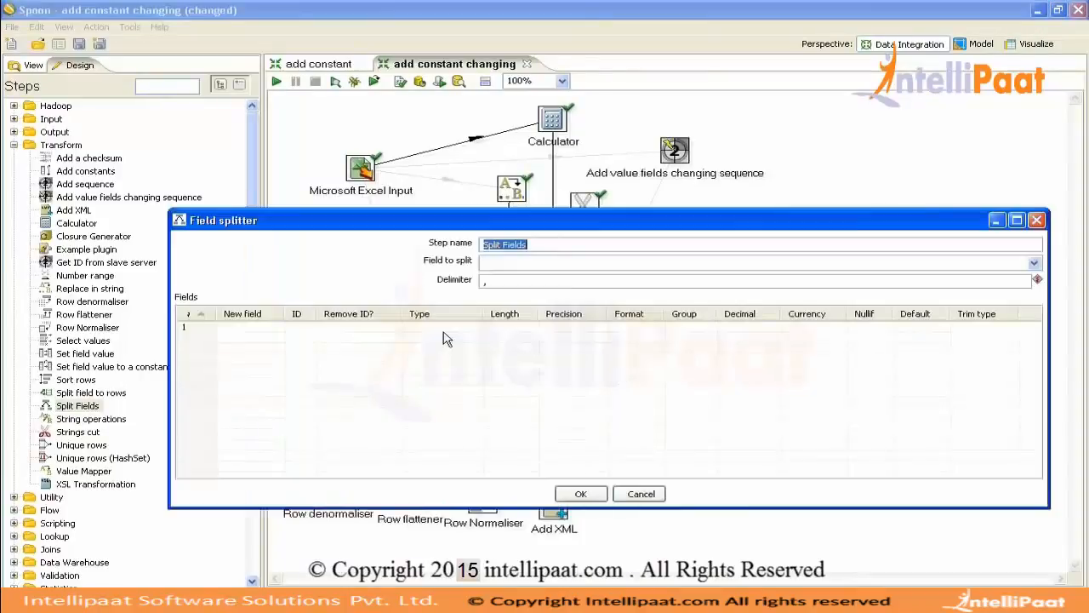
click(495, 283)
drag(494, 284, 465, 277)
text(;)
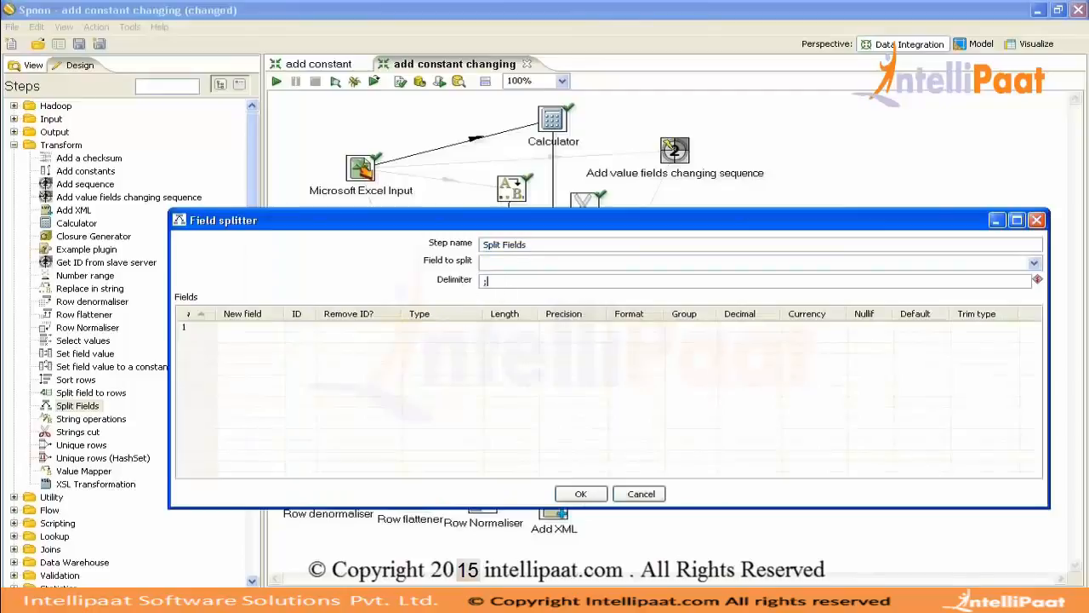
click(501, 262)
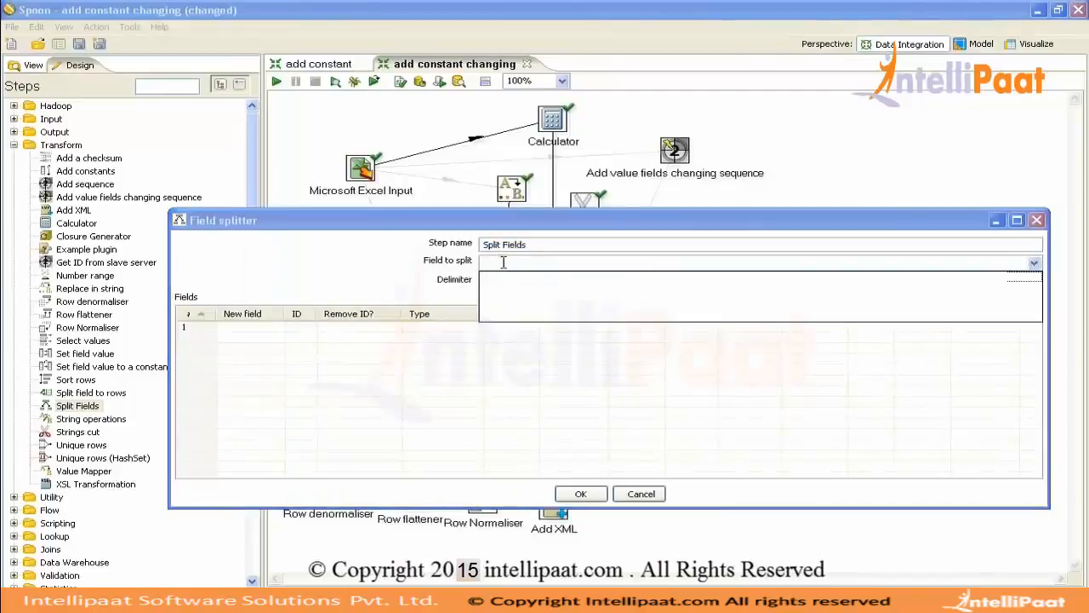
click(567, 497)
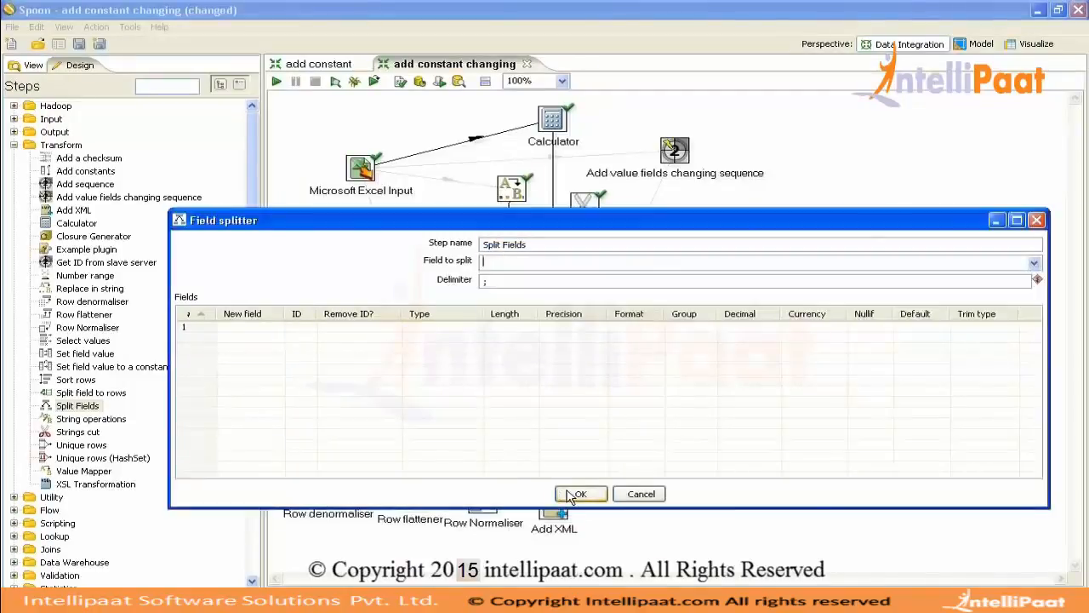
click(577, 496)
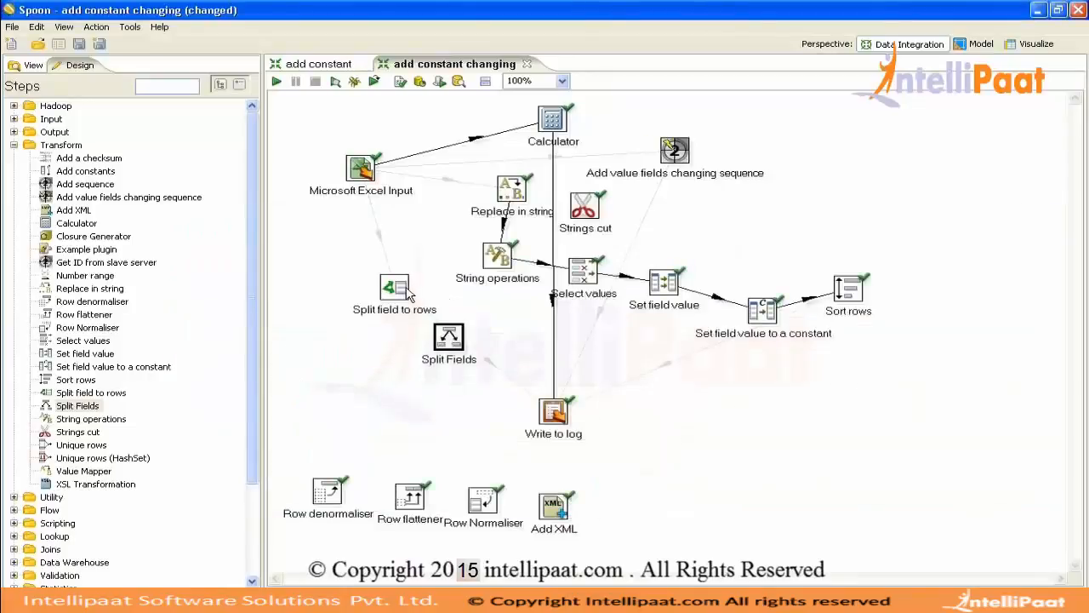
Move Split field to rows aside, connect Microsoft Excel Input to Split Fields, and disable the hop to Calculator
drag(379, 300, 375, 366)
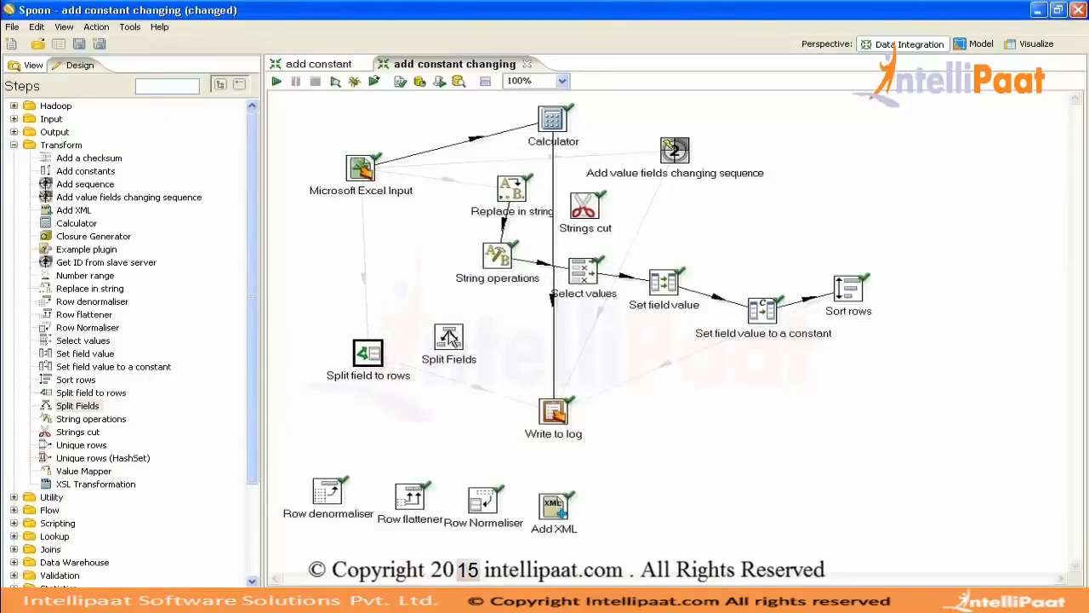
drag(362, 170, 448, 342)
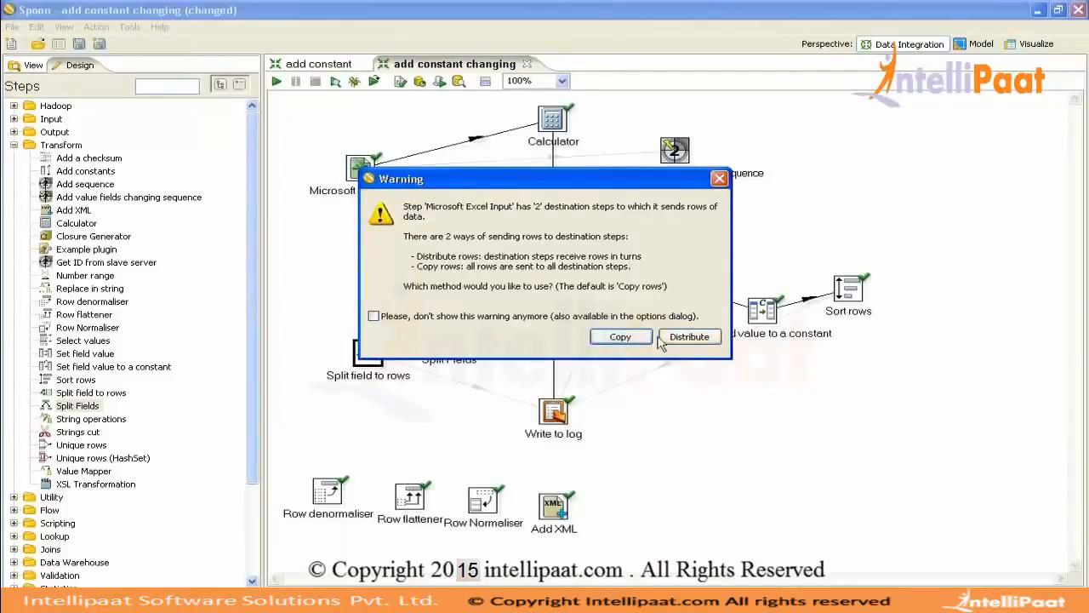
click(720, 179)
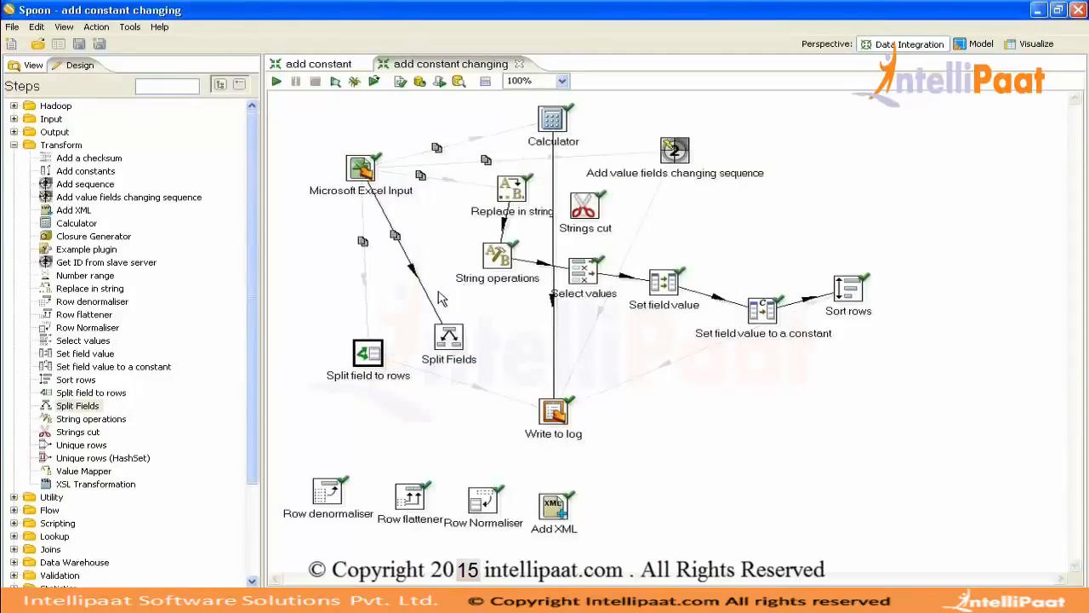
drag(442, 337, 435, 309)
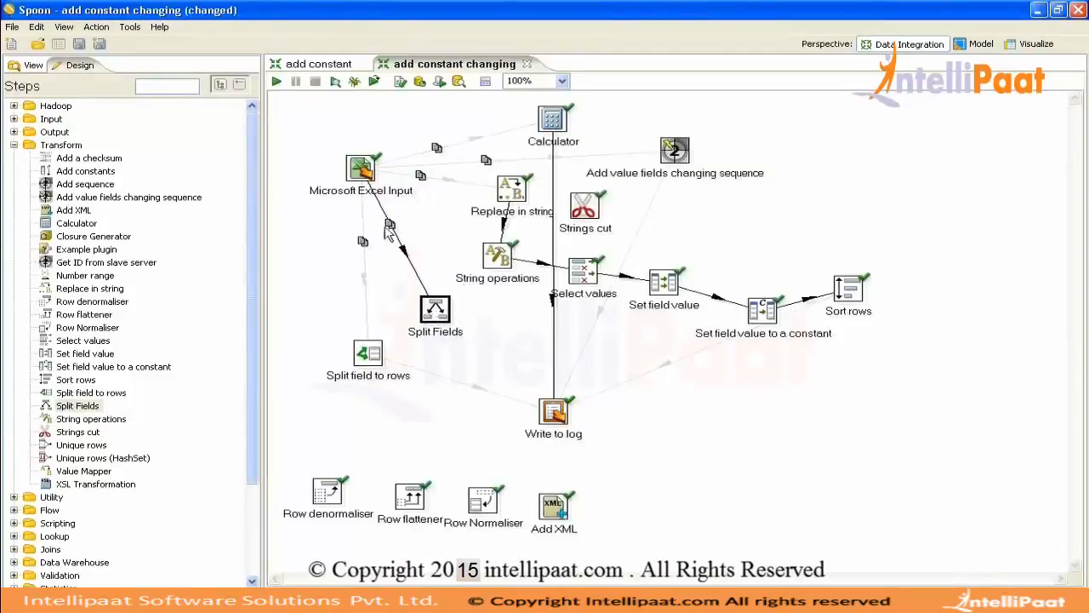
Set the data movement of Microsoft Excel Input to distribute rows among its destination steps
click(360, 169)
right_click(363, 170)
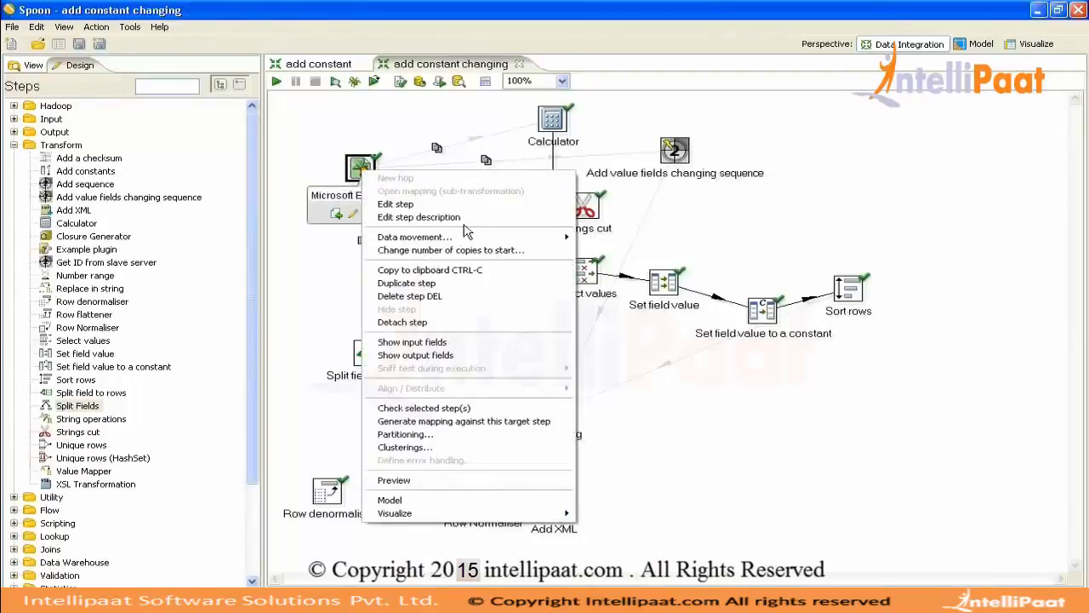
mouse_move(553, 238)
click(619, 240)
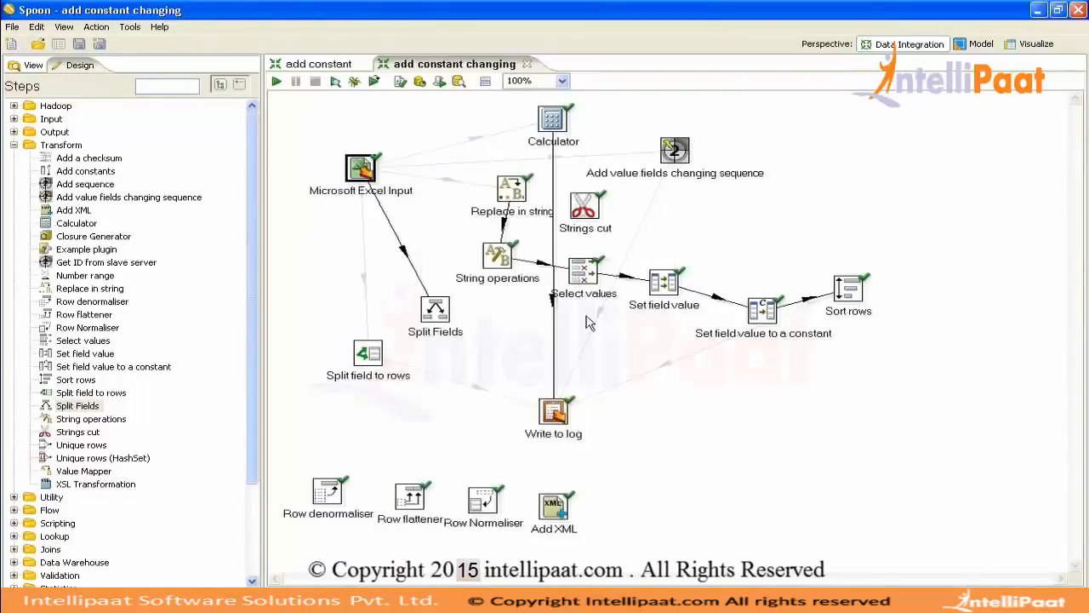
Set cola as the field to split in the Split Fields step
mouse_move(435, 309)
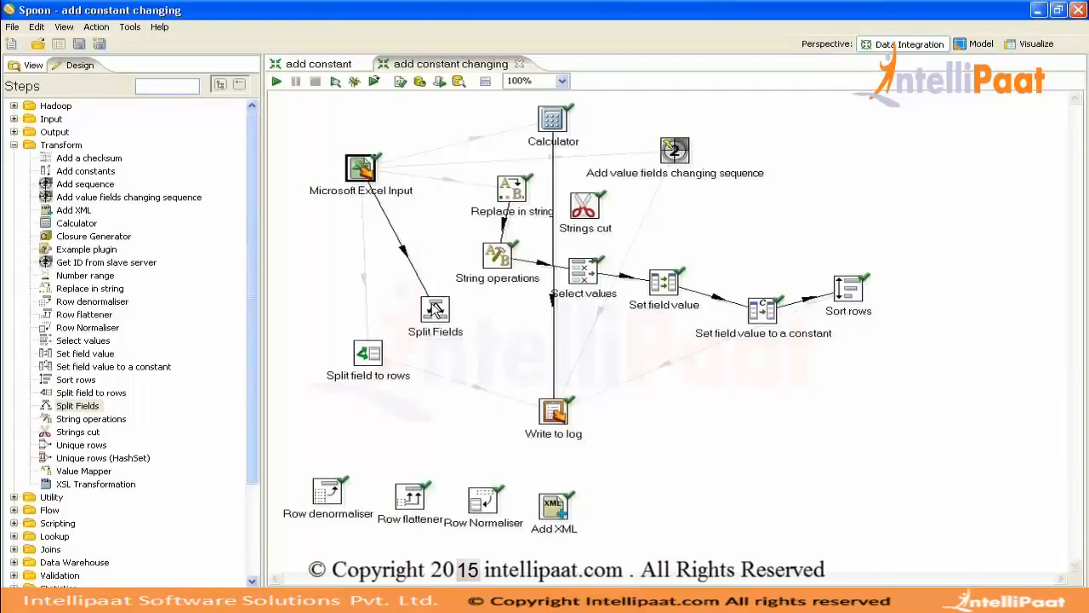
double_click(435, 308)
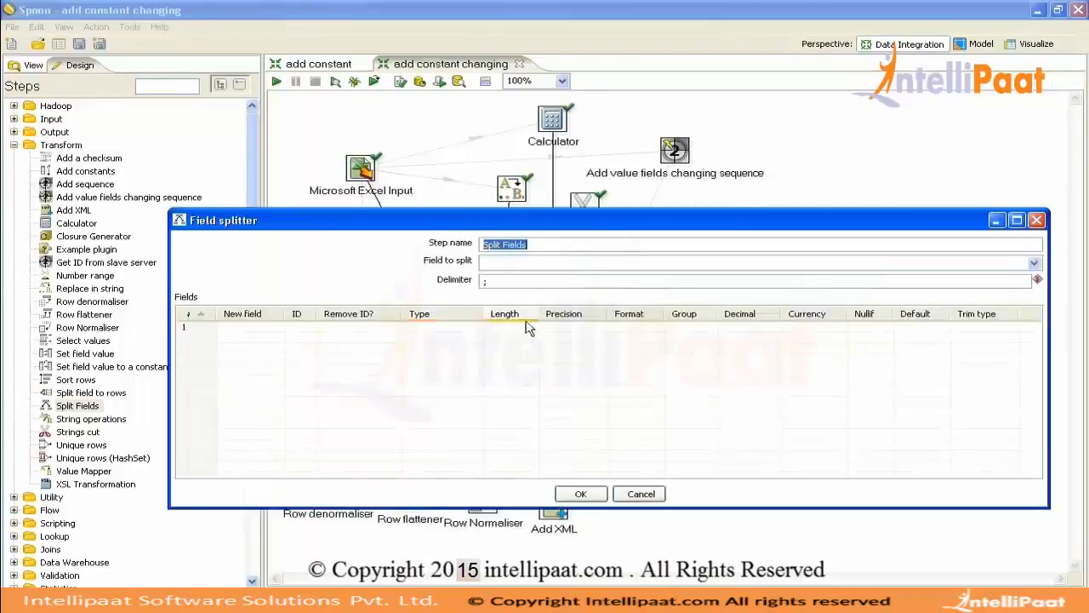
click(1034, 262)
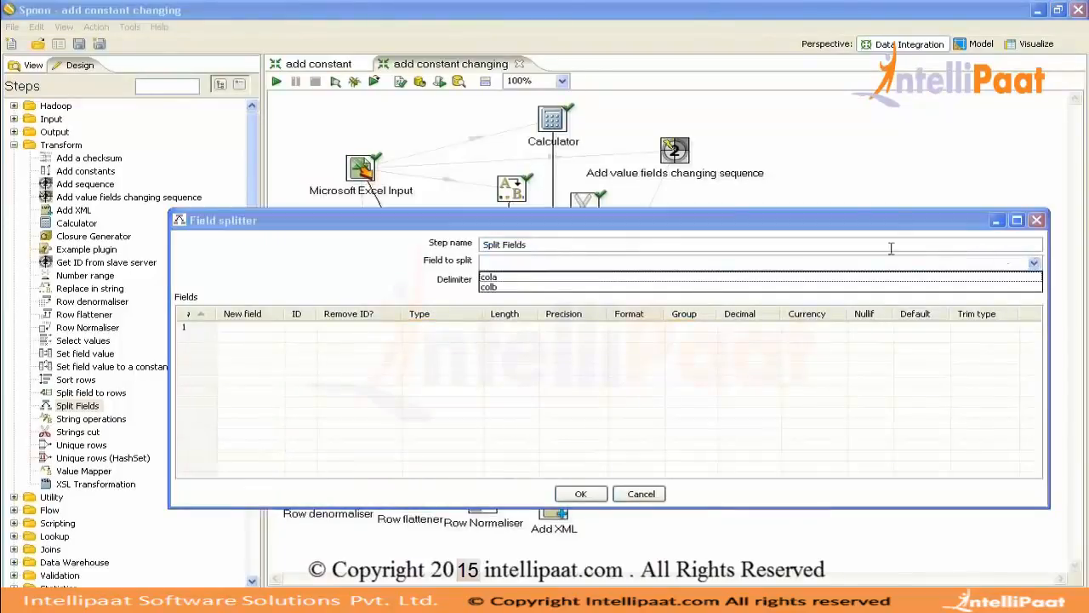
click(499, 278)
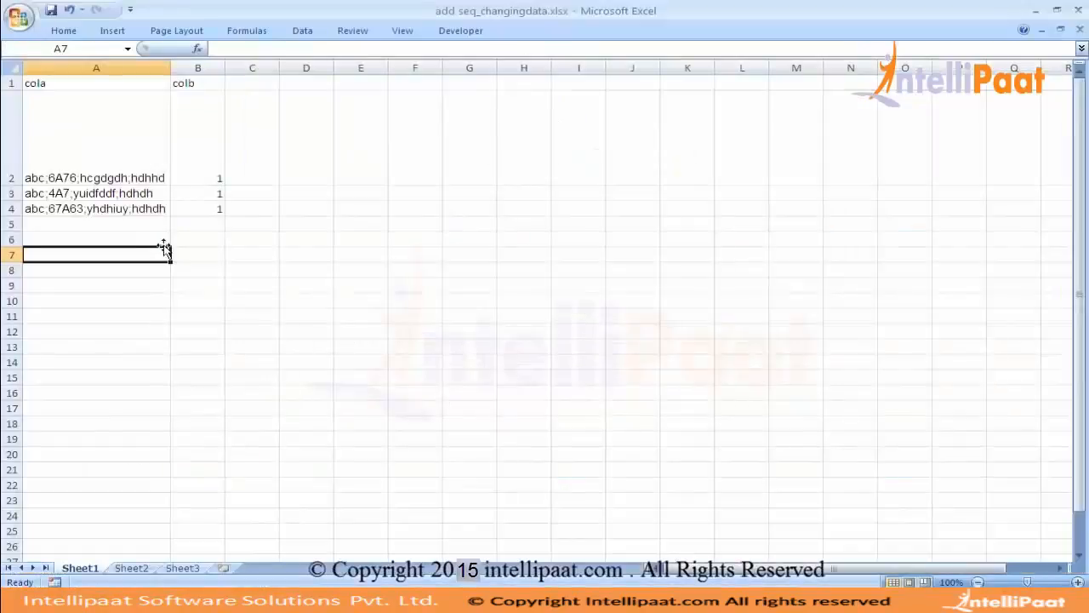
Switch to Excel and examine the semicolon-separated parts of the cola text in cell A2
click(41, 176)
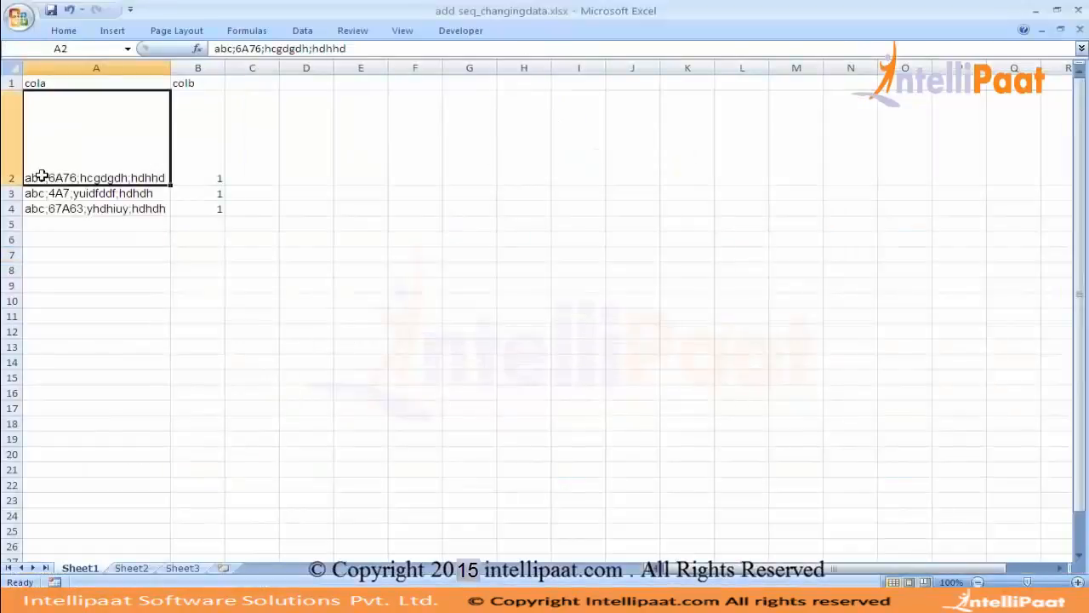
double_click(41, 176)
drag(45, 178, 168, 175)
click(133, 178)
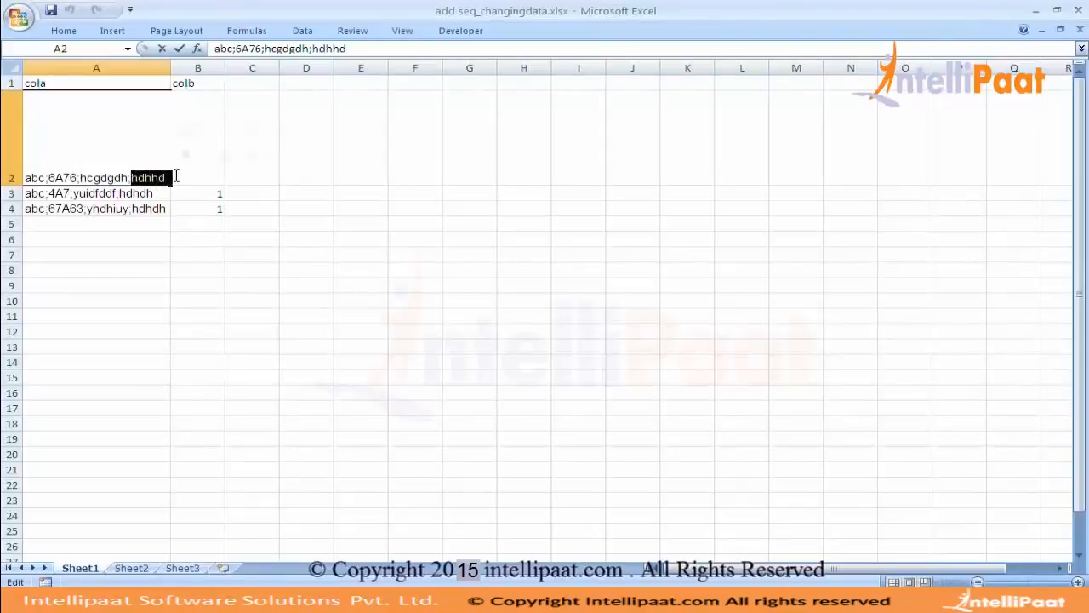
click(158, 224)
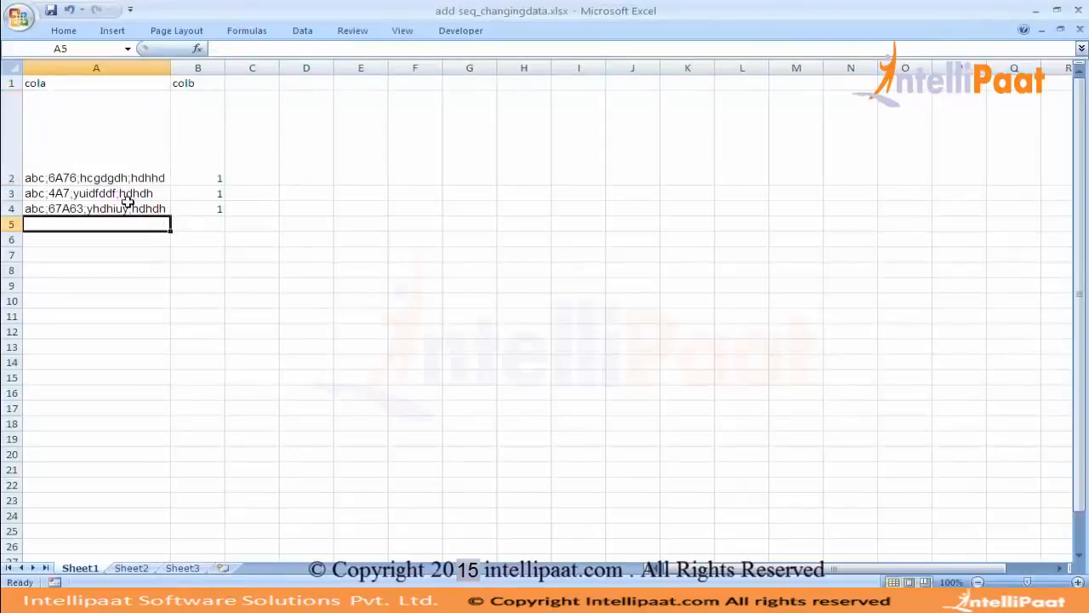
click(43, 177)
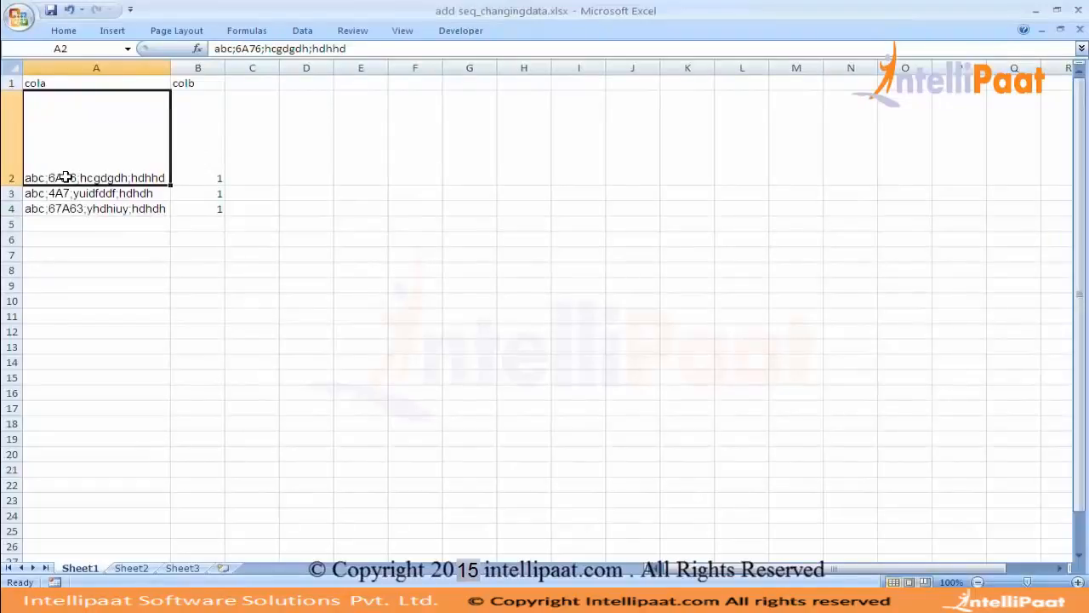
Switch to Spoon and enter col1, col2, col3 and col4 as the new fields of the Split Fields step
key(alt+Tab)
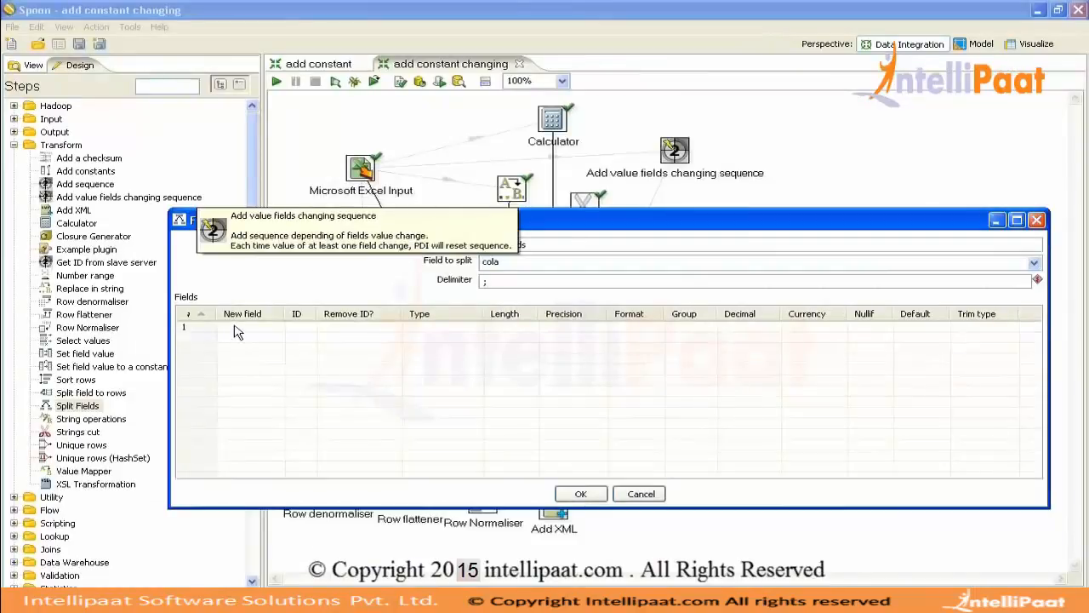
drag(586, 222, 574, 152)
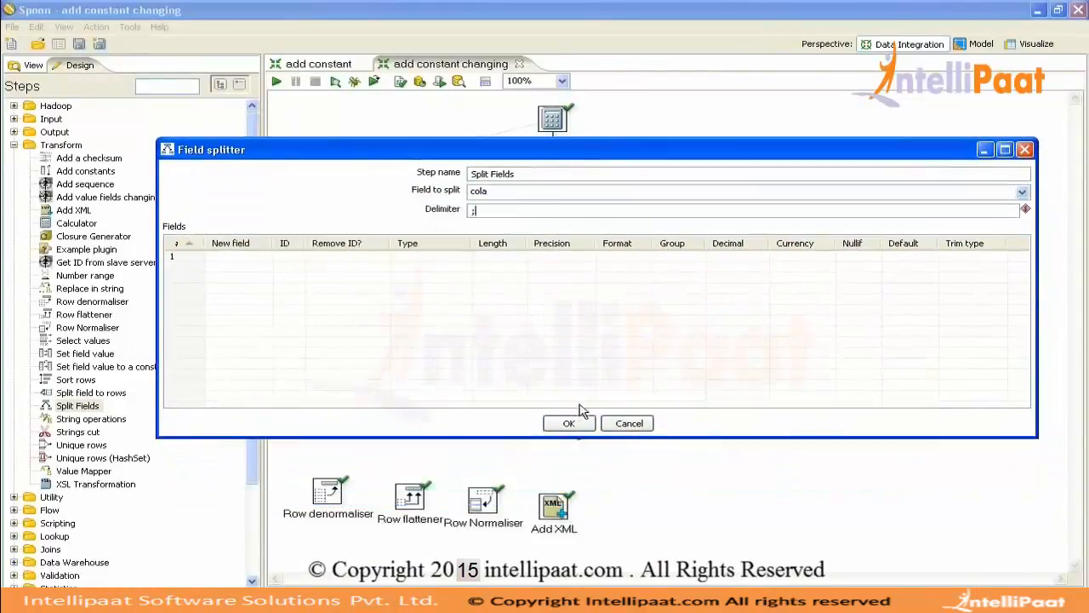
click(239, 257)
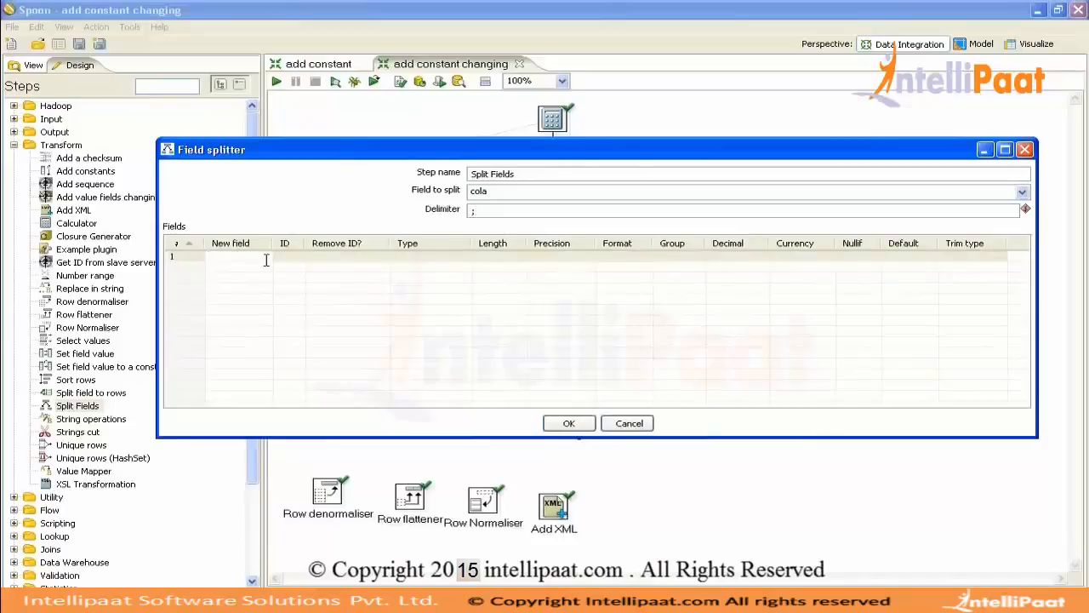
text(col1)
click(262, 267)
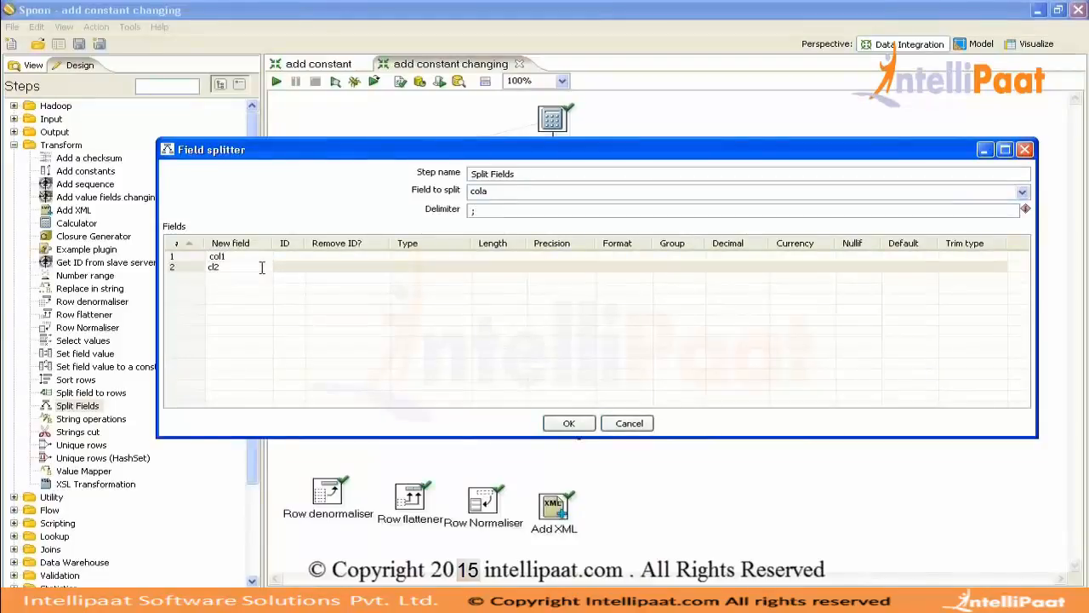
key(BackSpace)
key(BackSpace)
click(241, 278)
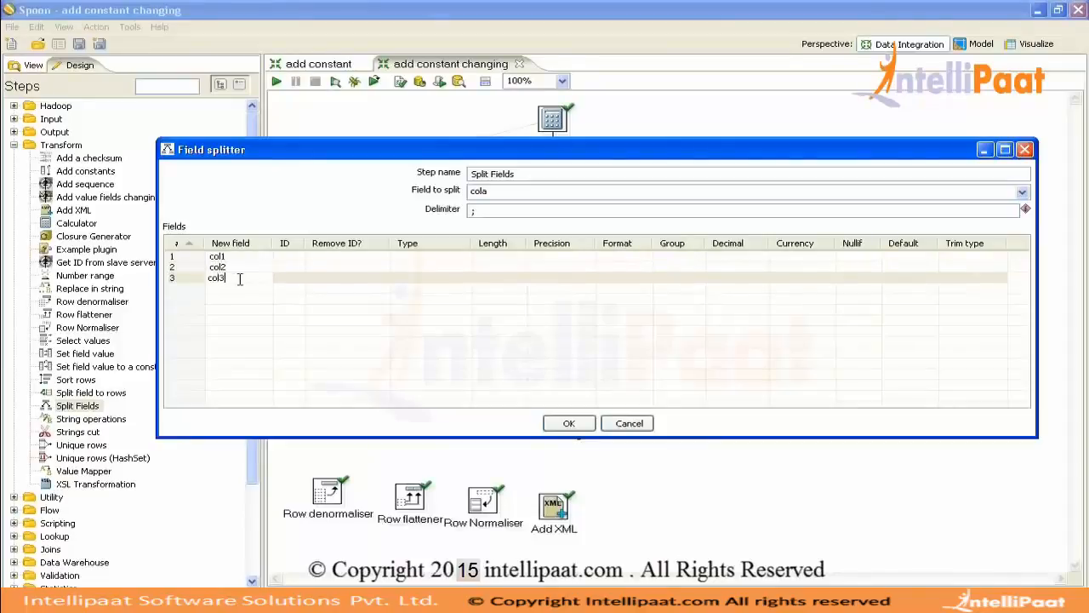
click(240, 290)
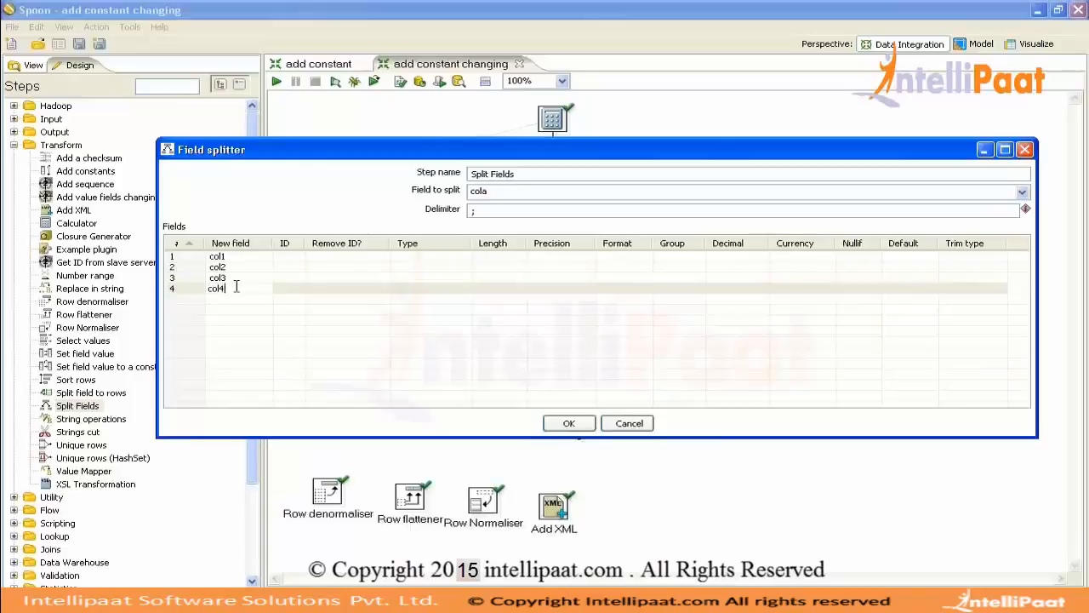
Set the type of col1, col2, col3 and col4 to String in the Split Fields step and apply the settings
click(421, 257)
click(464, 257)
click(437, 274)
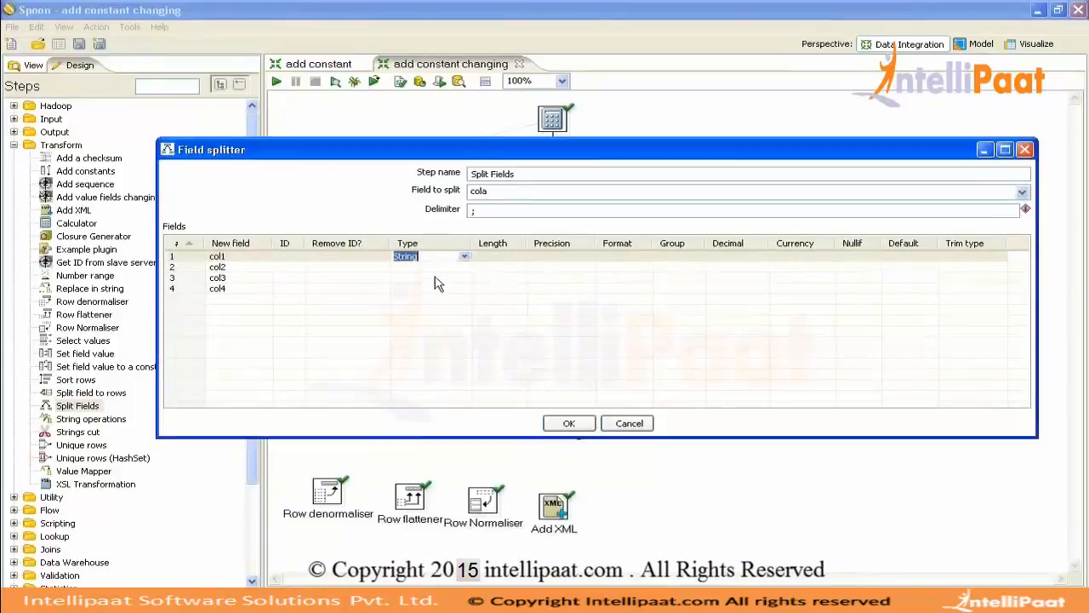
click(434, 277)
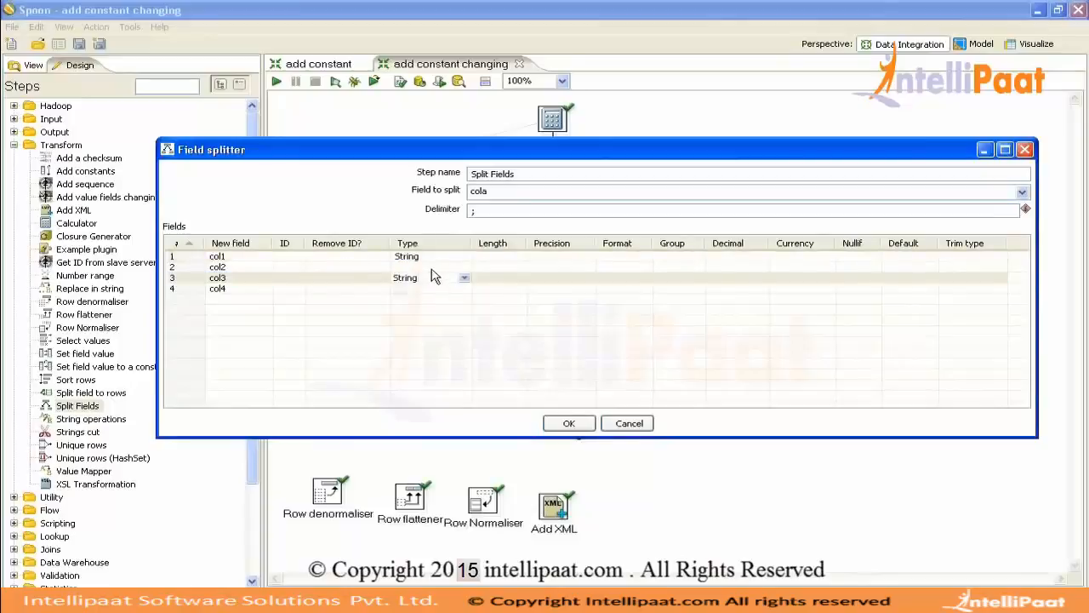
click(431, 289)
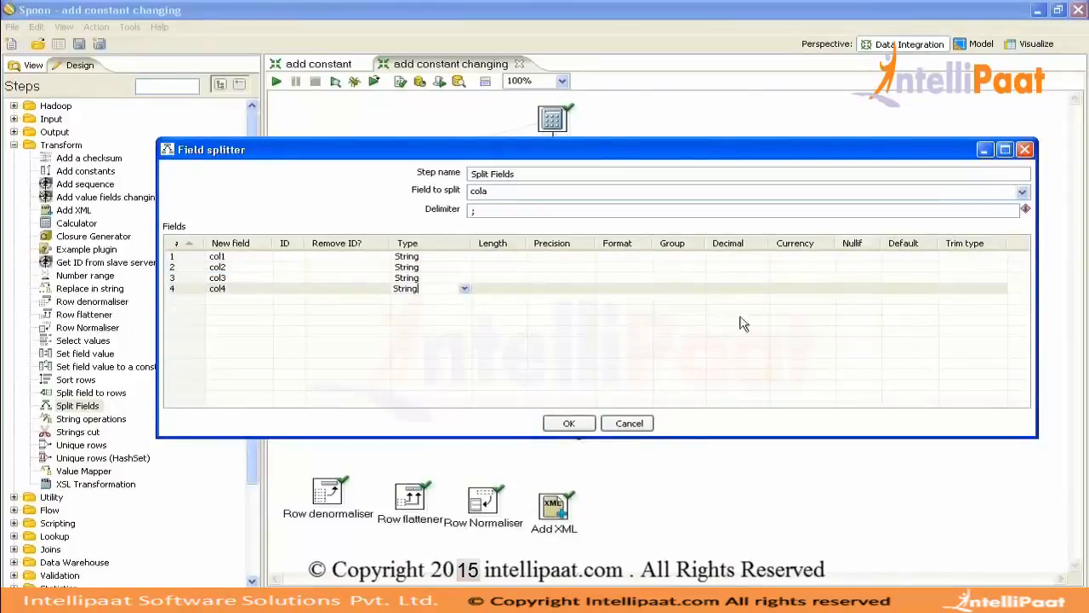
click(569, 426)
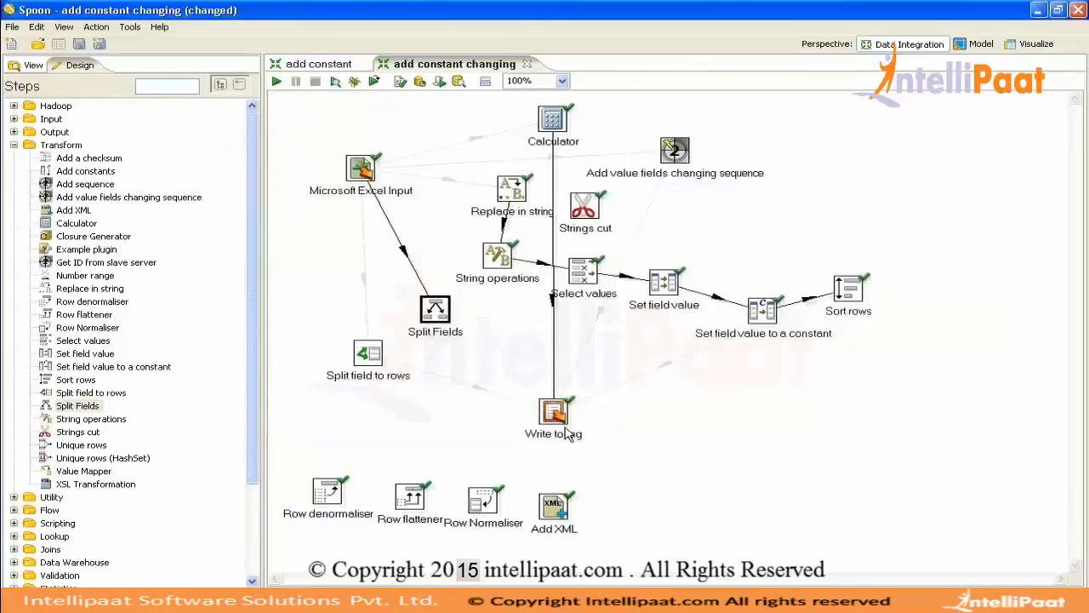
Connect Split Fields to Write to log and disable the hop from Calculator to Write to log
drag(443, 308, 552, 418)
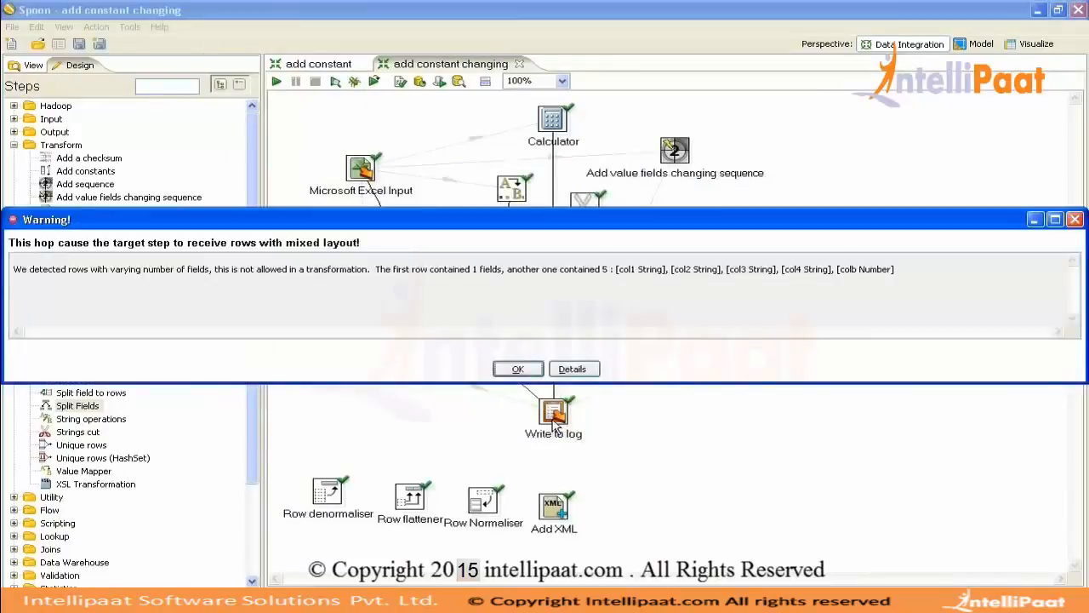
click(518, 369)
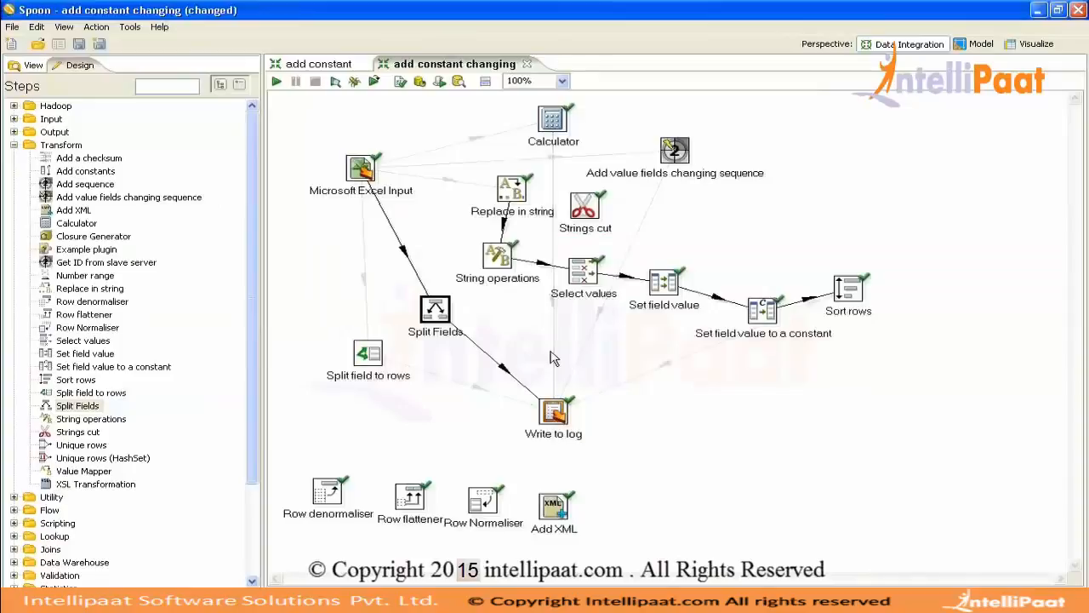
Replace the fields logged by Write to log with the incoming fields col1, col2, col3, col4 and colb
double_click(554, 413)
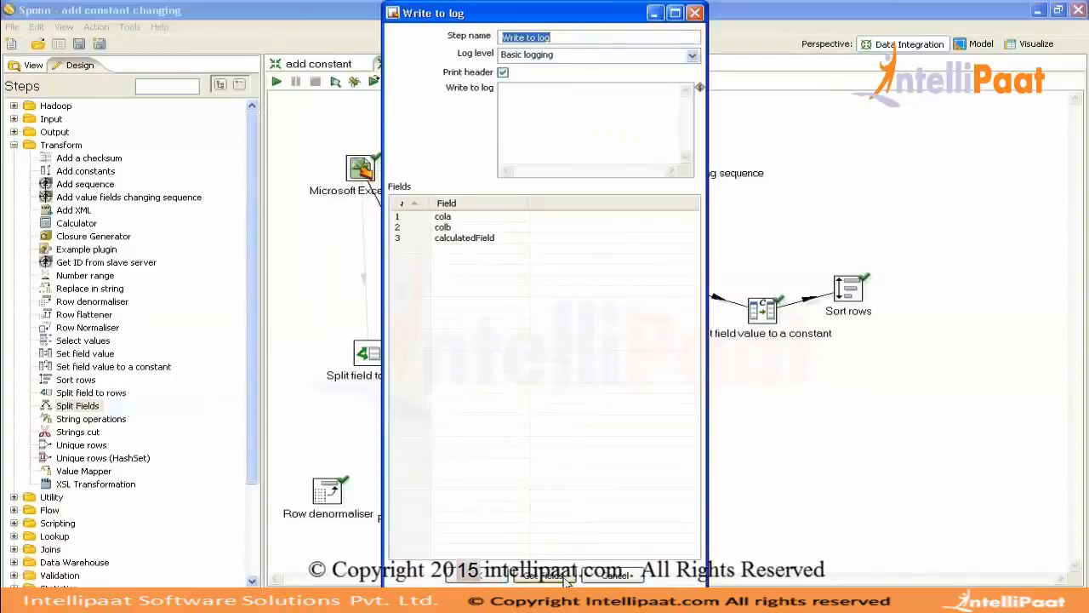
click(564, 576)
click(614, 315)
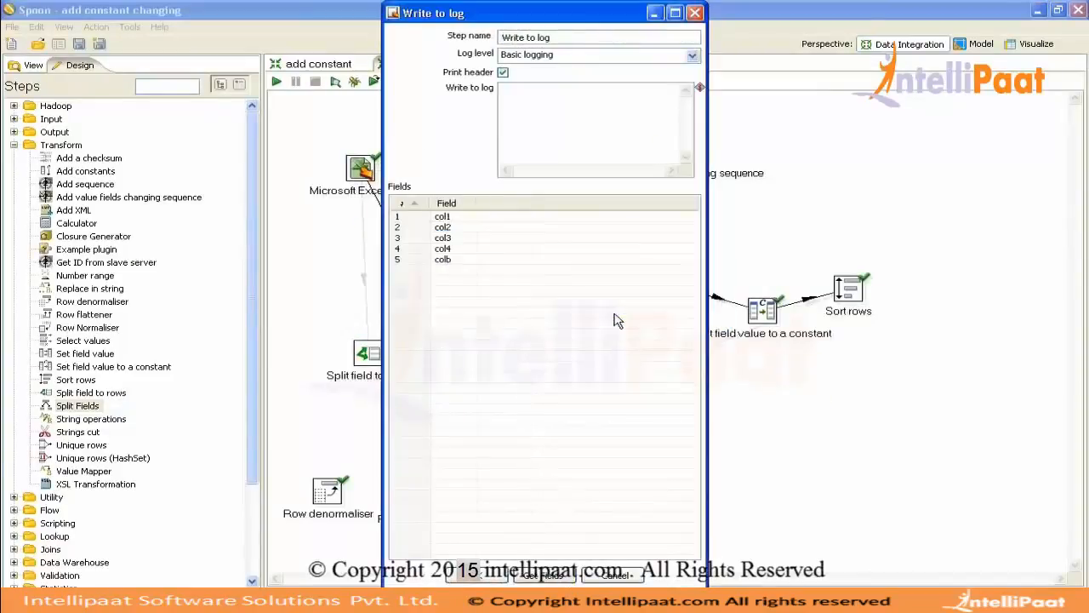
click(490, 581)
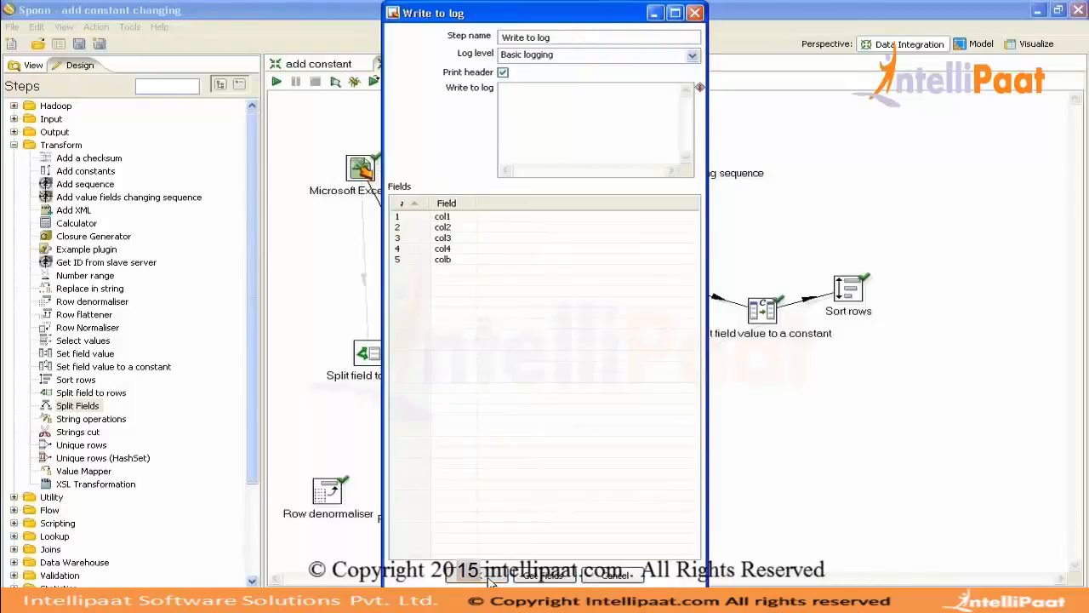
Save and run the transformation, and examine the split column values of each row in the execution log
key(ctrl+s)
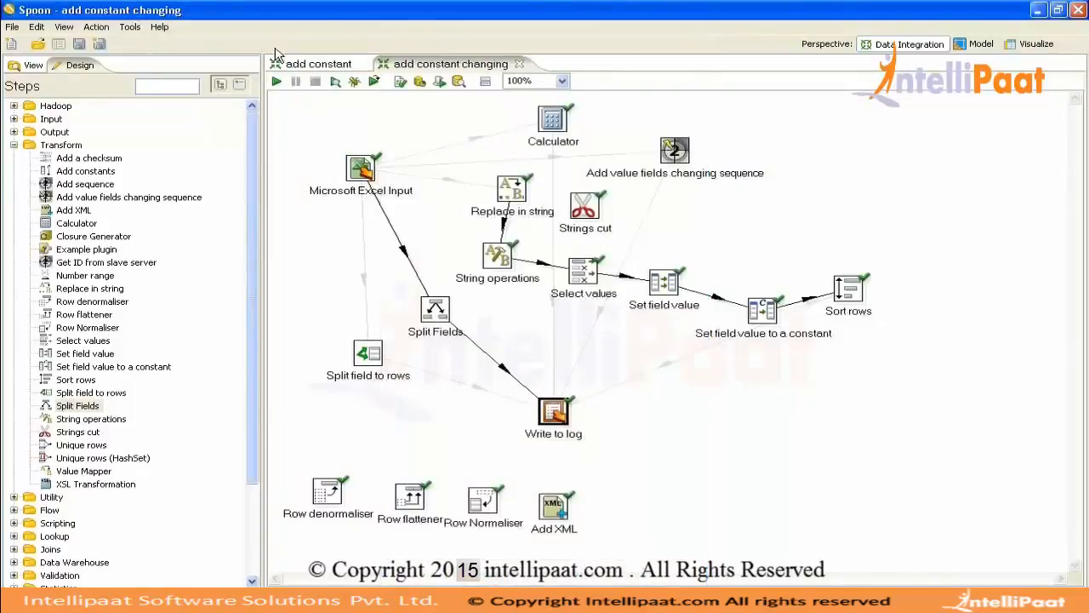
click(275, 81)
key(Return)
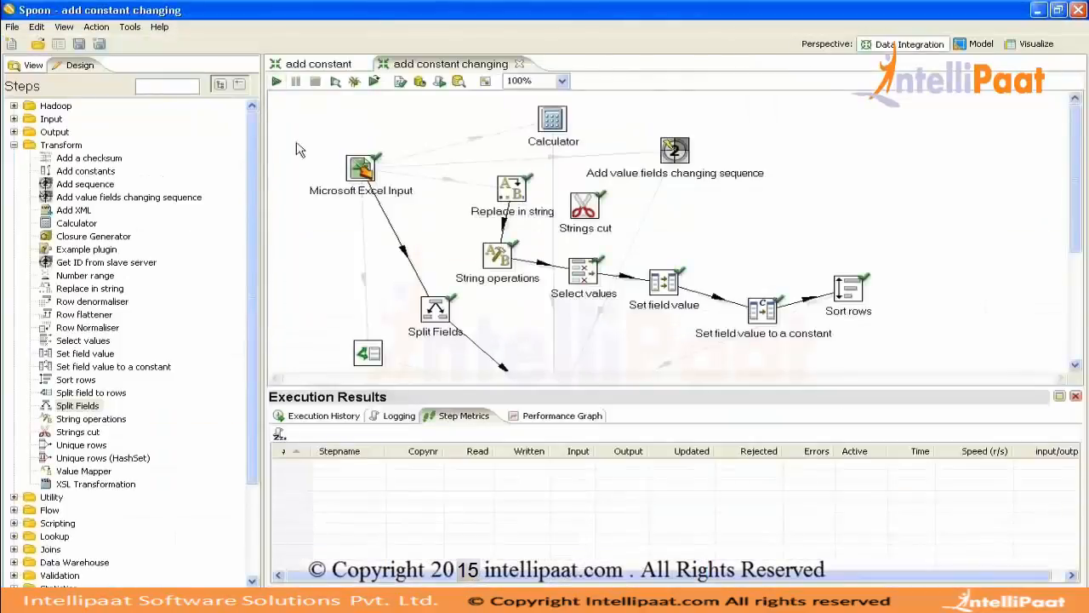
click(400, 416)
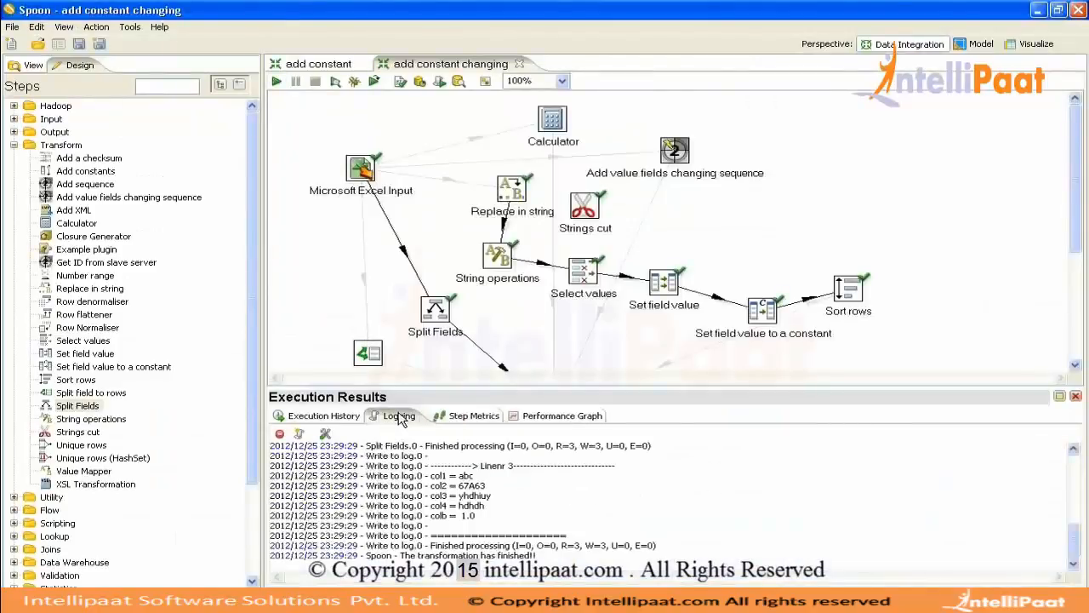
double_click(400, 416)
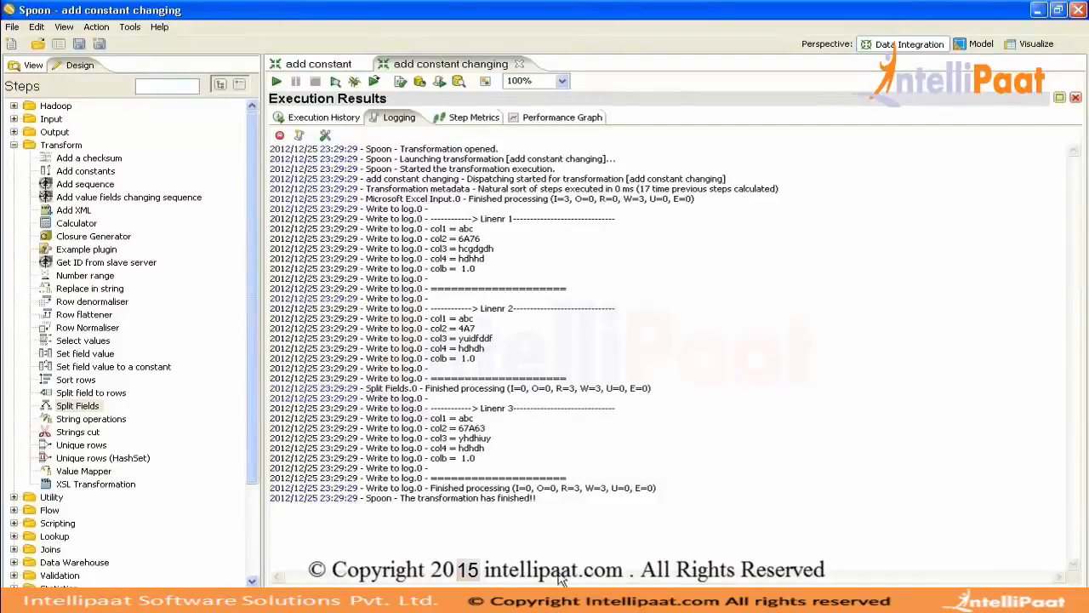
double_click(400, 119)
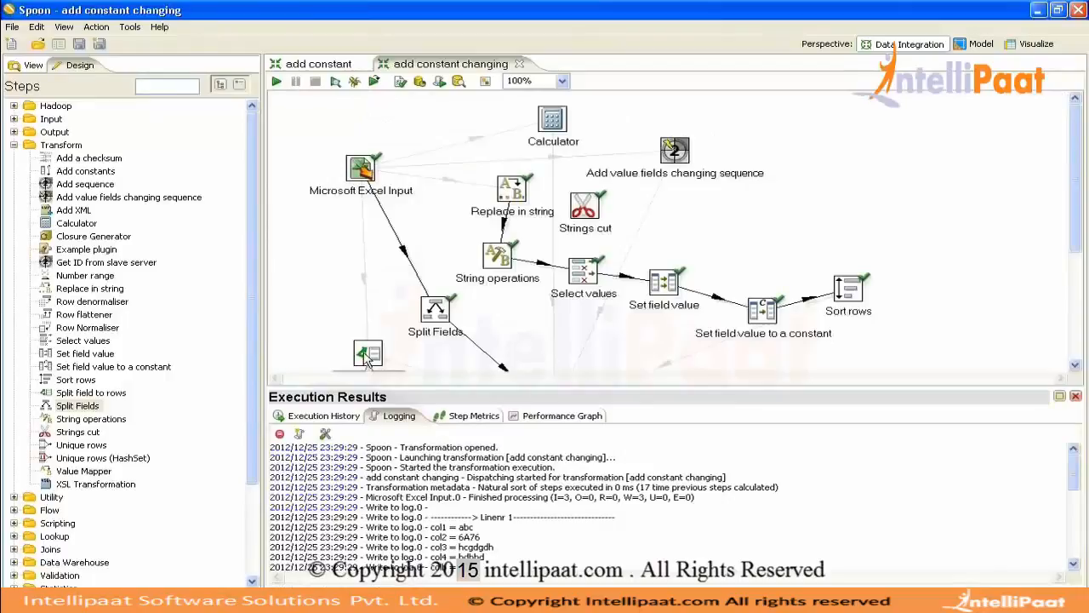
Move Split field to rows just below Microsoft Excel Input and shift Split Fields slightly on the canvas
mouse_move(366, 358)
drag(367, 357, 332, 240)
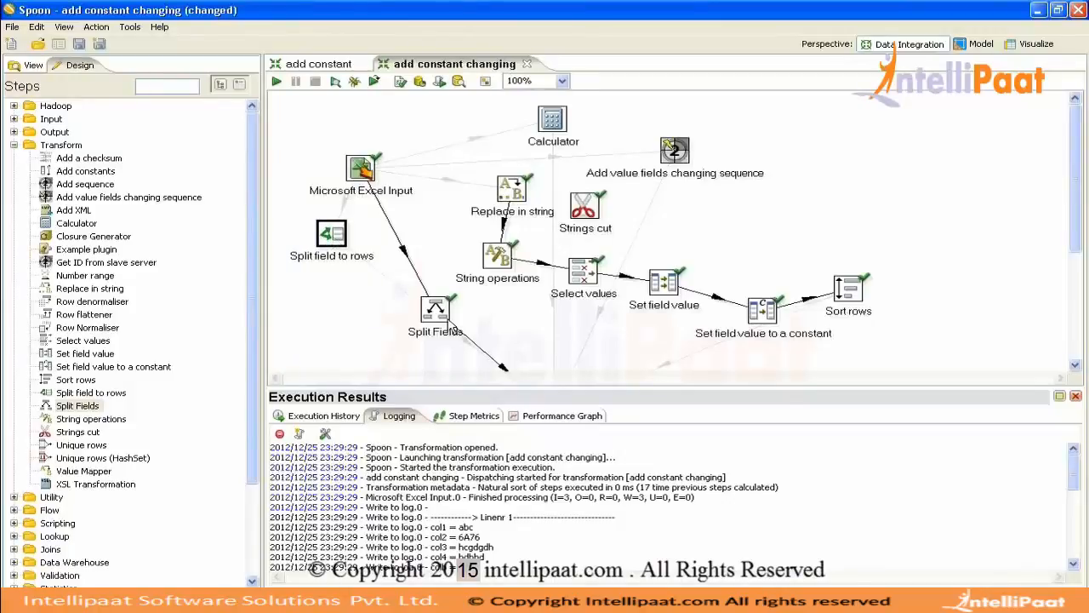
click(435, 308)
drag(438, 308, 447, 296)
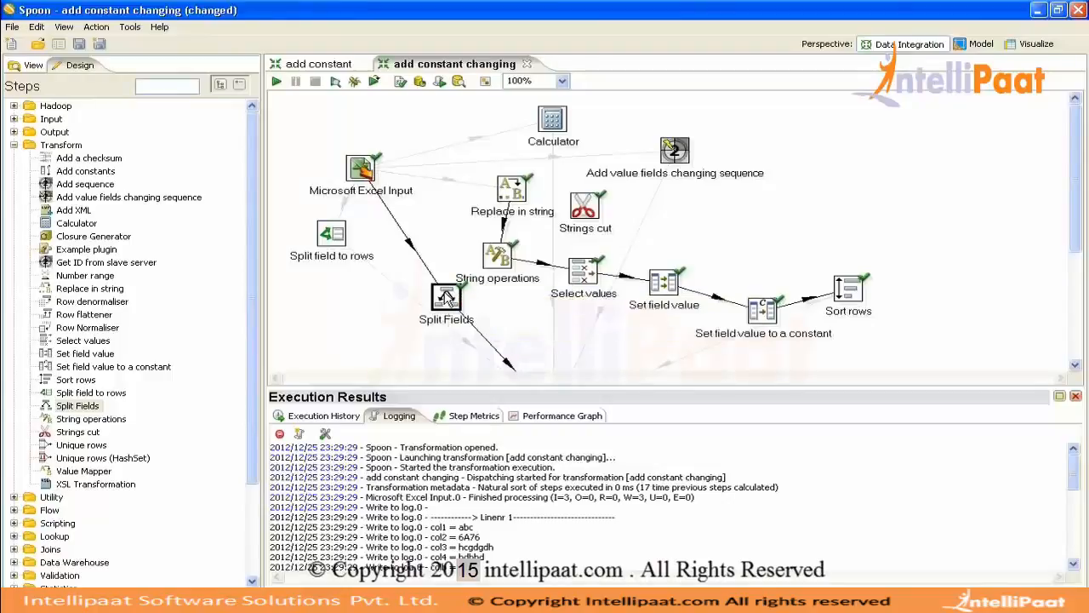
Review the Split Fields settings and compare them with the col1 to col4 values in the execution log
double_click(446, 297)
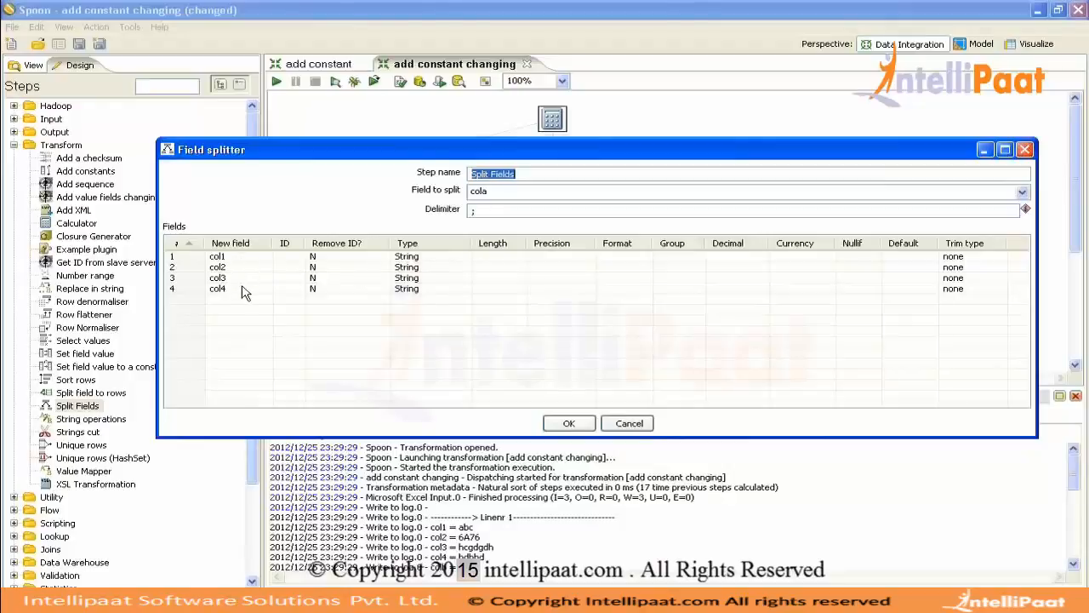
click(567, 424)
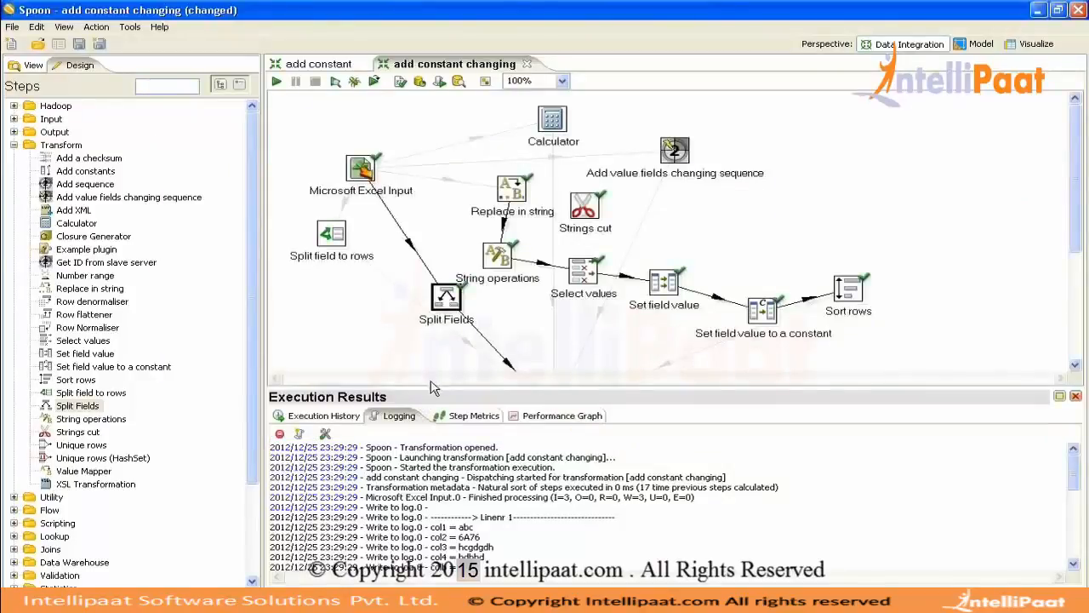
drag(428, 387, 428, 341)
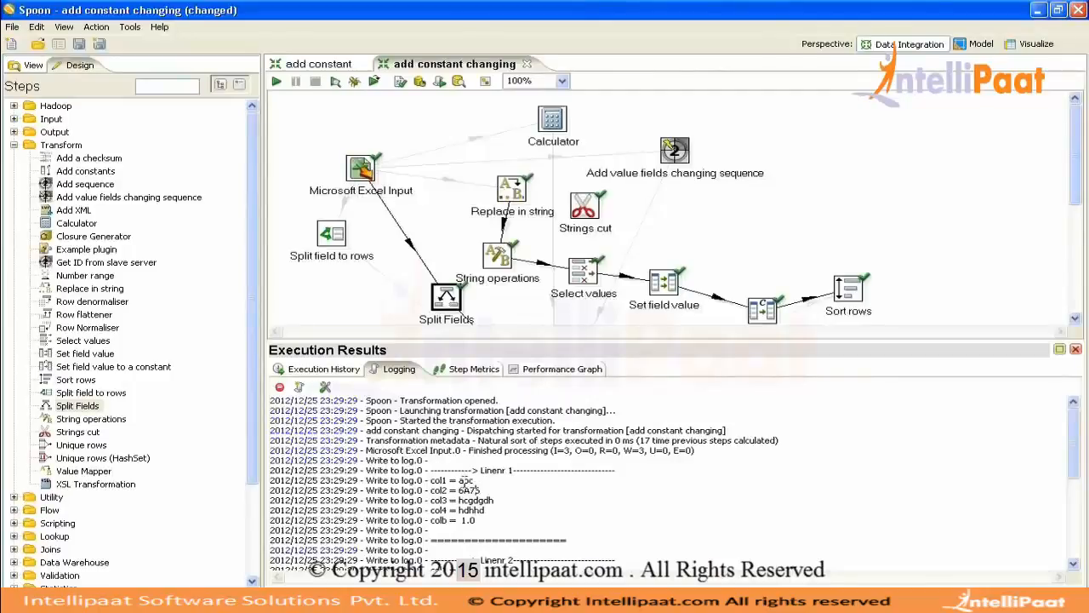
drag(460, 492, 482, 492)
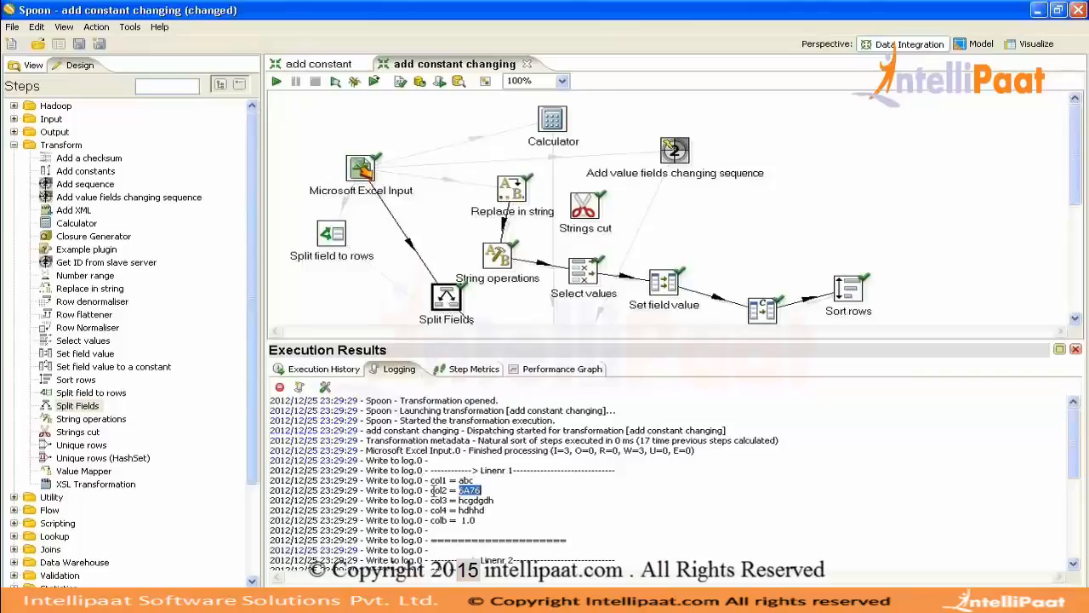
click(442, 494)
double_click(440, 491)
click(442, 499)
double_click(443, 510)
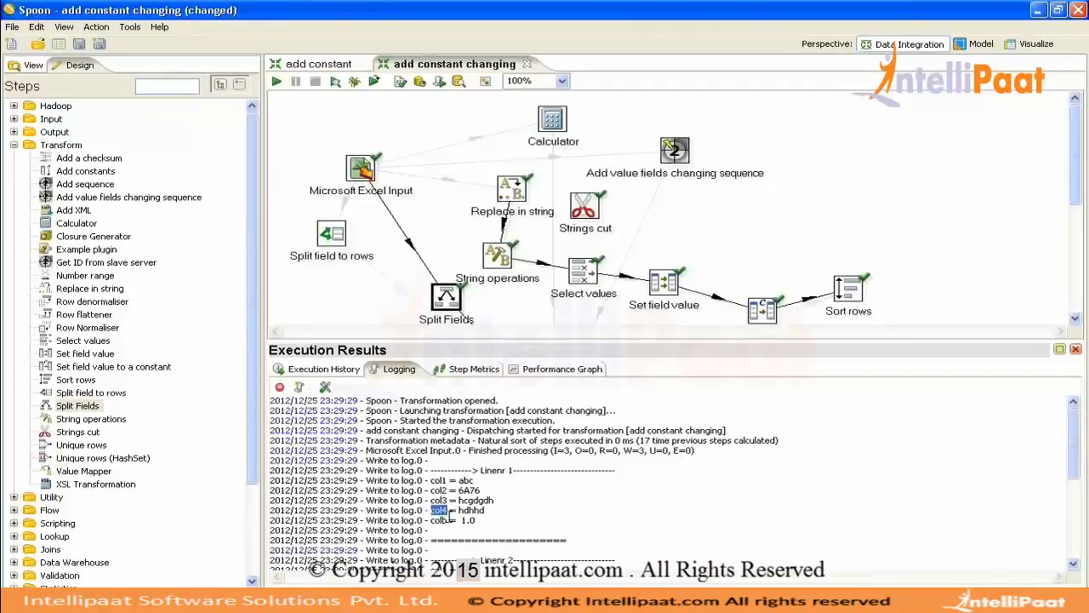
double_click(405, 371)
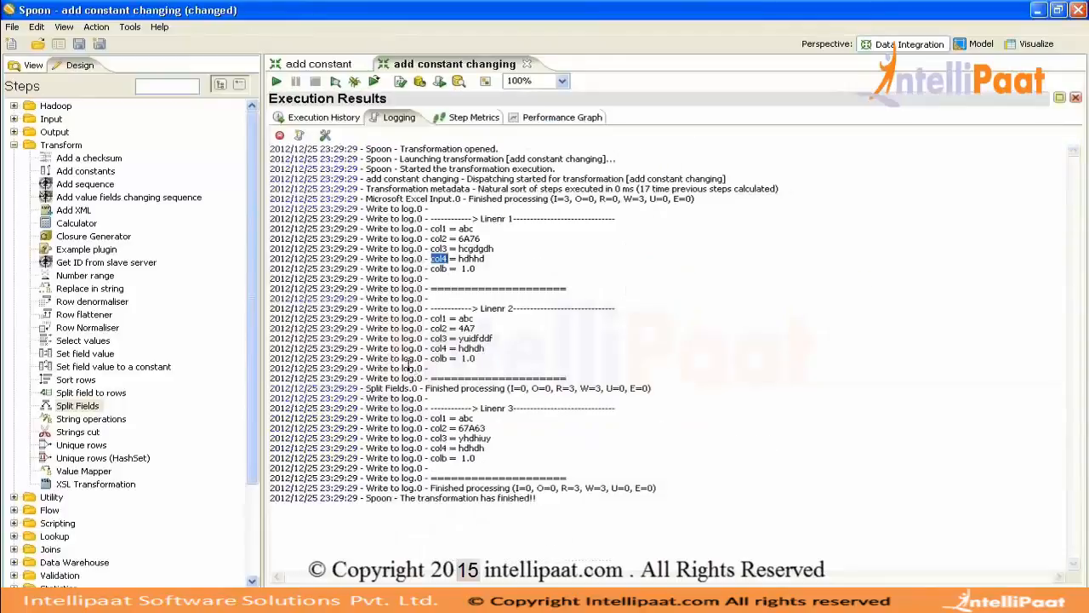
double_click(388, 125)
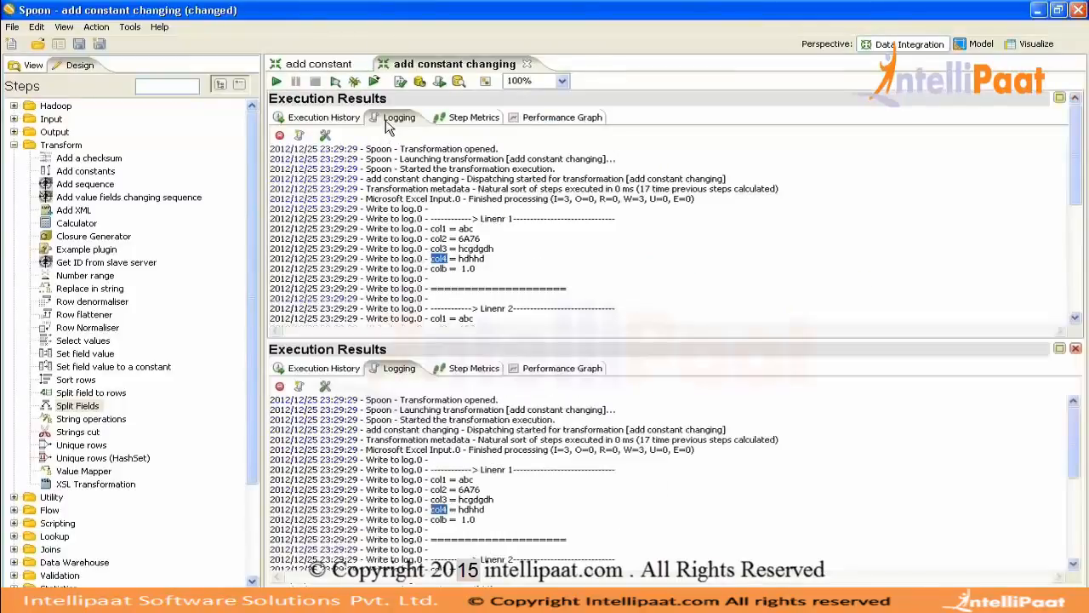
click(1075, 348)
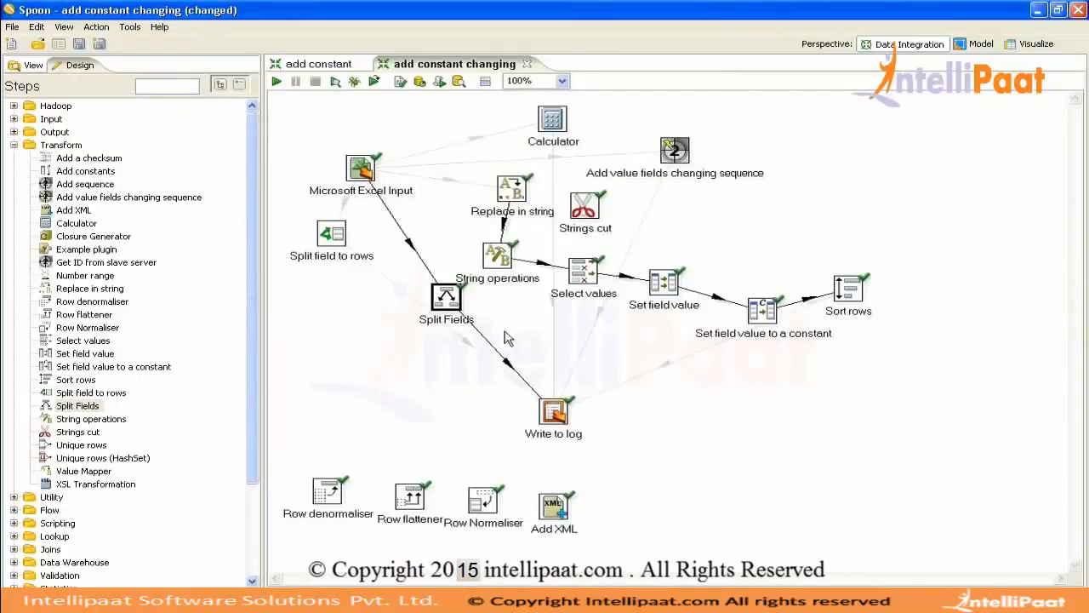
Remove col1, col3 and col4 from the Write to log fields, keeping only col2 and colb
click(558, 416)
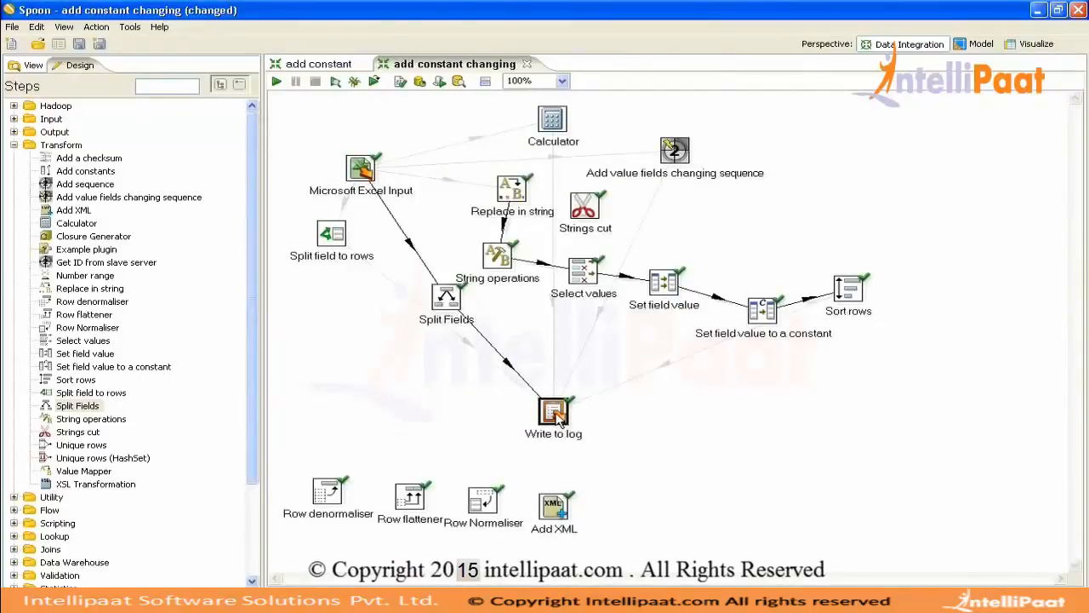
double_click(557, 415)
click(416, 223)
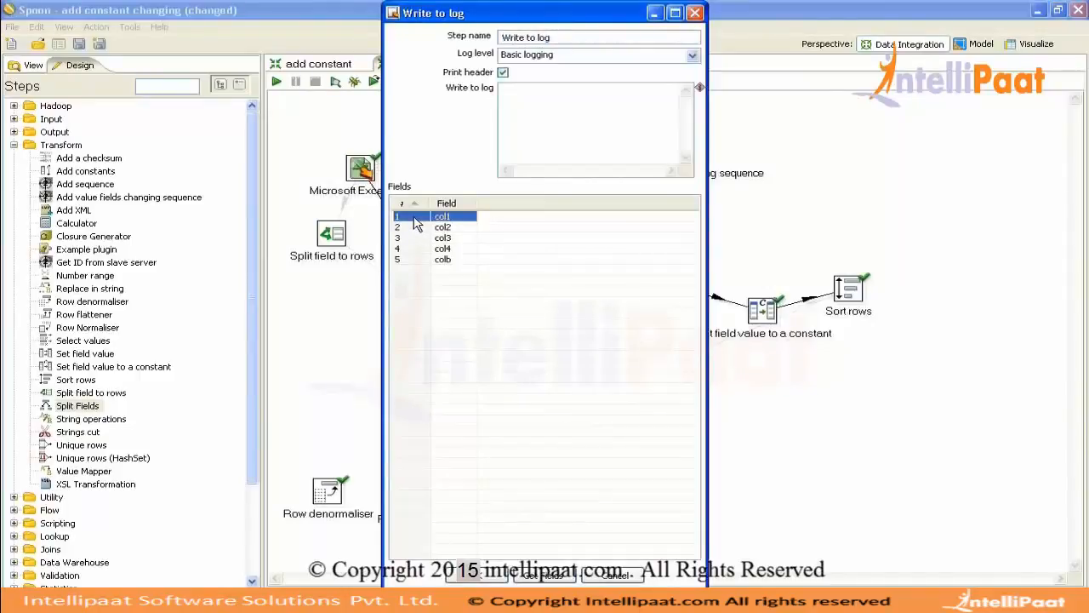
key(Delete)
key(Down)
key(Delete)
key(Delete)
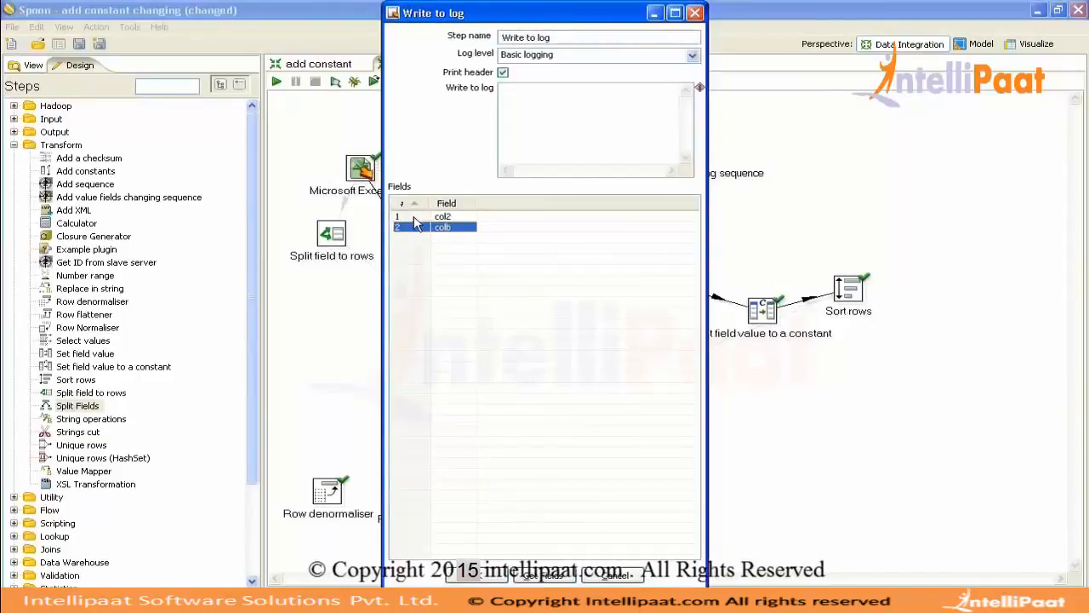
click(478, 575)
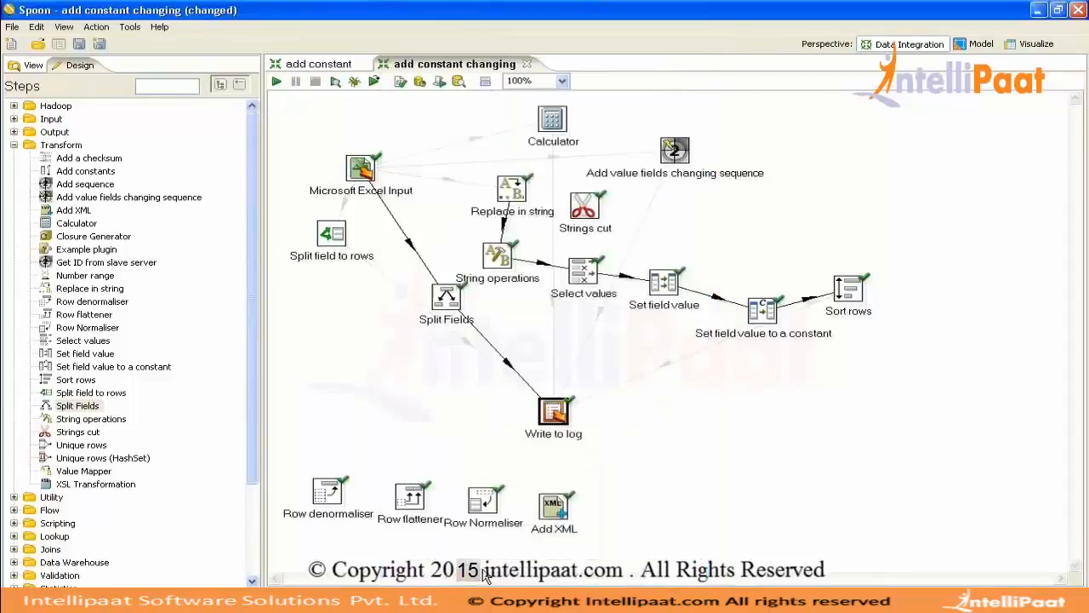
Save and run the transformation, examine the logged col2 and colb values, and close the execution results
key(ctrl+s)
click(277, 82)
key(Return)
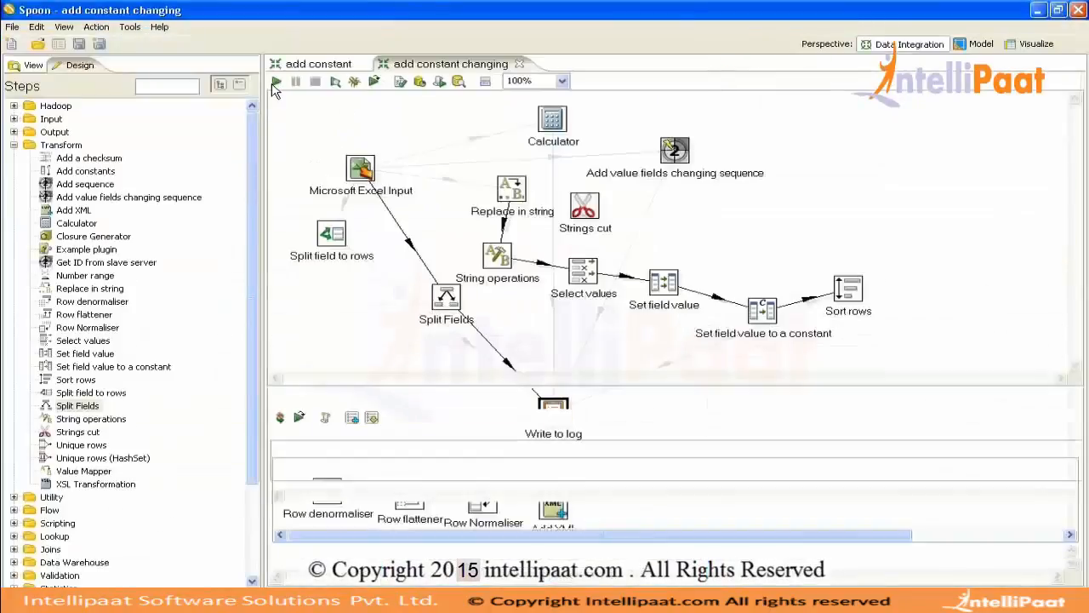
double_click(407, 414)
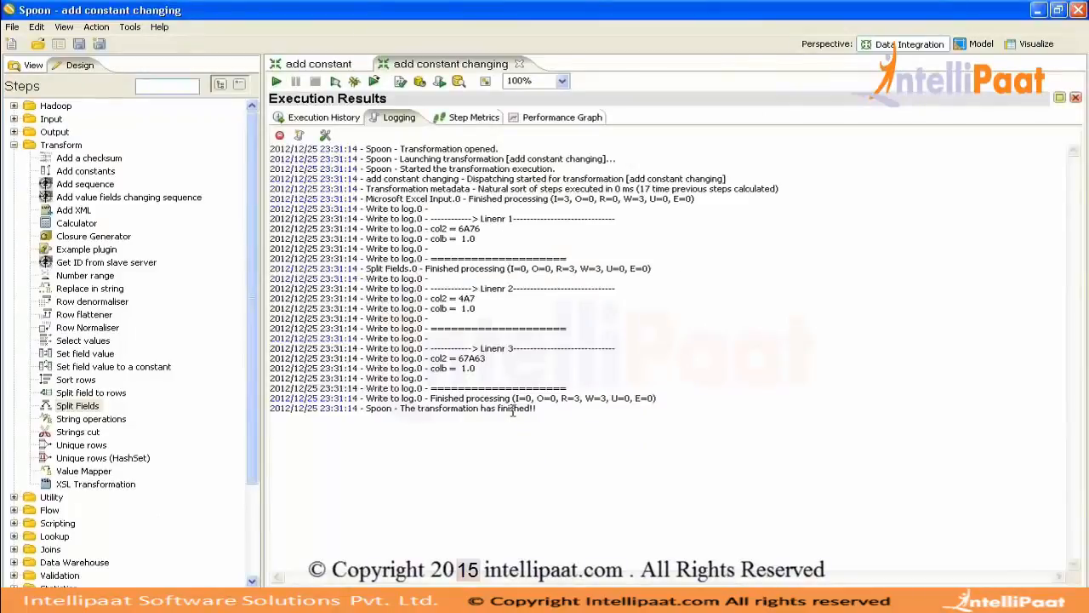
double_click(400, 117)
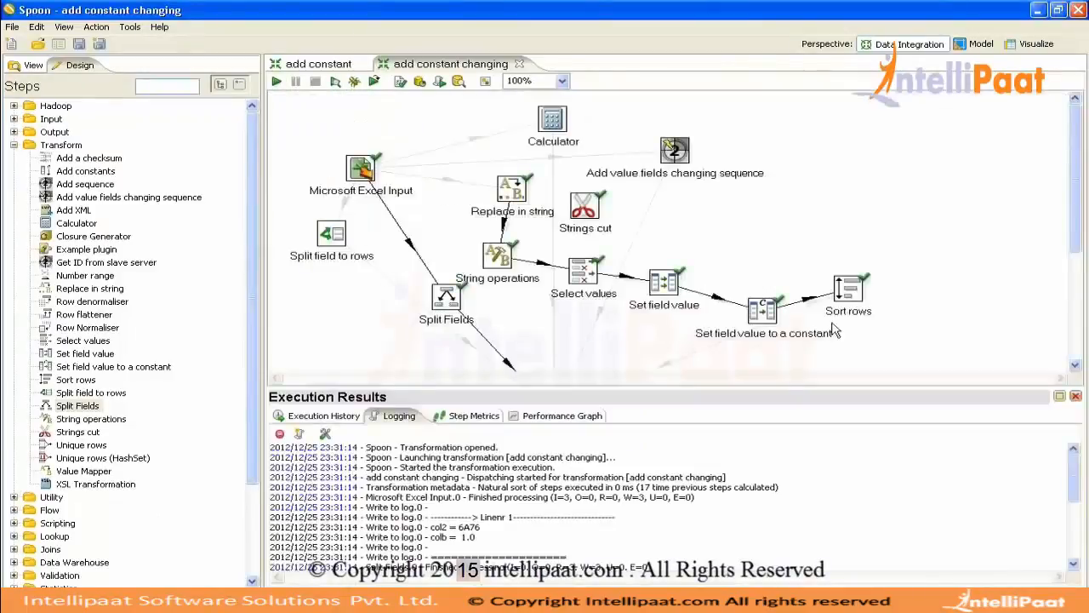
click(1075, 396)
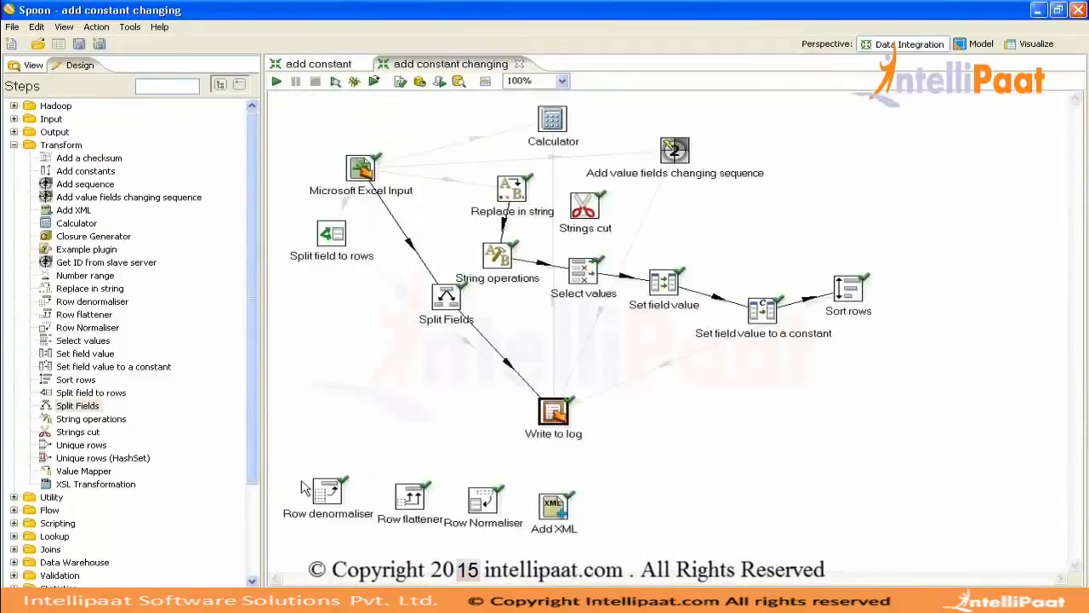
Add a Unique rows transform step to the canvas between Split field to rows and Split Fields
click(82, 446)
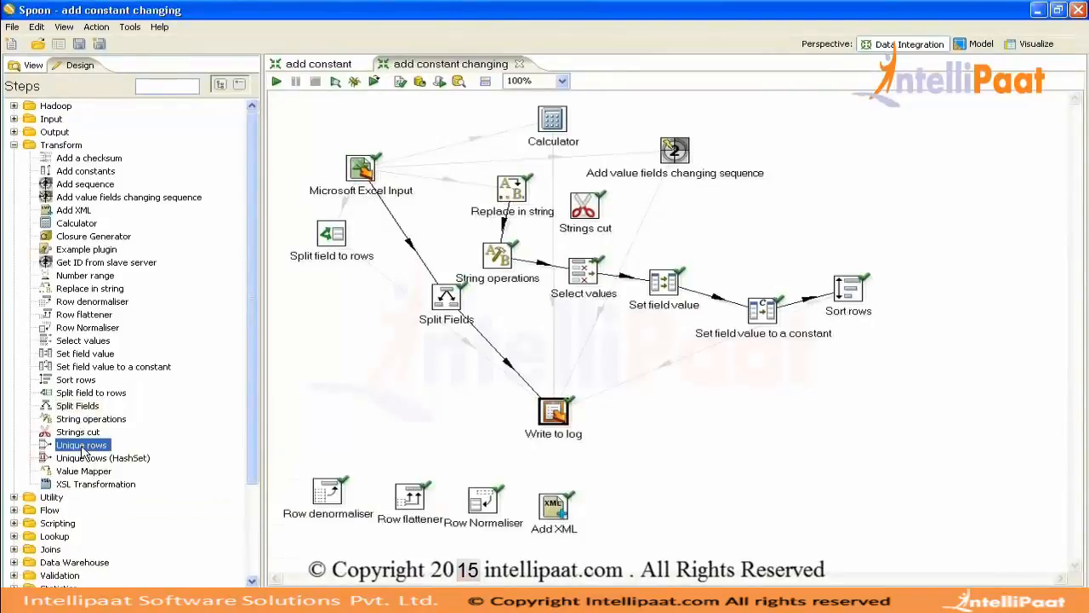
drag(82, 451, 380, 293)
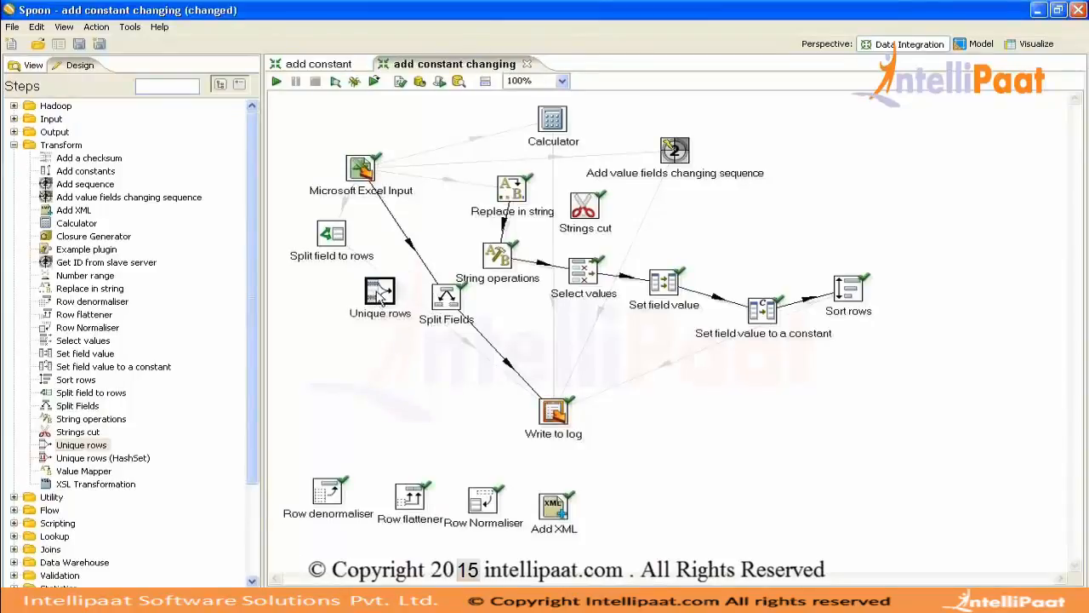
mouse_move(380, 293)
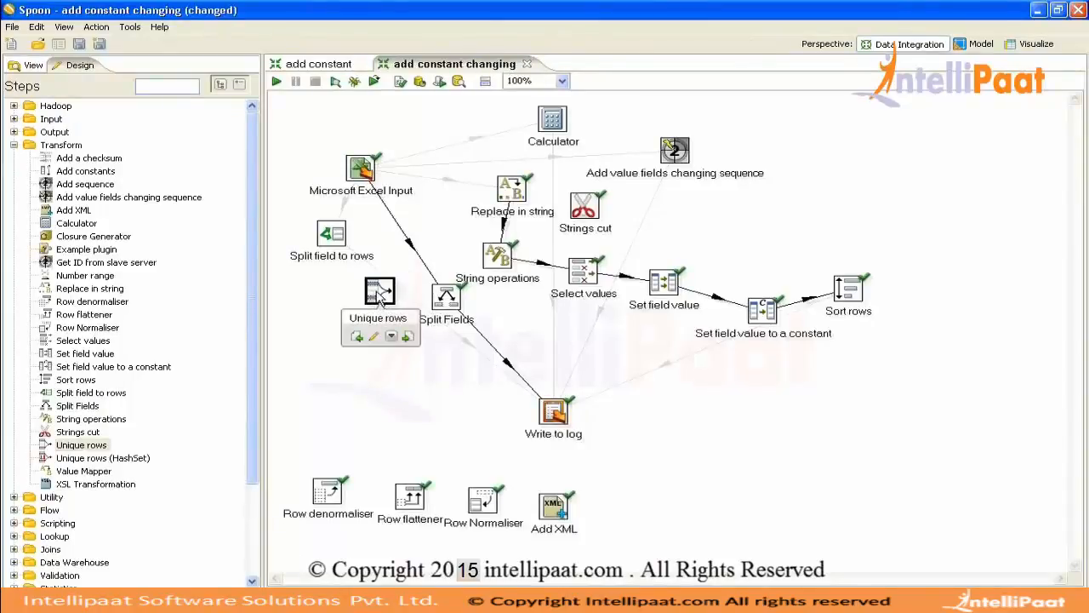
Review the Unique rows settings and accept them with no comparison fields, acknowledging the sorted-input requirement
double_click(380, 292)
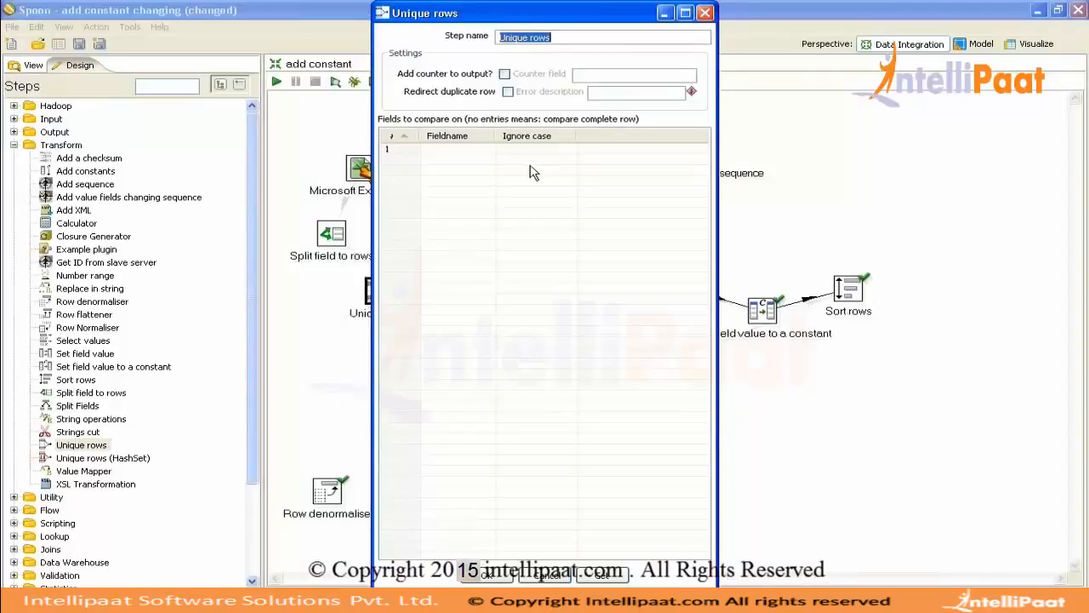
click(489, 578)
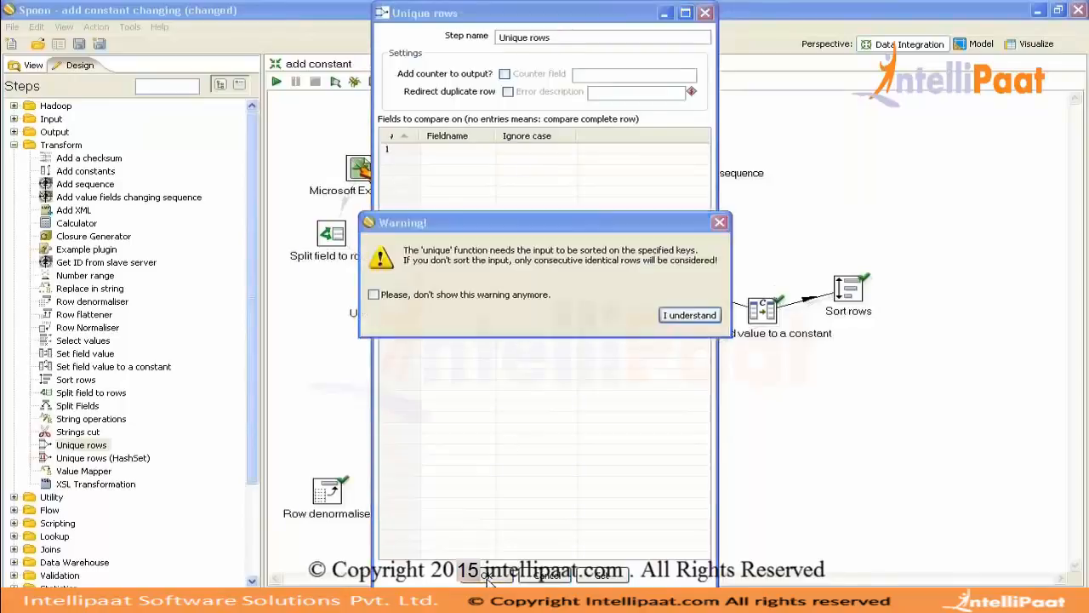
click(691, 316)
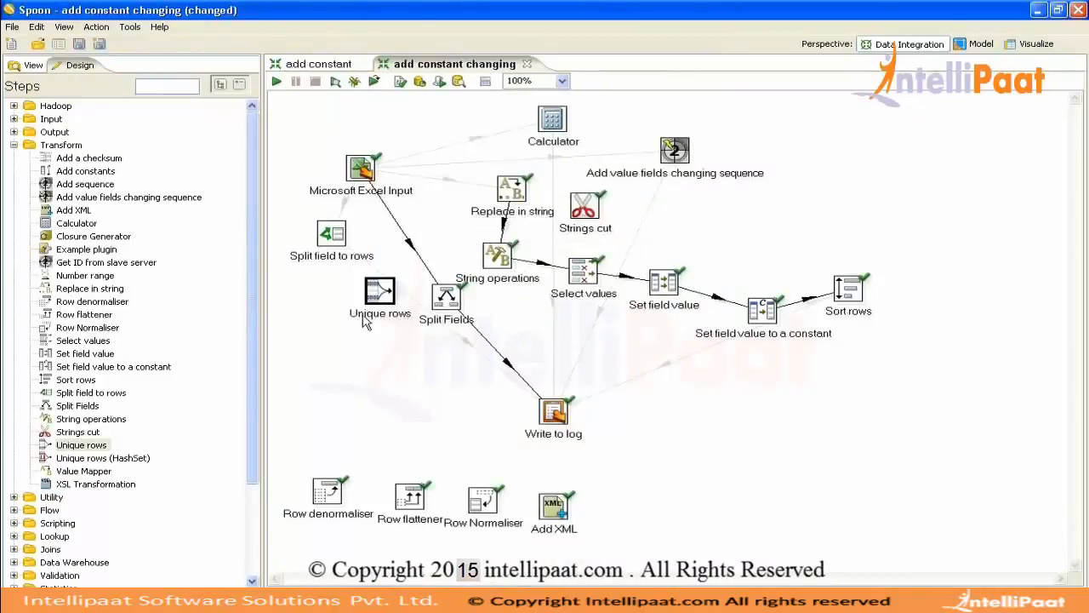
Insert Unique rows into the hop between Microsoft Excel Input and Split Fields, and move Split Fields closer to Write to log
drag(379, 292, 415, 251)
click(609, 314)
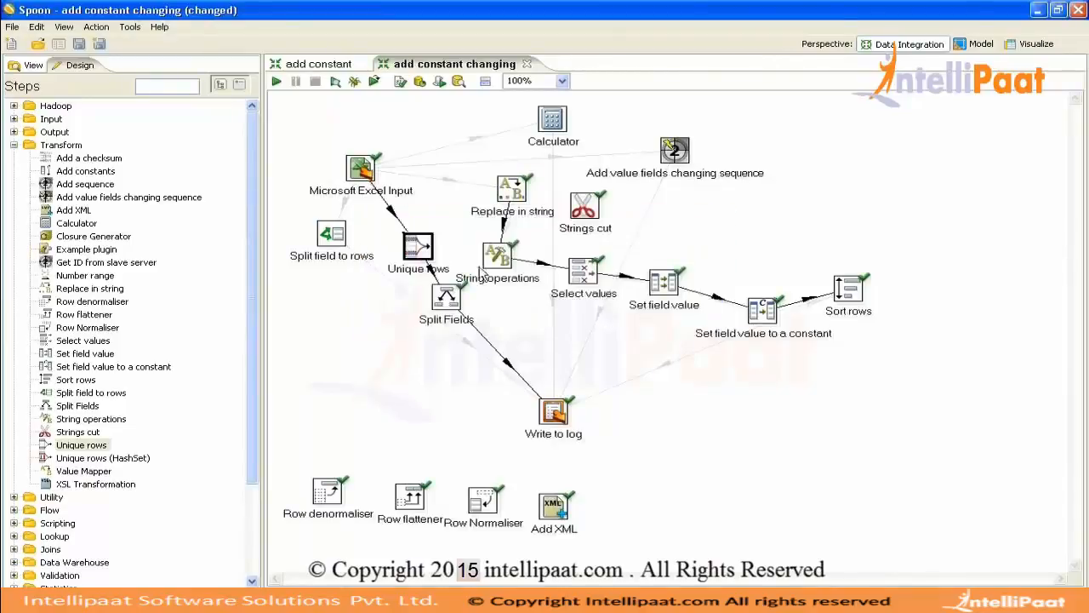
drag(442, 308, 515, 337)
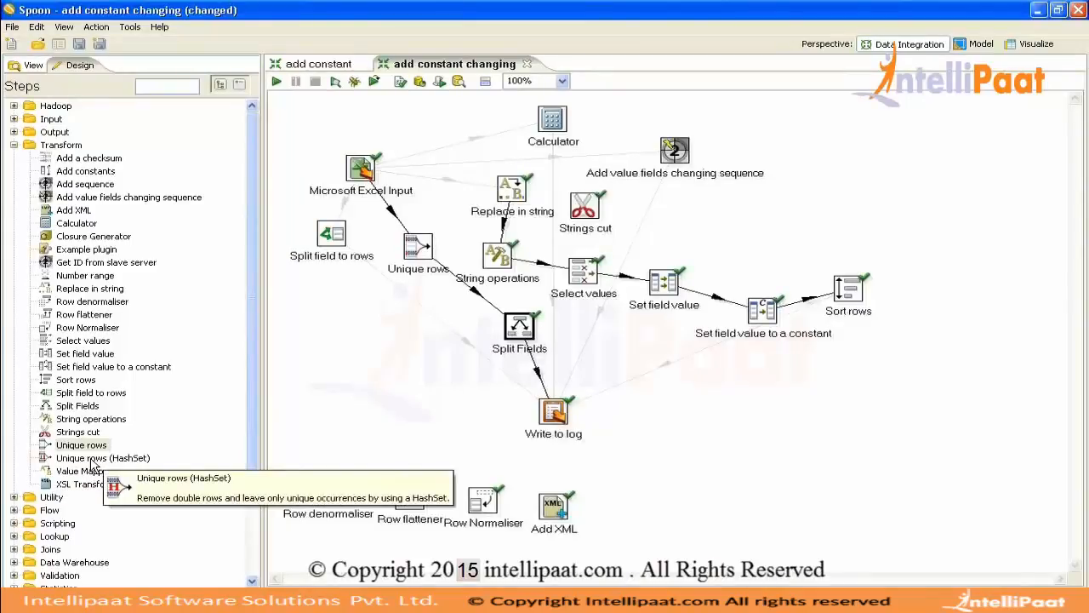
Insert a Unique rows (HashSet) step between Microsoft Excel Input and Unique rows, accept its default settings, and place it below Split field to rows
drag(94, 465, 394, 213)
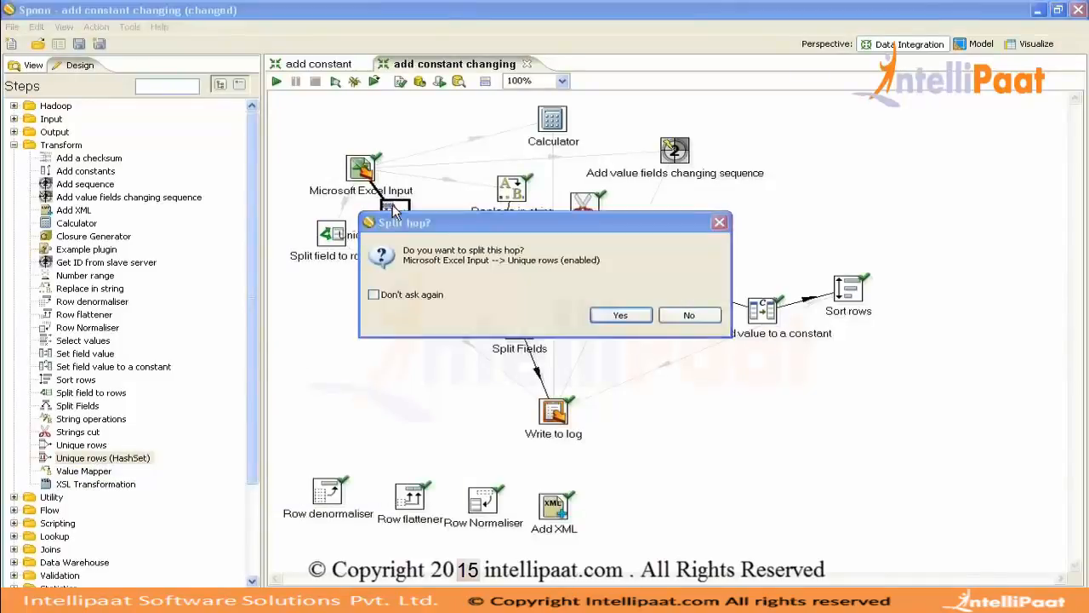
click(621, 315)
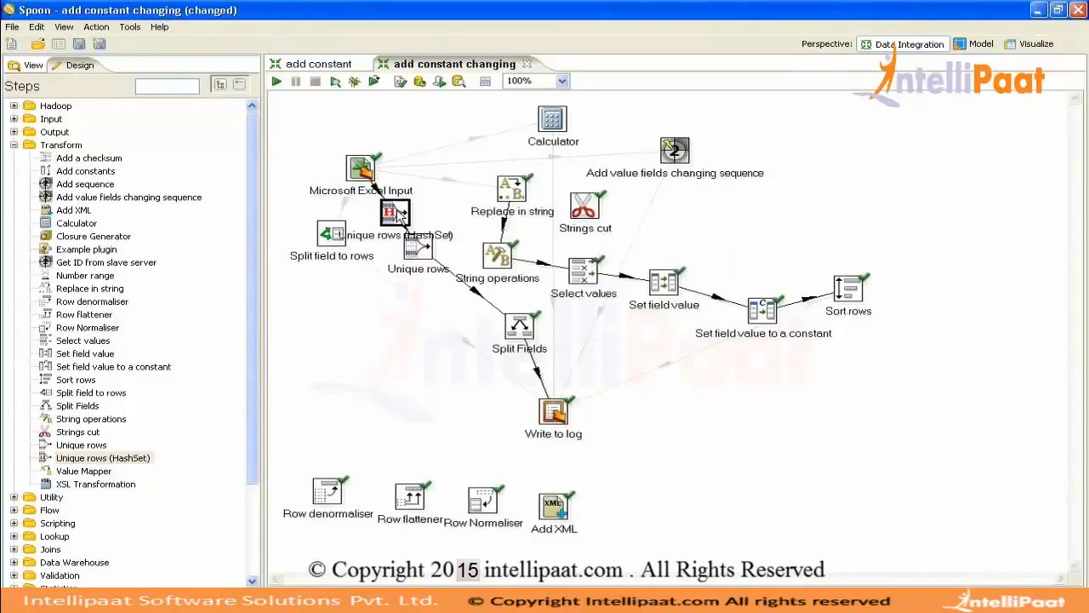
double_click(397, 215)
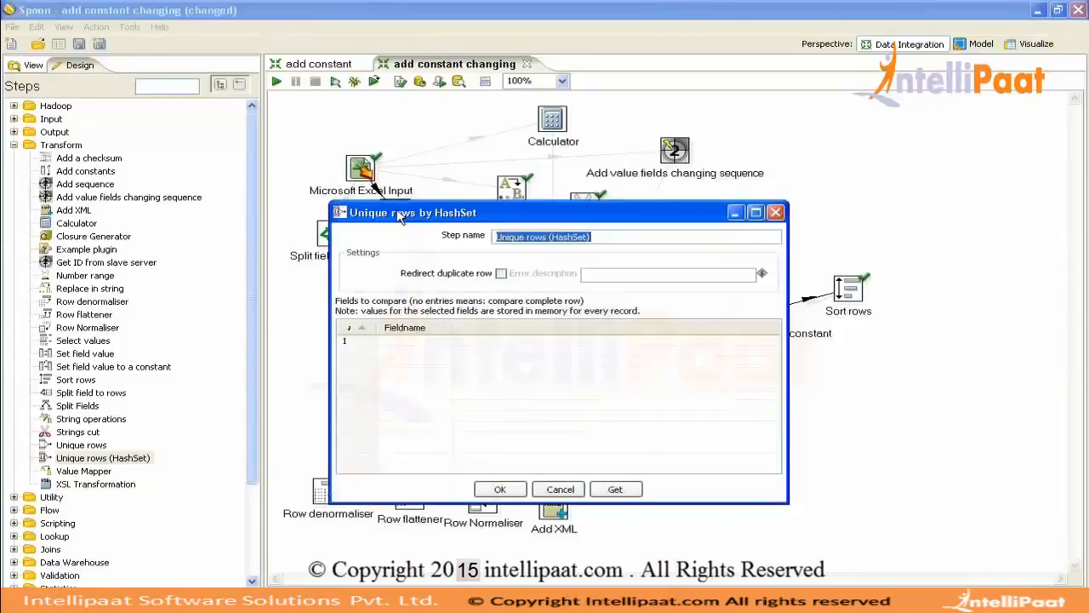
click(500, 490)
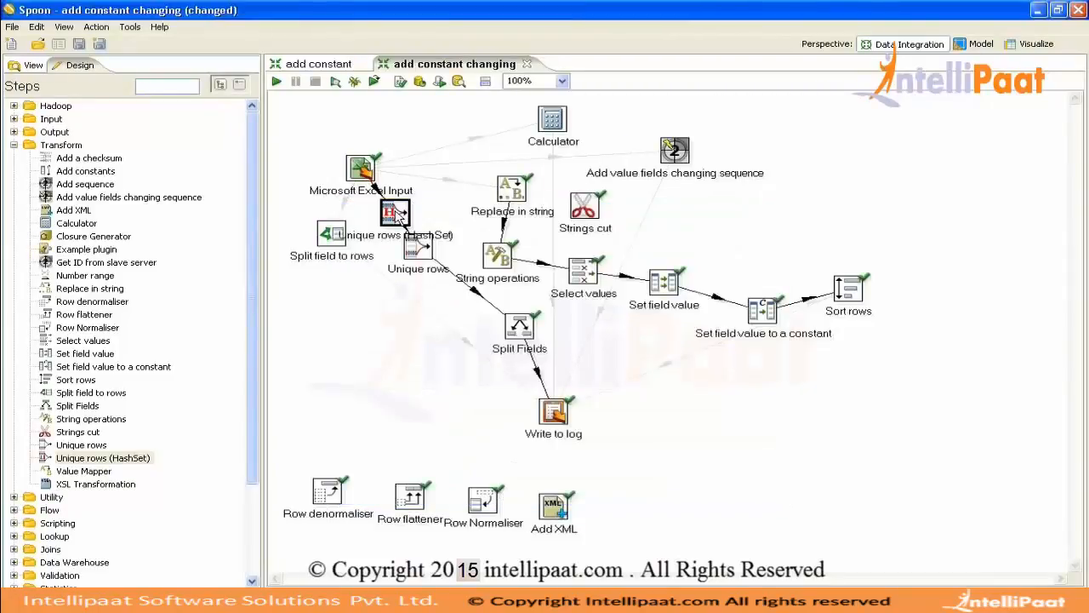
drag(399, 216, 342, 381)
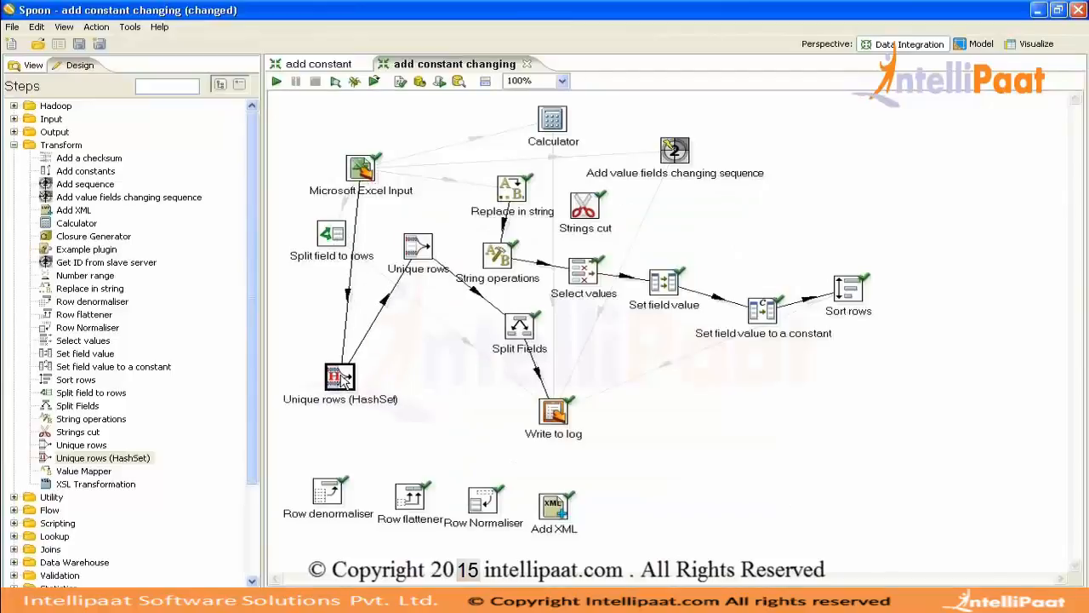
Review the Unique rows (HashSet) comparison settings and compare the step with Unique rows on the canvas
double_click(343, 381)
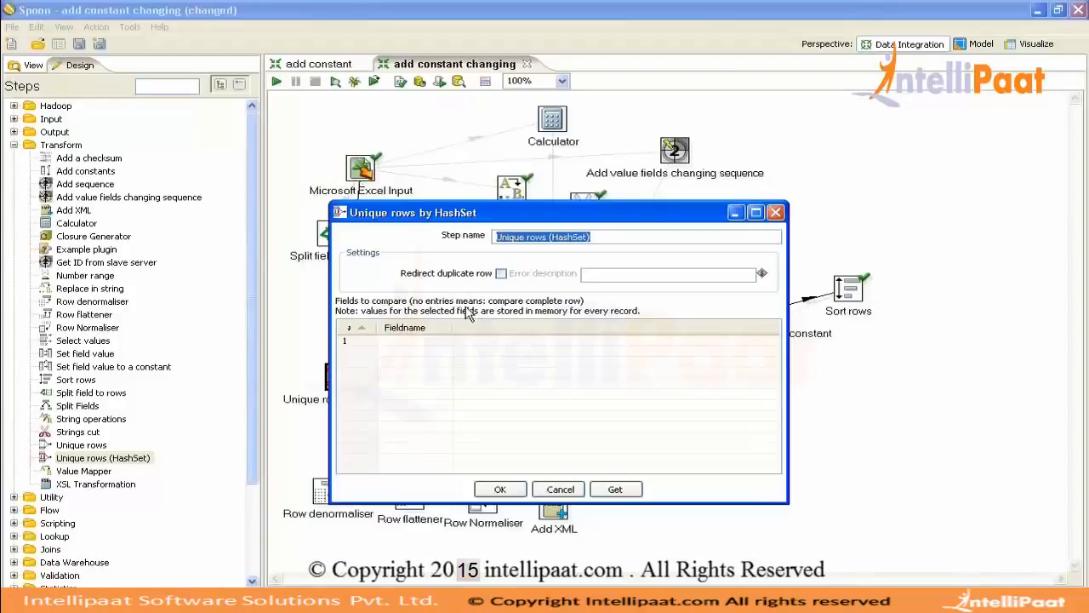
click(500, 490)
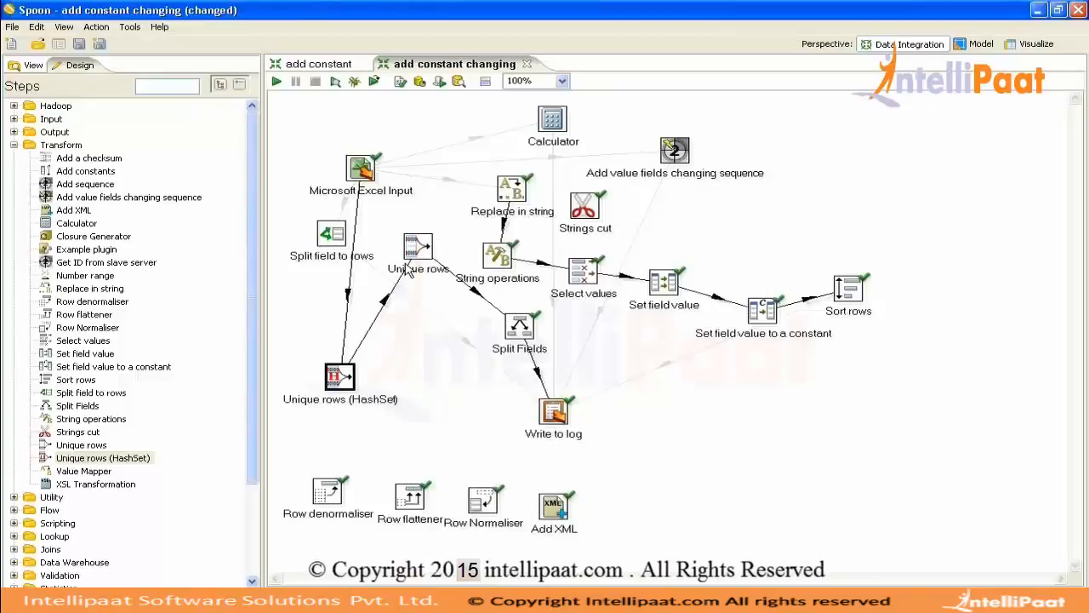
click(414, 249)
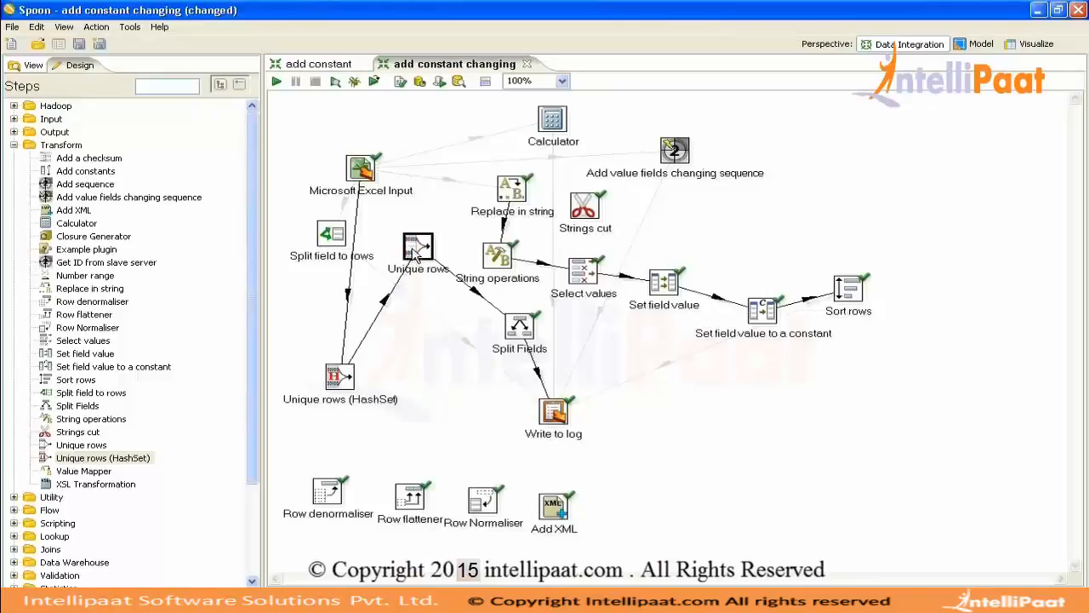
click(338, 375)
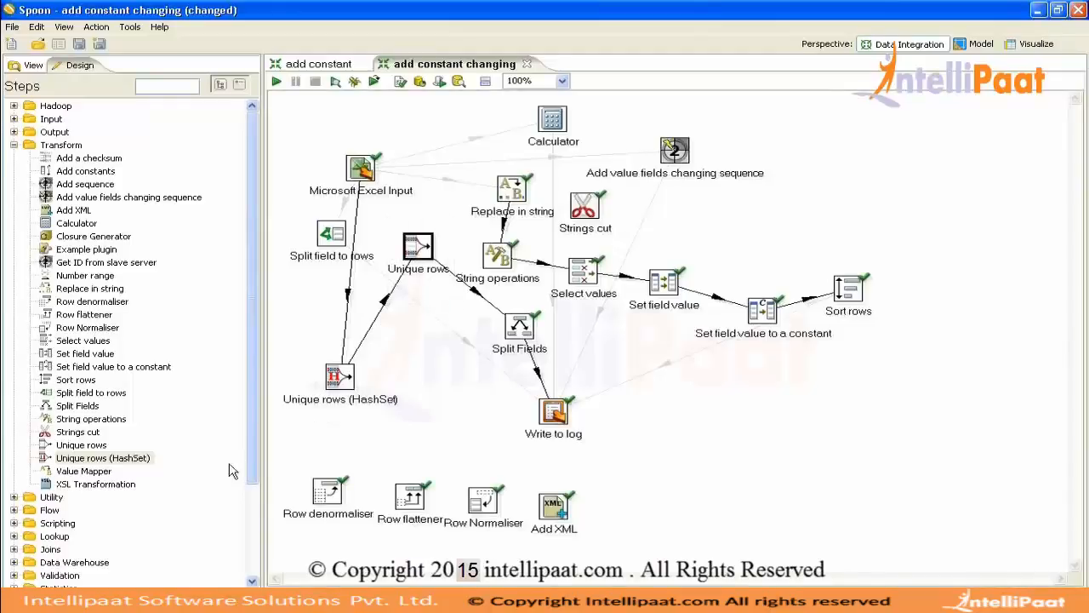
Add a Value Mapper step below Set field value to a constant and examine its source and target value settings
drag(100, 475, 763, 405)
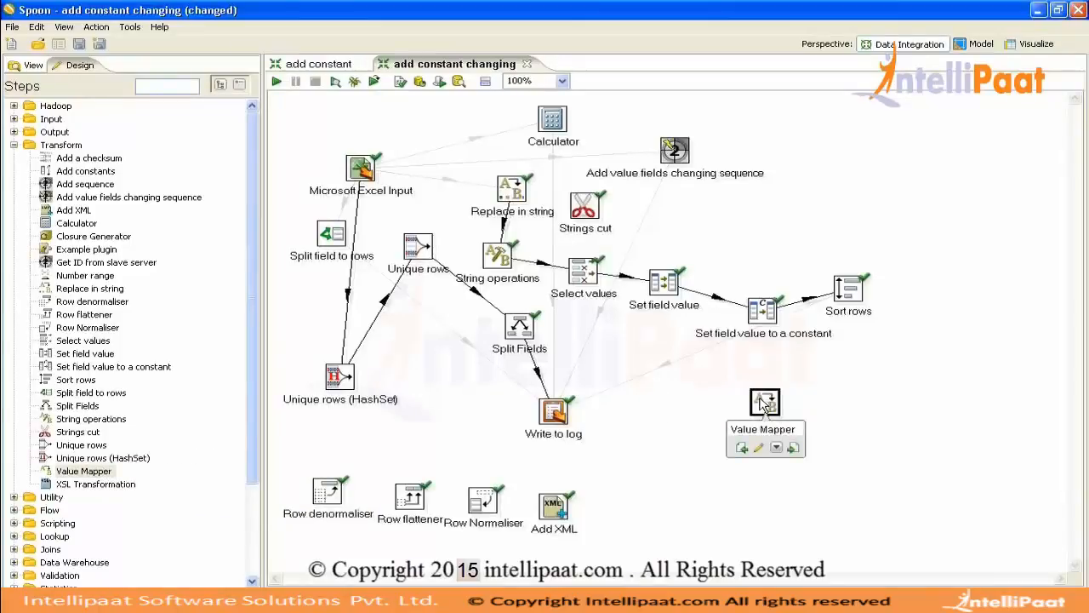
double_click(763, 405)
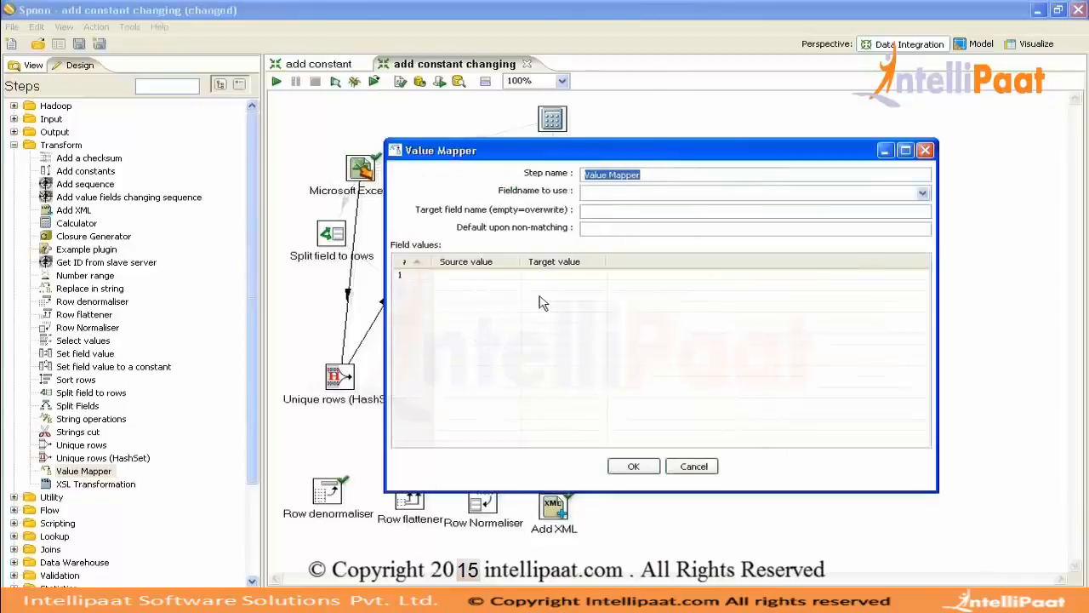
click(497, 275)
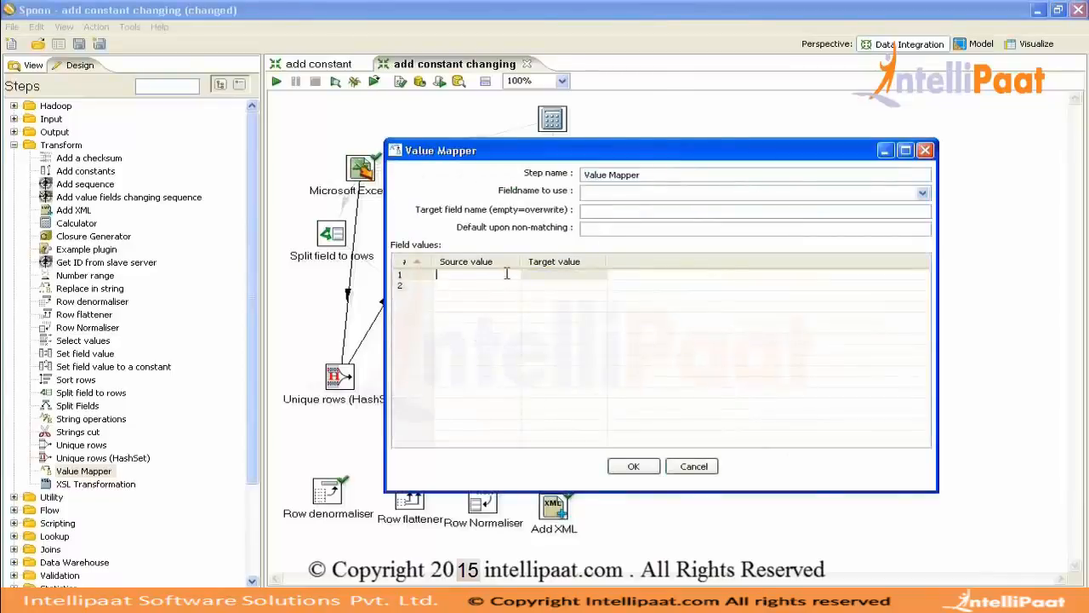
click(543, 273)
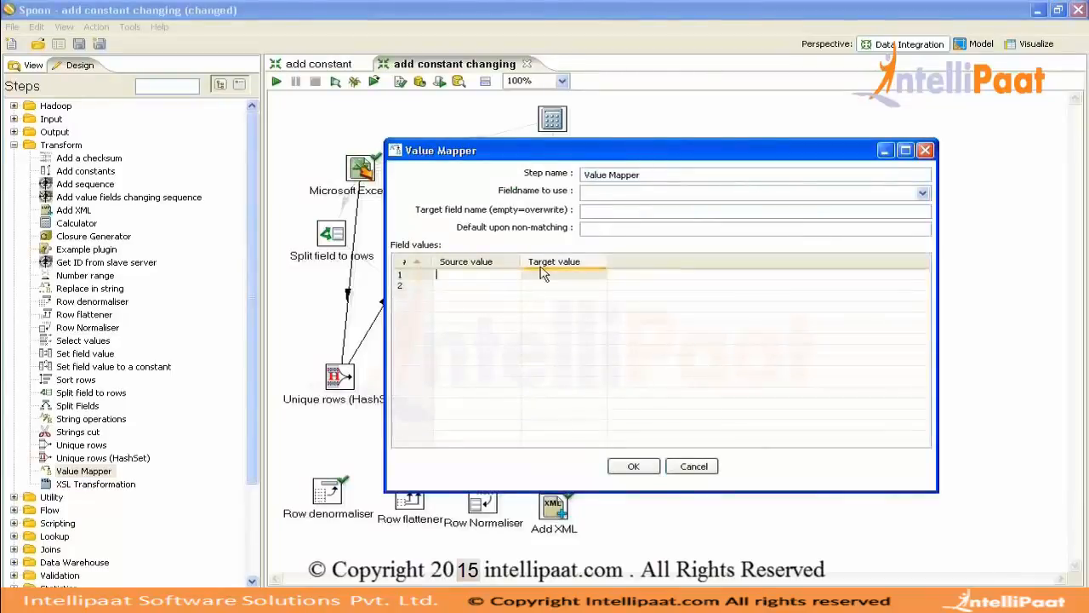
click(694, 466)
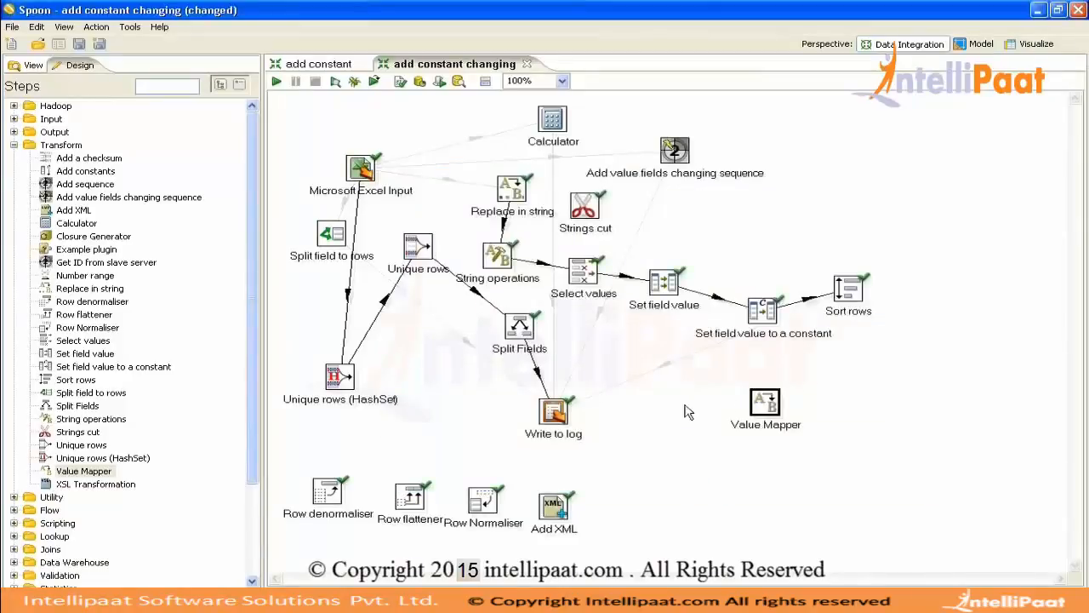
Disable the hops through Unique rows (HashSet), move Unique rows beside it, and save the transformation
click(355, 180)
click(358, 238)
click(381, 308)
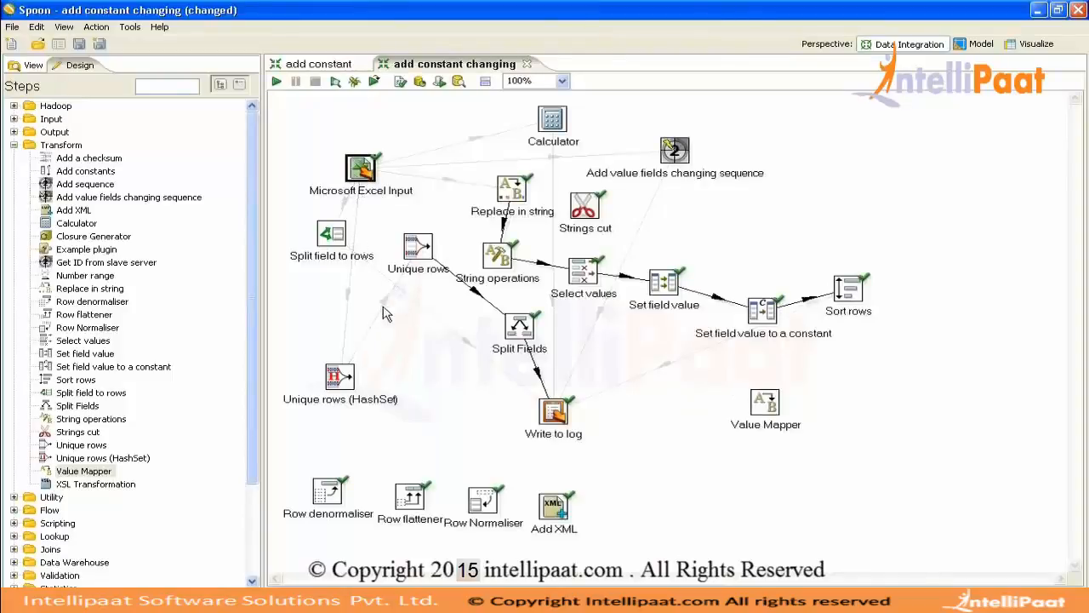
click(423, 250)
drag(415, 364, 449, 394)
key(ctrl+s)
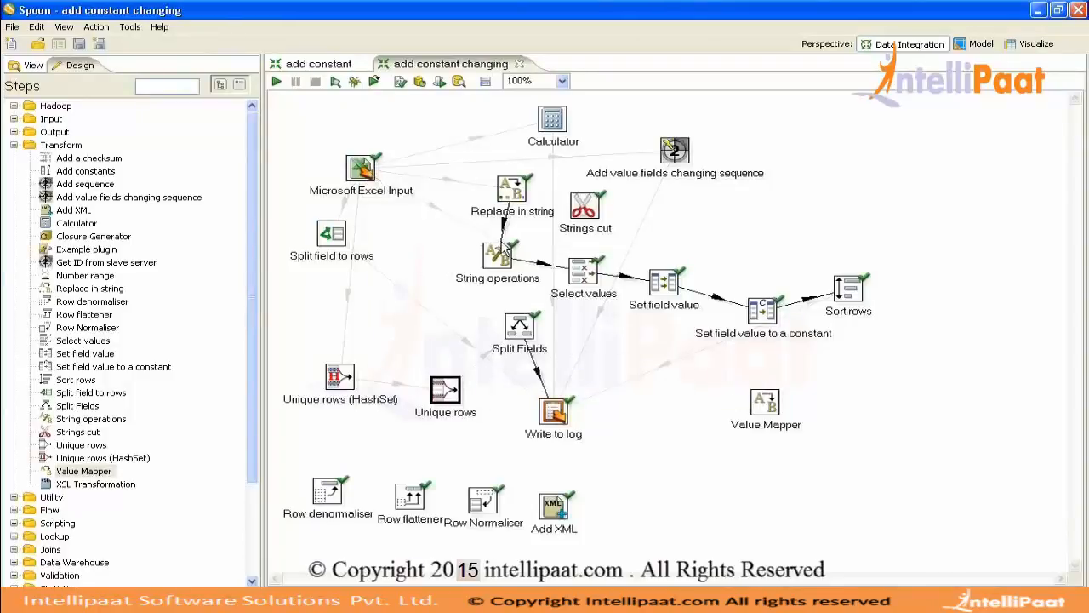
Connect Microsoft Excel Input to Value Mapper and set the mapper's fieldname to use to colb
double_click(766, 408)
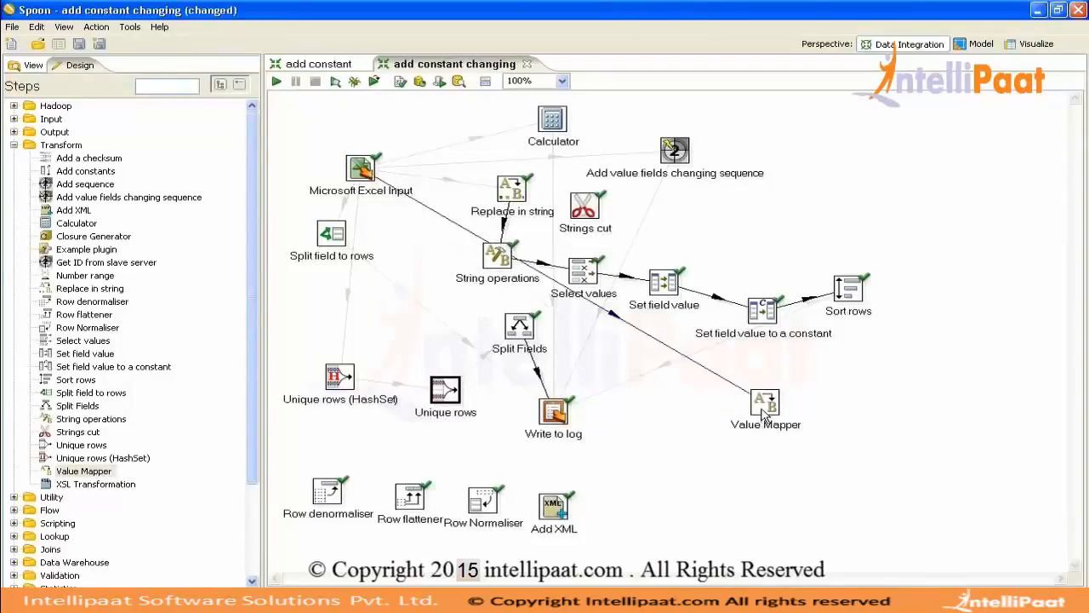
click(466, 275)
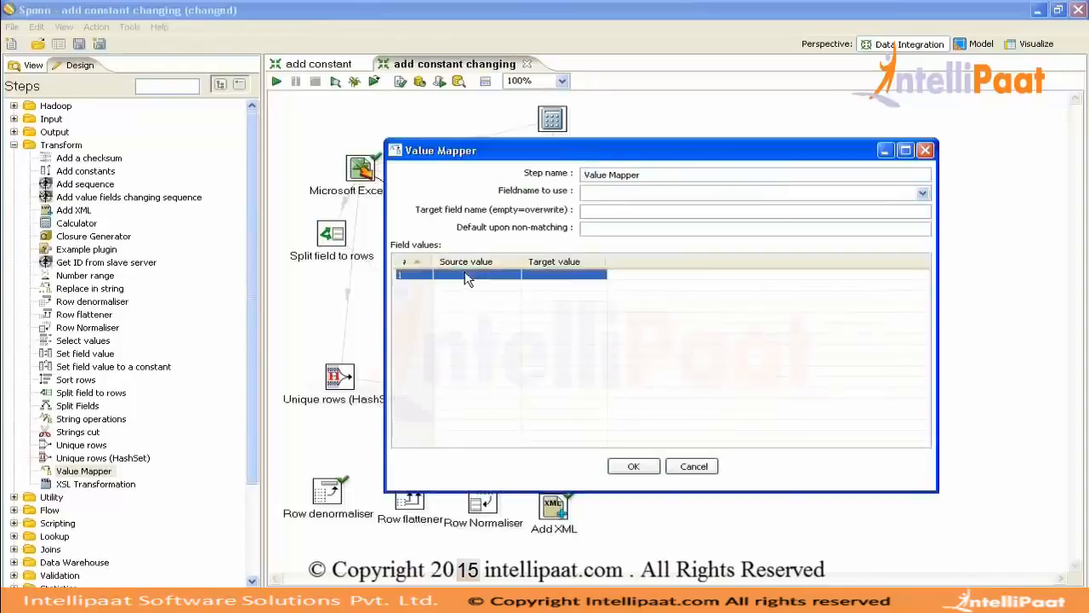
click(923, 194)
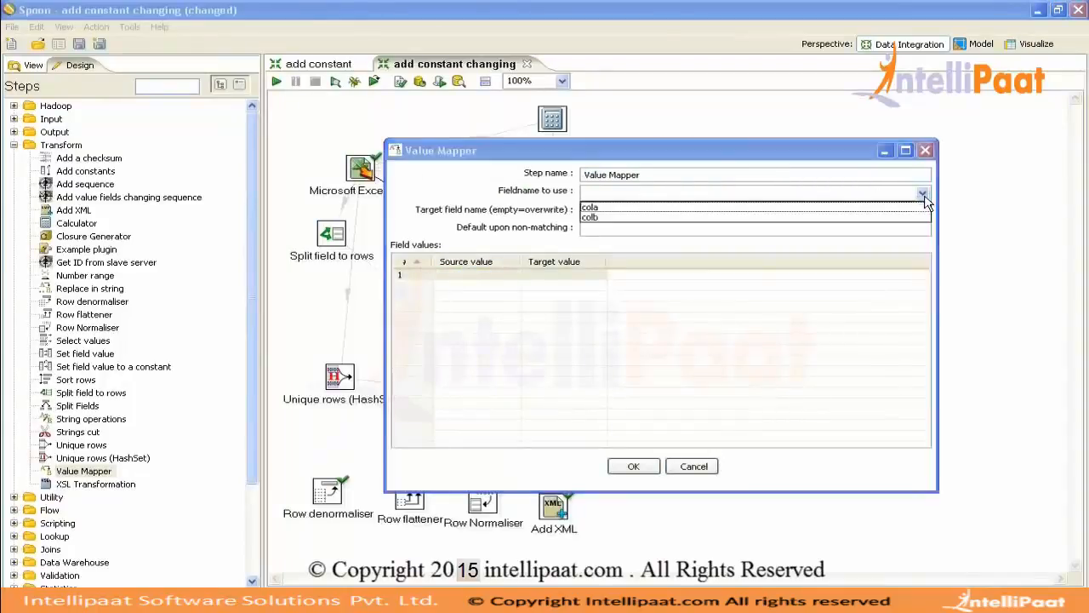
click(591, 217)
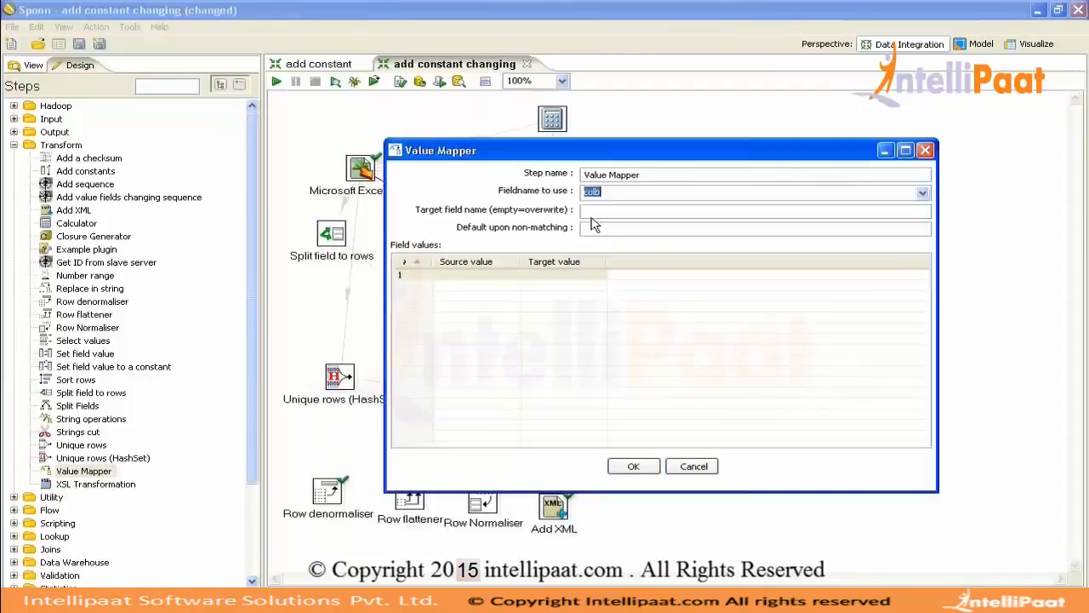
Map source value 1 to Germany and 2 to USA in Value Mapper, remove the empty third row, and accept the settings
click(497, 274)
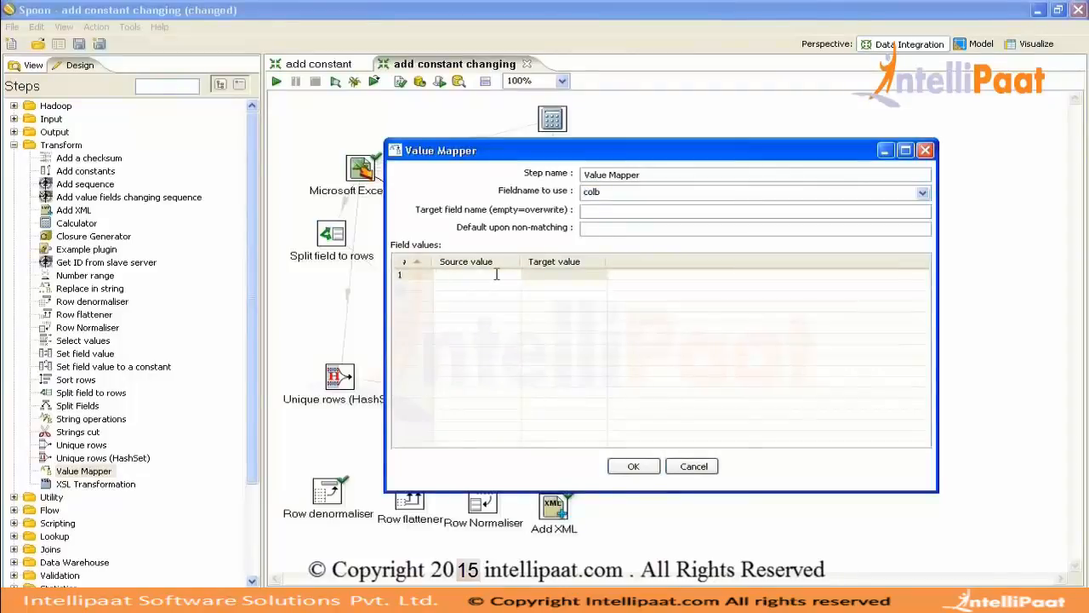
text(1)
click(549, 277)
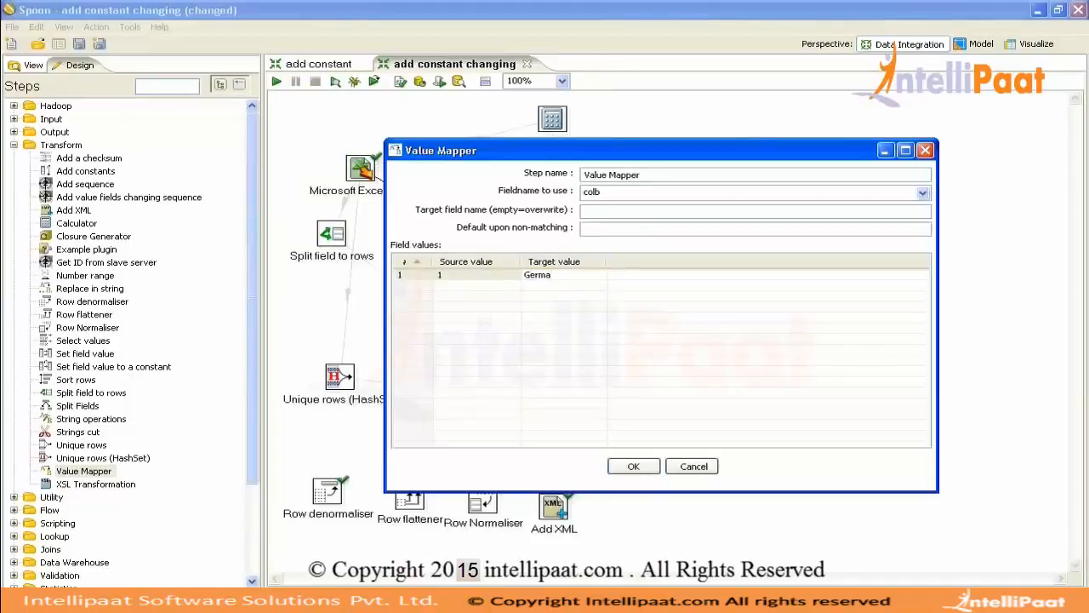
click(508, 284)
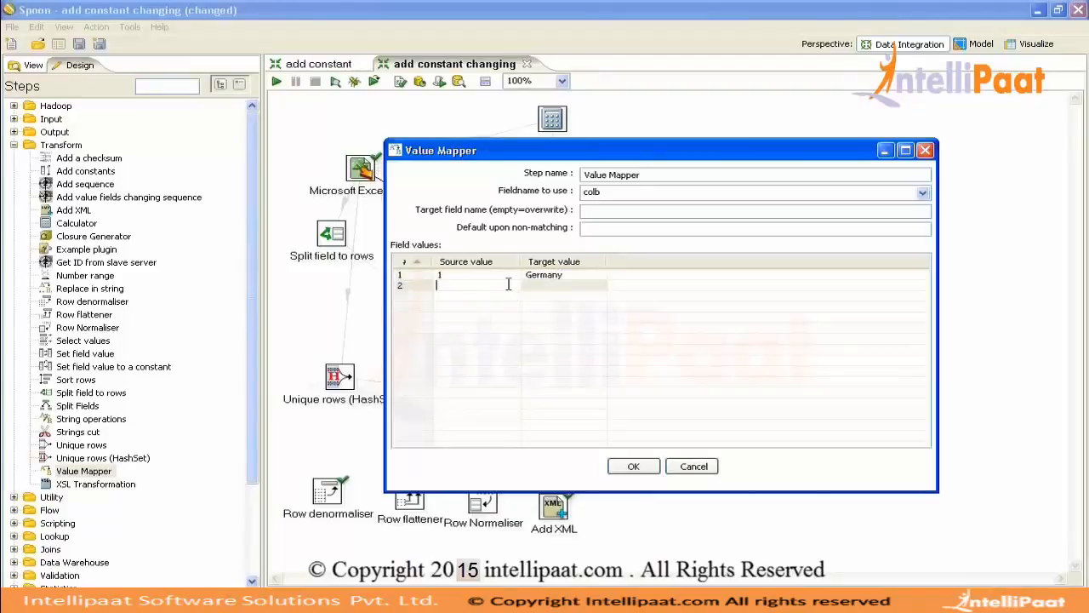
key(Return)
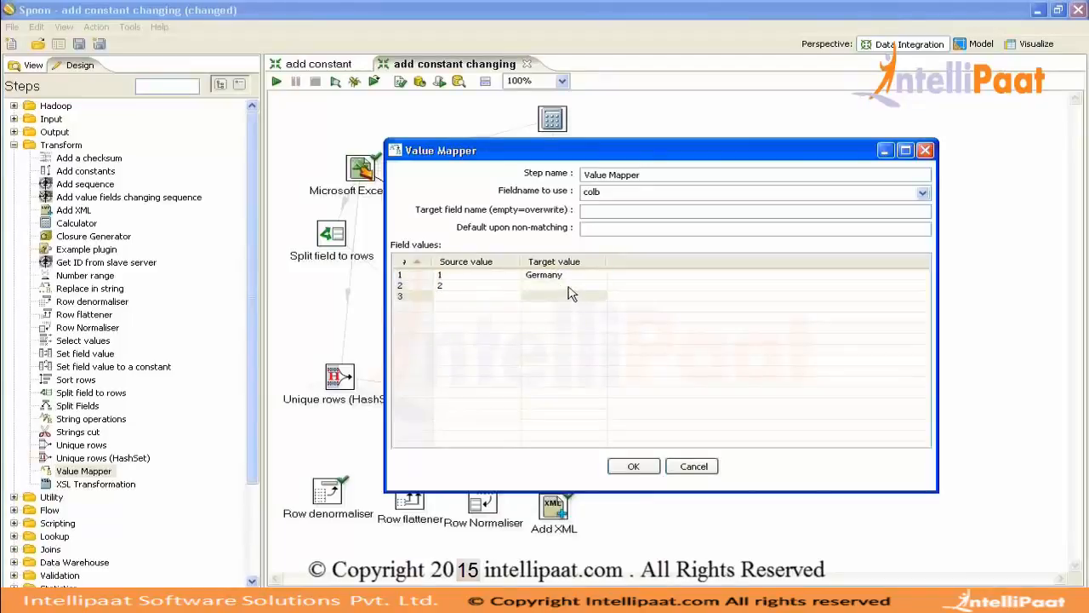
click(566, 285)
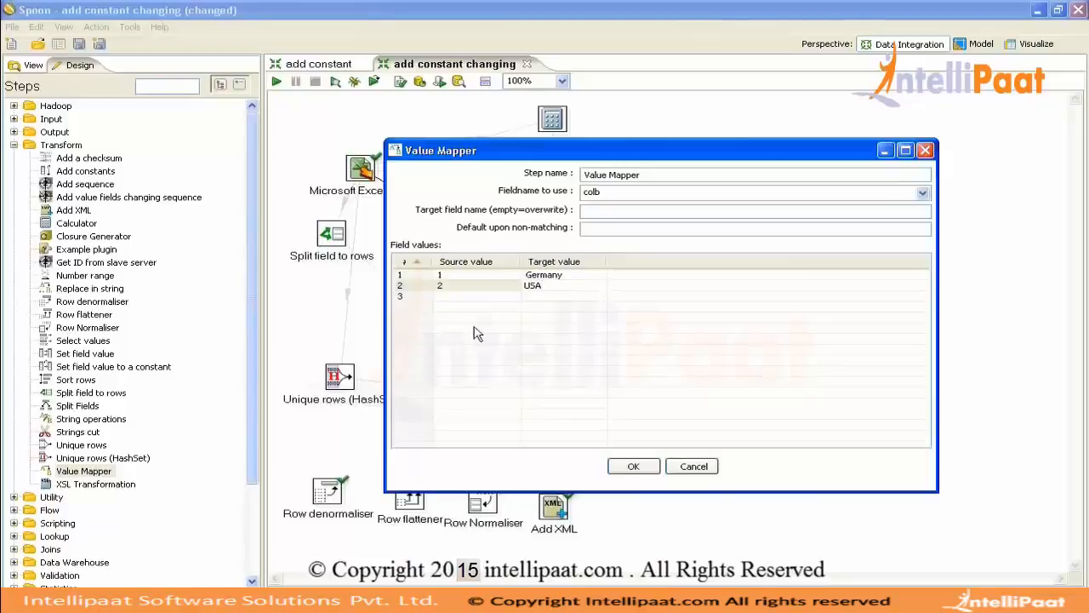
click(408, 298)
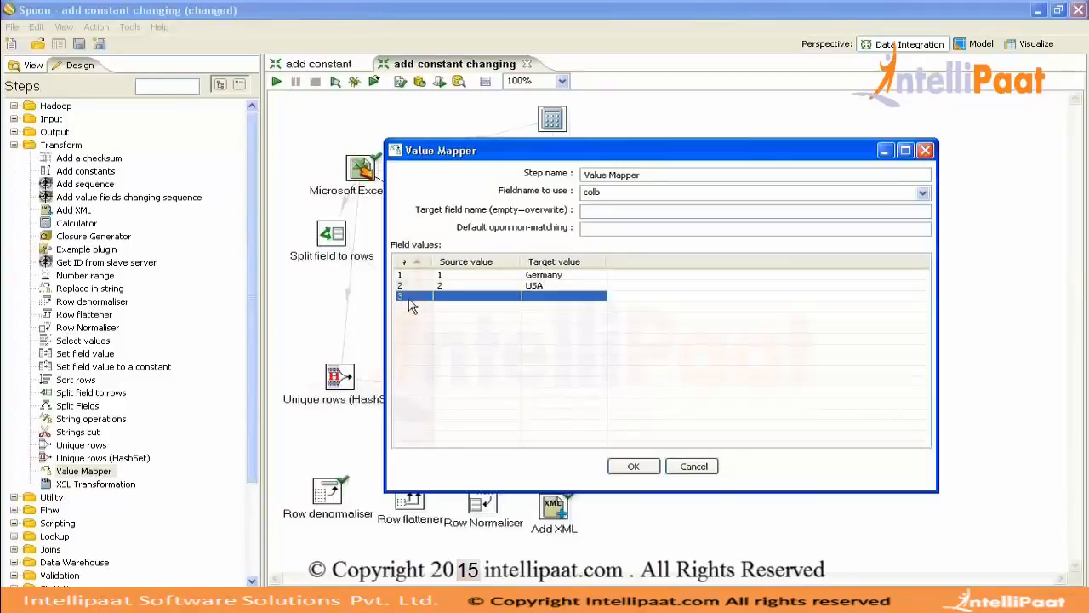
key(Delete)
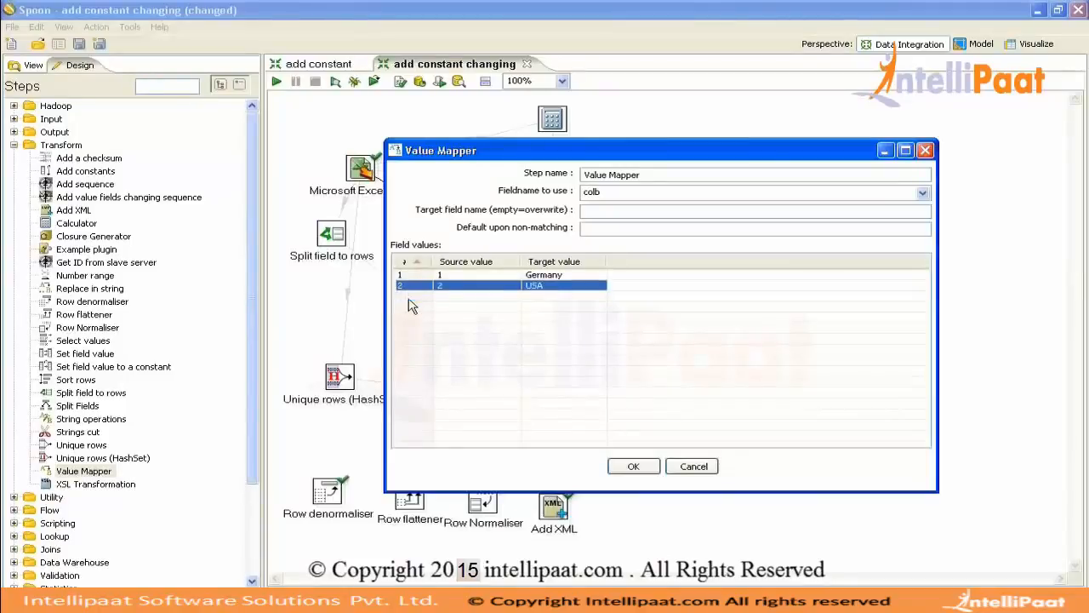
click(633, 466)
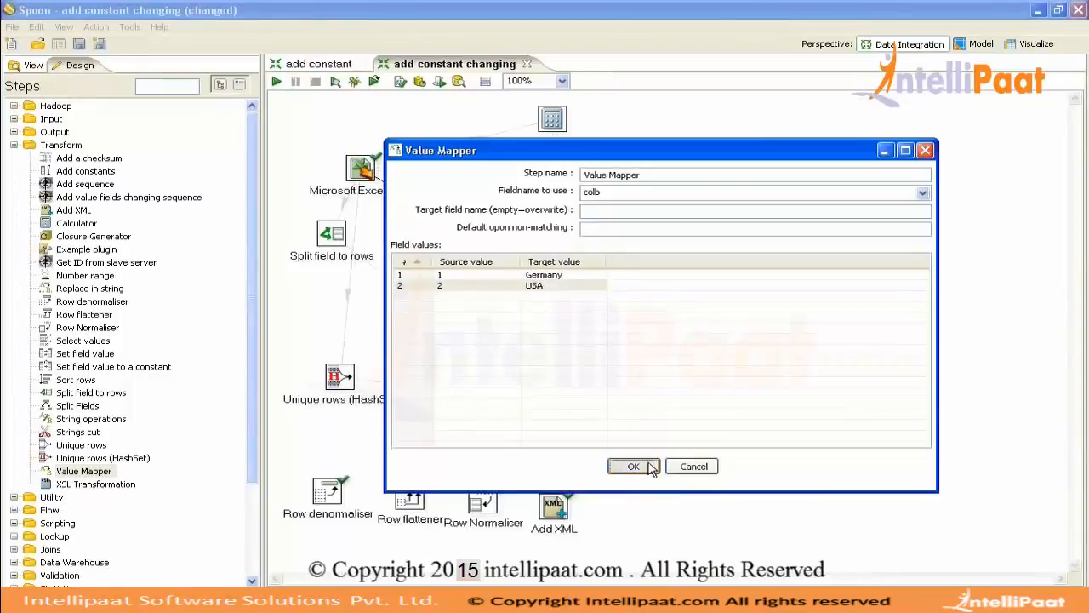
Save the transformation and connect Value Mapper to Write to log
key(ctrl+s)
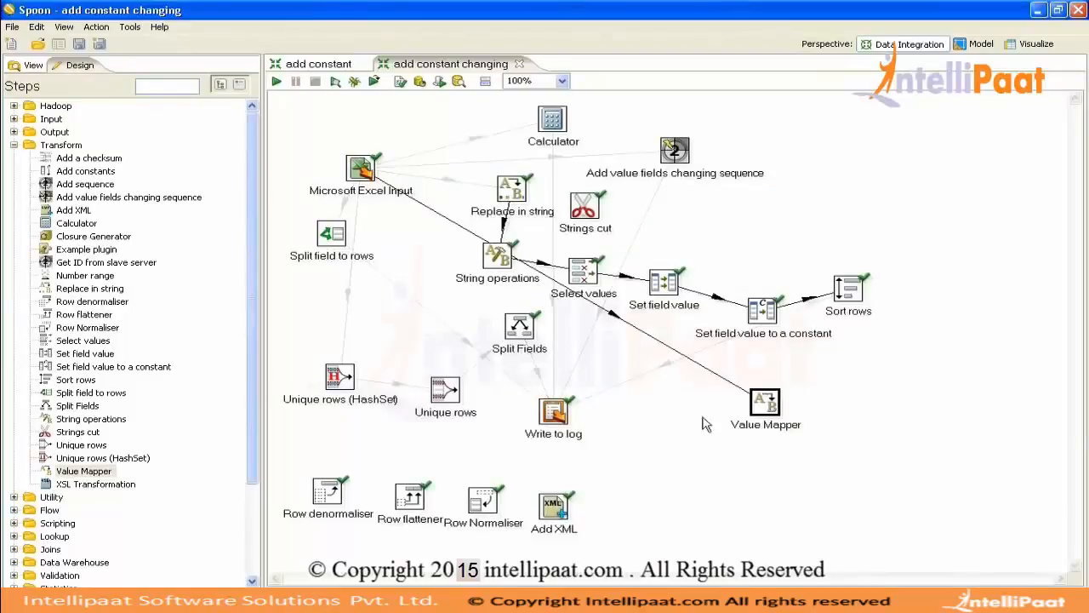
drag(770, 406, 563, 413)
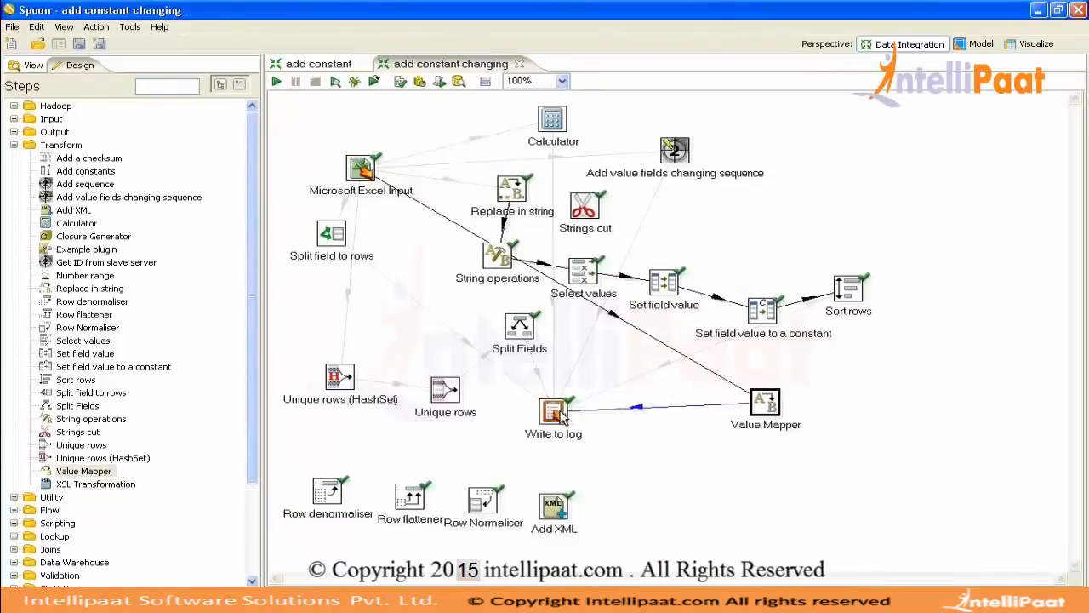
Refresh the Write to log fields by clearing the existing entries and adding all incoming fields, accept, and save the transformation
double_click(555, 412)
click(545, 576)
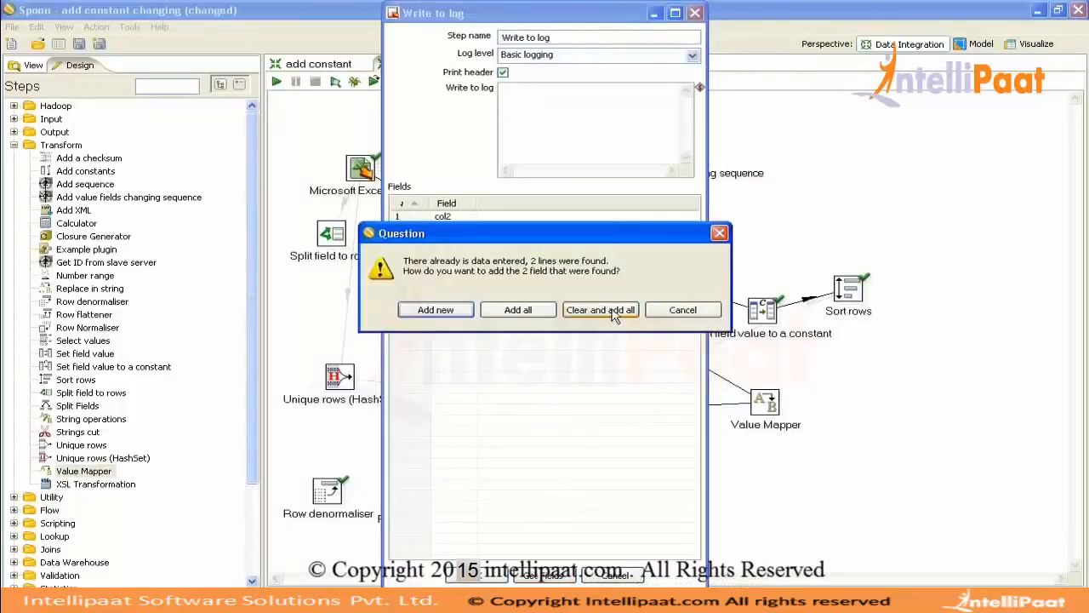
click(599, 310)
click(492, 578)
key(ctrl+s)
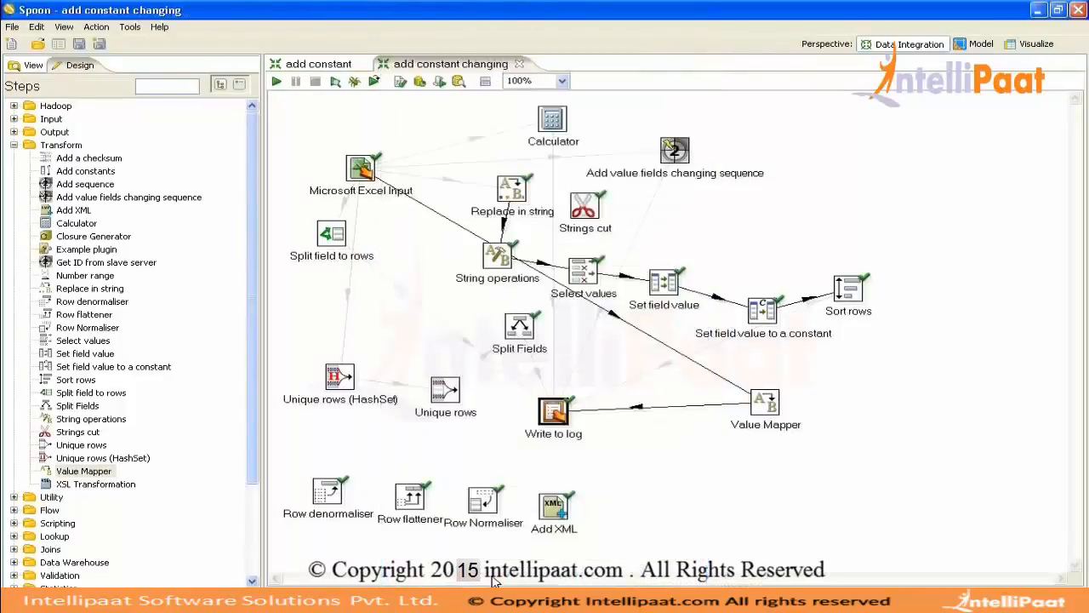
Switch to the Excel workbook add seq_changingdata.xlsx and set the colb values in B3 and B4 to 2 and 3
click(732, 601)
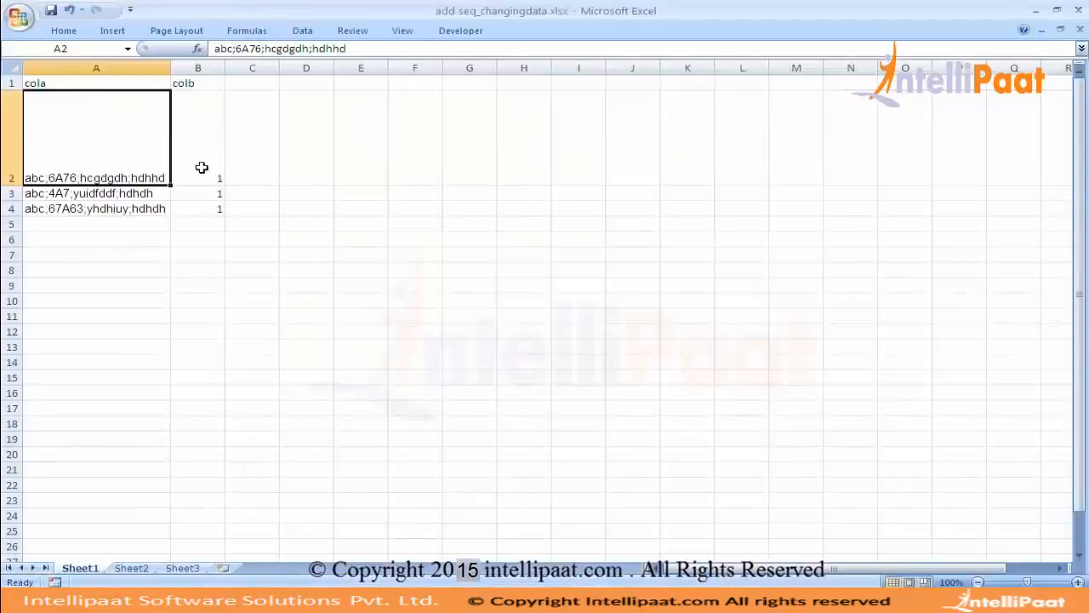
click(202, 168)
key(Return)
text(2)
key(Return)
text(3)
key(Return)
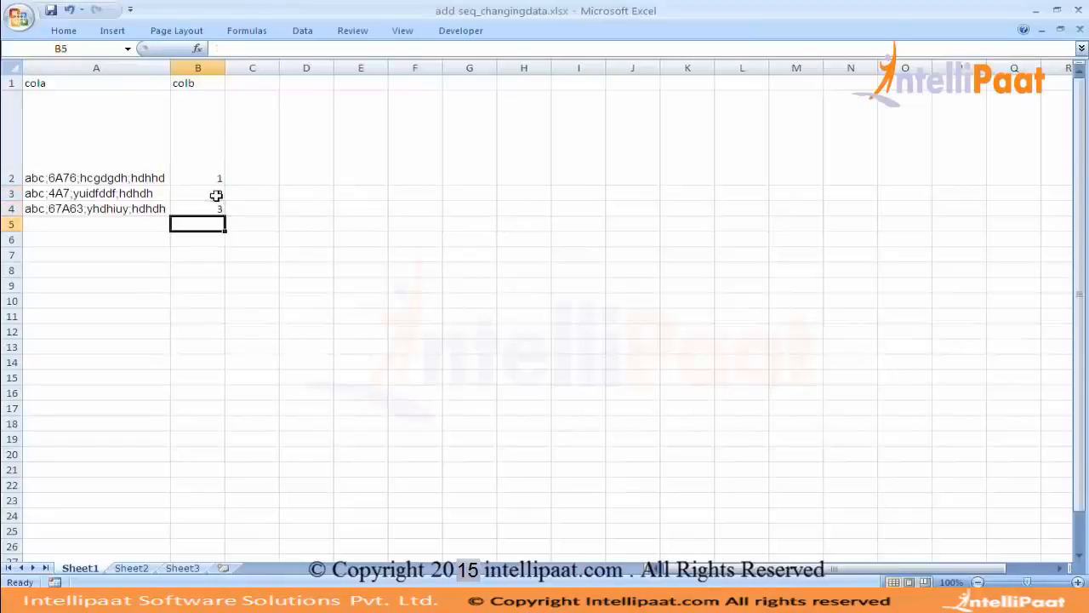
click(213, 210)
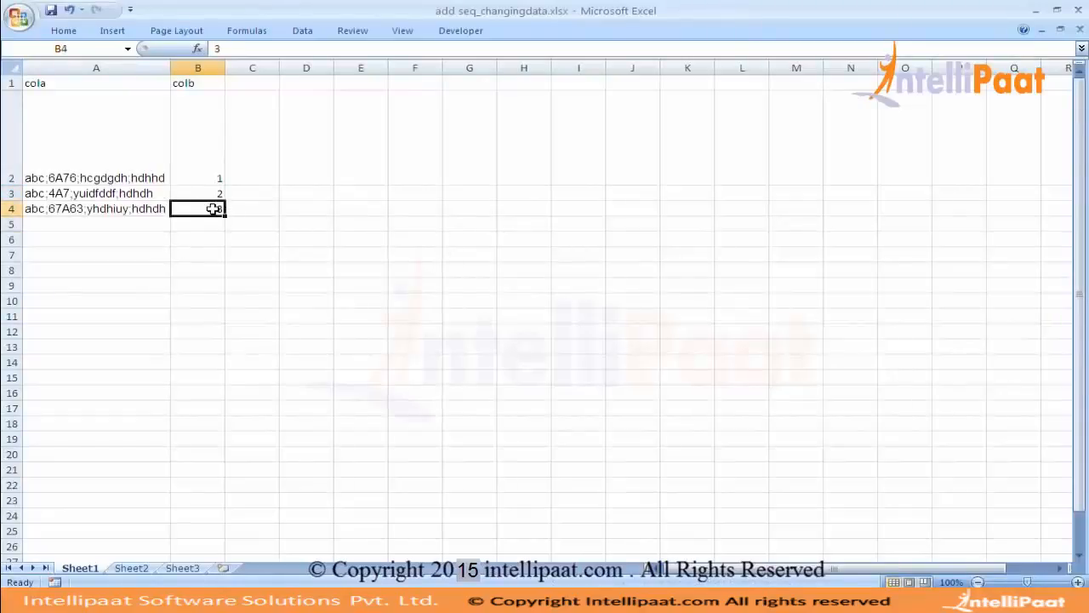
Switch back to Spoon, set Value Mapper's default upon non-matching to India, and run the transformation
key(alt+Tab)
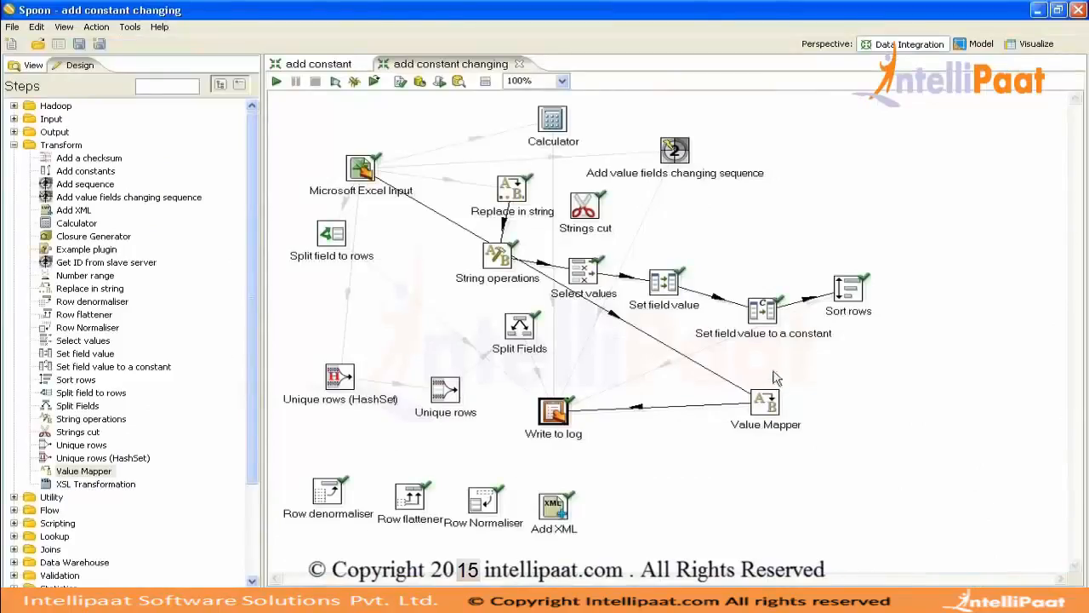
double_click(766, 404)
click(615, 226)
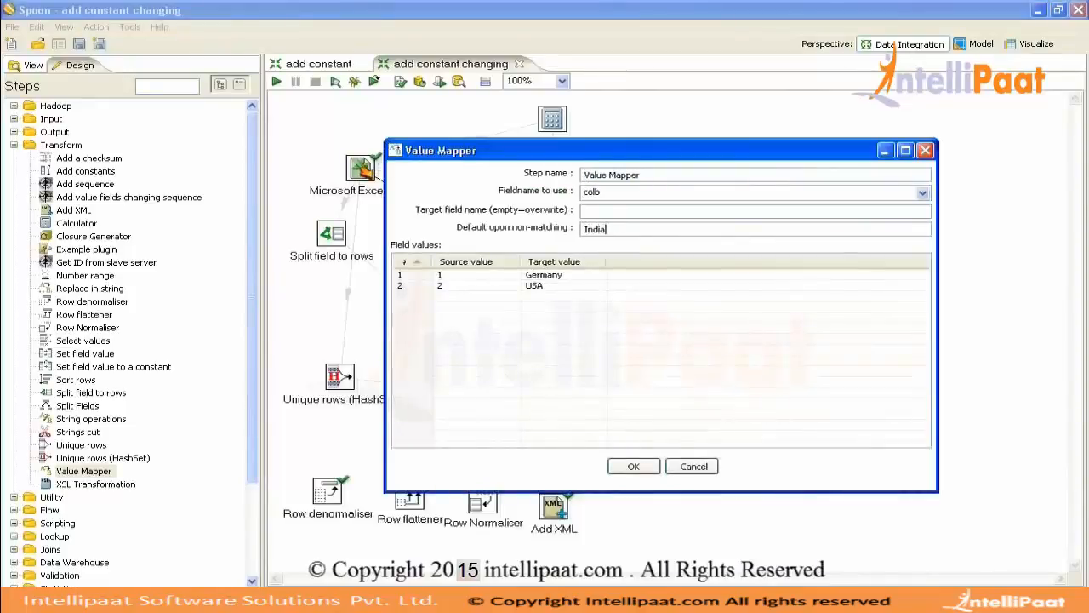
click(640, 468)
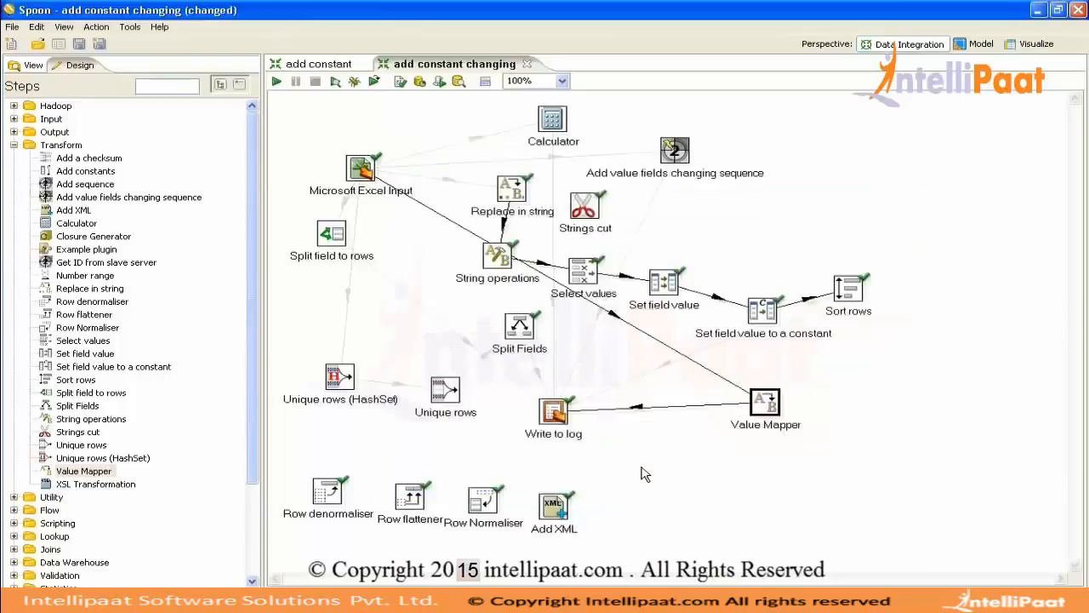
click(277, 81)
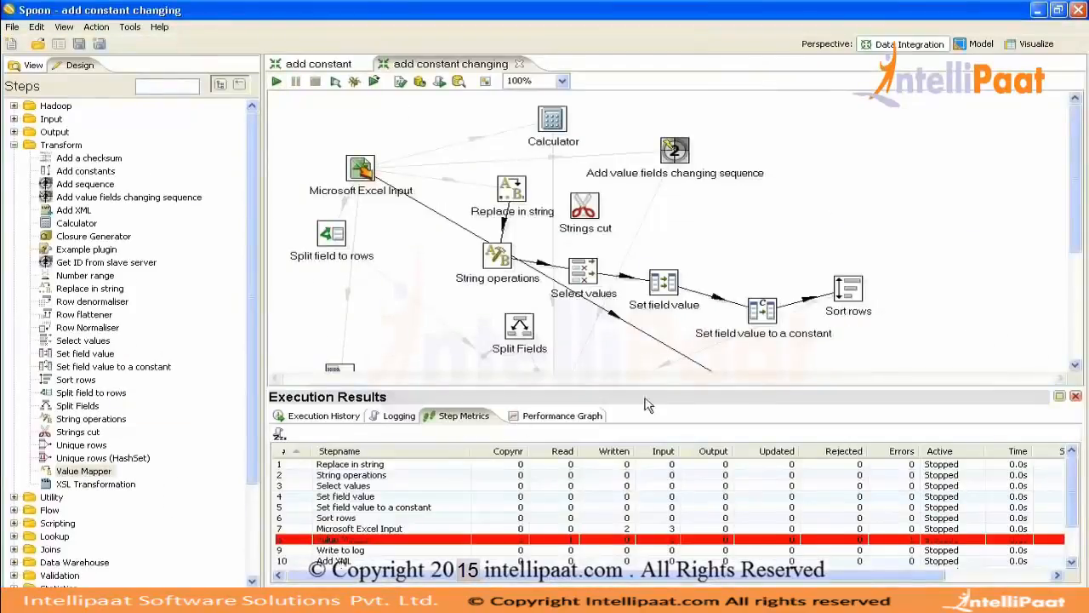
click(1075, 396)
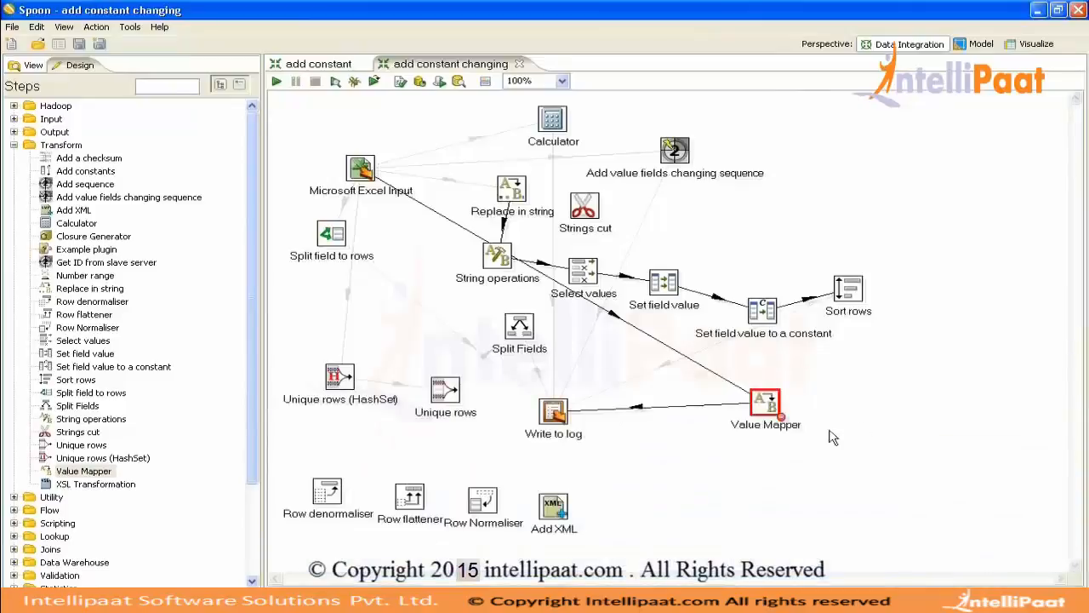
Review the fieldname to use and the target field name in the Value Mapper settings
double_click(764, 405)
click(922, 192)
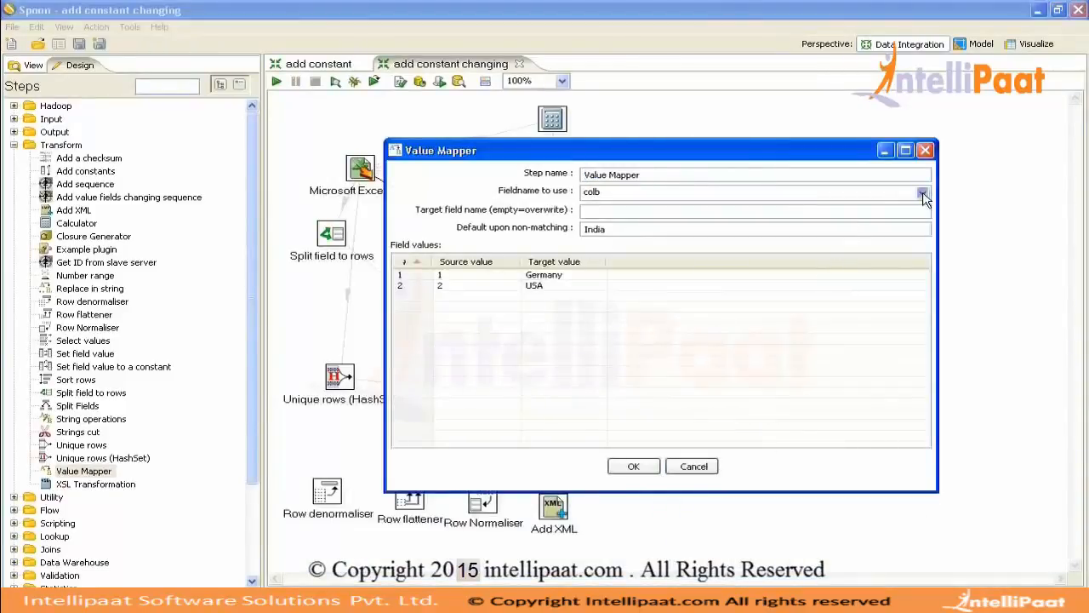
key(Return)
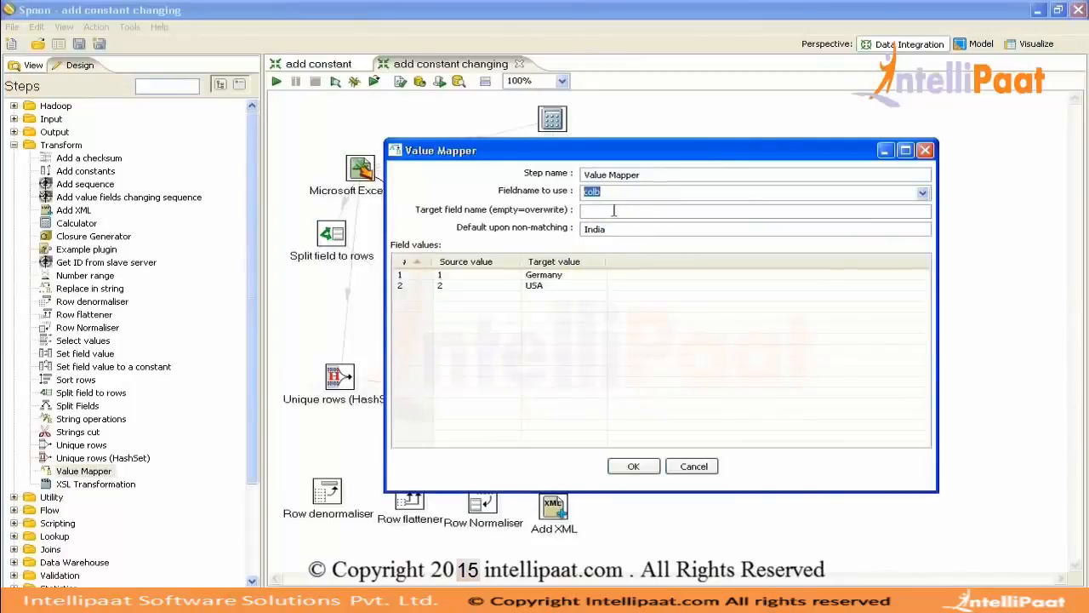
click(609, 209)
click(634, 470)
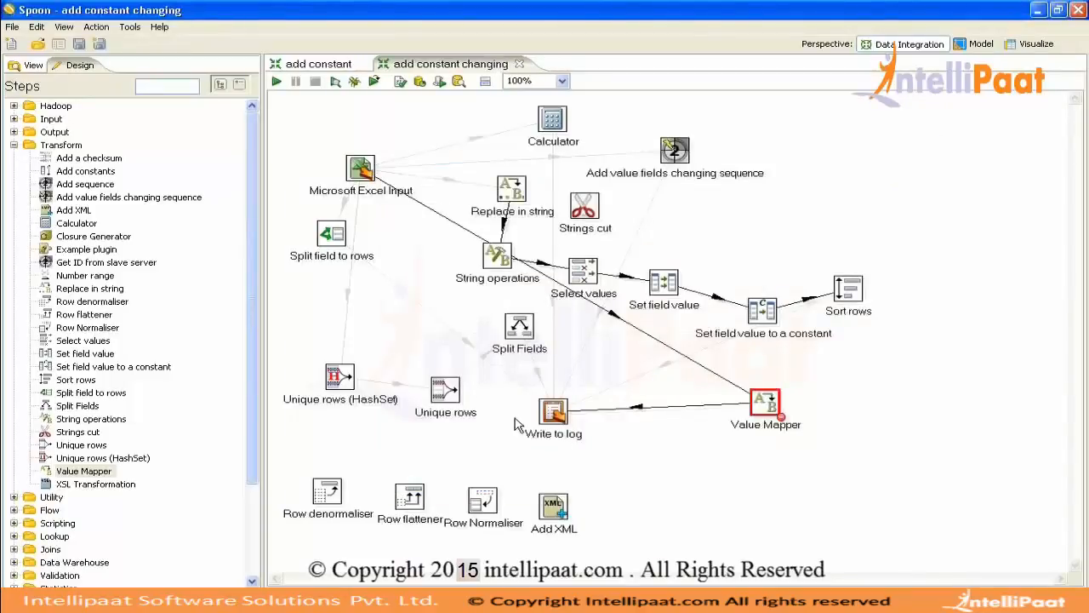
Run the transformation again and inspect the error lines in its execution log
click(276, 81)
key(Return)
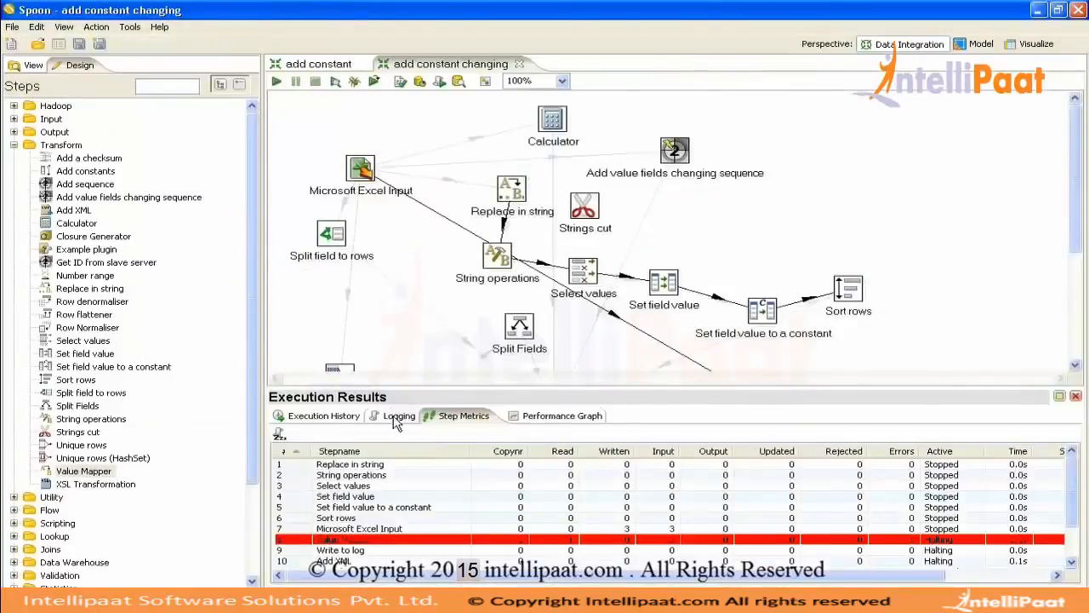
click(399, 415)
click(279, 435)
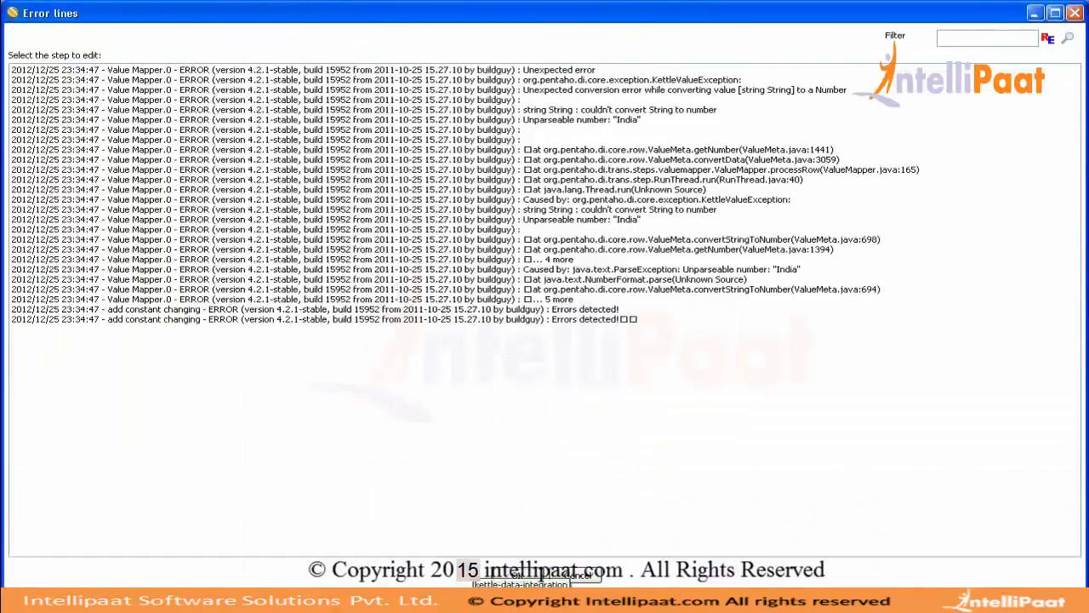
click(513, 577)
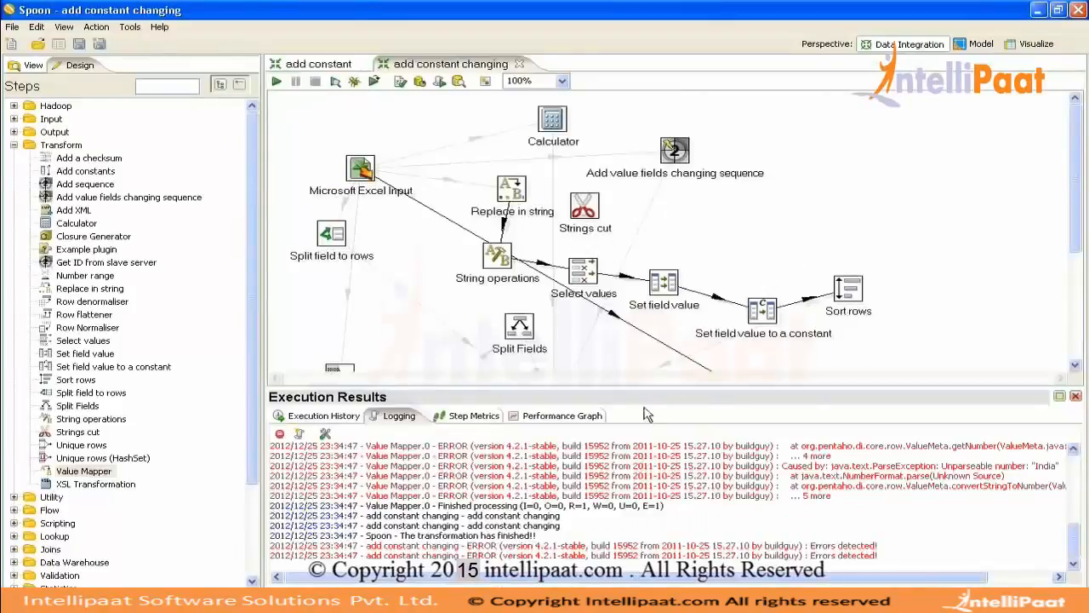
click(1076, 397)
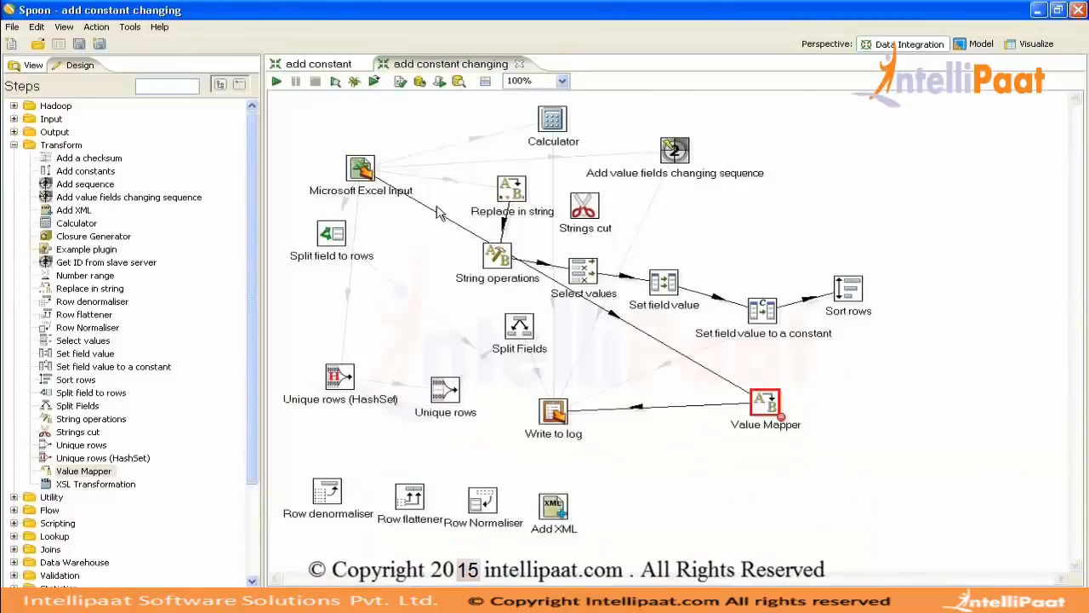
Change the type of field colb to String in the Microsoft Excel Input step
double_click(361, 167)
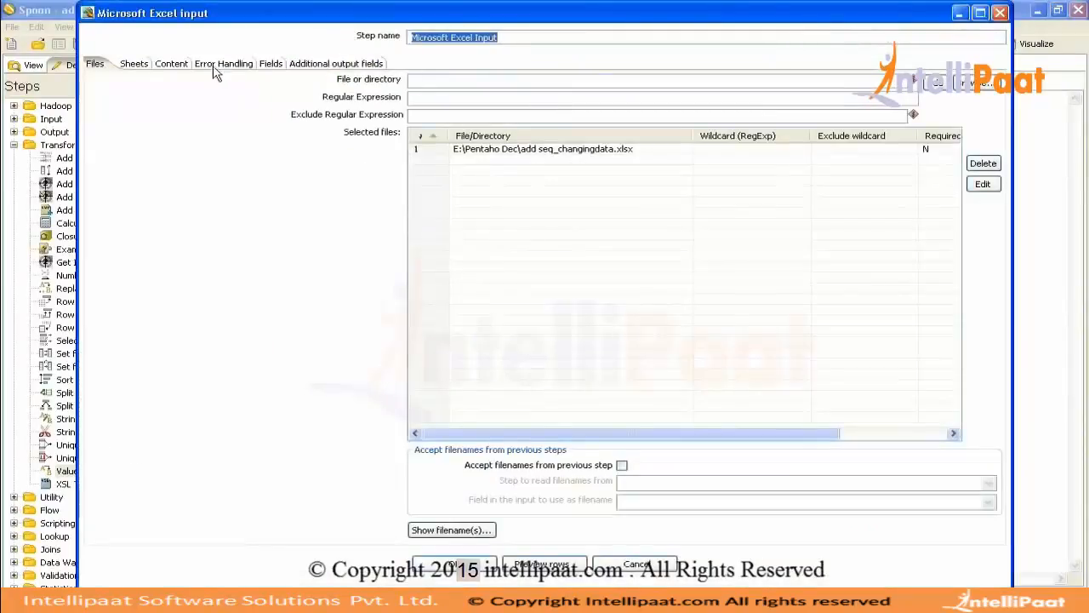
click(271, 64)
click(245, 108)
click(256, 107)
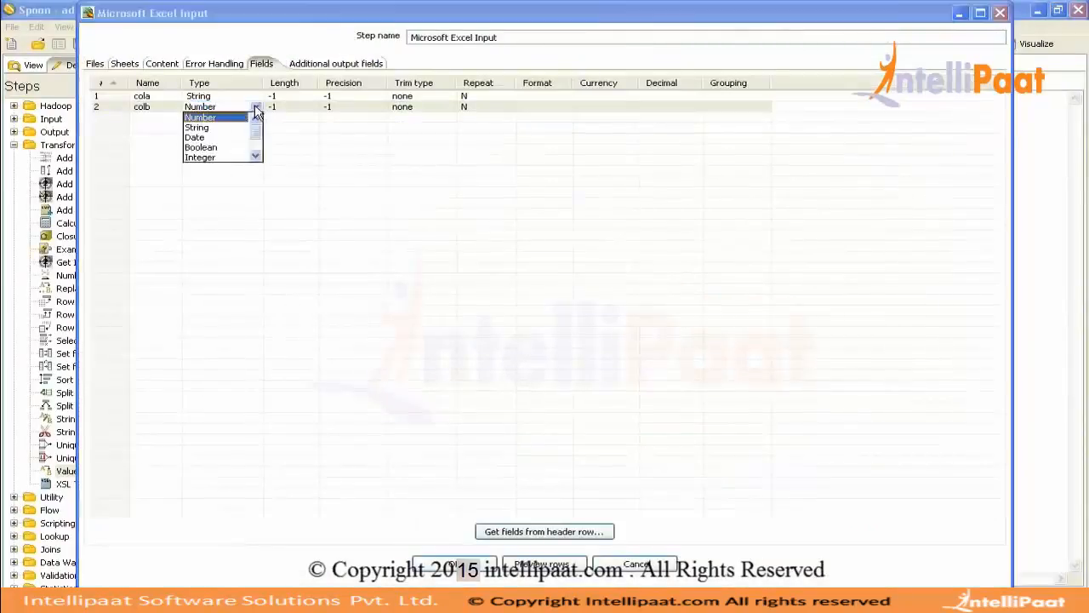
click(204, 128)
click(454, 563)
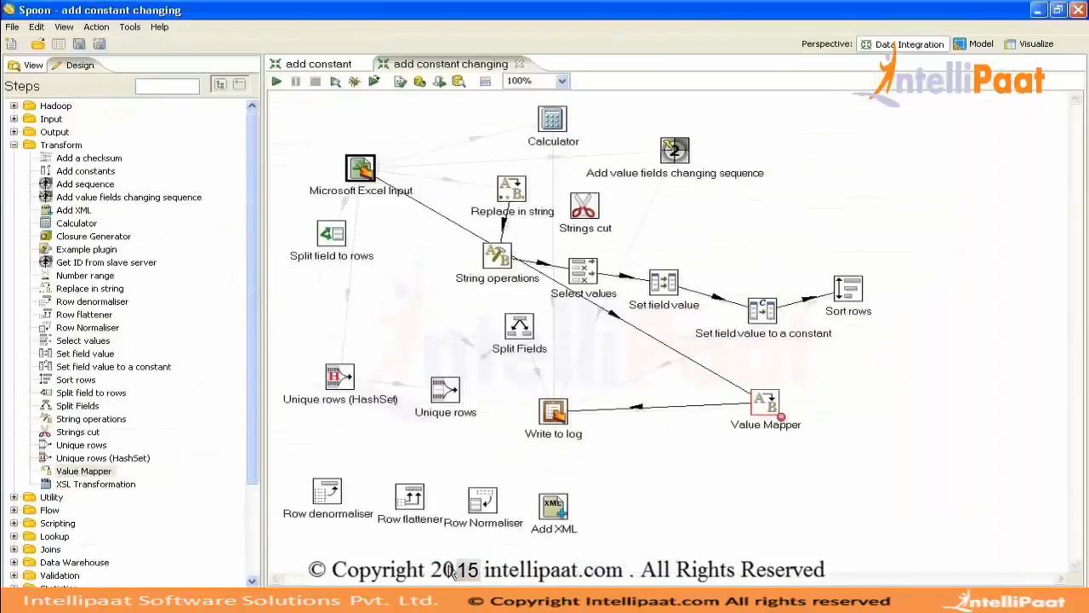
Run the transformation and examine the mapped colb values in the enlarged execution log
click(276, 82)
key(Return)
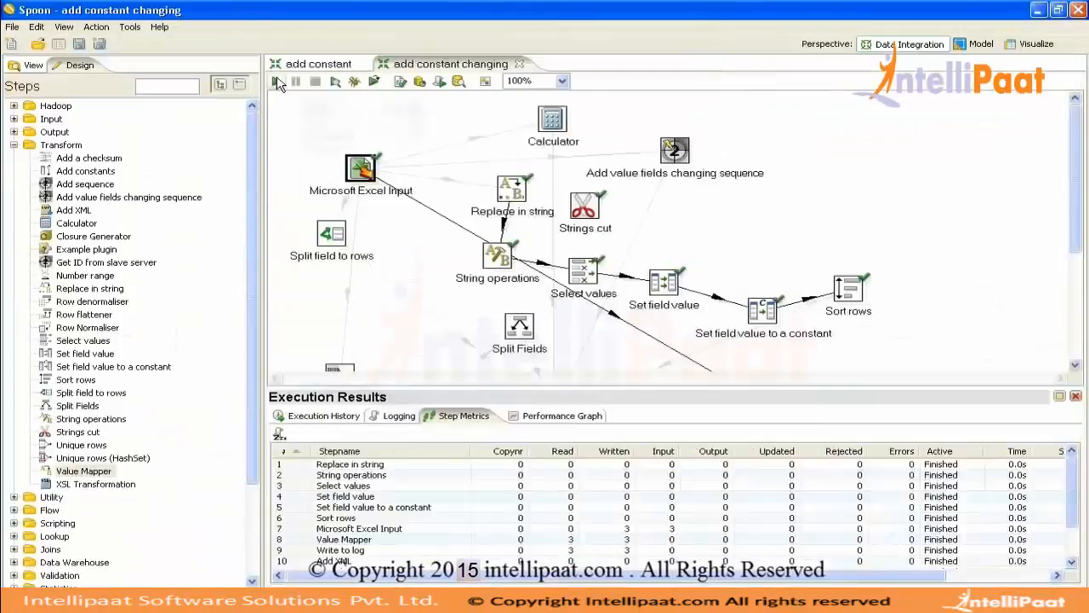
click(400, 417)
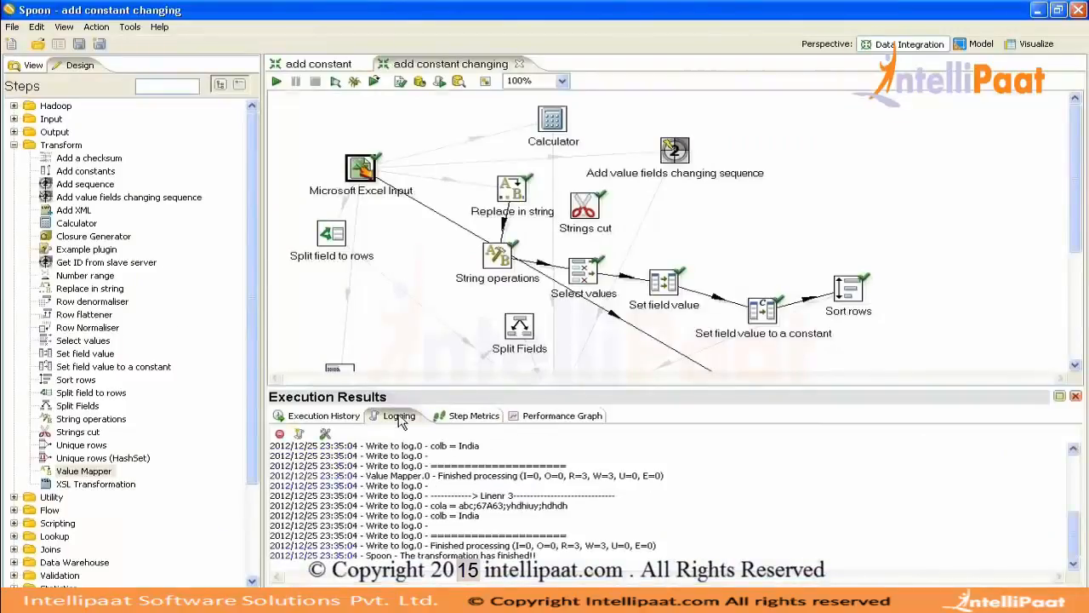
double_click(399, 418)
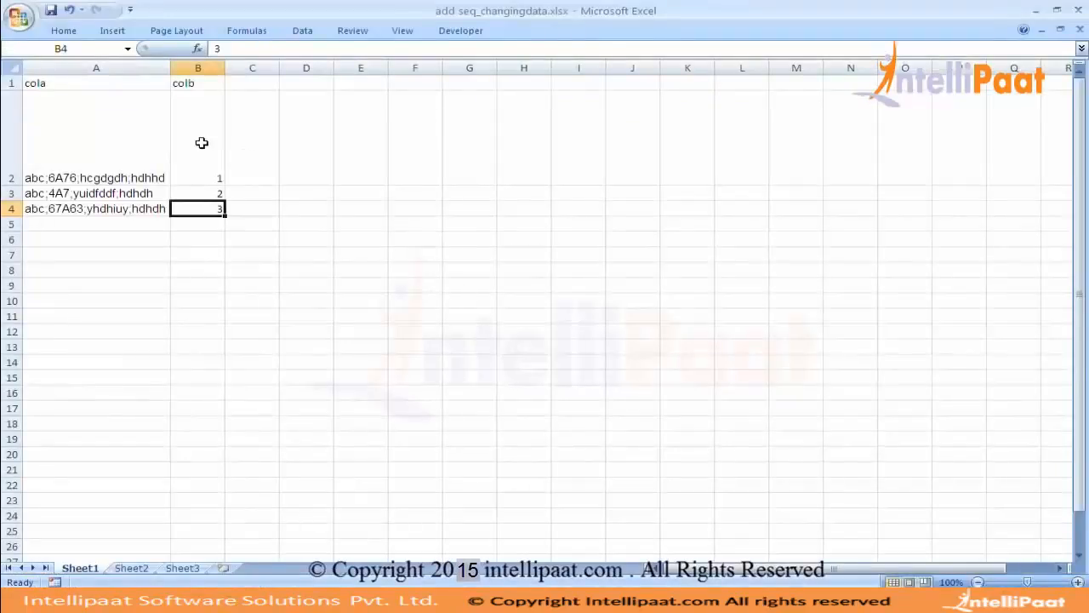
In the Excel workbook, replace the colb values in B2 to B4 with ab, bc and dc
click(200, 145)
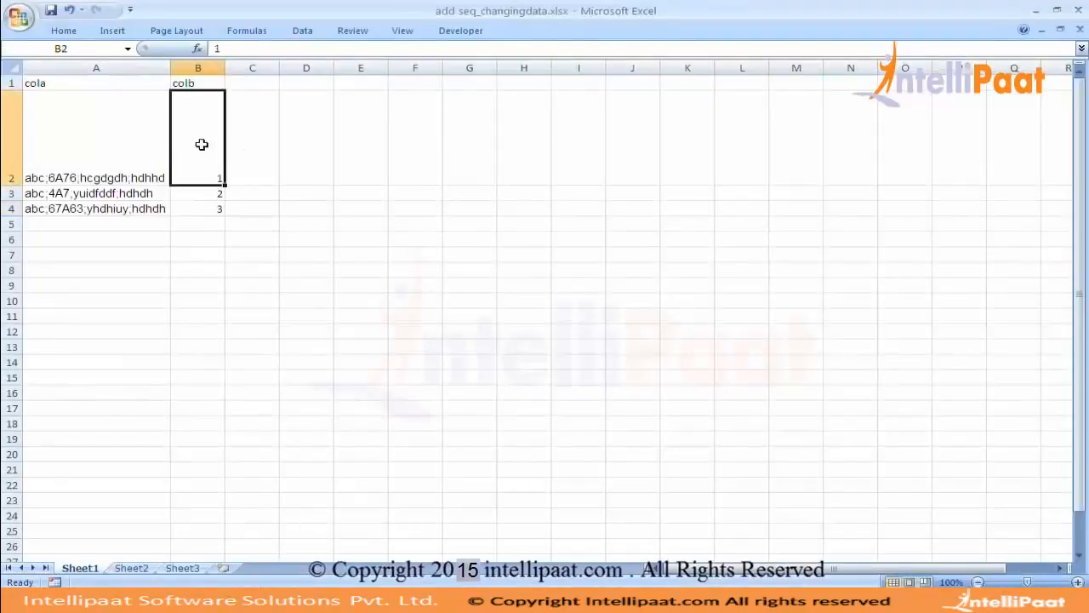
text(ab)
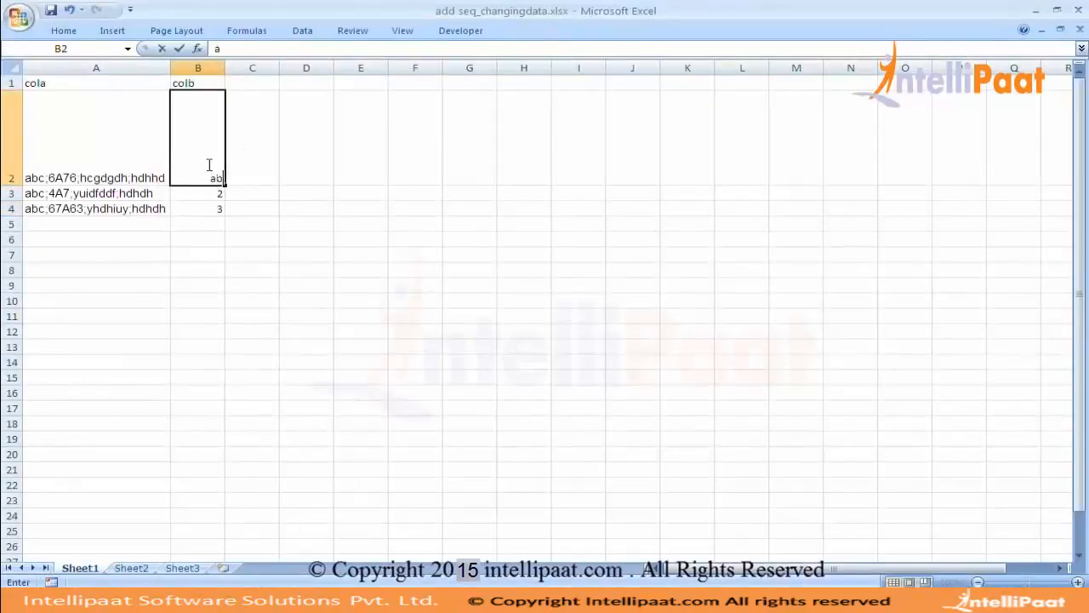
key(Return)
text(bc)
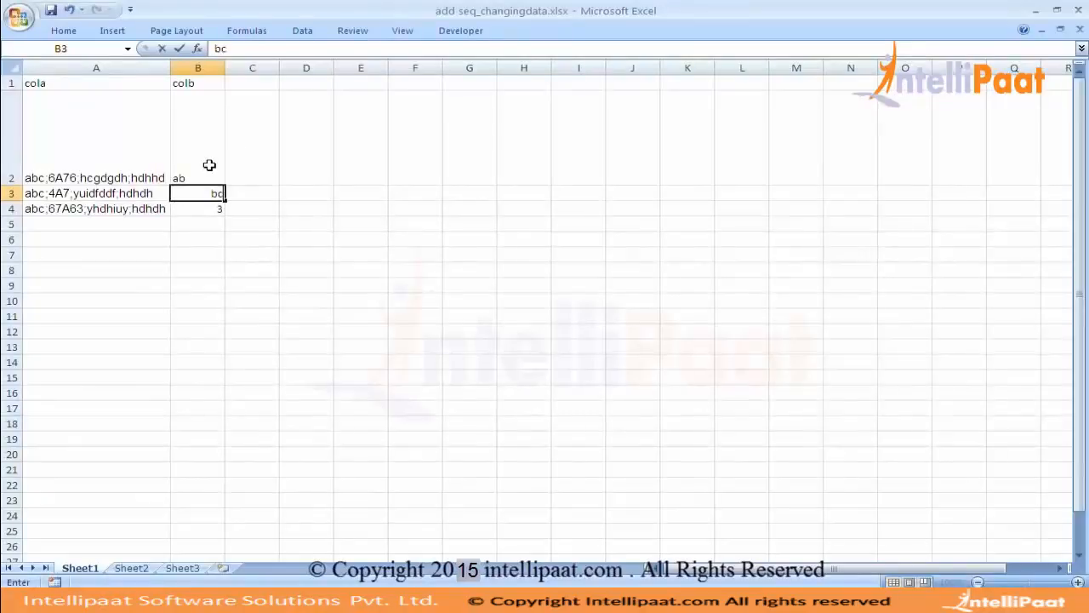
key(Return)
text(dc)
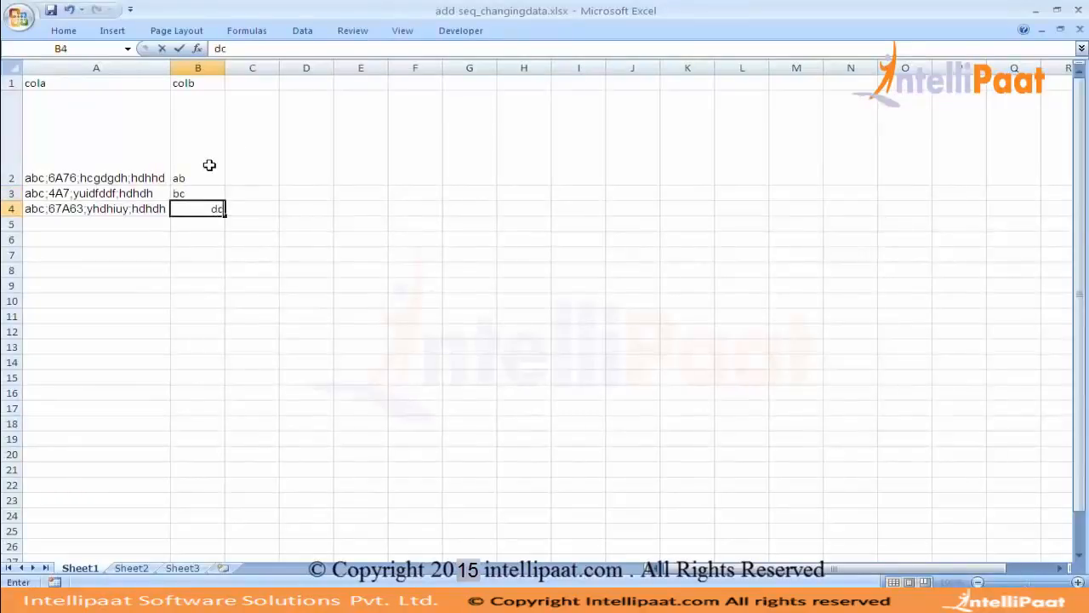
key(Return)
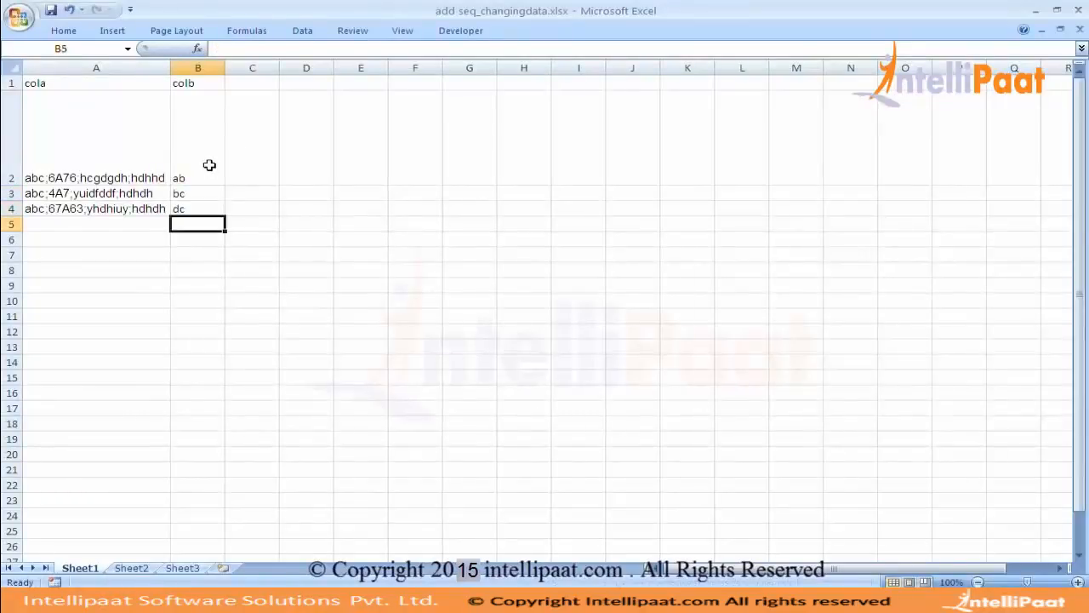
Back in Spoon, clear Value Mapper's default upon non-matching and set the source values to ab for Germany and bc for USA
key(alt+Tab)
double_click(396, 118)
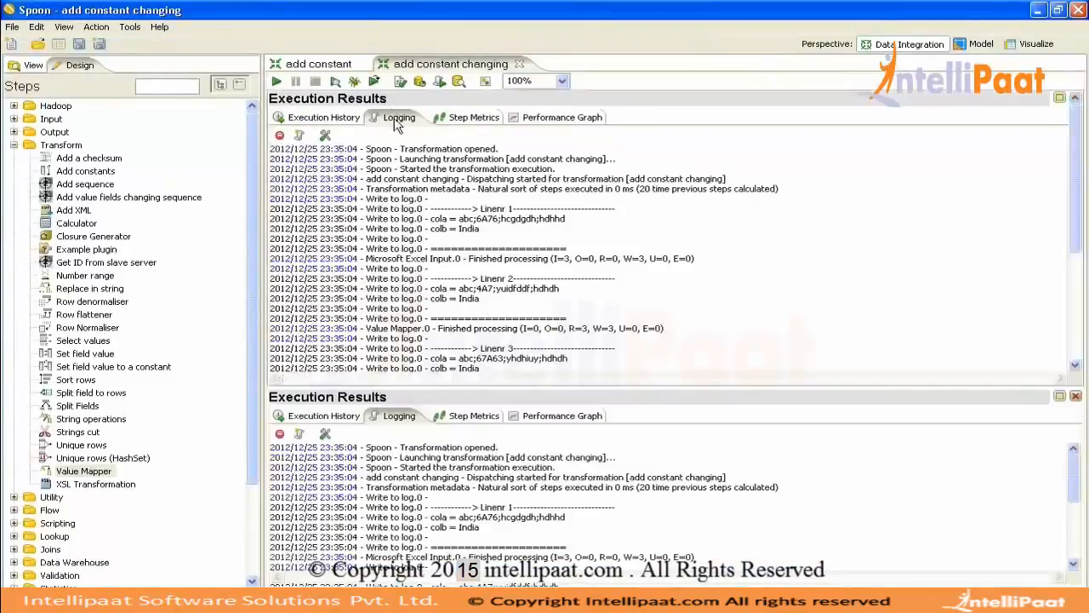
click(1076, 396)
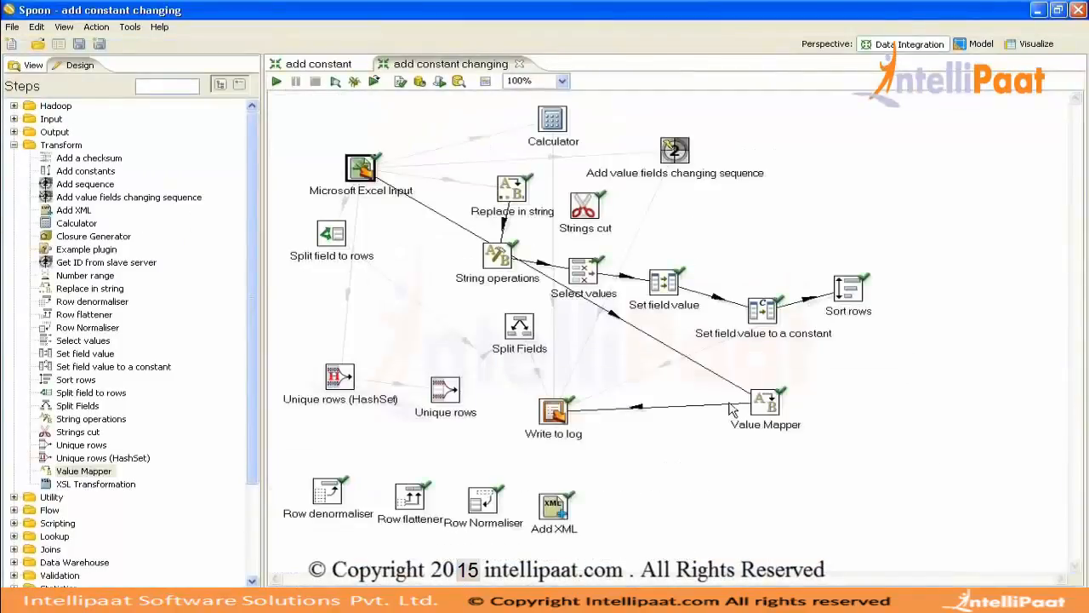
double_click(757, 405)
double_click(596, 228)
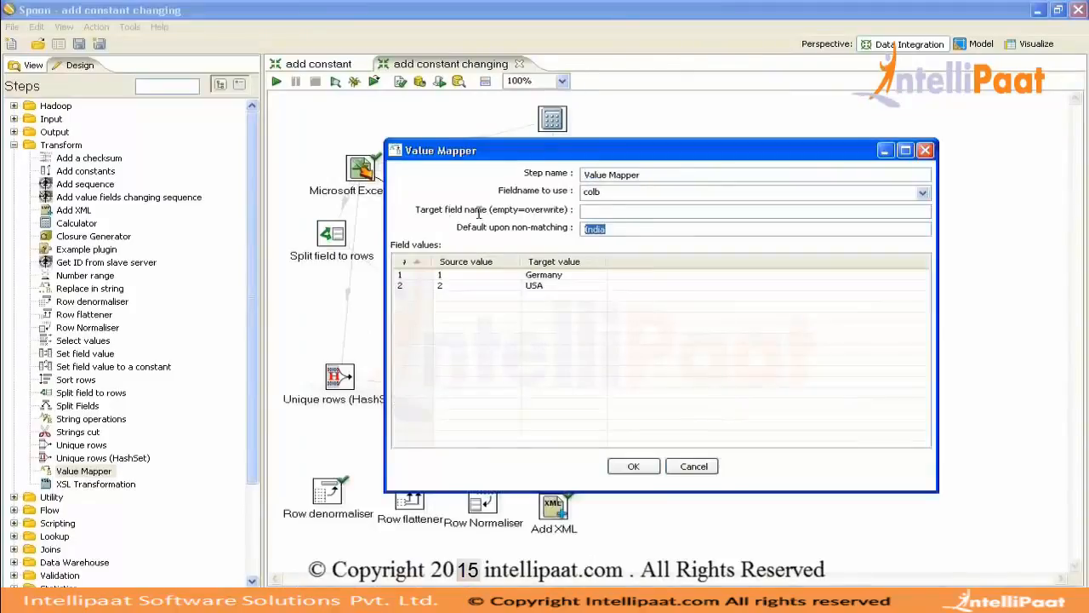
key(BackSpace)
click(462, 275)
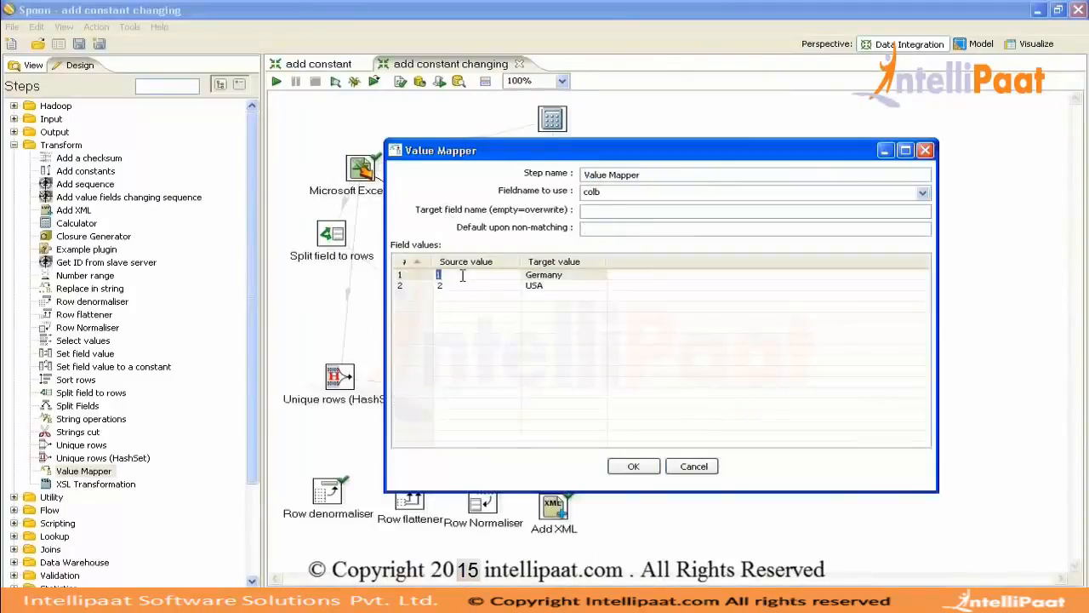
click(464, 285)
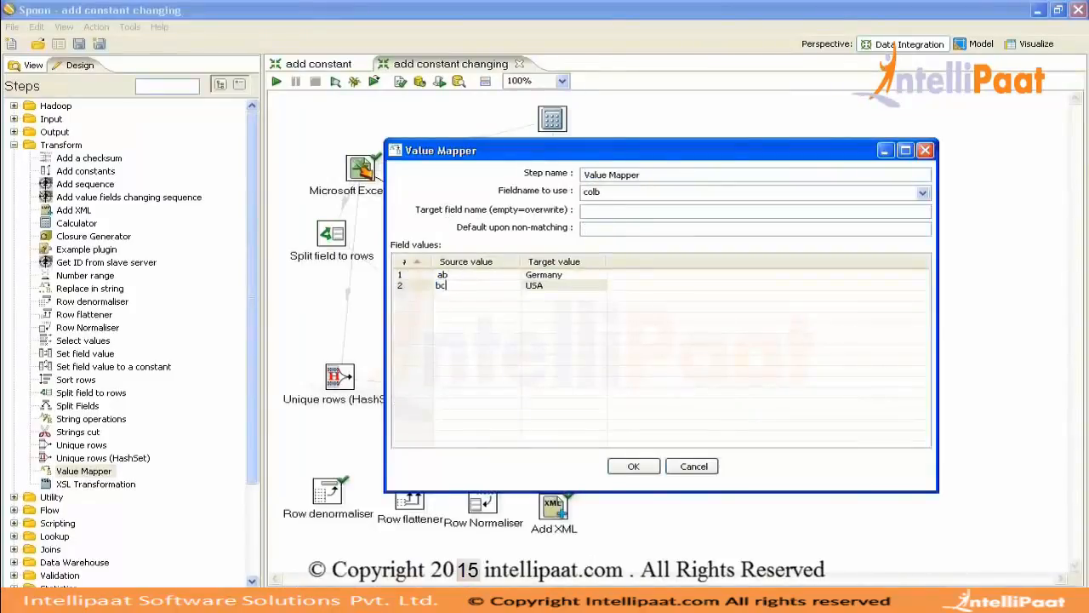
click(632, 466)
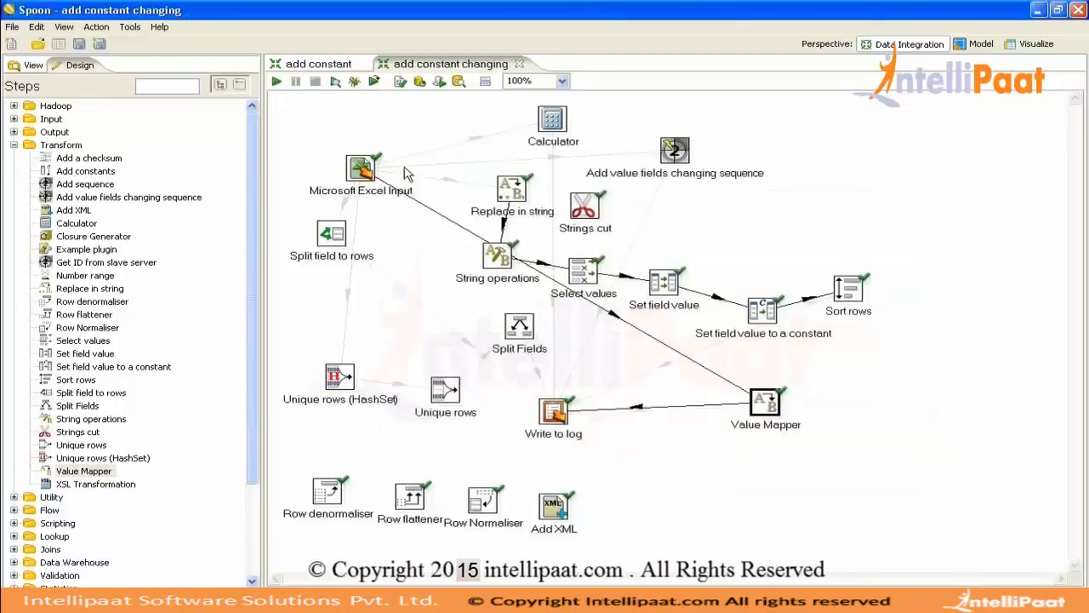
Save and run the transformation with the Value Mapper settings, and enlarge the execution log to examine the mapped colb values
double_click(776, 407)
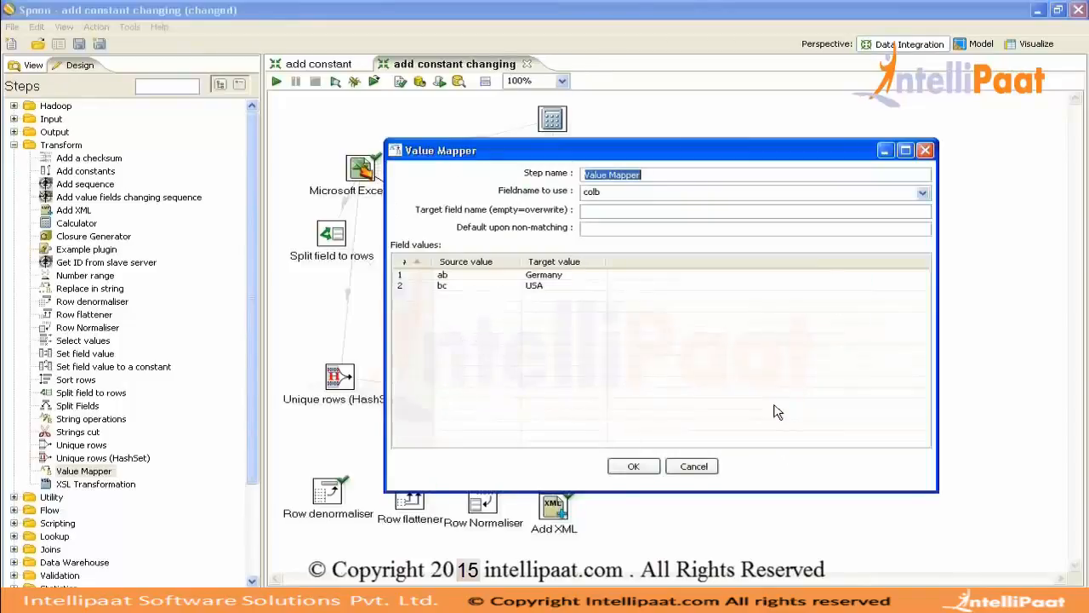
key(Return)
key(ctrl+s)
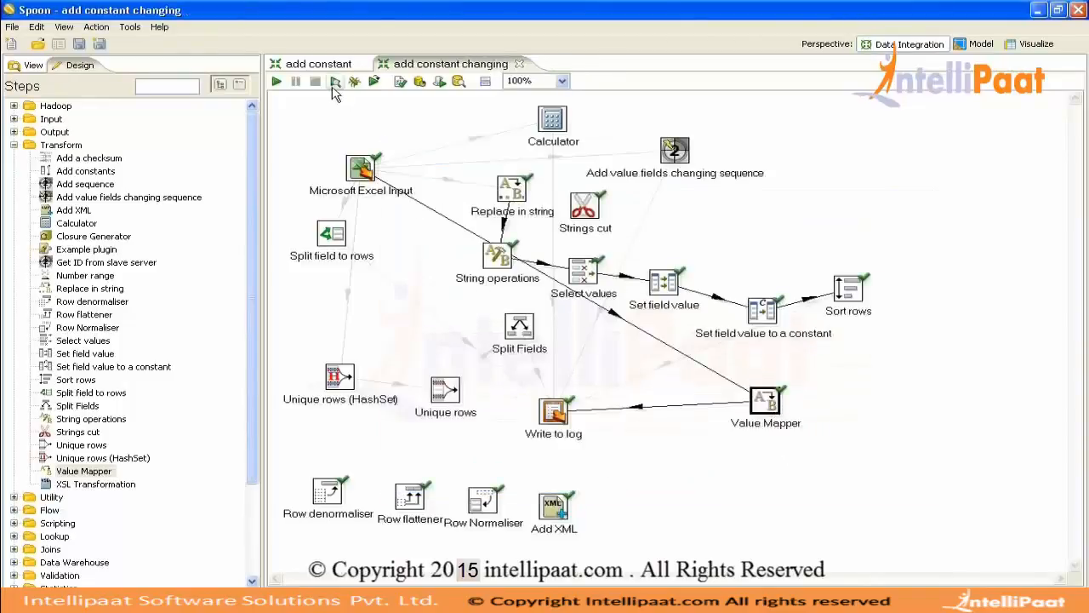
click(277, 82)
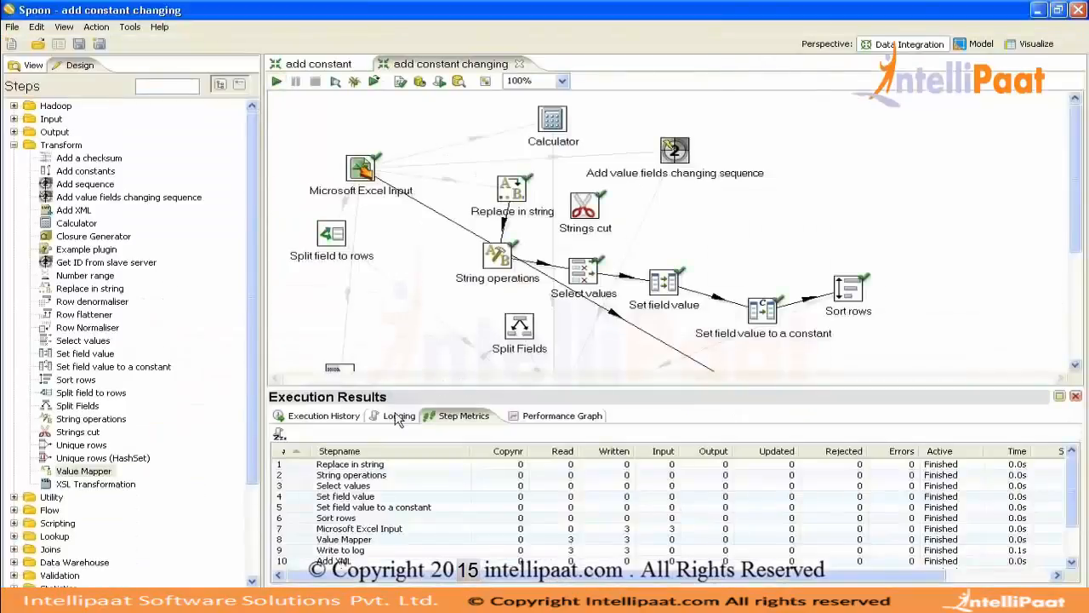
click(397, 417)
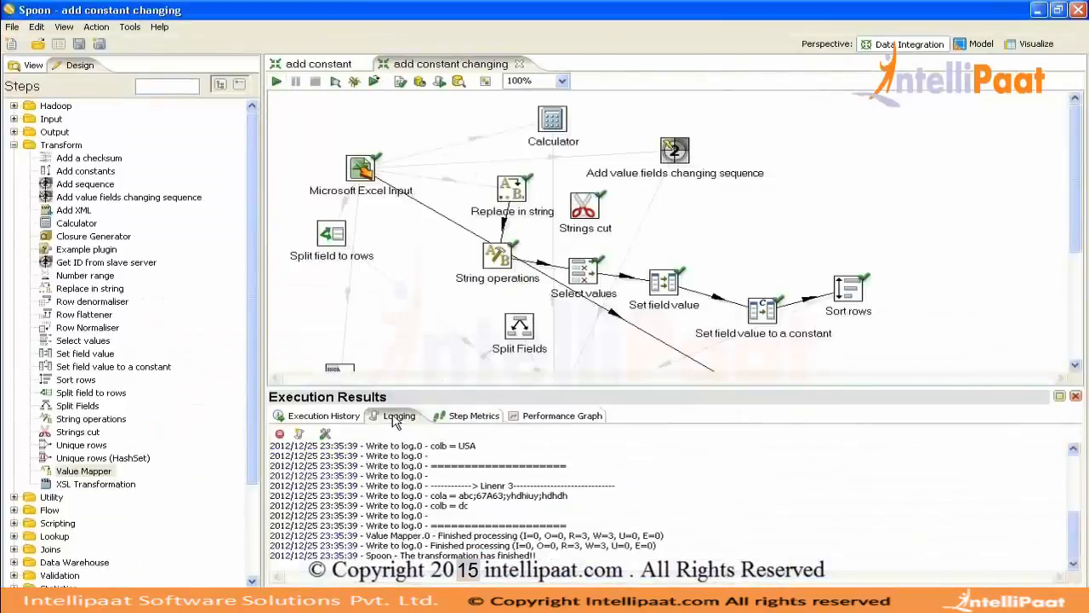
double_click(396, 419)
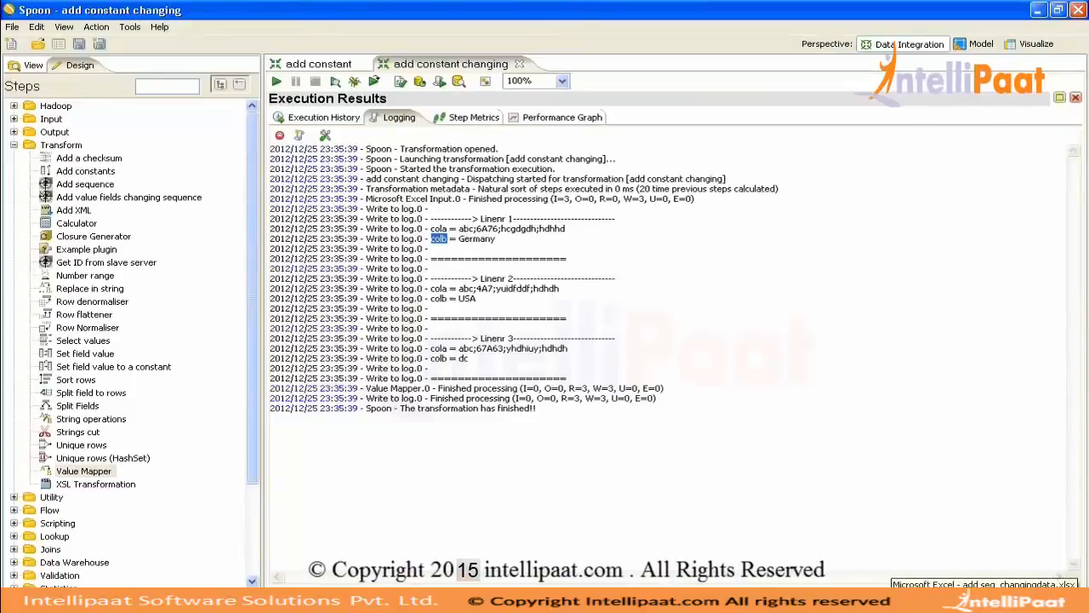
Compare the logged colb values with the source values in column B of the Excel workbook, and return to Spoon
click(987, 604)
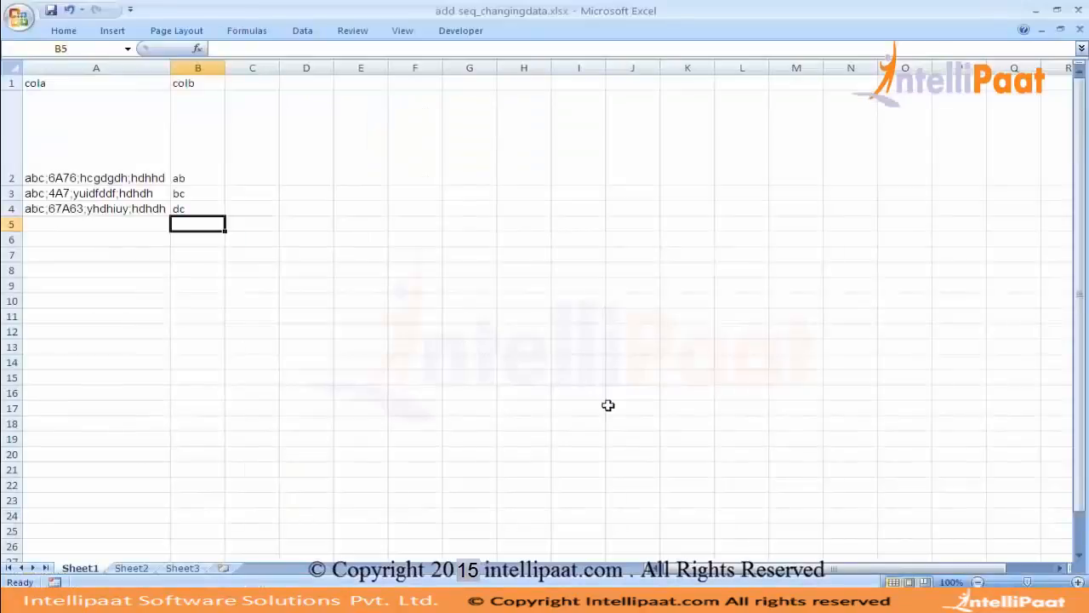
click(214, 172)
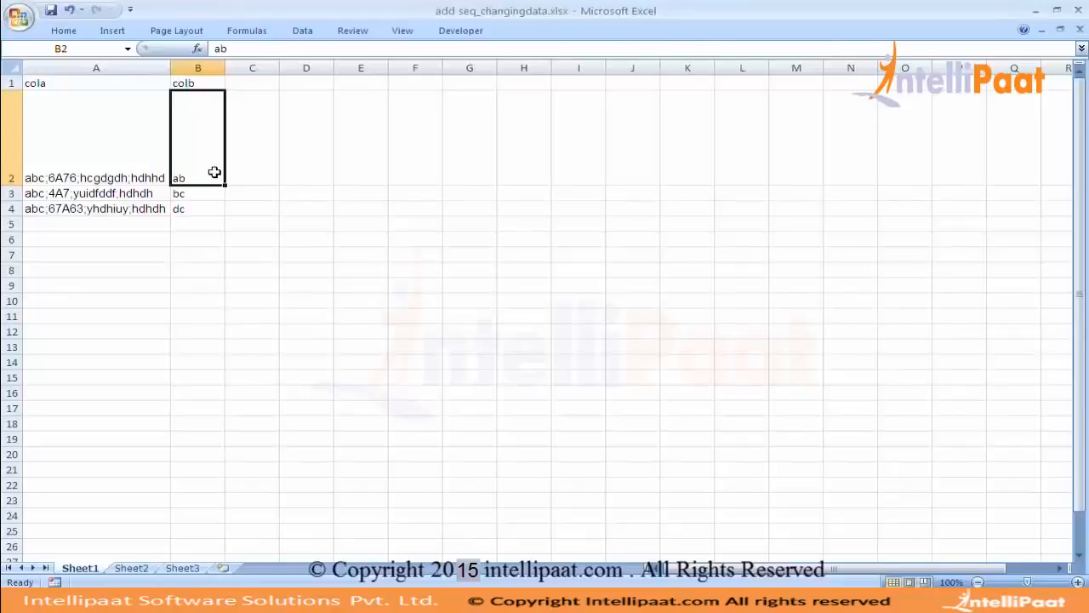
click(673, 604)
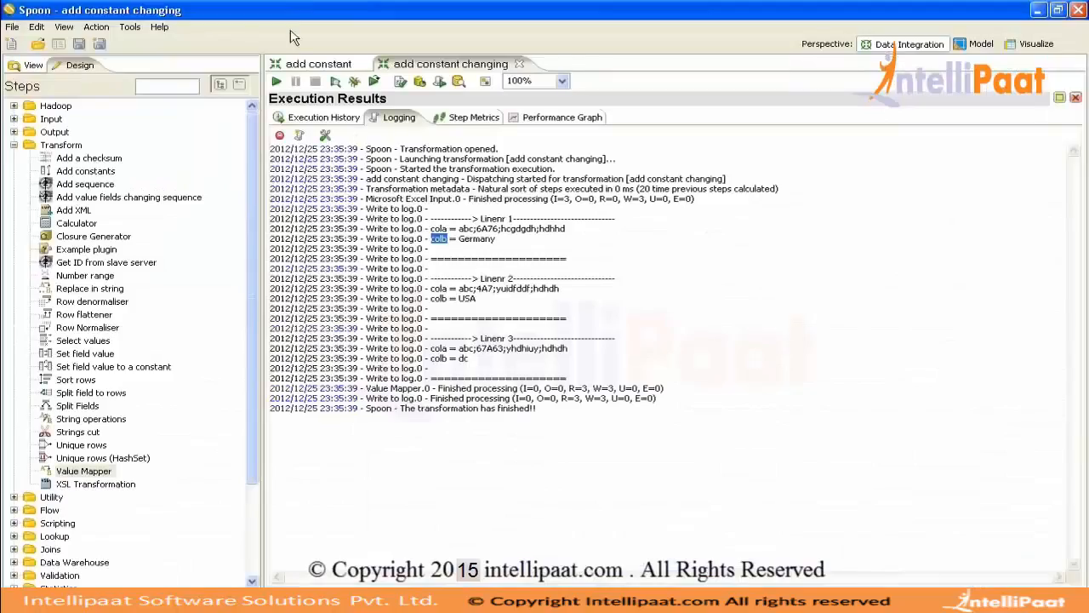
Restore the log's size, close the execution results and review the source and target values in Value Mapper without changing them
double_click(387, 121)
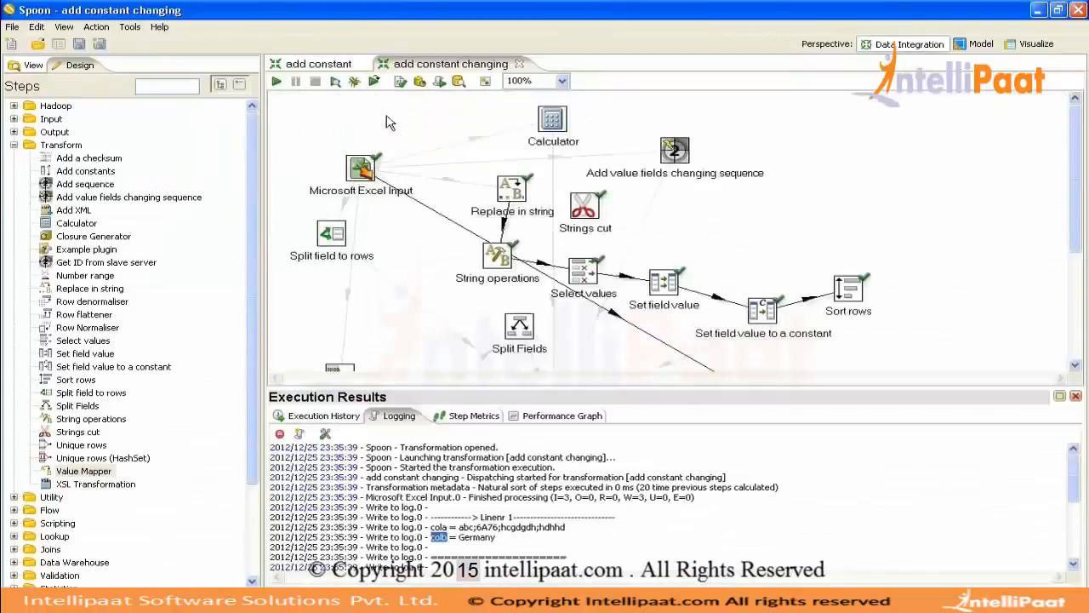
click(1076, 397)
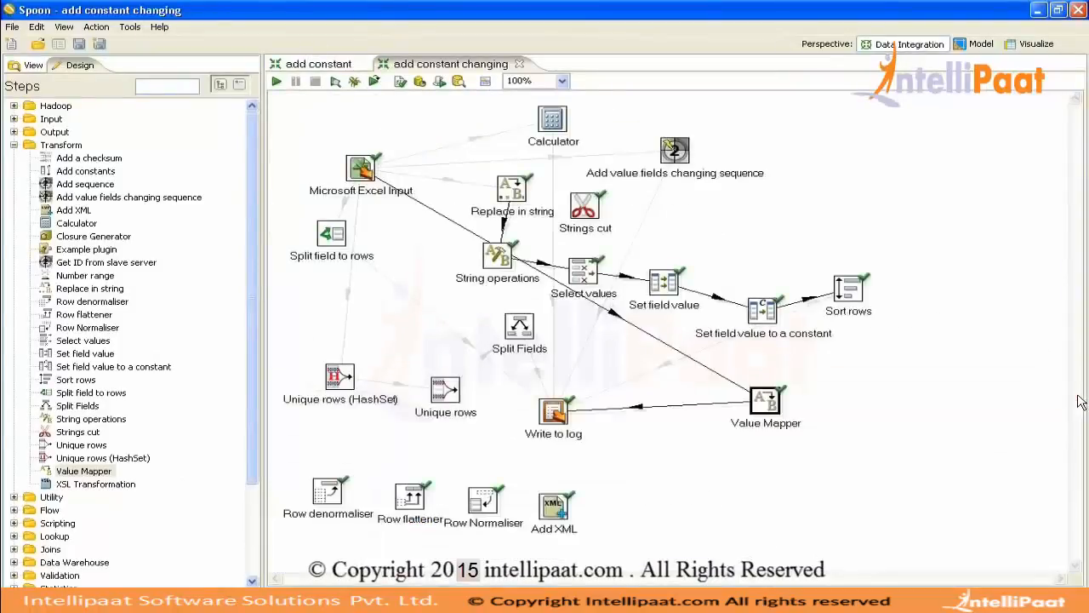
double_click(757, 410)
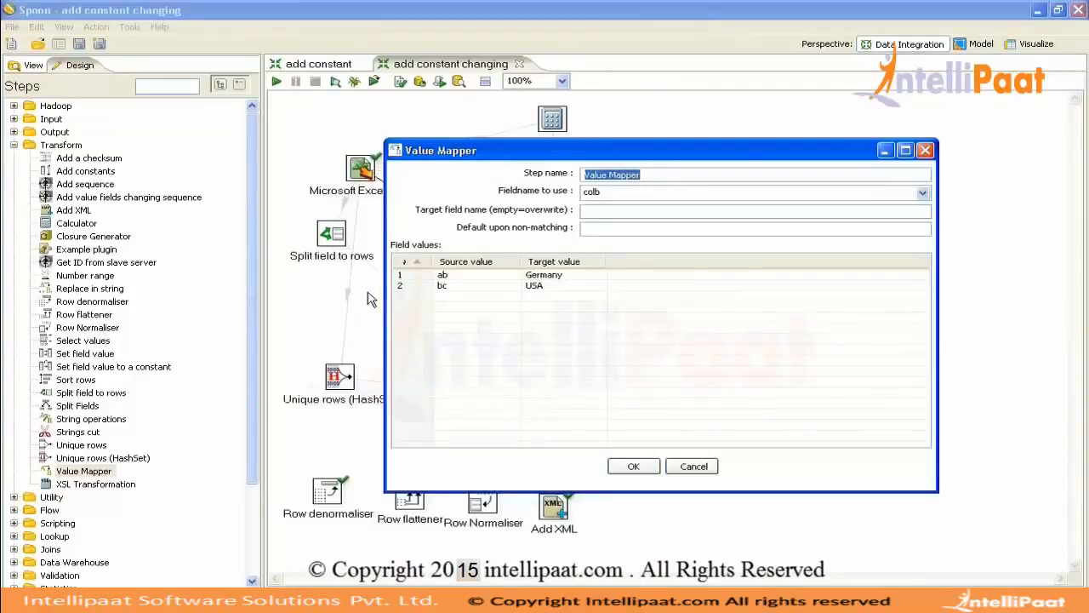
key(Escape)
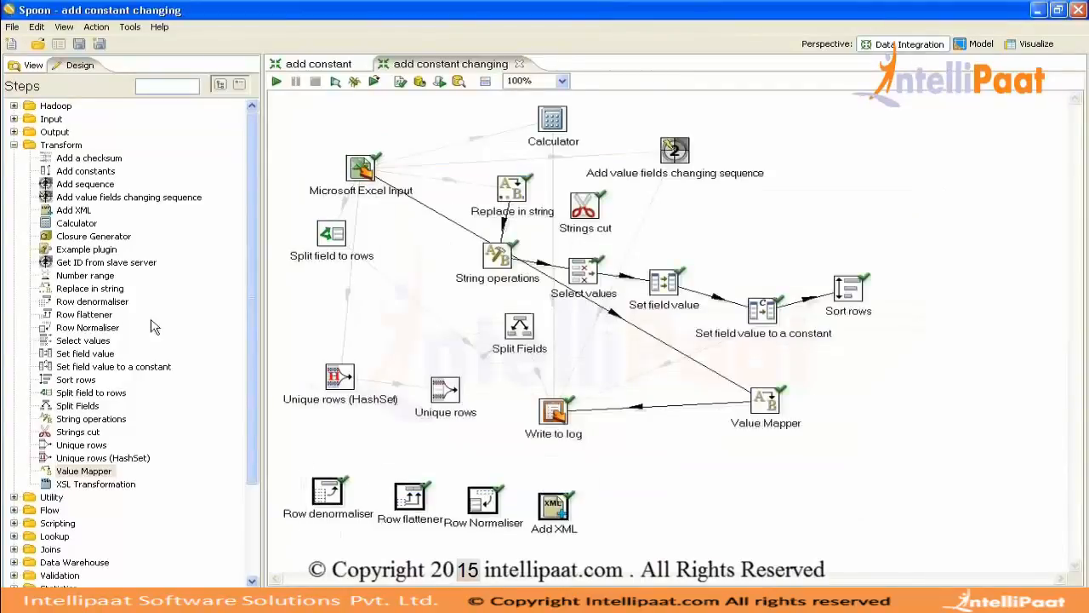
Collapse the Transform category and look through the steps offered under Utility, Scripting and Lookup, leaving all categories collapsed
click(29, 146)
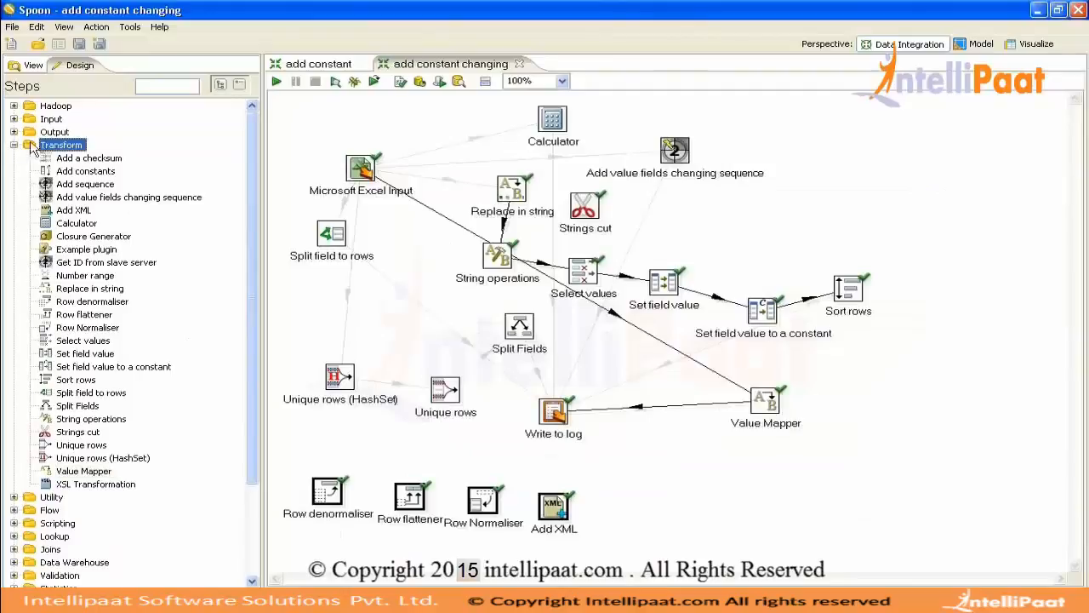
click(14, 146)
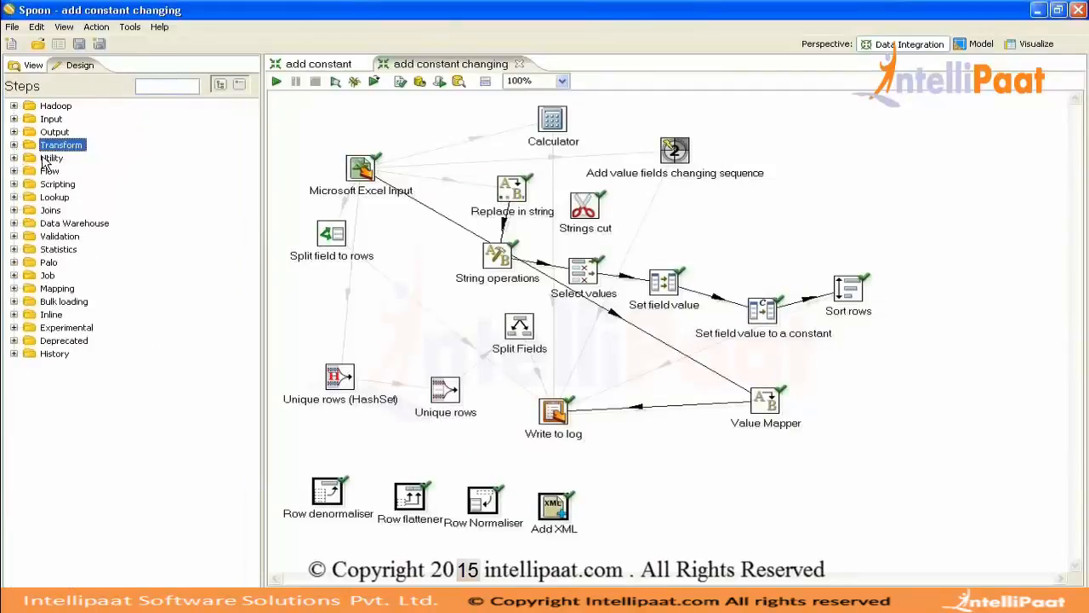
double_click(48, 159)
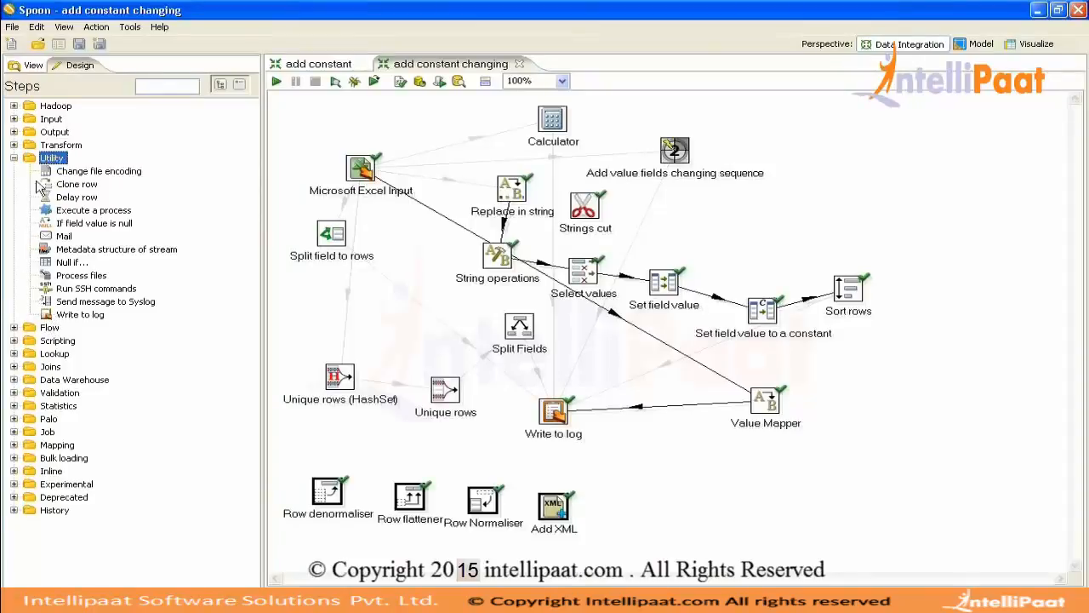
click(39, 328)
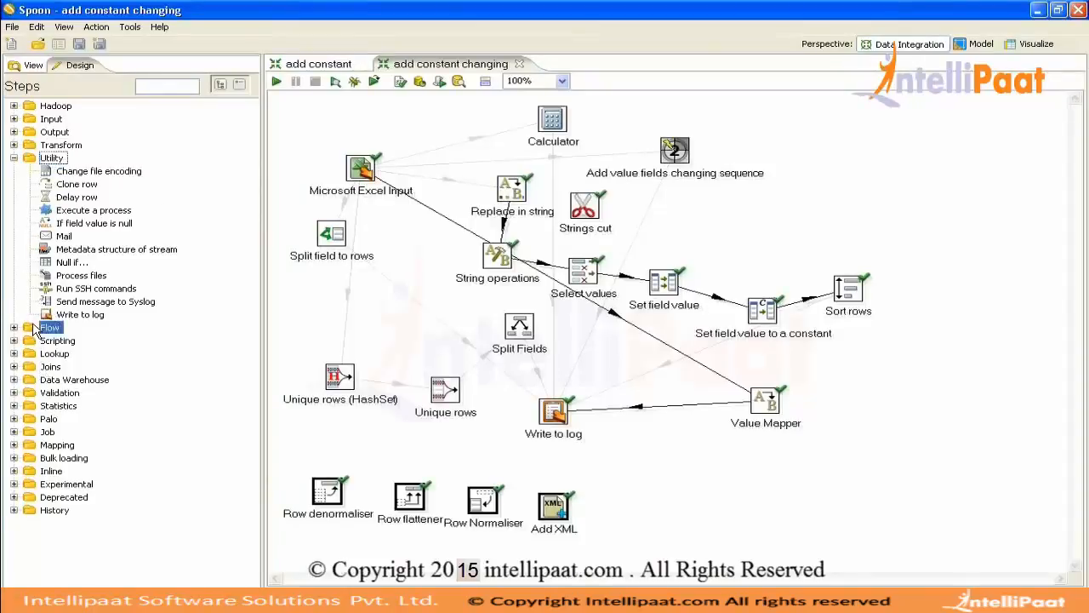
click(39, 353)
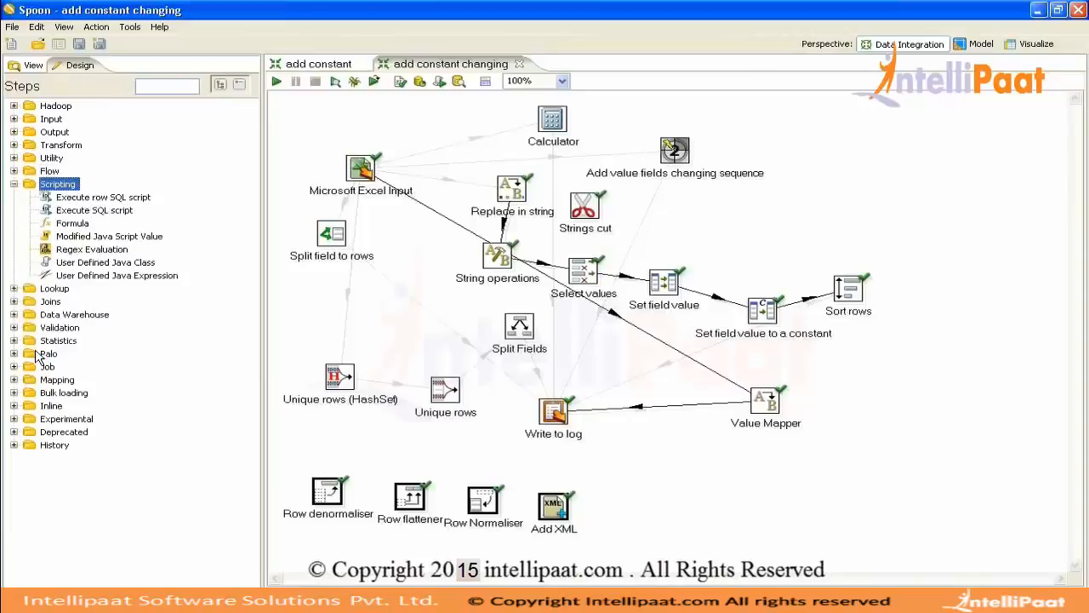
click(37, 291)
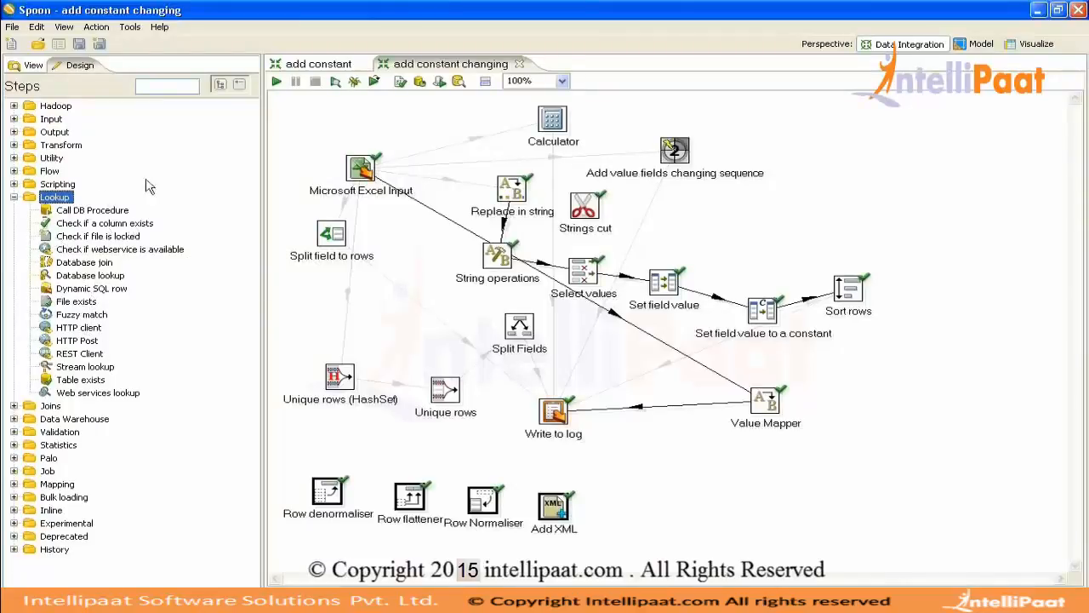
double_click(68, 199)
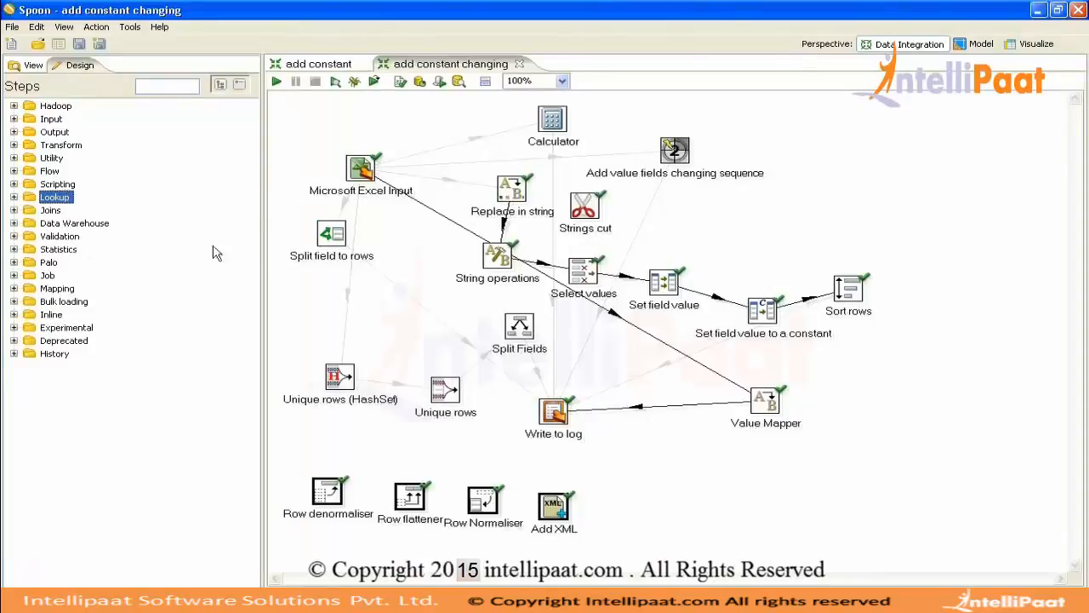